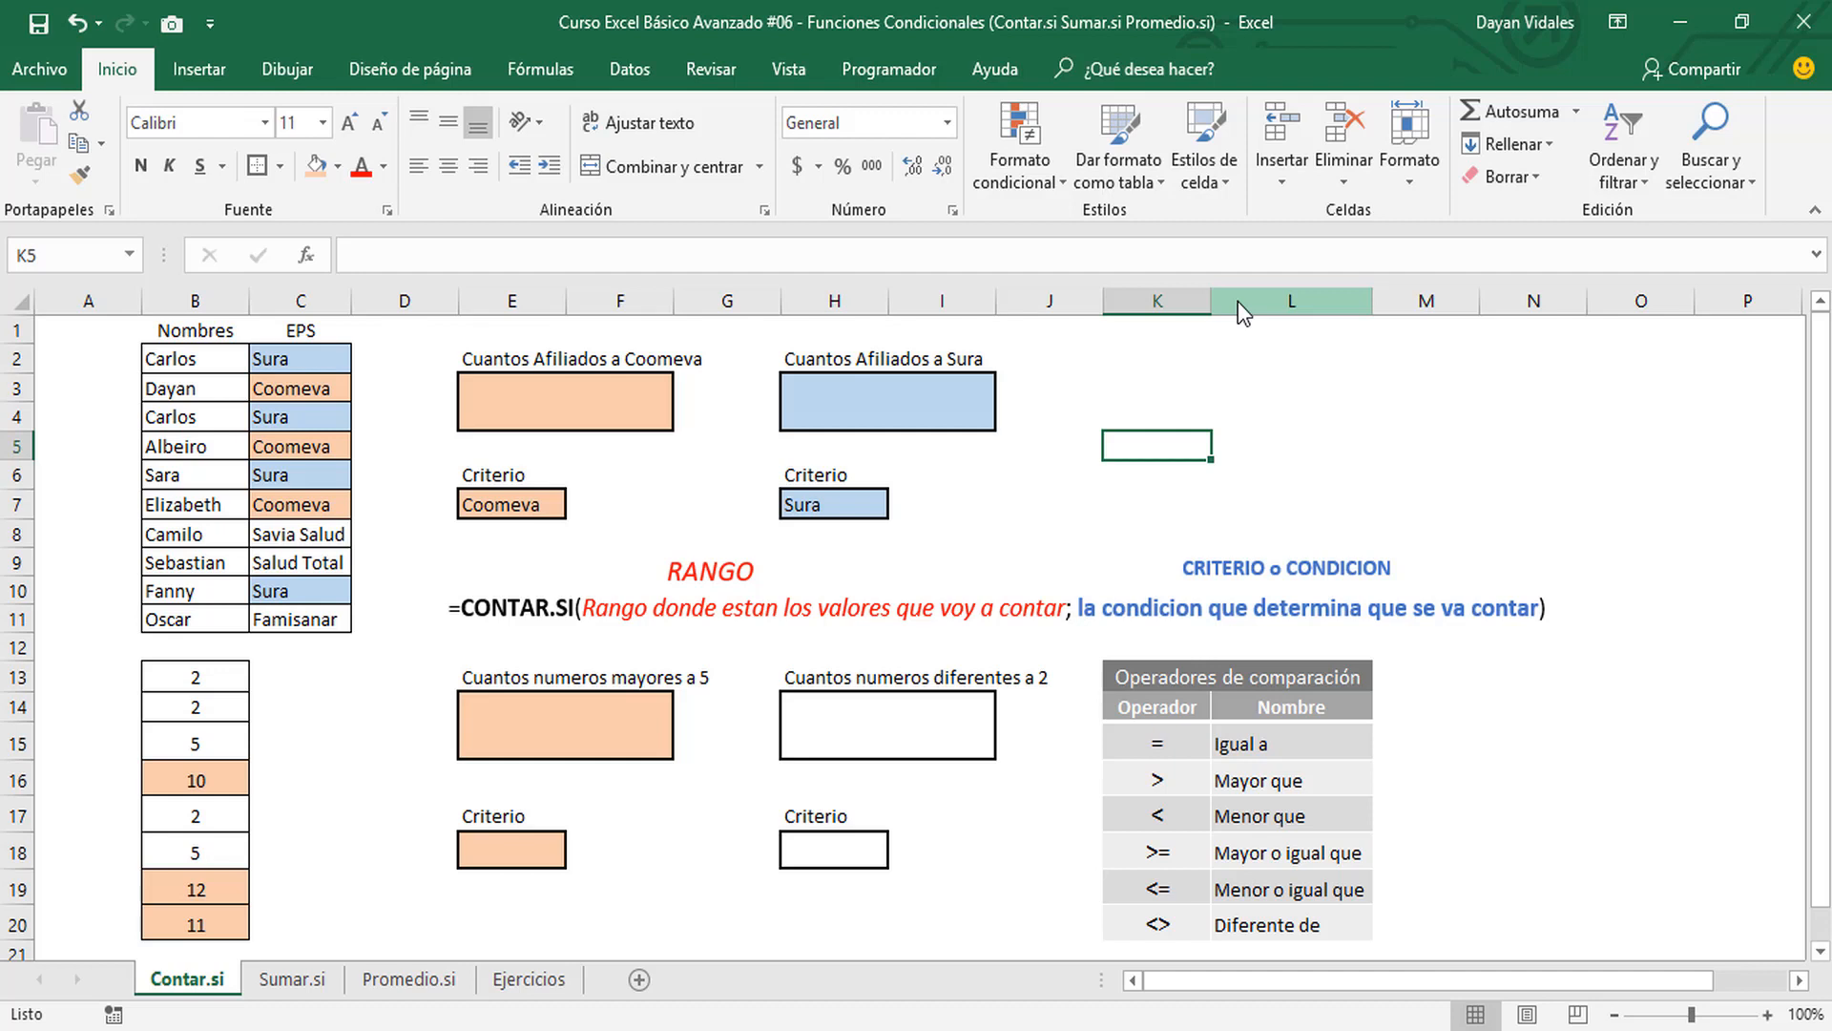
Examine the Coomeva result cell and the range and criterion parts of the CONTAR.SI syntax note
left_click(1240, 476)
left_click(1173, 449)
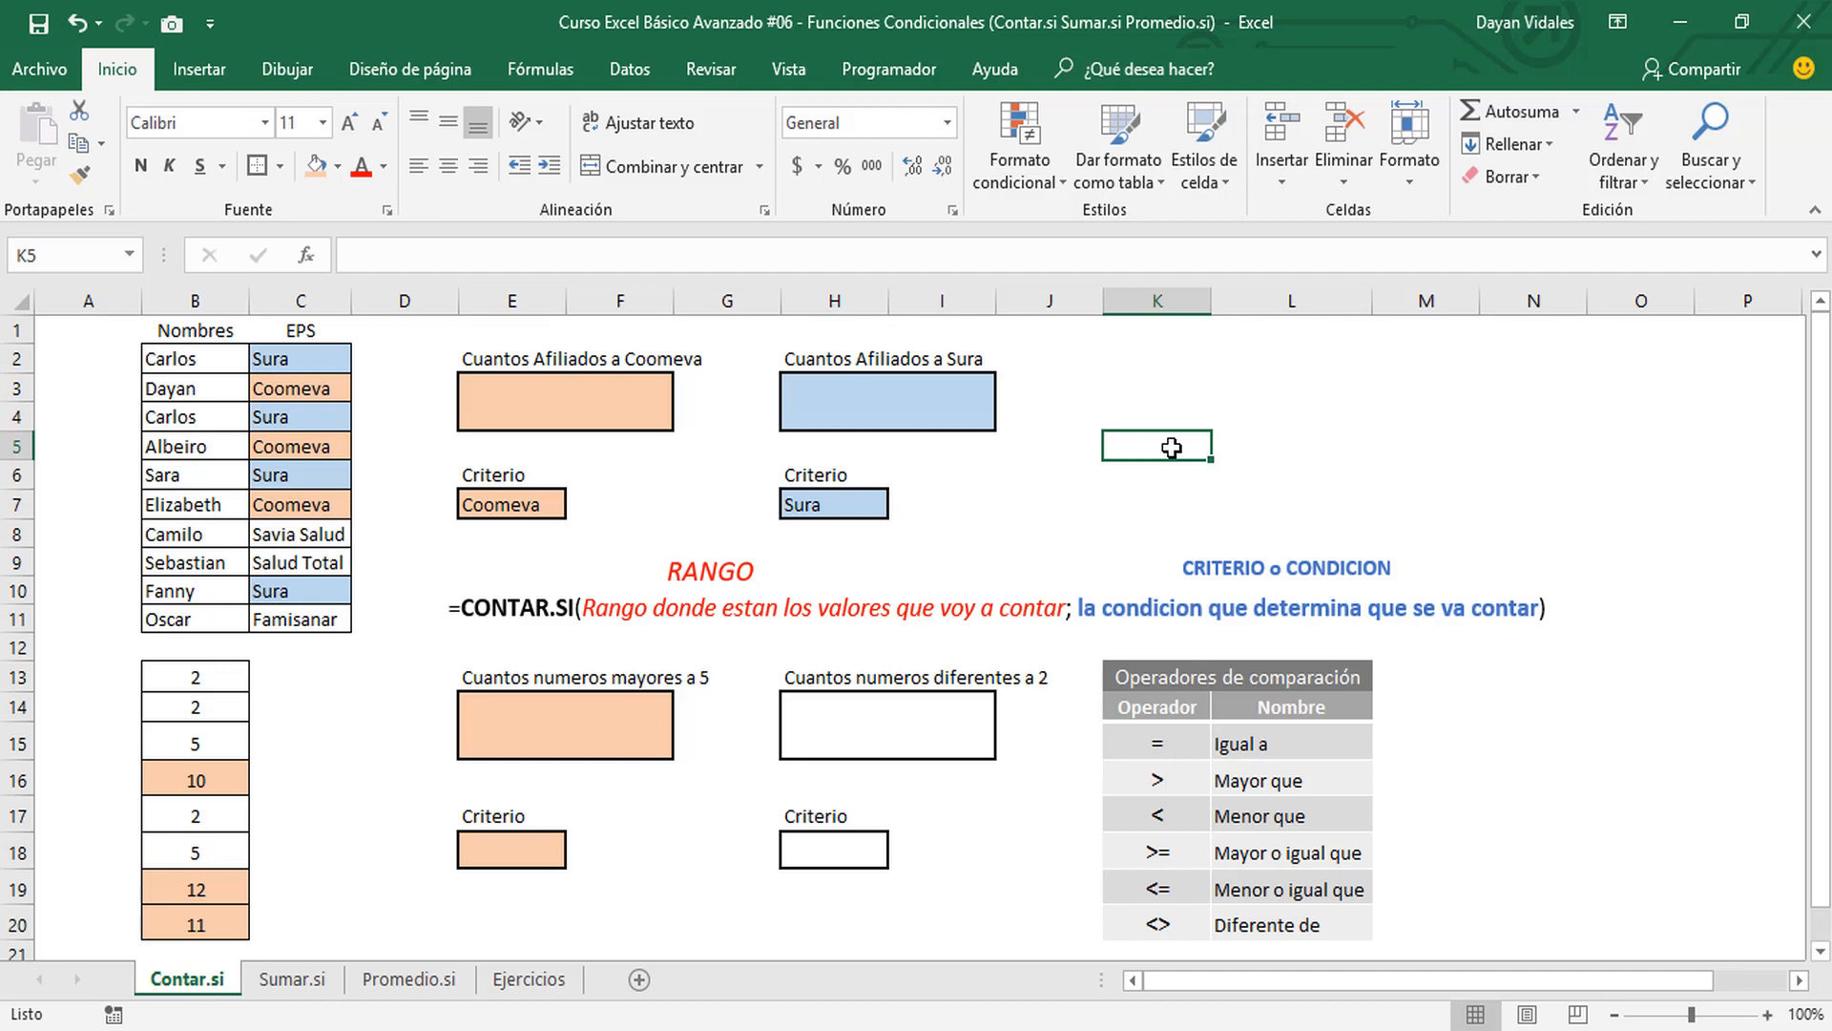
left_click(563, 402)
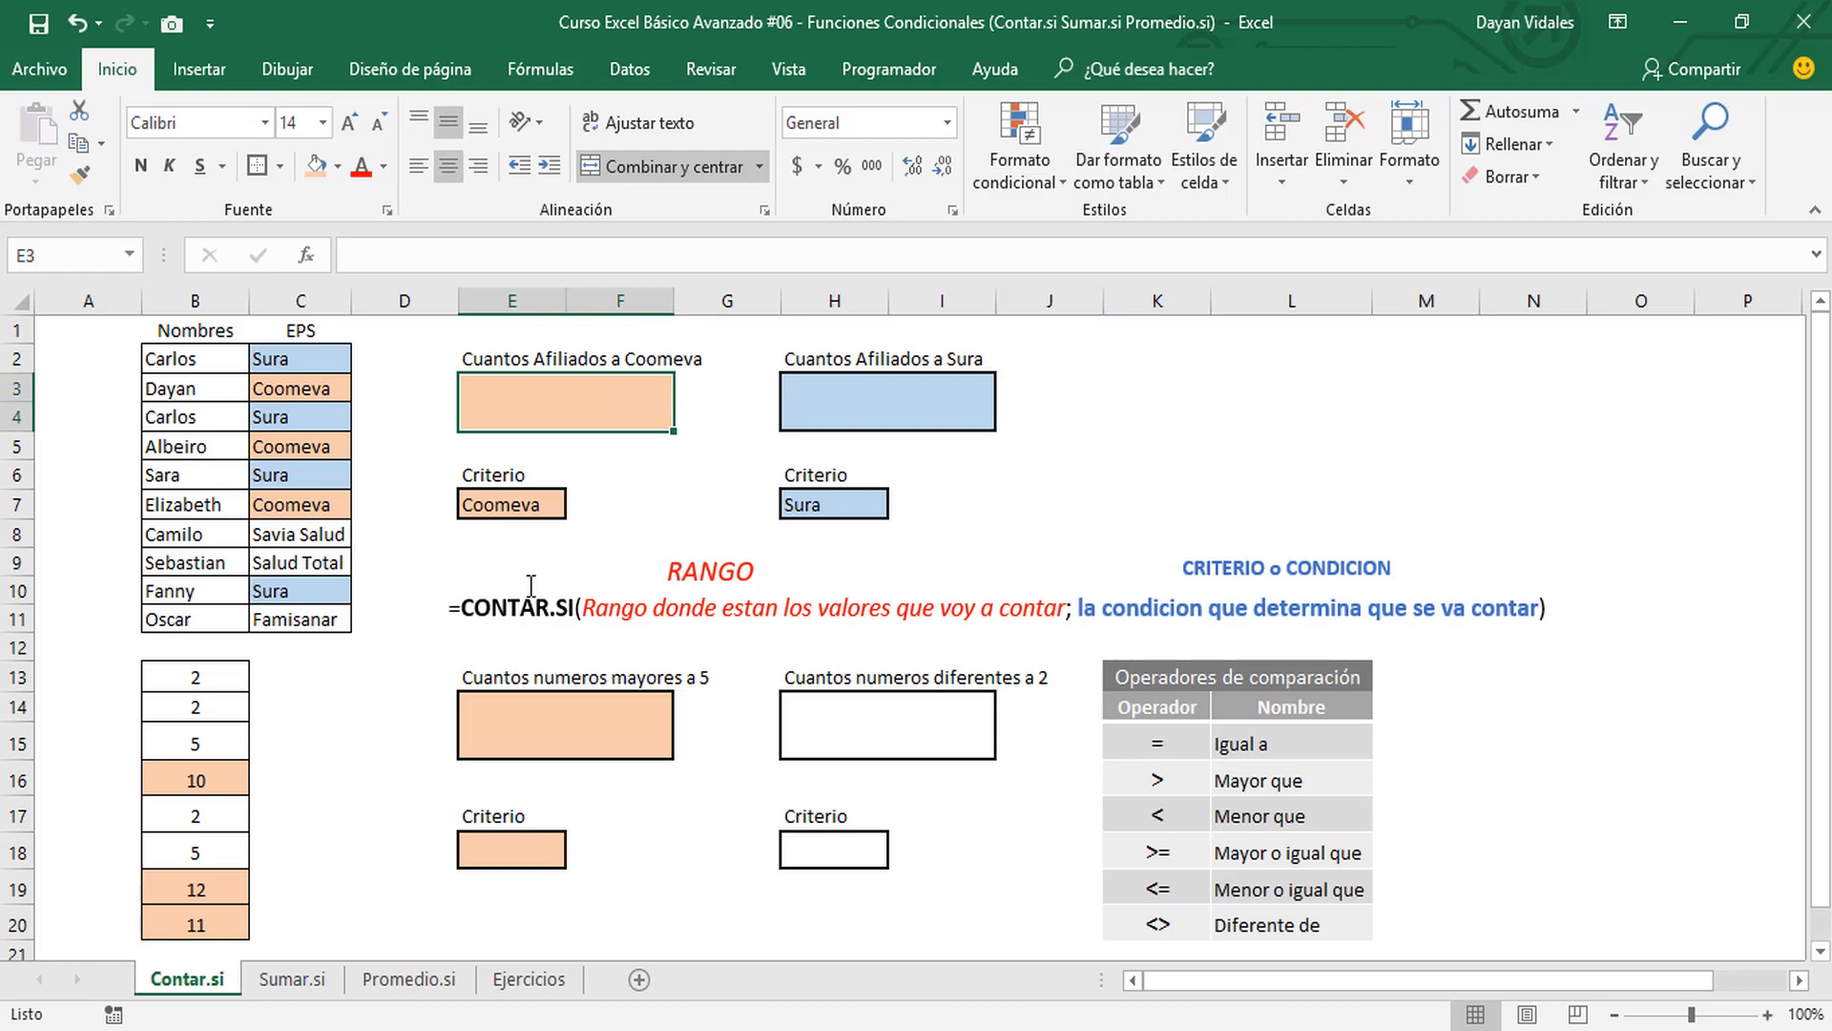
left_click(673, 571)
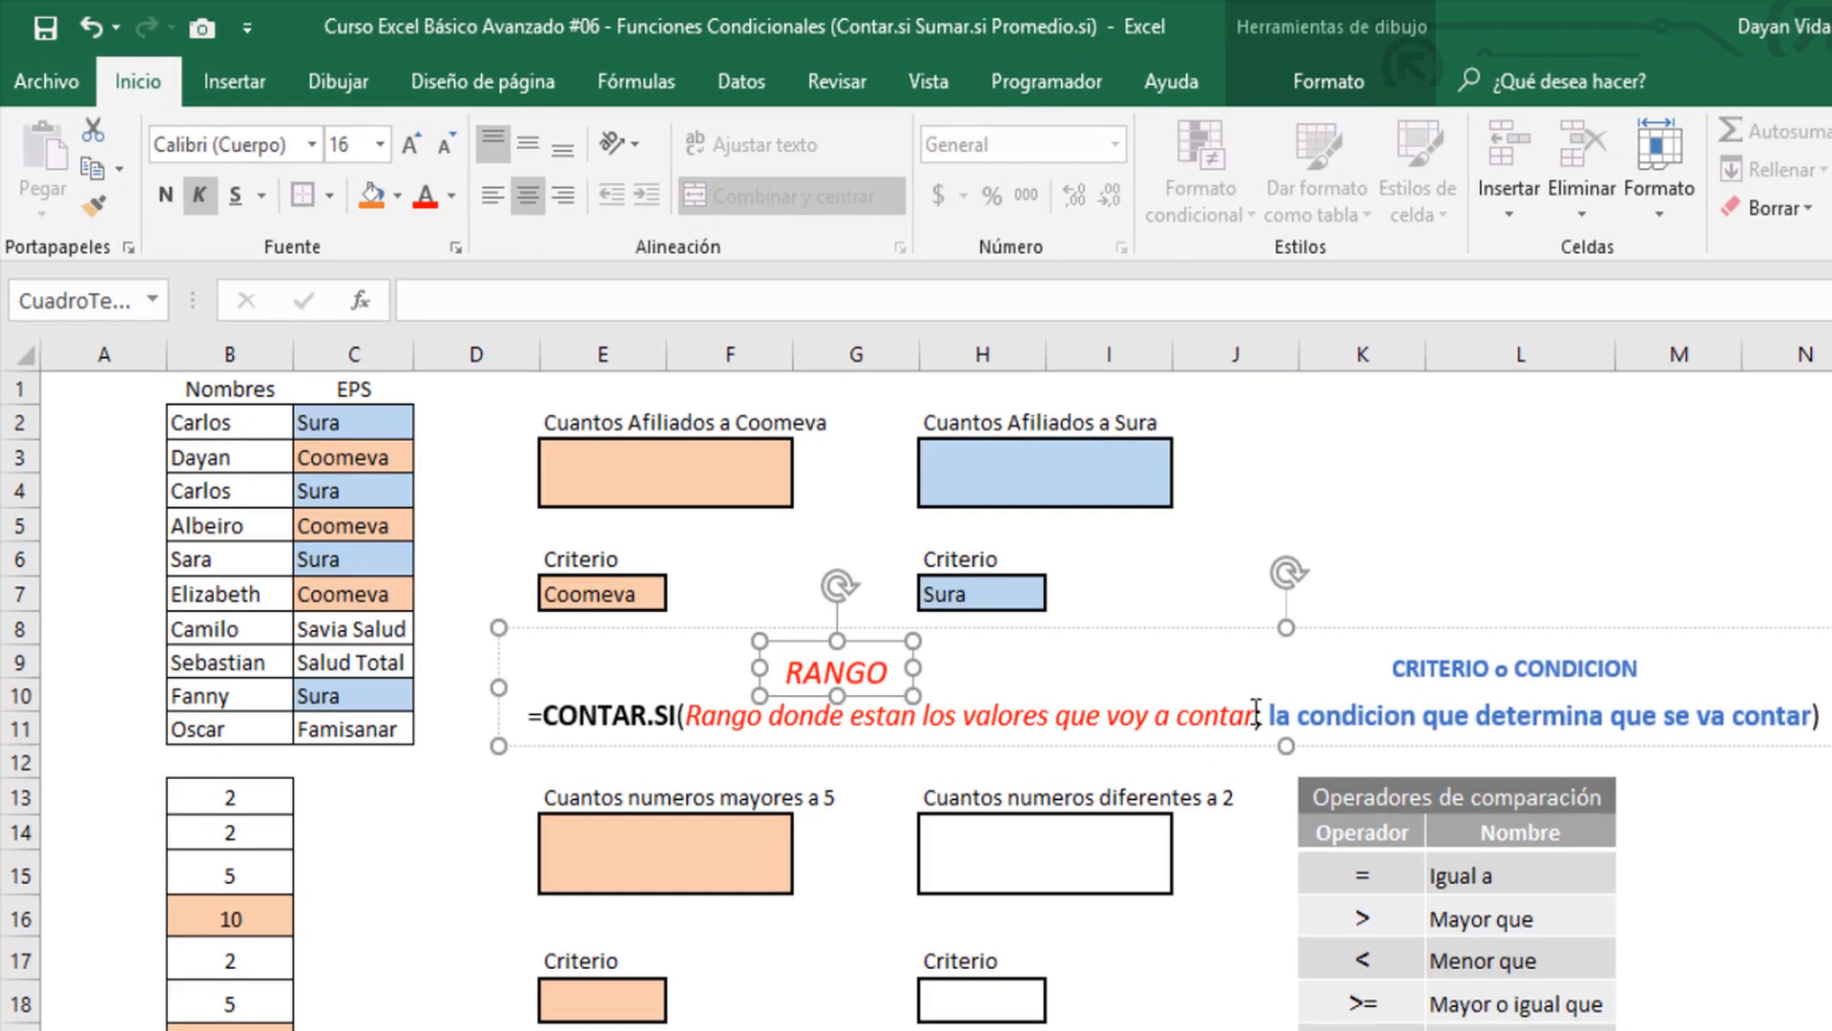
left_click(1473, 670)
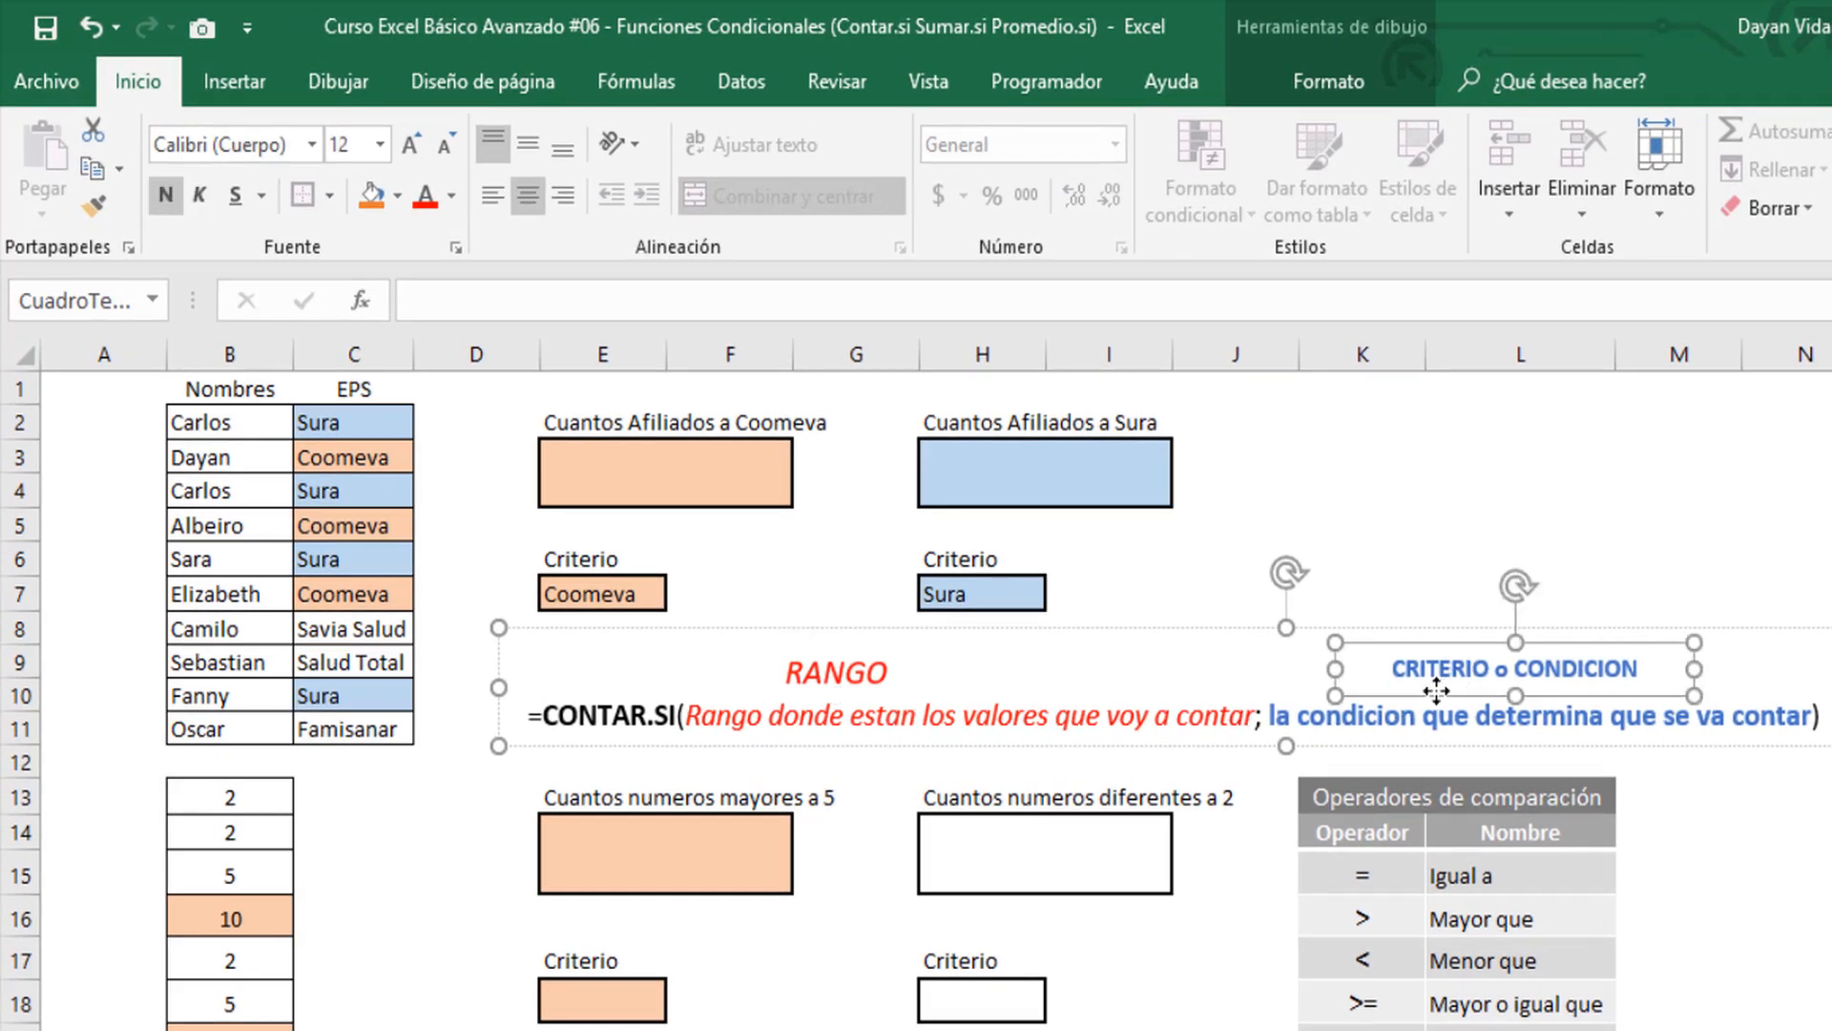
left_click(1096, 714)
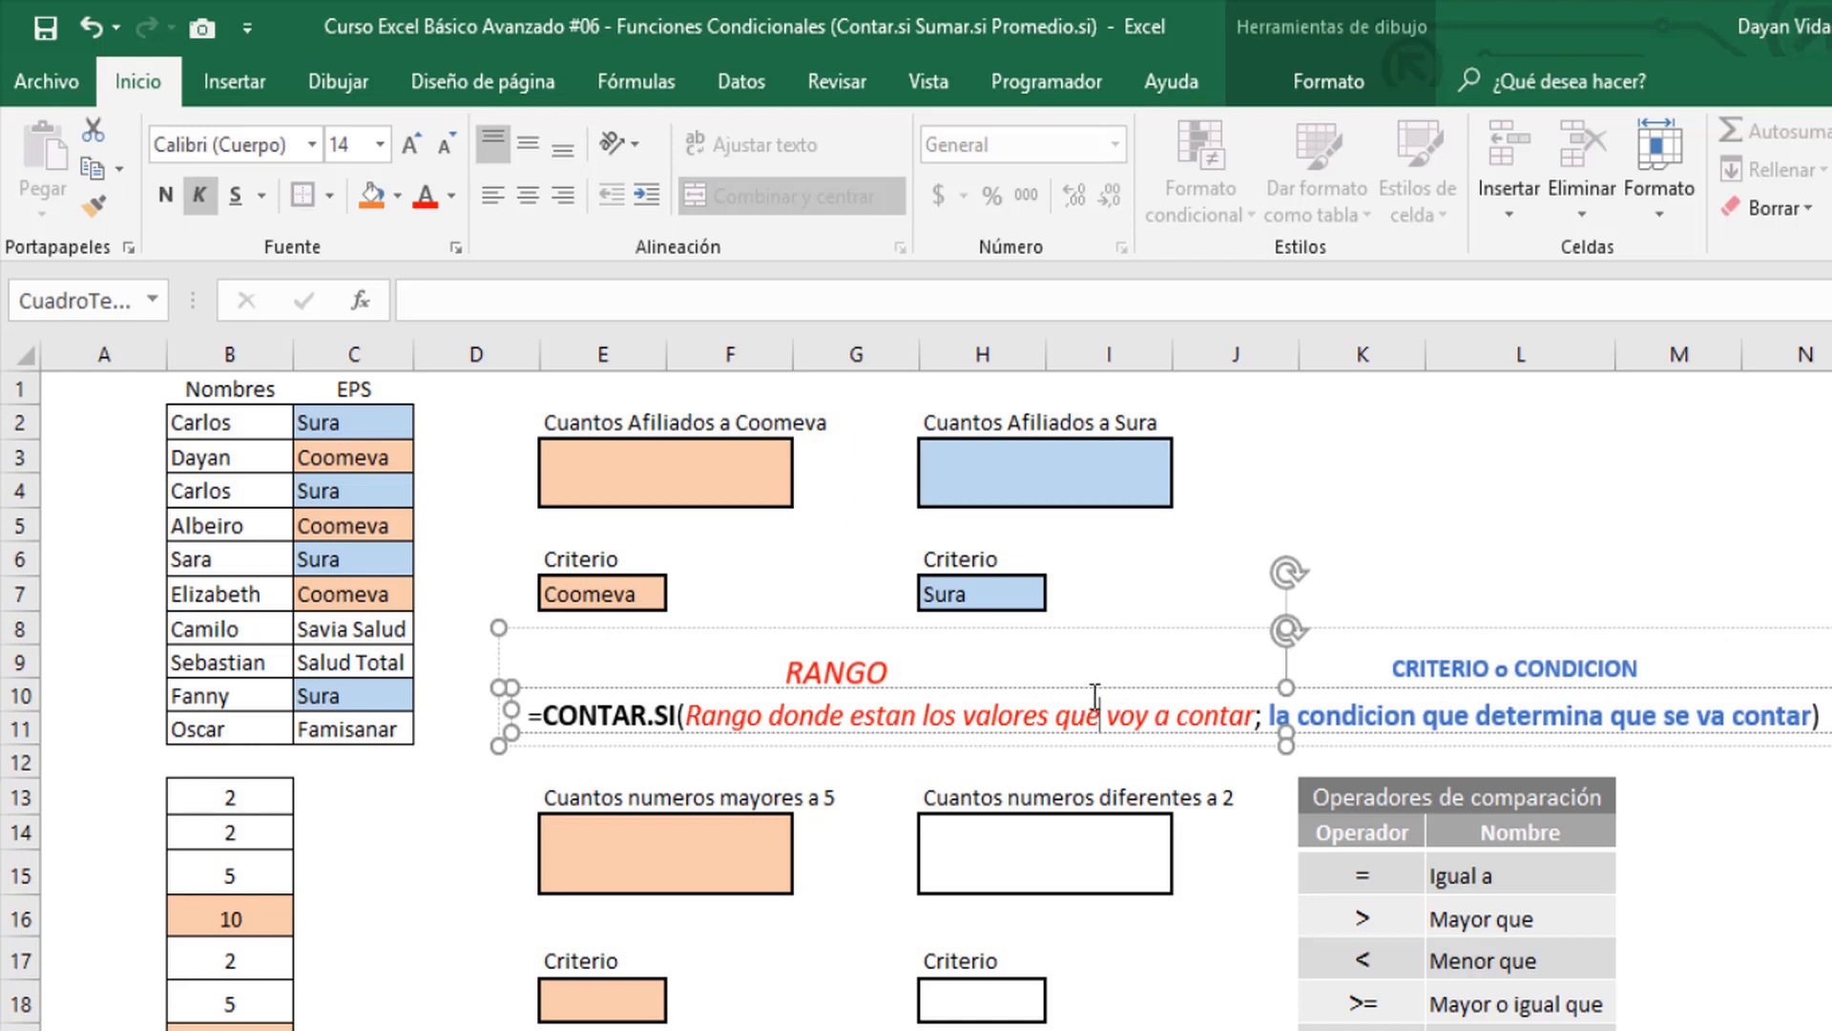
left_click(1416, 696)
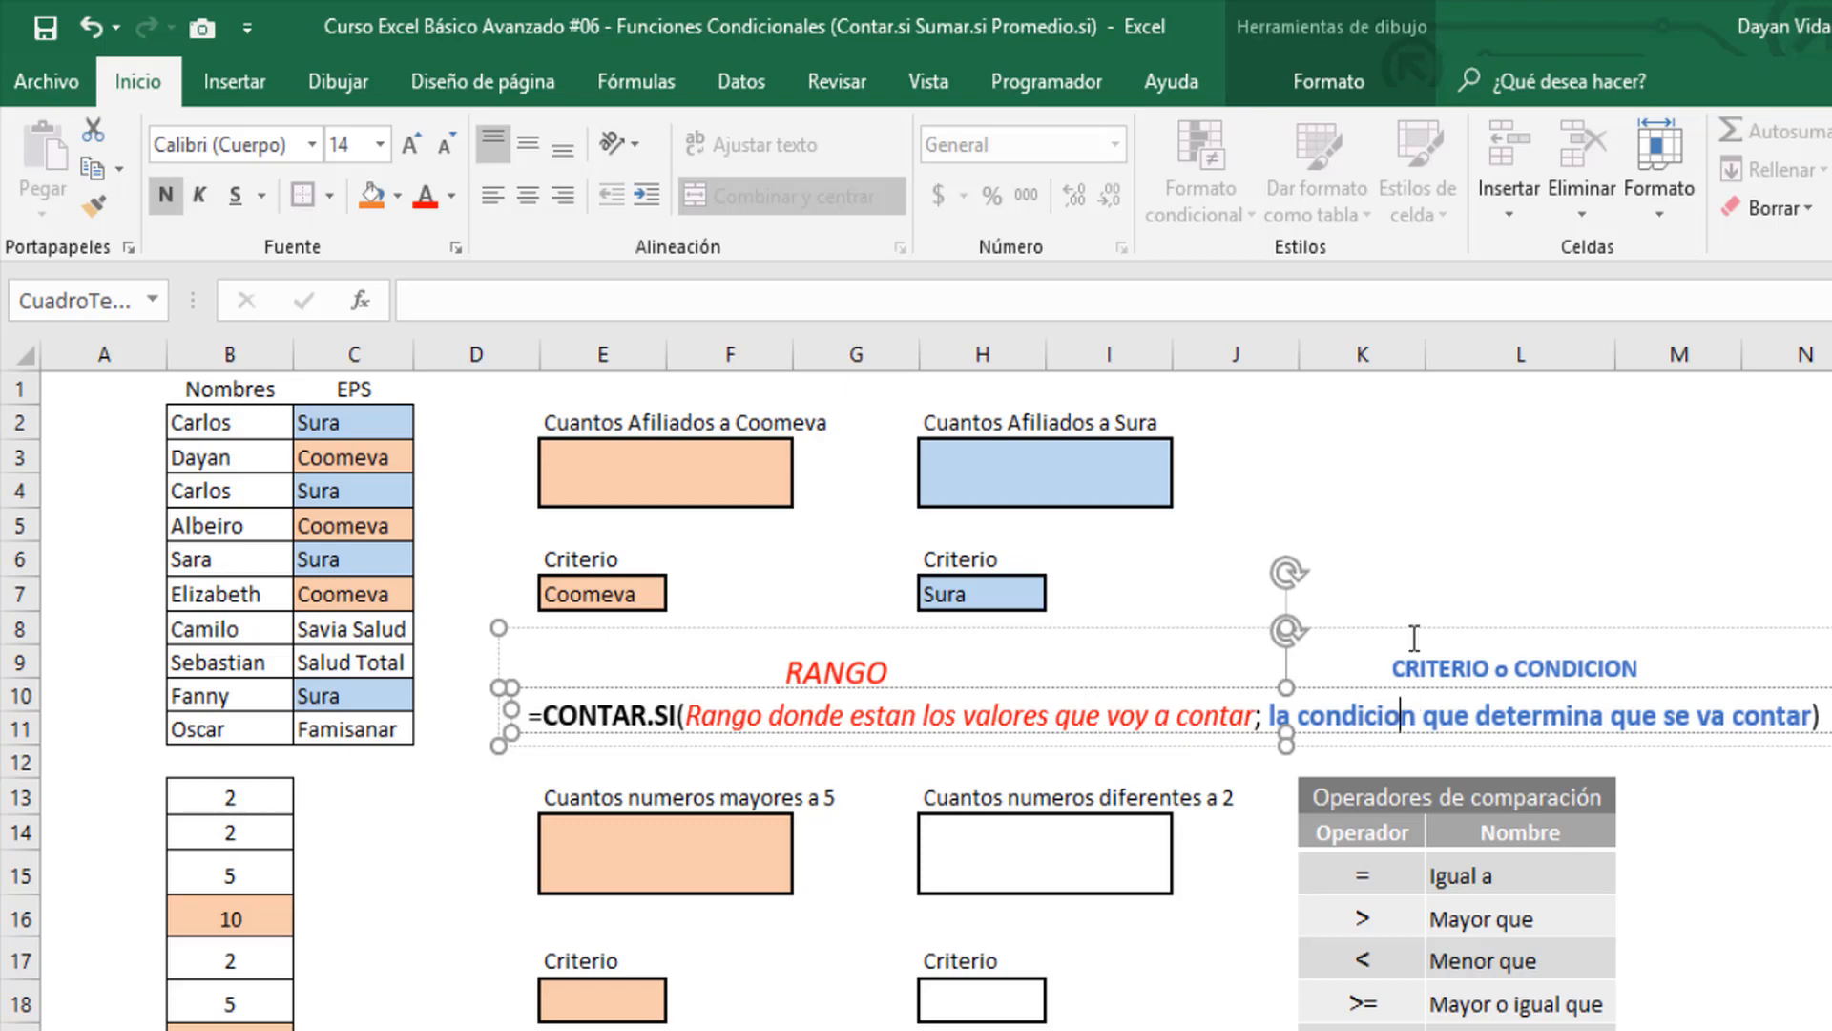
left_click(1424, 523)
left_click_drag(816, 484, 690, 466)
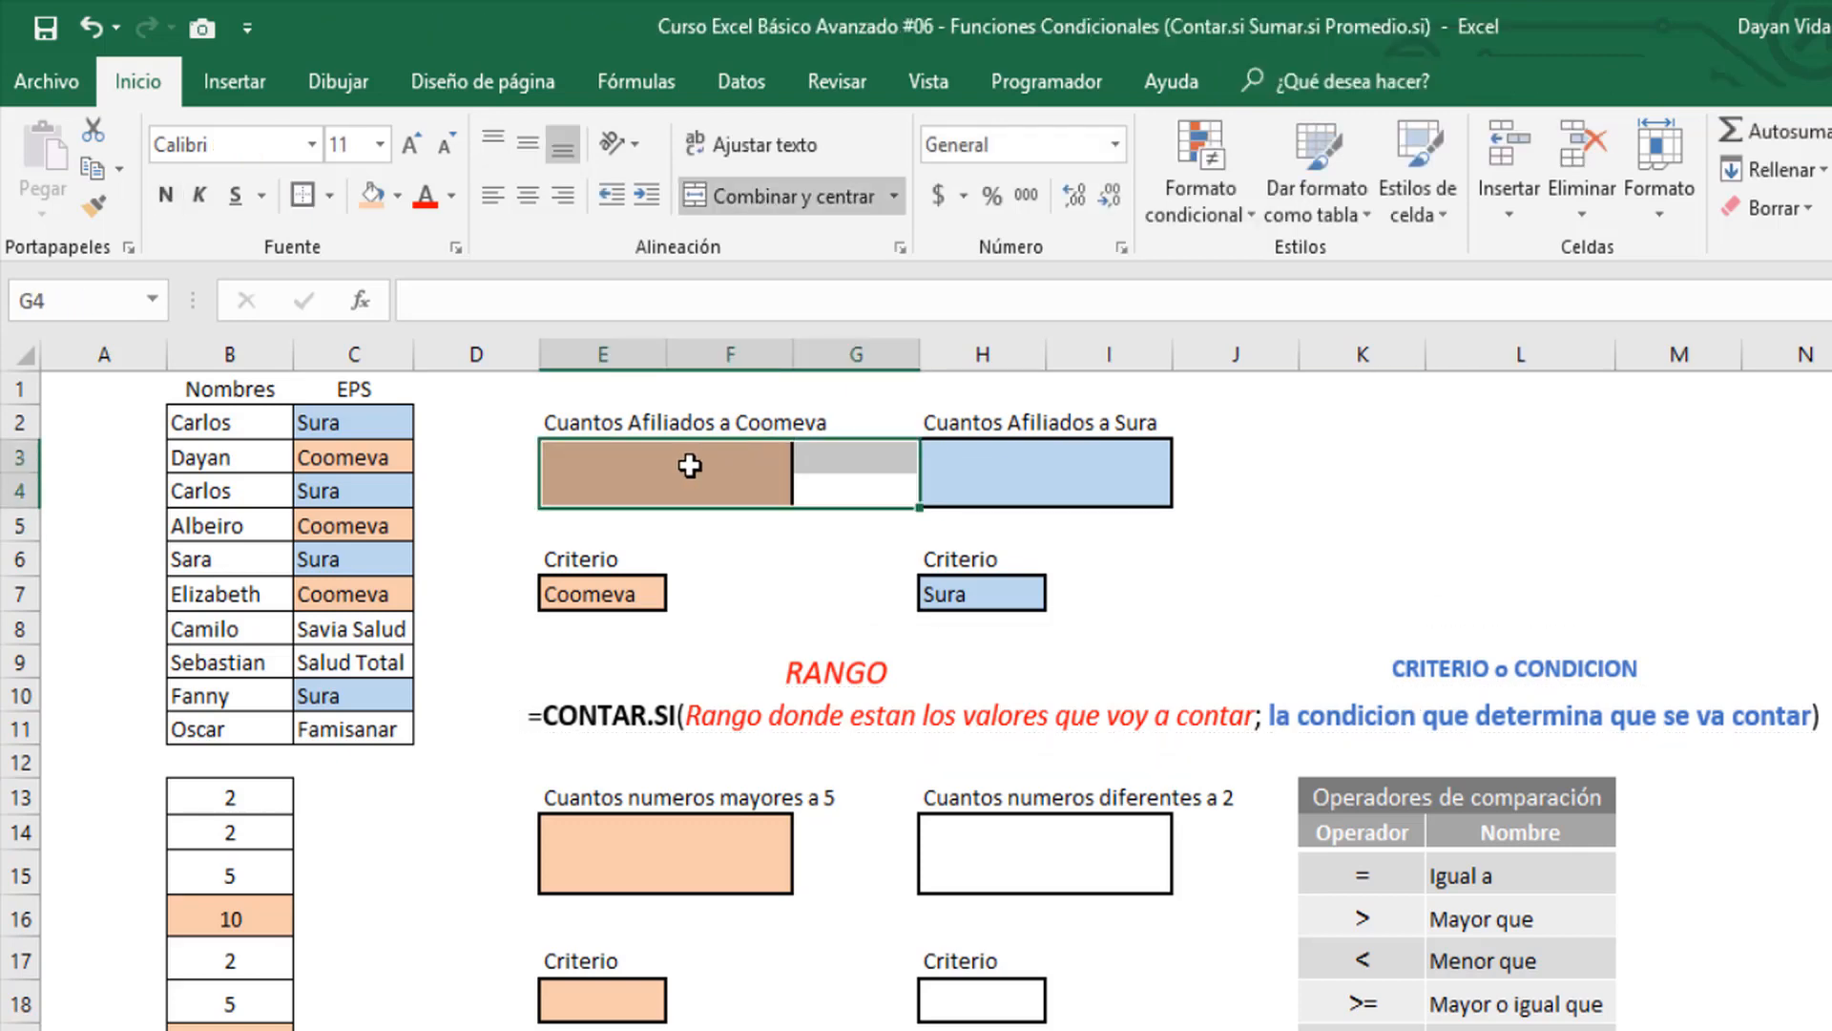
left_click(690, 466)
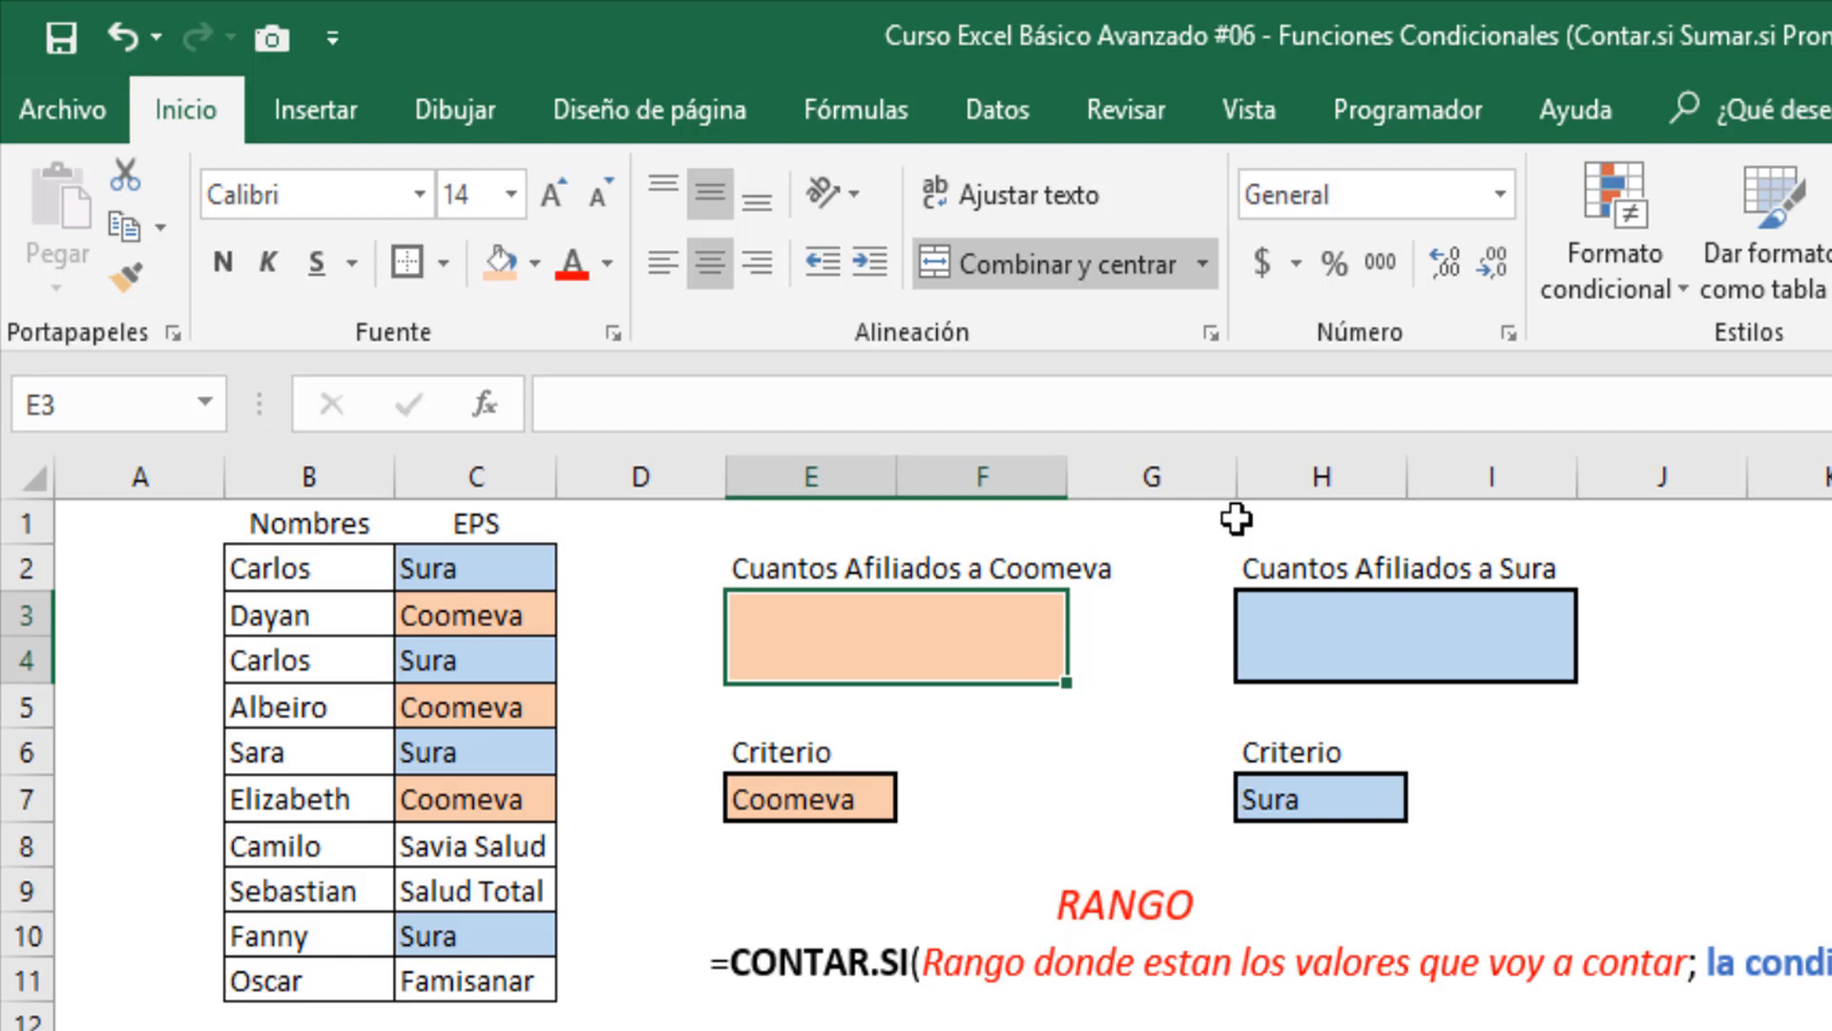
Count the Coomeva entries in the EPS column by hand and enter 3 in cell E3
left_click_drag(448, 573, 454, 955)
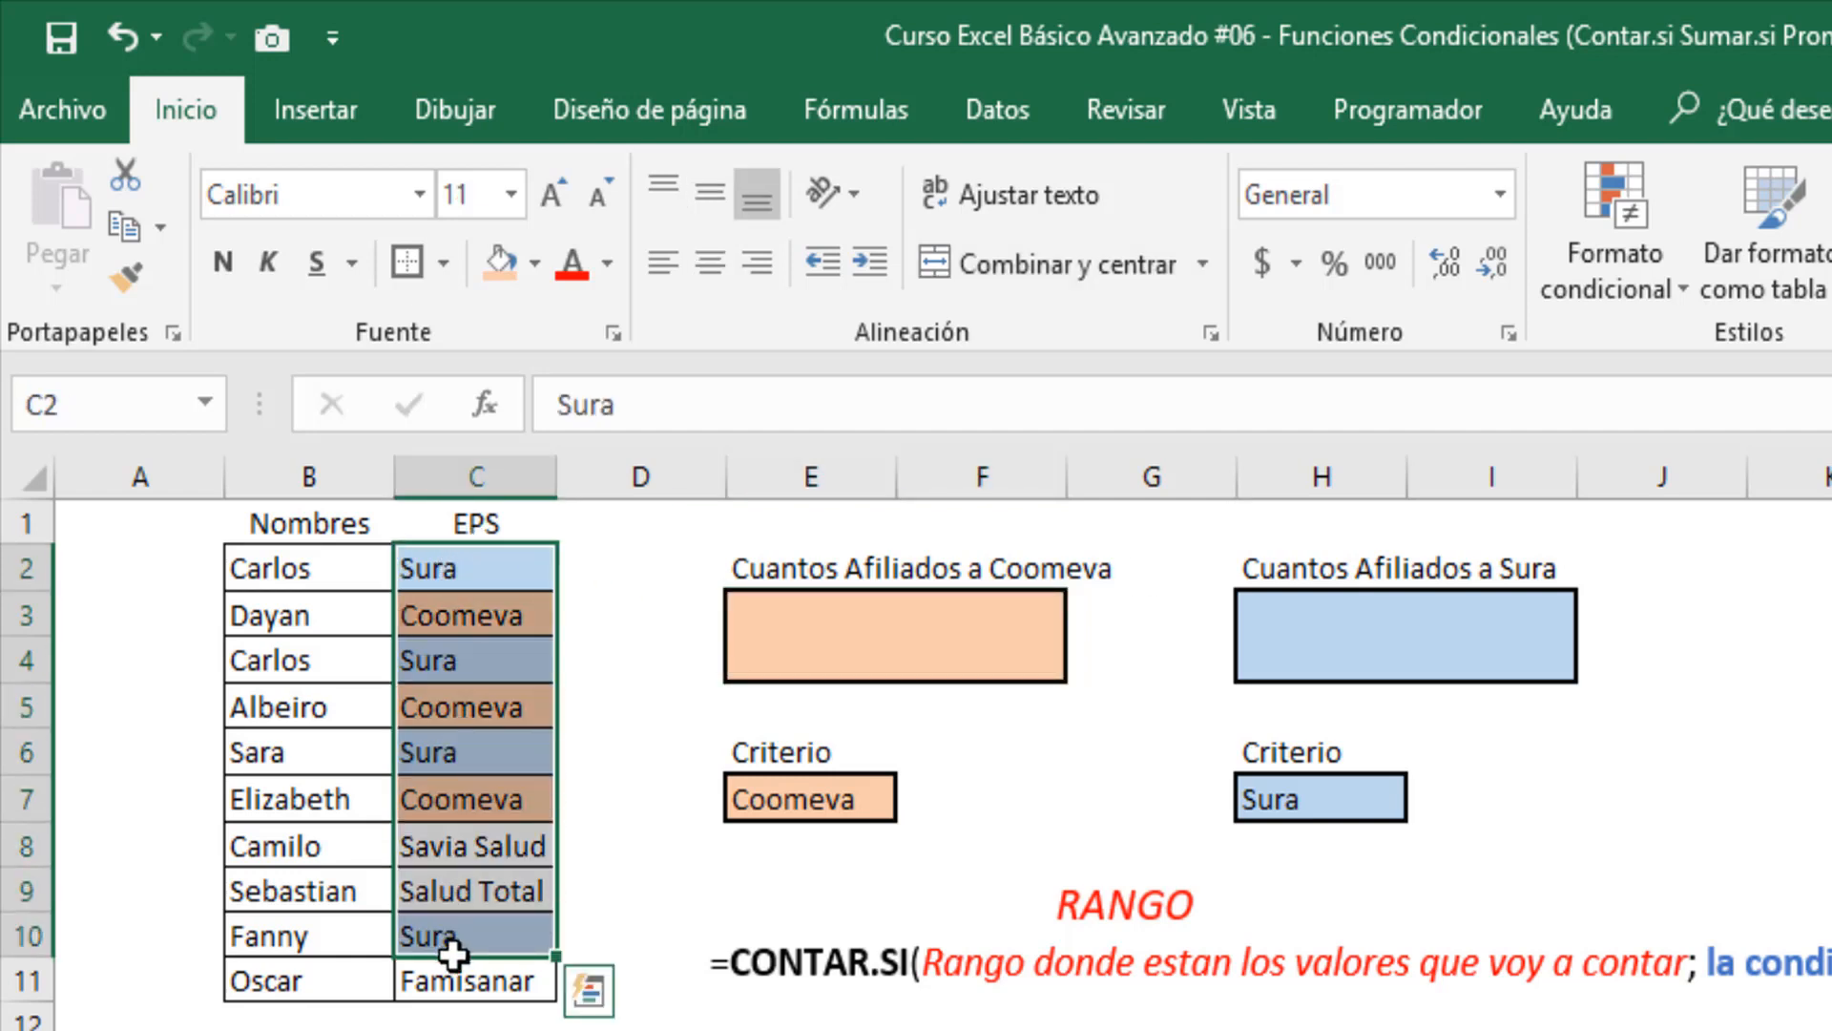
left_click(583, 599)
left_click(491, 603)
left_click(814, 626)
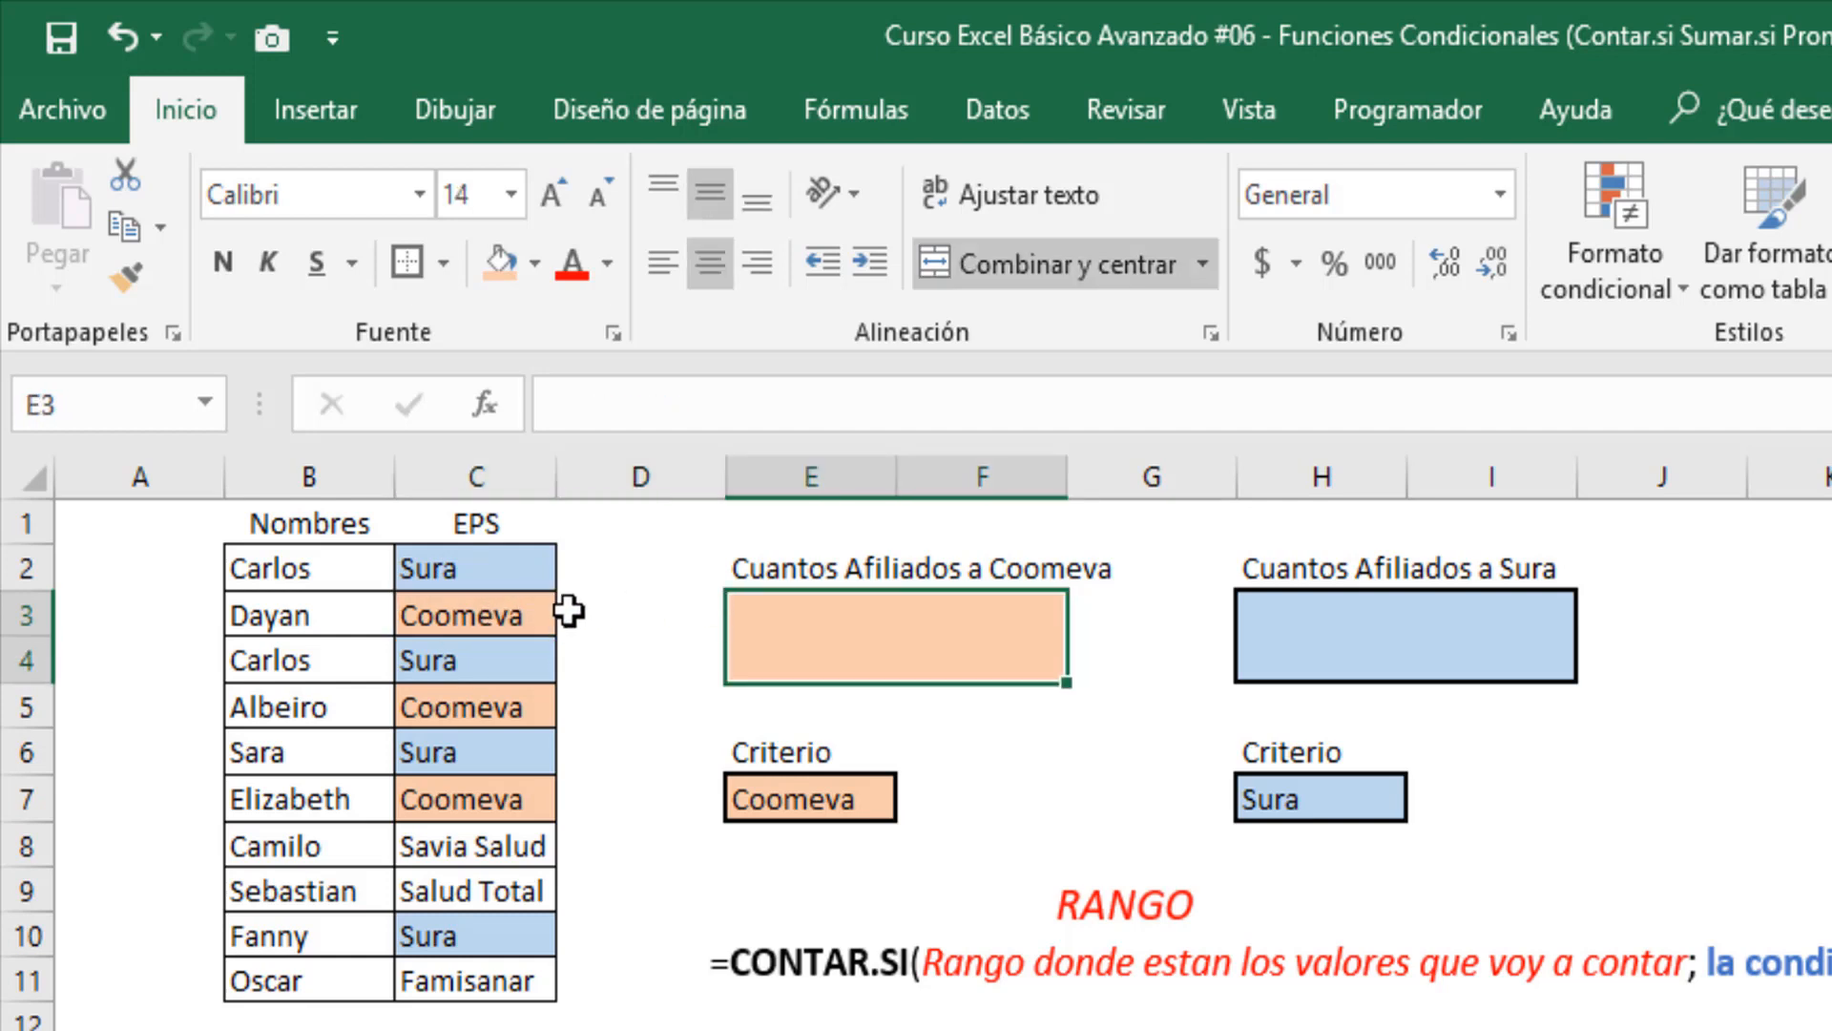
left_click(525, 611)
left_click(517, 696, "ctrl")
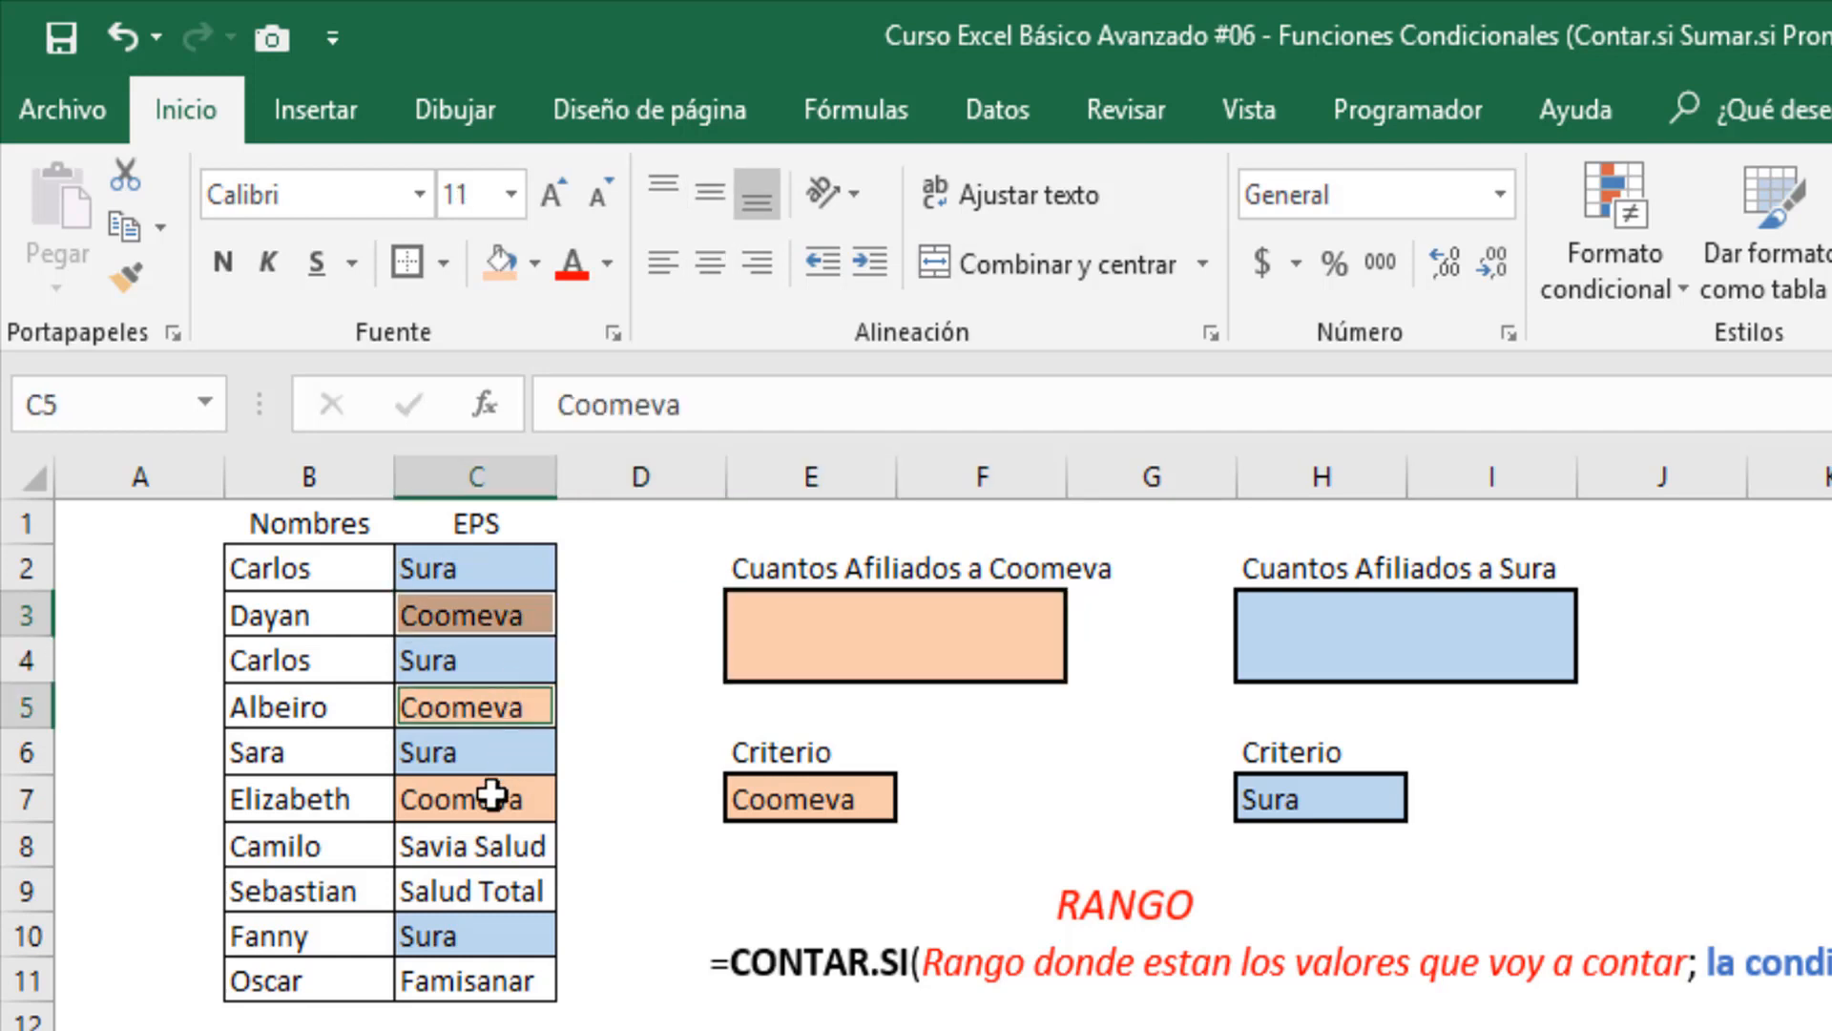
left_click(492, 794, "ctrl")
left_click(810, 633)
type("3")
left_click(1141, 691)
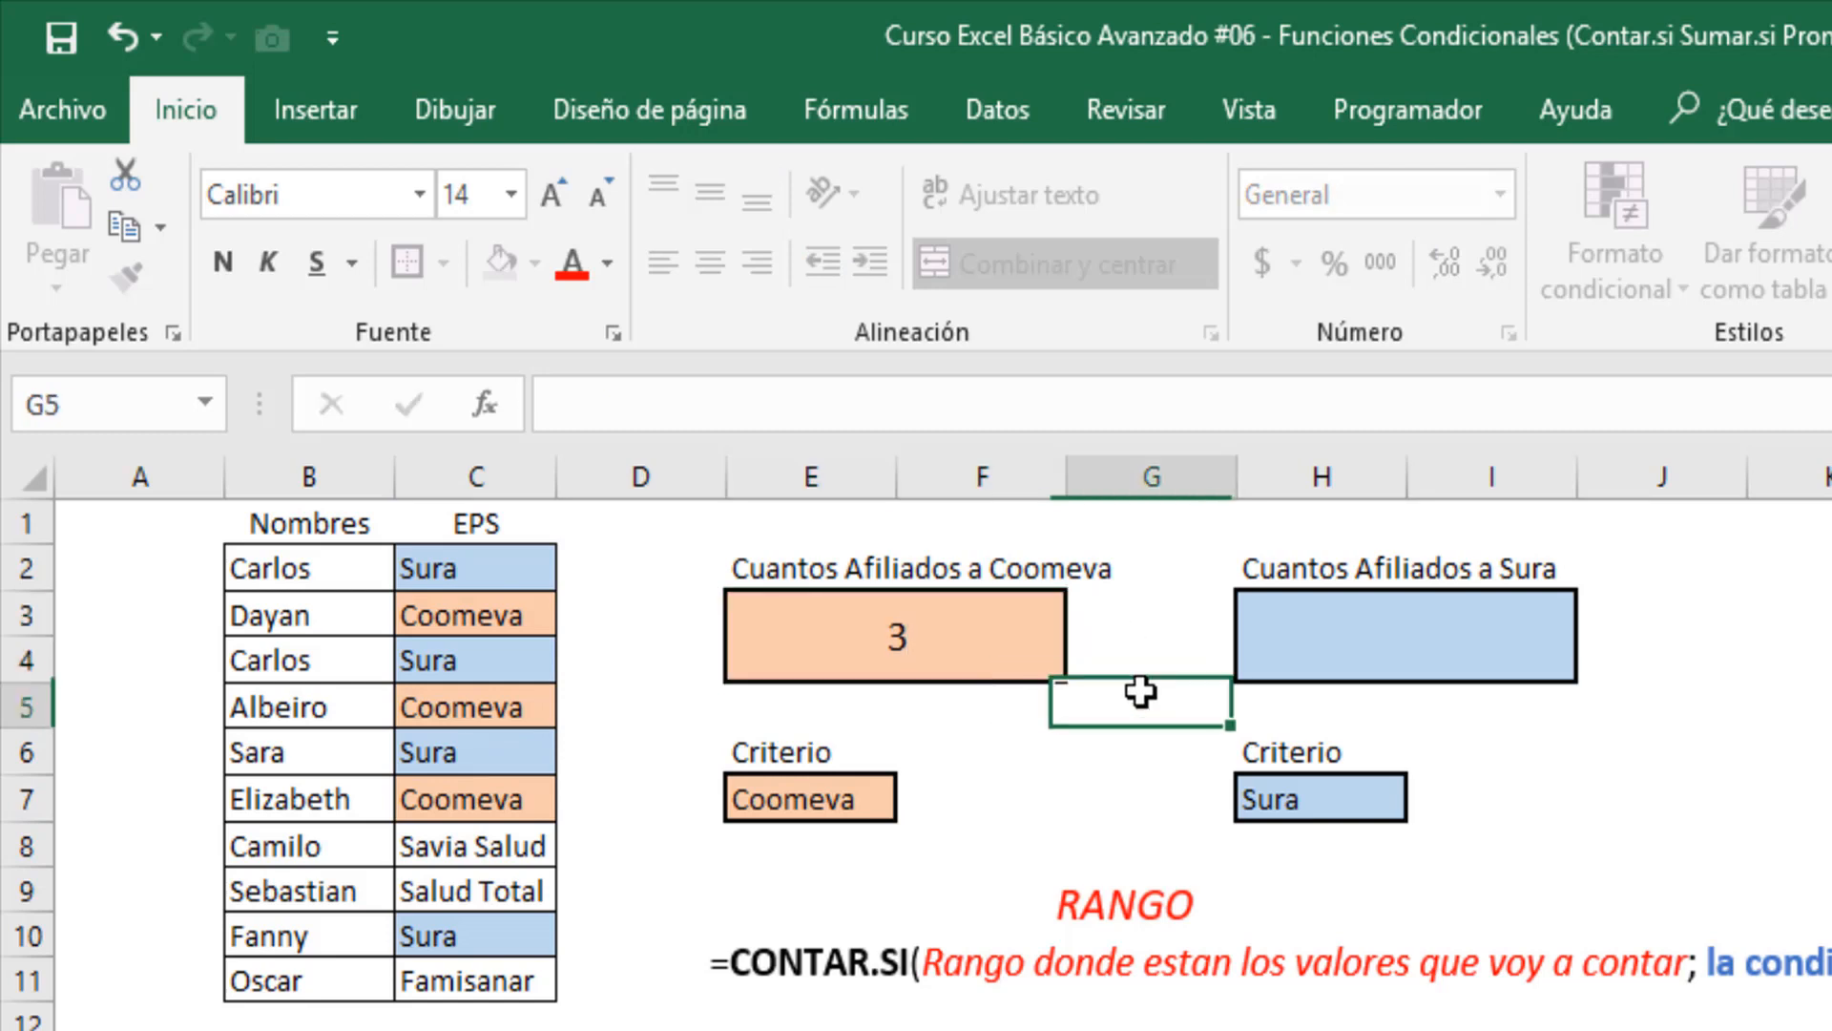
Clear the hand-entered count from cell E3 and start a CONTAR.SI formula there
left_click(953, 629)
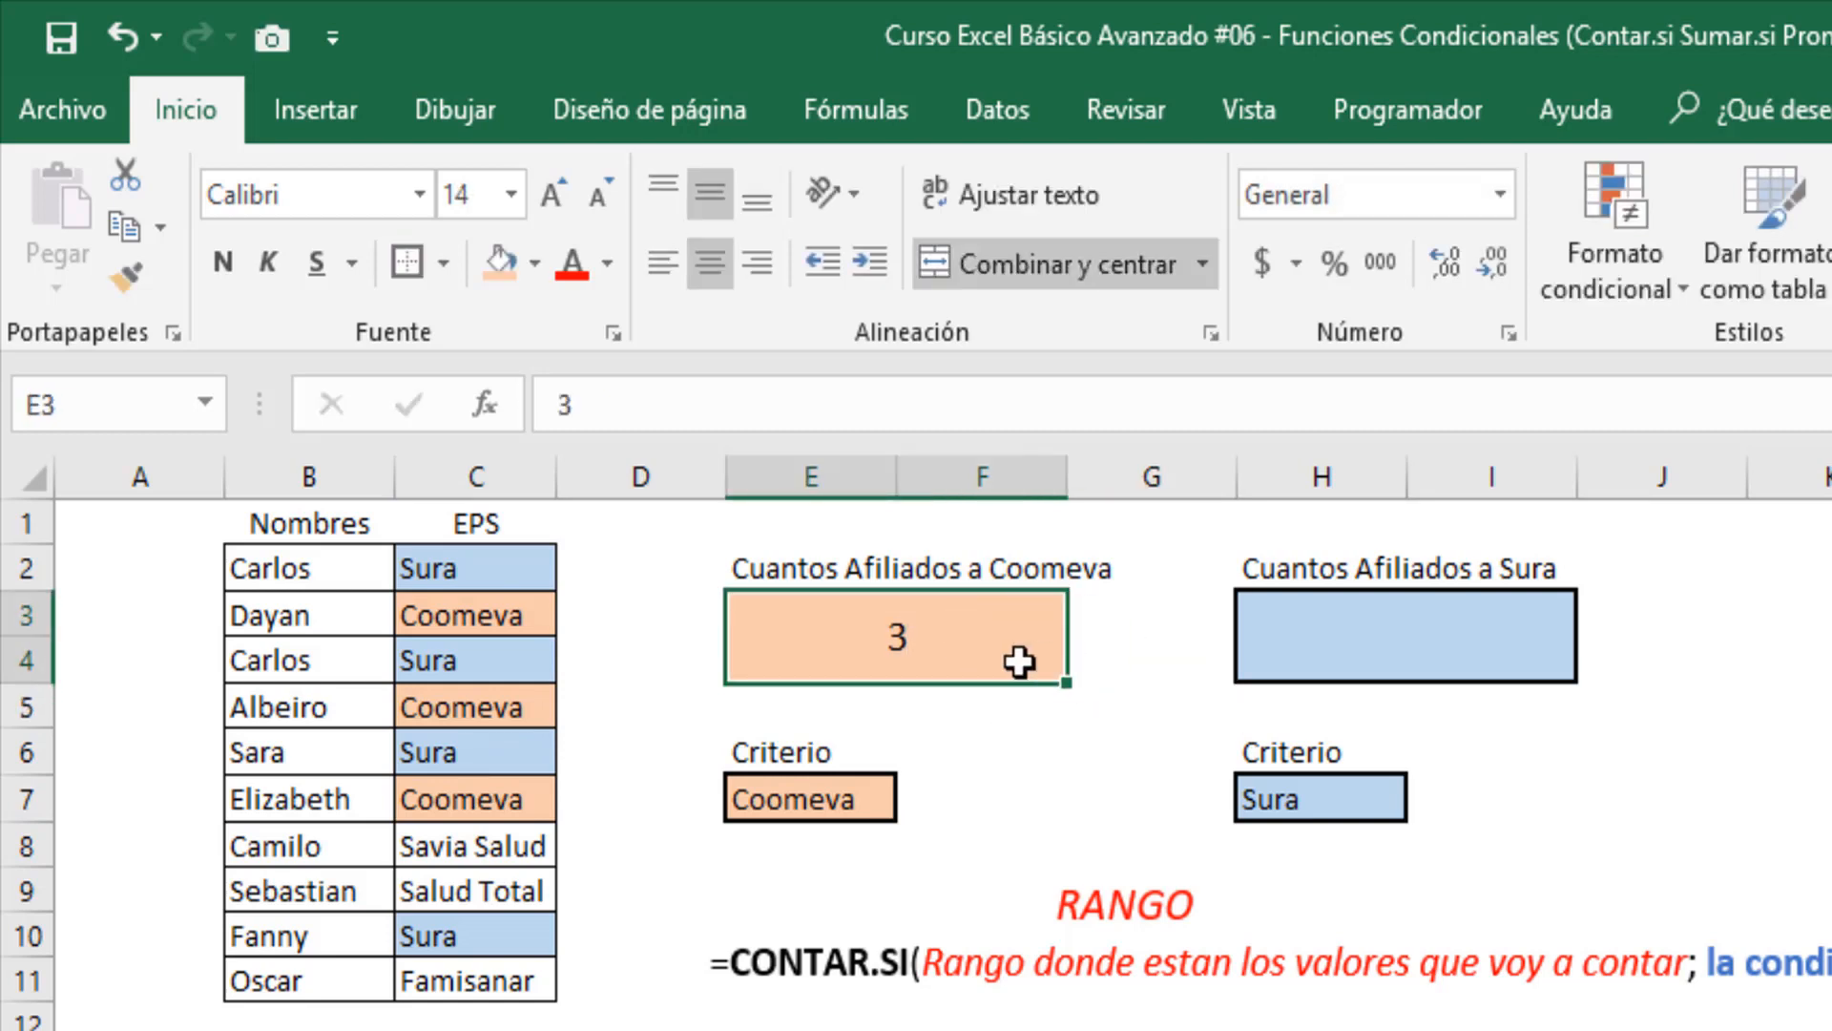
left_click_drag(464, 571, 515, 1030)
left_click(544, 928)
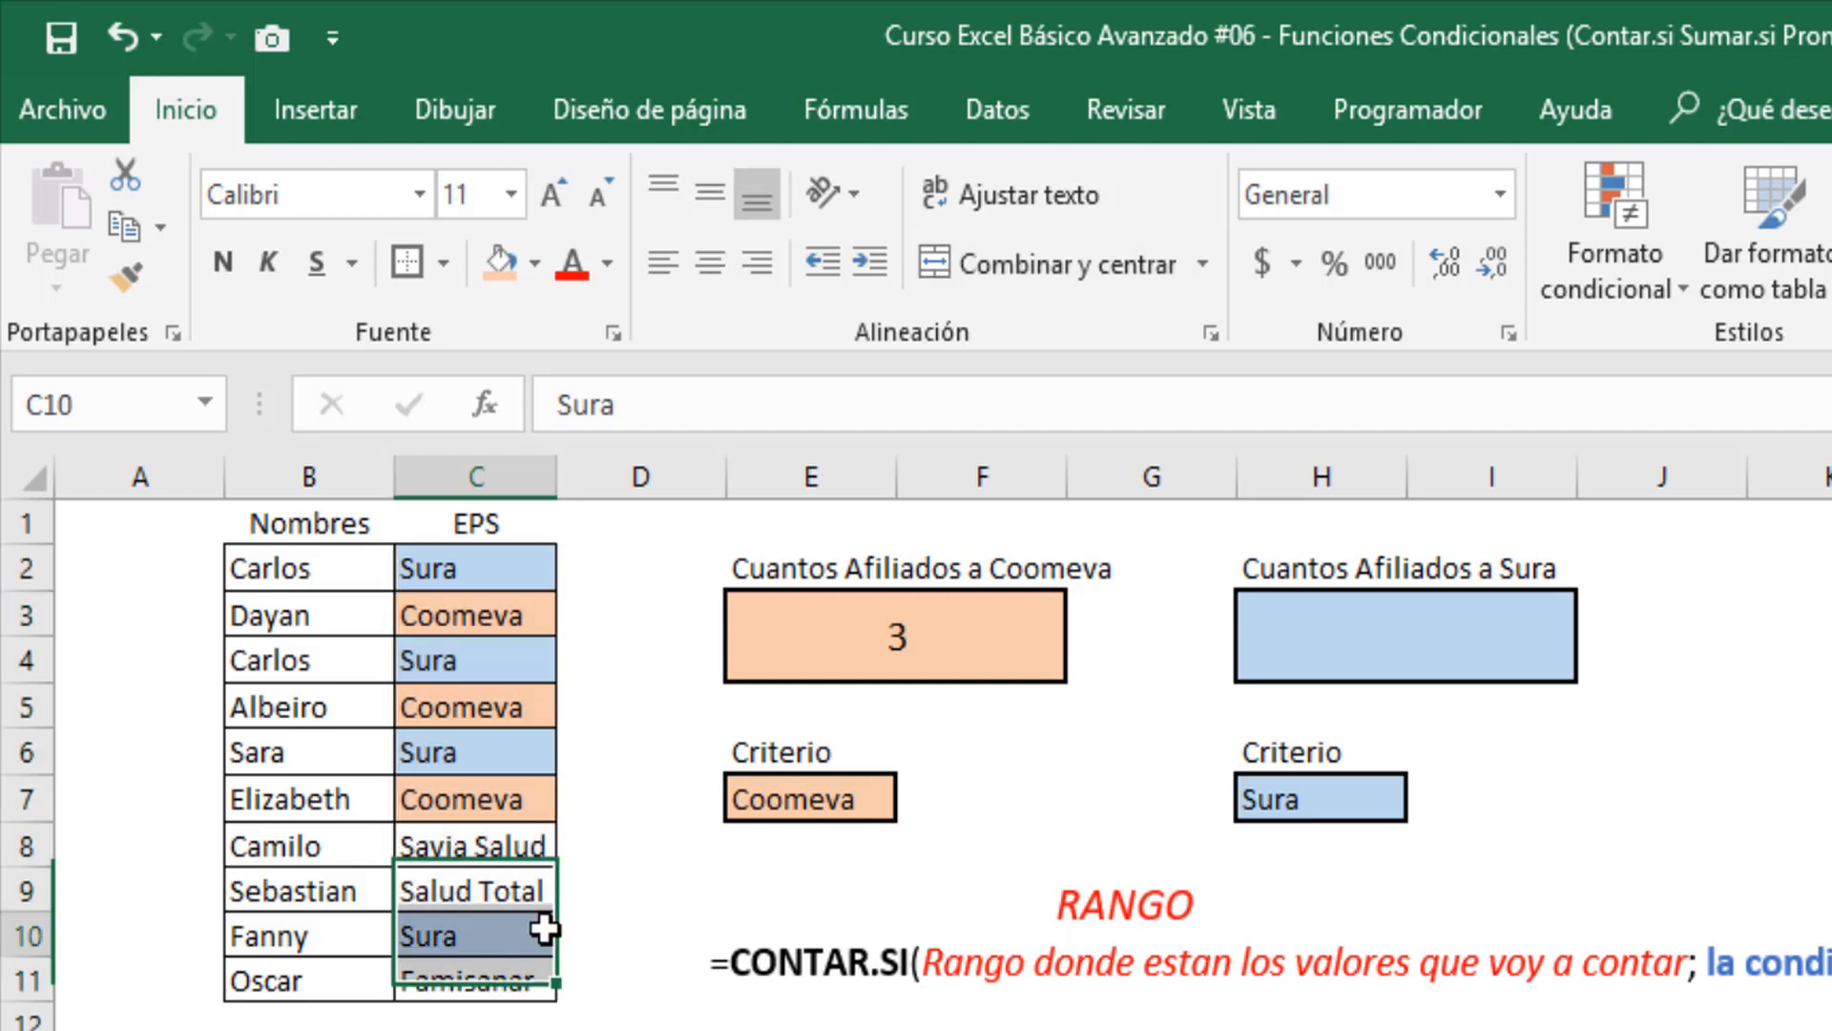
left_click(873, 618)
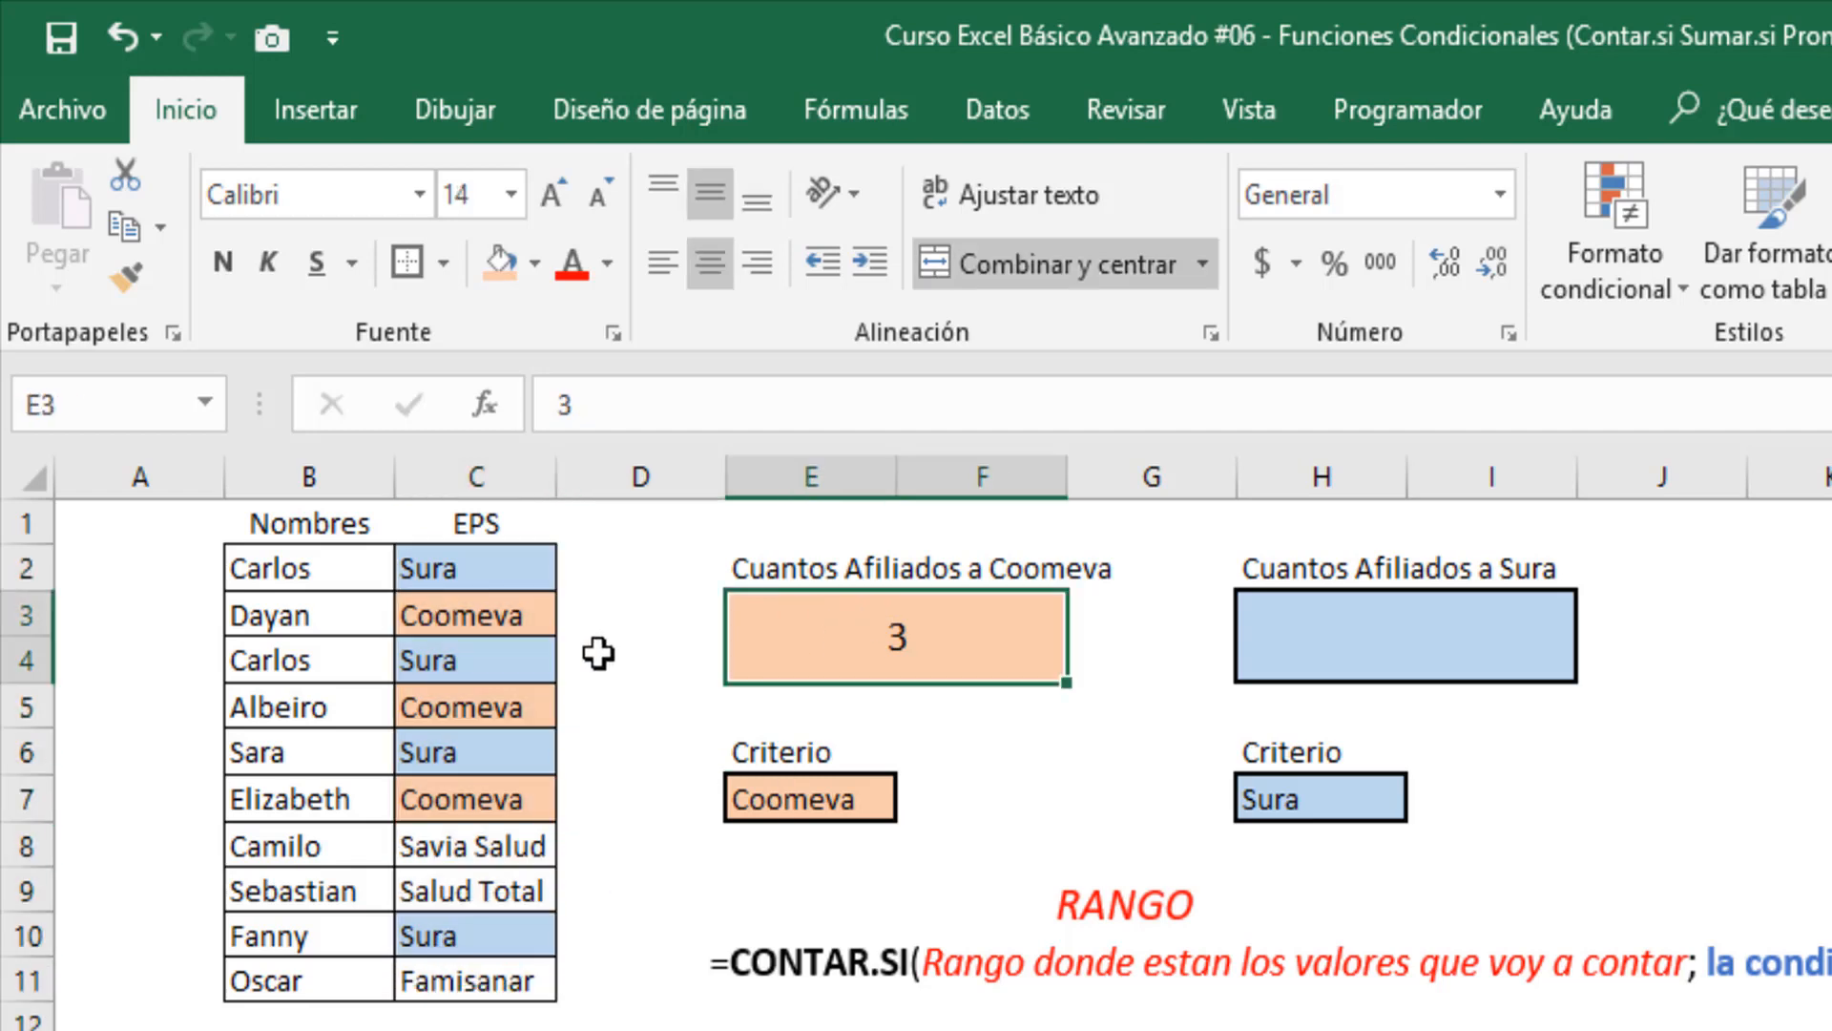
key("Delete")
type("=contar.")
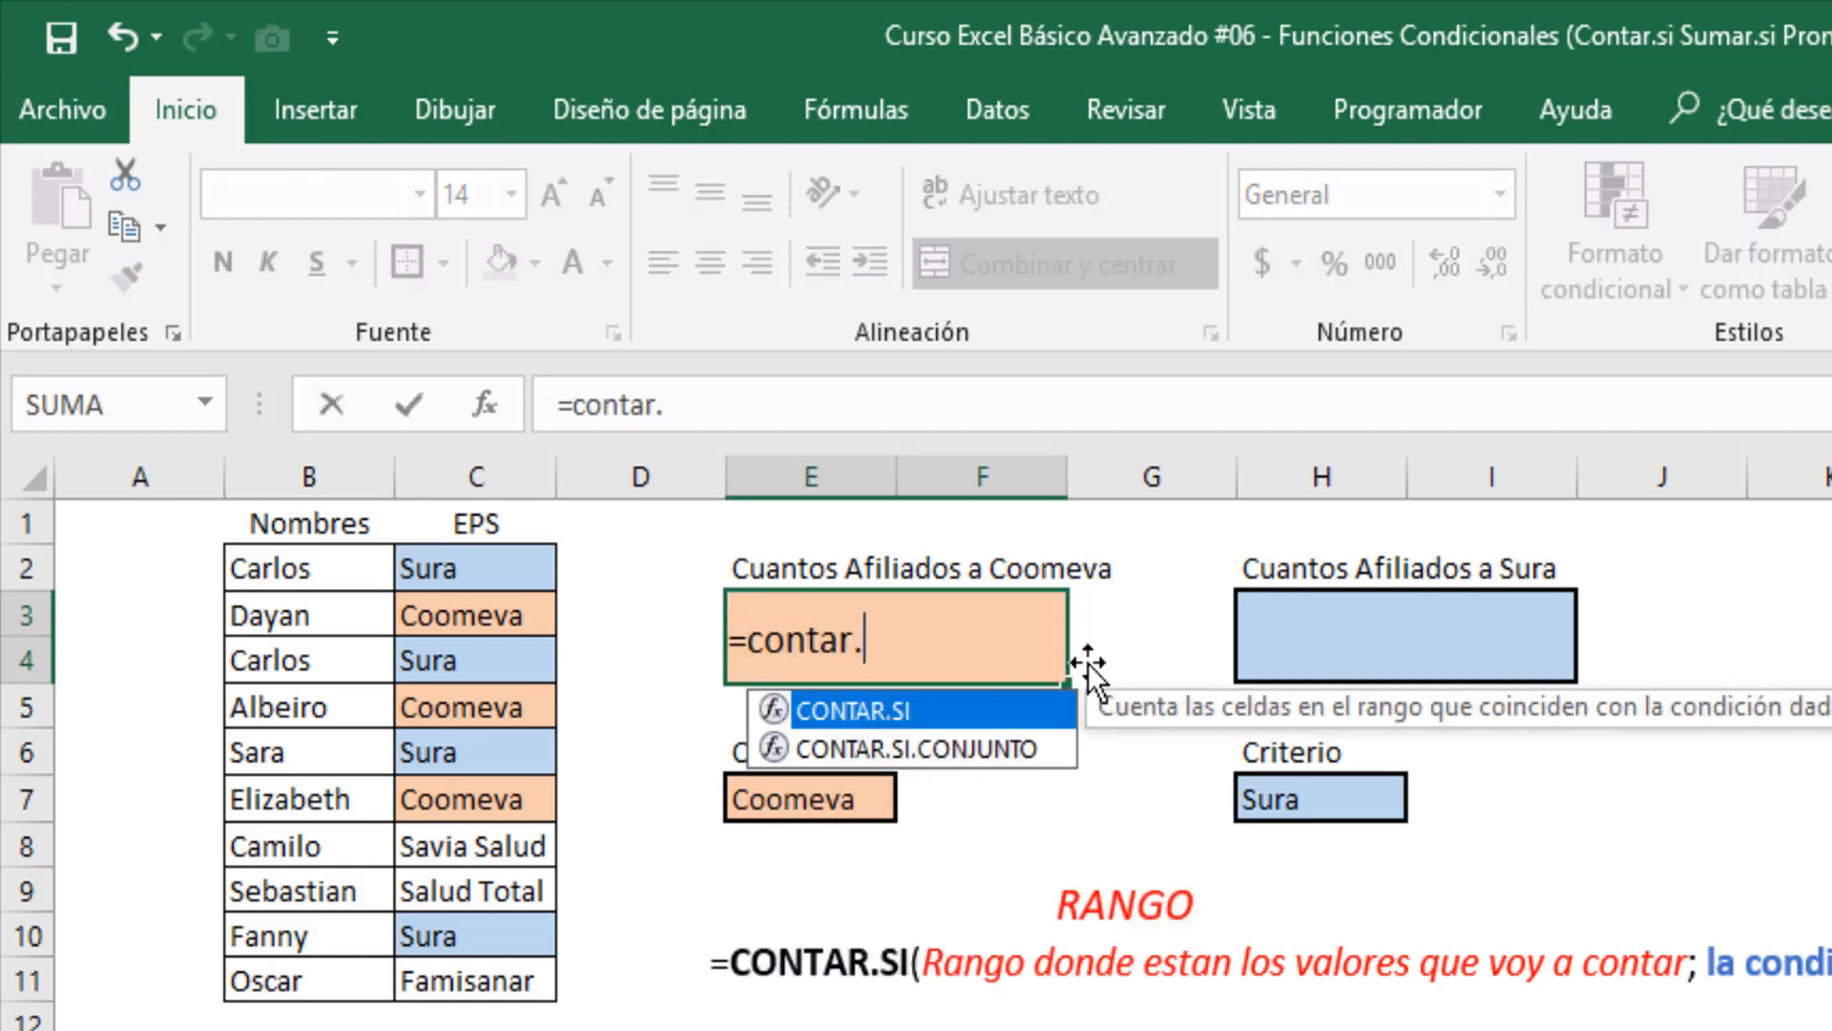
key("Tab")
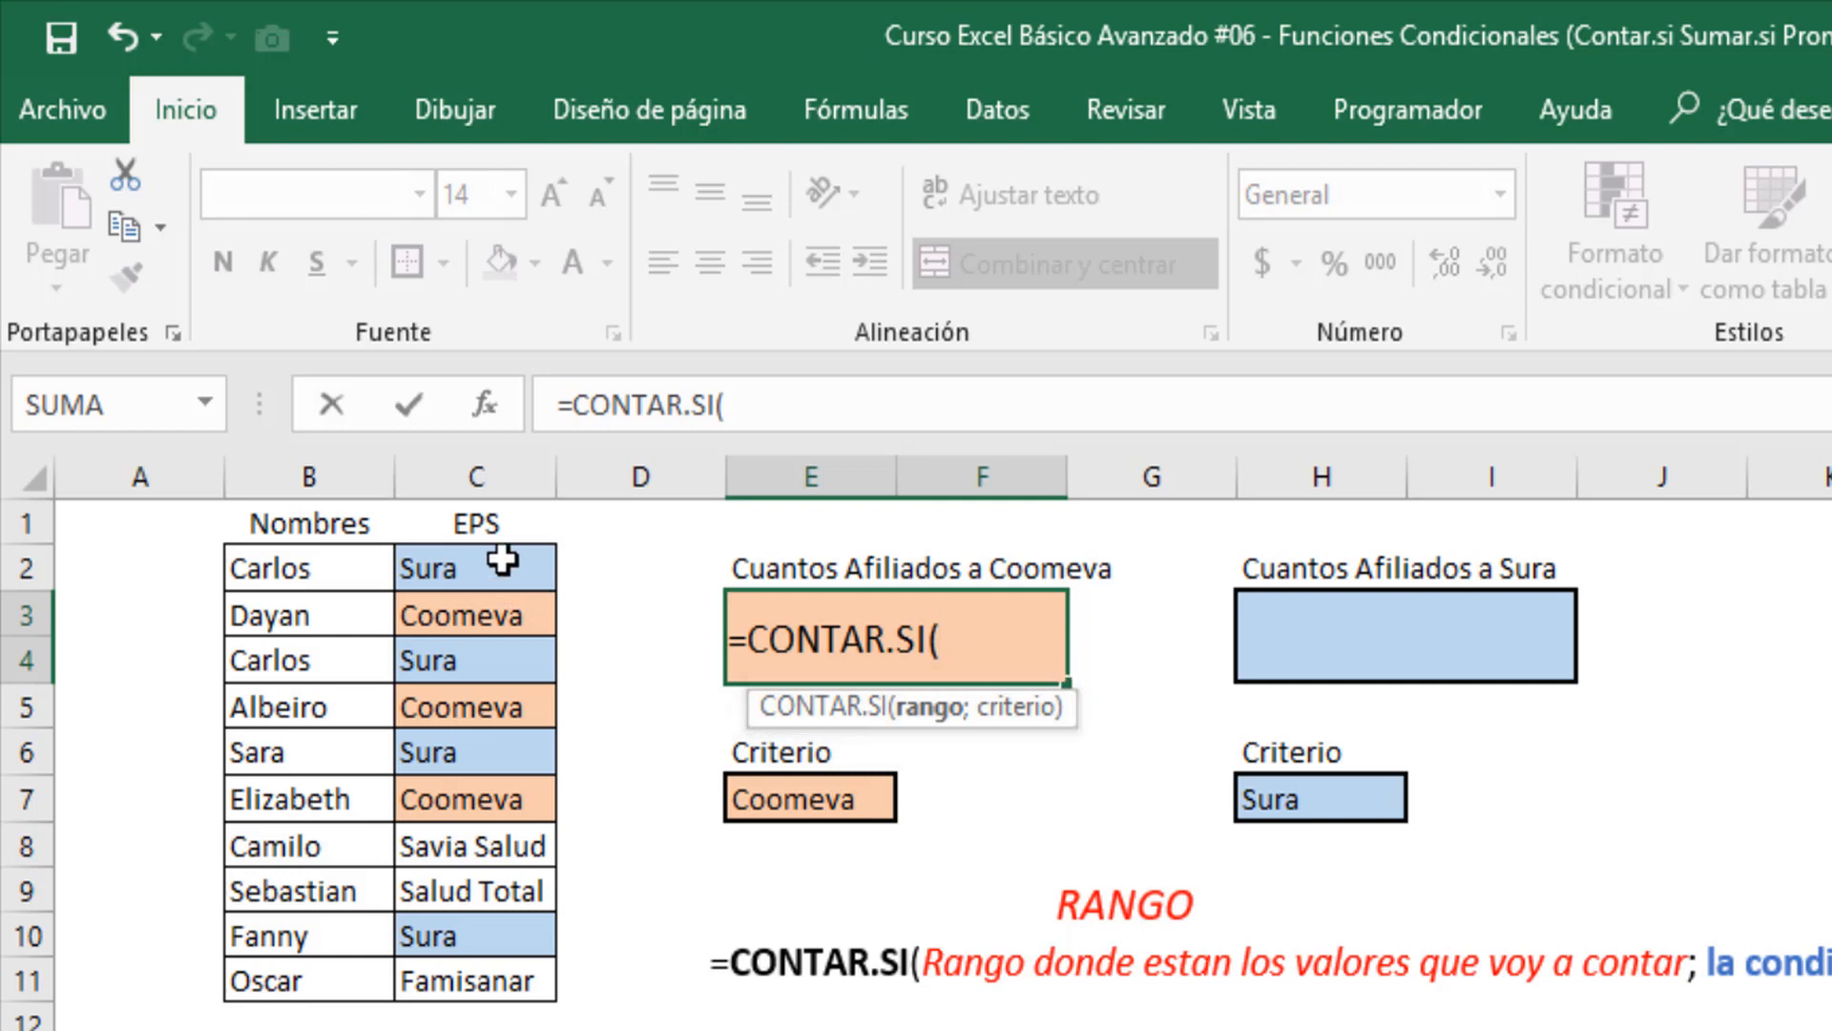
Give the CONTAR.SI formula the EPS range C2:C11 and the text criterion "Coomeva"
left_click_drag(500, 584, 477, 983)
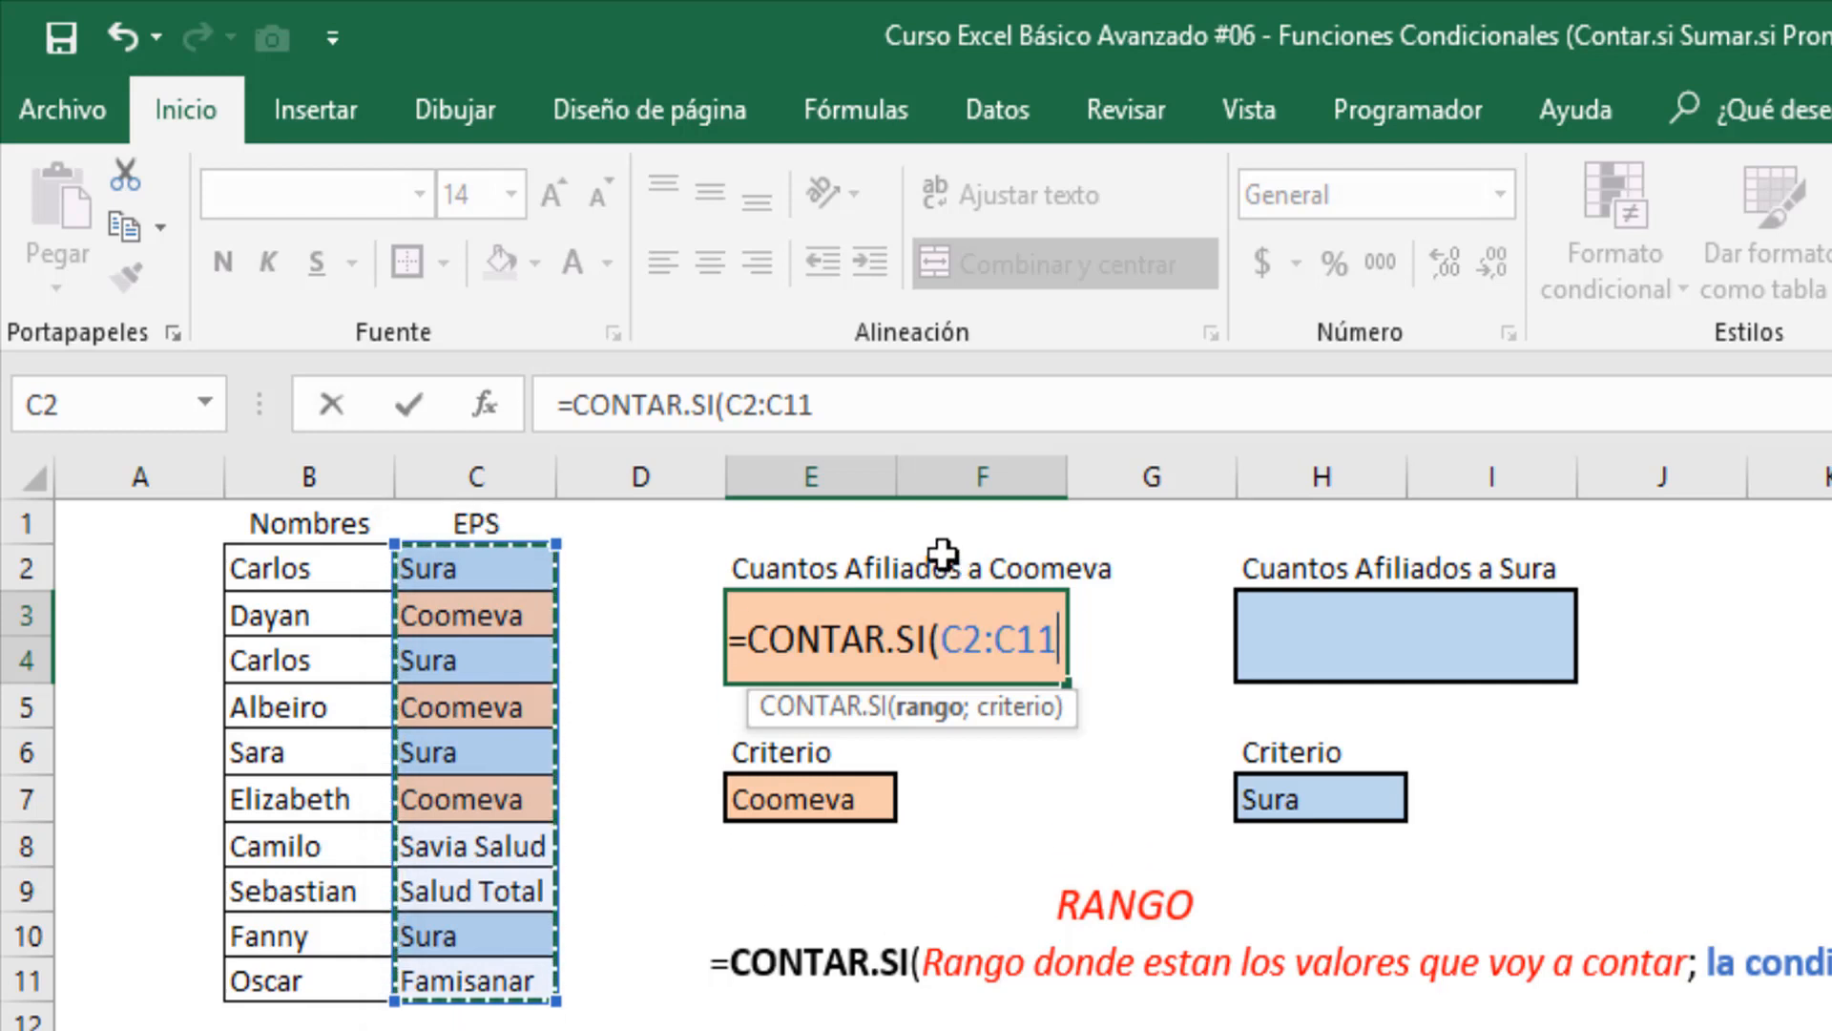
type(";")
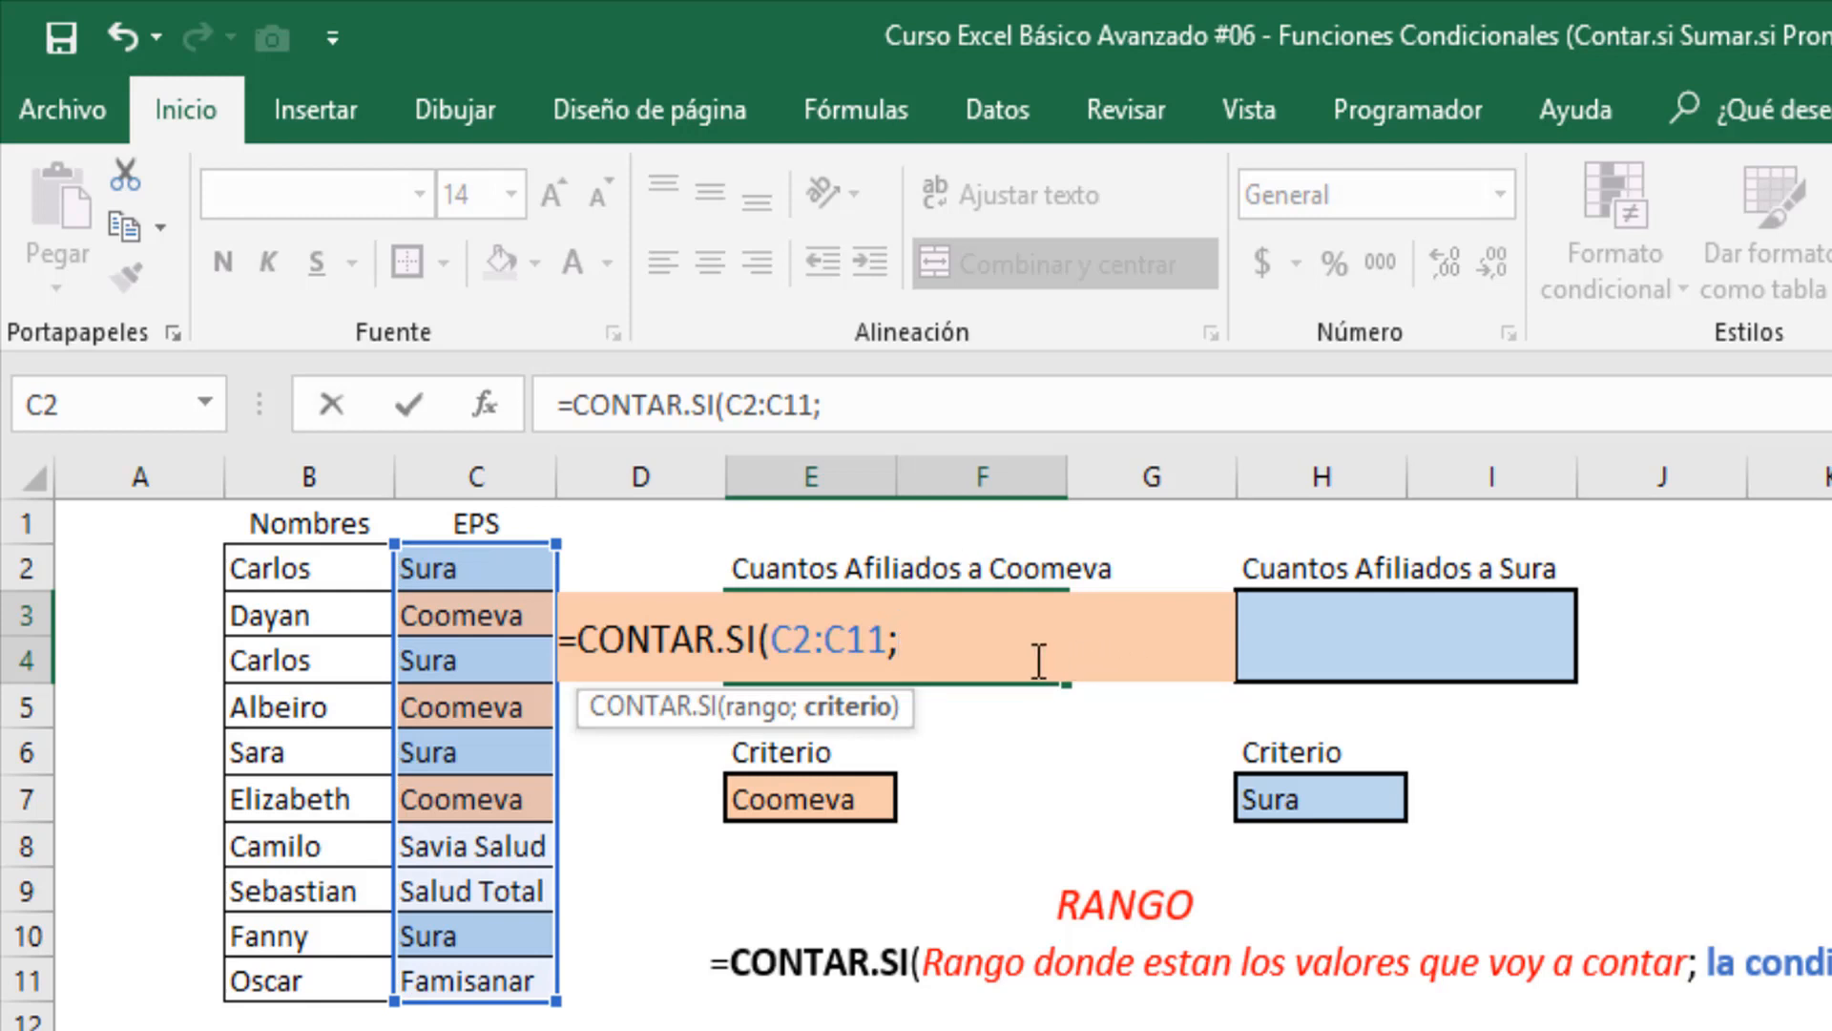
key("BackSpace")
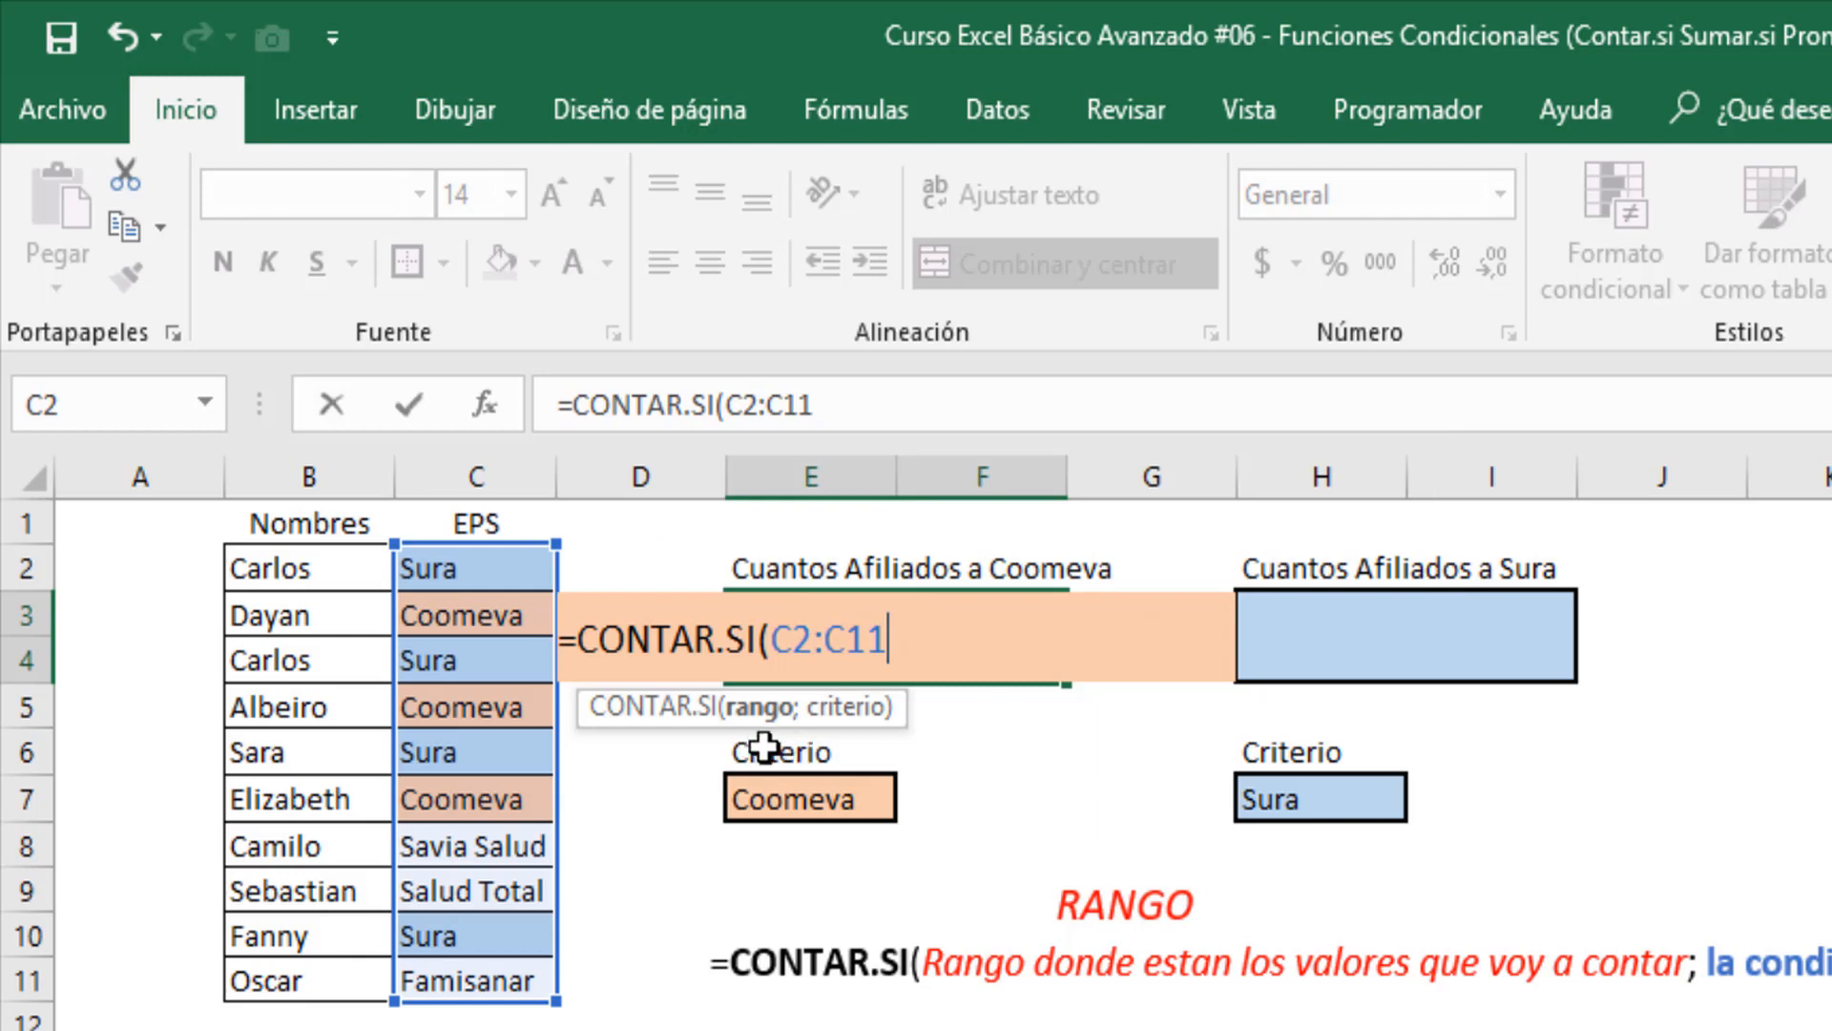
type(";")
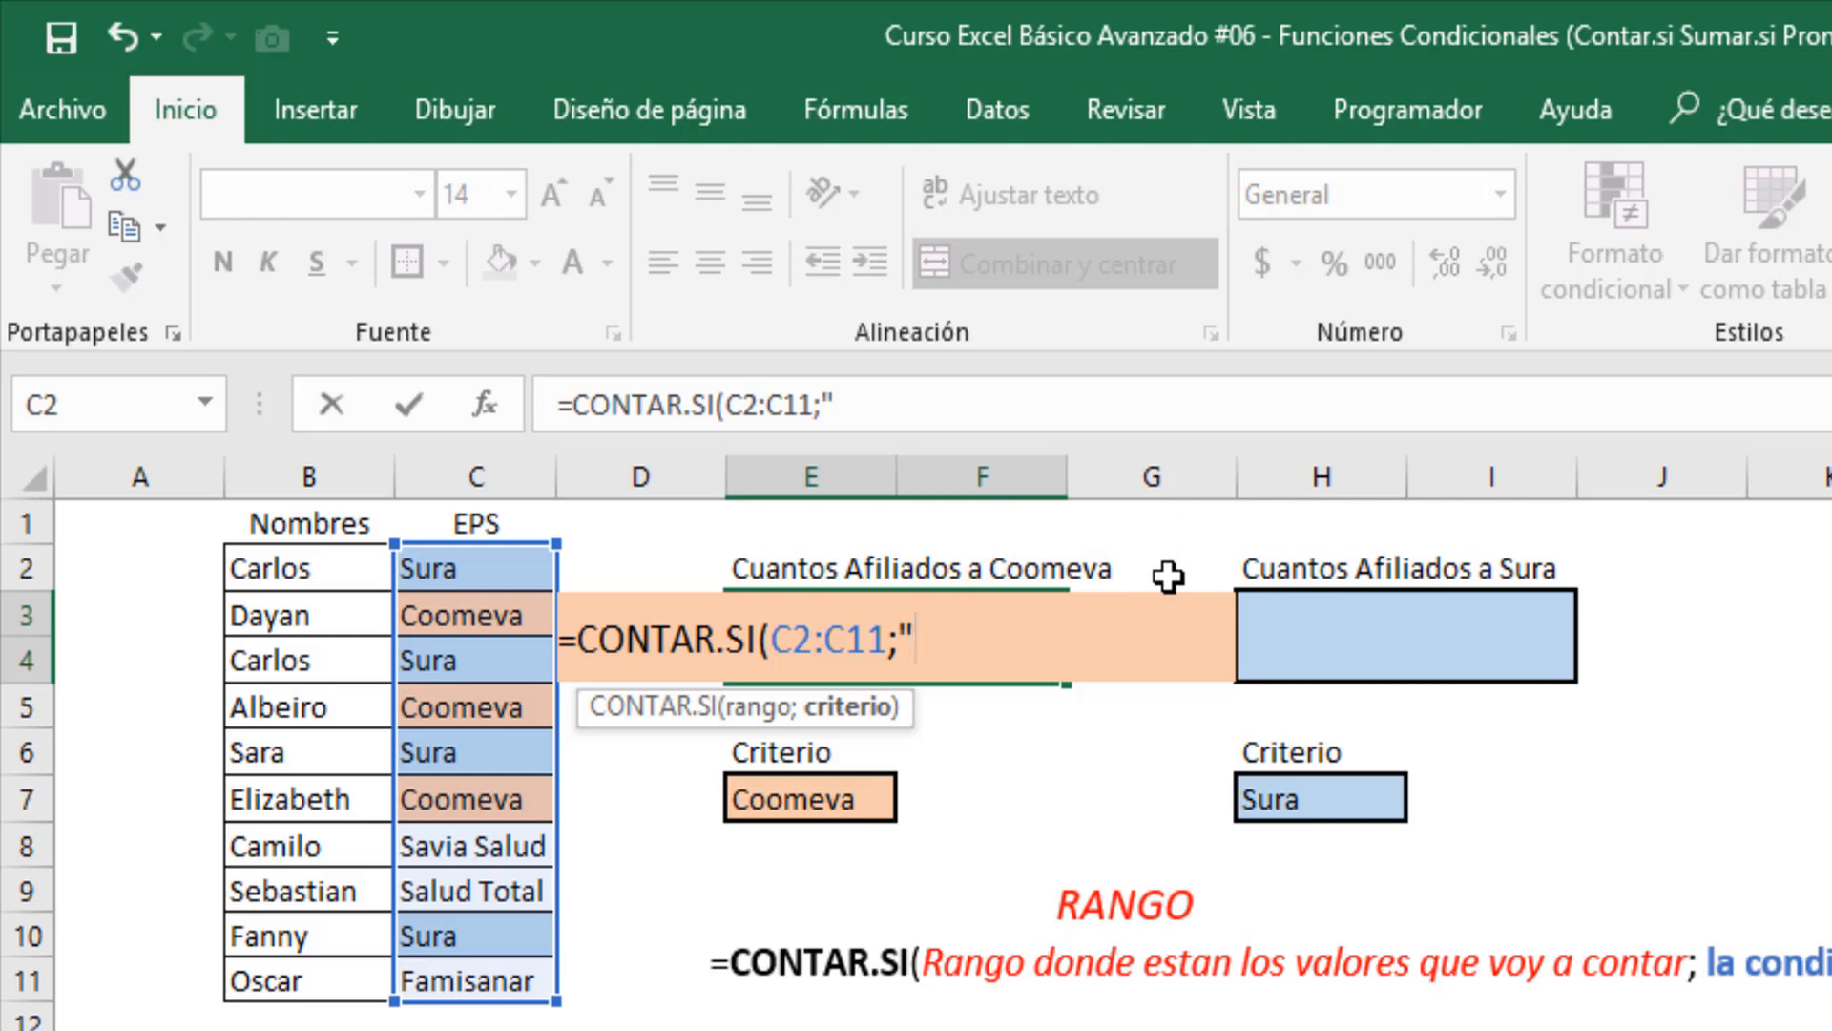
type("Coomeva")
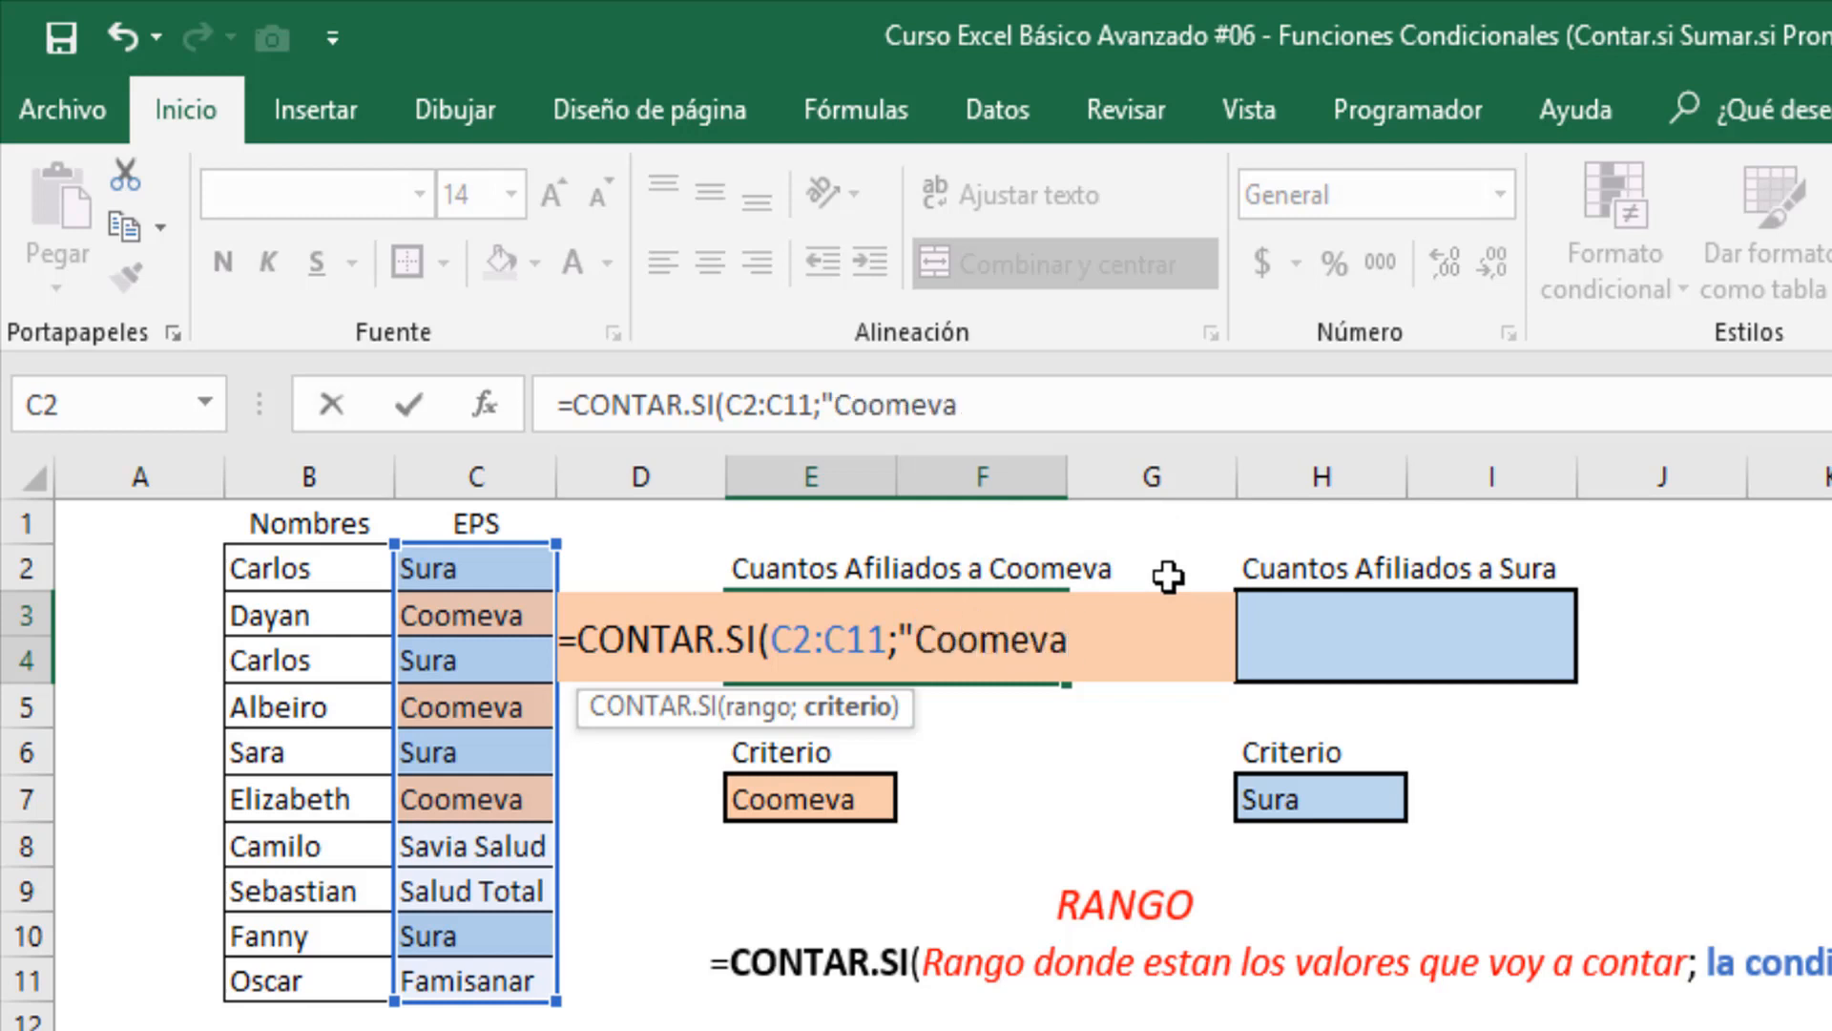
type("\"")
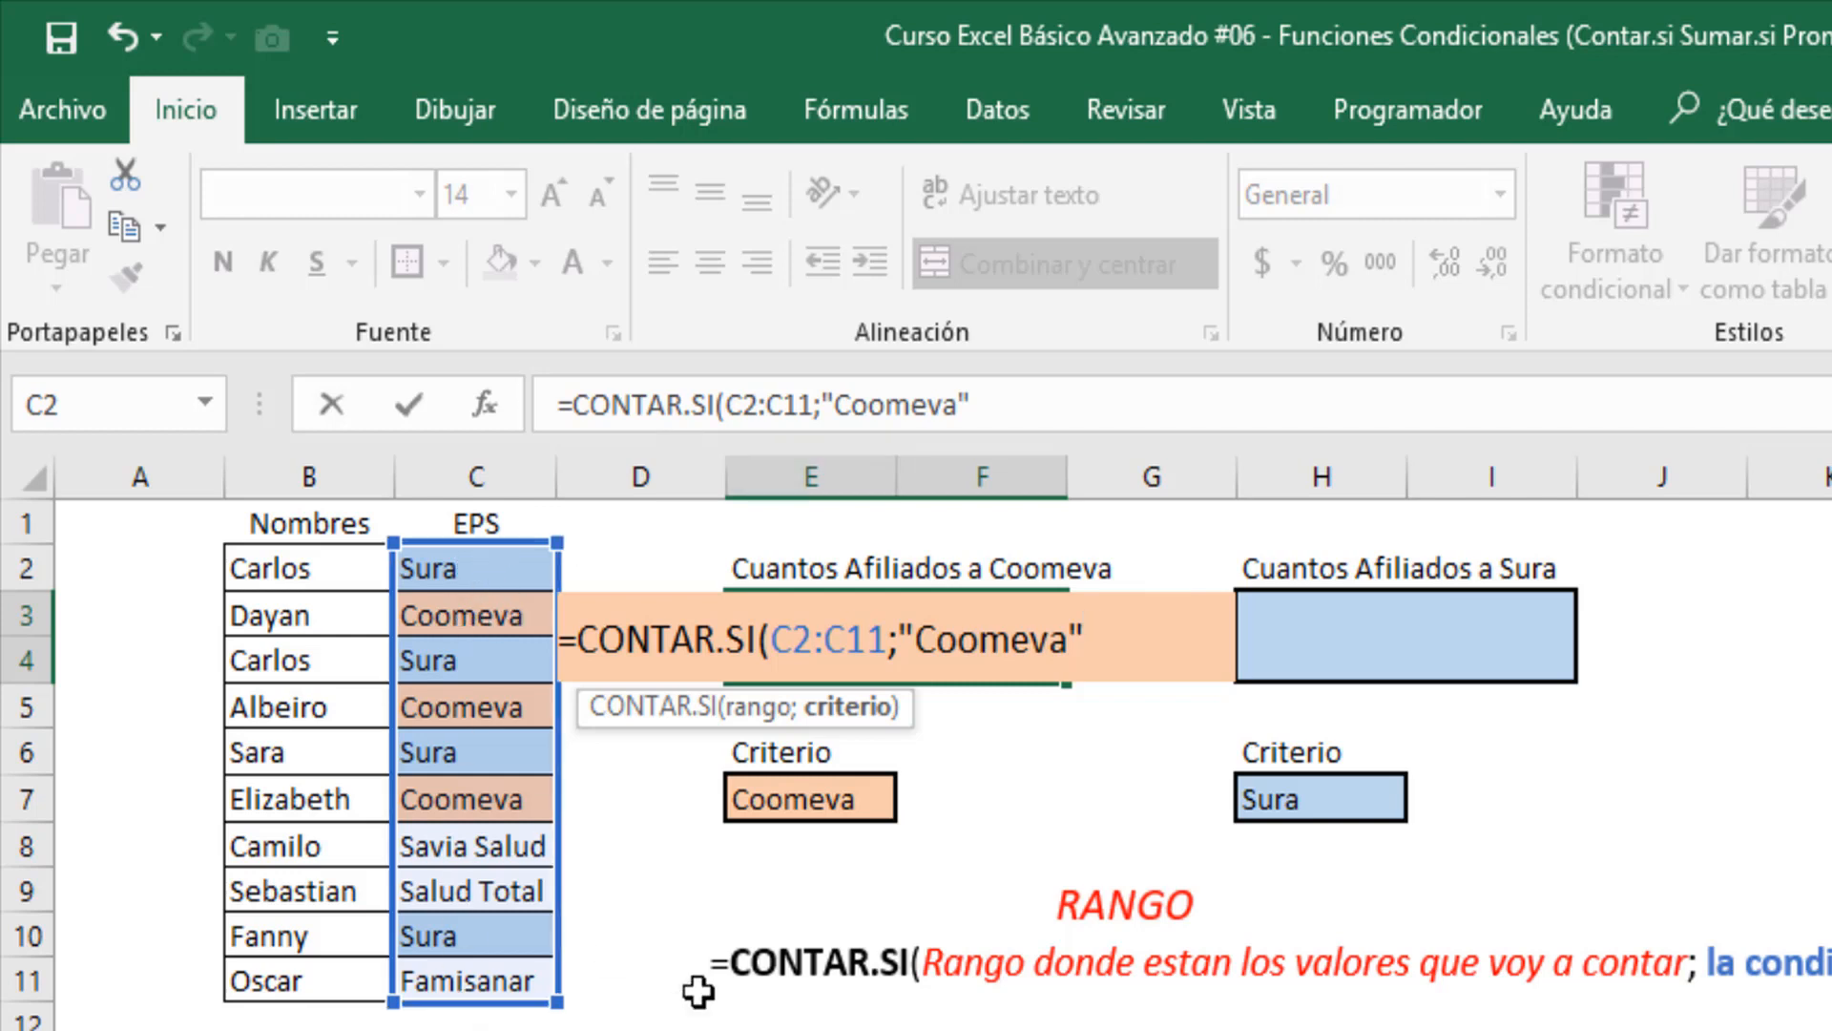
Misspell the criterion as "Coomevas" and confirm the formula to see how it affects the count
type("s")
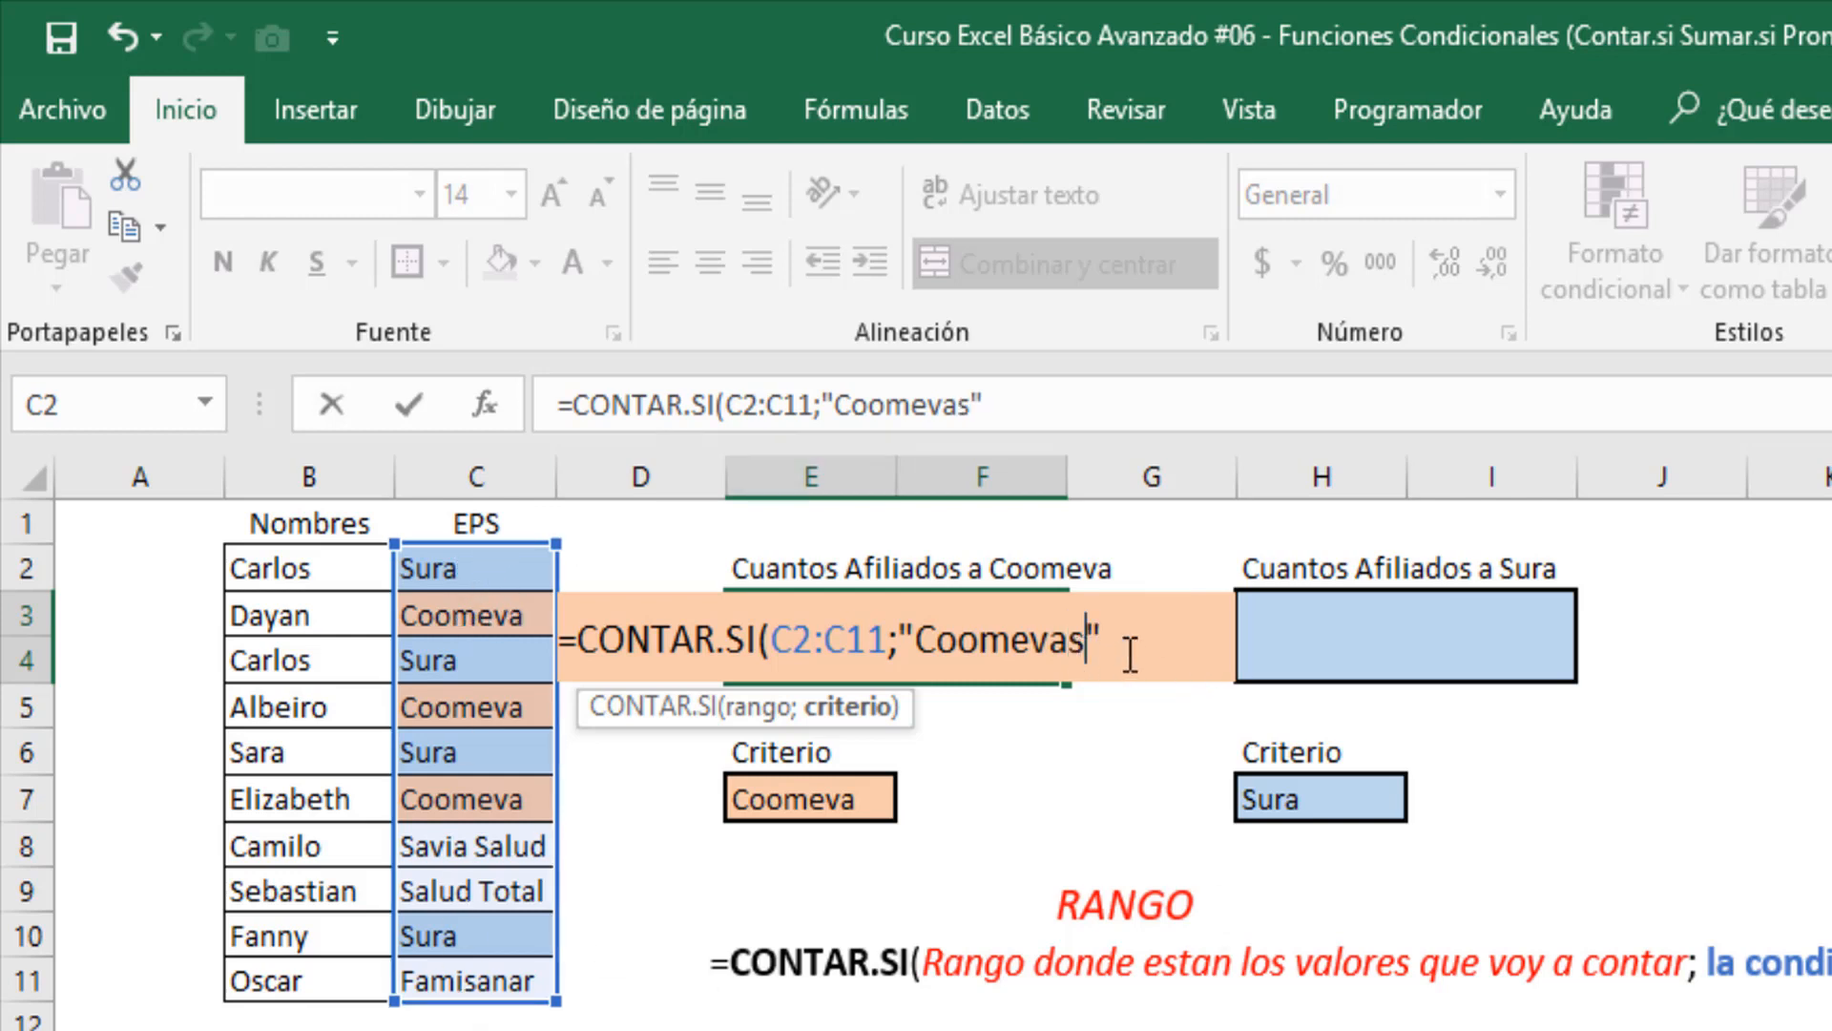
left_click(1147, 654)
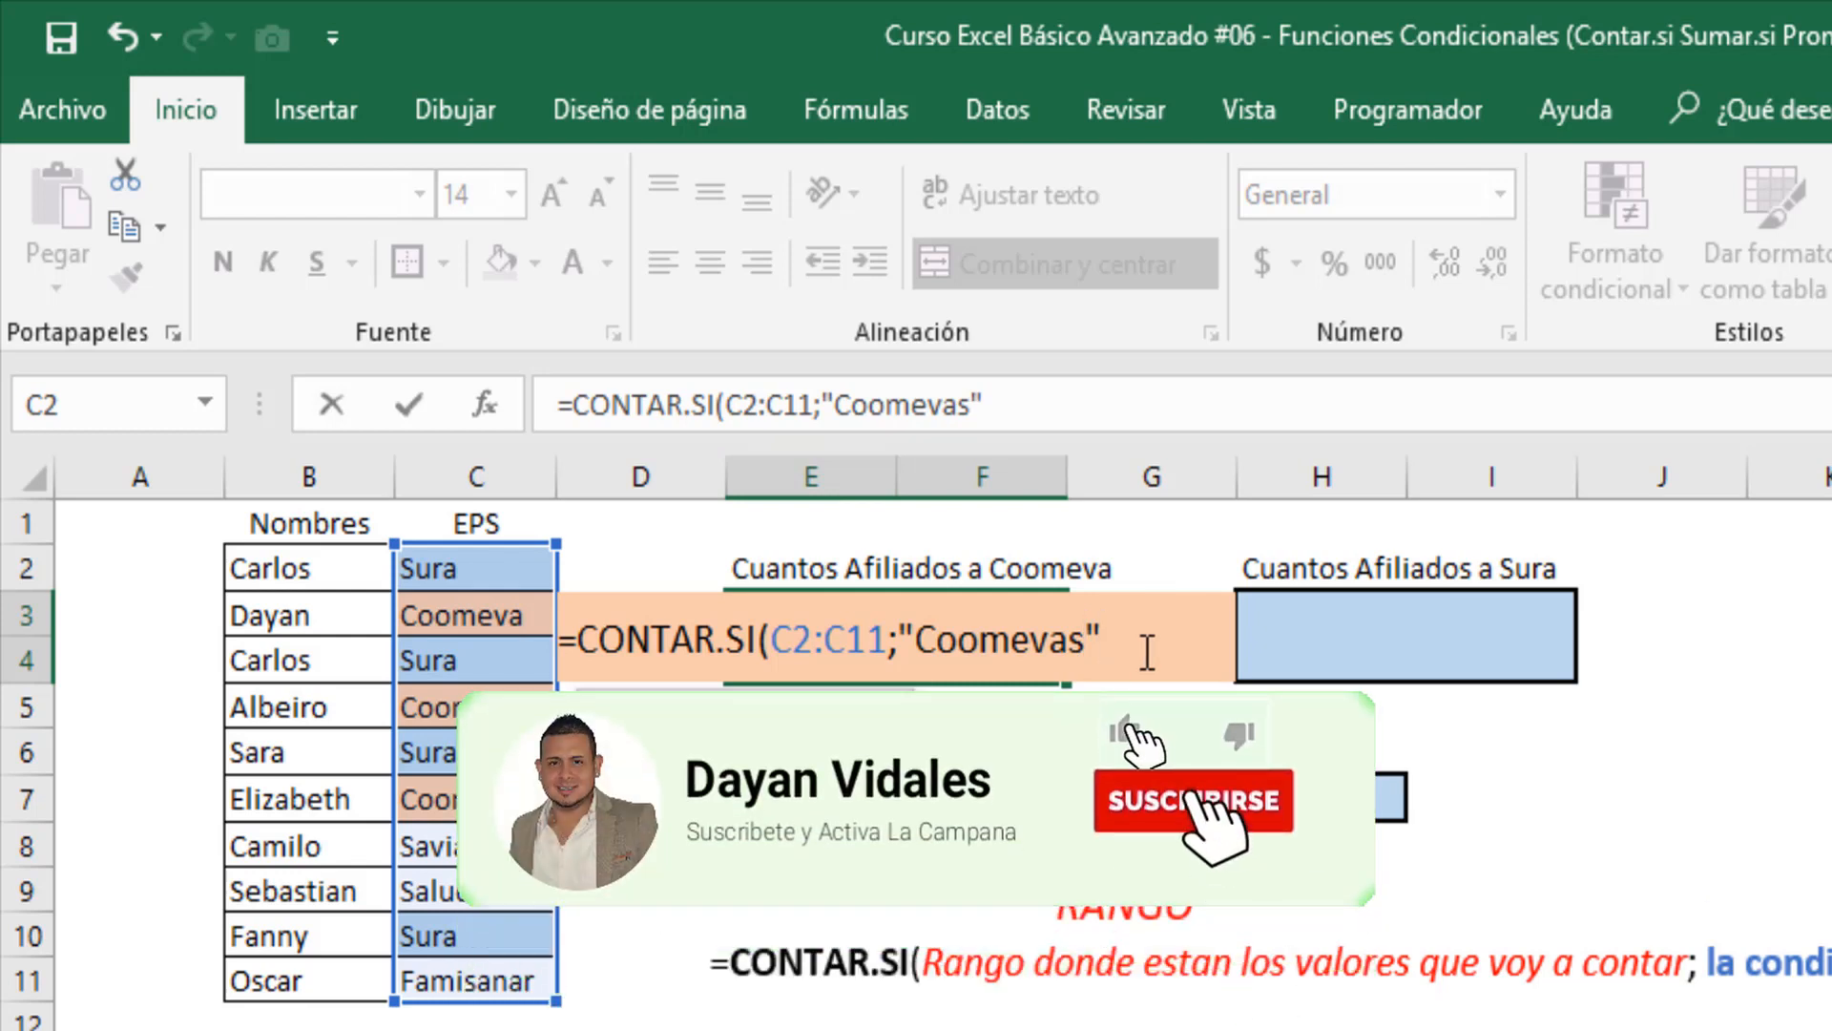
key("Return")
left_click(966, 626)
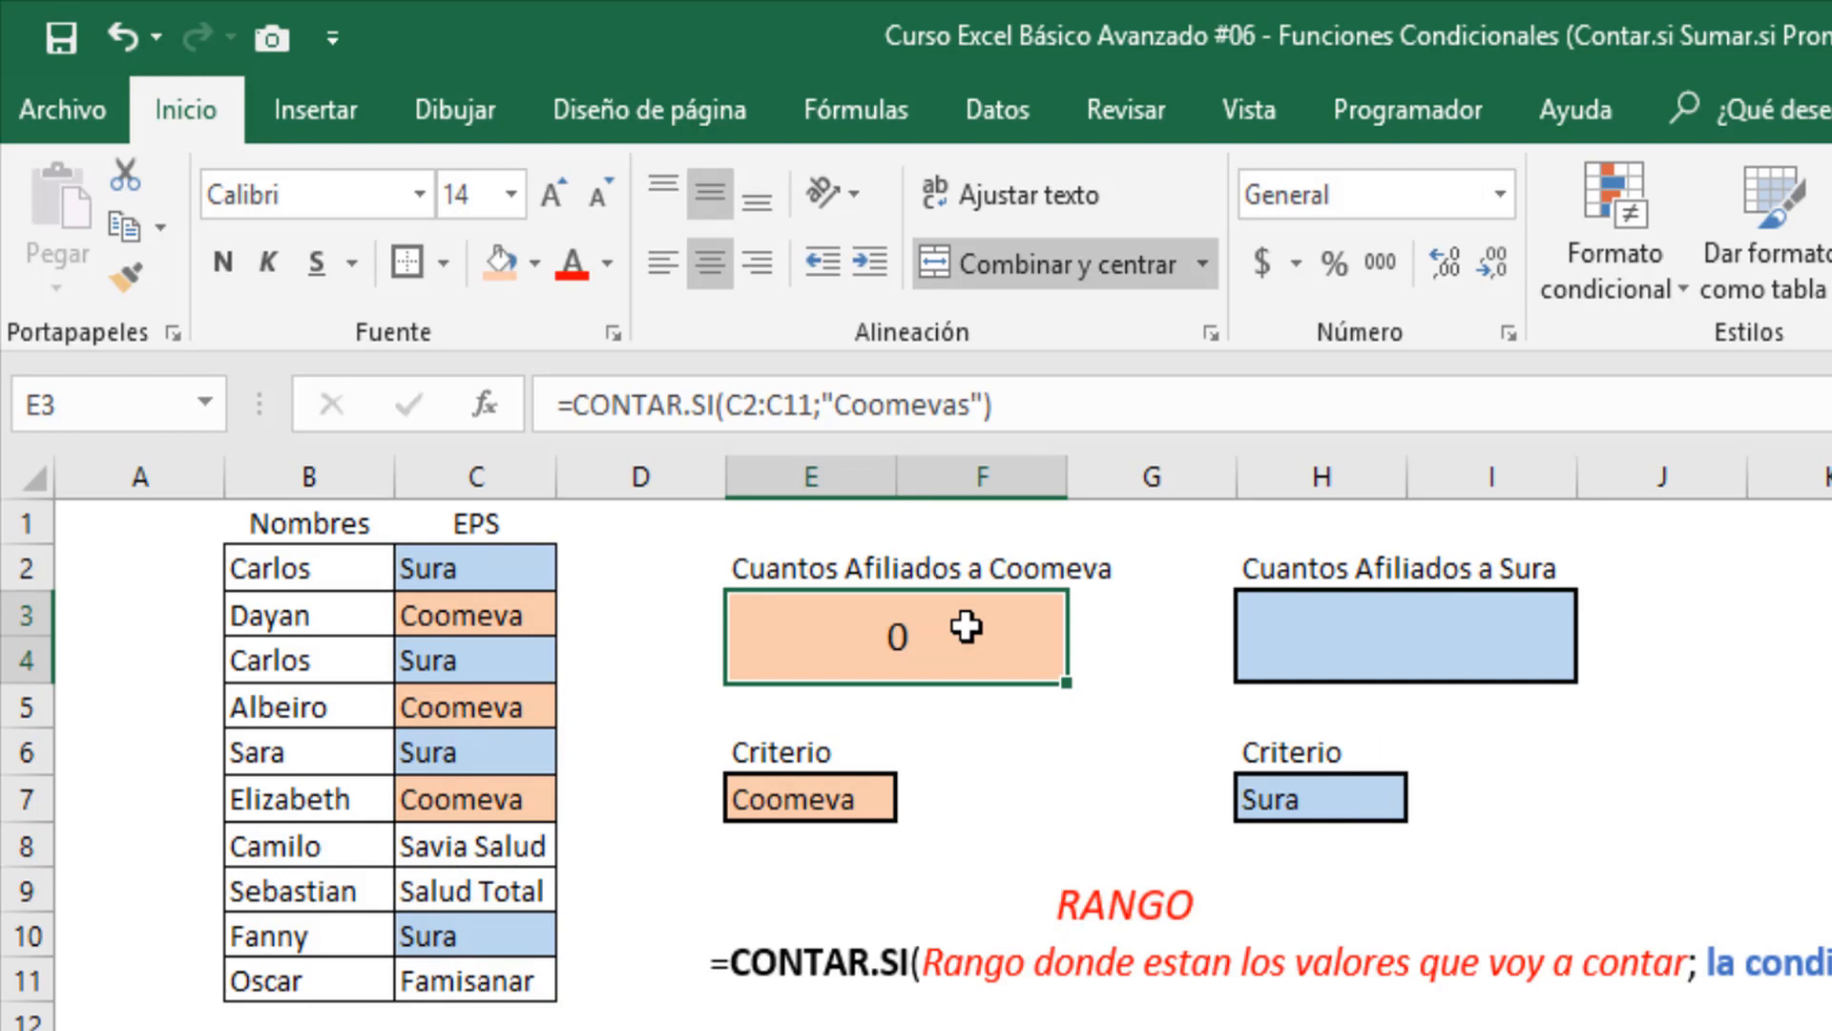
Correct the criterion in E3 so the formula reads =CONTAR.SI(C2:C11;"Coomeva")
left_click_drag(532, 610, 477, 1019)
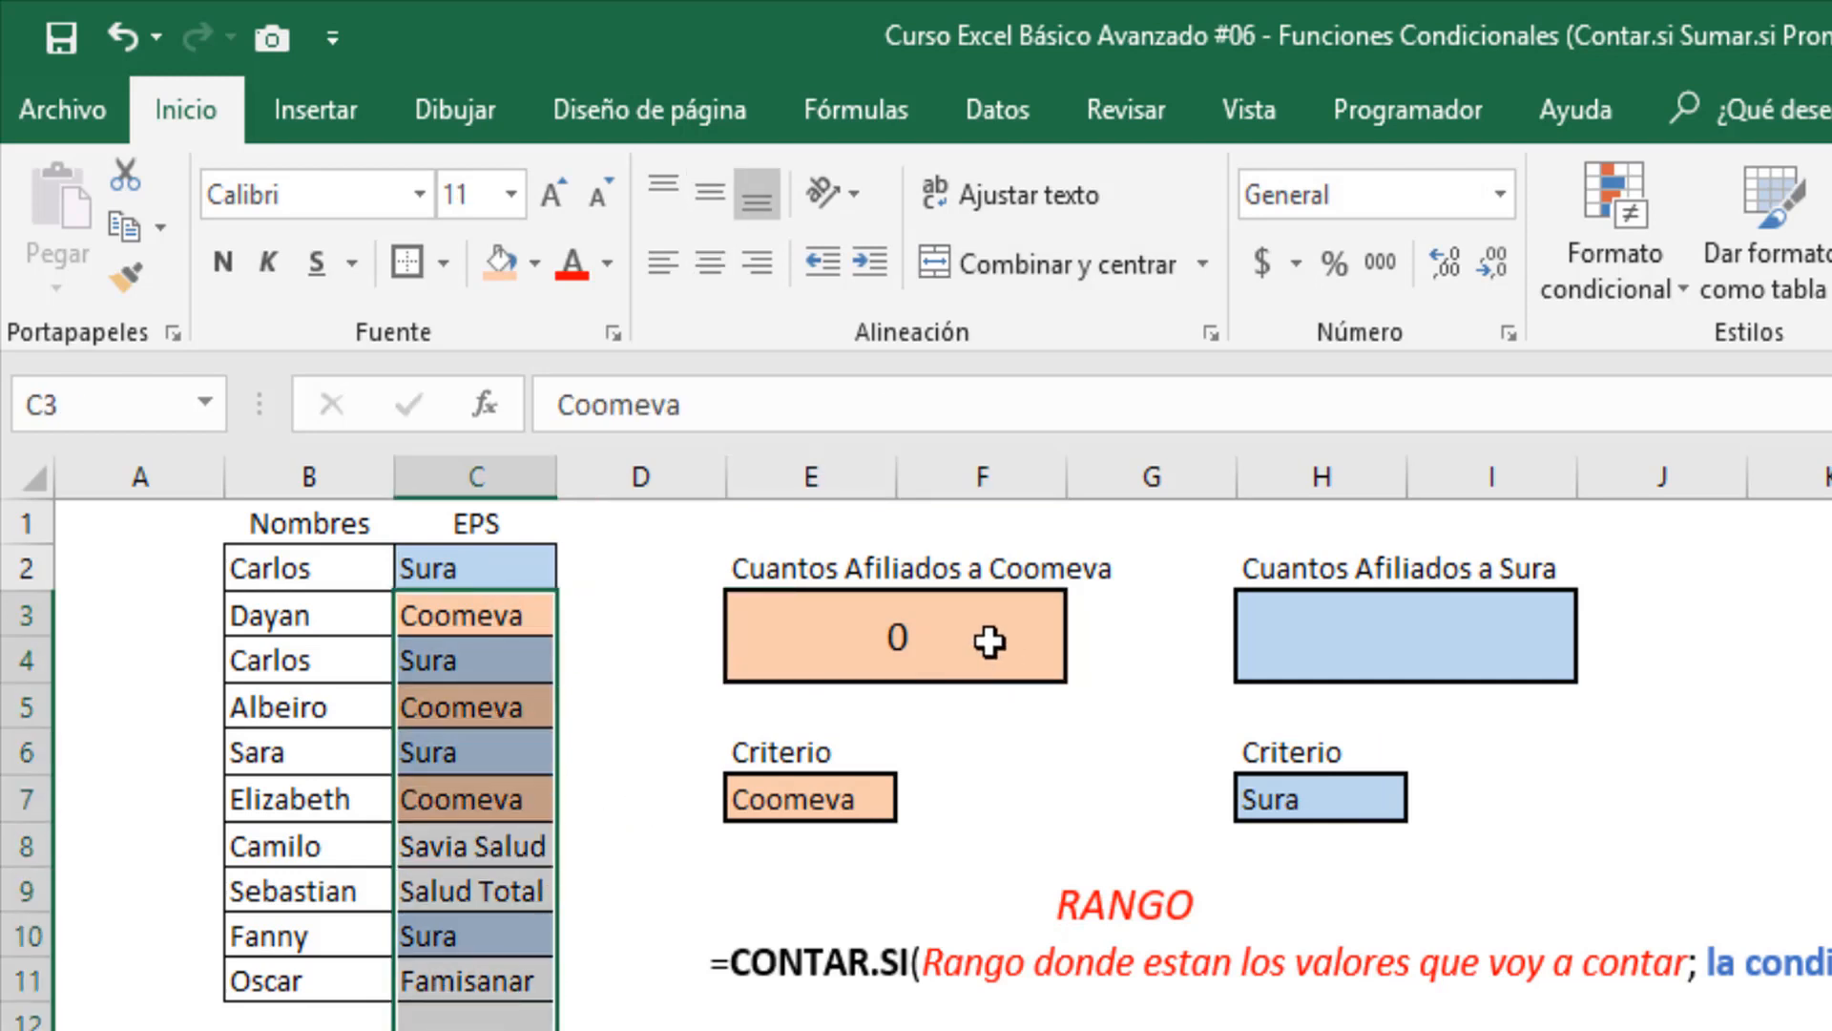
double_click(988, 641)
left_click(1088, 637)
key("BackSpace")
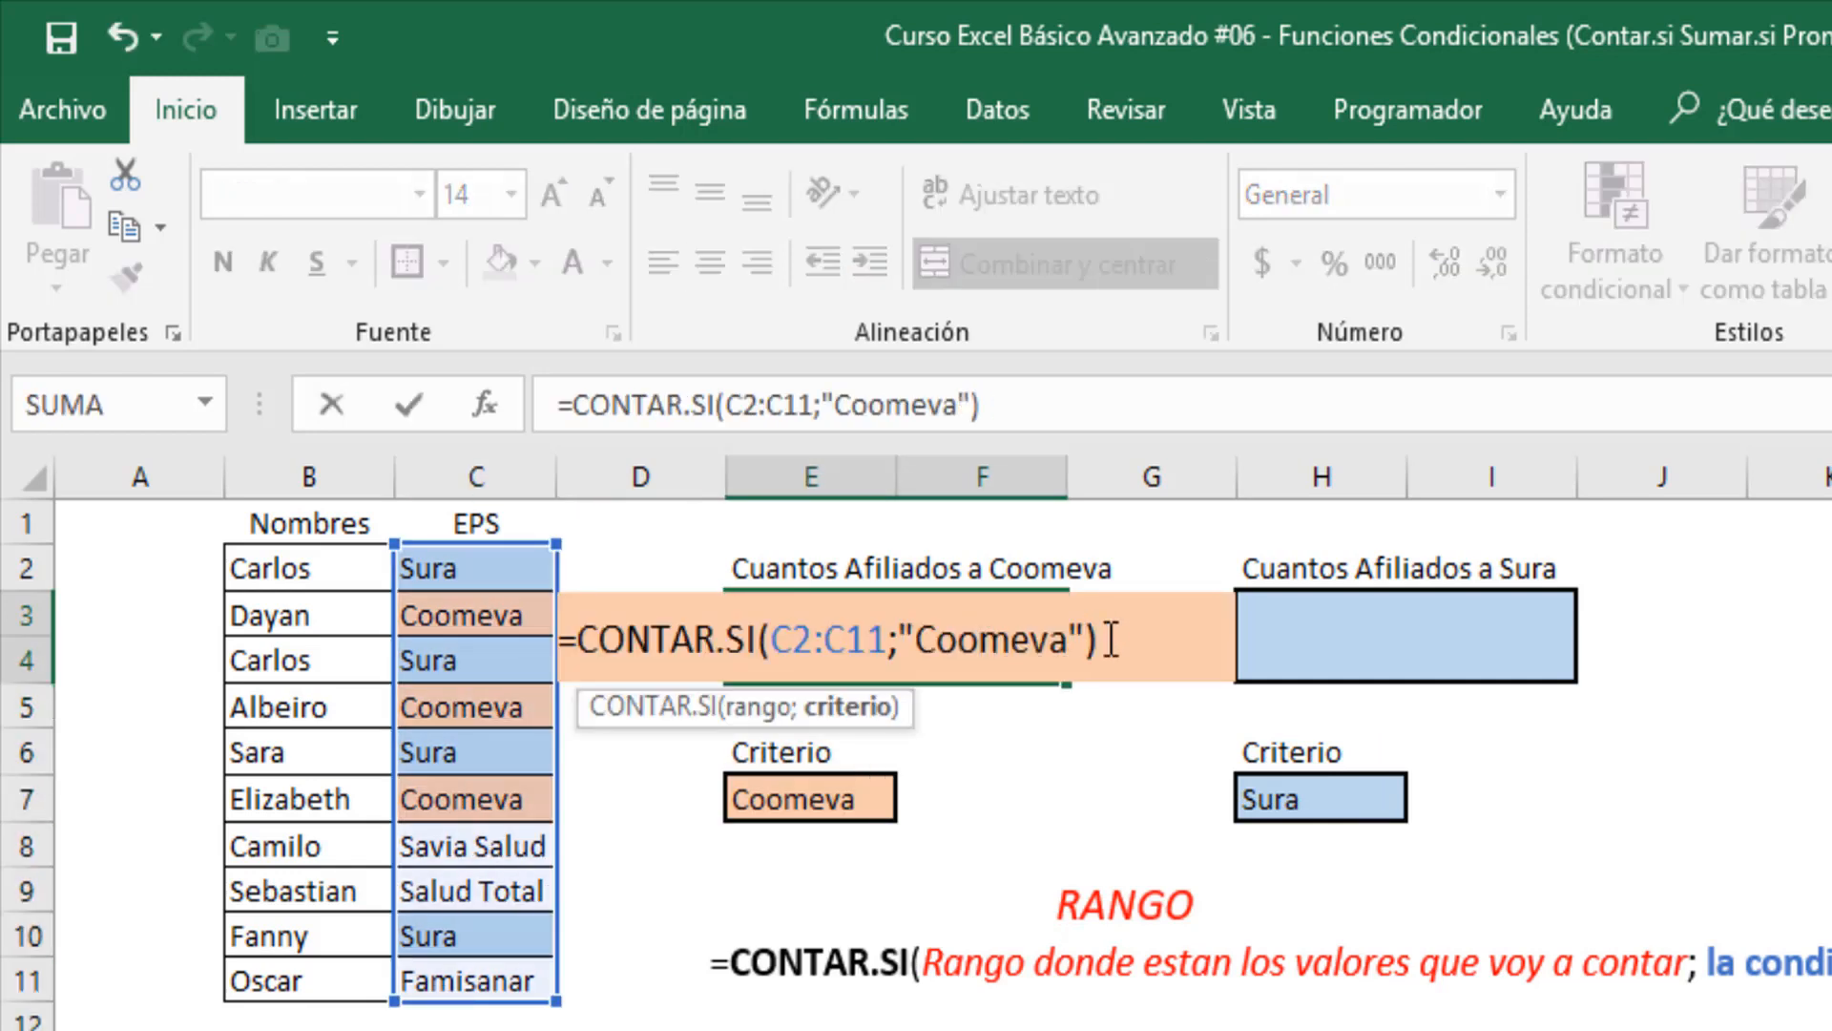
key("Return")
left_click(908, 628)
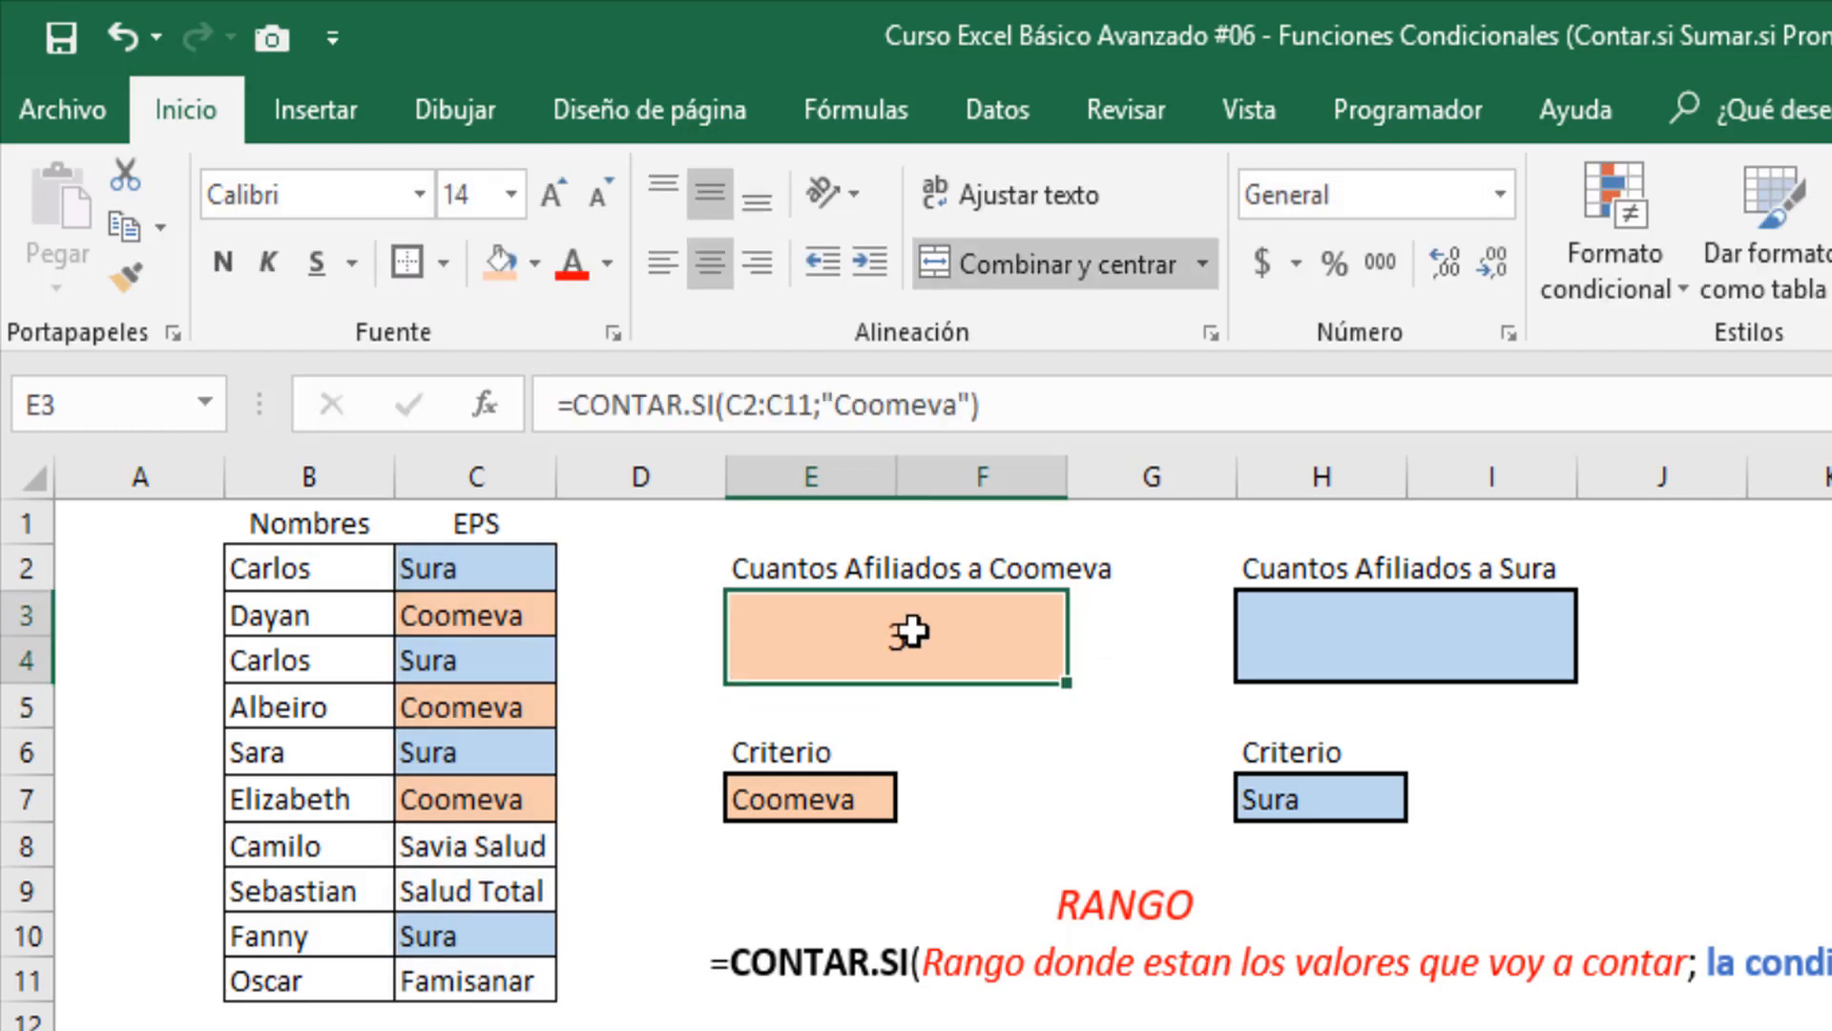
Check the Coomeva entries in the EPS column against the result and inspect the Coomeva criterion cell E7
left_click(477, 620)
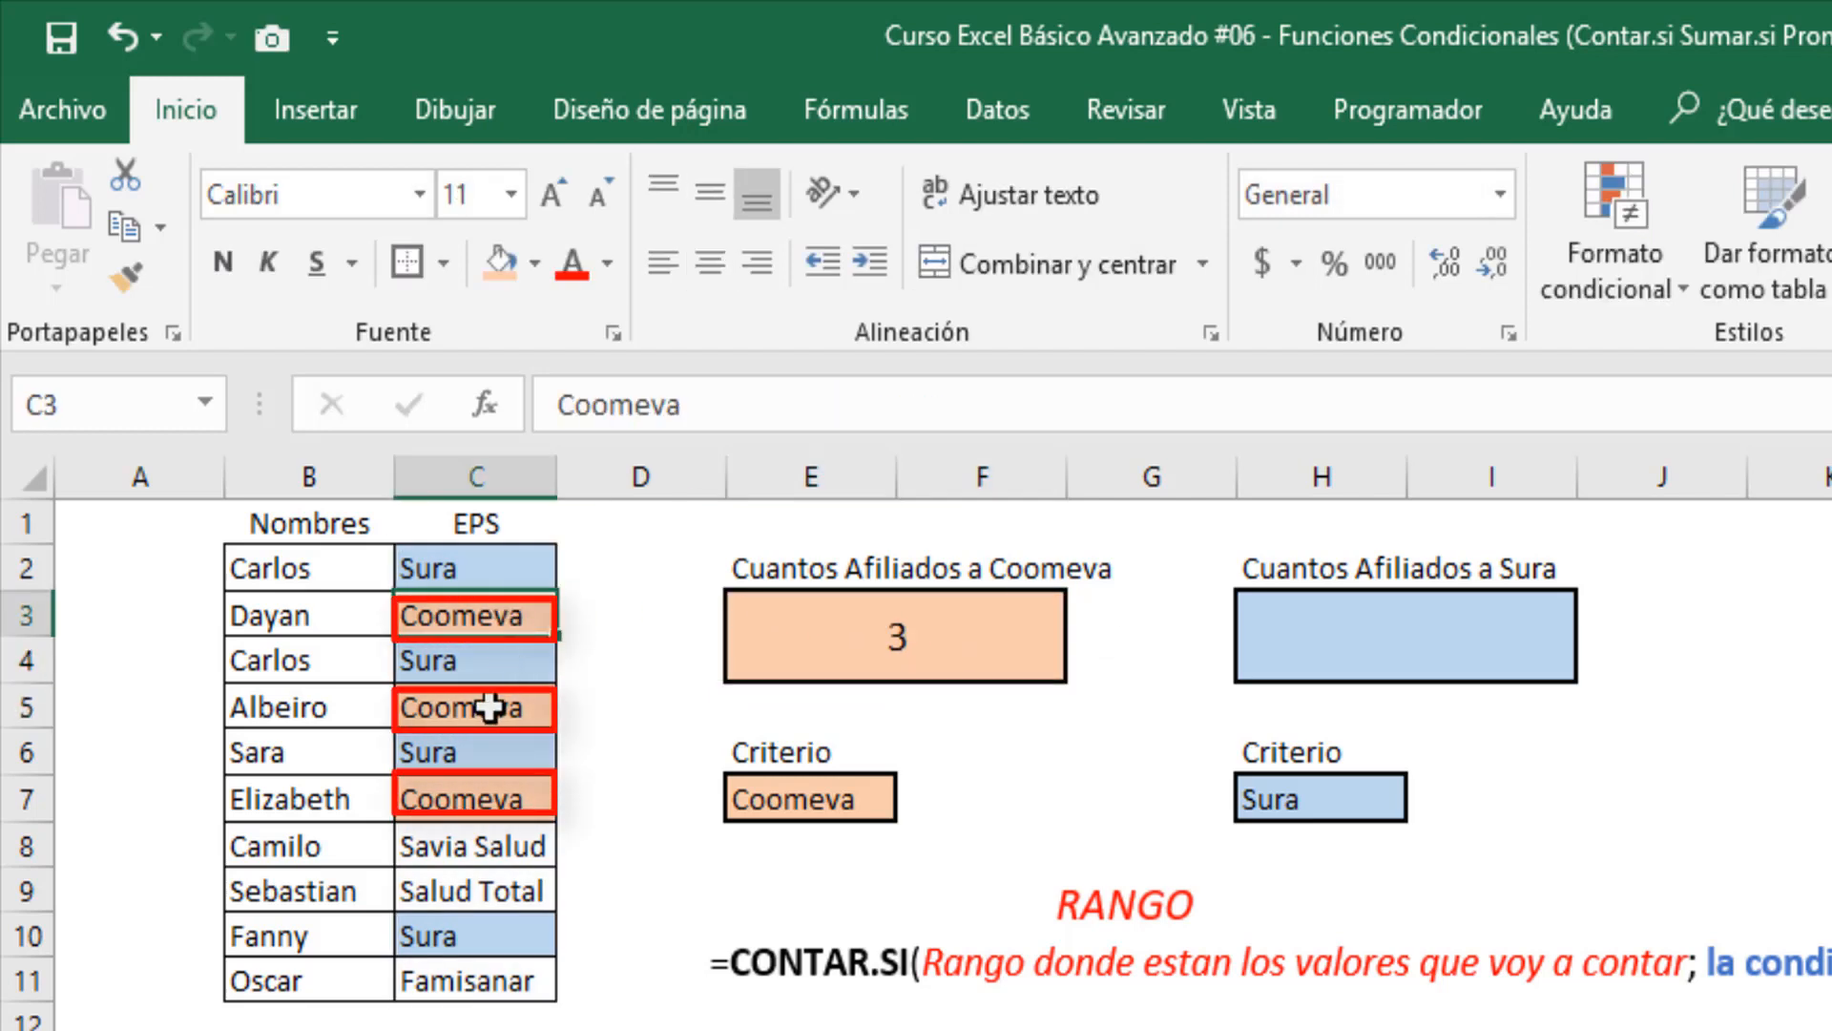
left_click(495, 706, "ctrl")
left_click(483, 798, "ctrl")
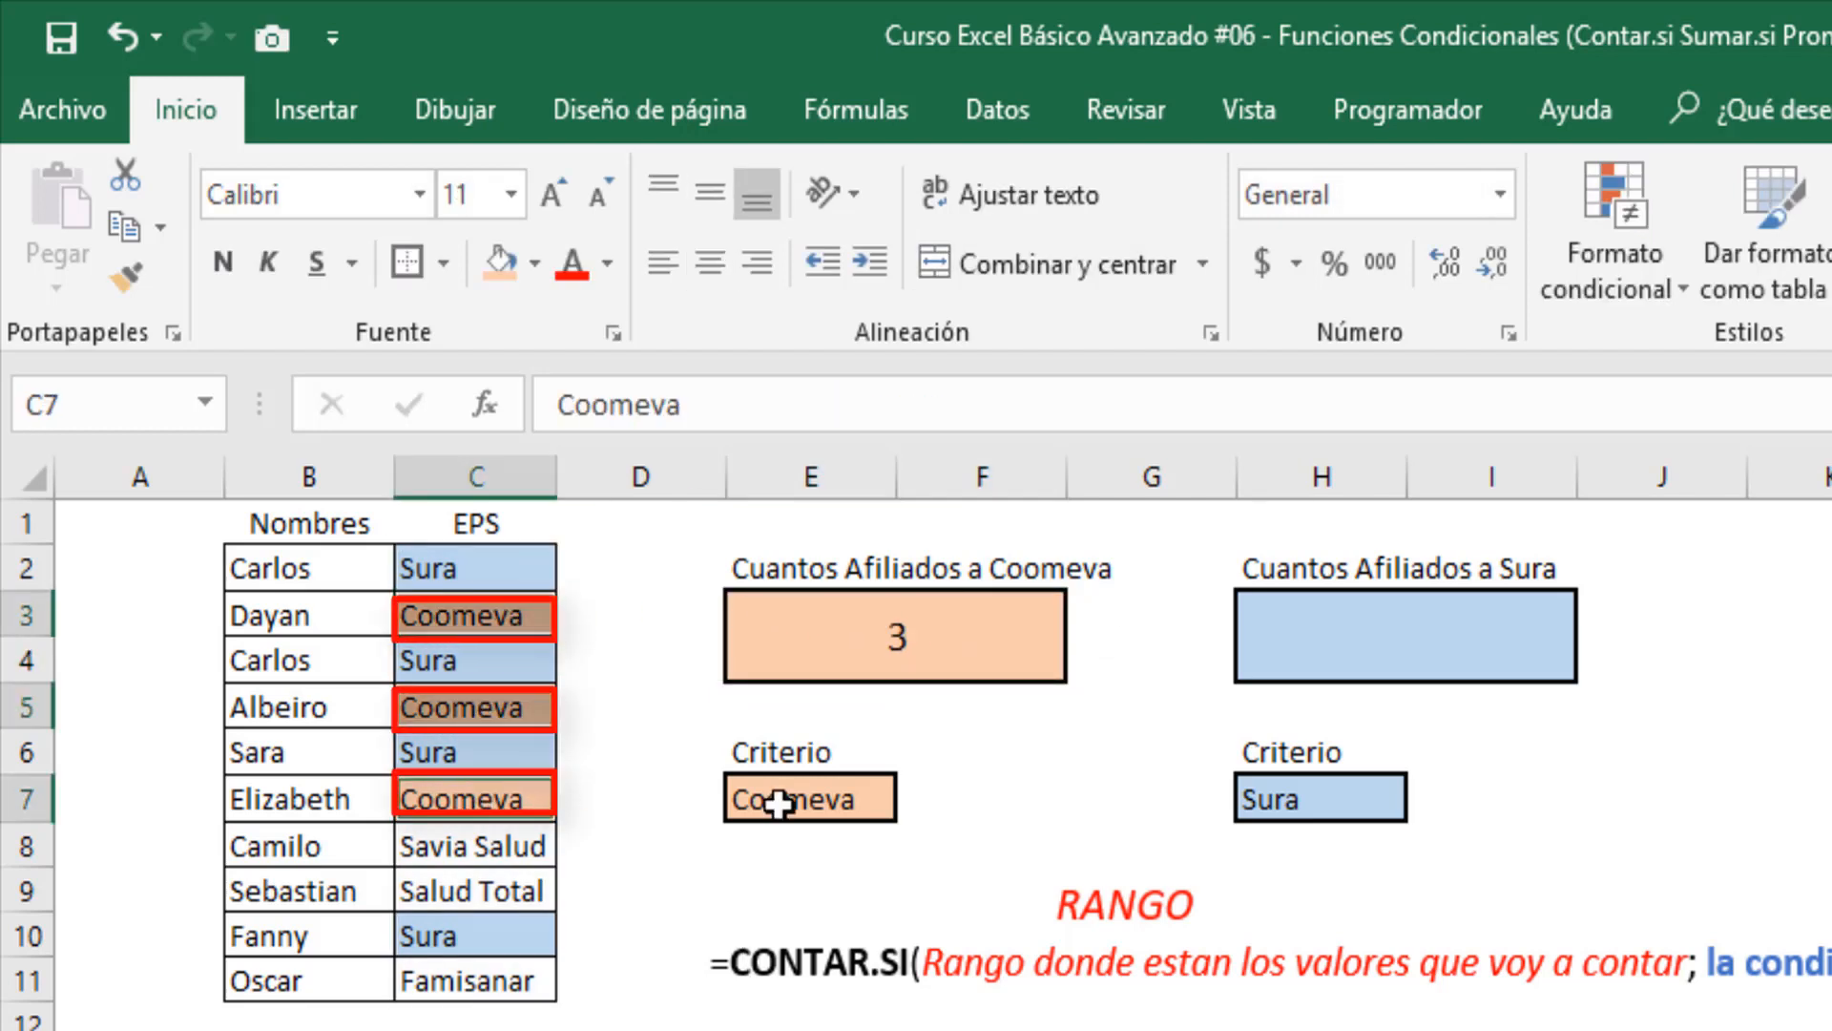
left_click(1019, 627)
left_click(811, 800)
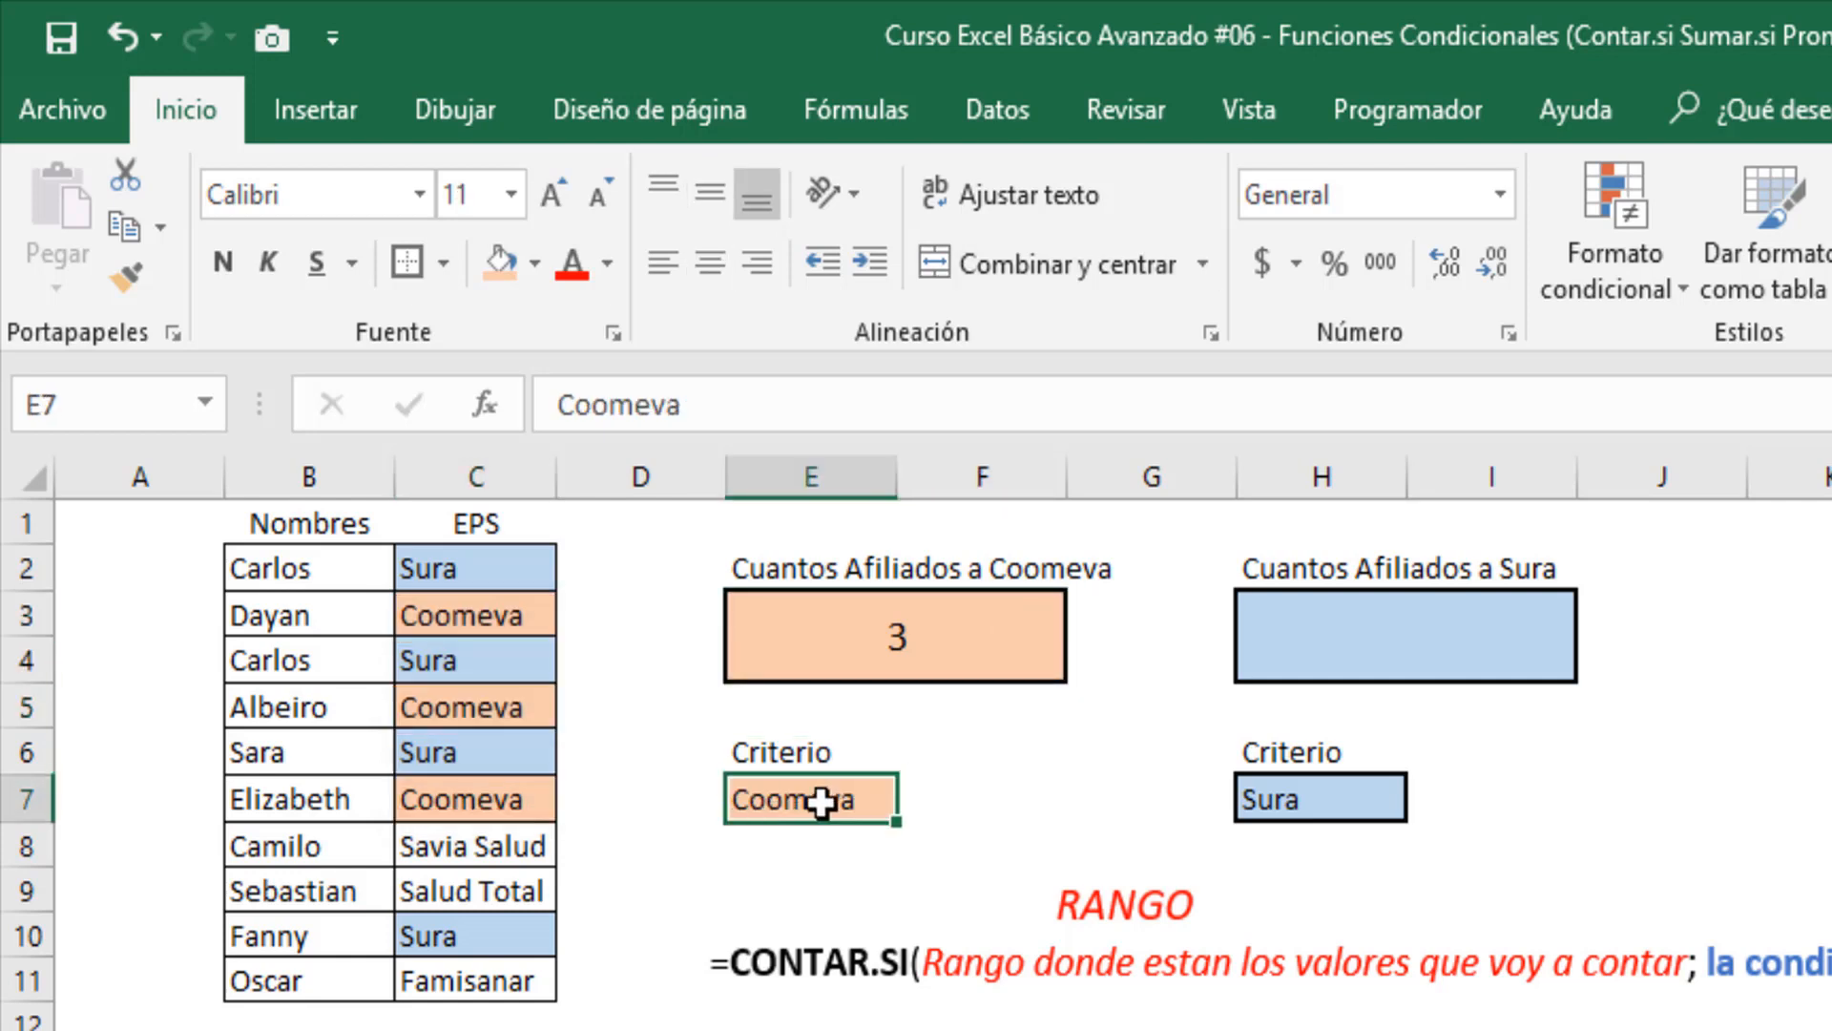
left_click(918, 799)
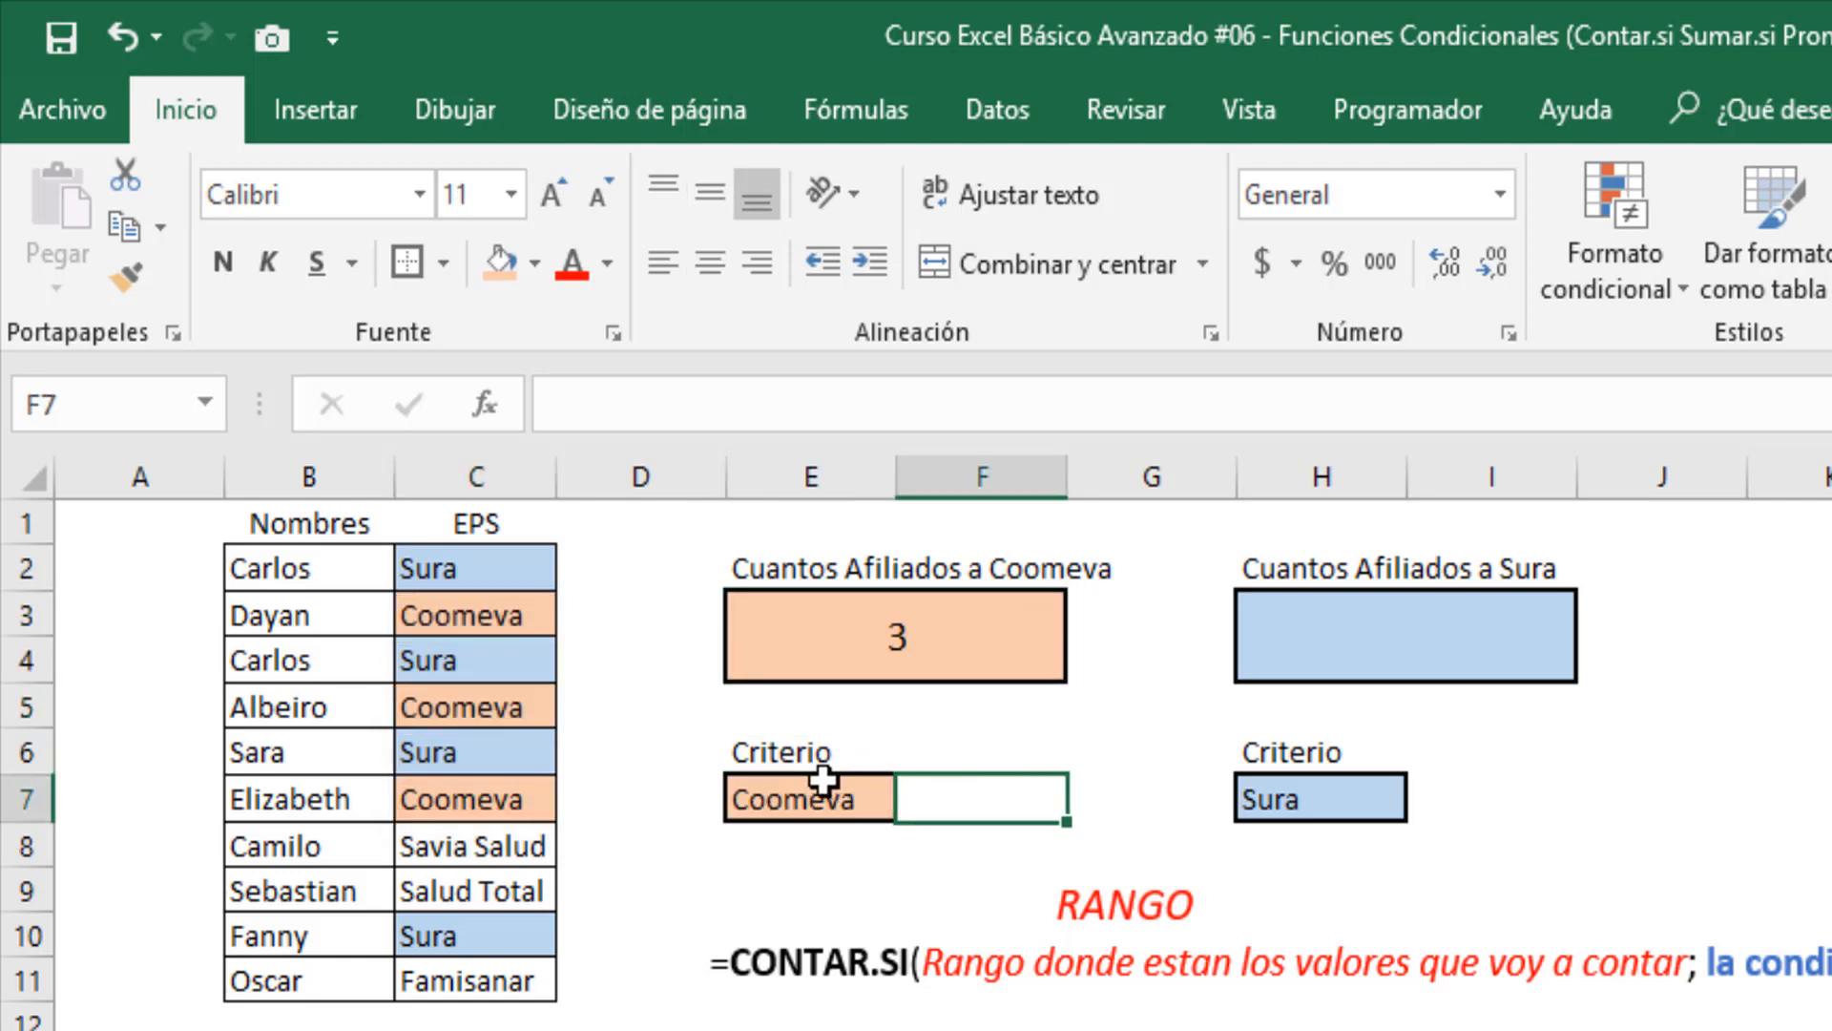
key("Left")
left_click(974, 610)
Remove the text criterion "Coomeva" from the CONTAR.SI formula in E3, keeping the range C2:C11
double_click(993, 638)
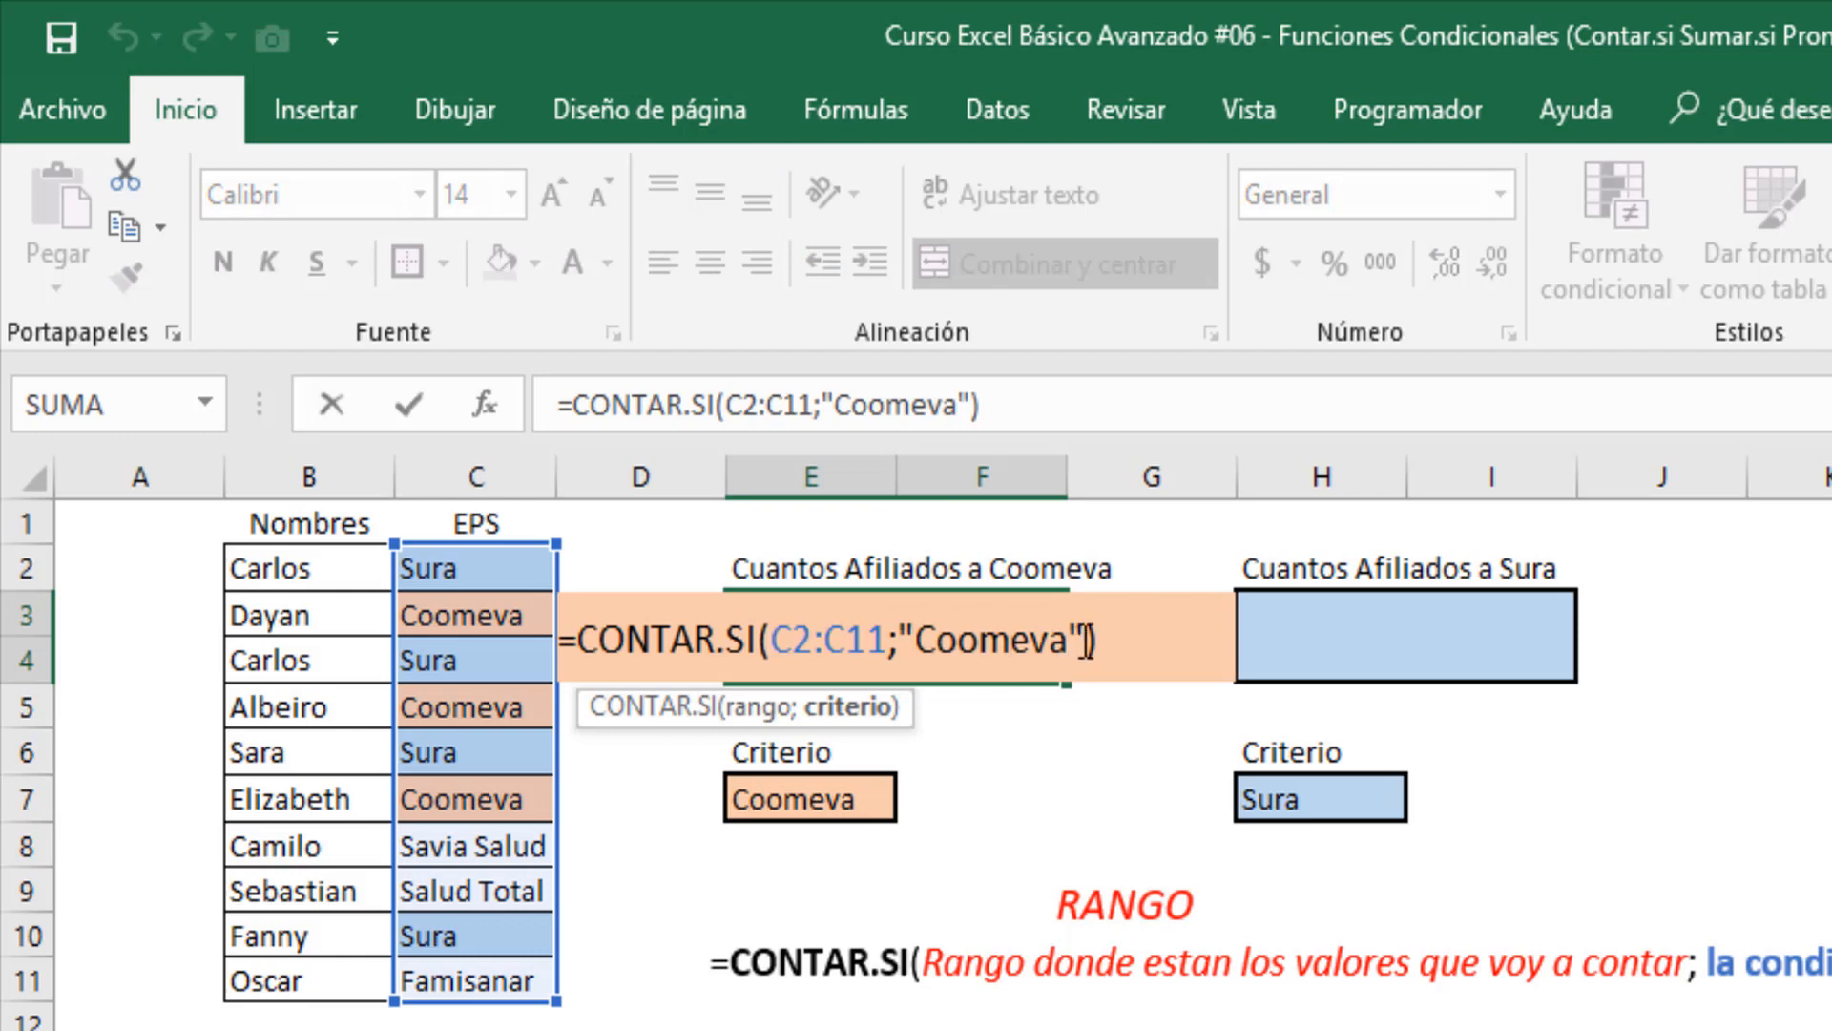
key("BackSpace")
key("BackSpace")
key("BackSpace")
key("BackSpace")
key("BackSpace")
key("BackSpace")
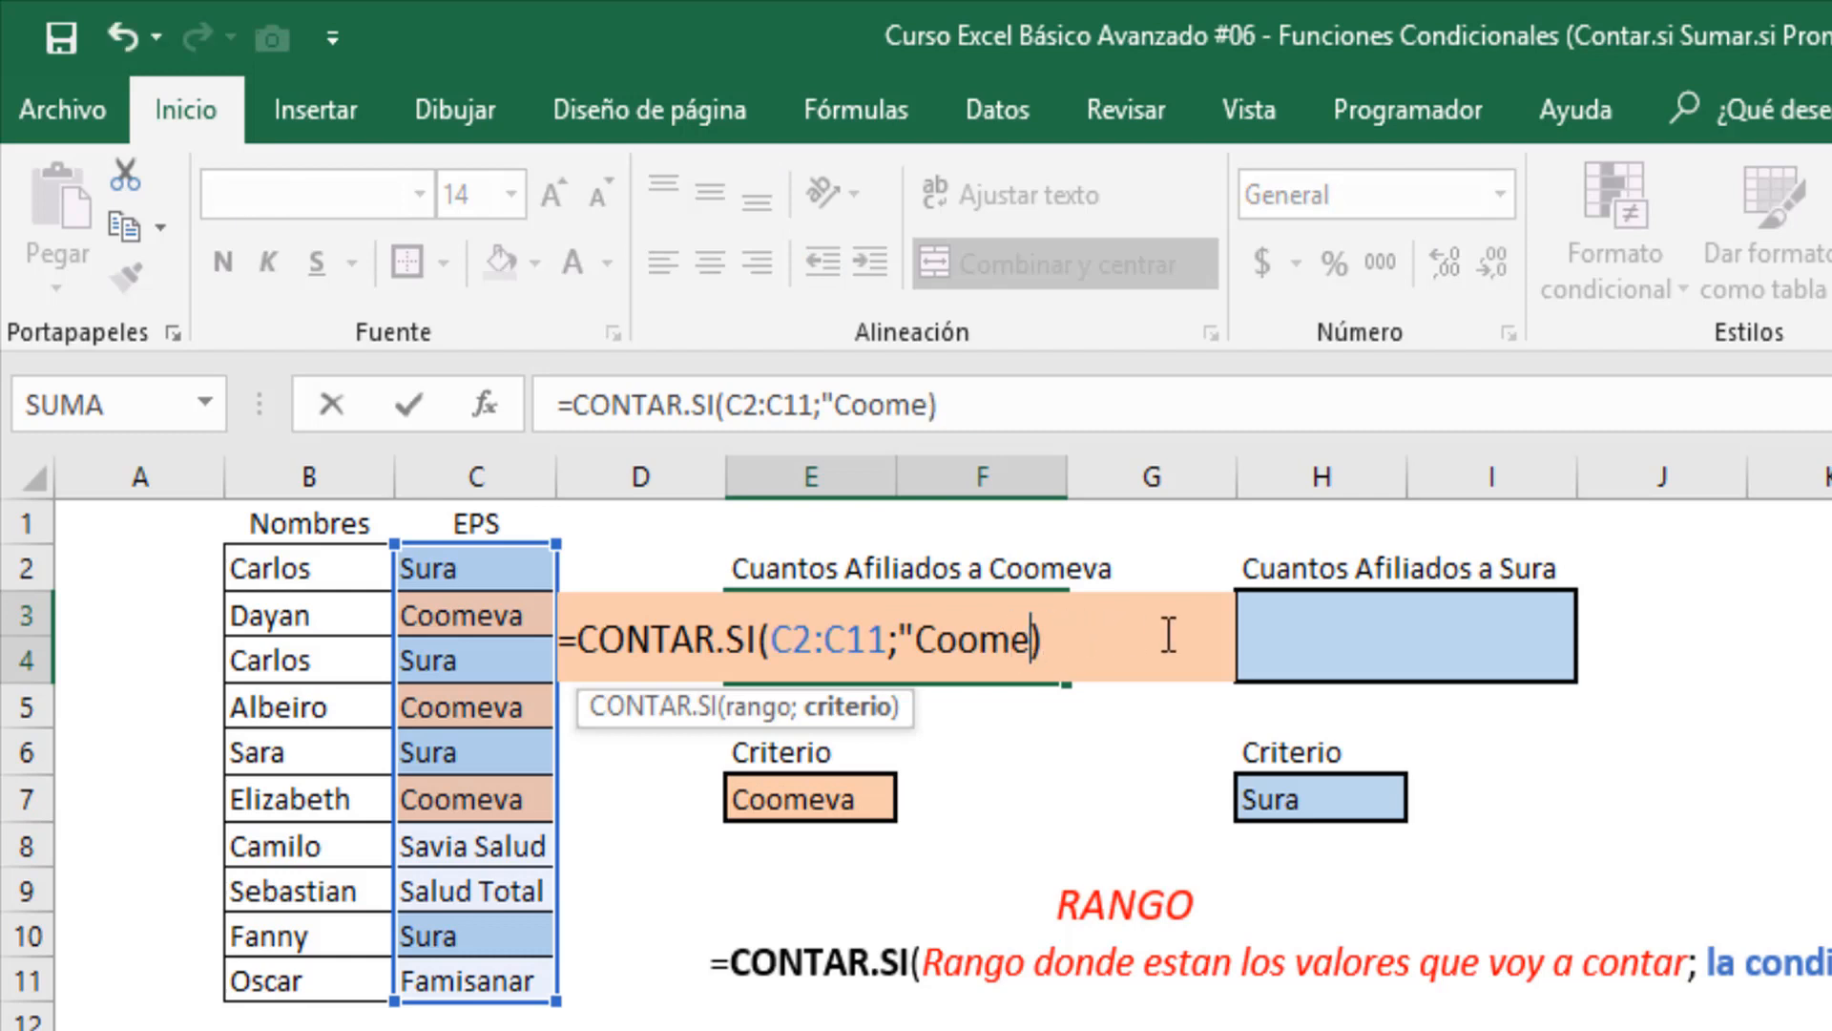
key("BackSpace")
key("BackSpace")
key("BackSpace")
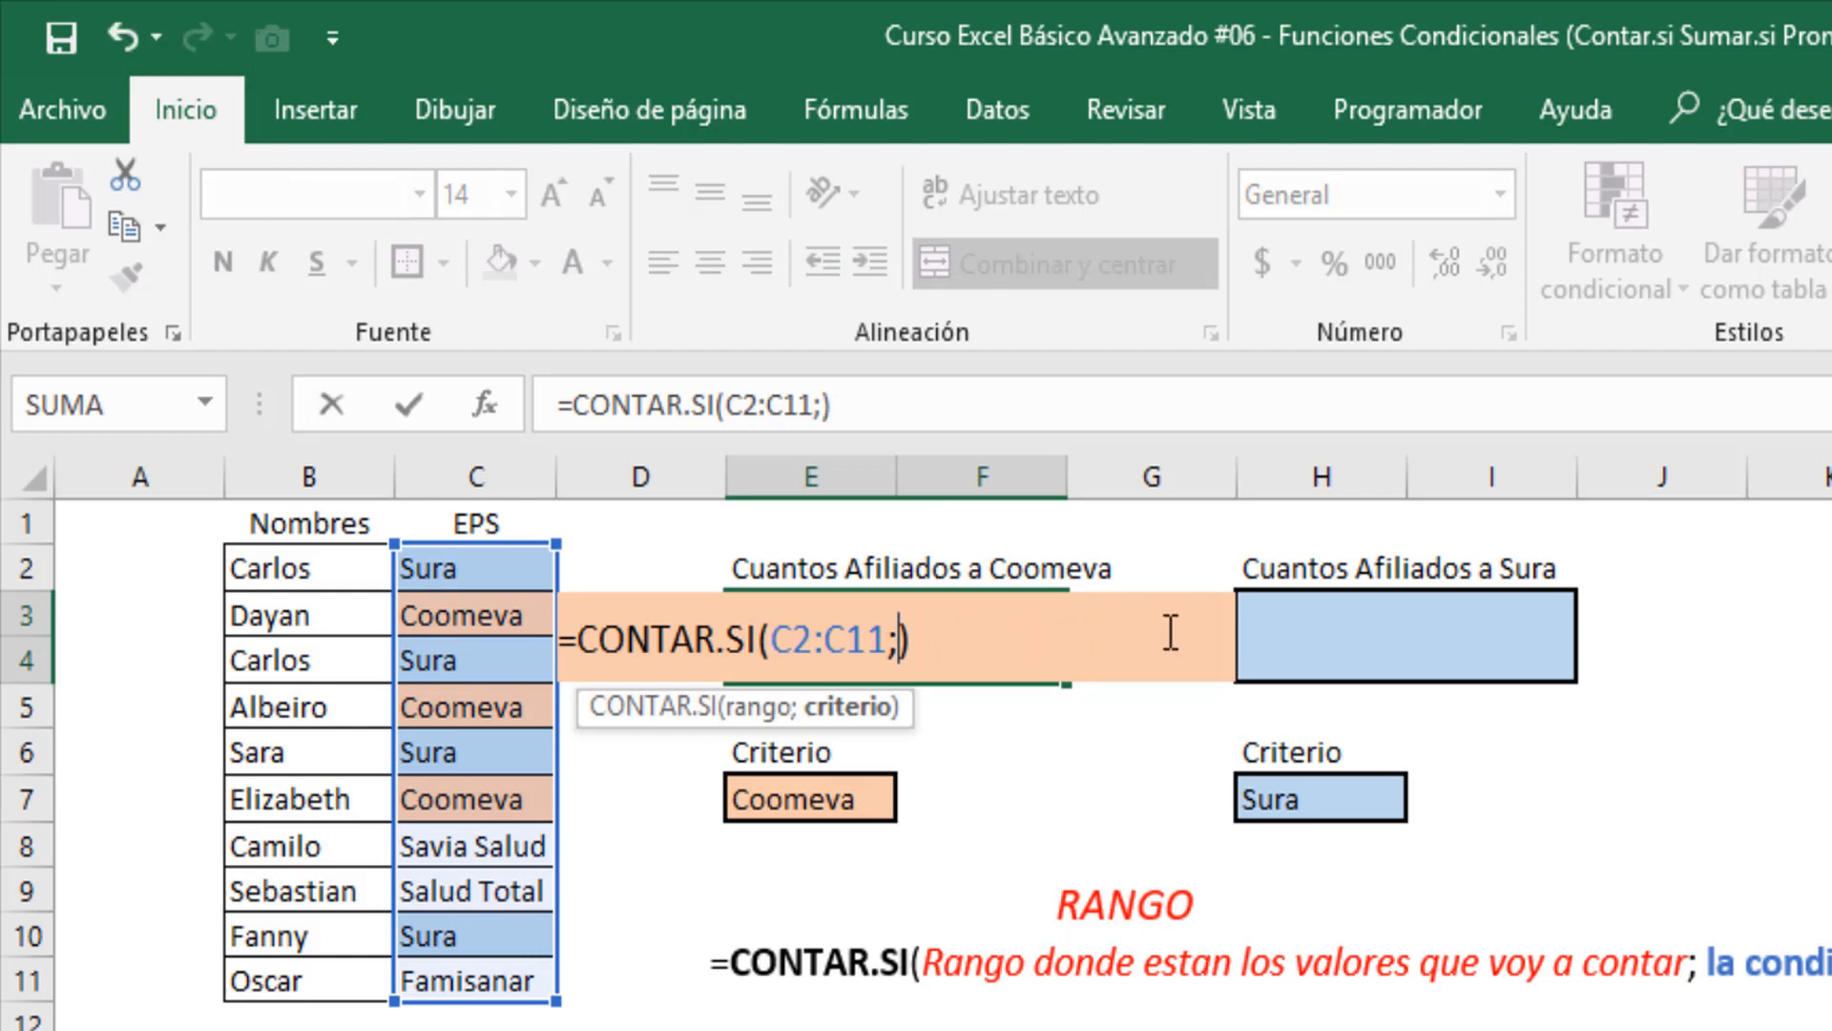
type("\"come")
key("BackSpace")
key("BackSpace")
key("BackSpace")
key("BackSpace")
key("BackSpace")
Use cell E7 as the criterion so that E3 reads =CONTAR.SI(C2:C11;E7), and confirm it
left_click(814, 796)
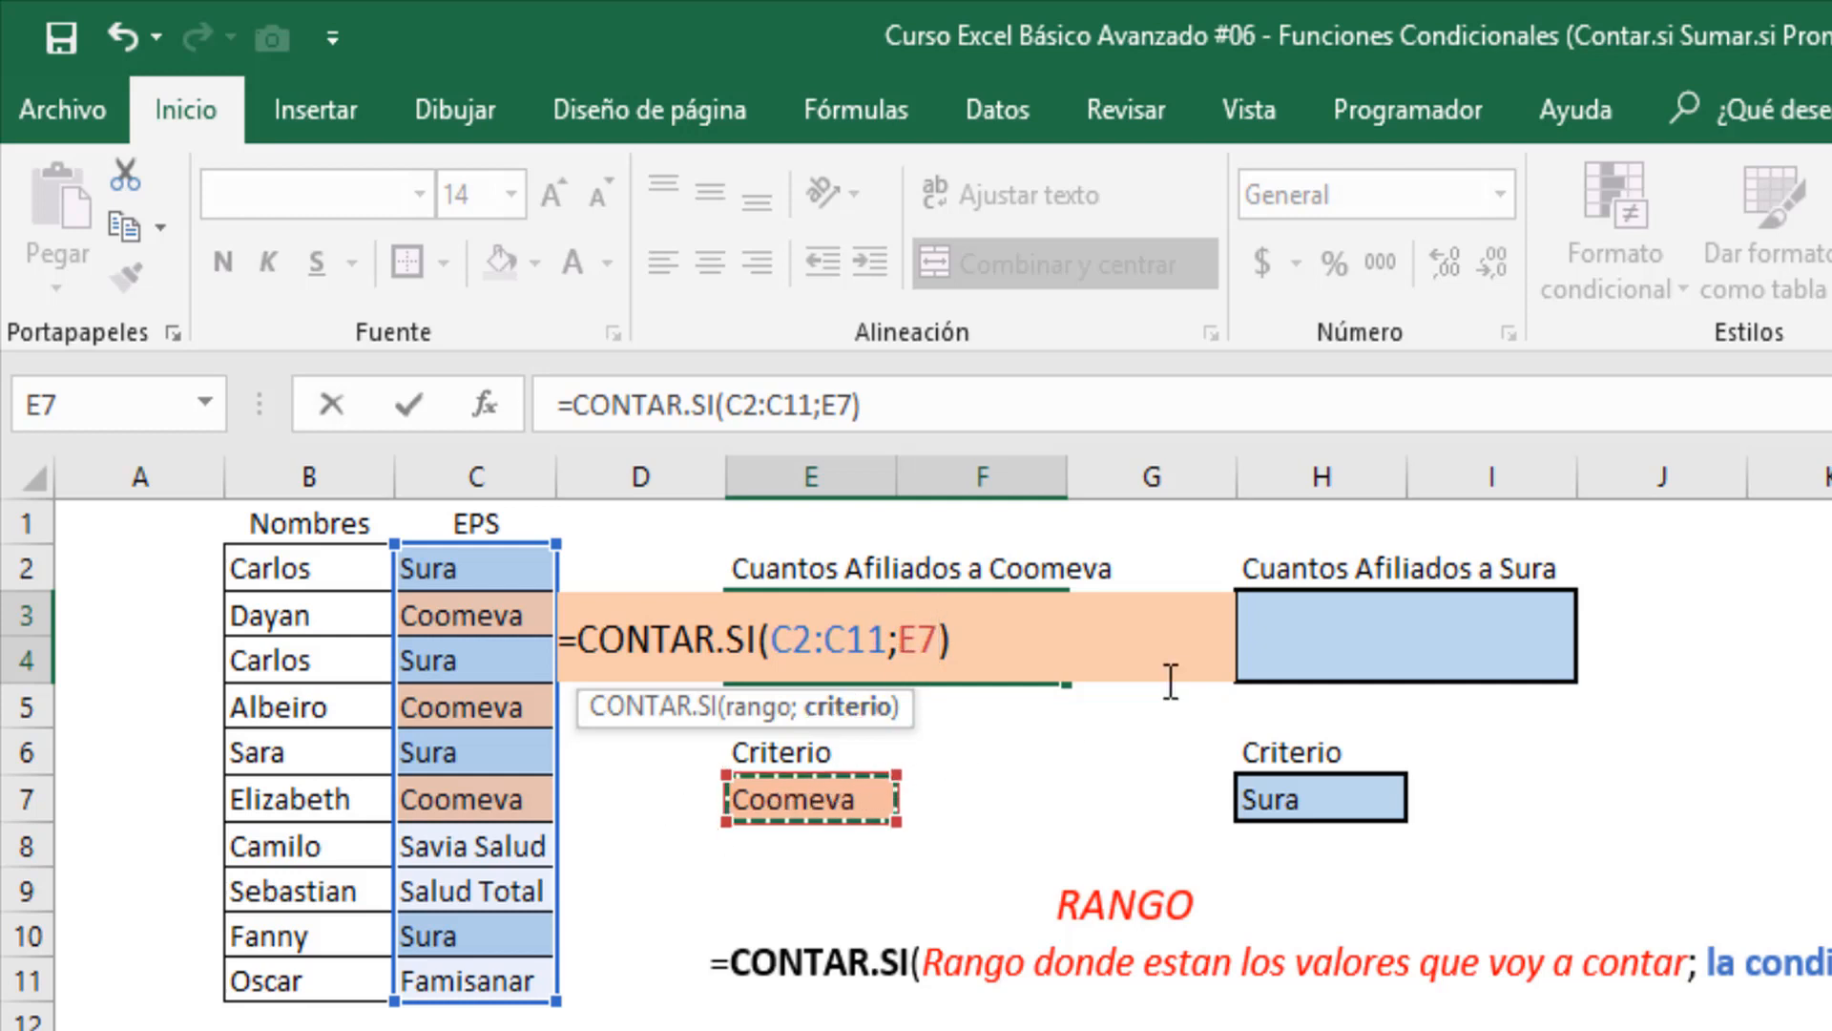
key("Return")
left_click(992, 626)
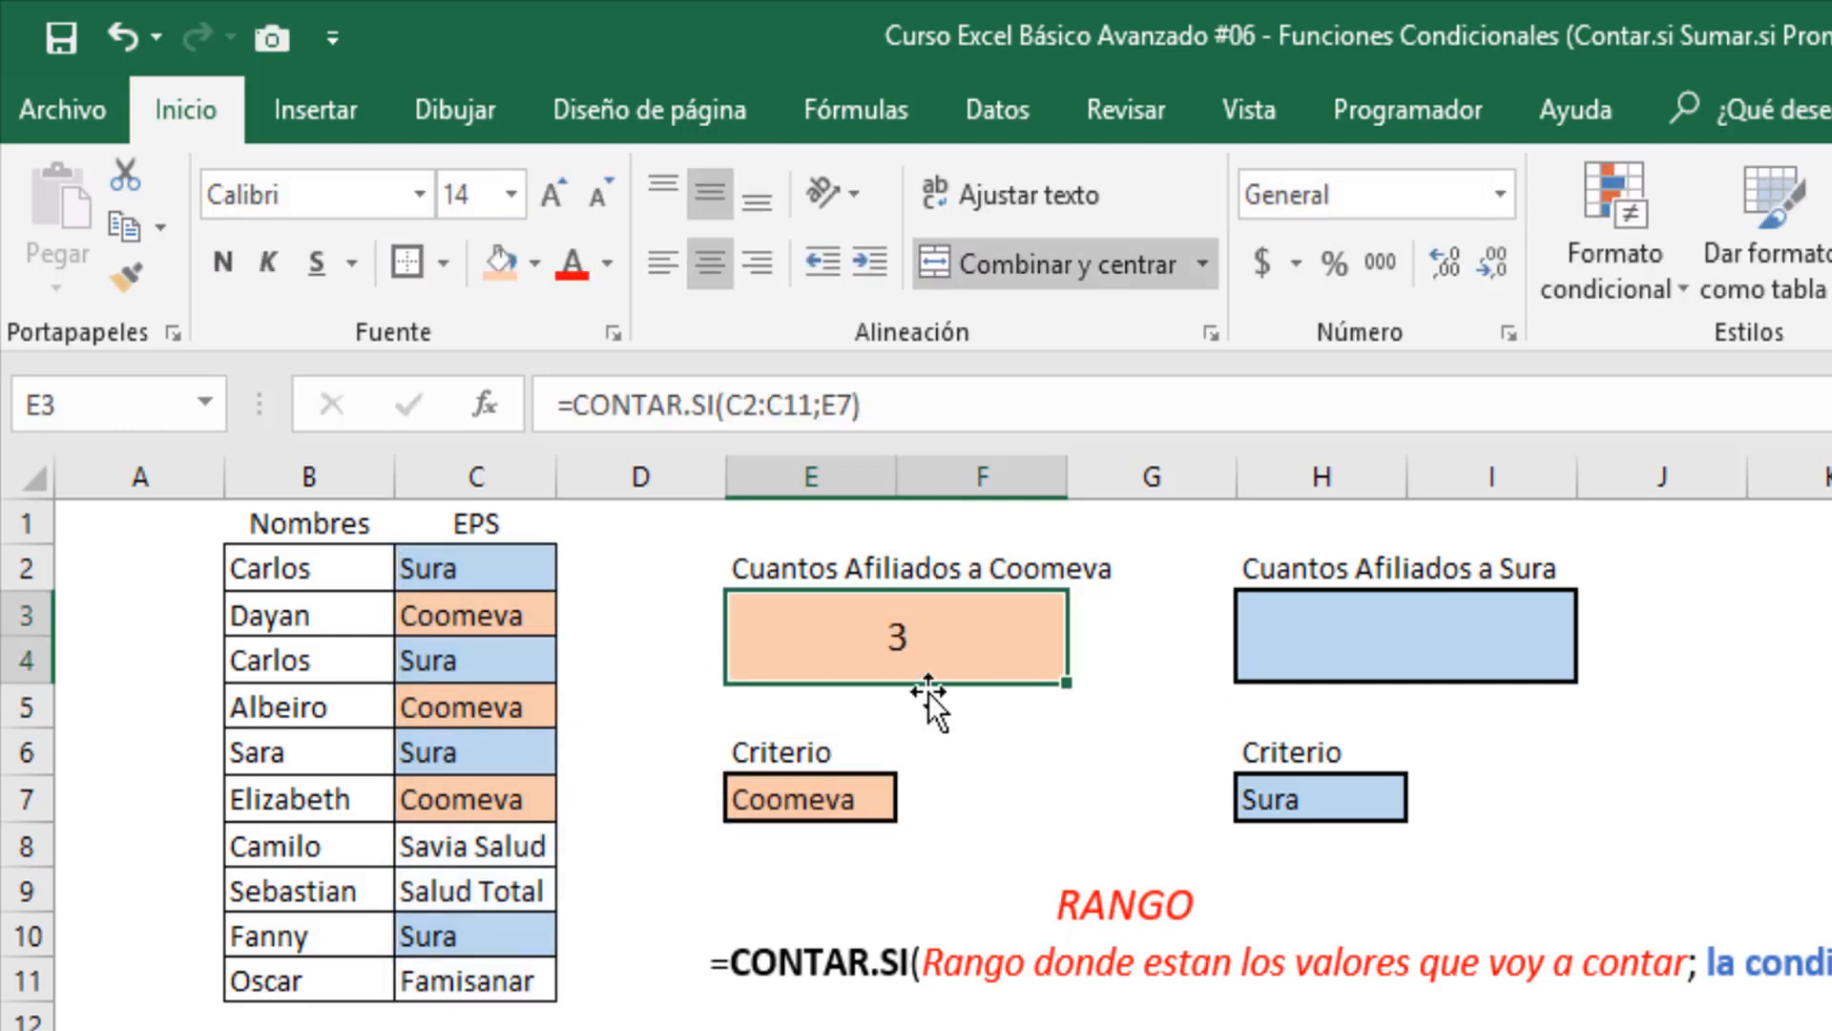
Change the criterion in E7 to Salud Total and compare the count with the matching EPS entry in C9
left_click(837, 804)
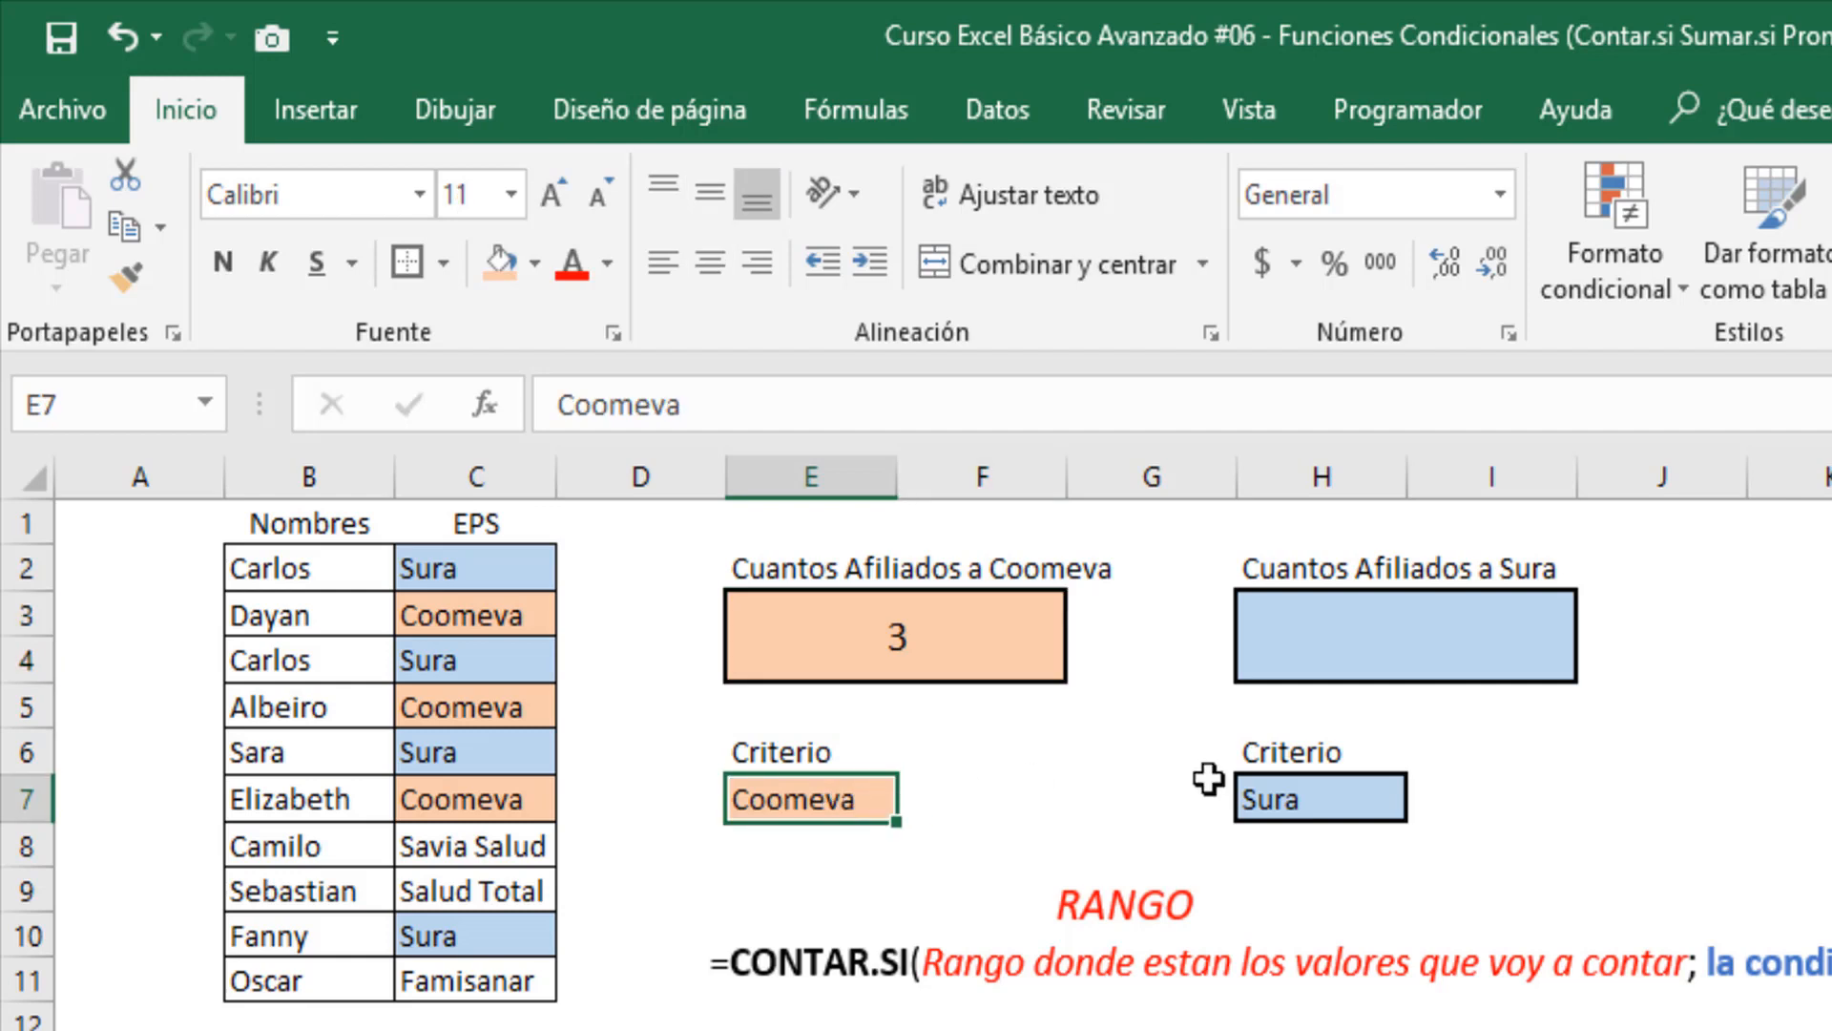
type("Salud Total")
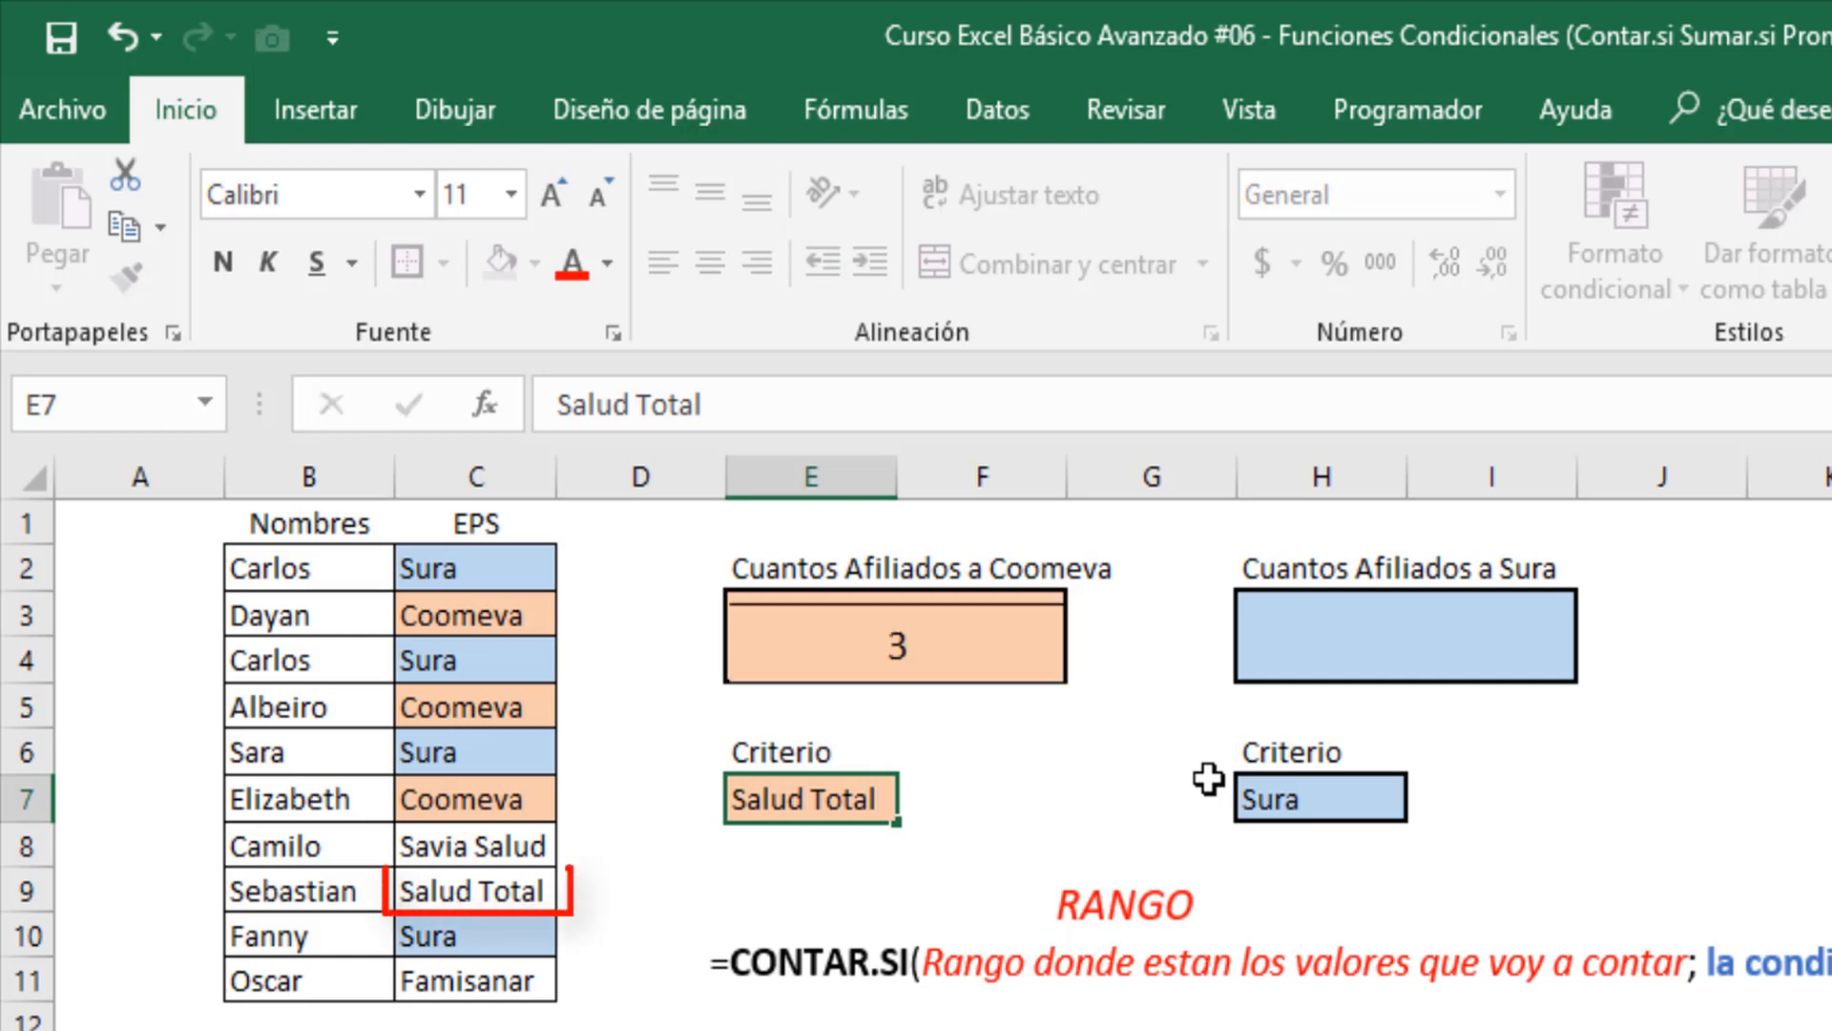
key("Return")
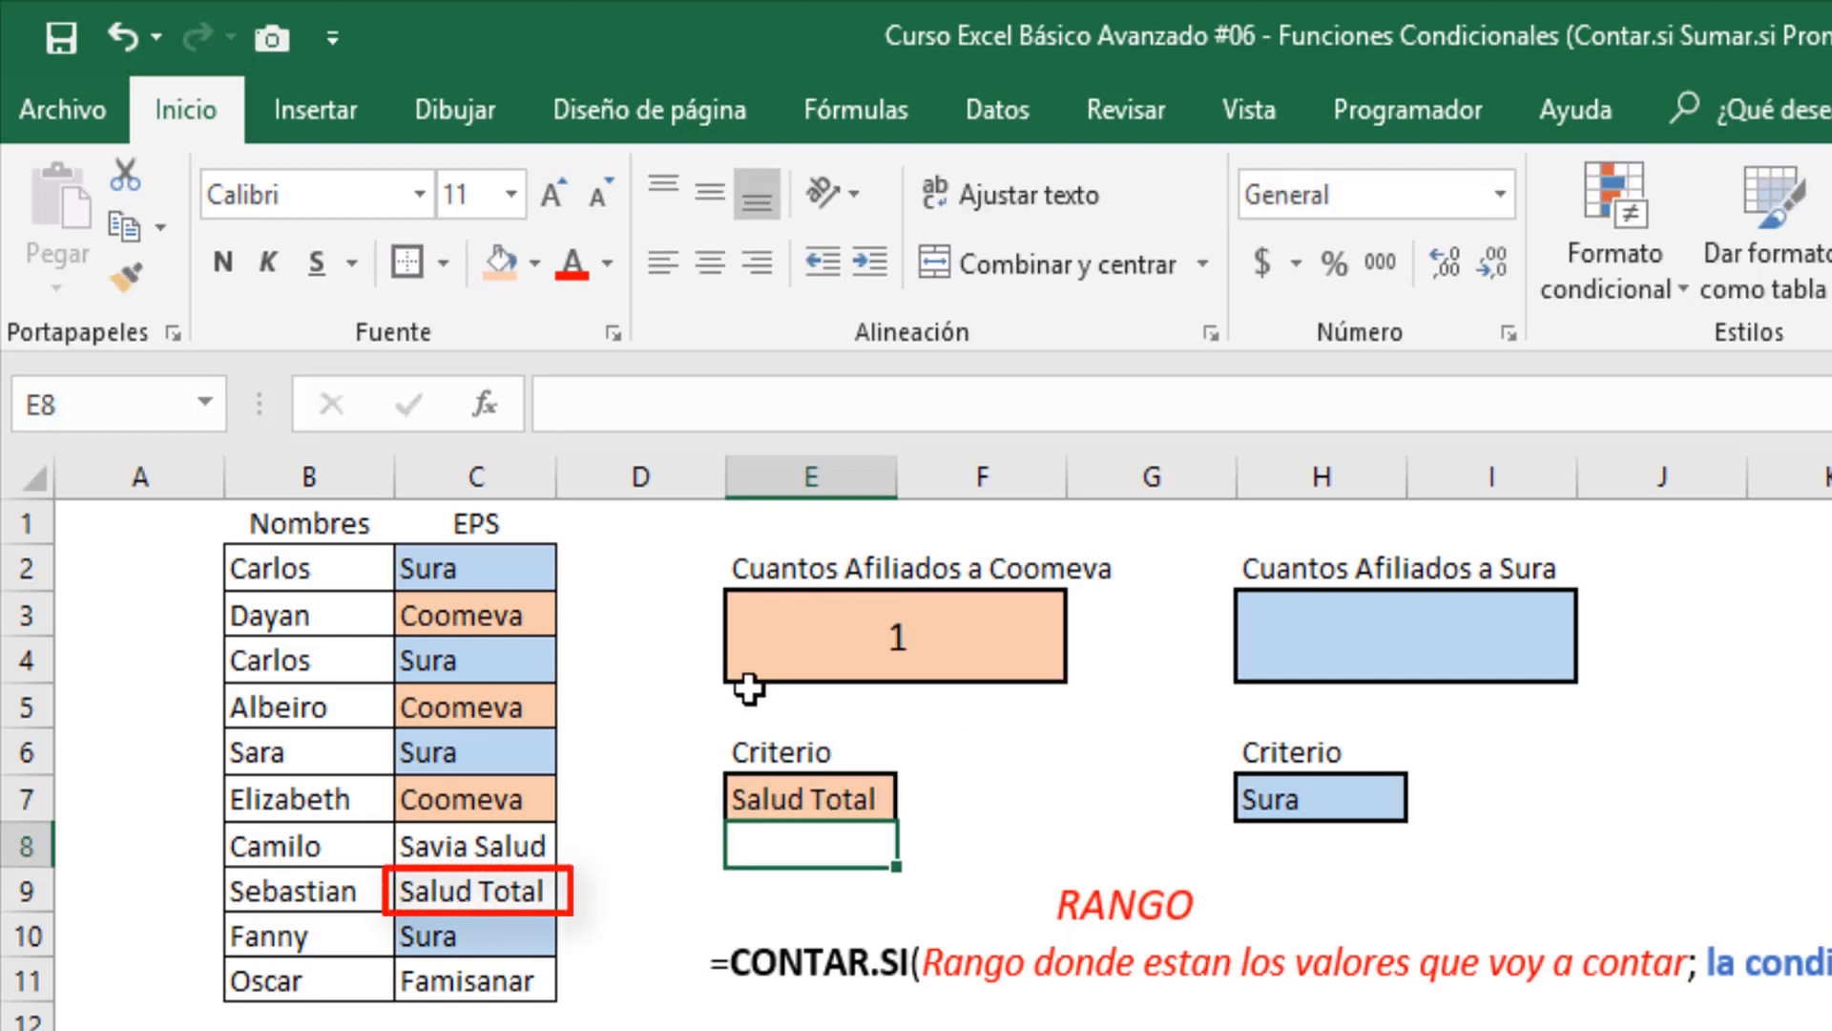
left_click(888, 673)
left_click(510, 895)
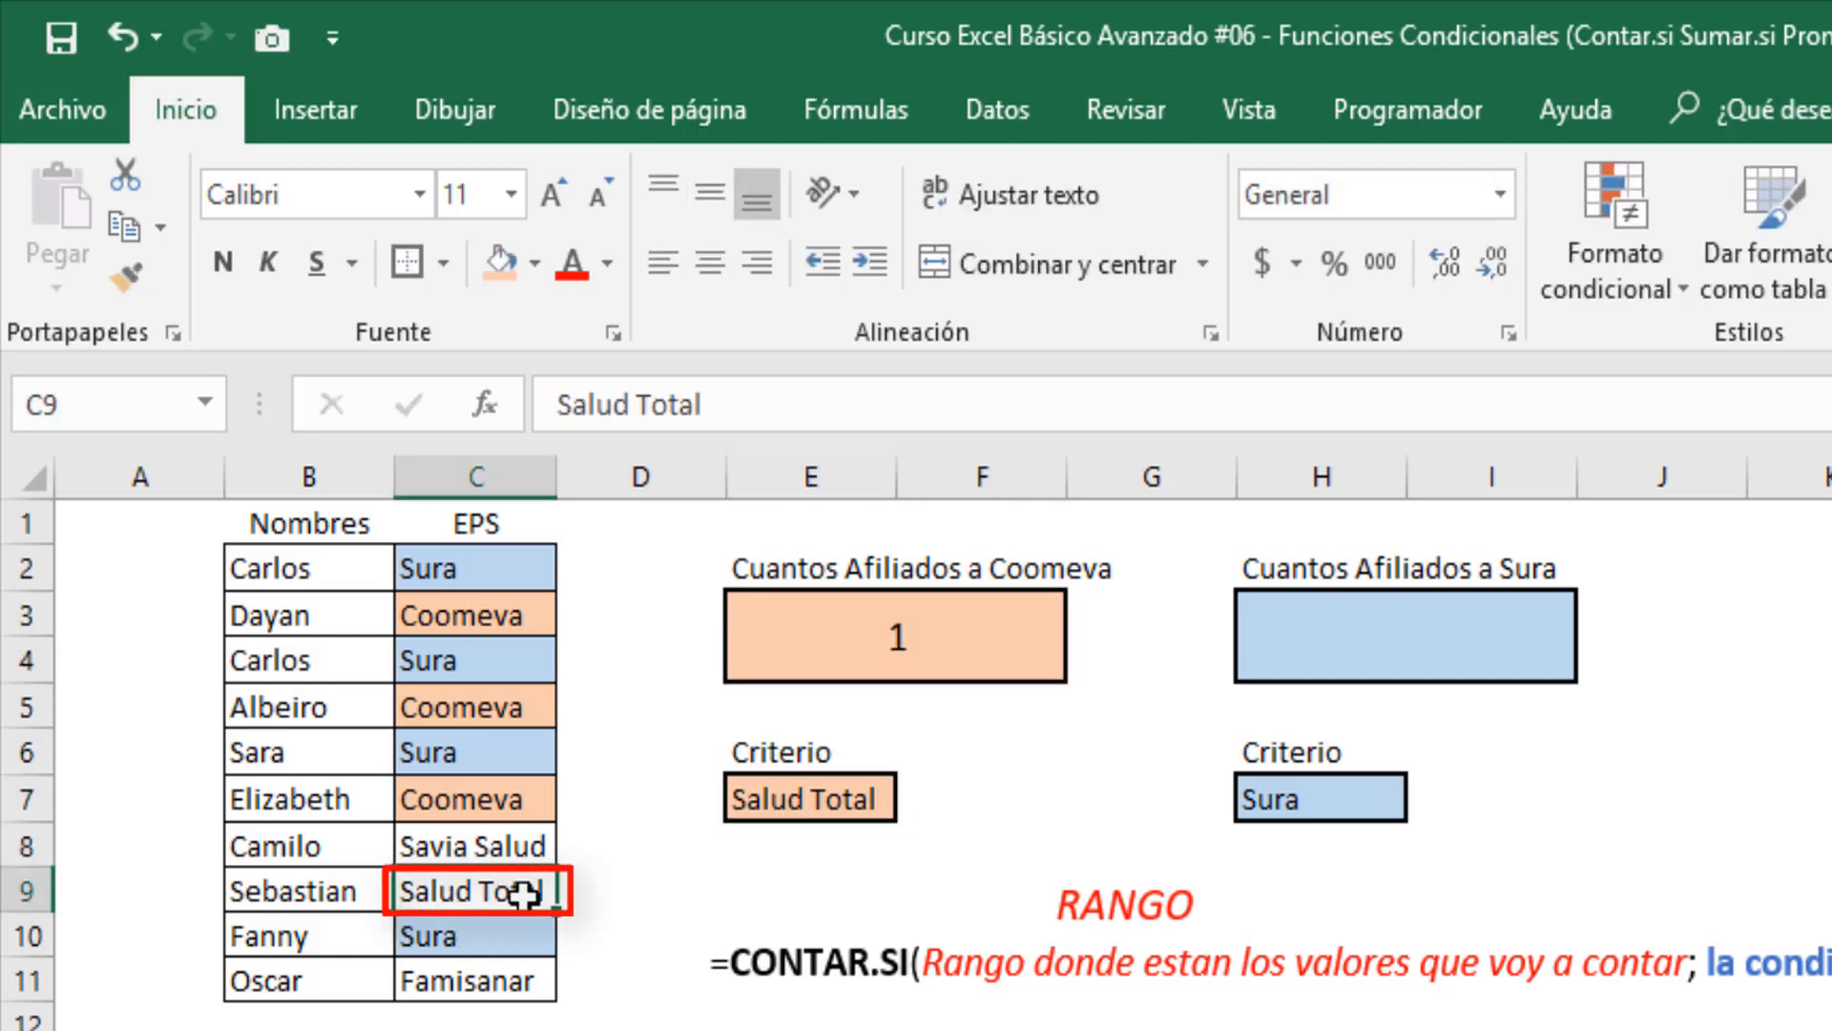
left_click(1002, 733)
left_click(940, 577)
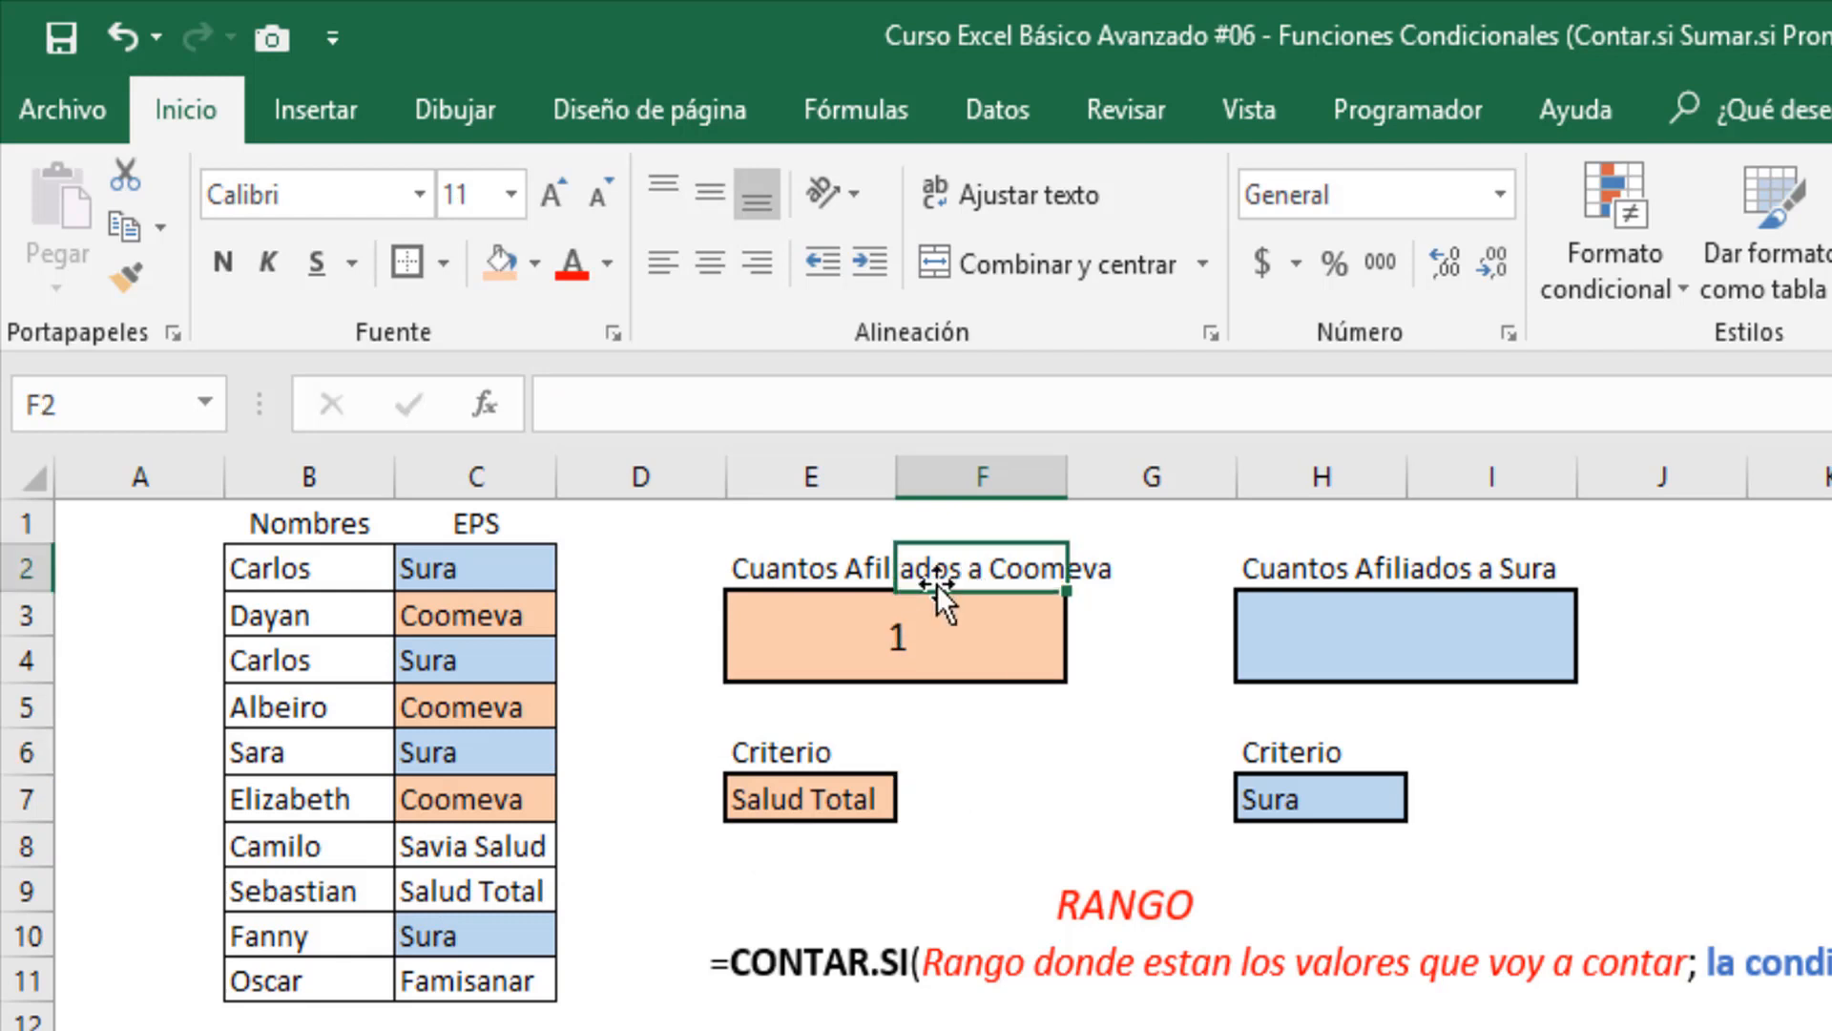
Replace the E7 reference in the E3 formula with the text criterion "Coomeva" and confirm it
left_click(845, 605)
left_click(856, 403)
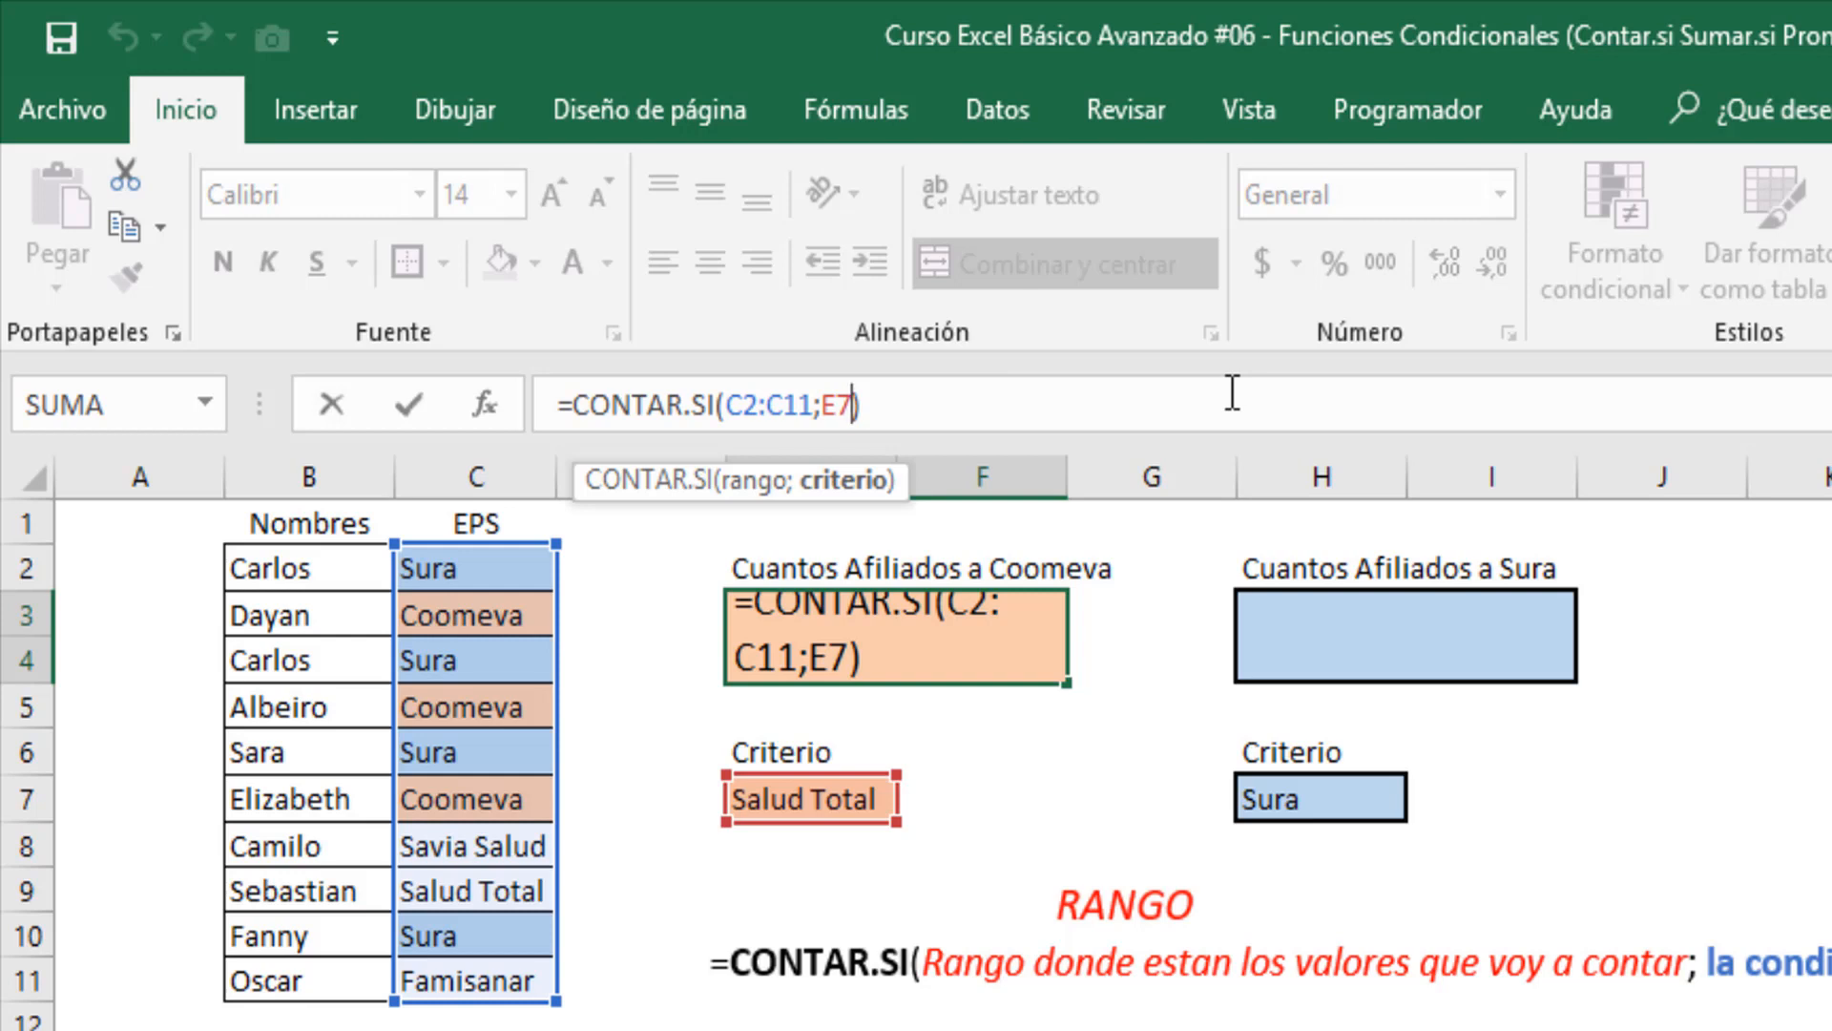
key("BackSpace")
key("BackSpace")
type("\"Co")
type("omeva\"")
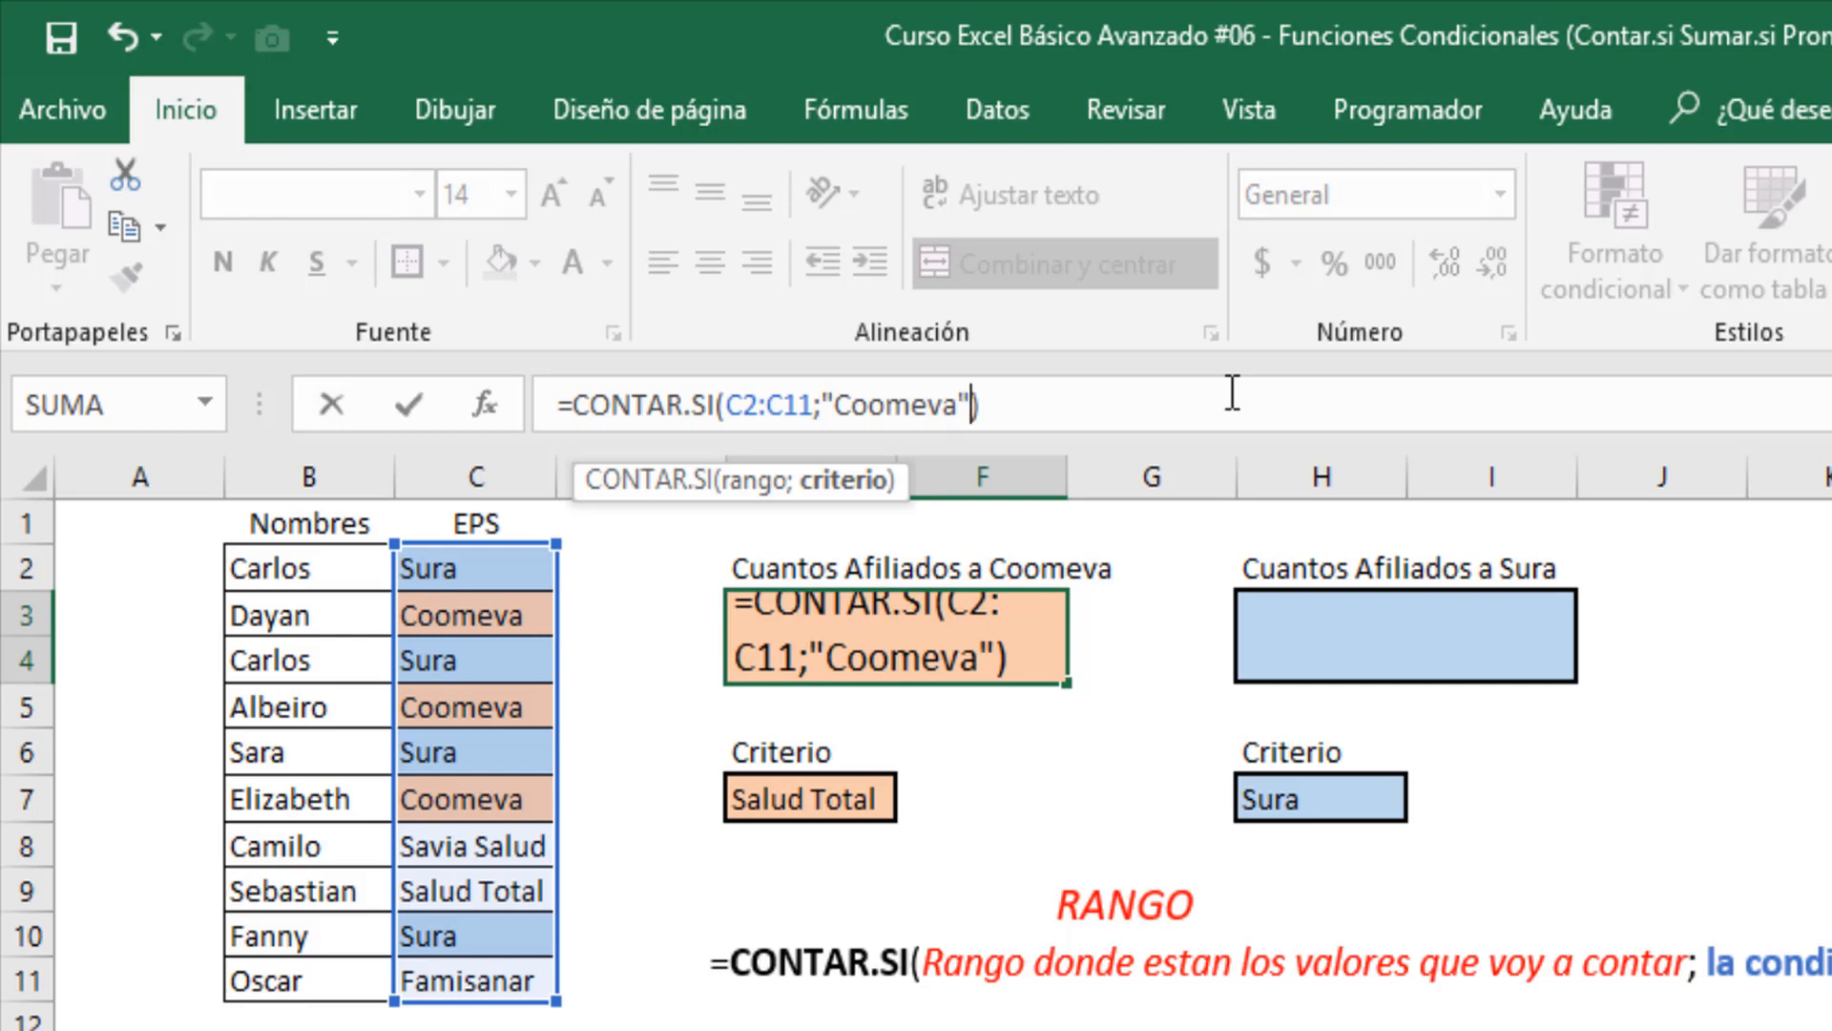
key("Return")
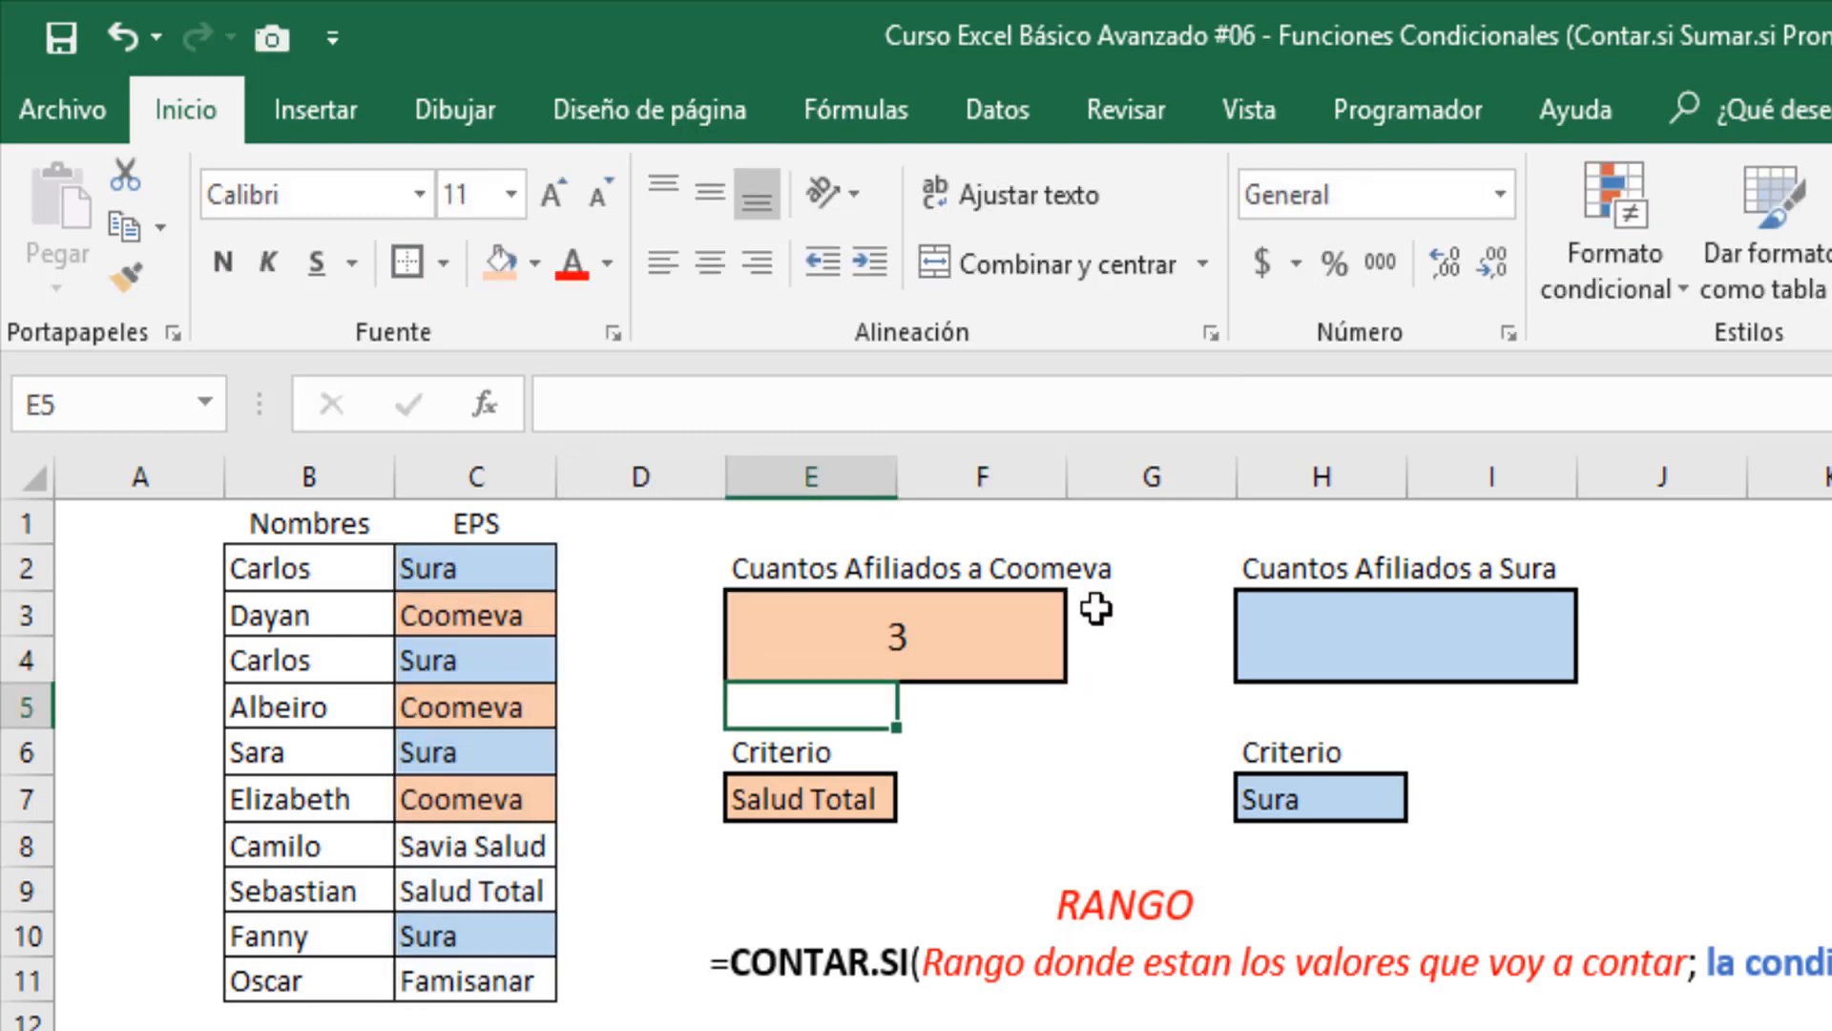
left_click(961, 642)
Count the Sura affiliates in H3 with the formula =CONTAR.SI(C2:C11;H7)
left_click(1469, 637)
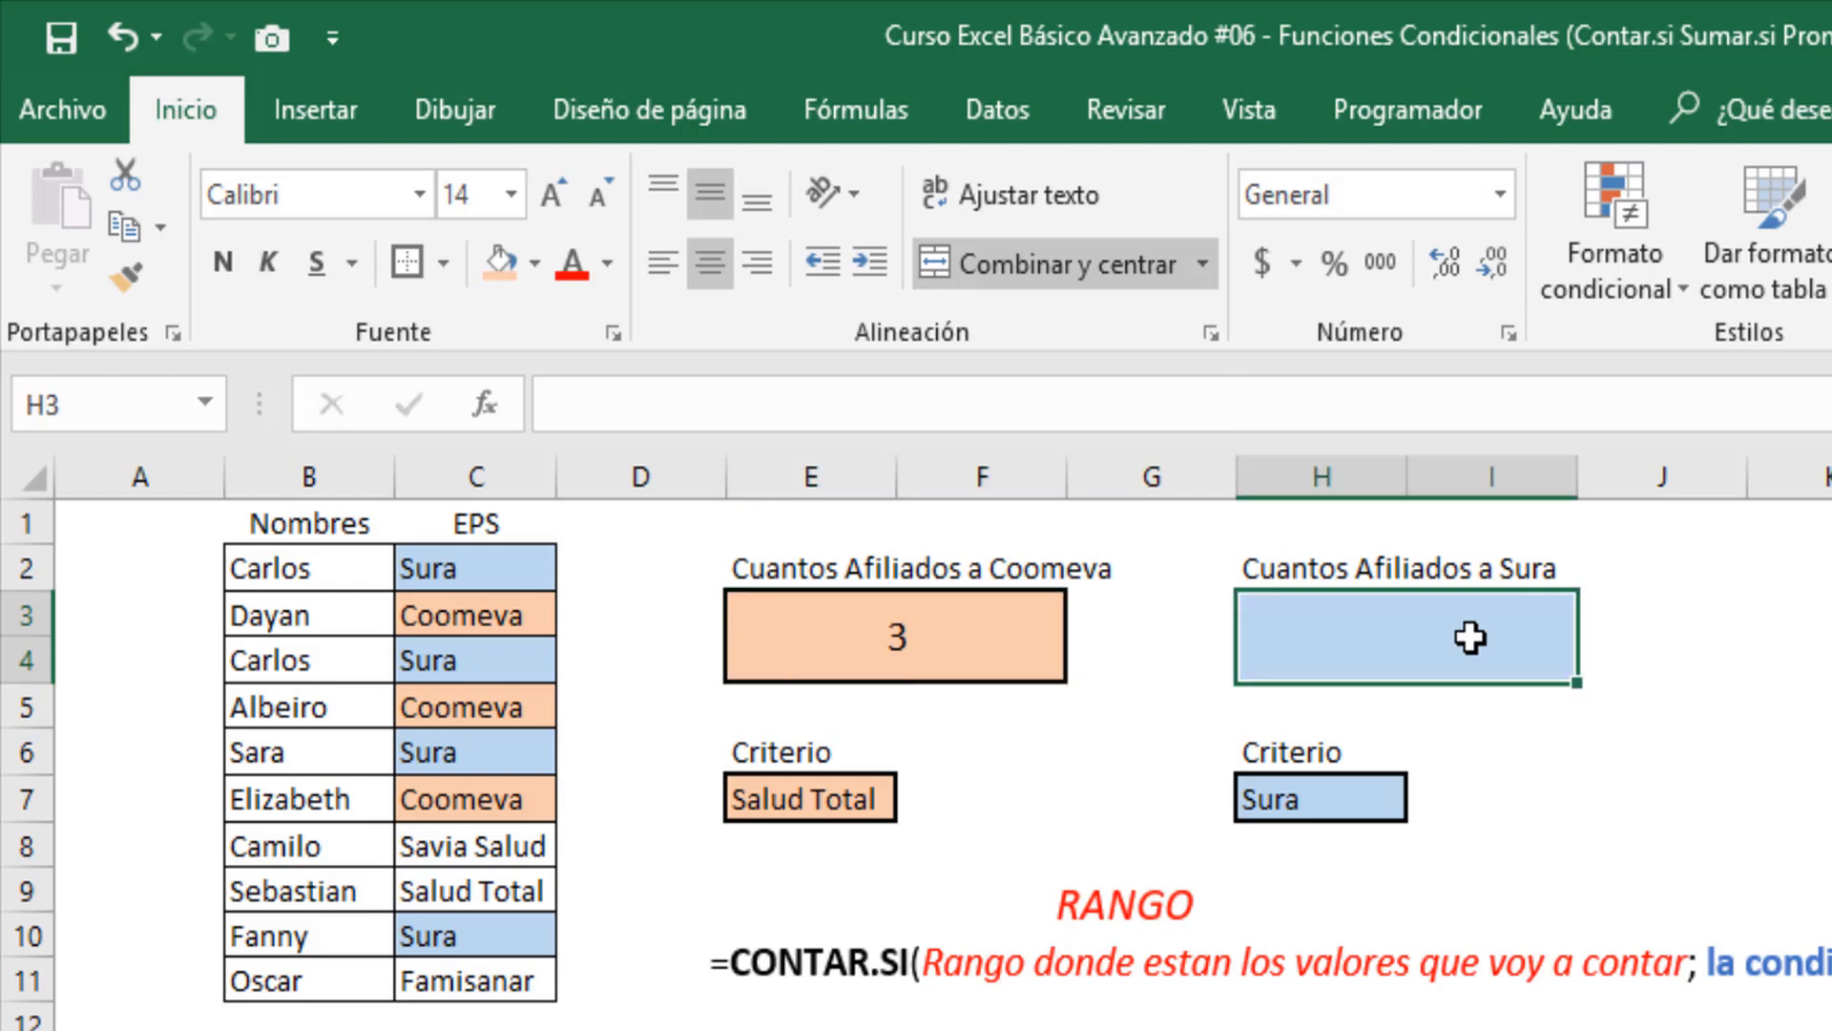
type("=contar.si")
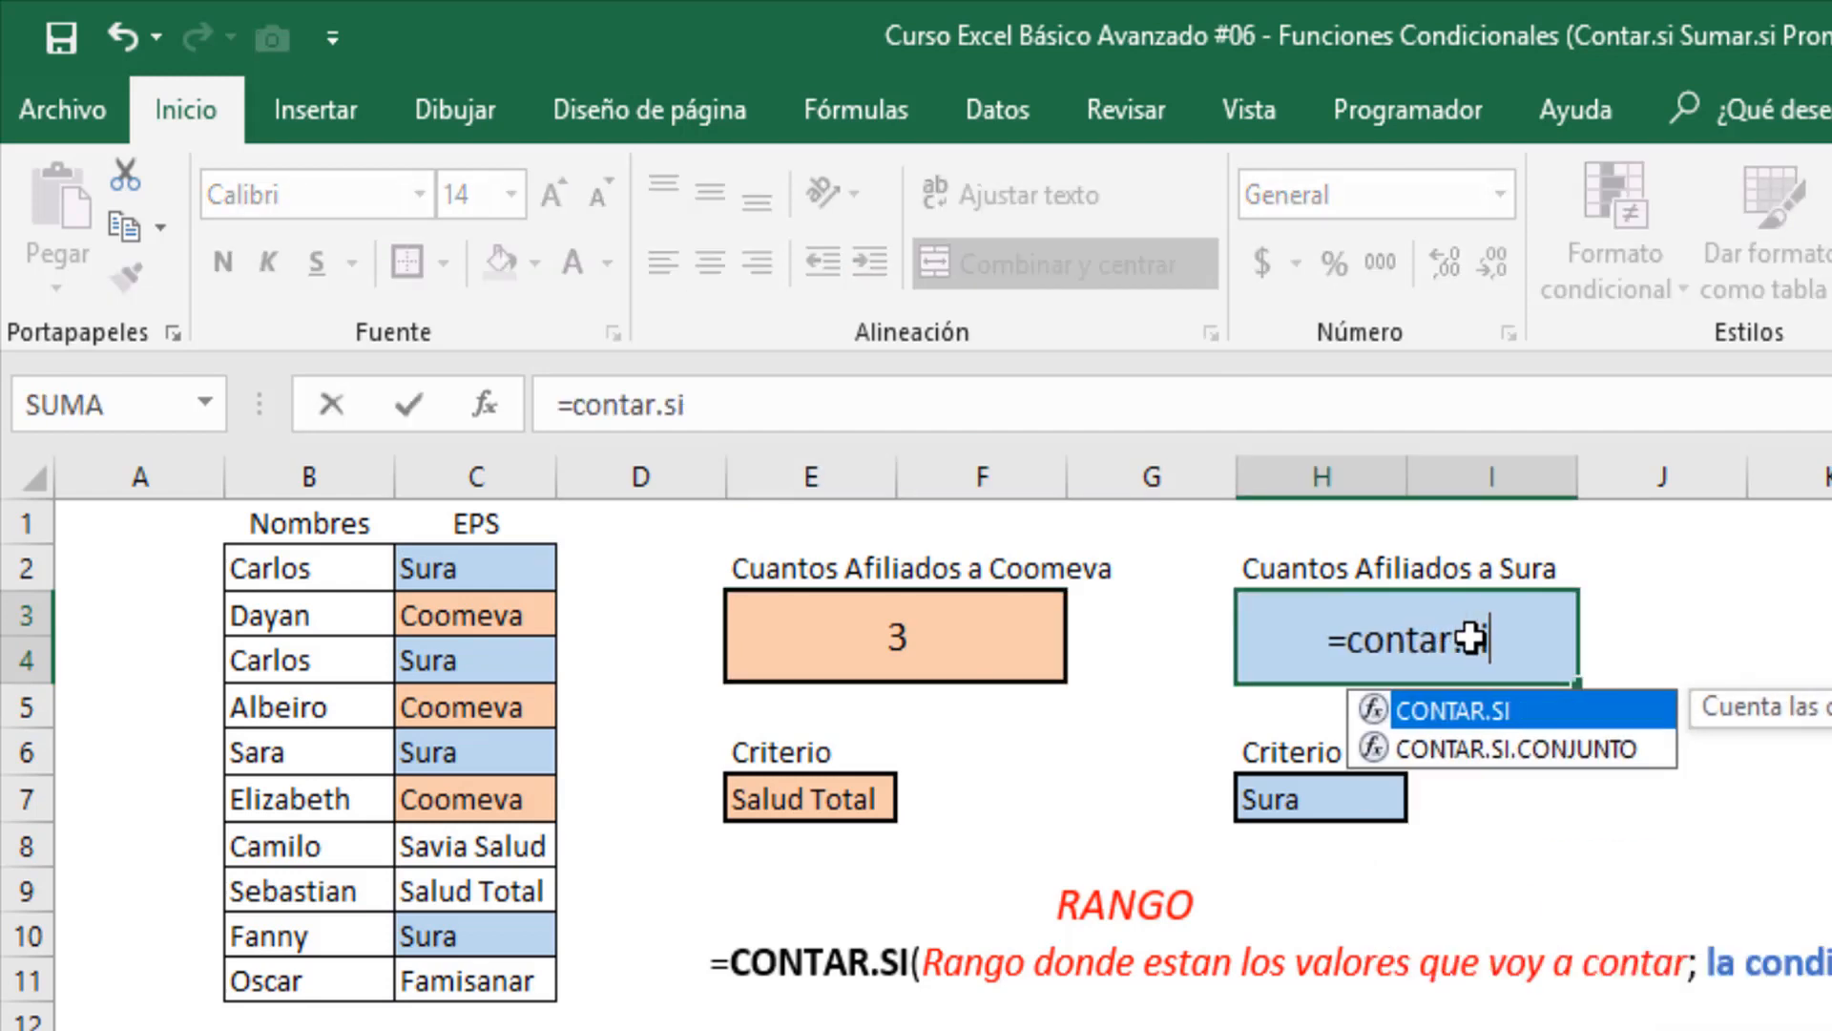
key("Tab")
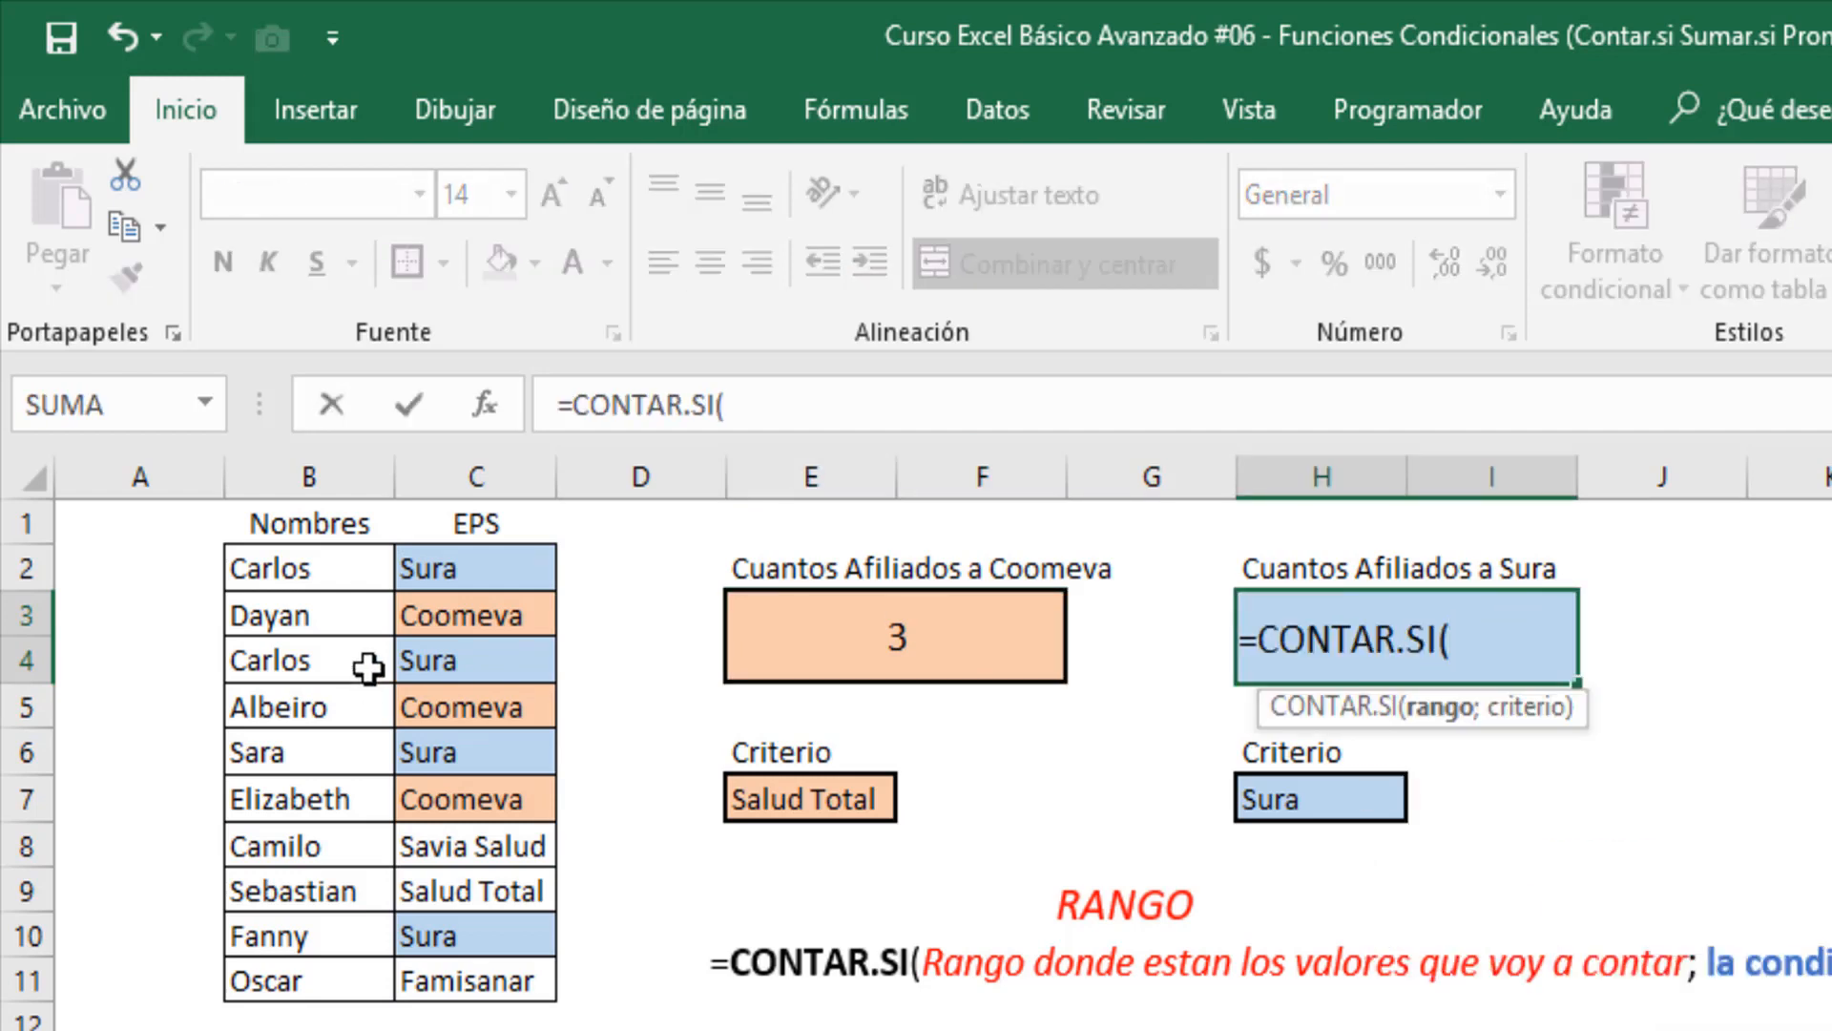
left_click_drag(449, 567, 468, 981)
type(";")
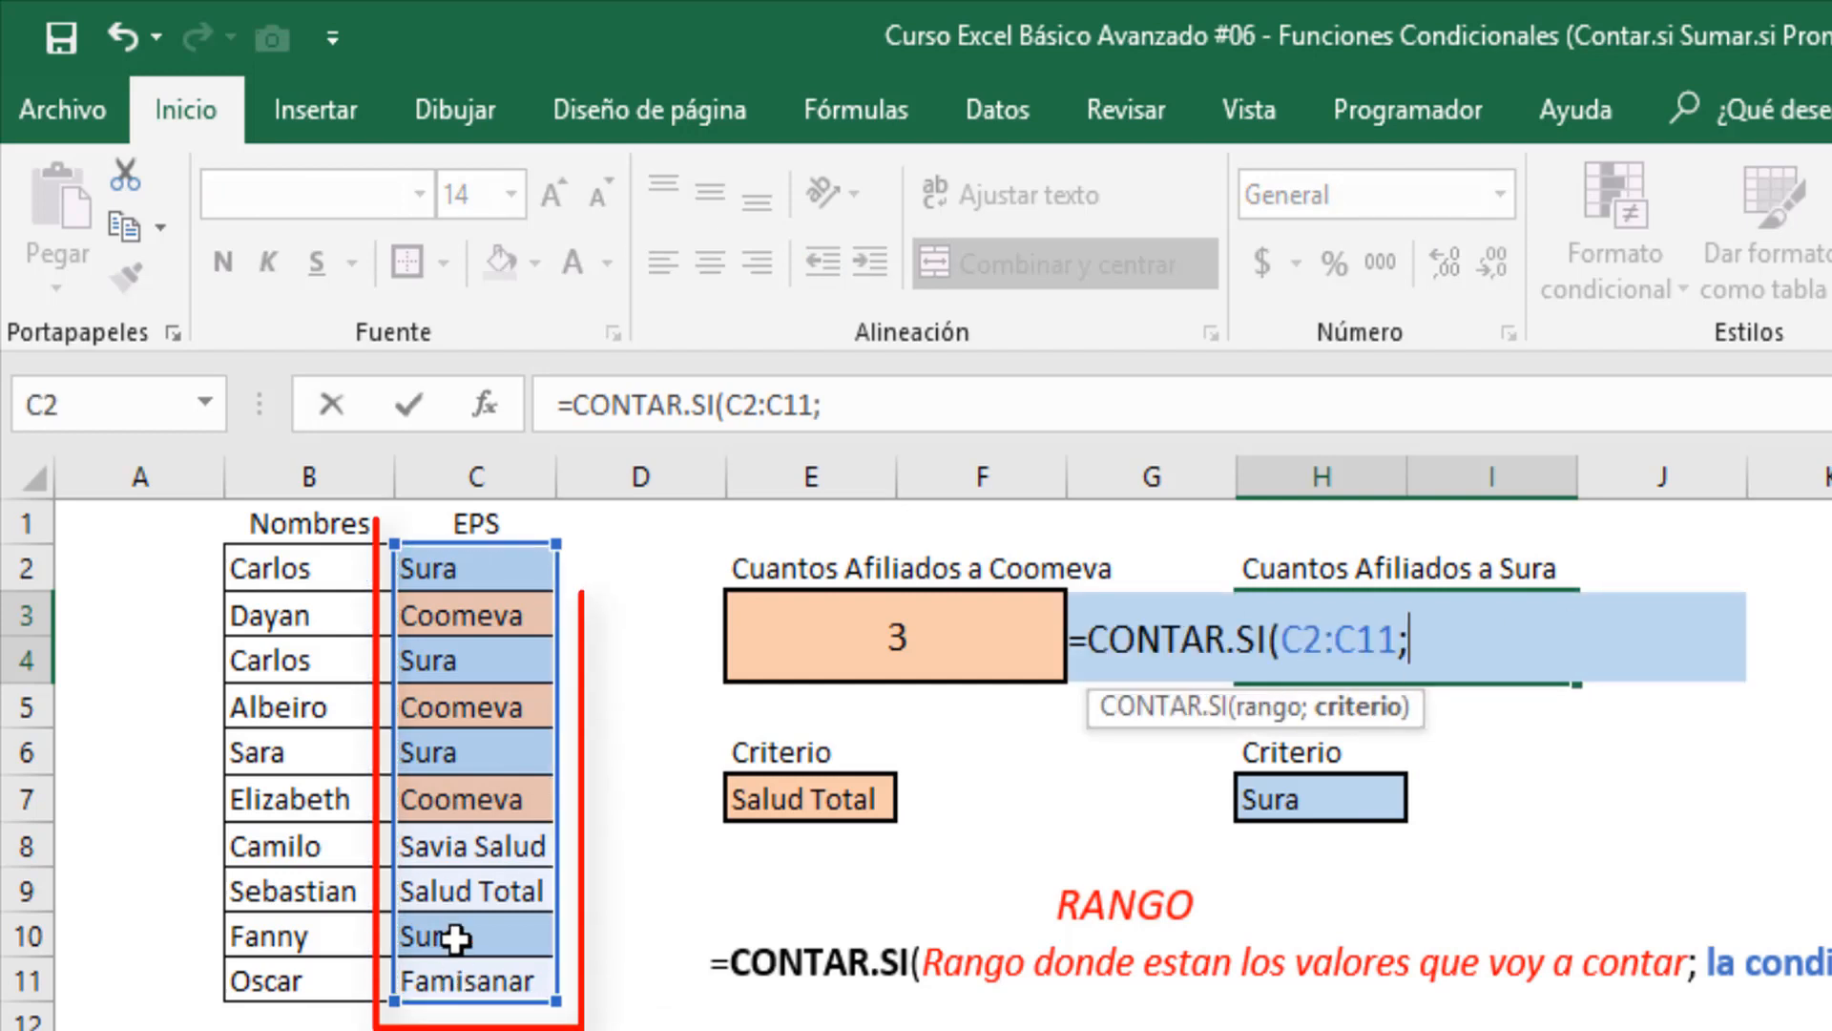
left_click(1270, 797)
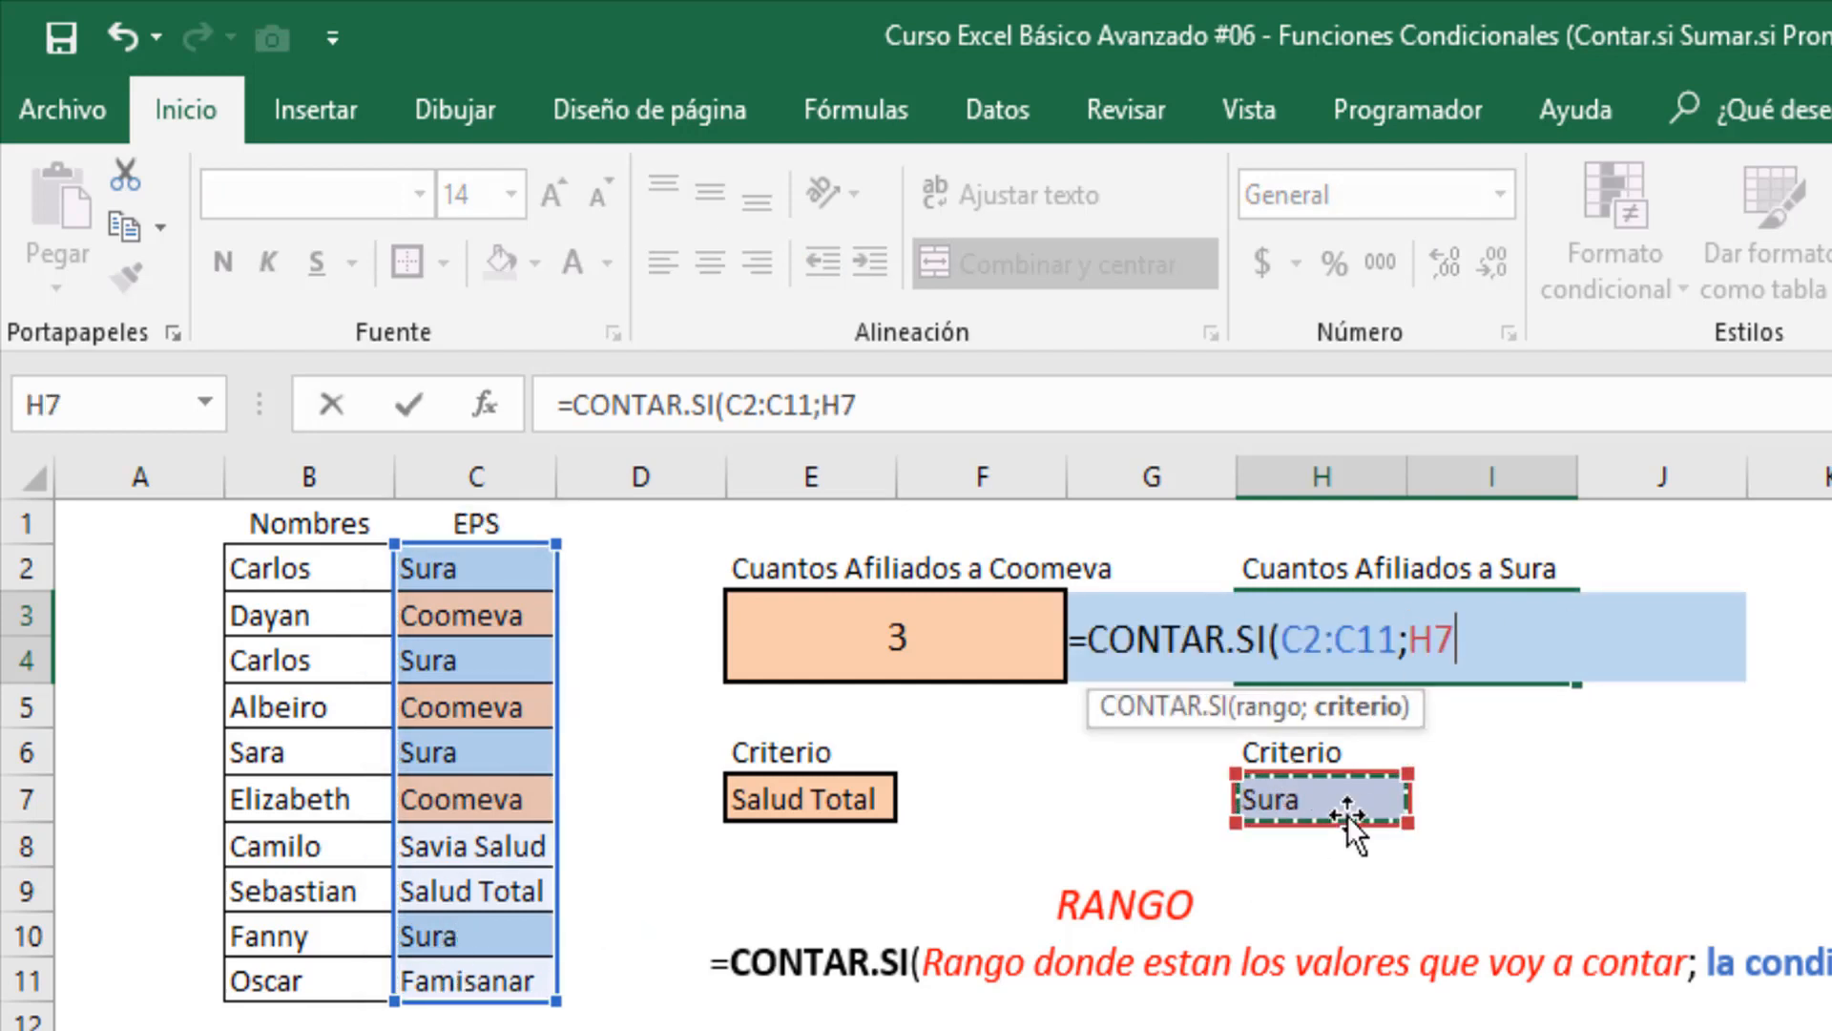
type(")")
key("Return")
left_click(1499, 618)
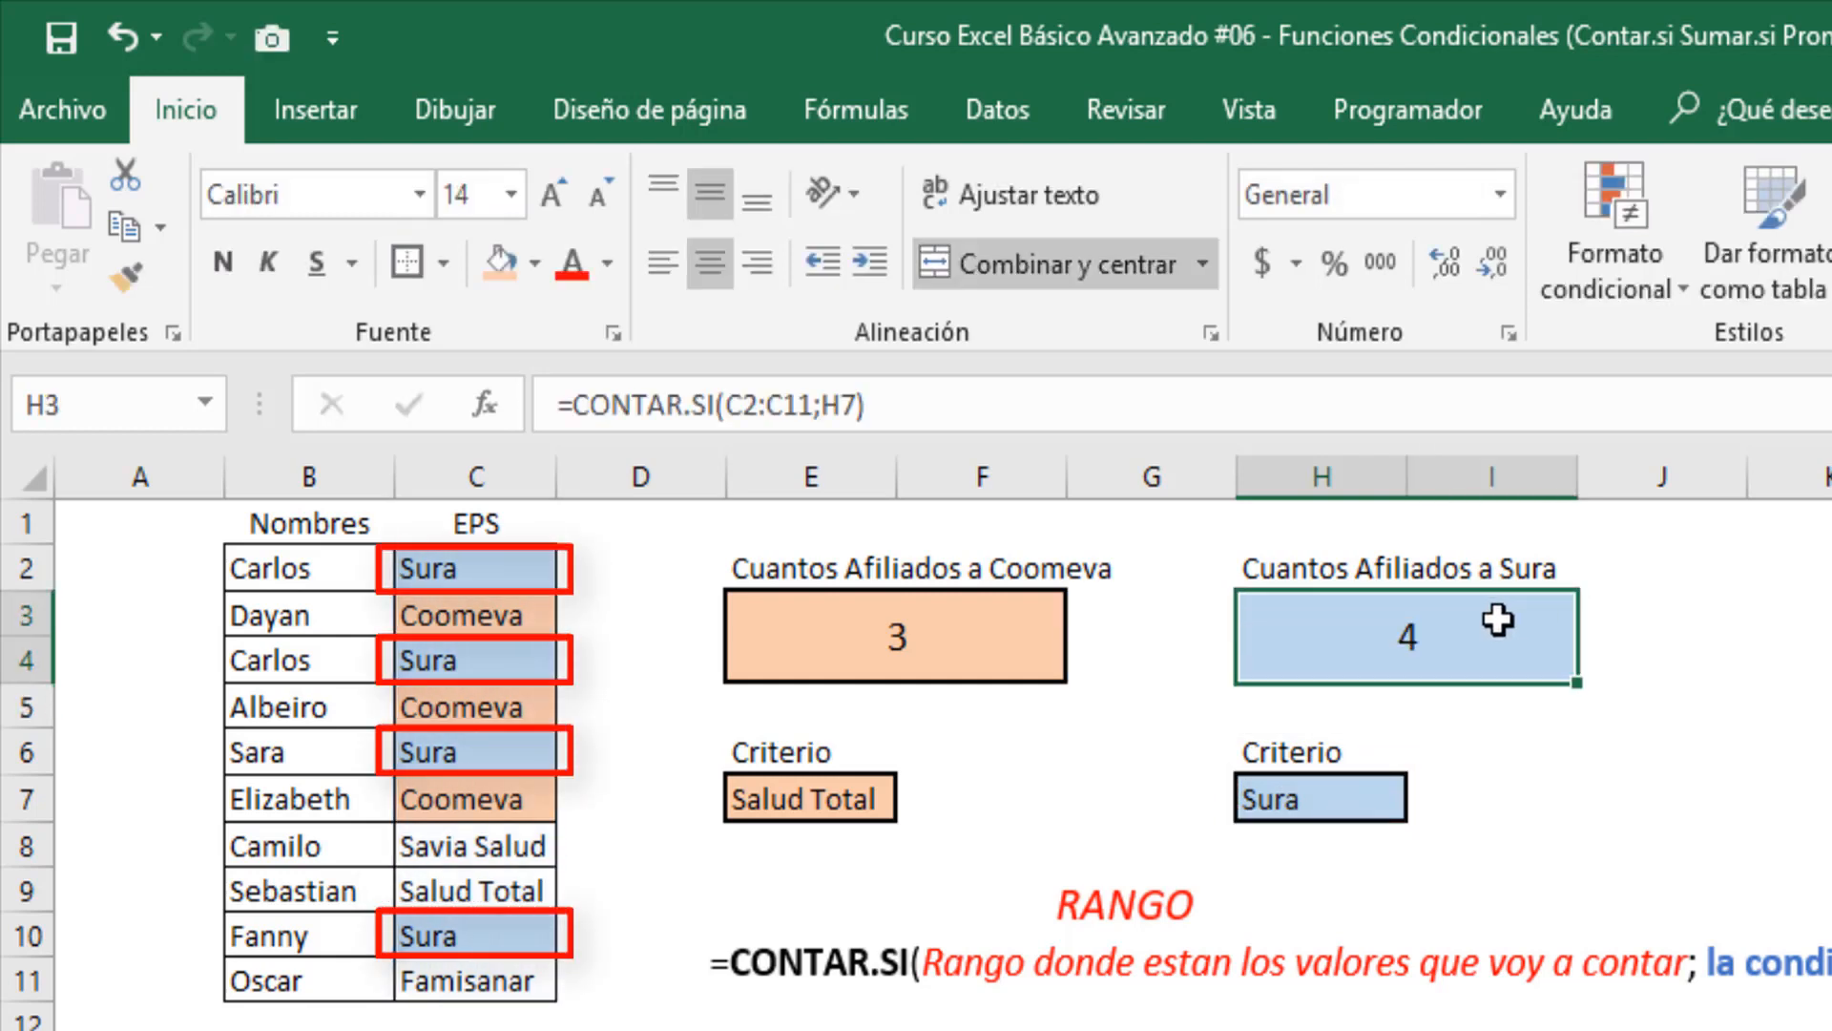
Check the Sura entries in C2, C4, C6 and C10 against the count in H3
left_click(462, 573)
left_click(462, 653, "ctrl")
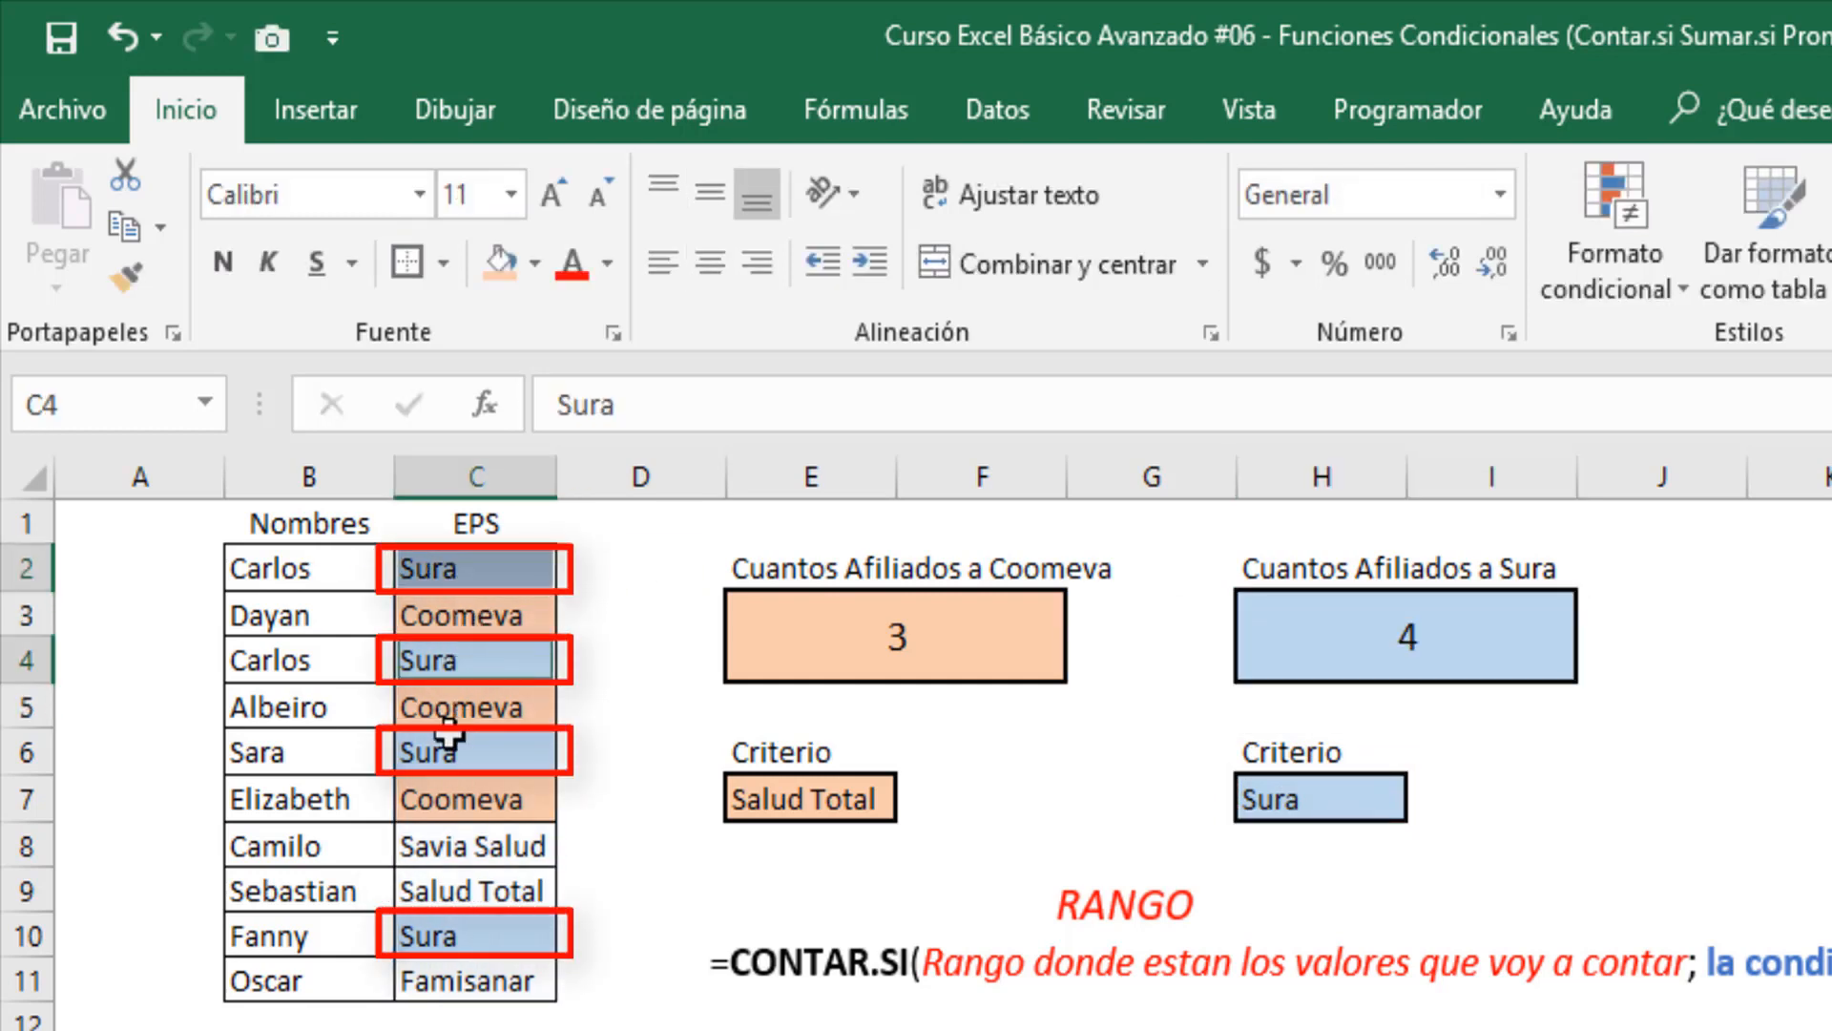
left_click(449, 750, "ctrl")
left_click(431, 930, "ctrl")
left_click(757, 815)
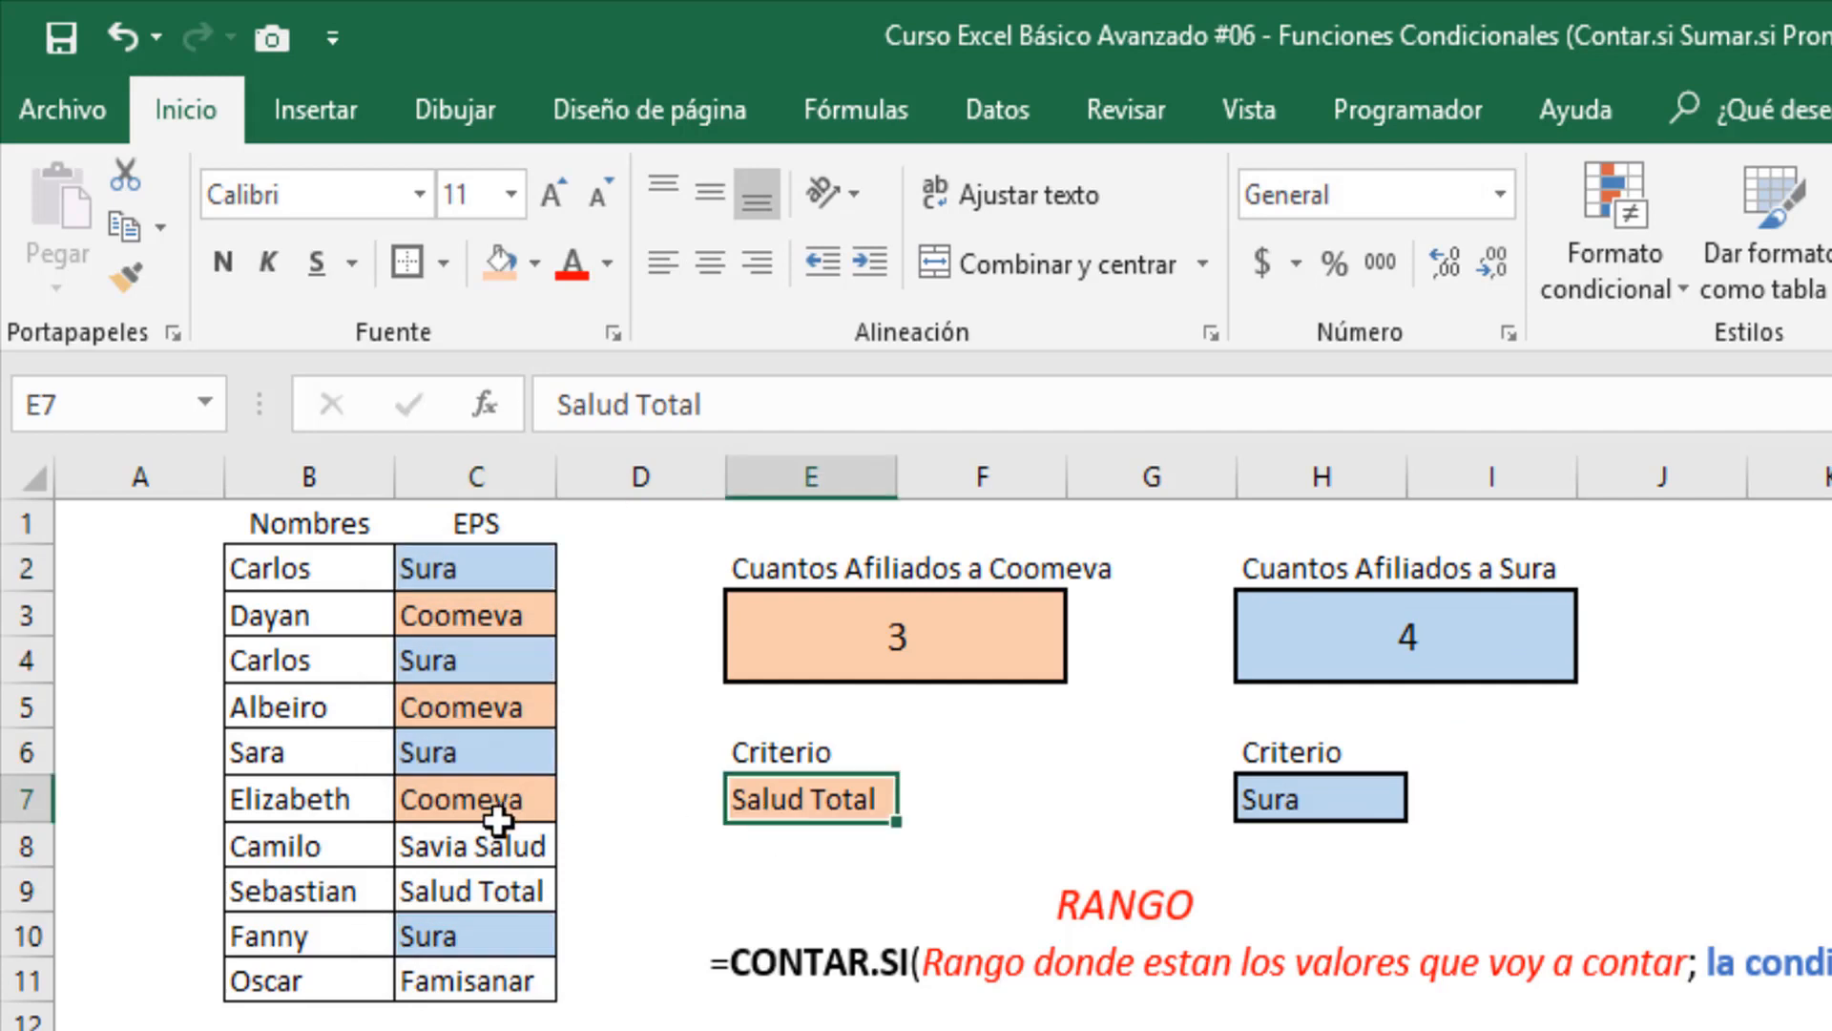
Try changing the EPS in C8 to Sura to test the Sura count, and undo the change
left_click(487, 832)
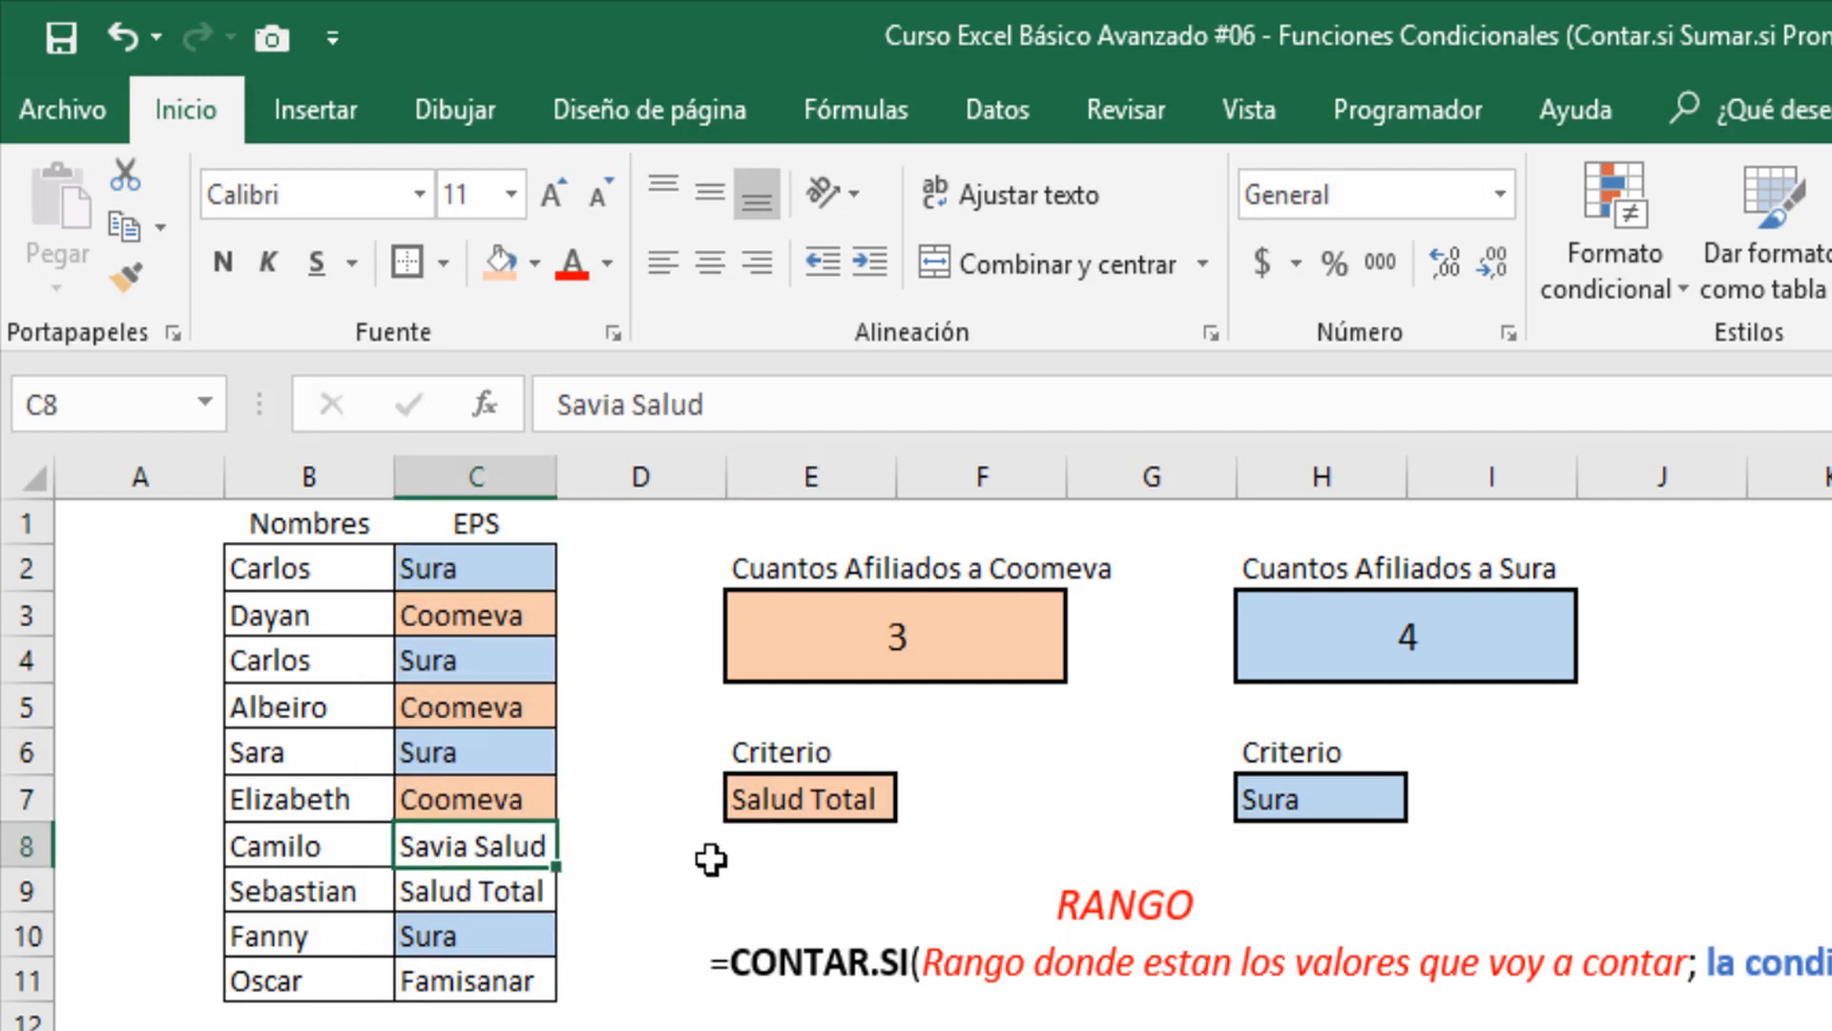
type("Sura")
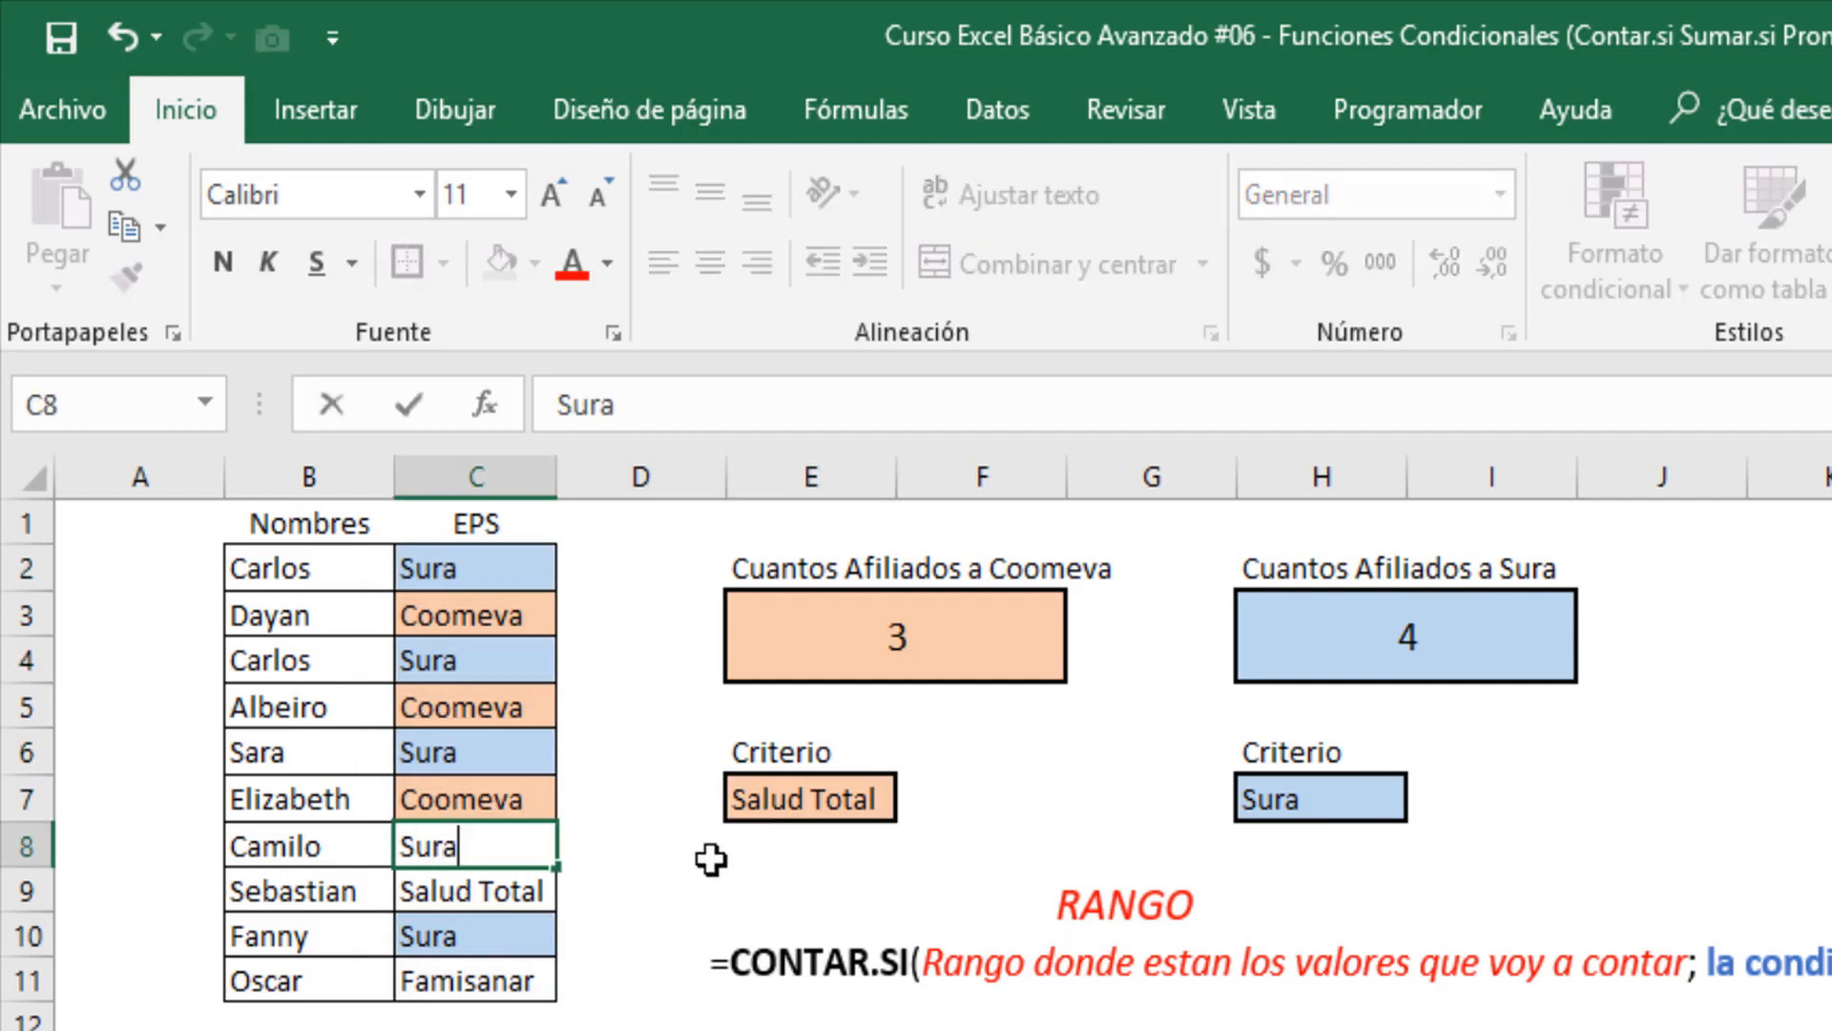
key("Return")
left_click(1532, 597)
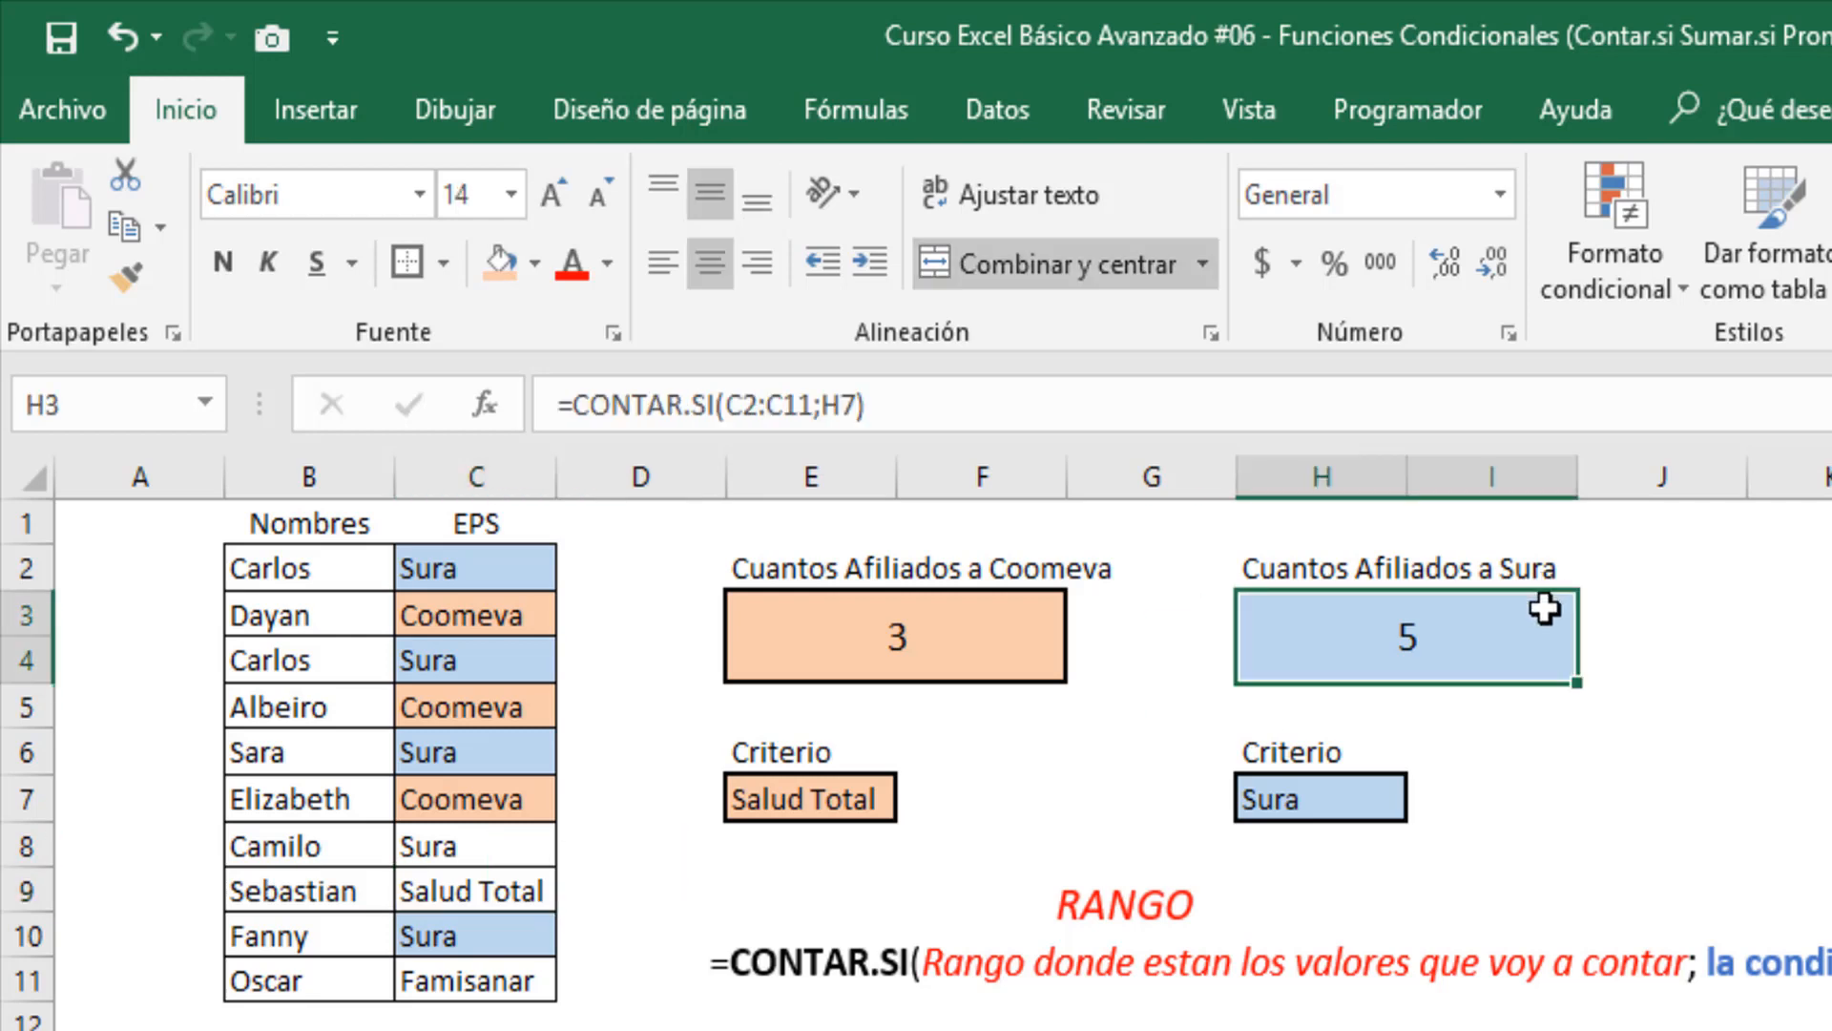
key("ctrl+z")
left_click(1813, 606)
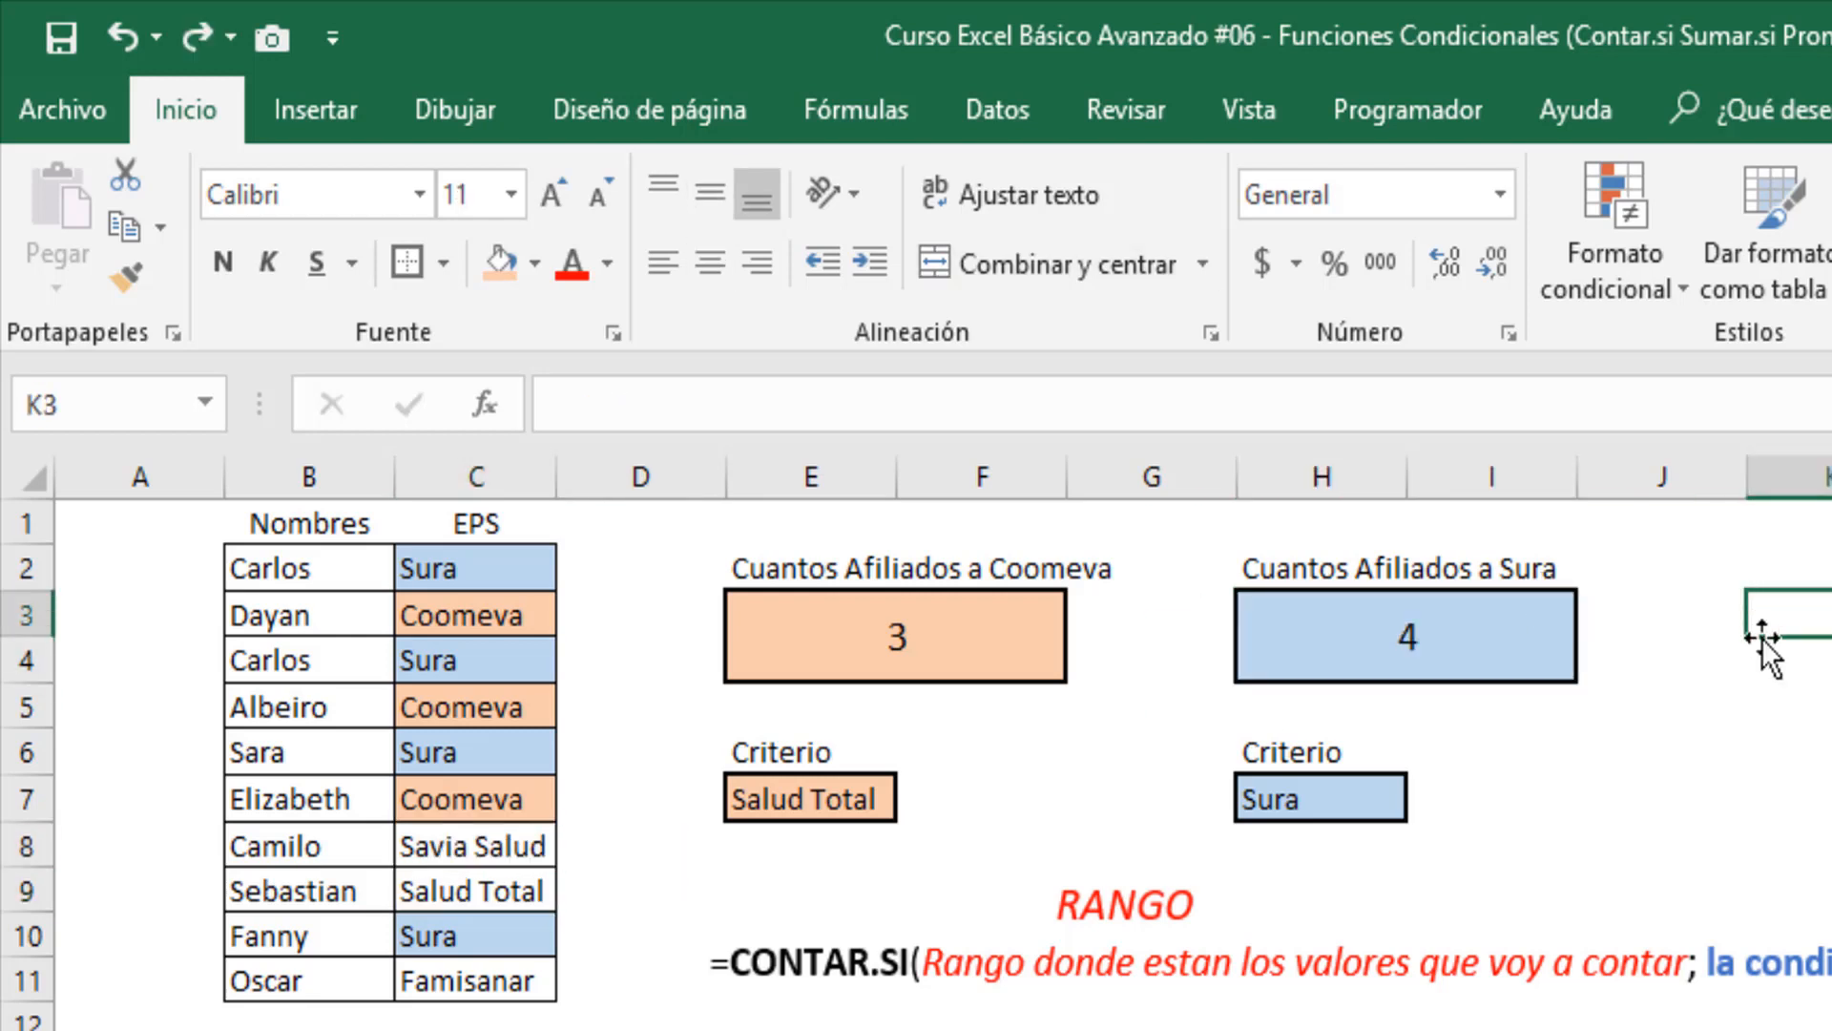
Review the comparison operators in K15:K20 and their names beside the number-counting exercises
left_click(897, 1030)
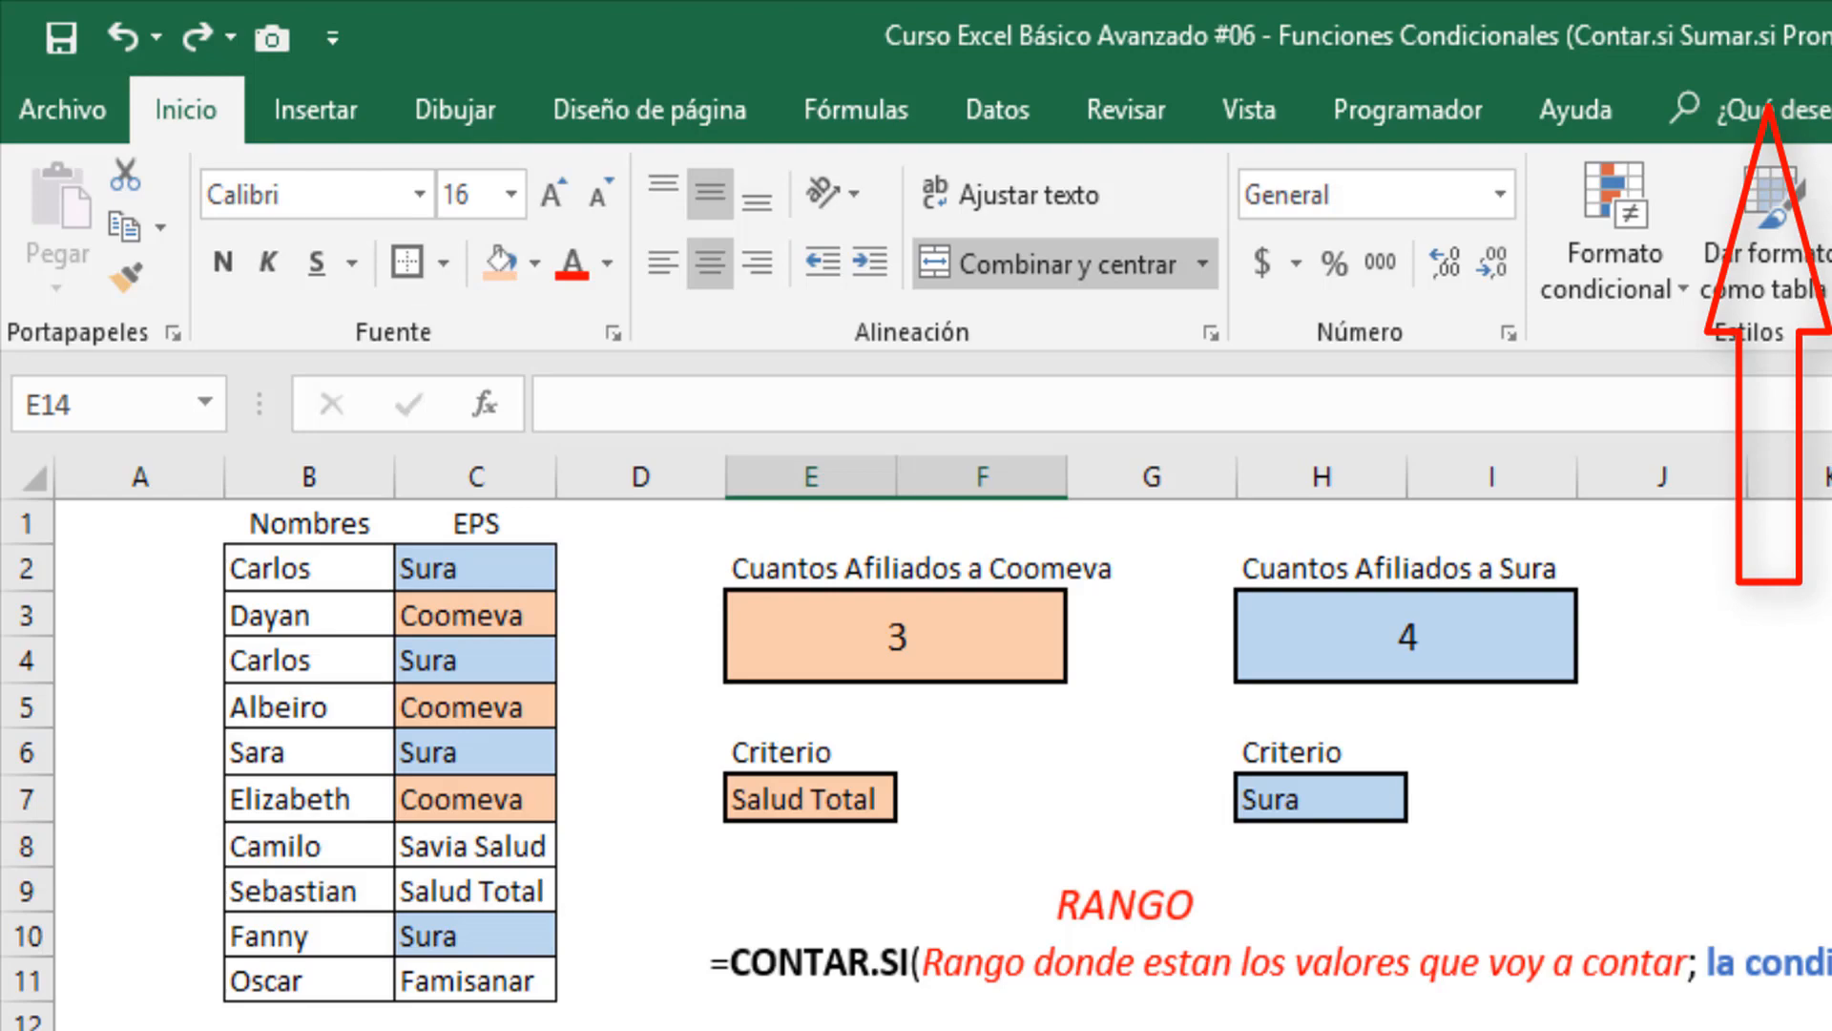
left_click(803, 900)
left_click(654, 794)
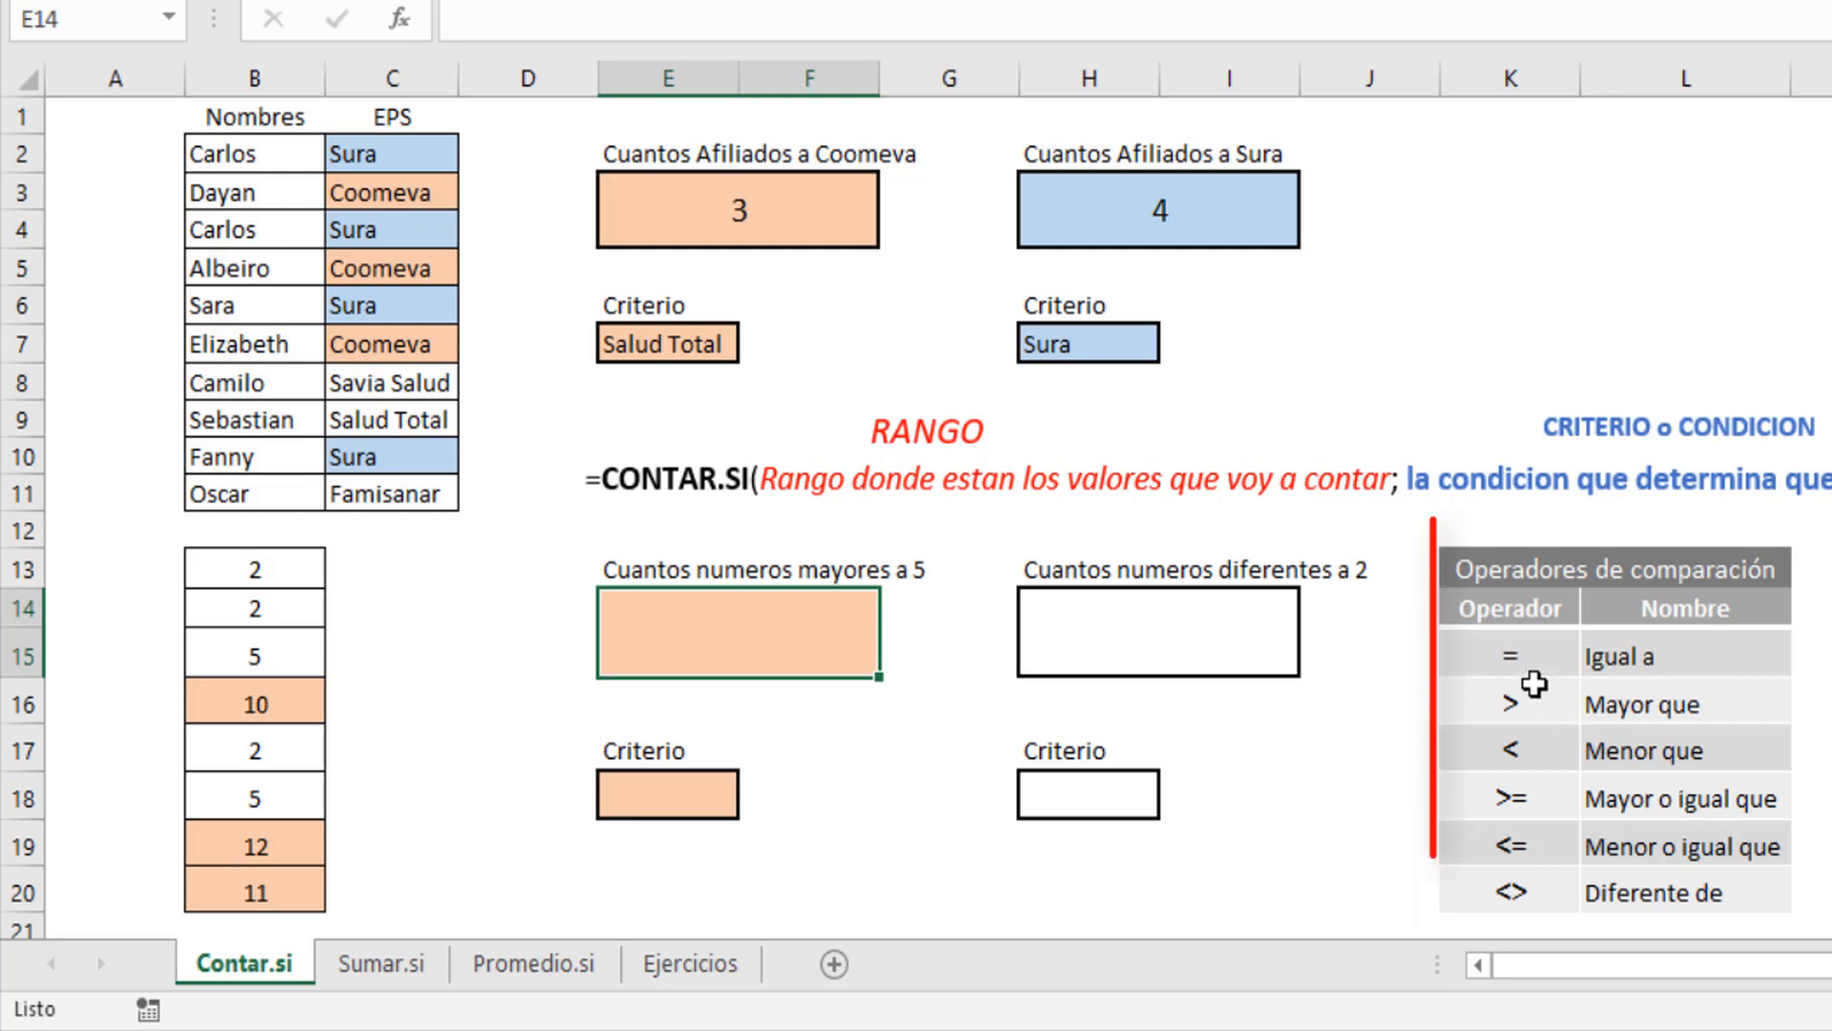
left_click_drag(1513, 657, 1520, 897)
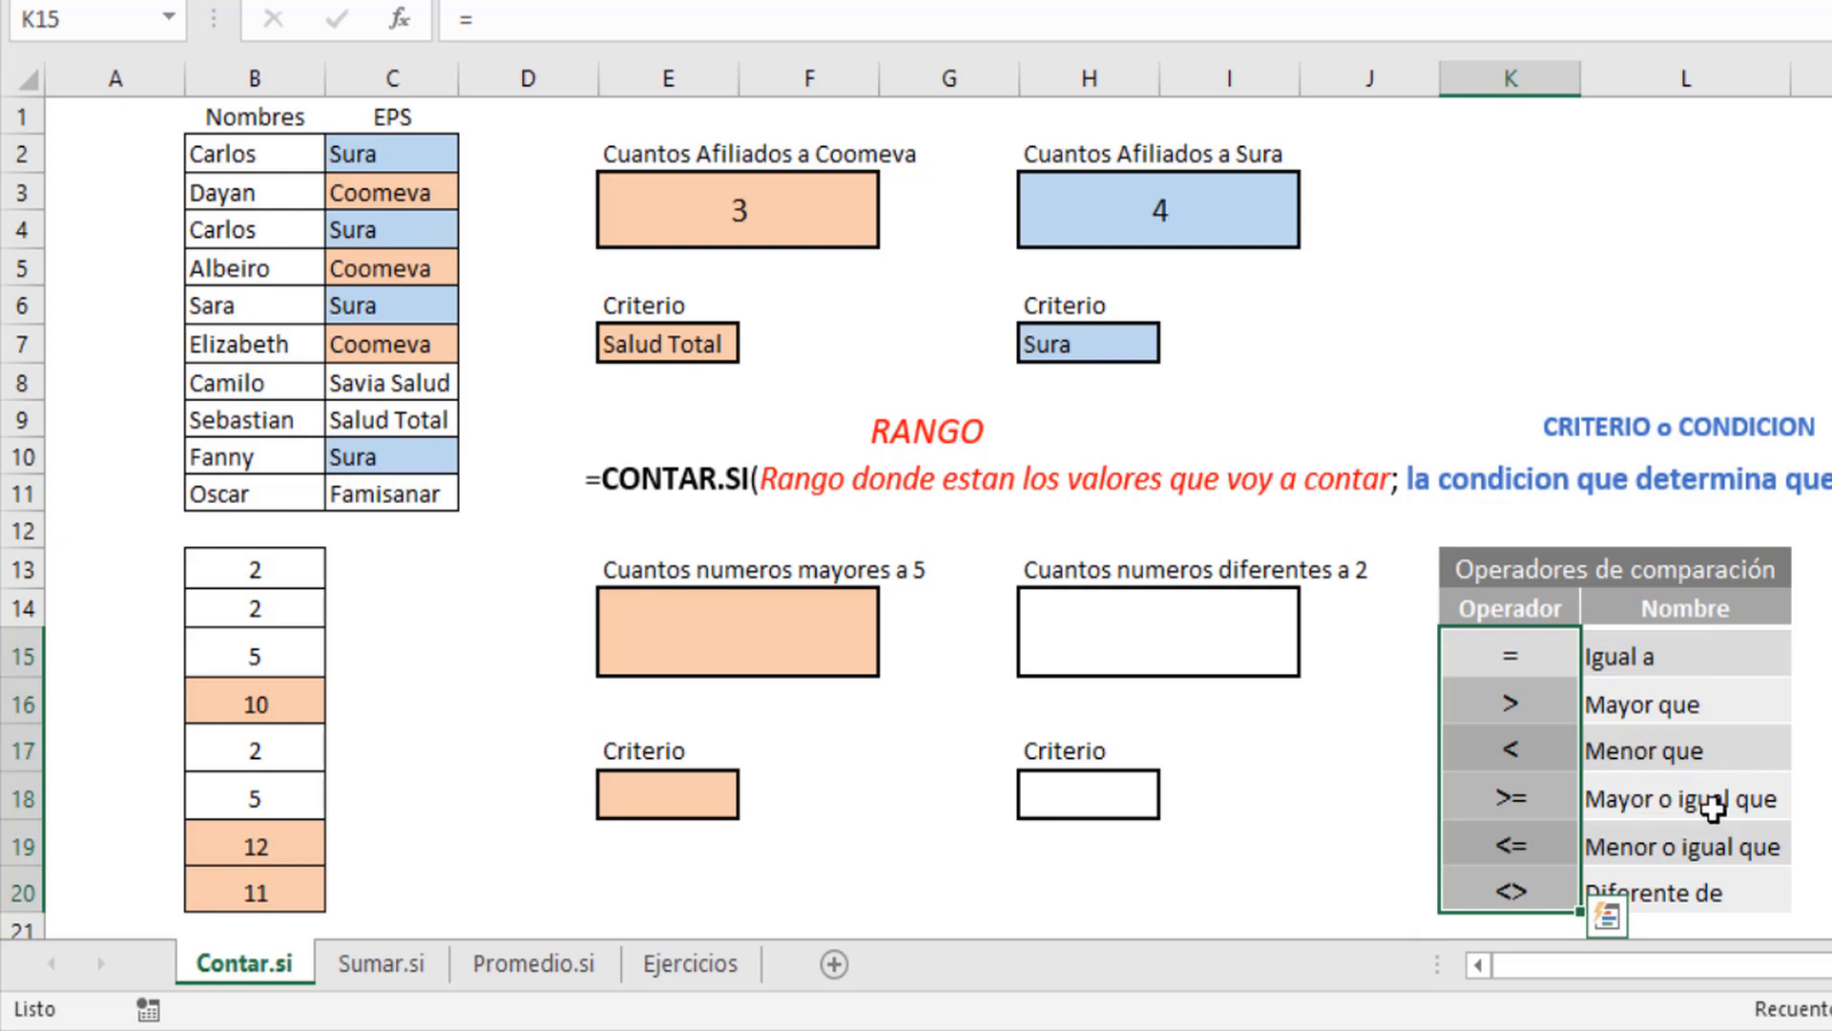
left_click(1722, 851)
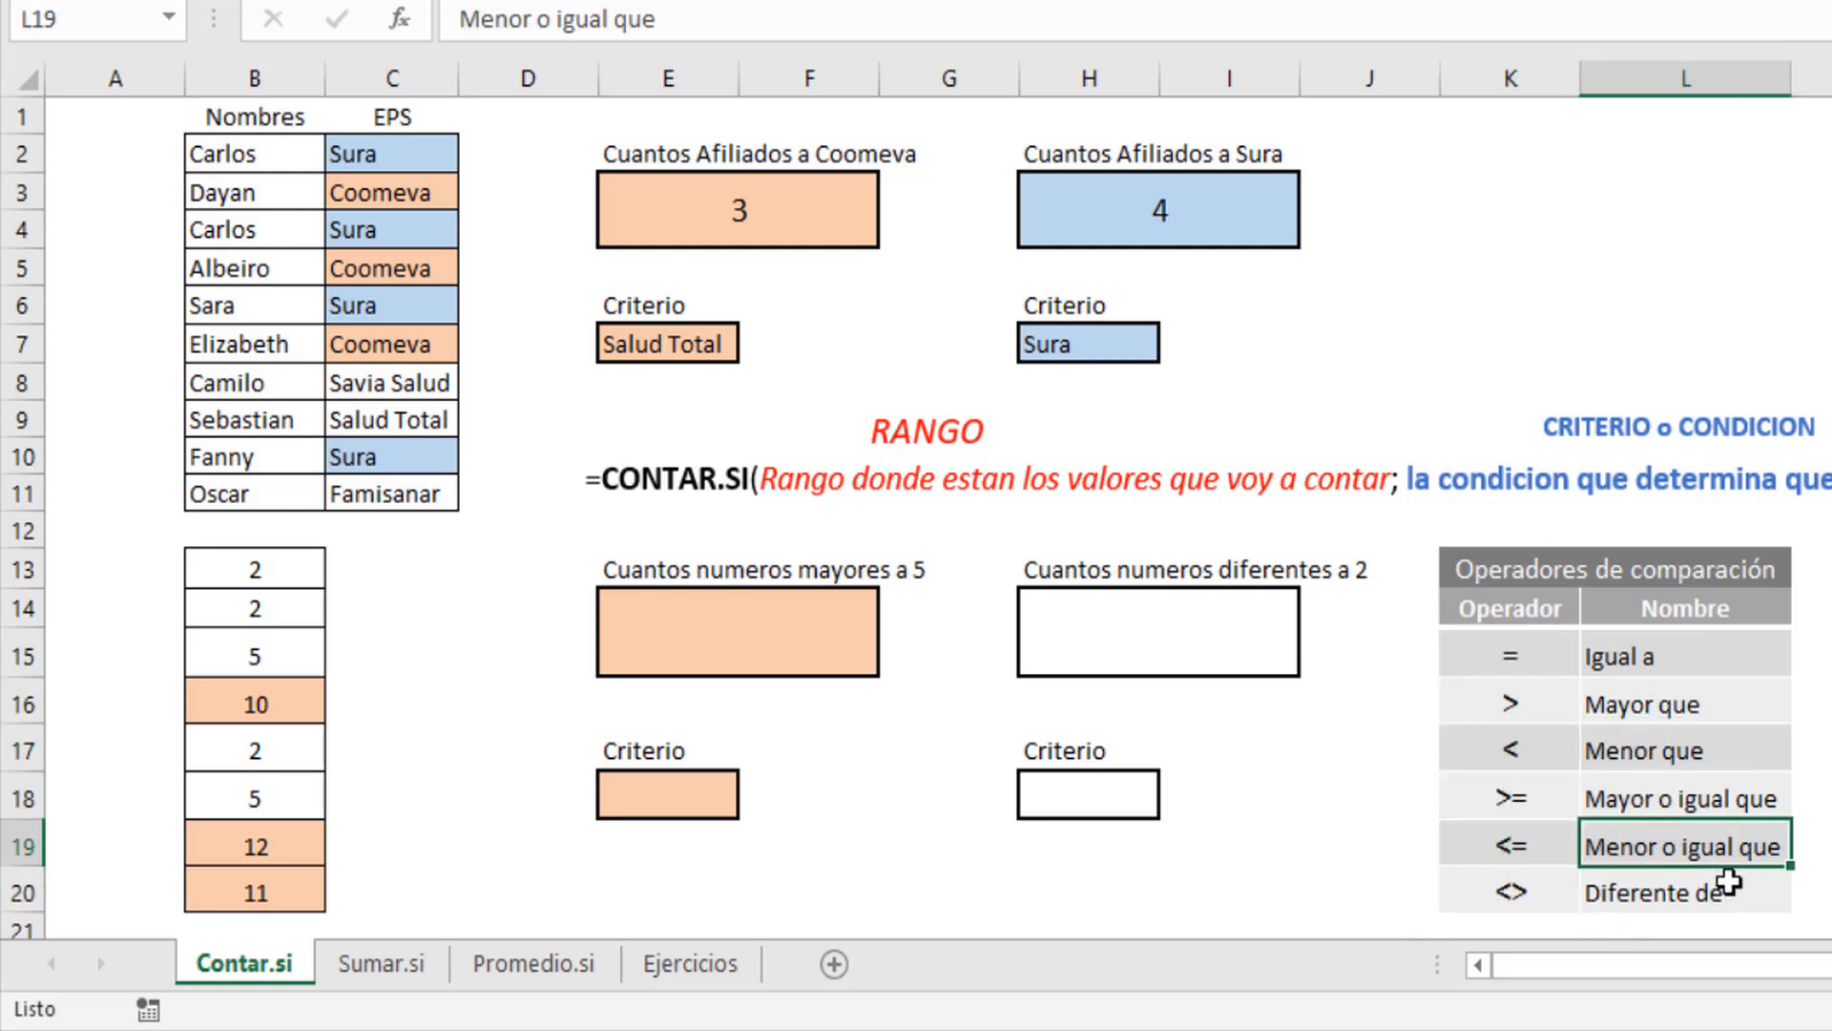
left_click(1723, 890)
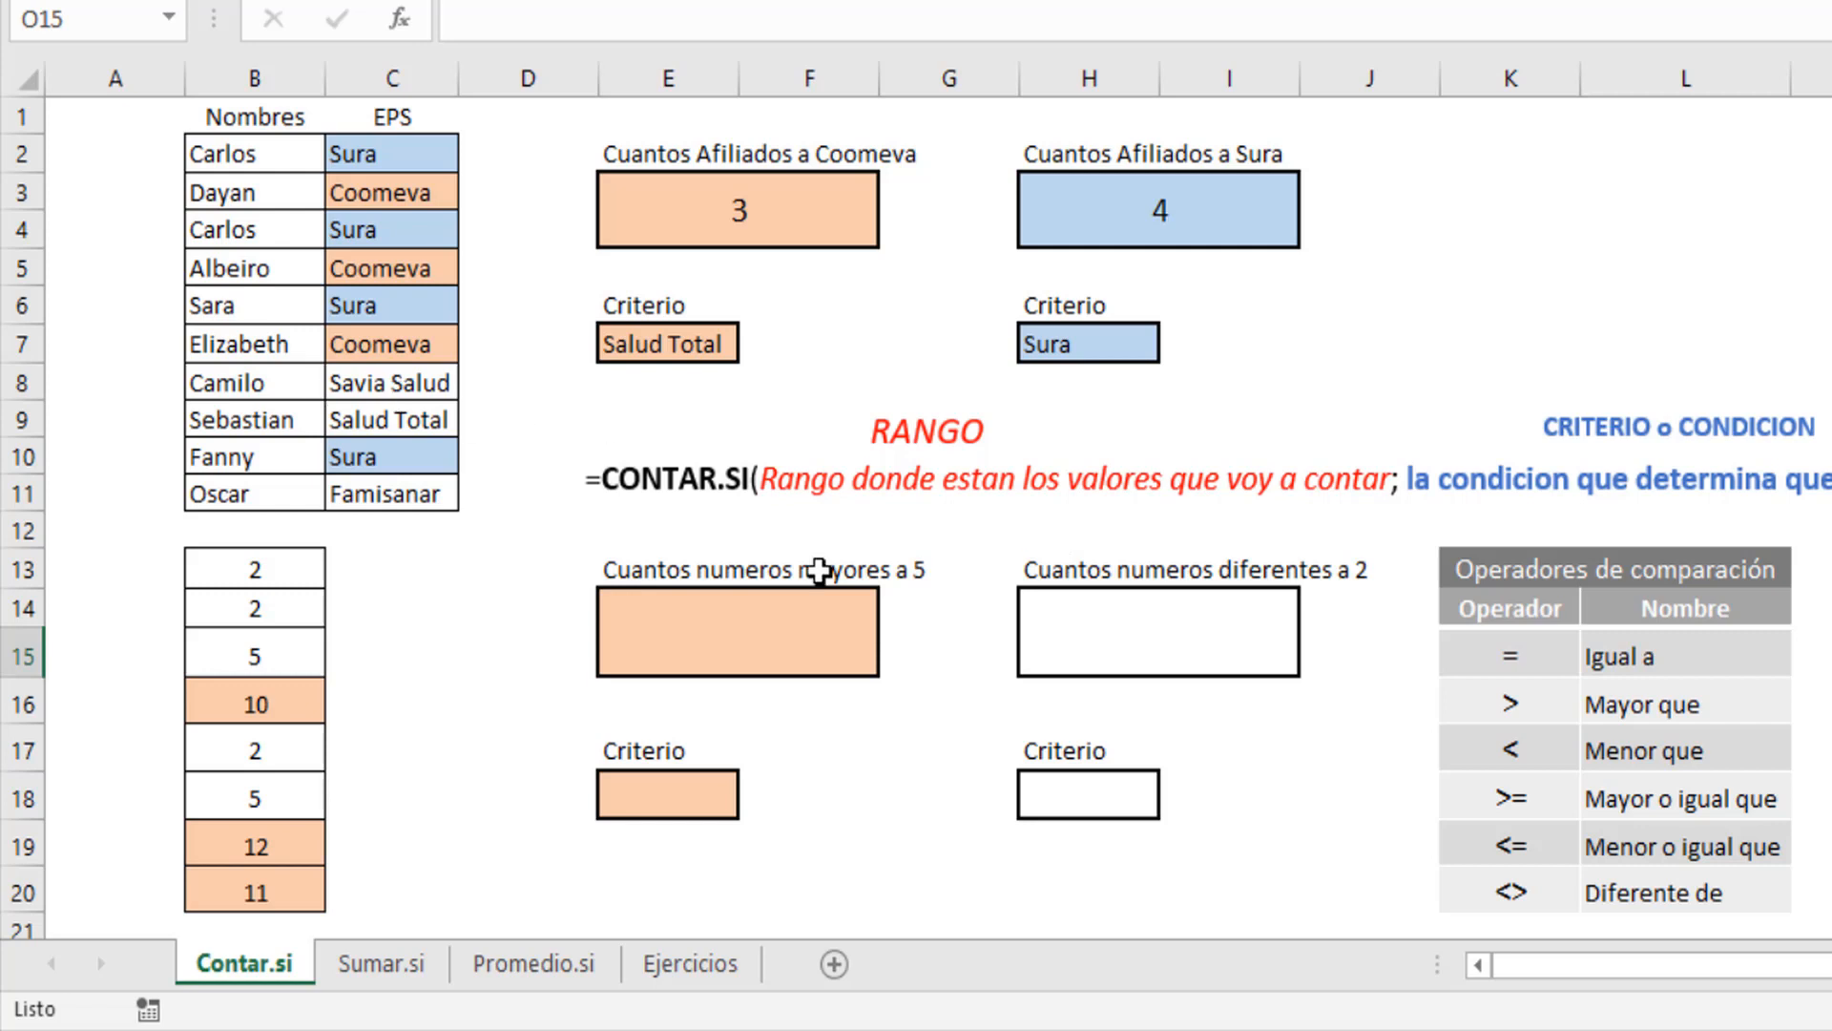
Start a CONTAR.SI formula in E14 that uses B13:B20 as the range to count
left_click(714, 631)
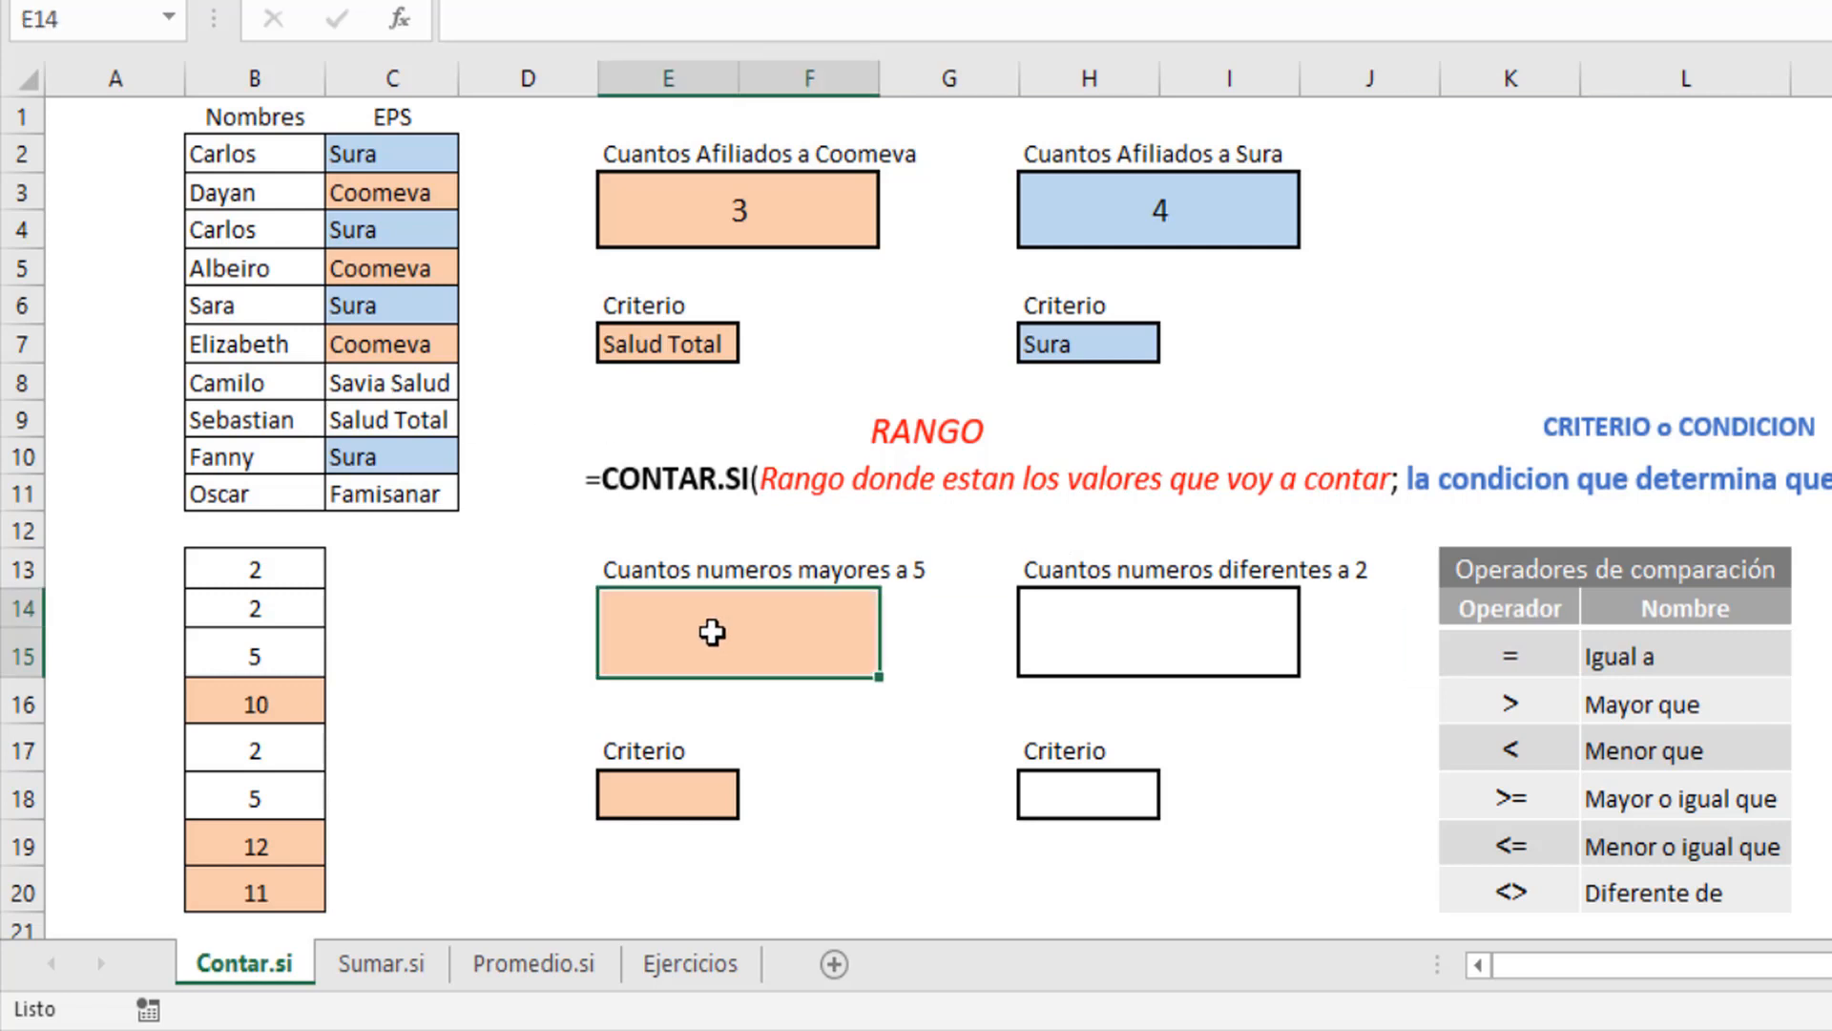
type("=cont")
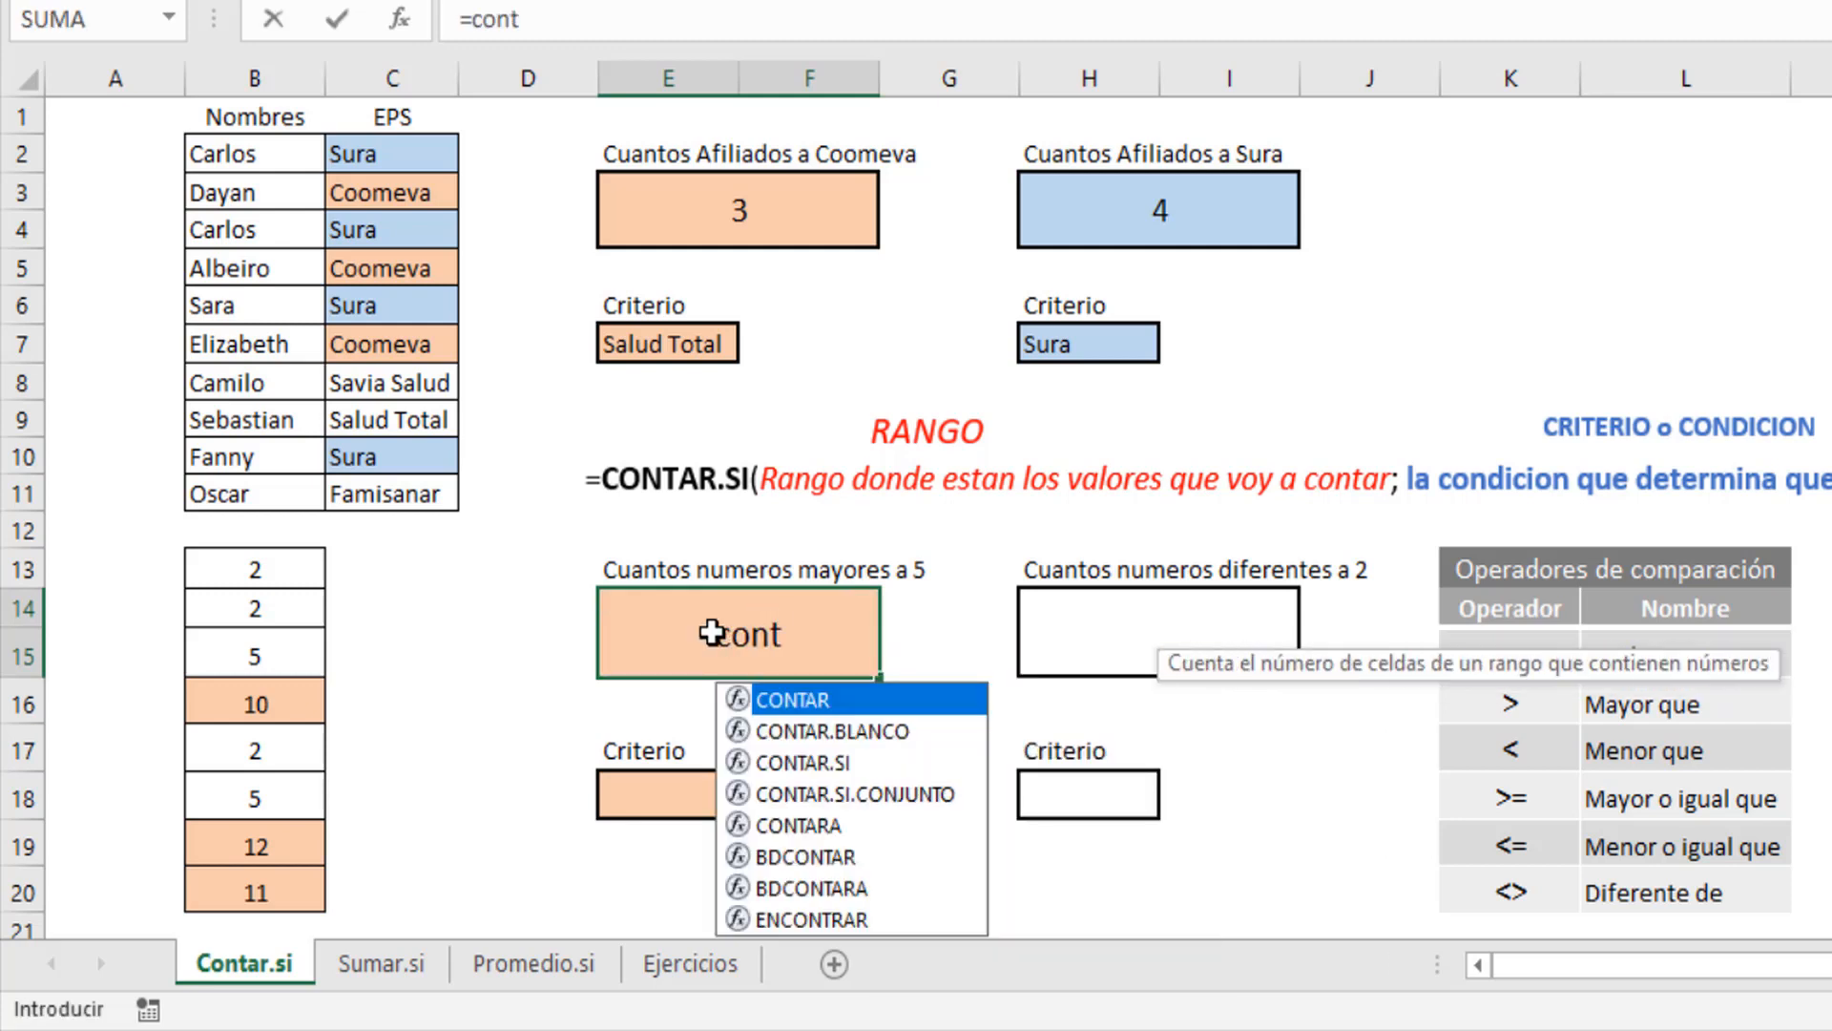
type("ar.si")
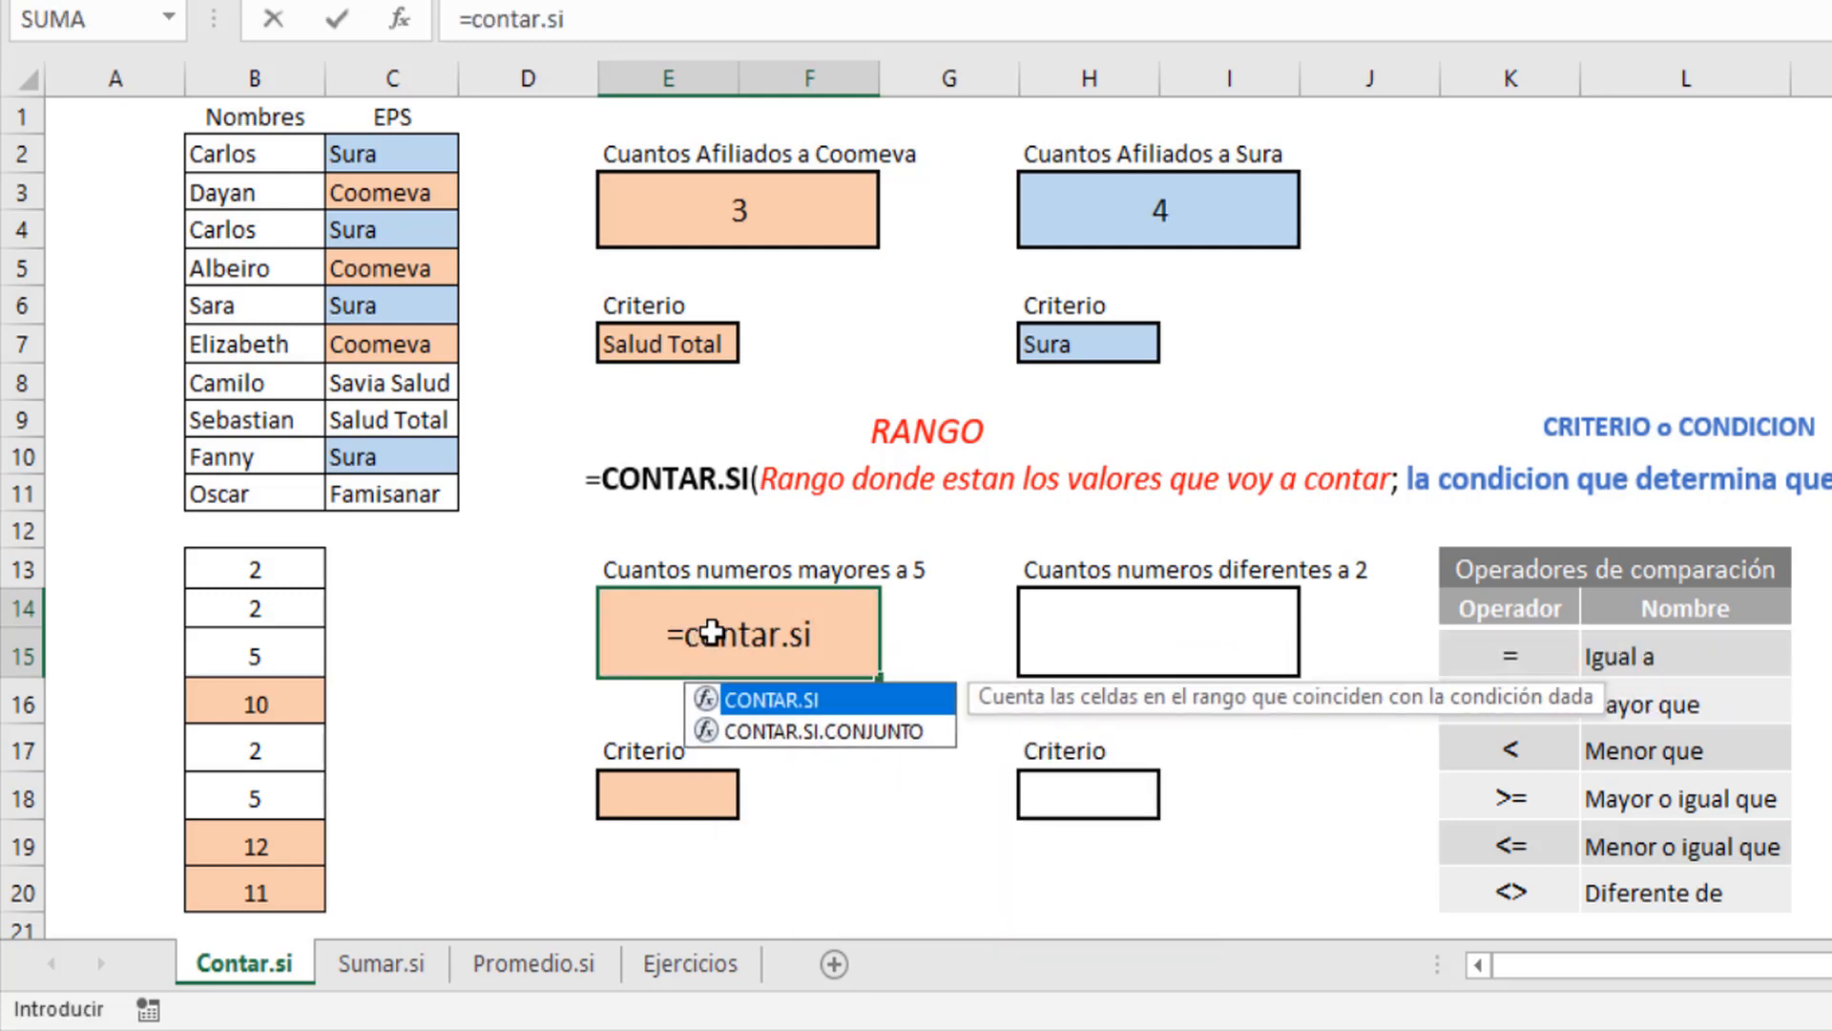
key("Tab")
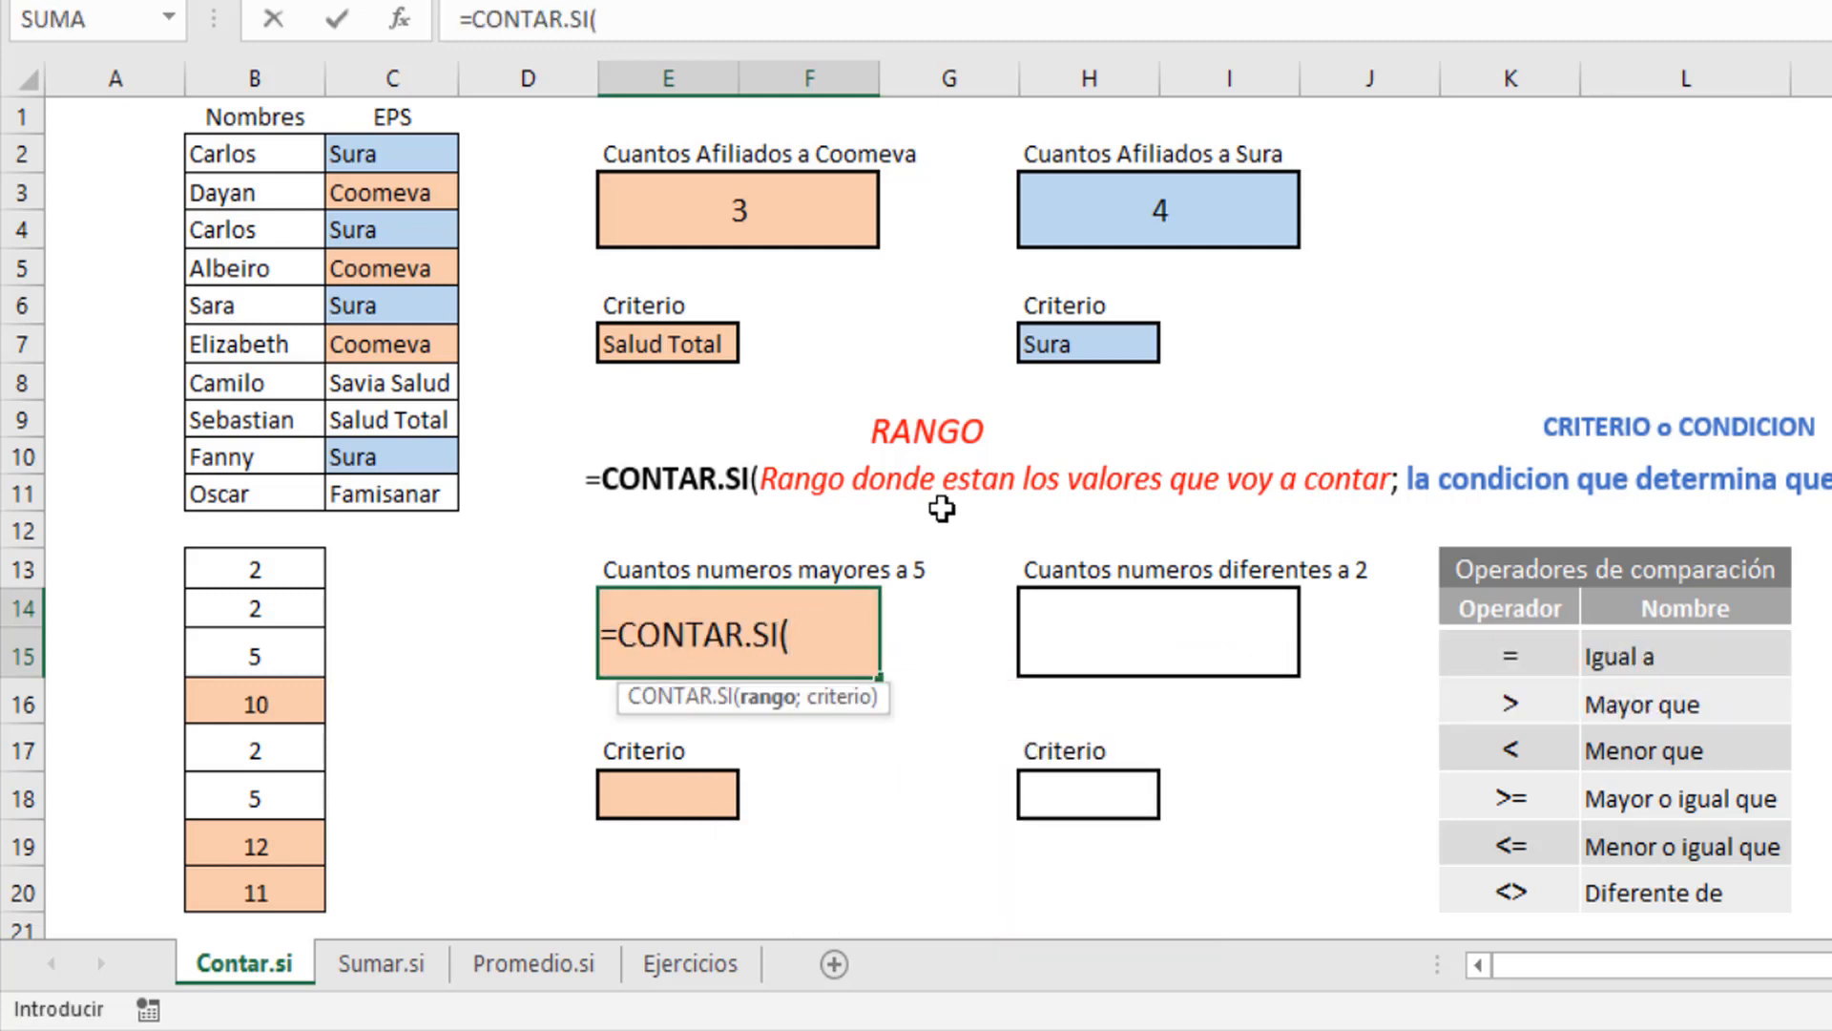
left_click_drag(266, 573, 254, 887)
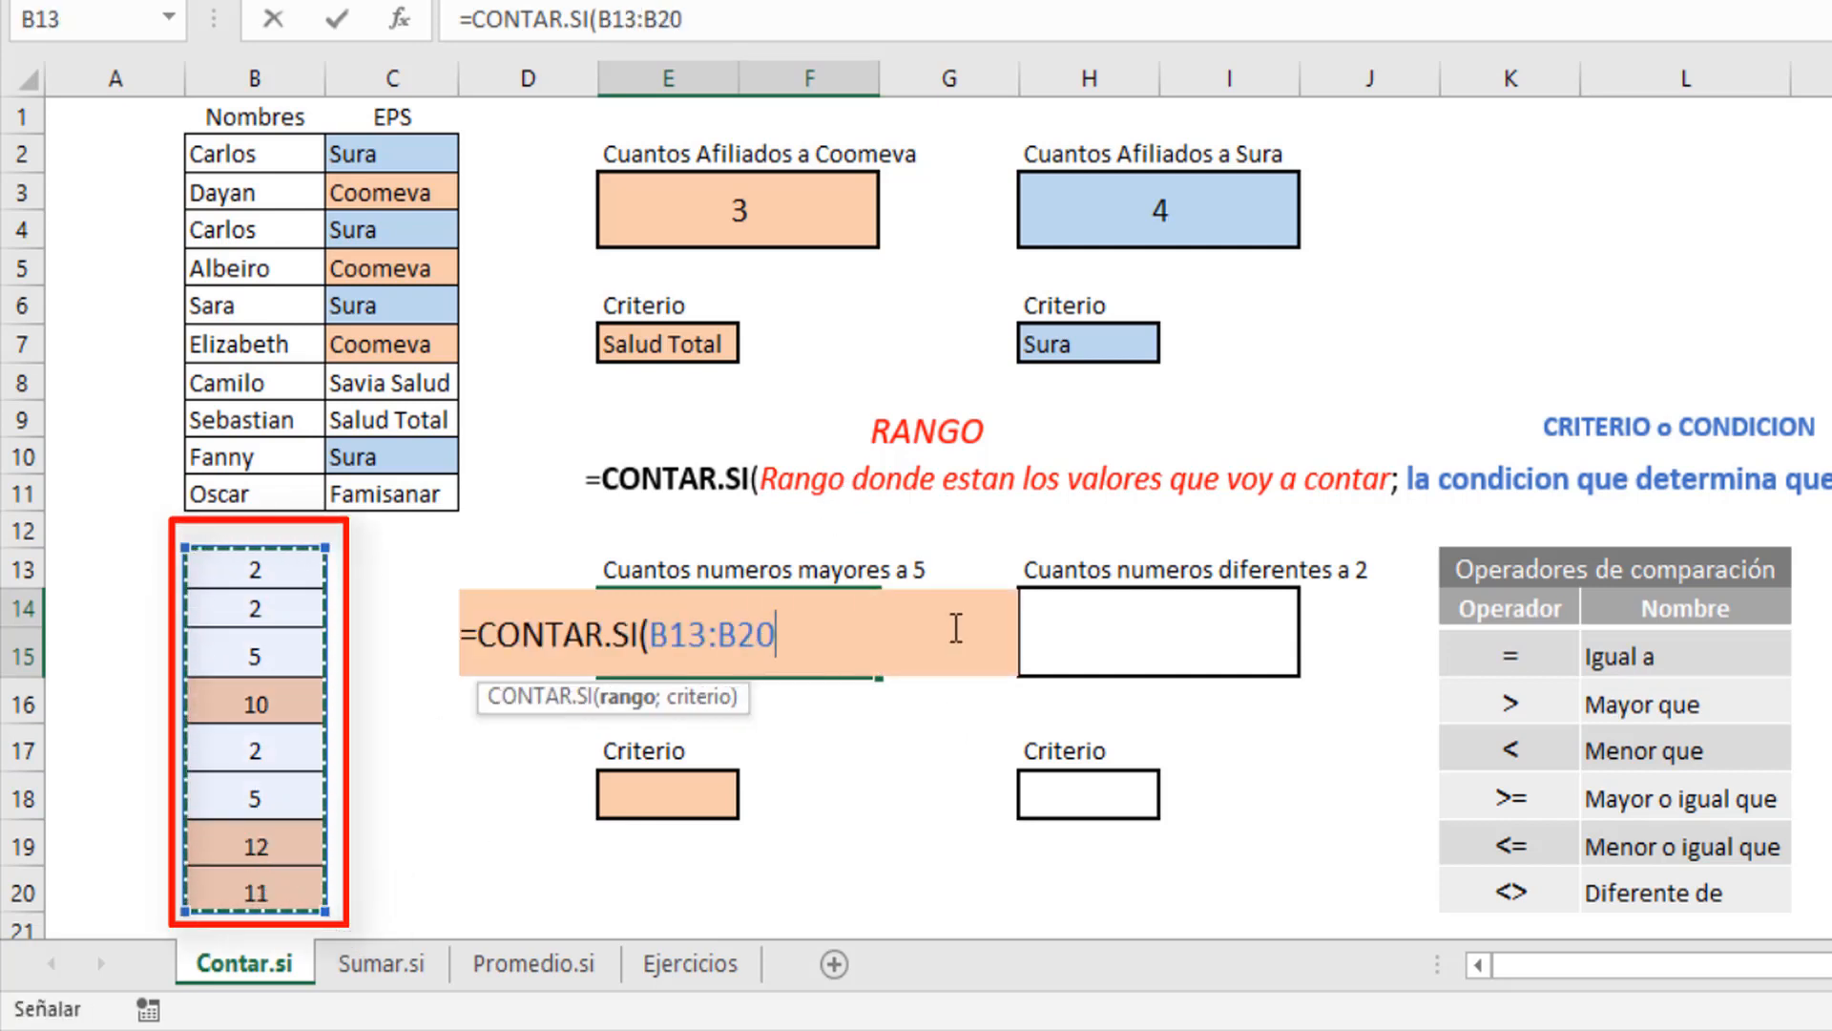
type(";")
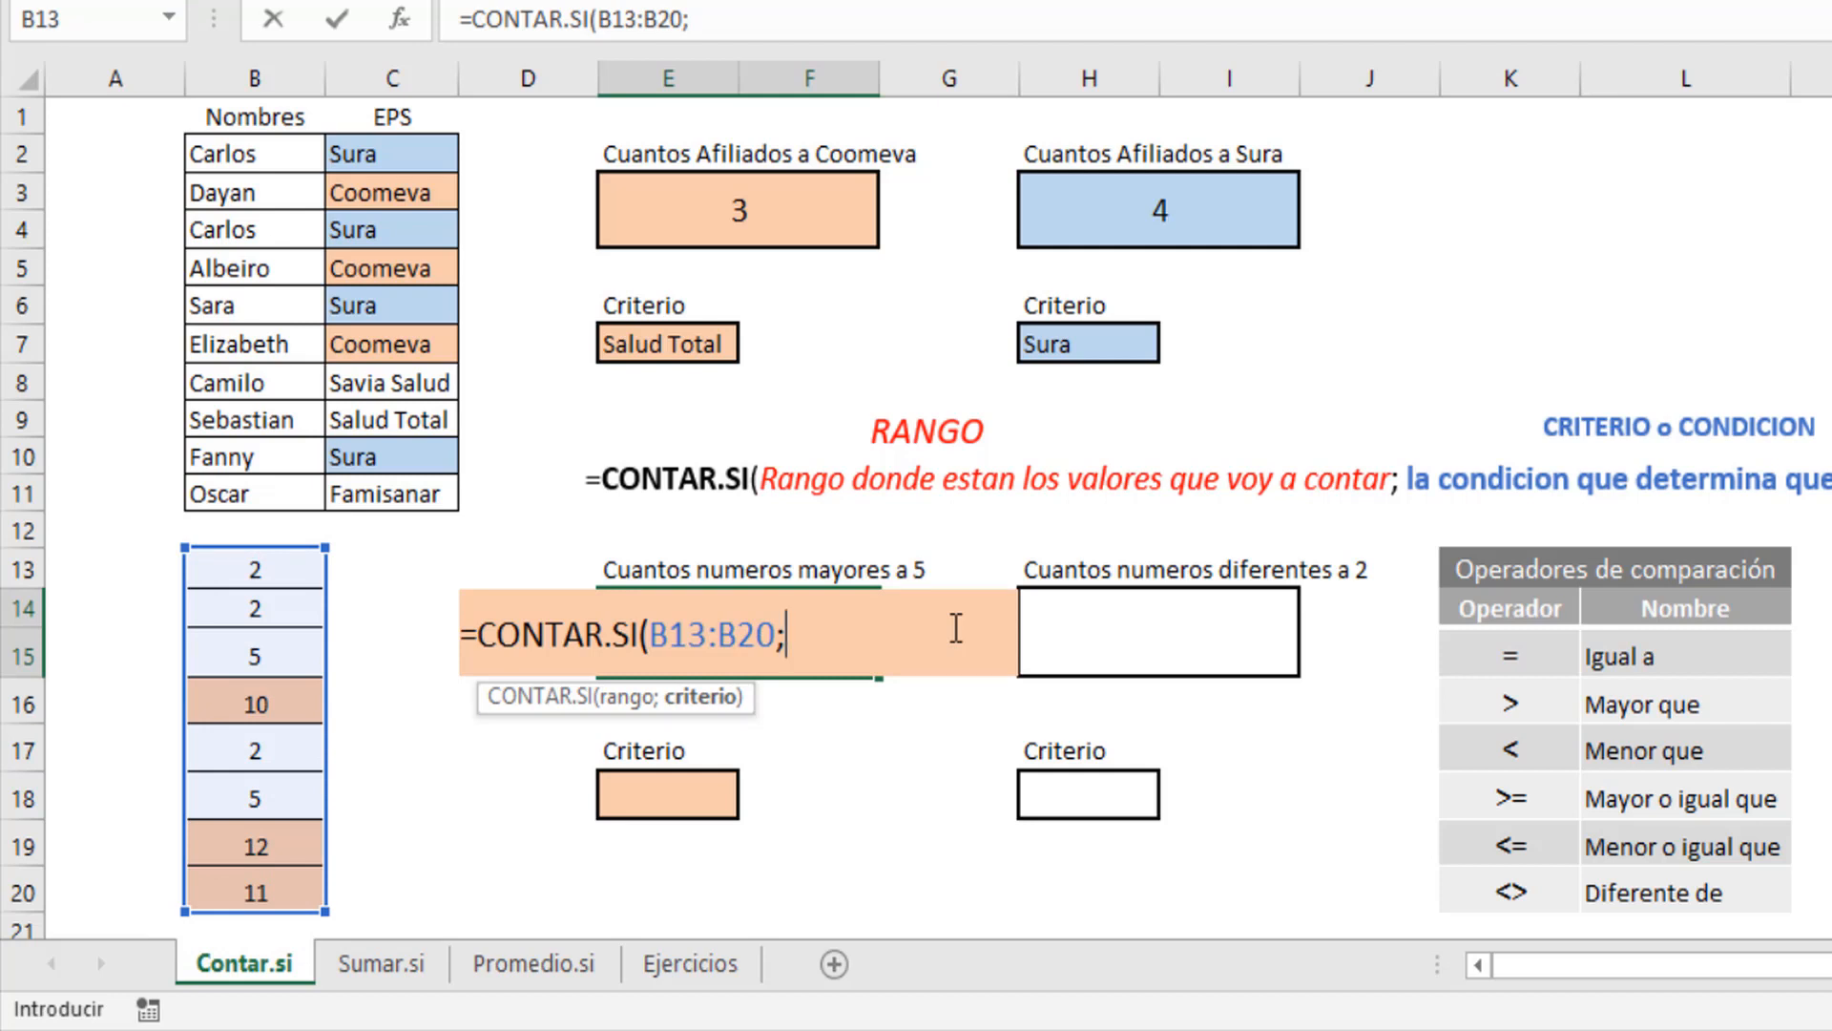
Try writing the criterion in words as MAYORES A5 in the E14 formula, and remove it
type("MA")
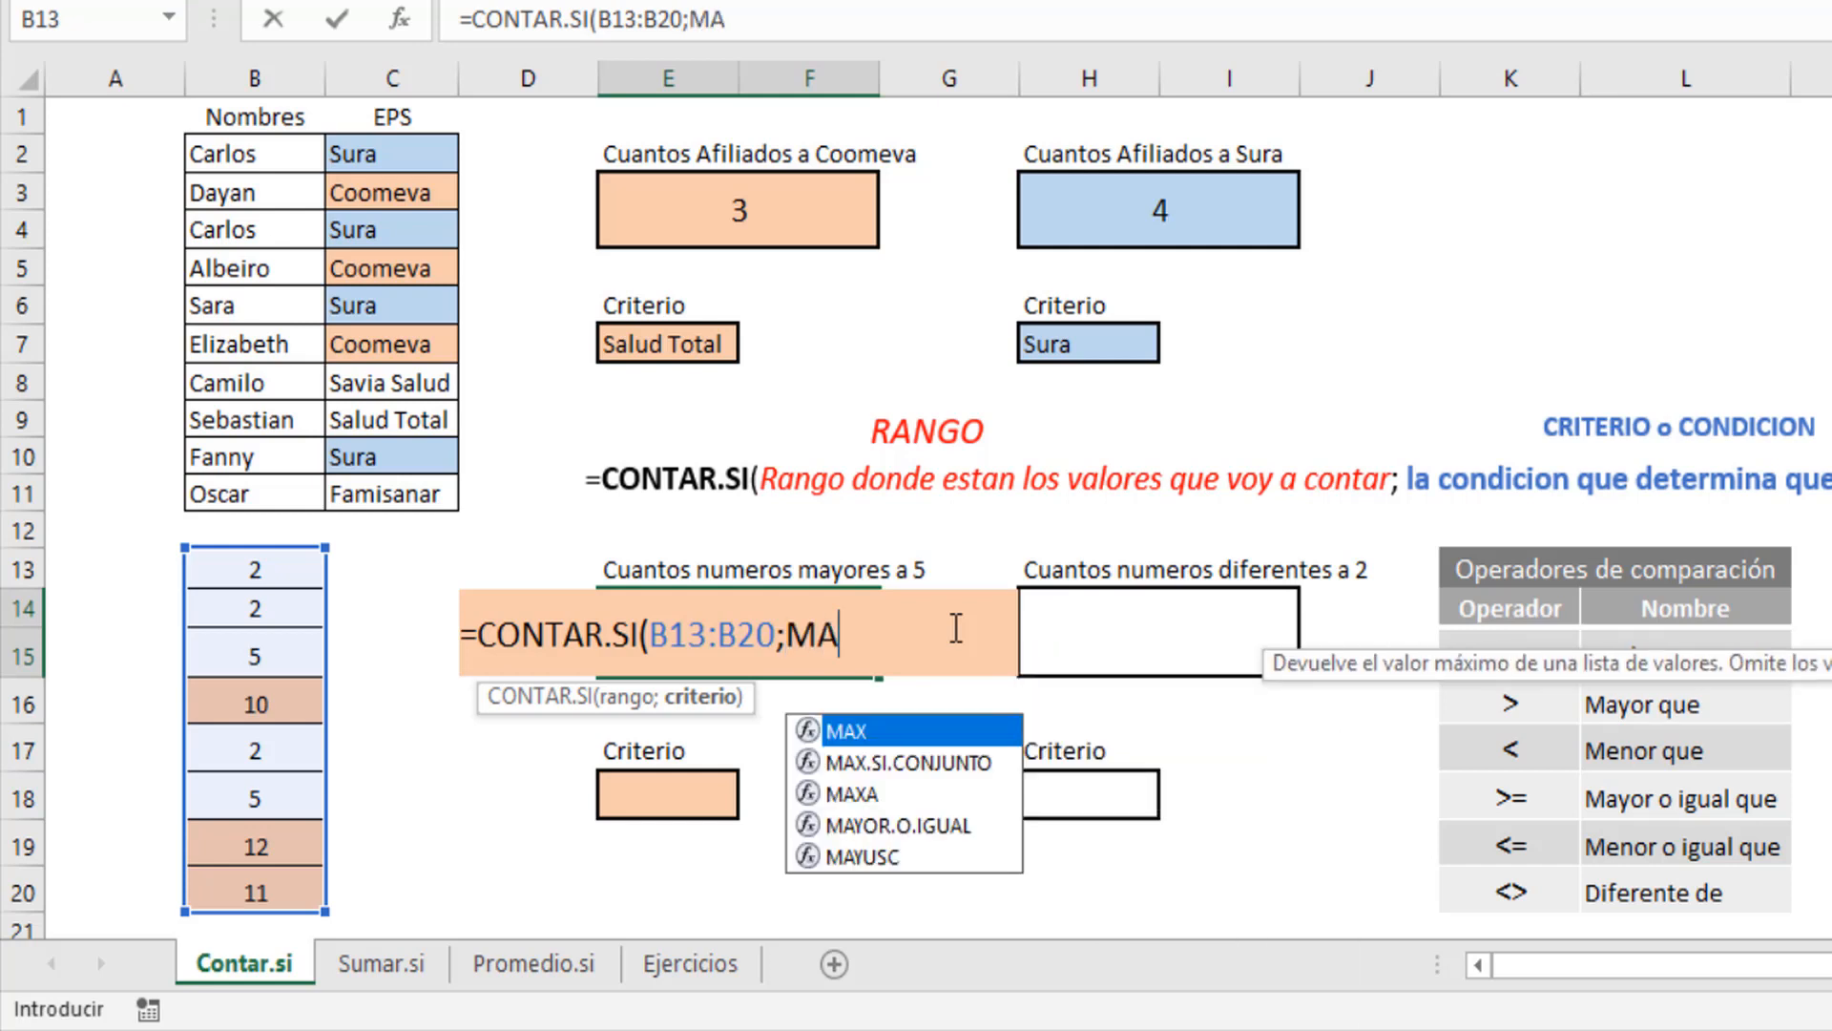
type("YORES A%")
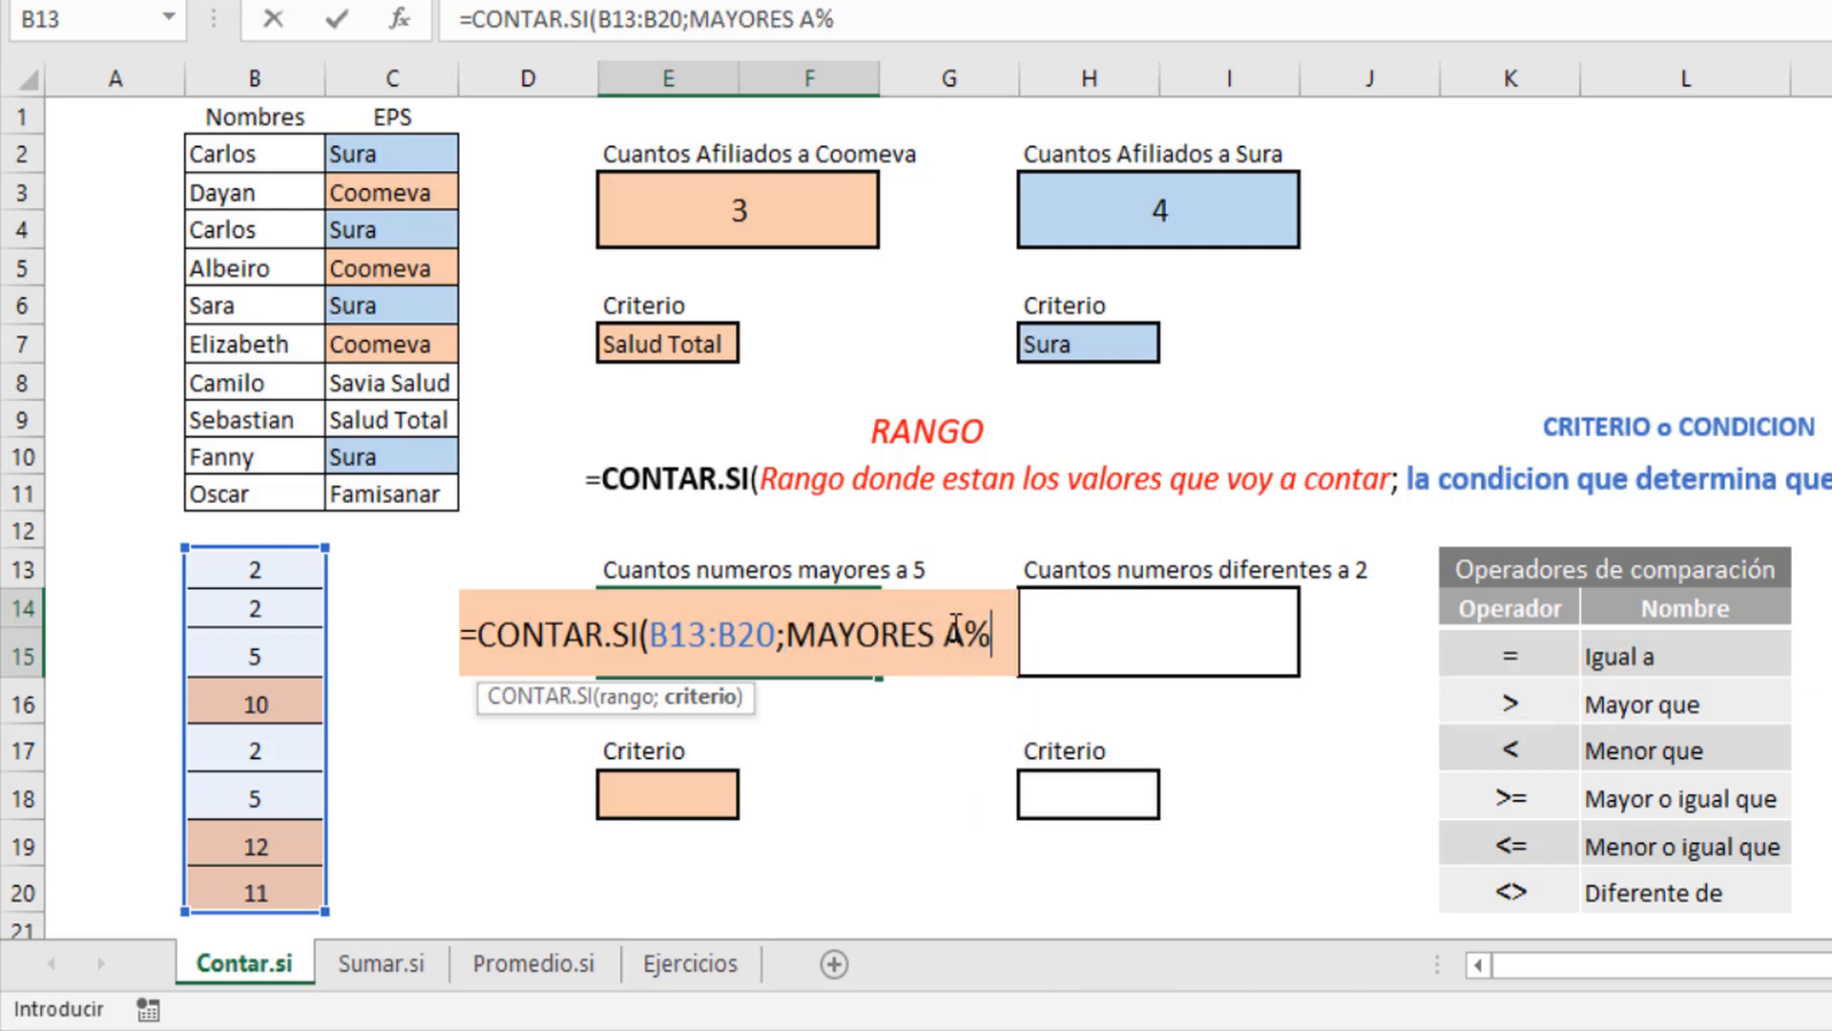
key("BackSpace")
type("5")
key("BackSpace")
key("BackSpace")
key("BackSpace")
key("BackSpace")
key("BackSpace")
key("BackSpace")
key("BackSpace")
key("BackSpace")
key("BackSpace")
key("BackSpace")
key("BackSpace")
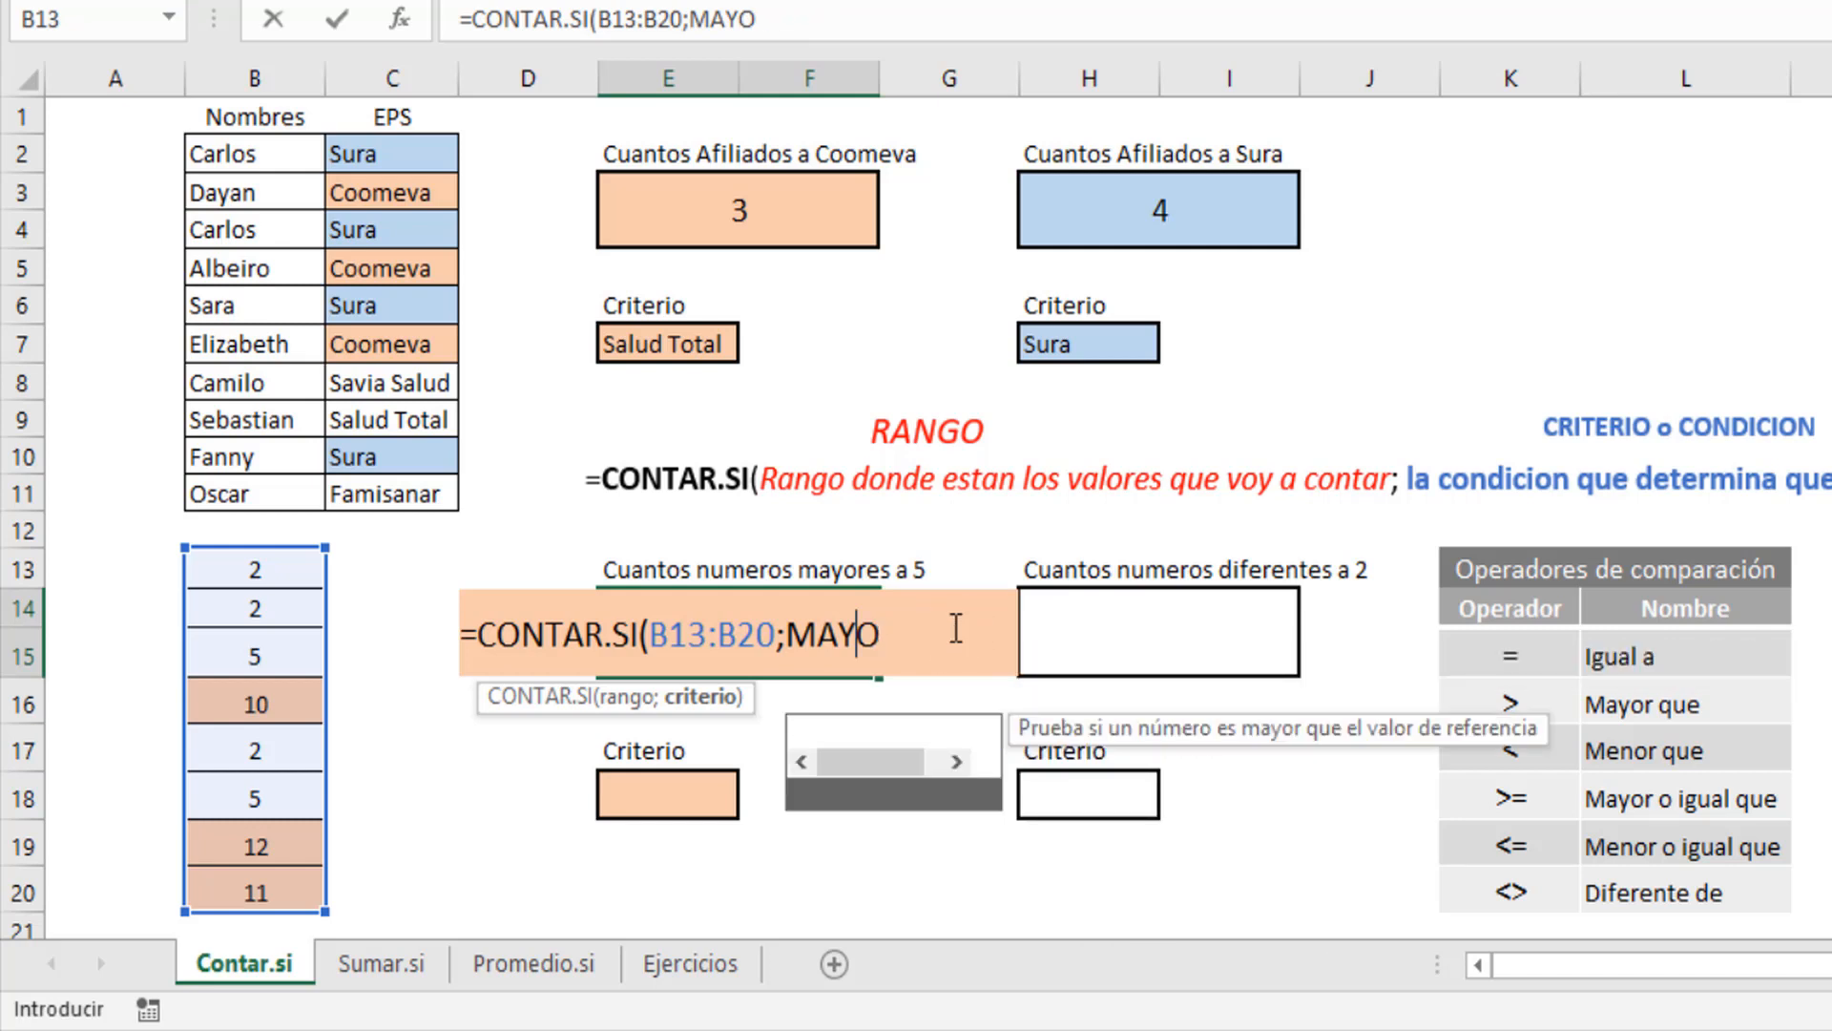
Try to complete the E14 formula as =CONTAR.SI(B13:B20;>5), with the criterion unquoted
type(">")
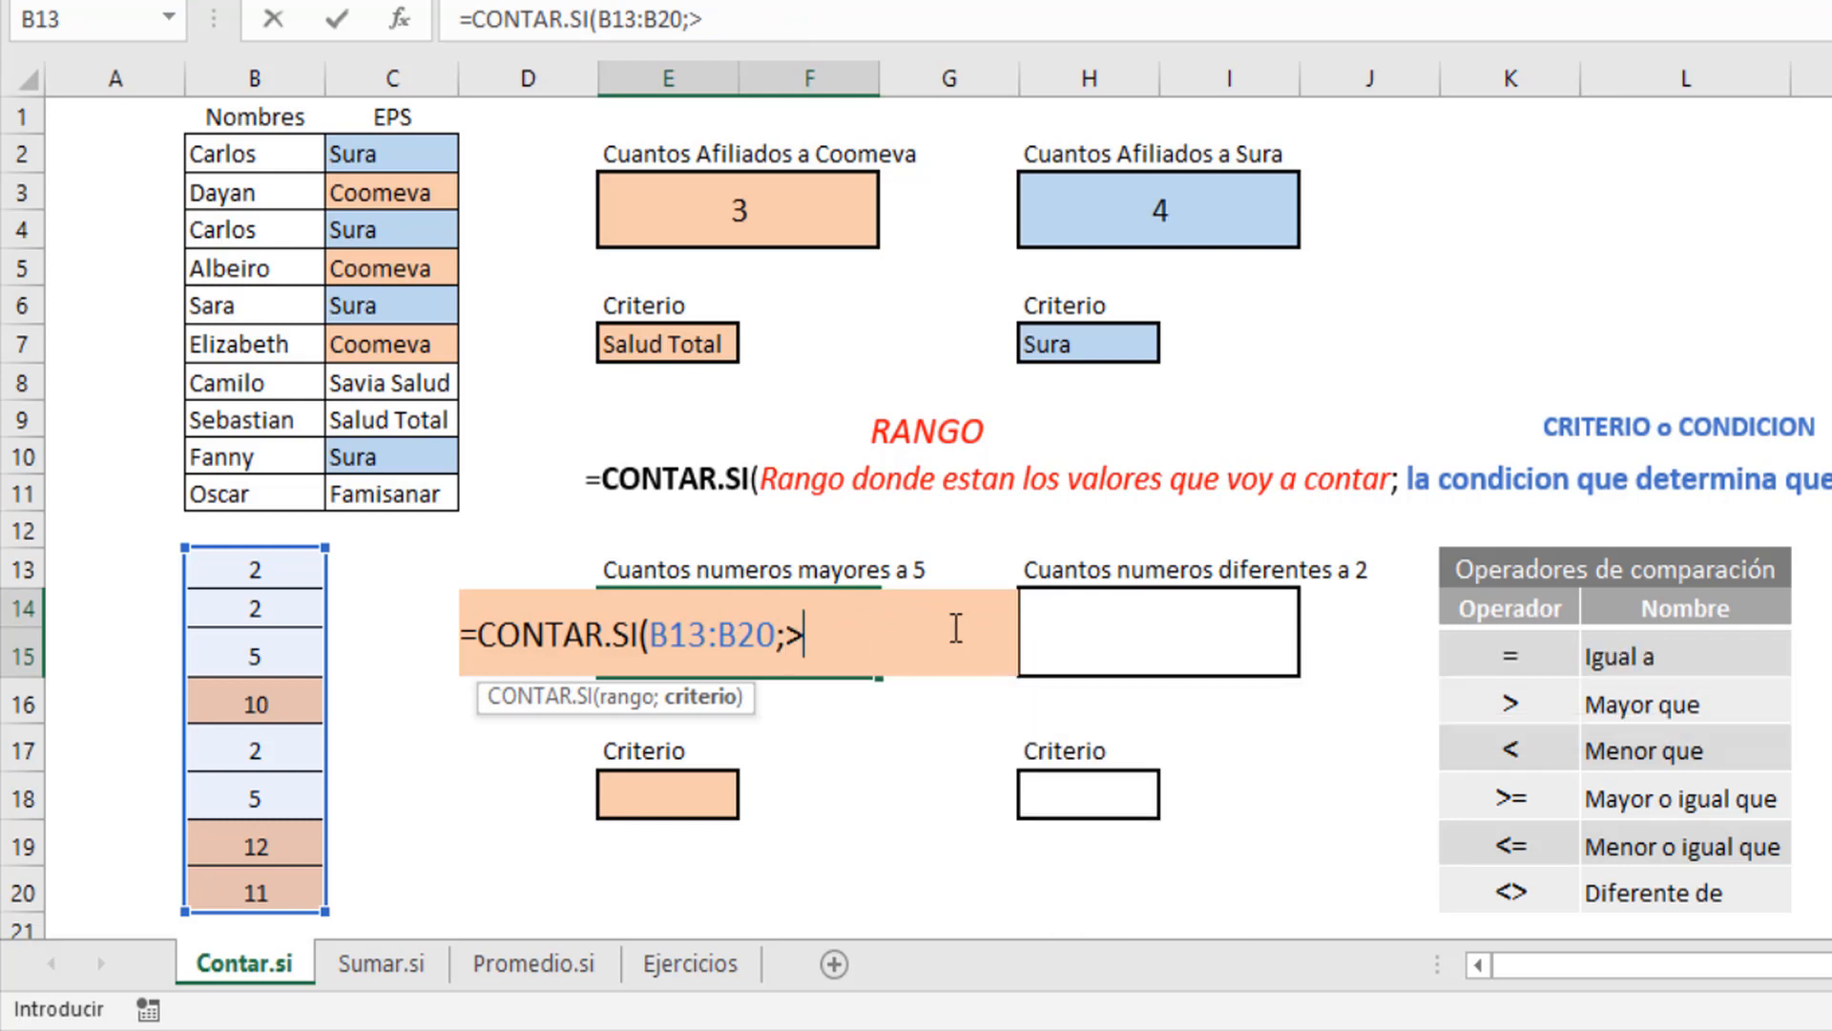
type("5")
left_click(614, 622)
double_click(668, 620)
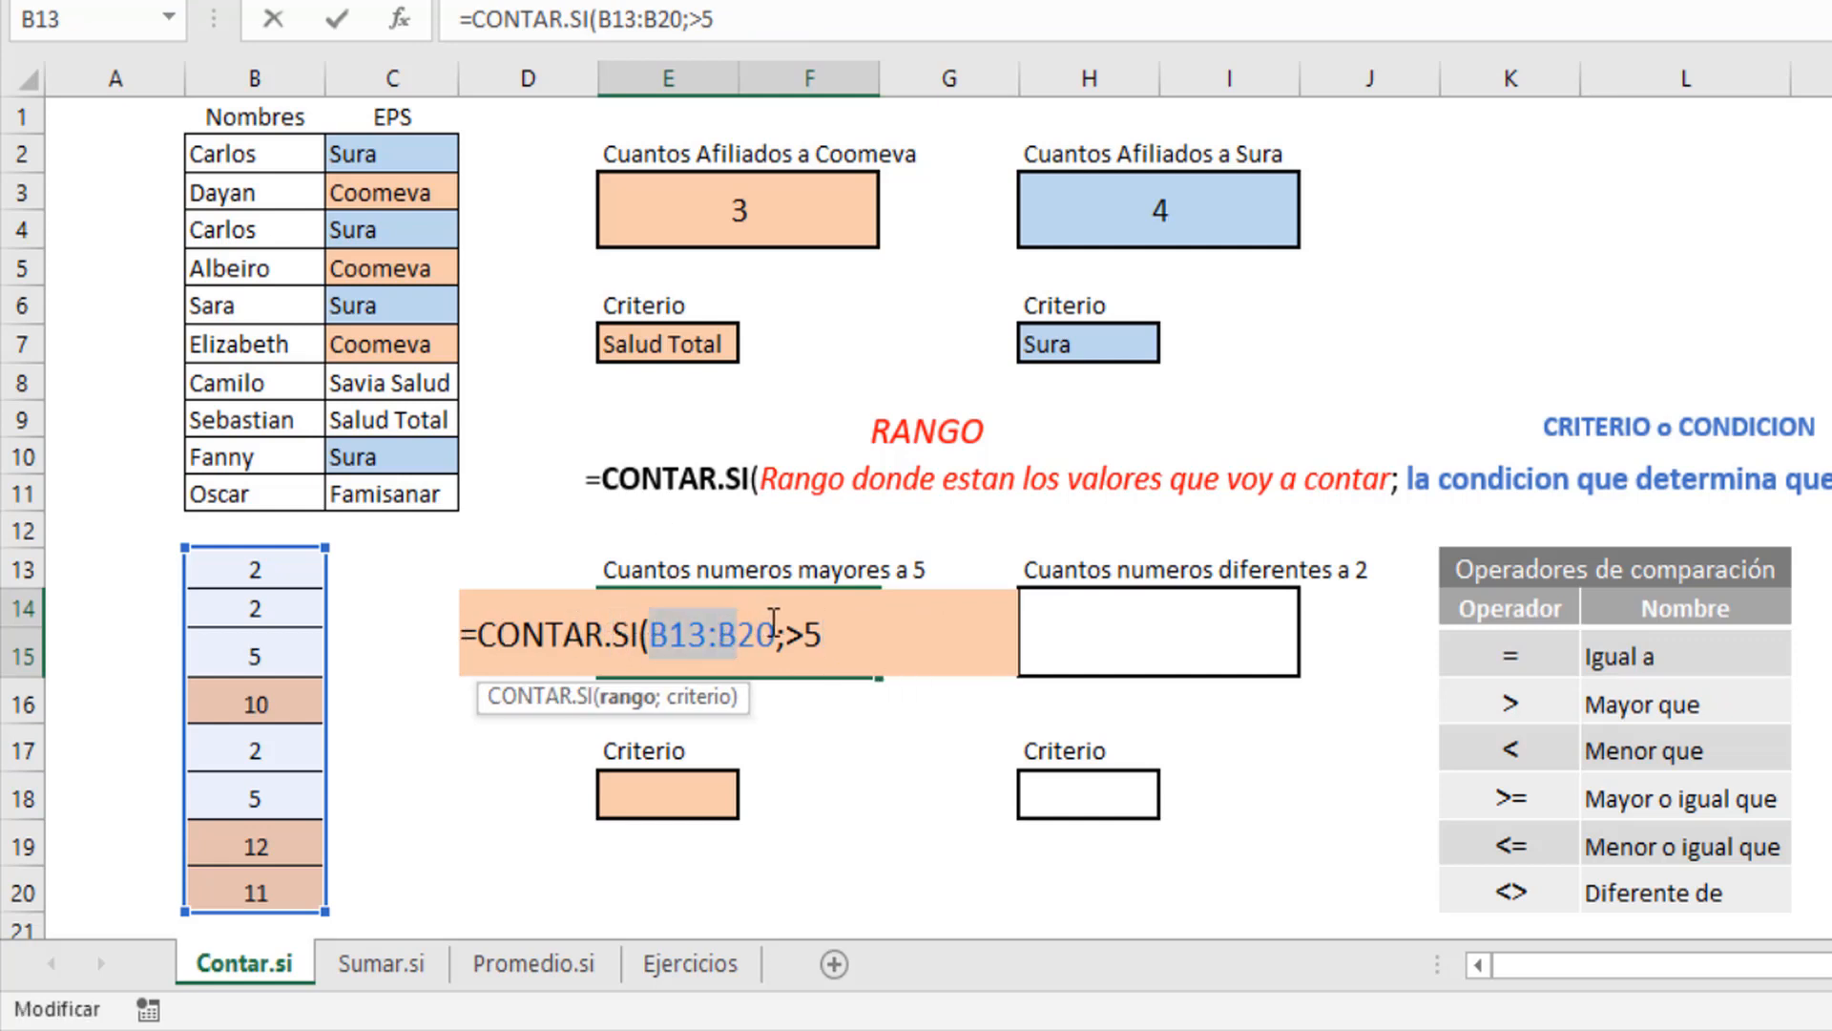
left_click_drag(784, 625, 807, 625)
left_click(819, 625)
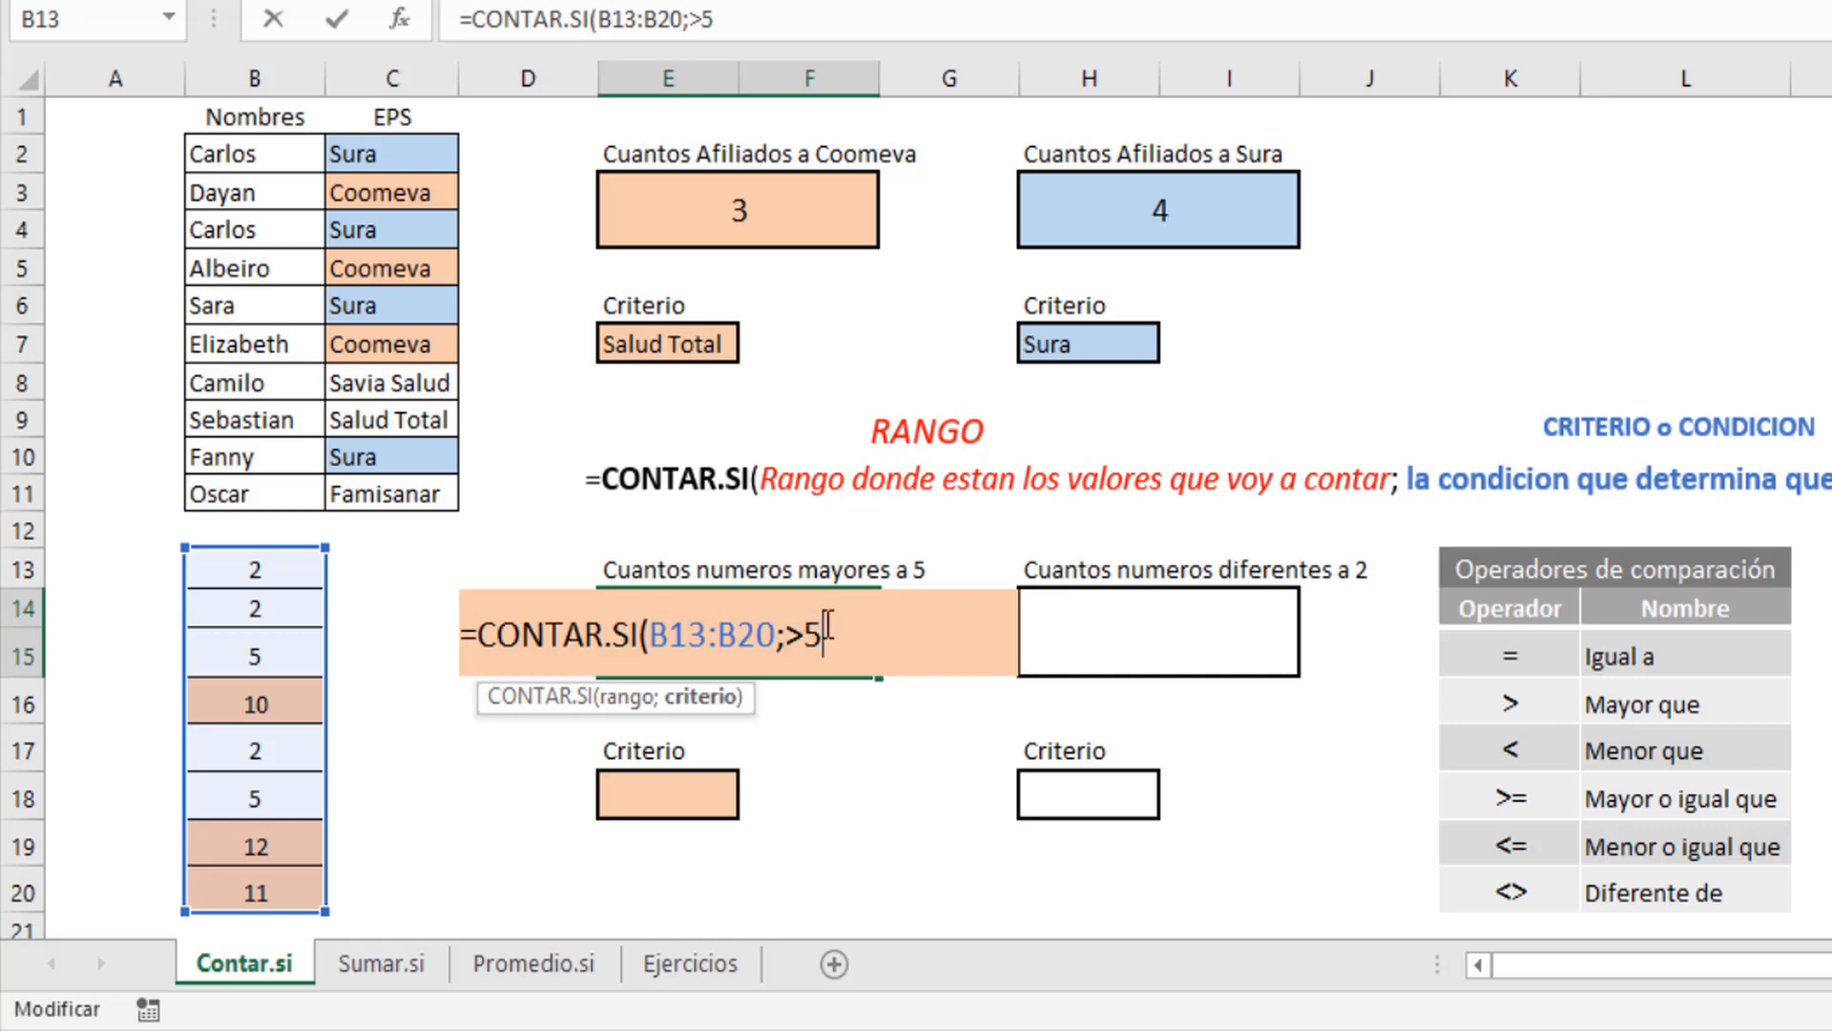
type(")")
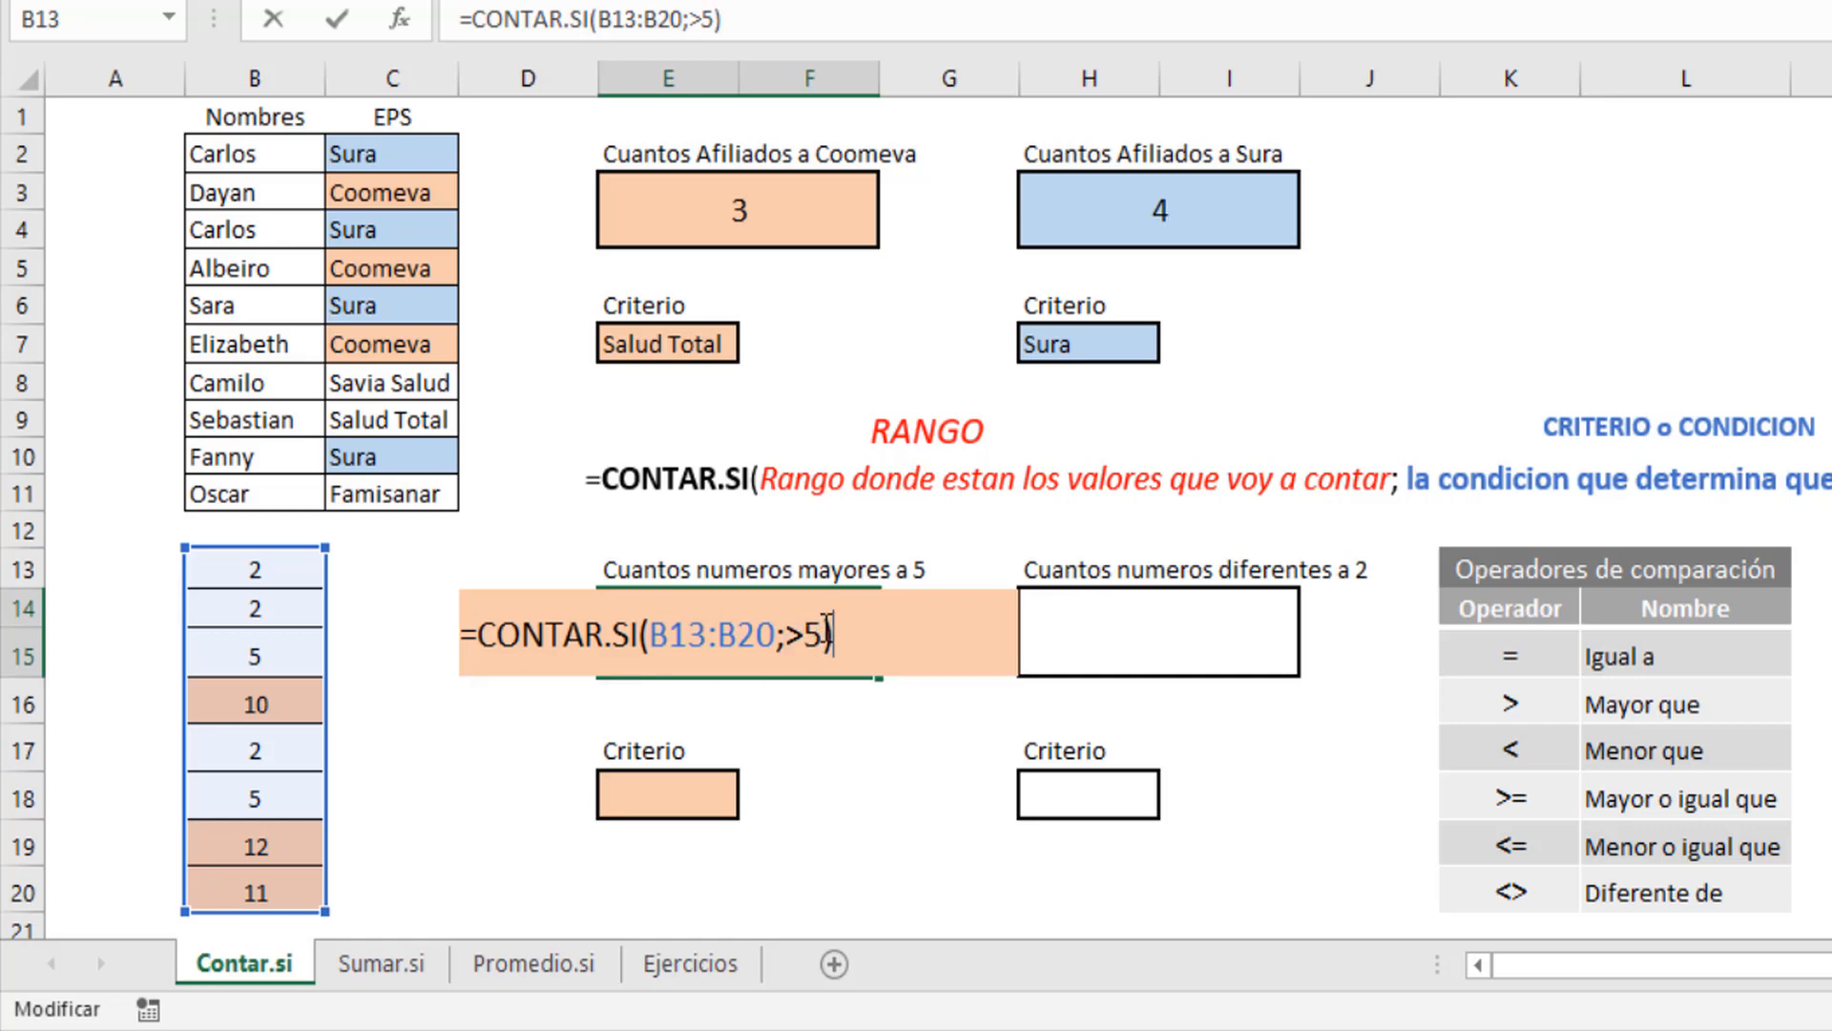
key("Return")
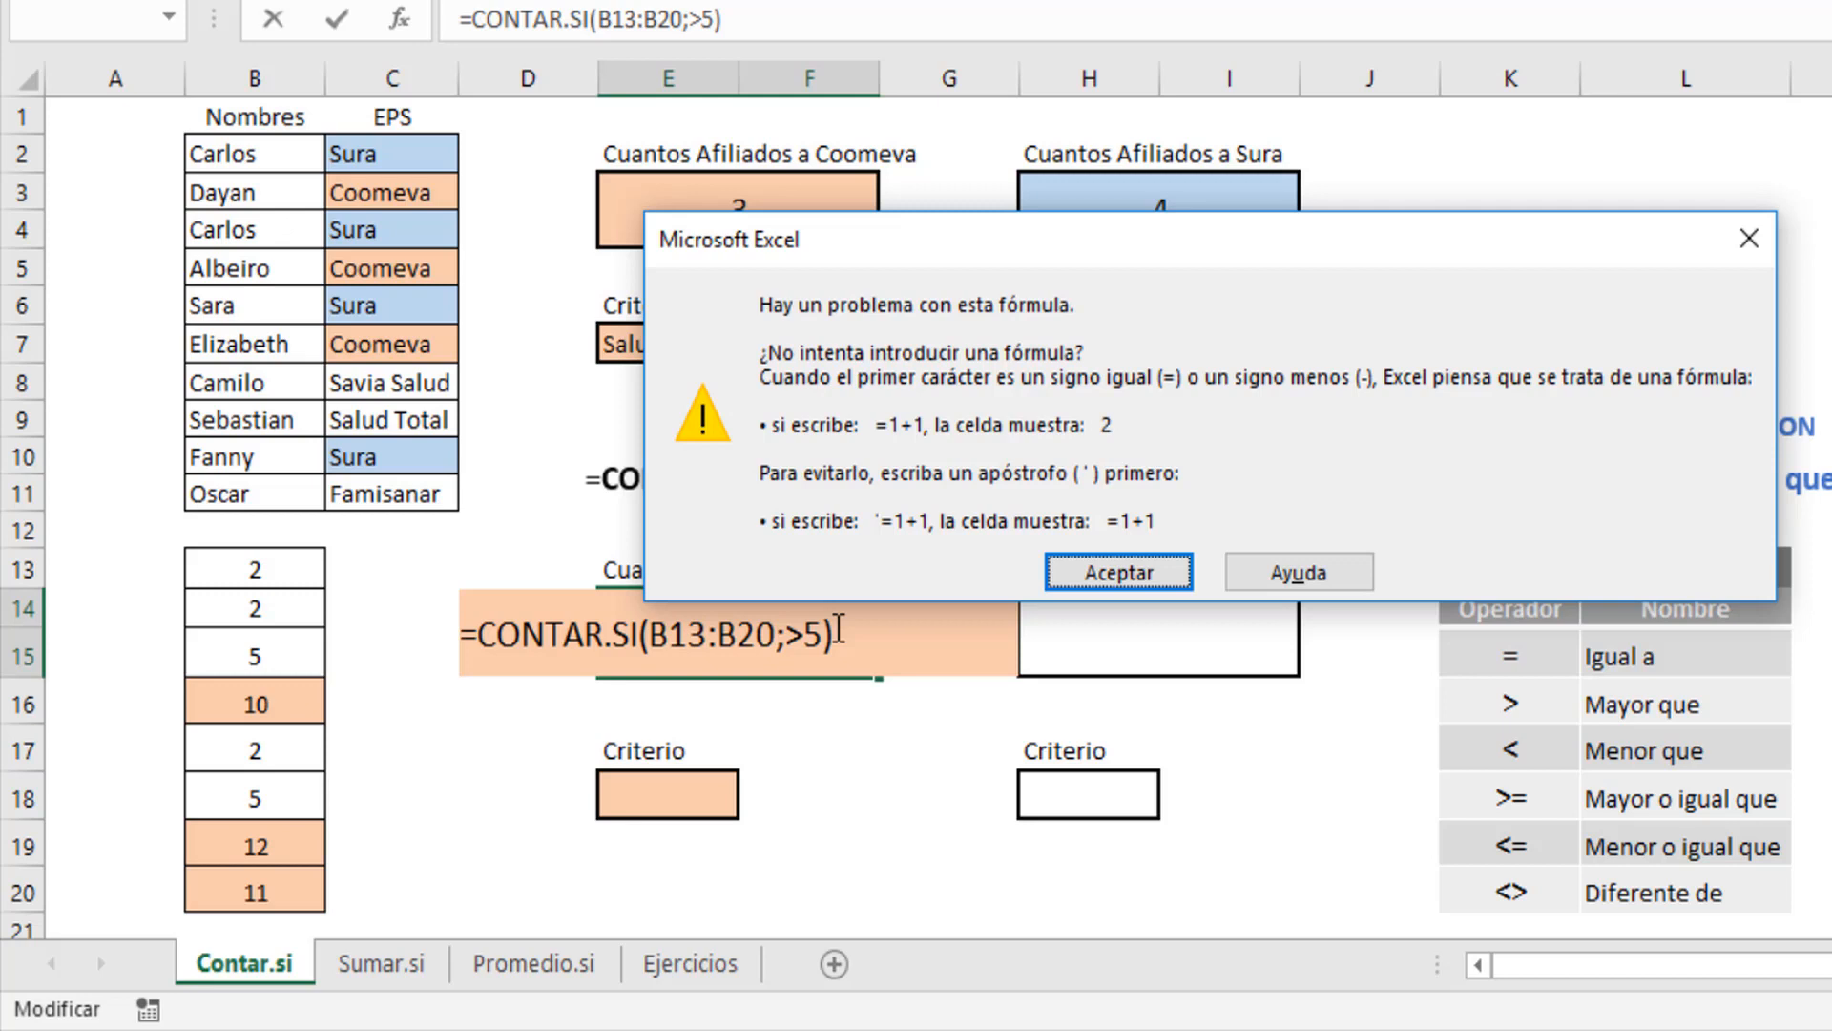
left_click(1117, 574)
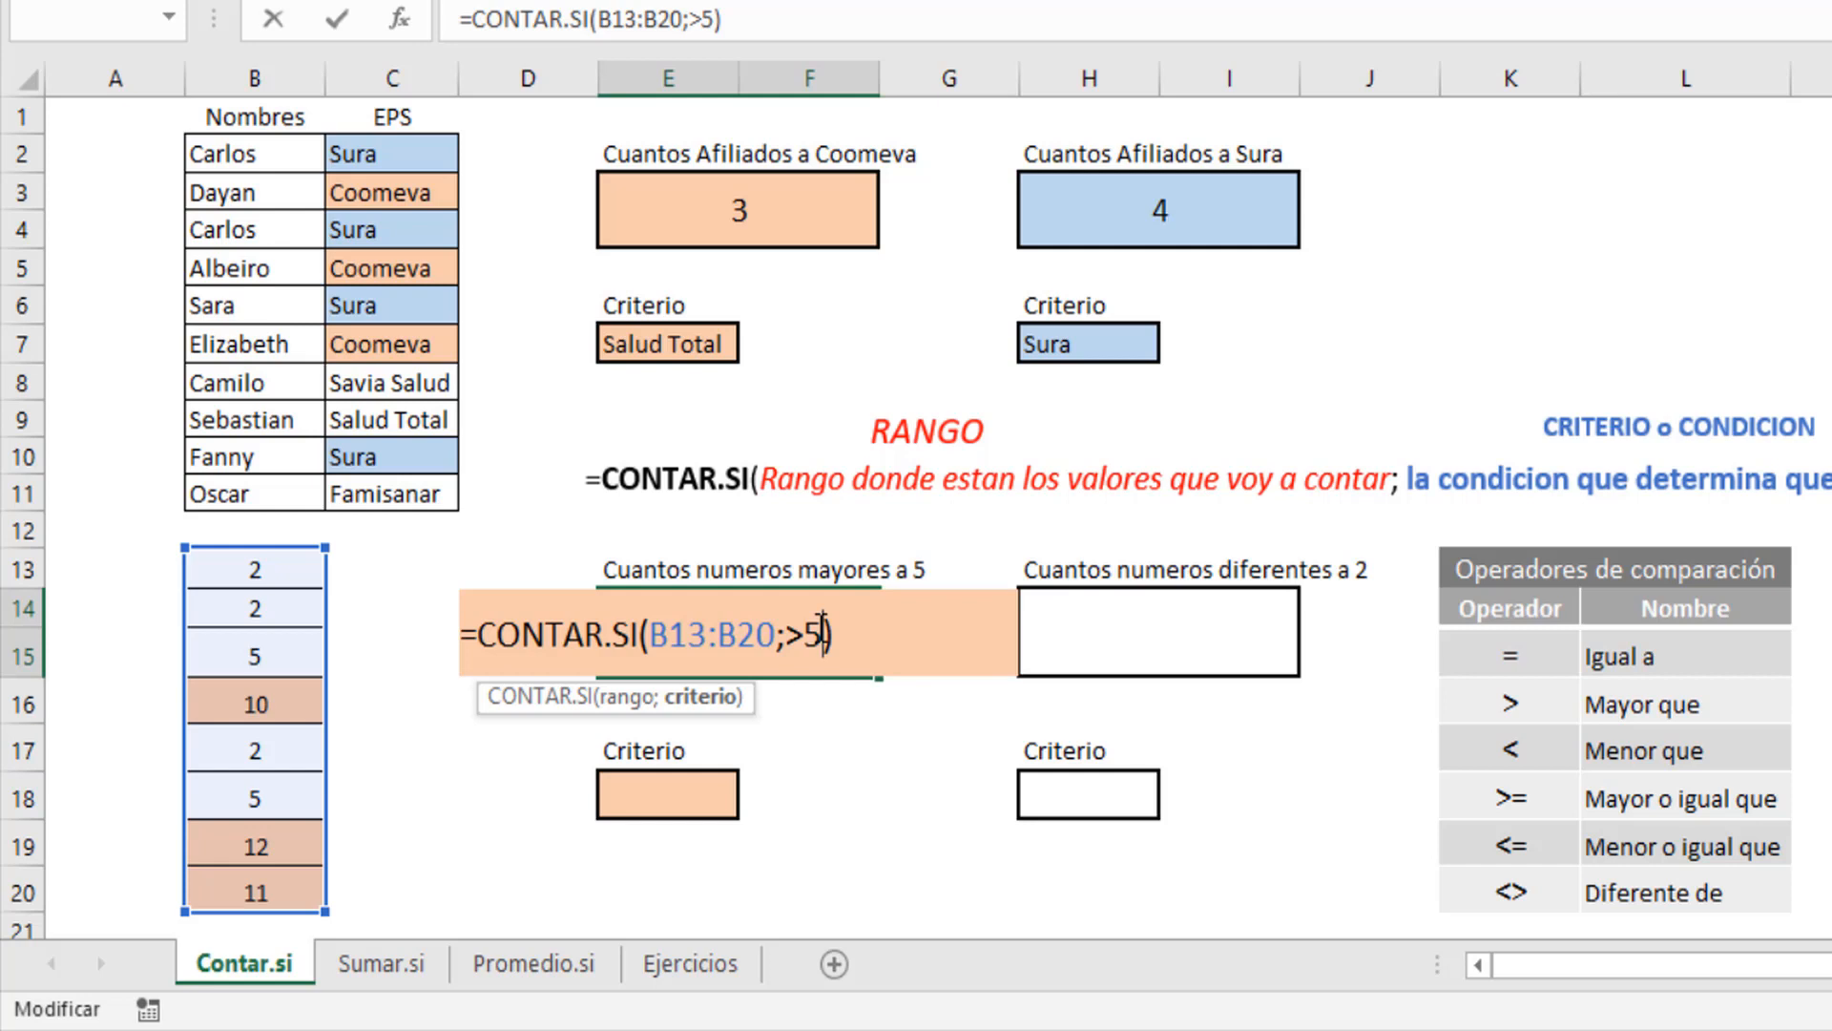
Try the E14 formula as =CONTAR.SI(B13:B20;5) and compare its count with the fives in B15 and B18
key("Left")
key("Left")
key("BackSpace")
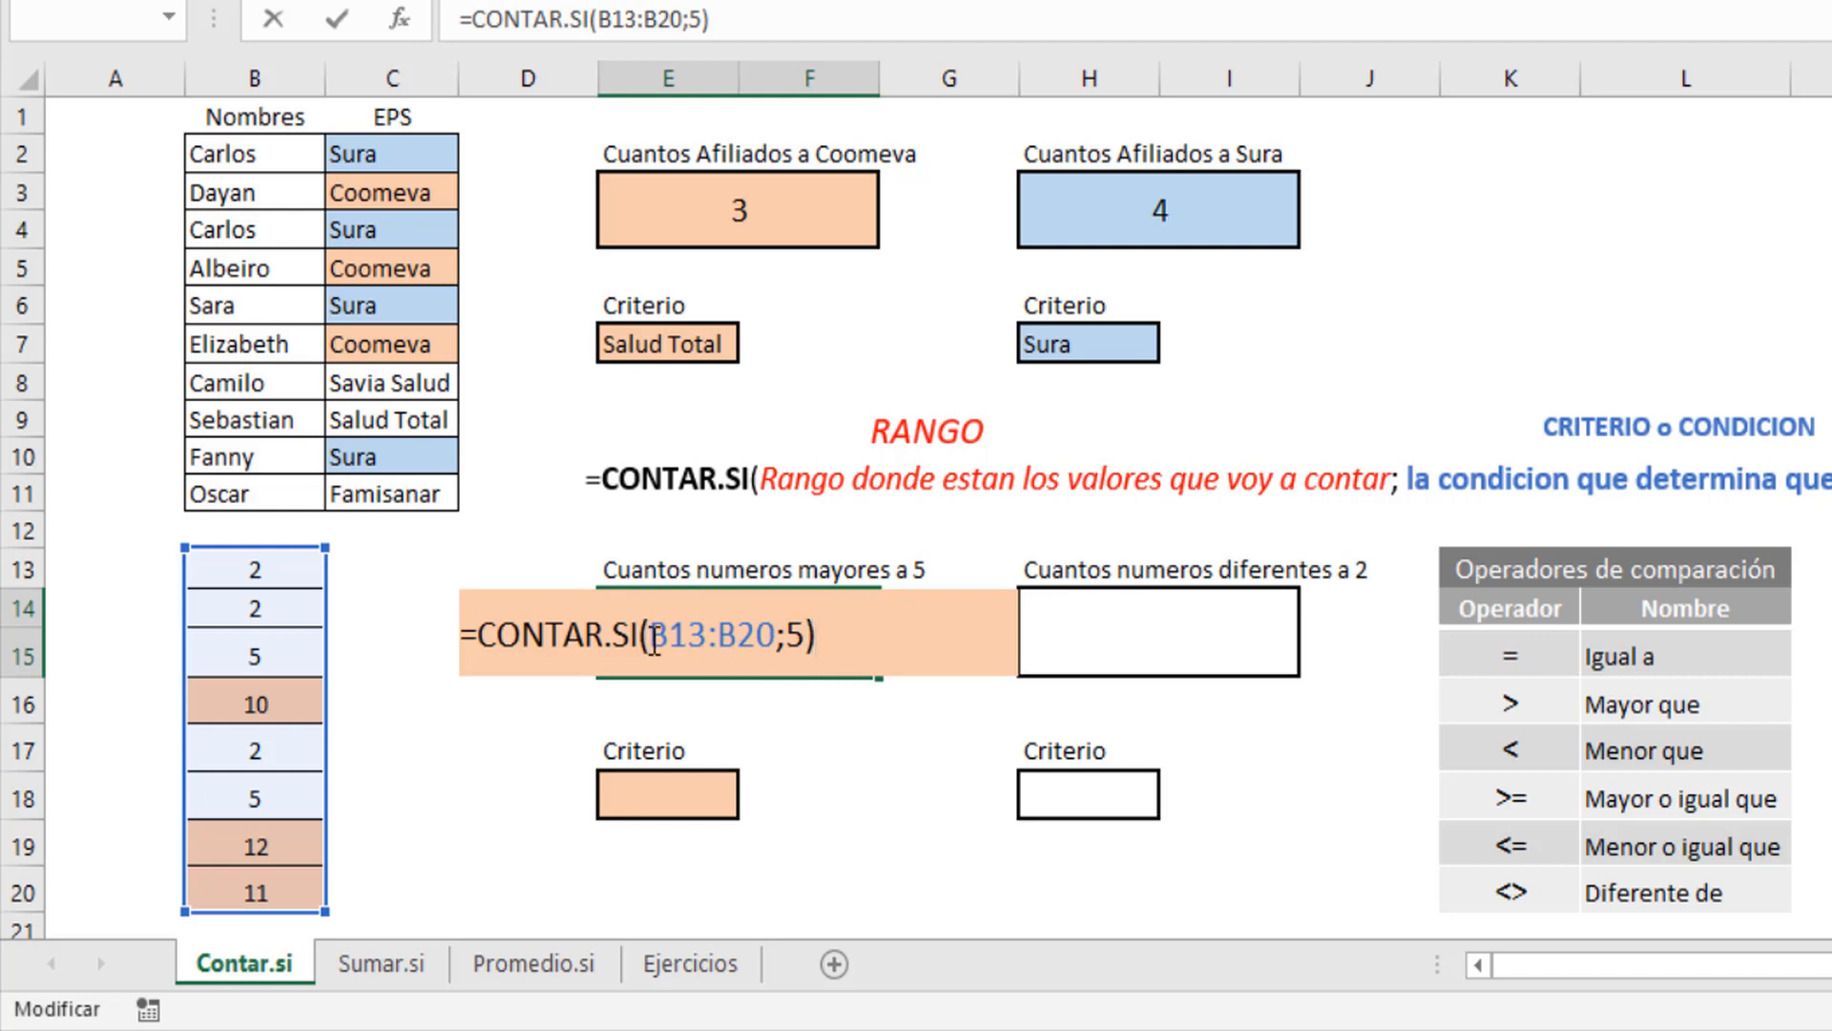
left_click_drag(651, 635, 767, 635)
left_click(804, 632)
left_click(825, 631)
key("Return")
left_click(825, 626)
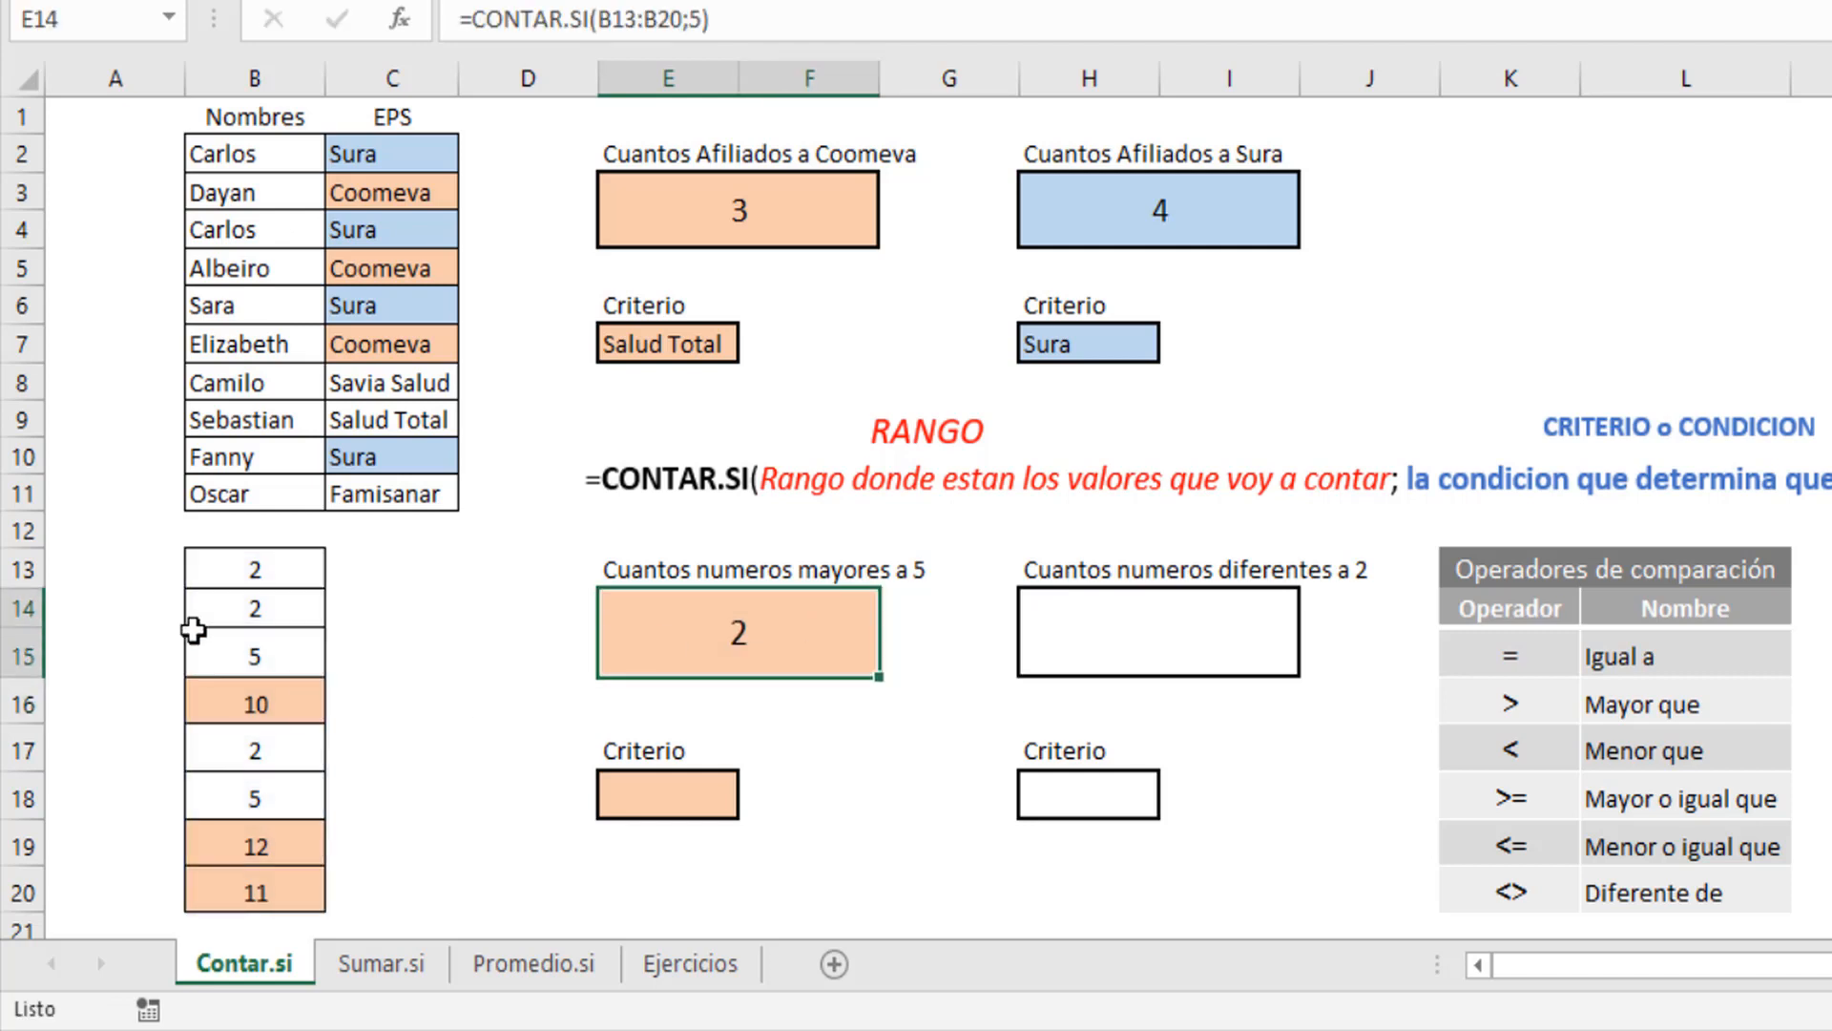
left_click(274, 635)
left_click(284, 794, "ctrl")
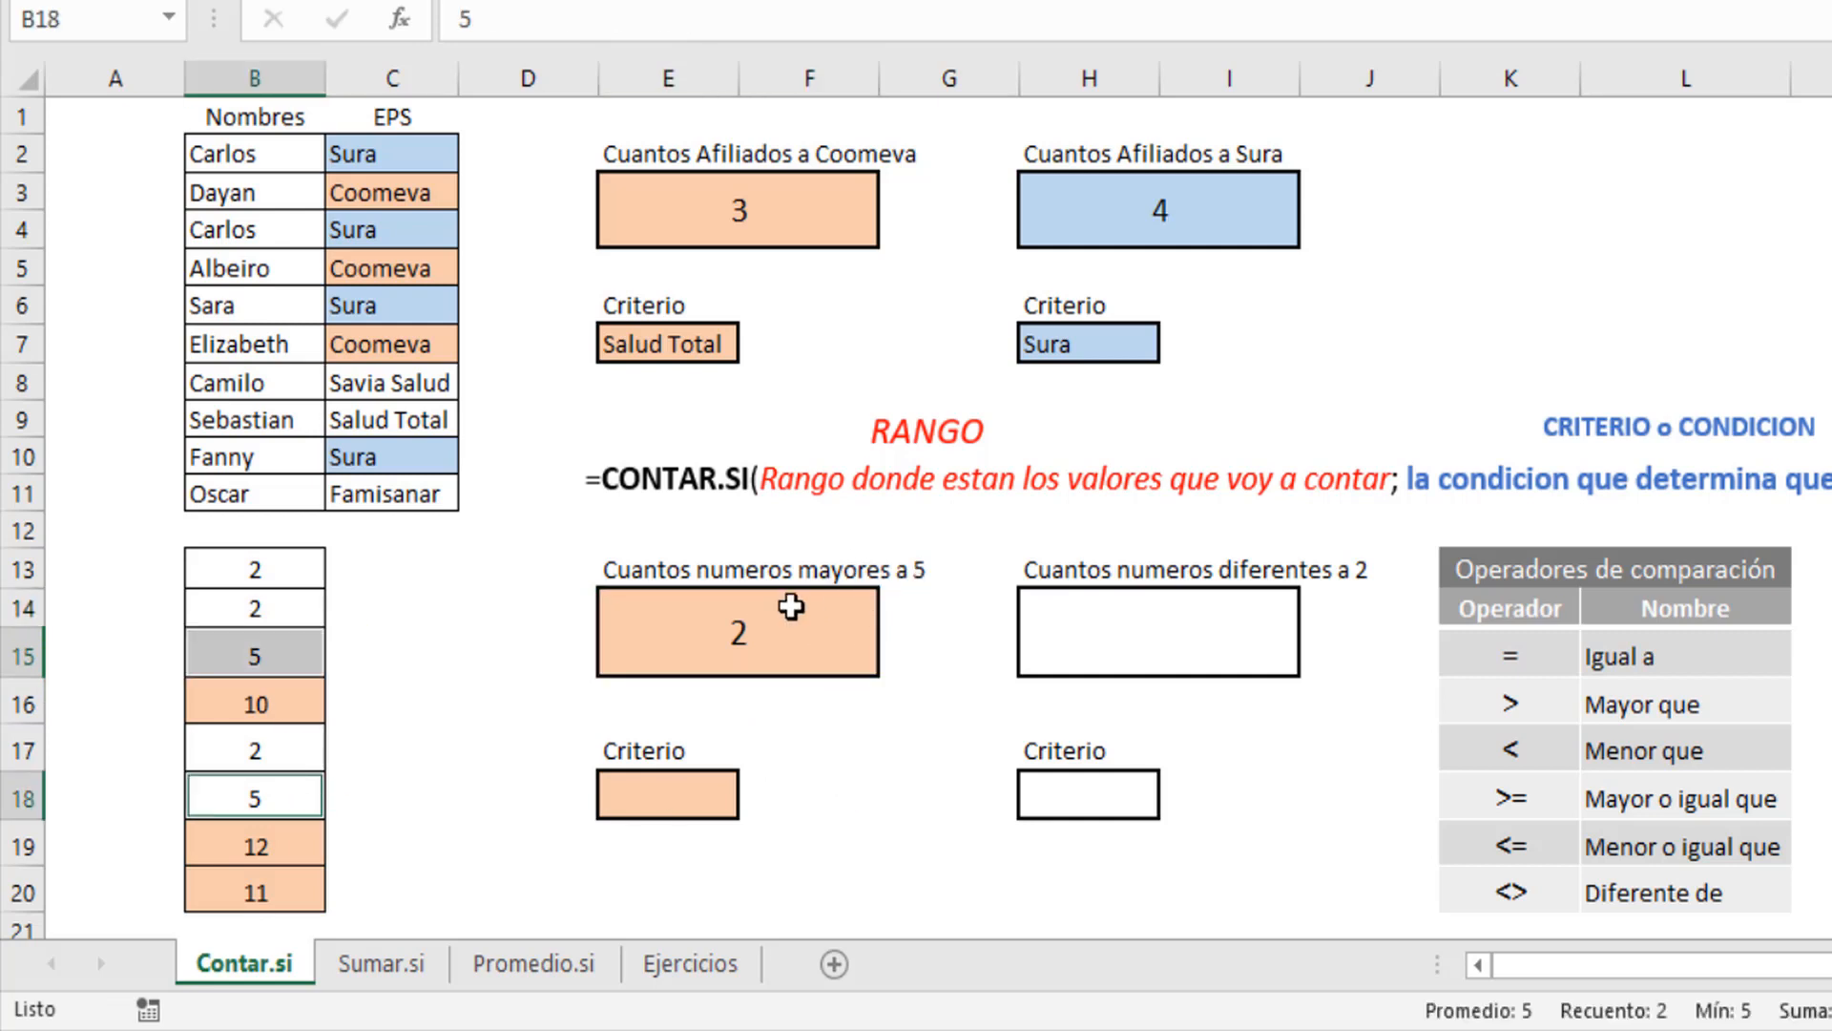
Put the greater-than criterion in quotation marks so the E14 formula reads =CONTAR.SI(B13:B20;">5")
double_click(769, 633)
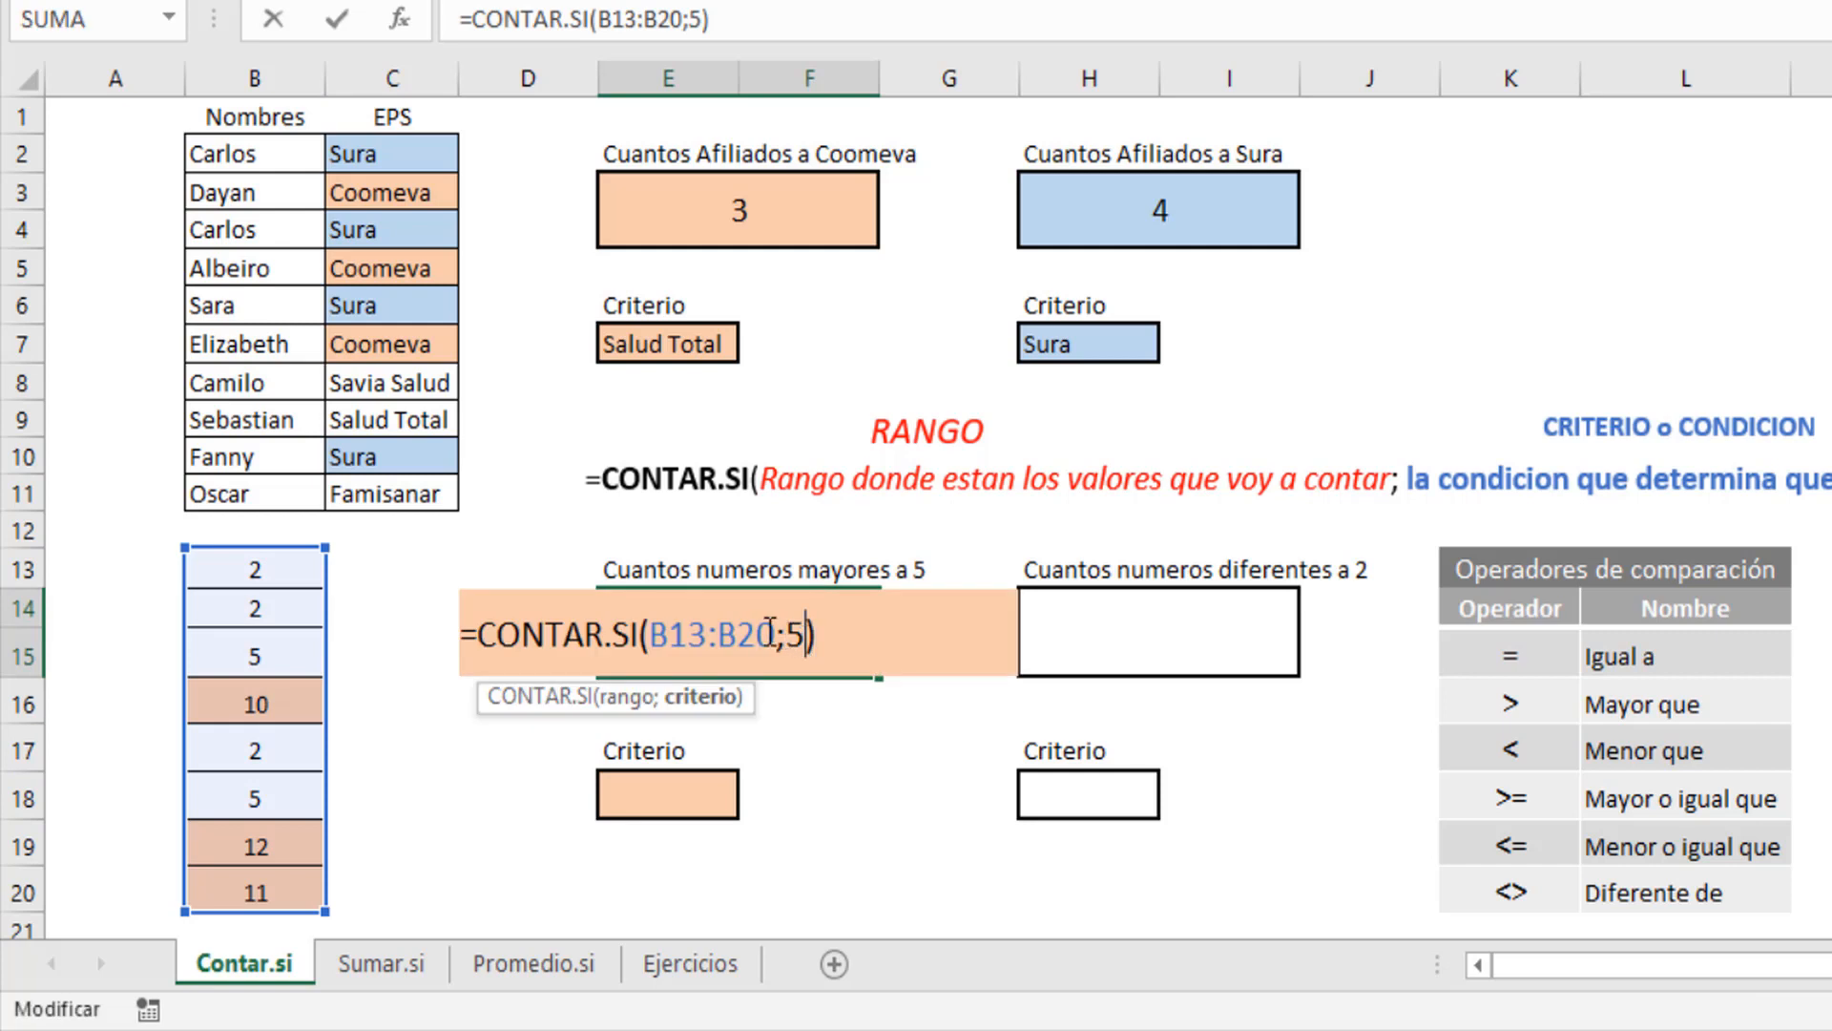
left_click(788, 635)
type(">")
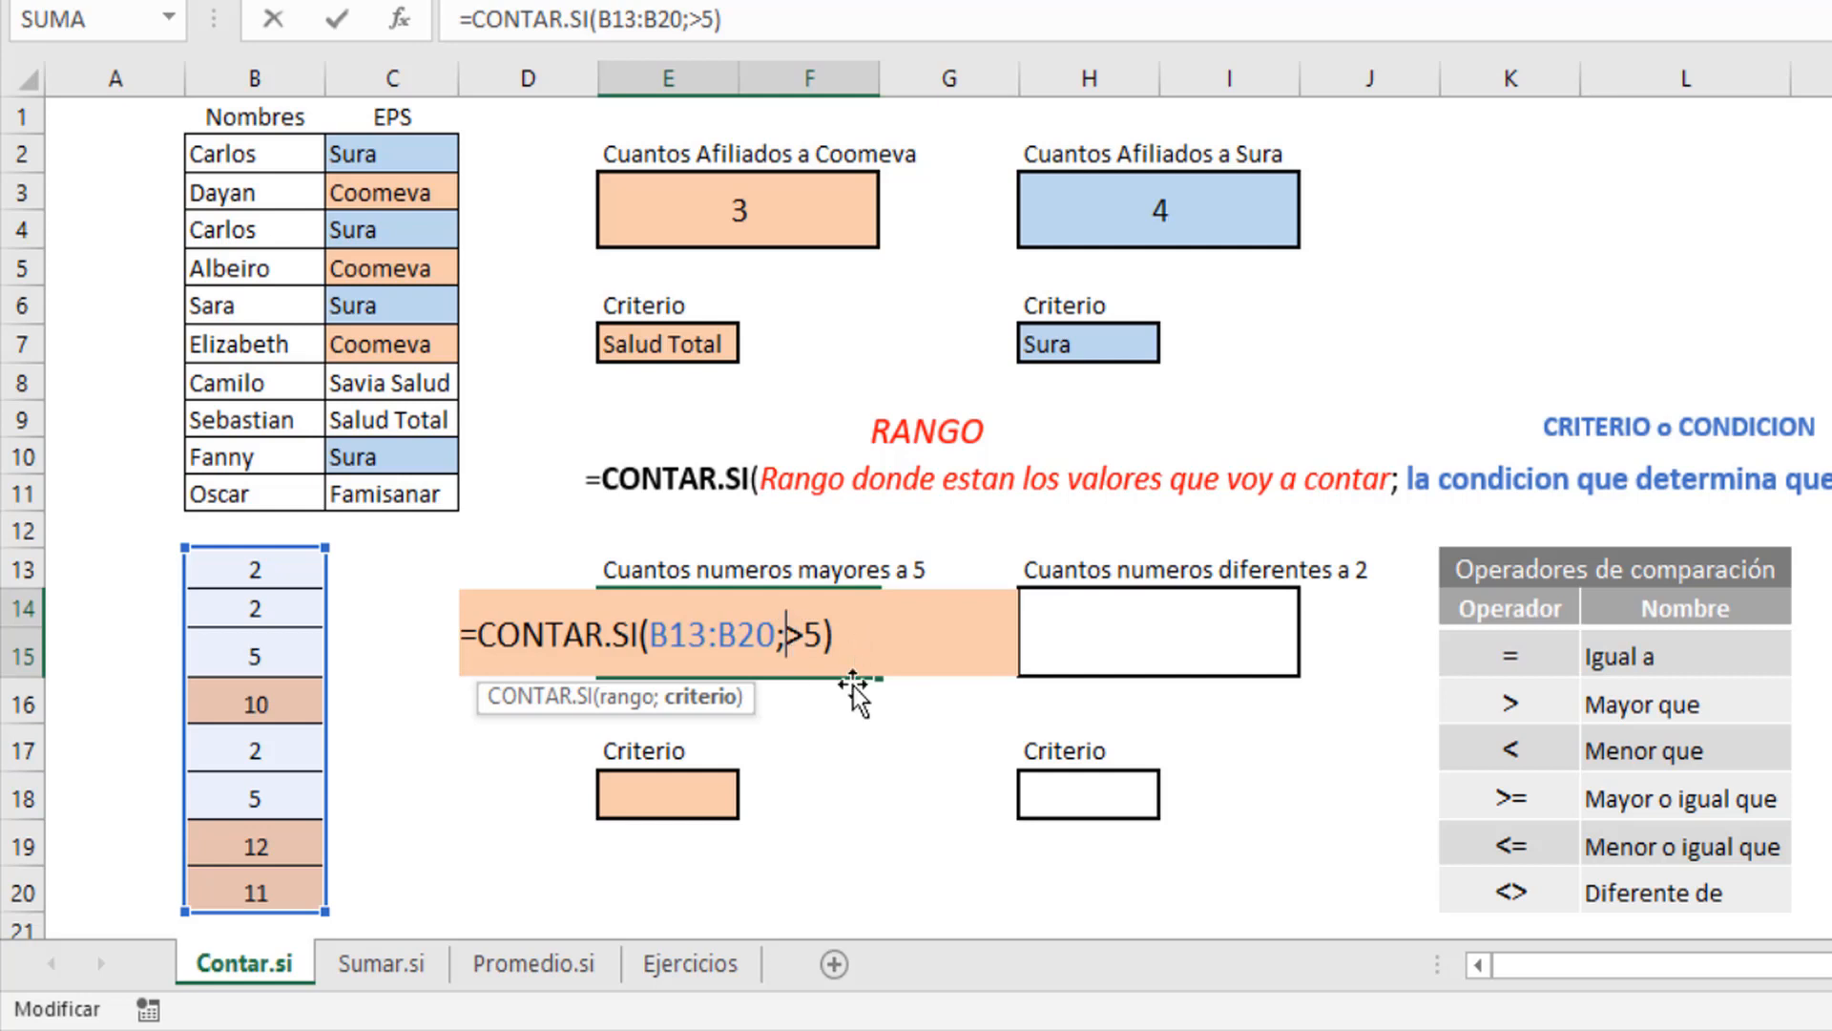
type("\">5")
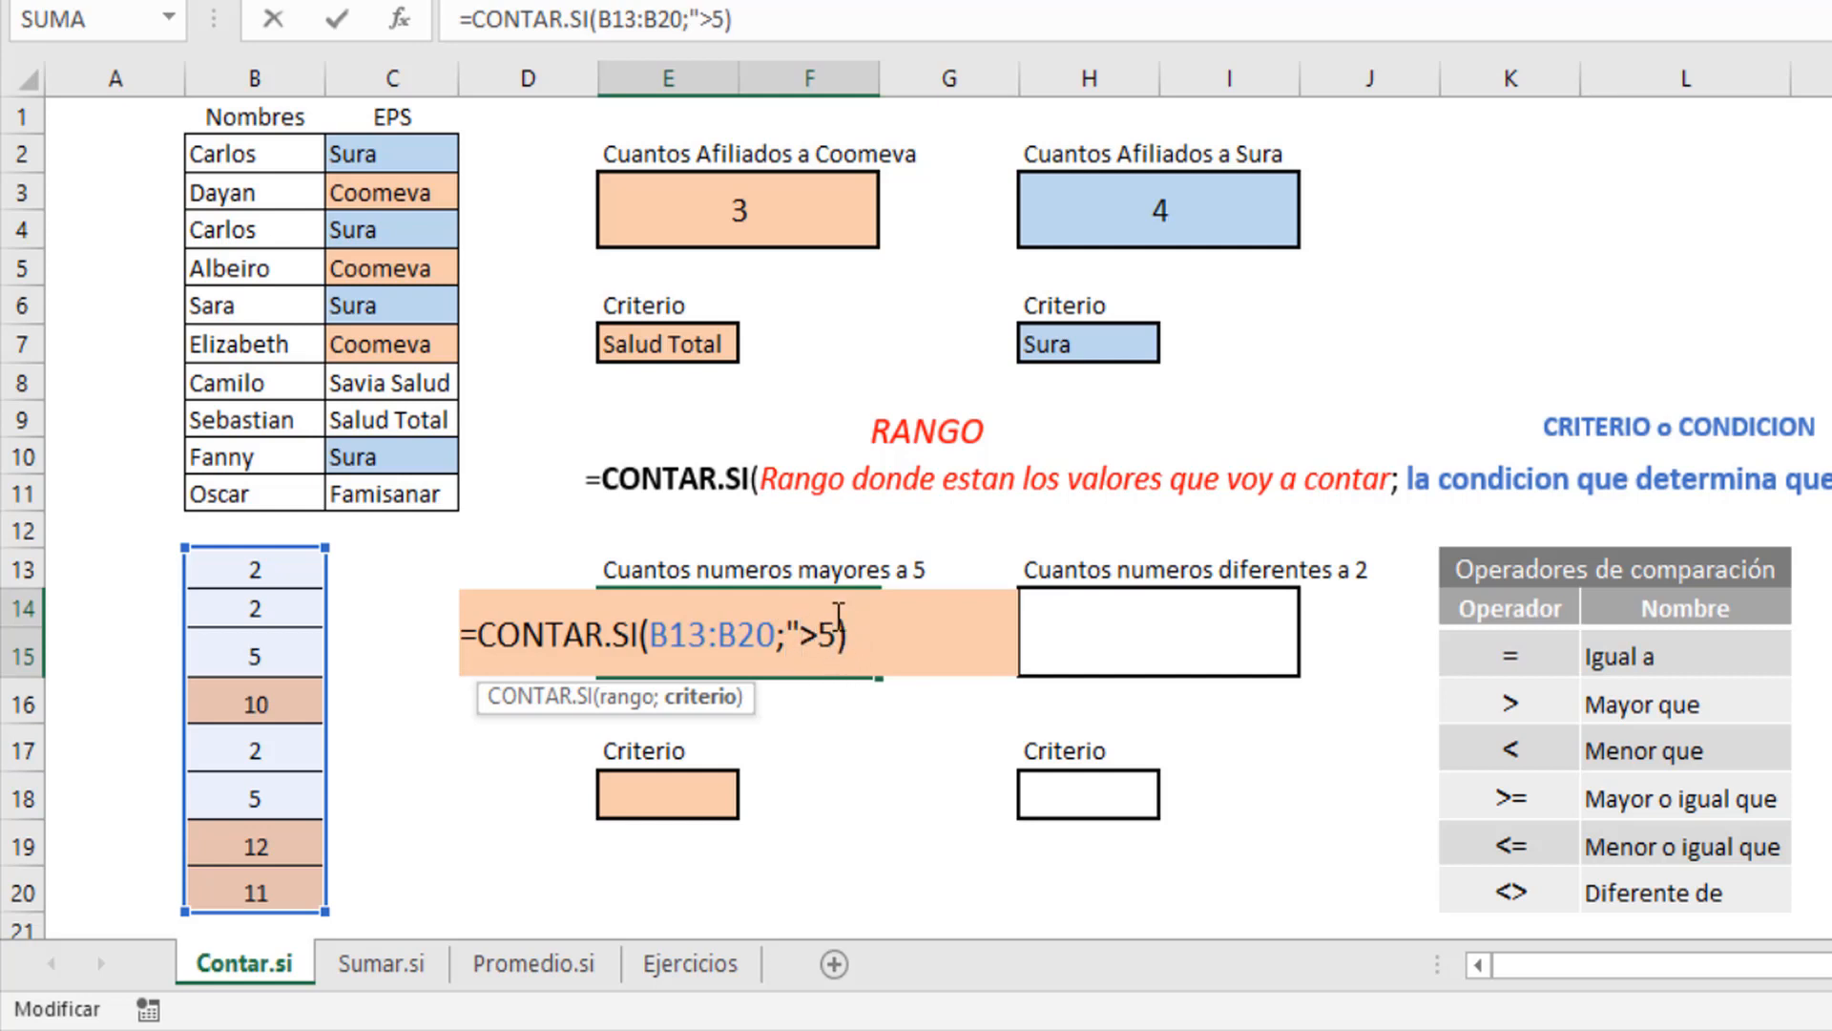
type("\"")
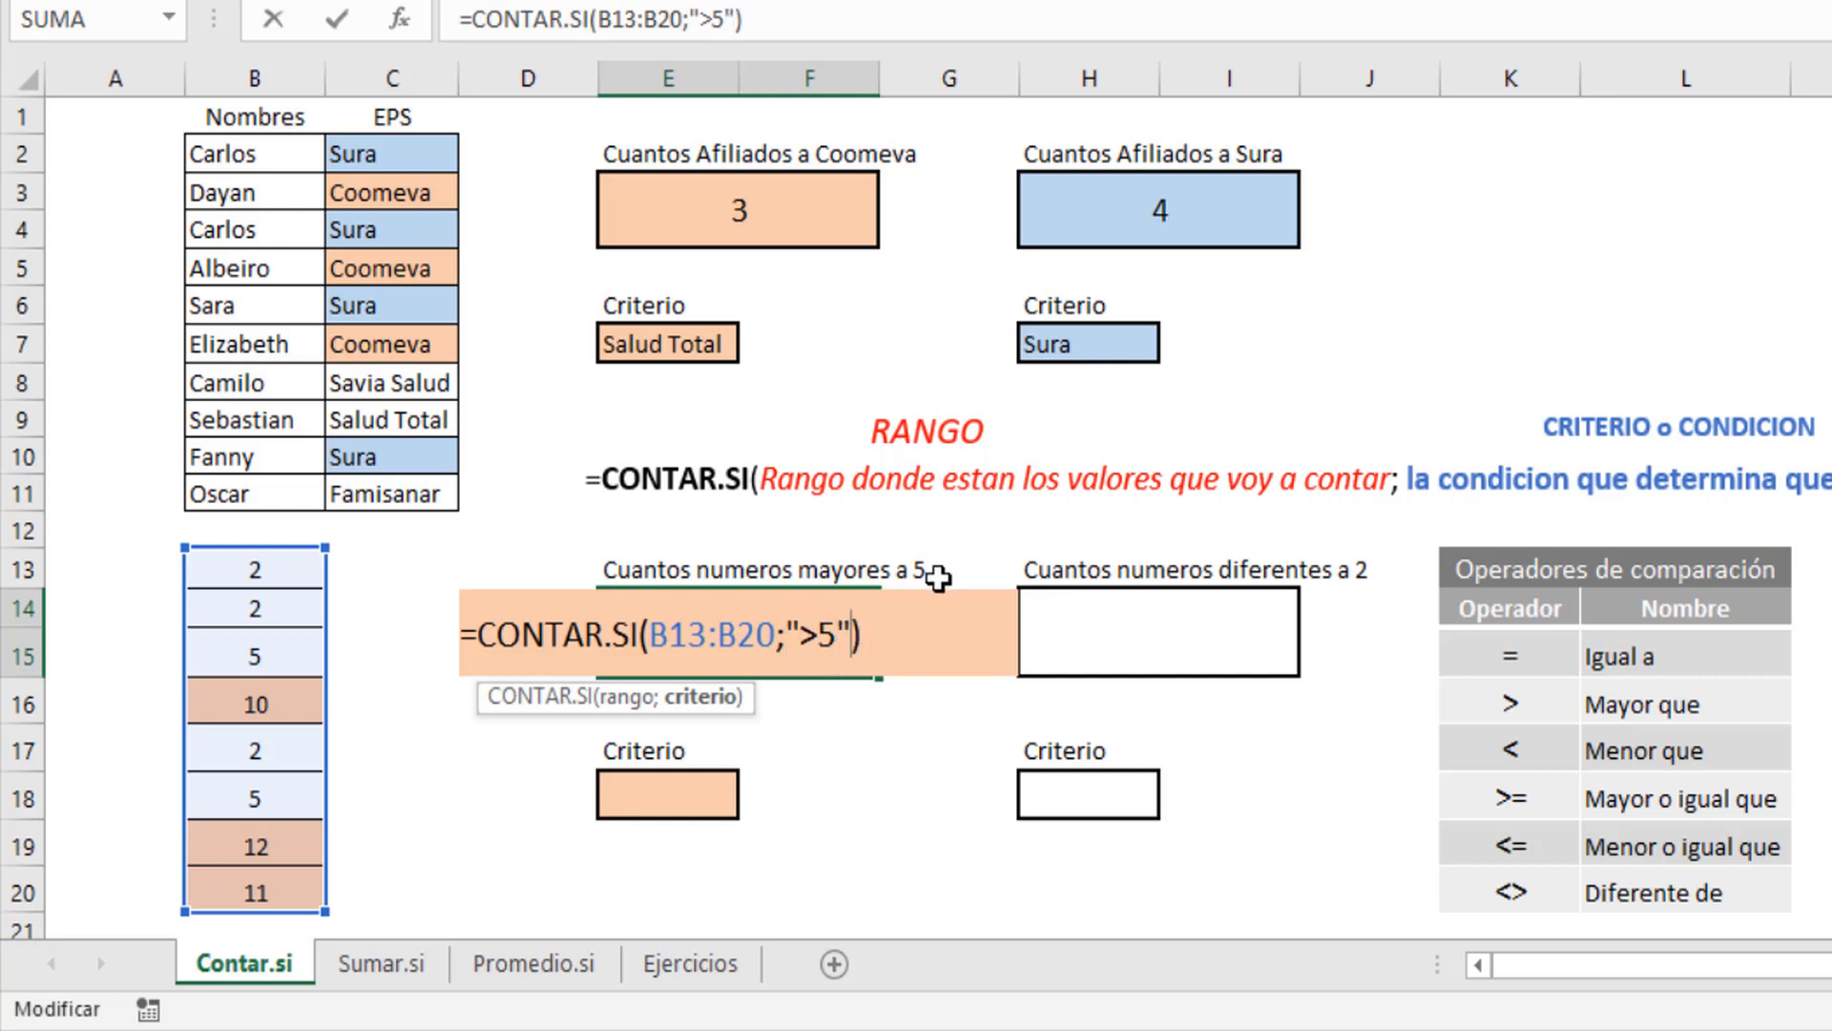
left_click(901, 628)
key("Return")
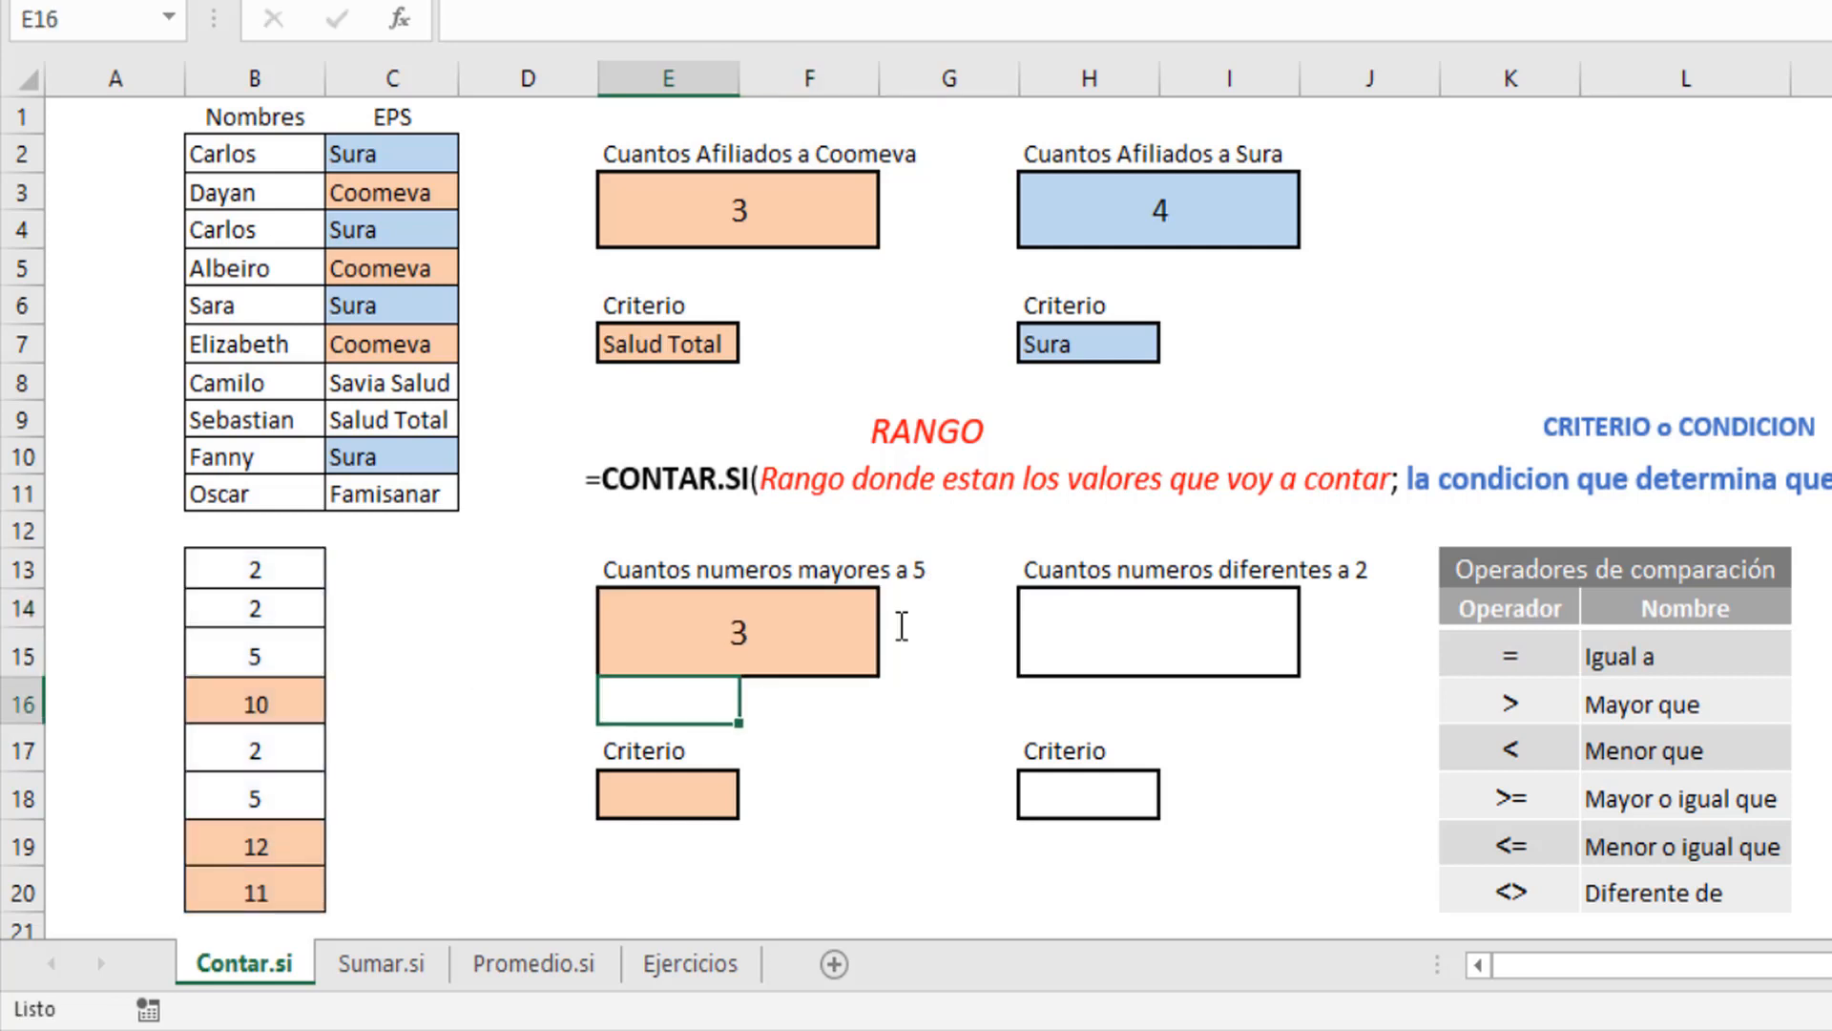
left_click(821, 633)
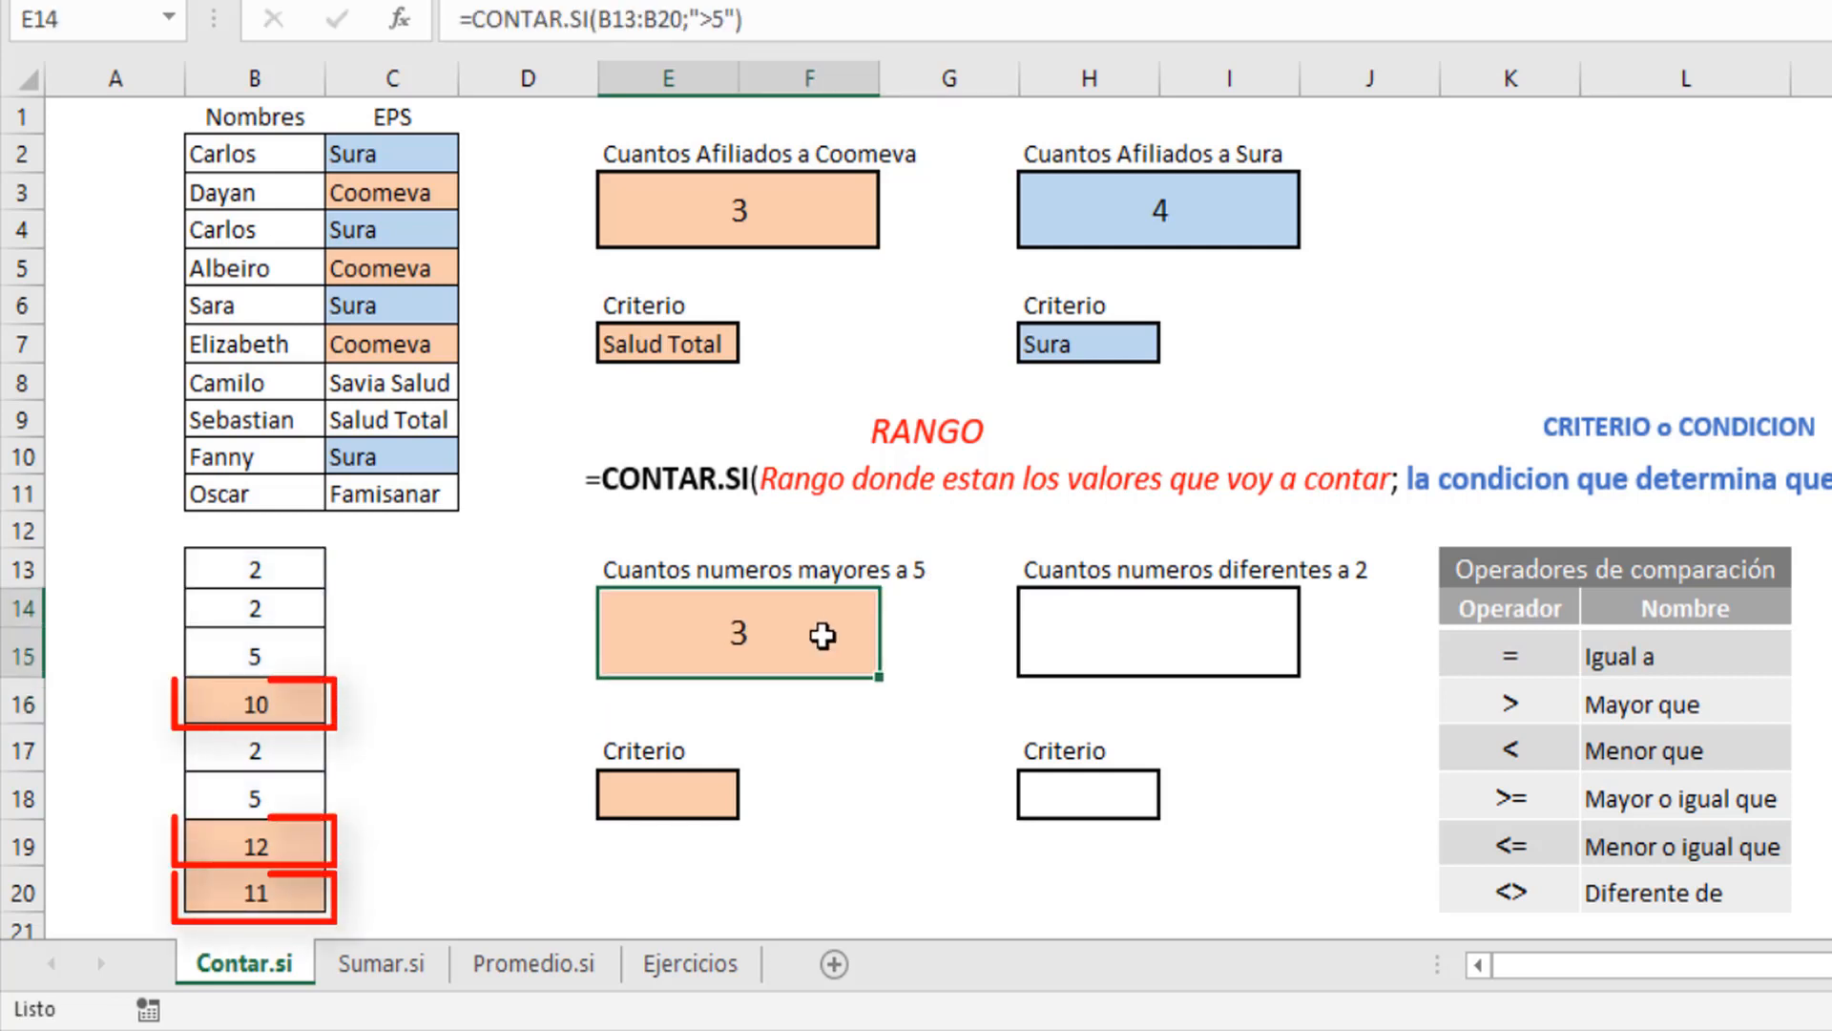
Check the numbers greater than 5 in B16, B19 and B20 against the E14 count, and locate the fives in B15 and B18
left_click(303, 708)
left_click(257, 847, "ctrl")
left_click(256, 892, "ctrl")
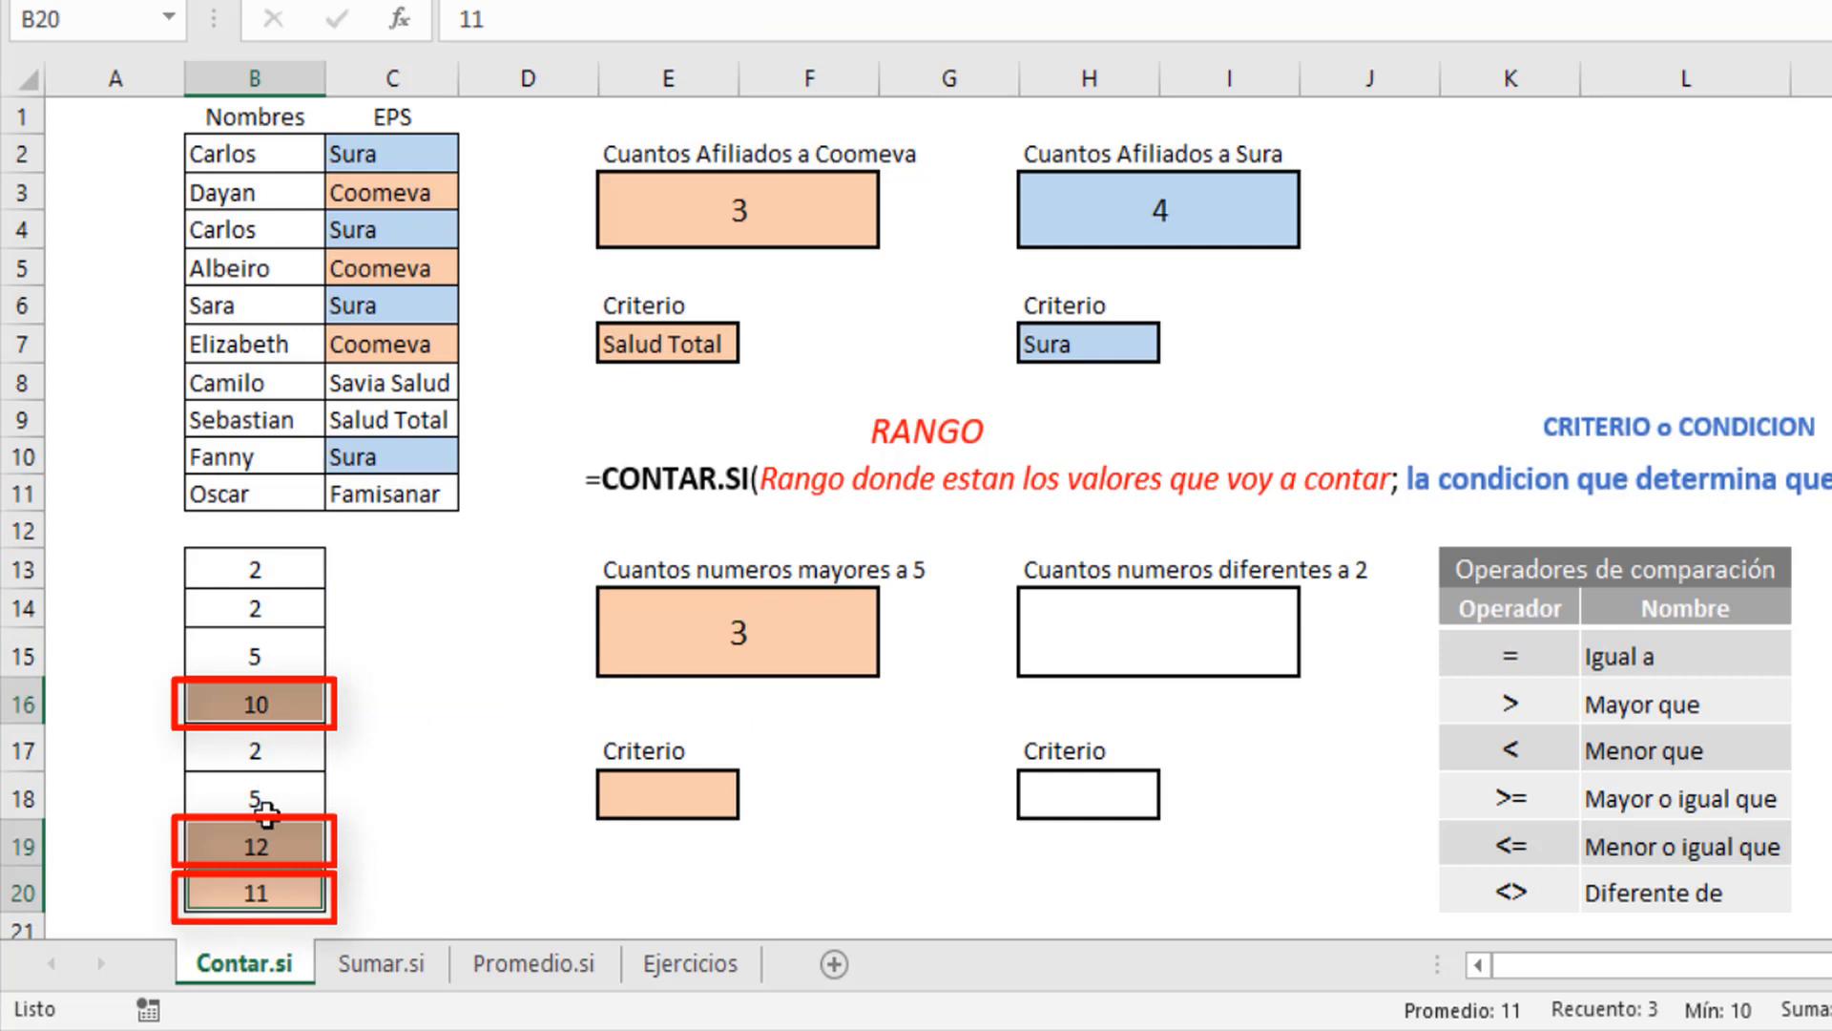
left_click(294, 704)
left_click(261, 846, "ctrl")
left_click(260, 894, "ctrl")
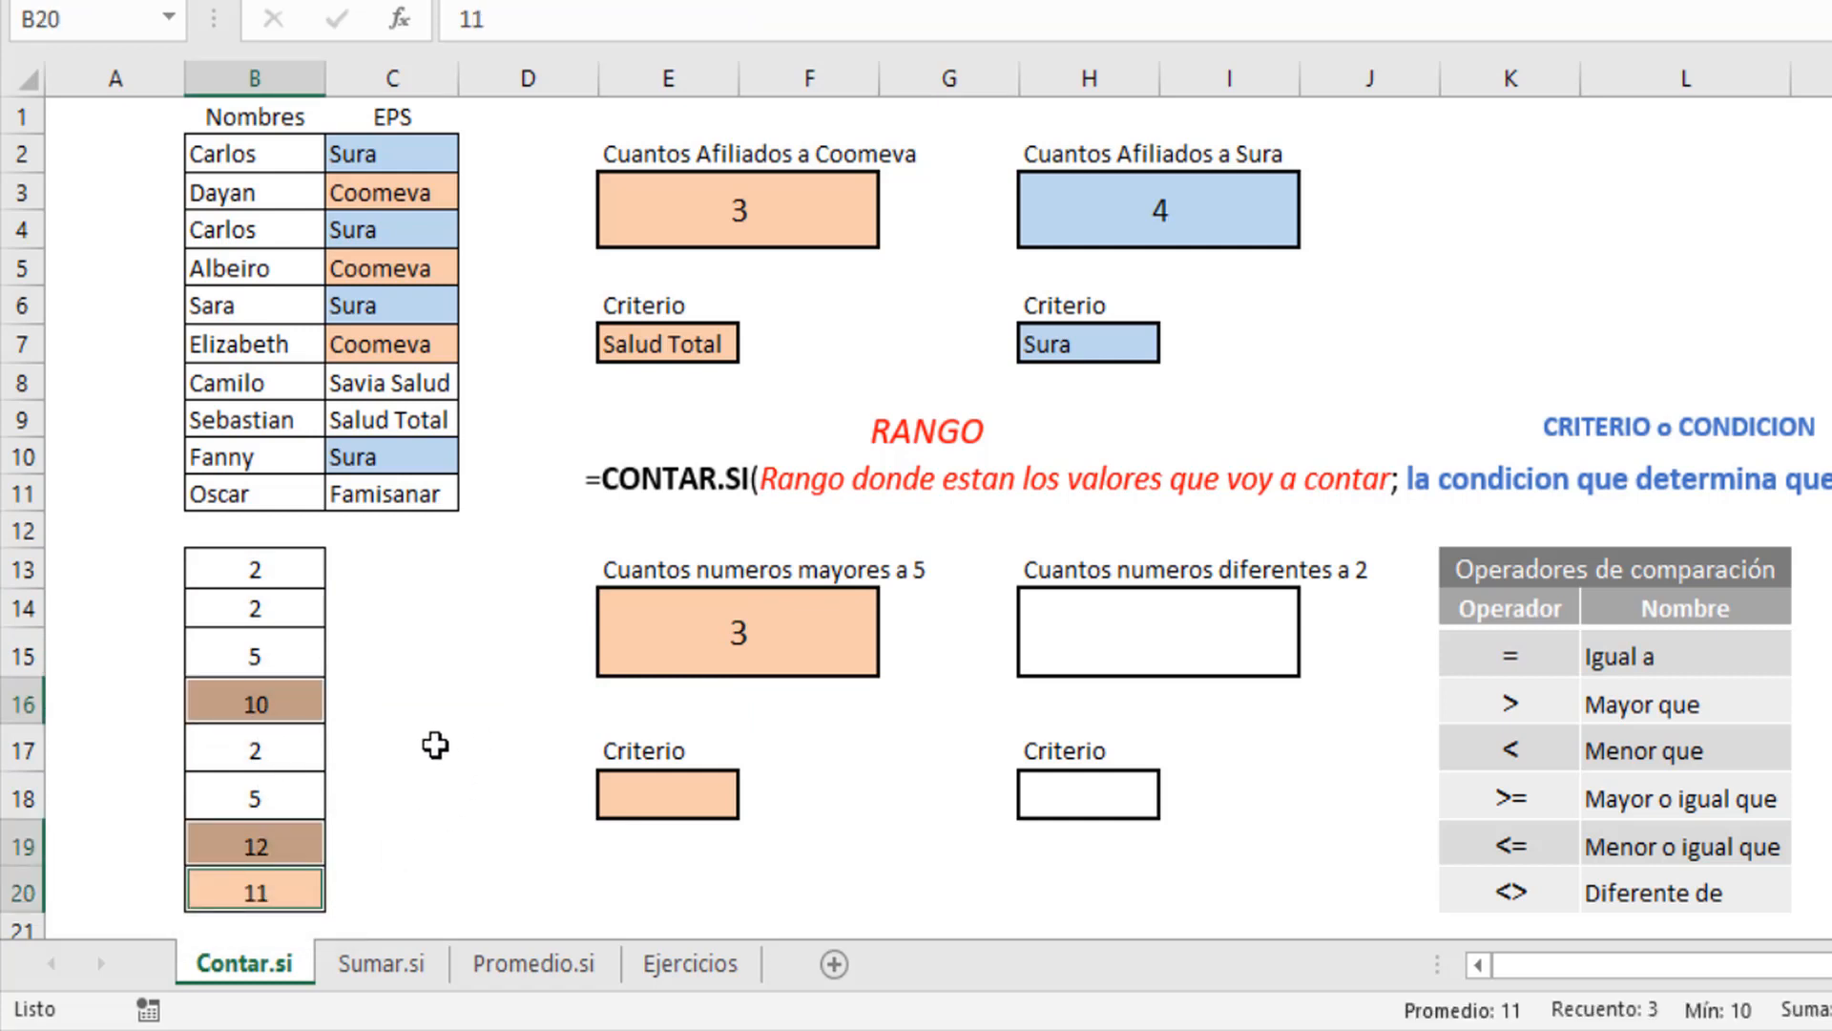
left_click(286, 800)
left_click(287, 655)
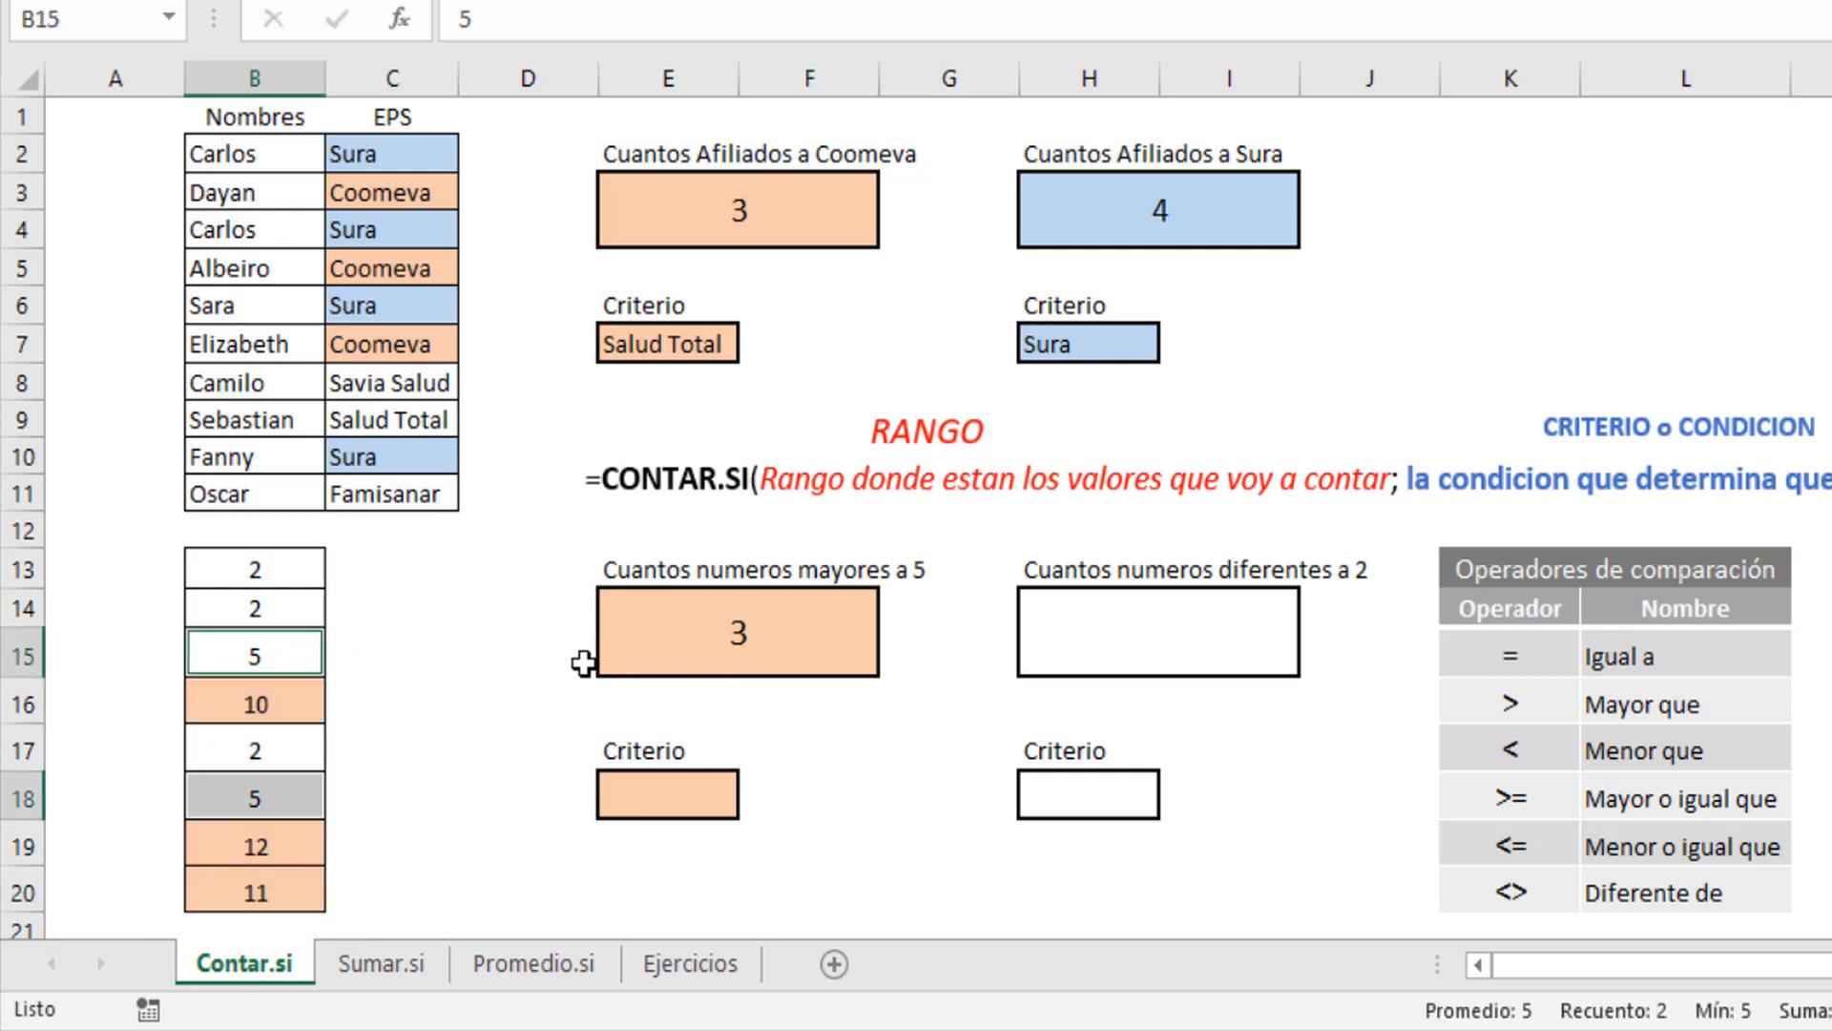
Include the number 5 in the count by changing the E14 formula to =CONTAR.SI(B13:B20;">=5")
double_click(650, 635)
left_click(821, 633)
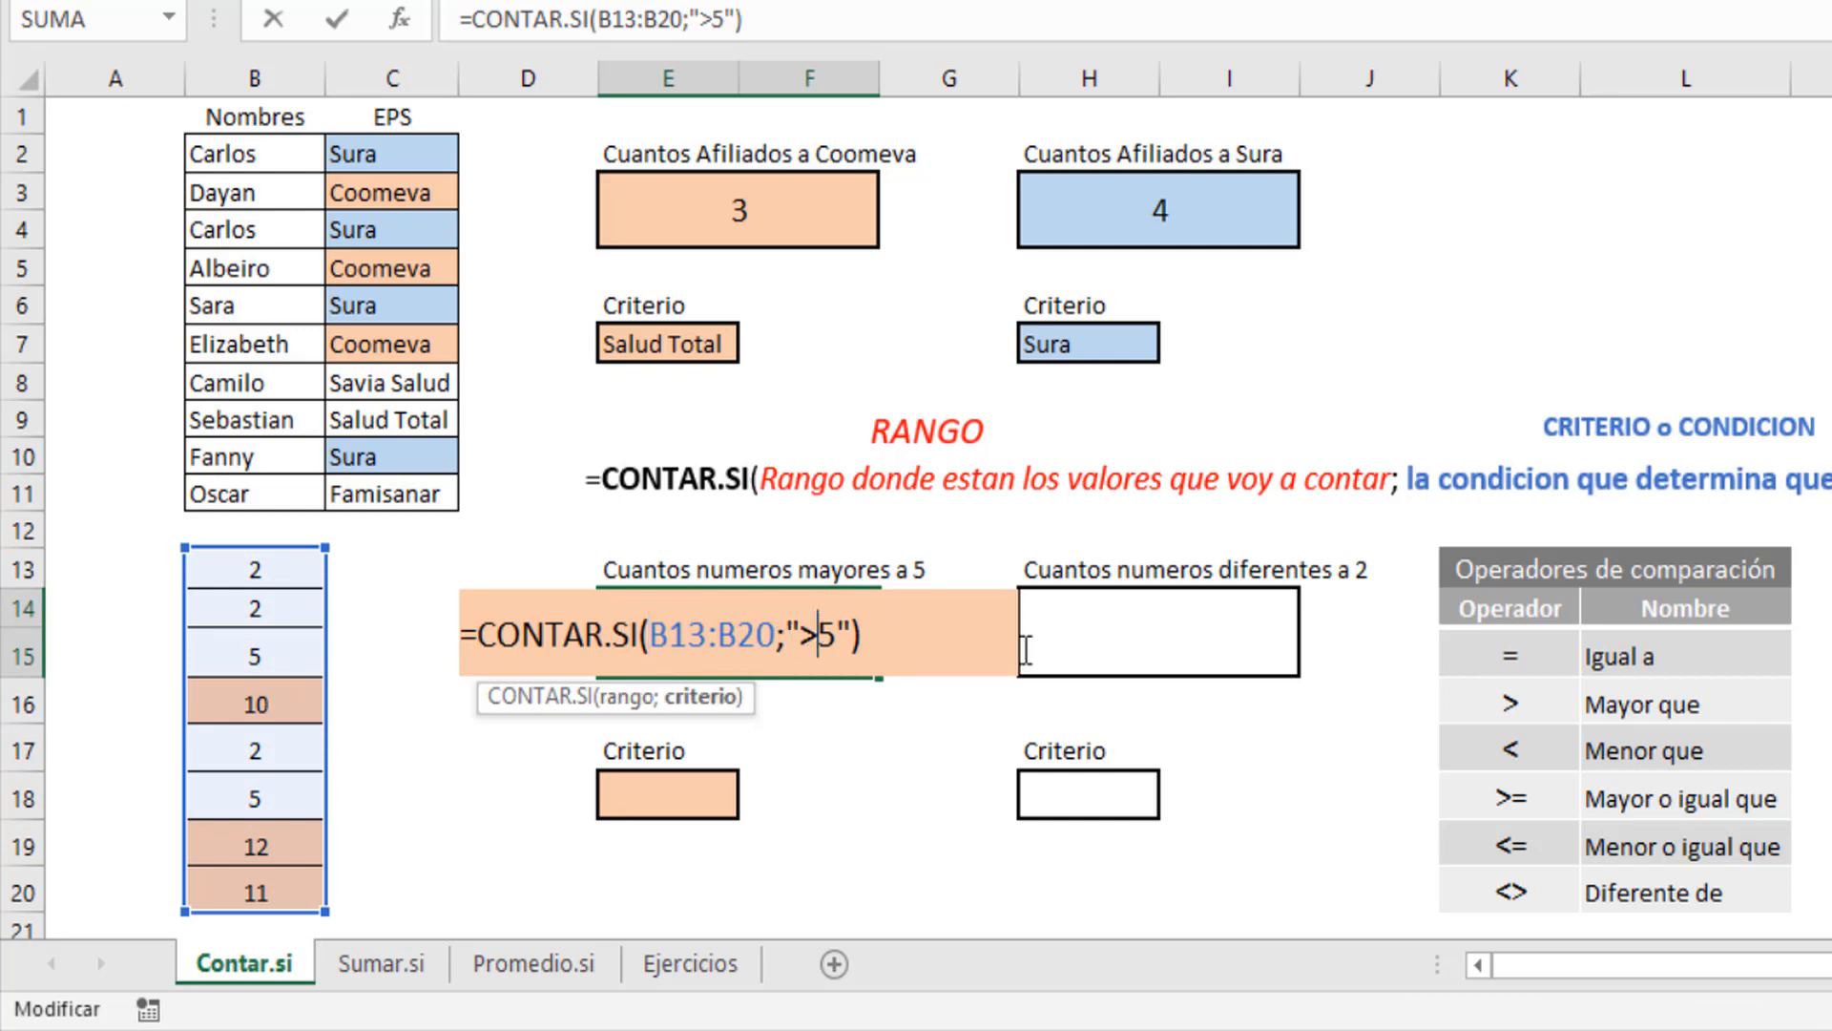
type("=")
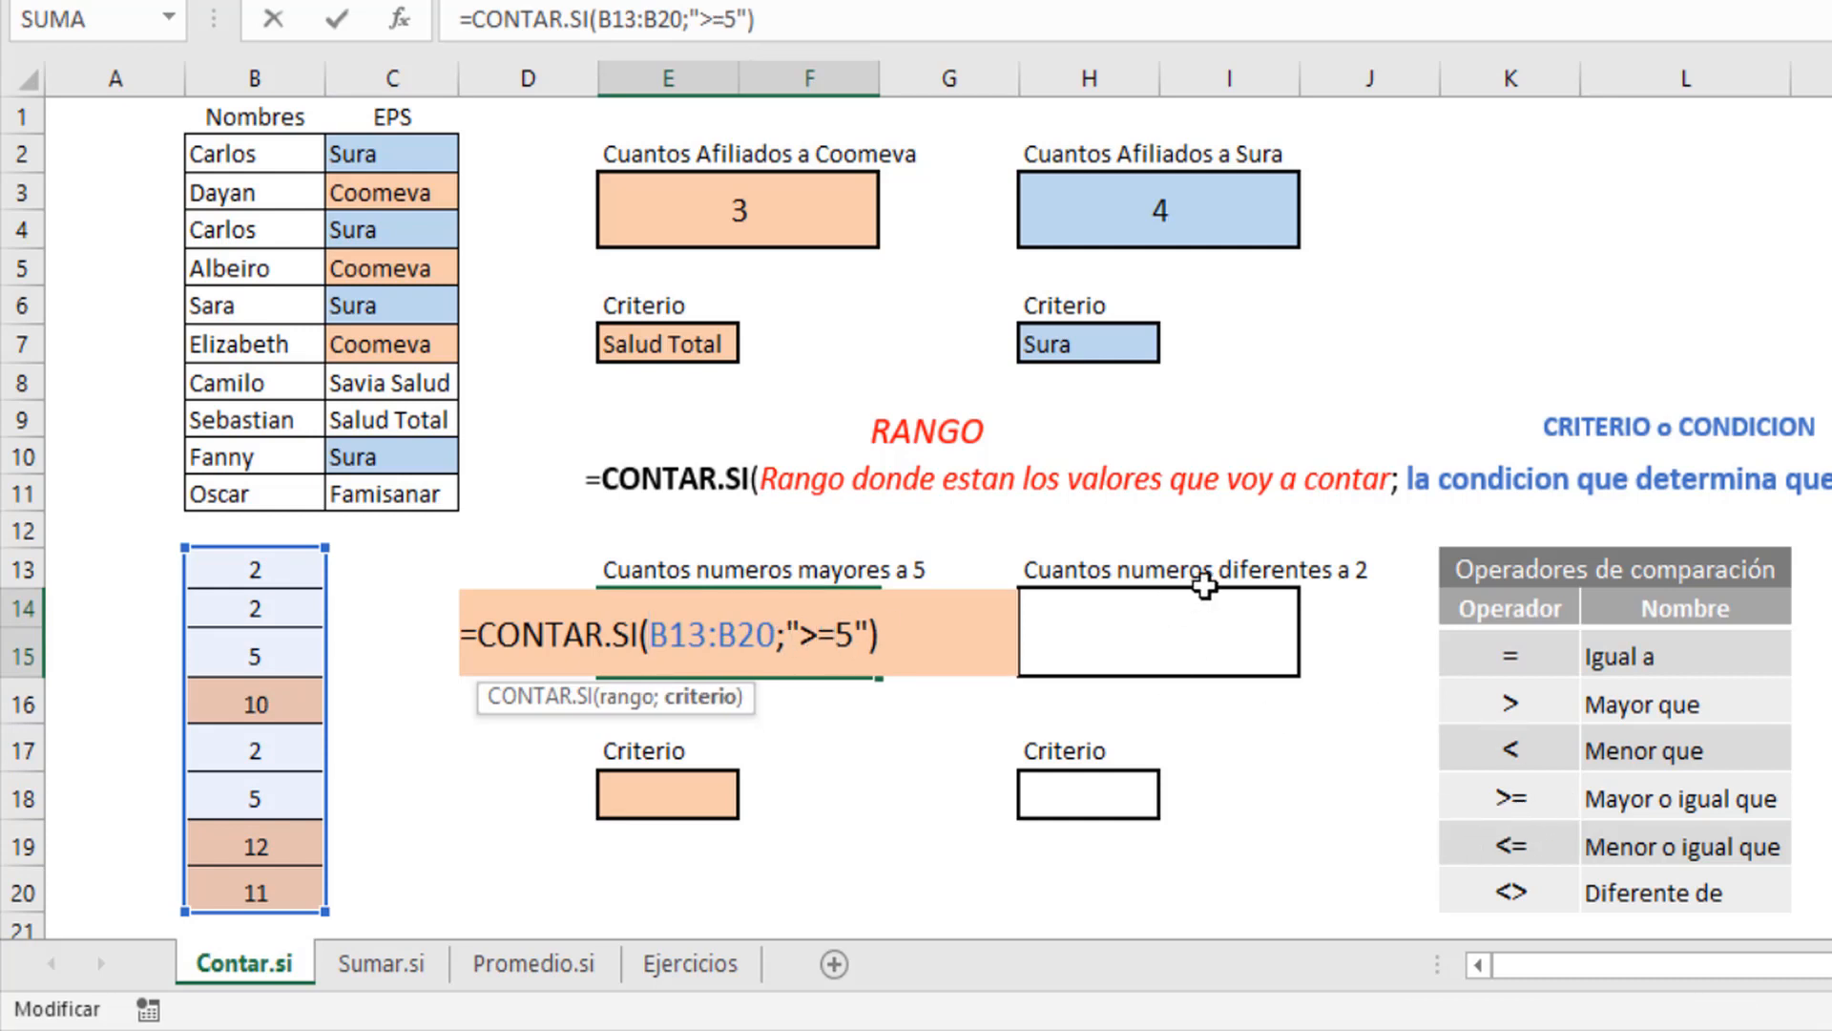
key("Return")
left_click(760, 621)
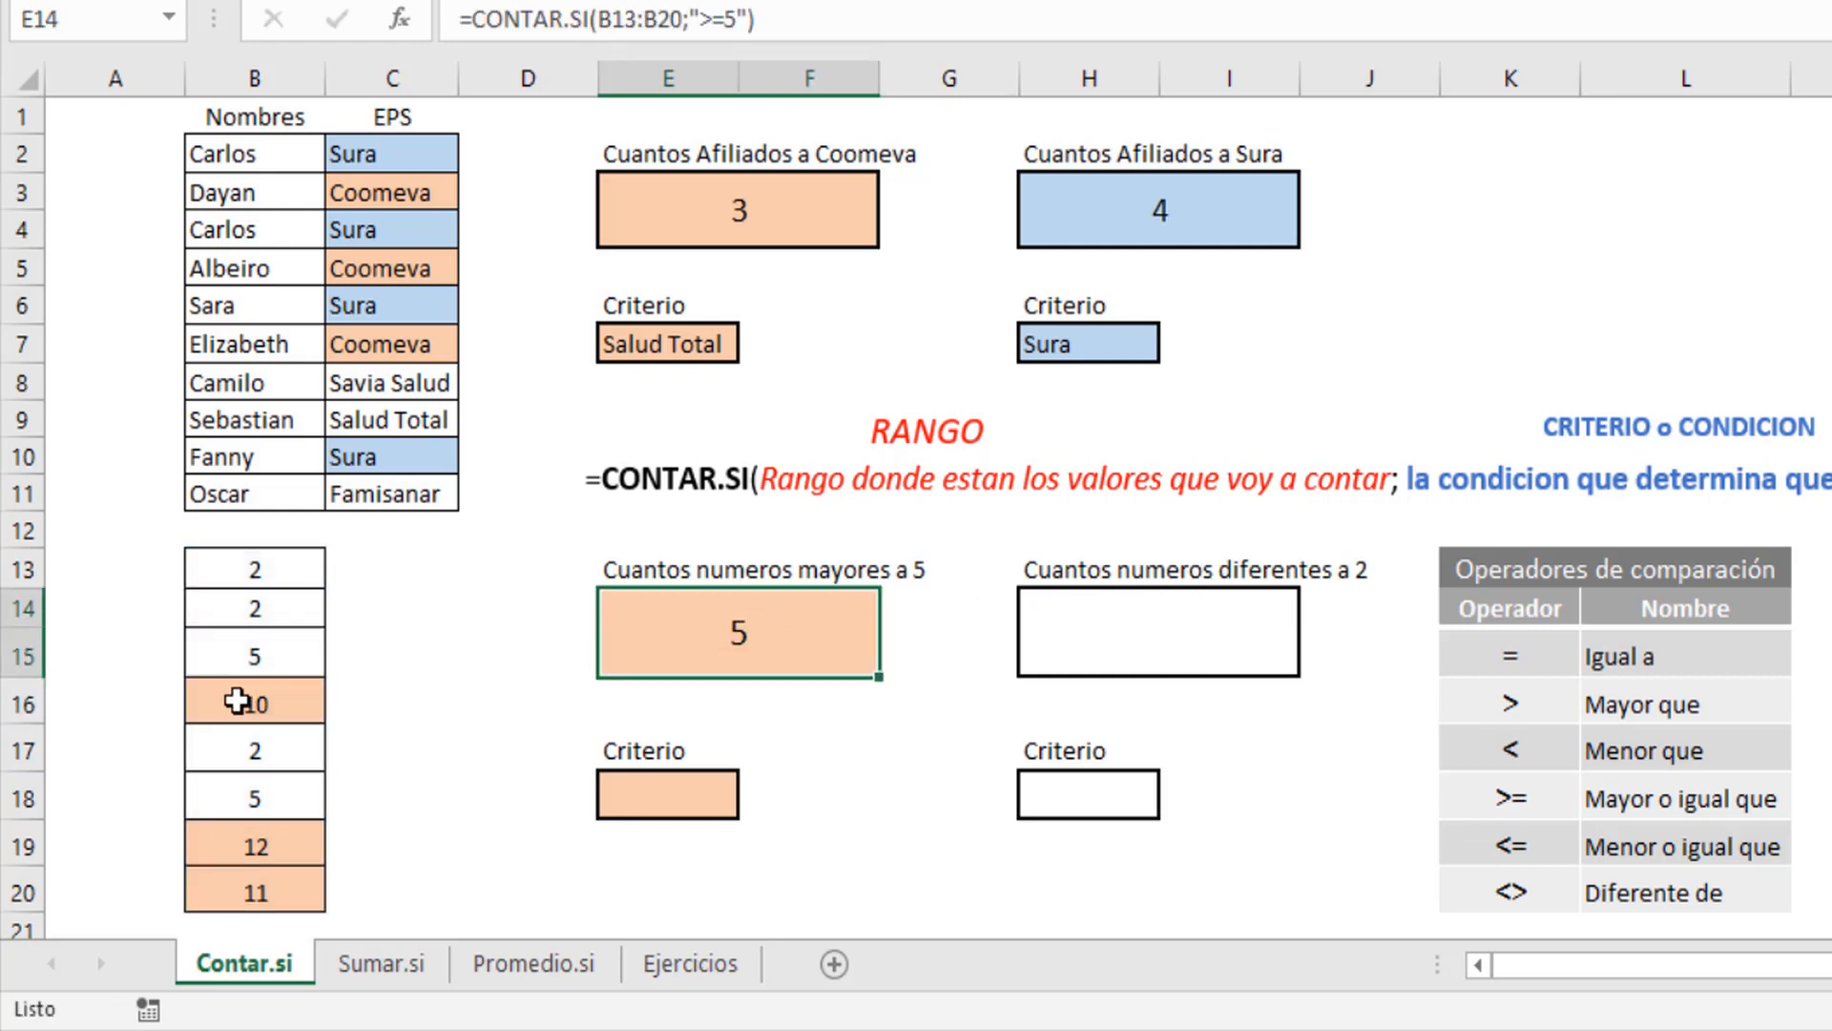
Check the numbers of 5 or more in B15, B16, B18, B19 and B20 against the count in E14
left_click(256, 649)
left_click(283, 716, "ctrl")
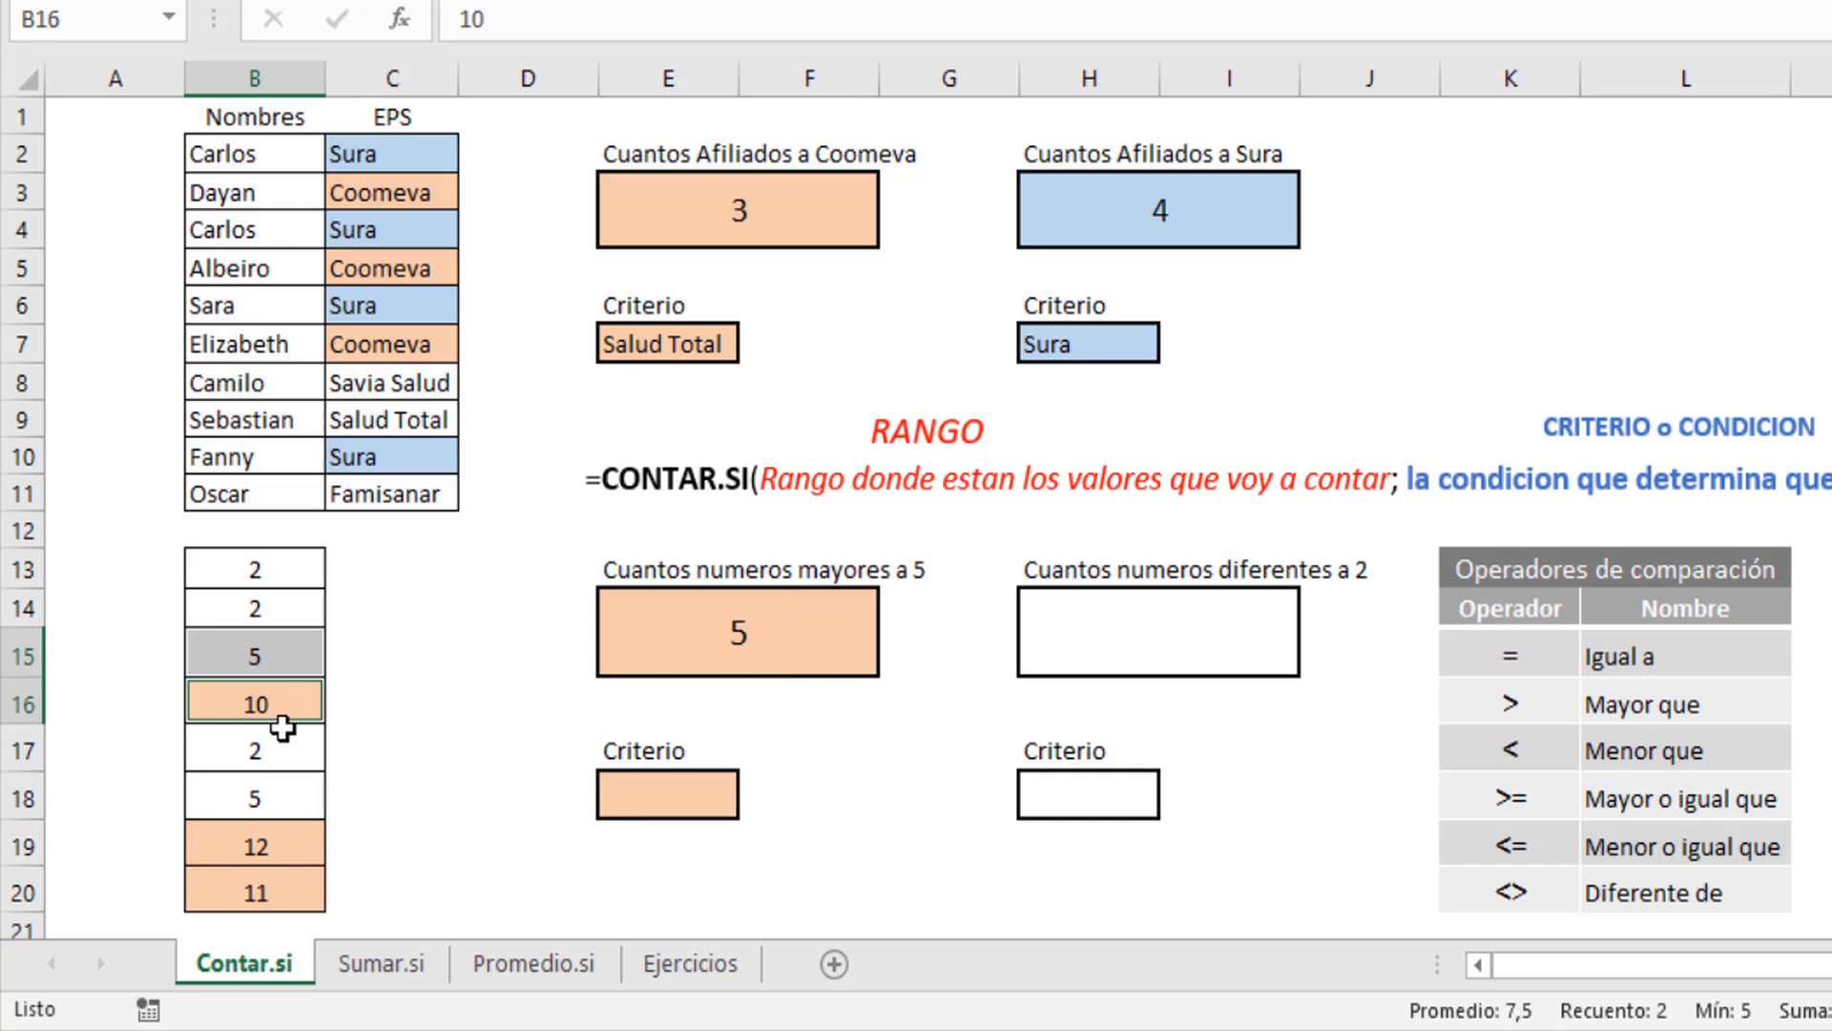
left_click(265, 798, "ctrl")
left_click(265, 847, "ctrl")
left_click(259, 887, "ctrl")
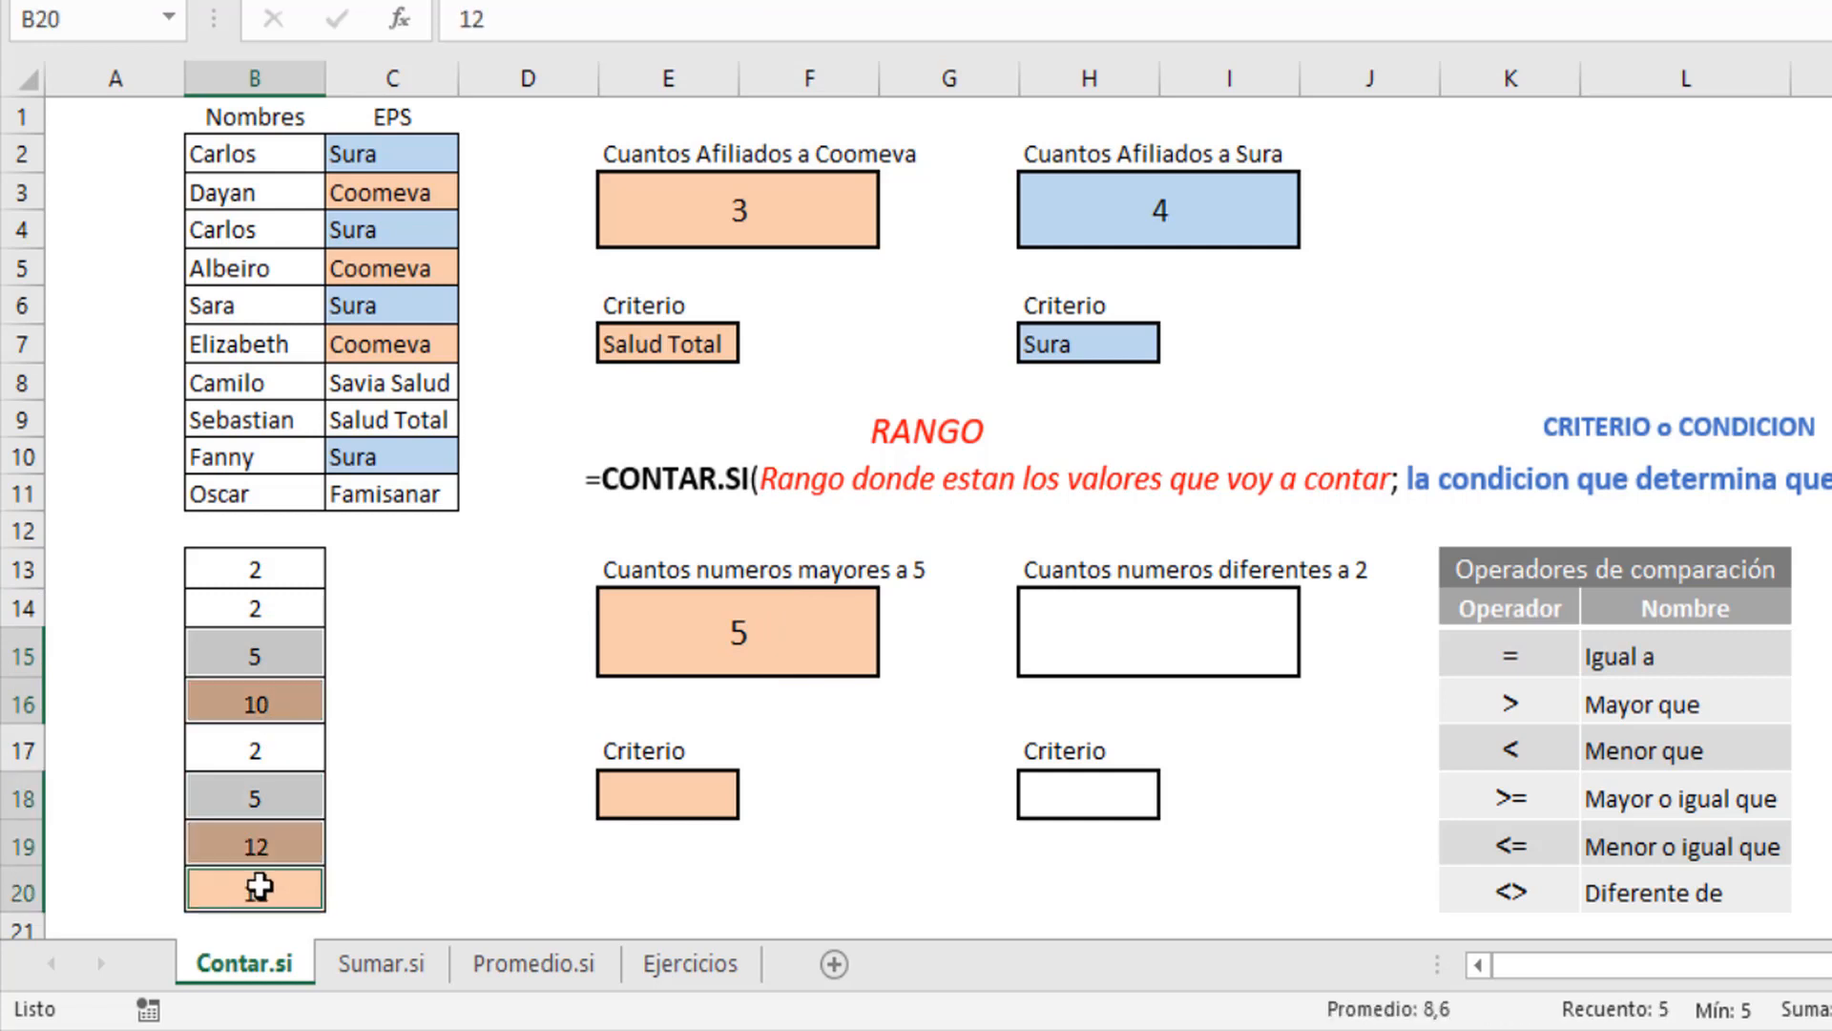
left_click(455, 718)
left_click(698, 636)
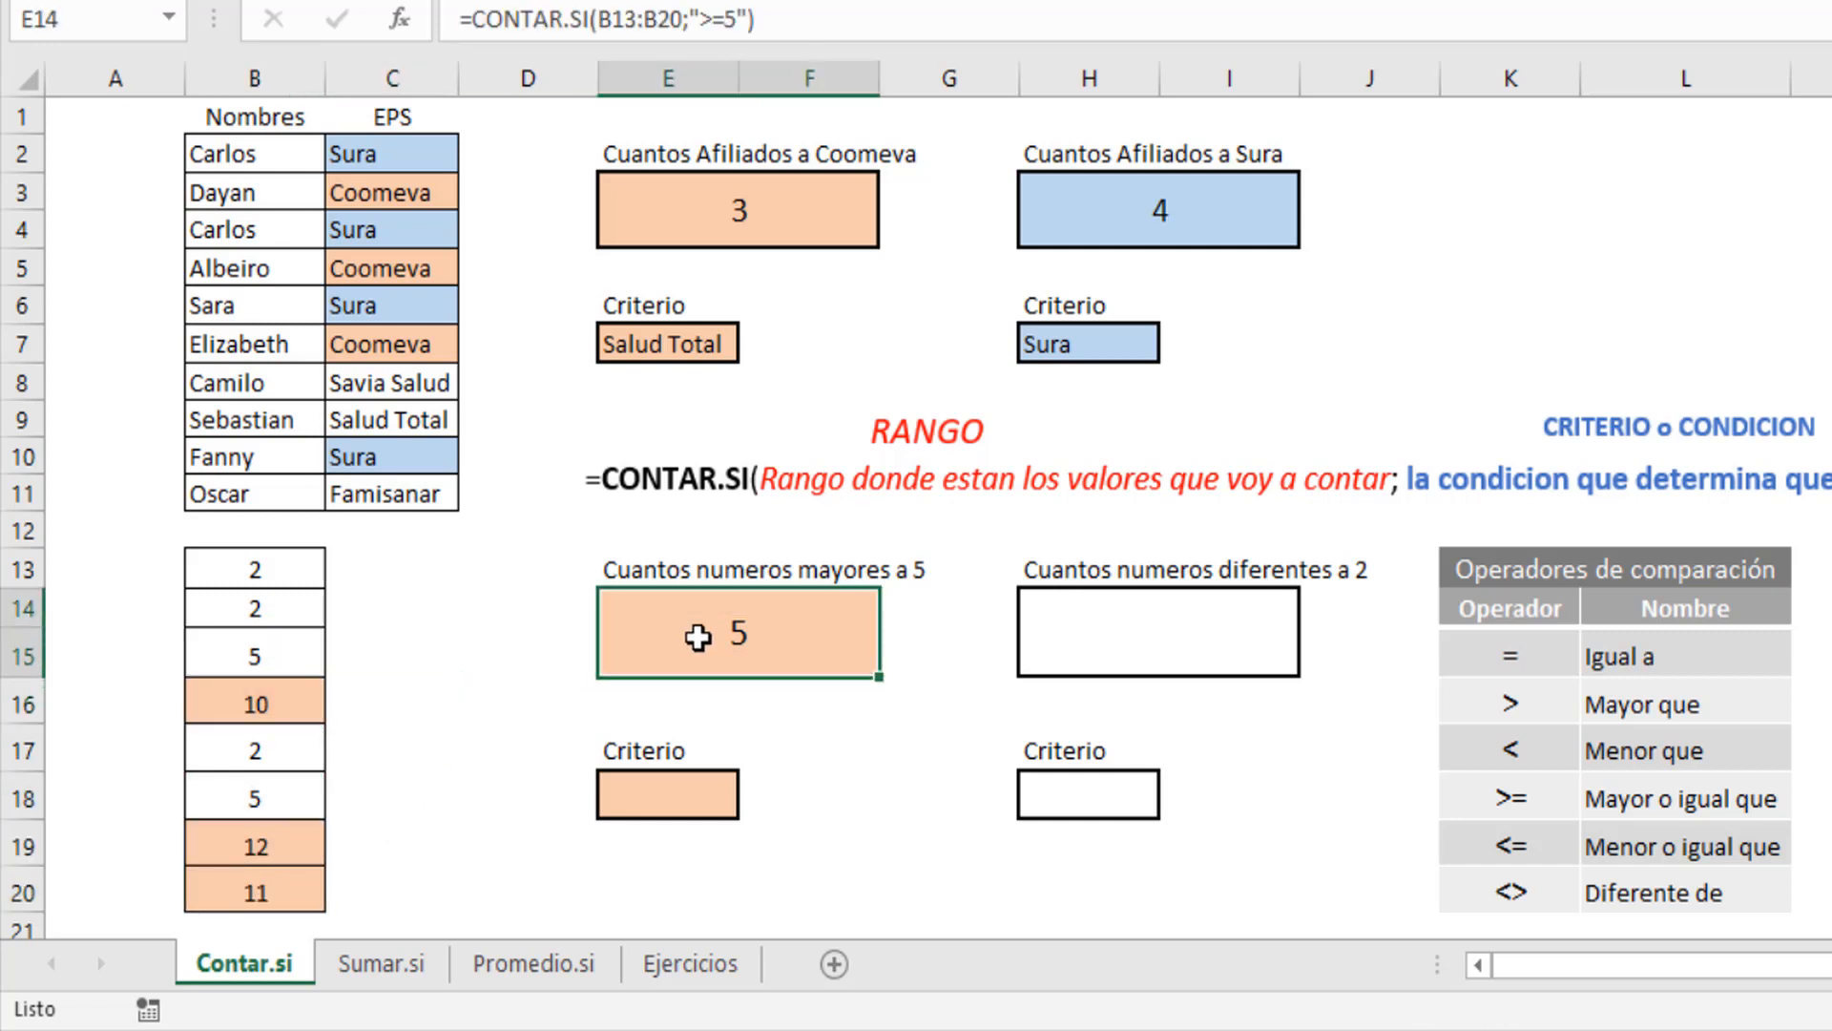
Enter the criterion >5 in the Criterio cell E18 below the greater-than-5 count
left_click(675, 794)
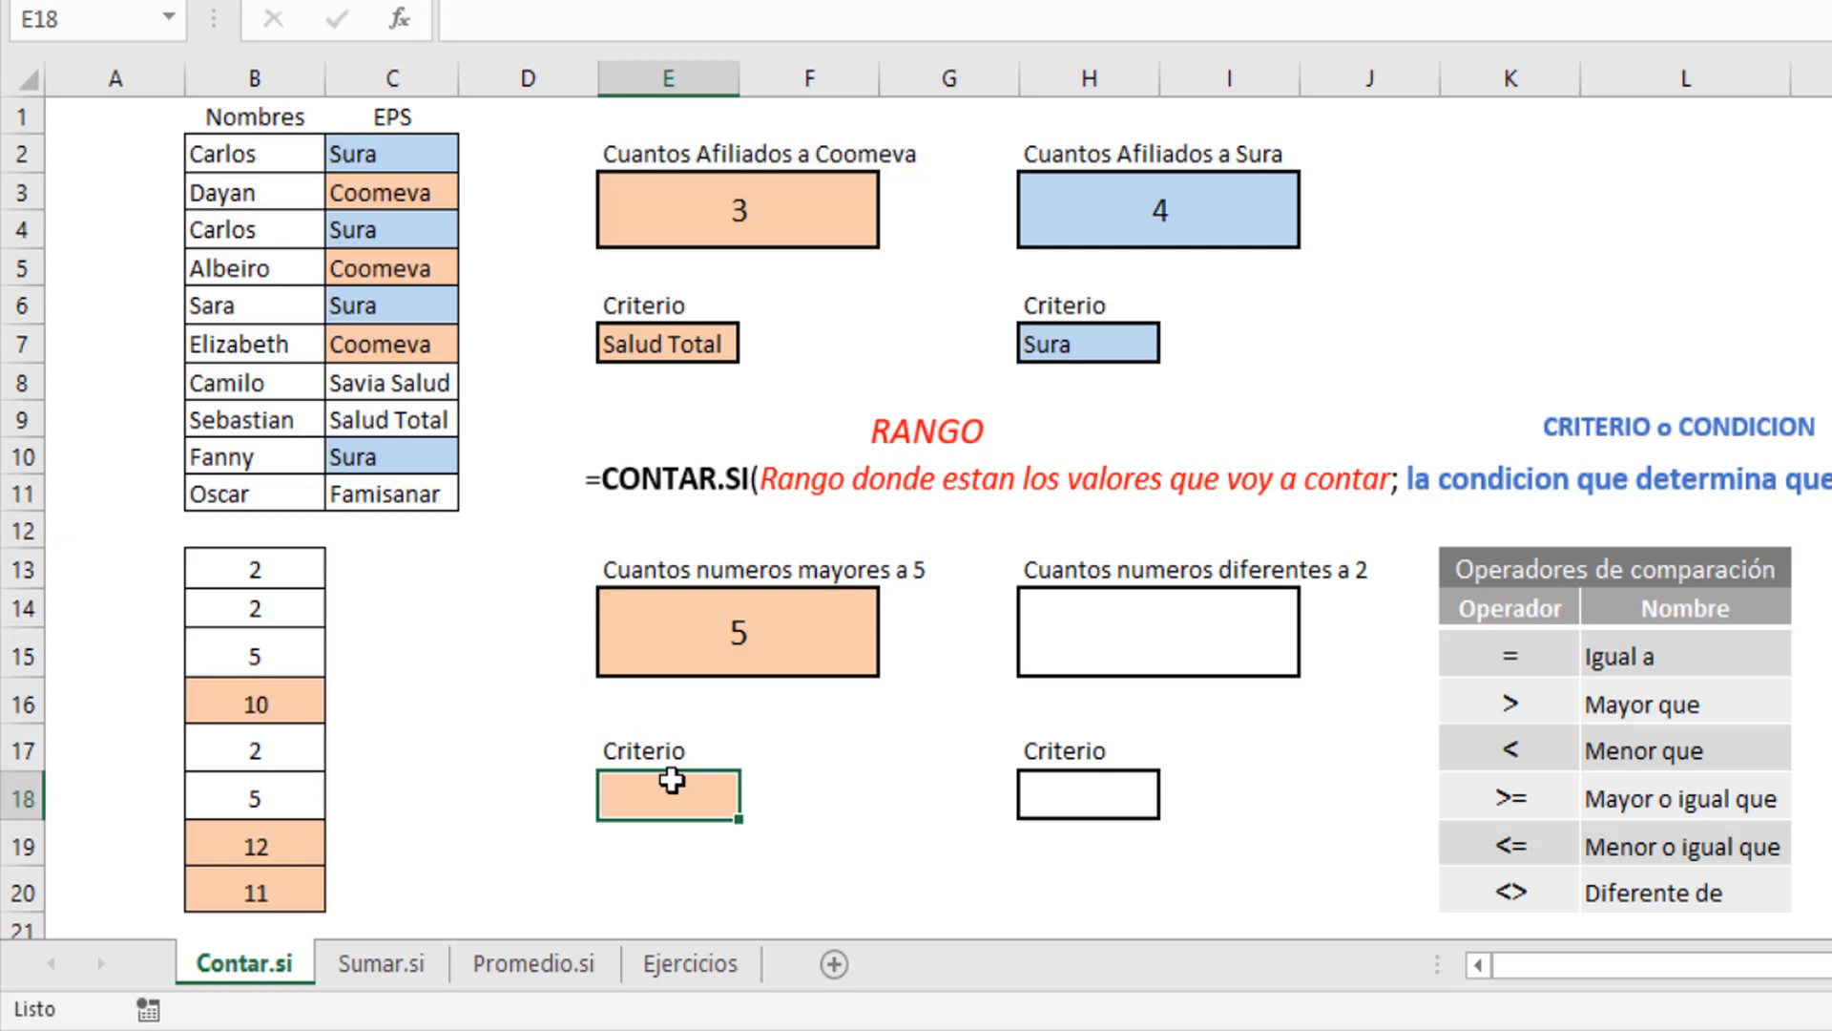
type(">5")
key("BackSpace")
type("=")
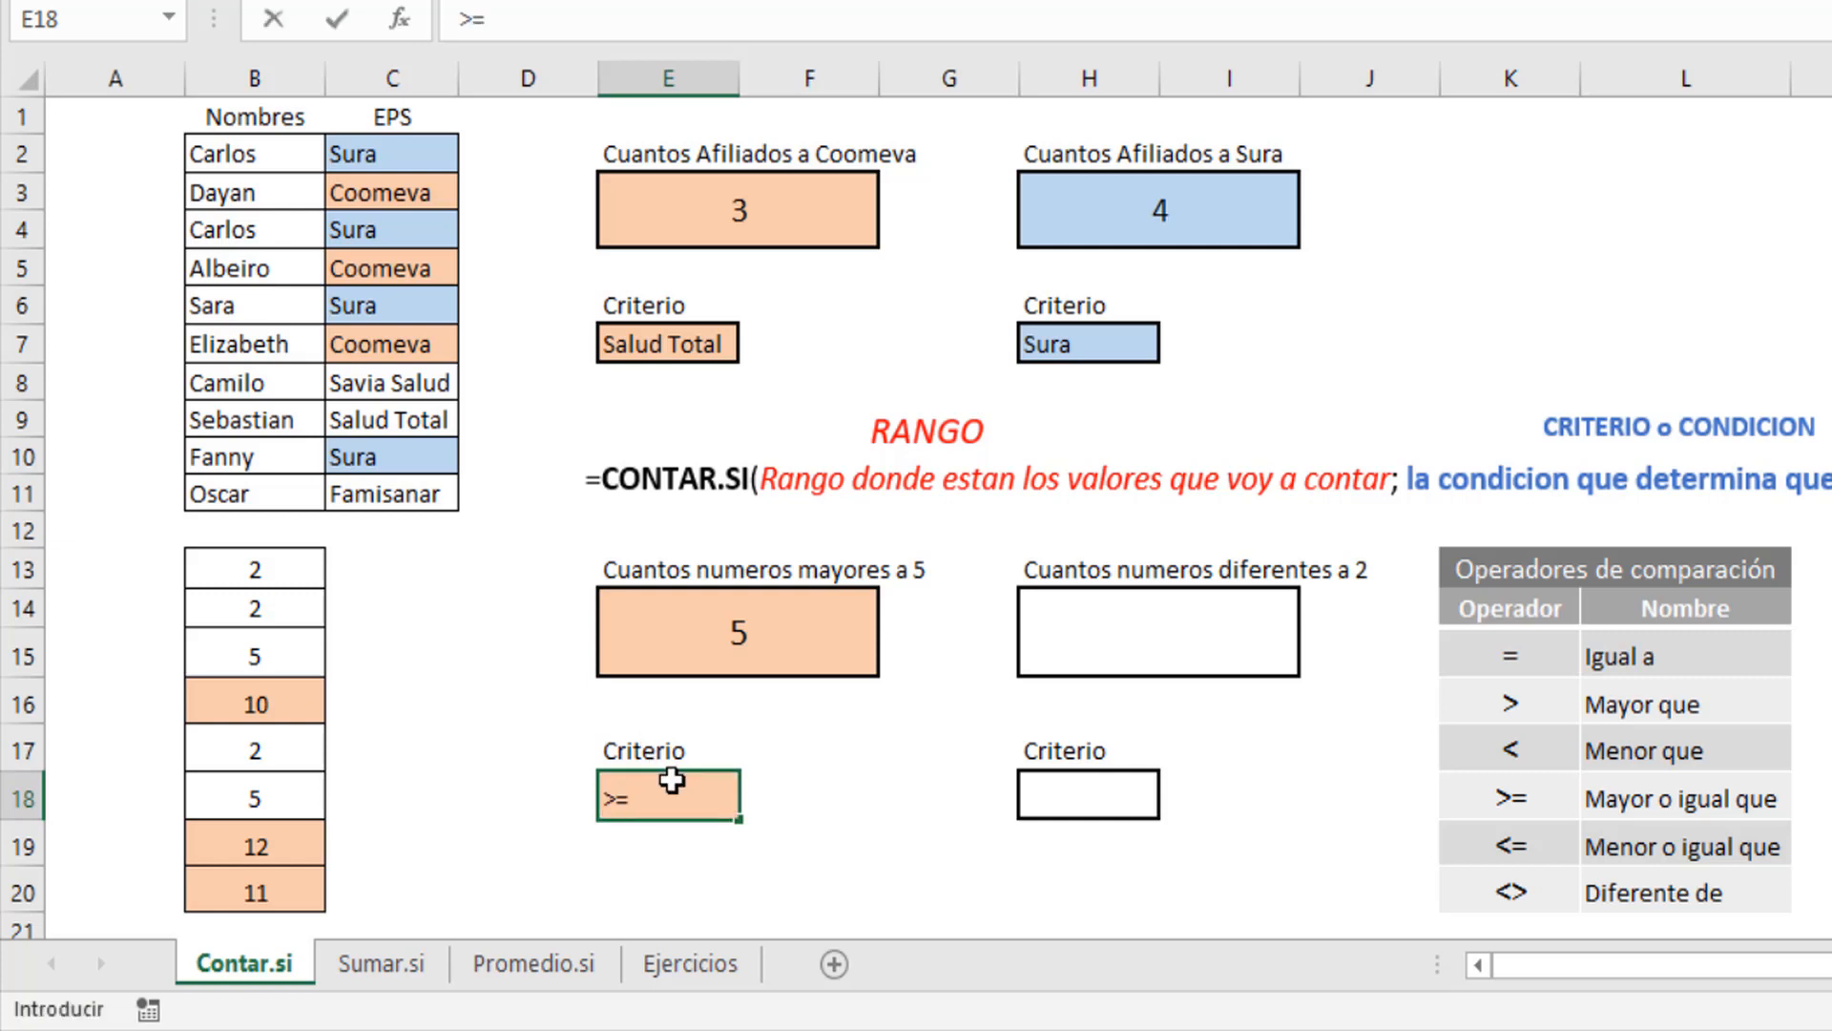
type("5")
key("BackSpace")
key("BackSpace")
type("5")
key("Return")
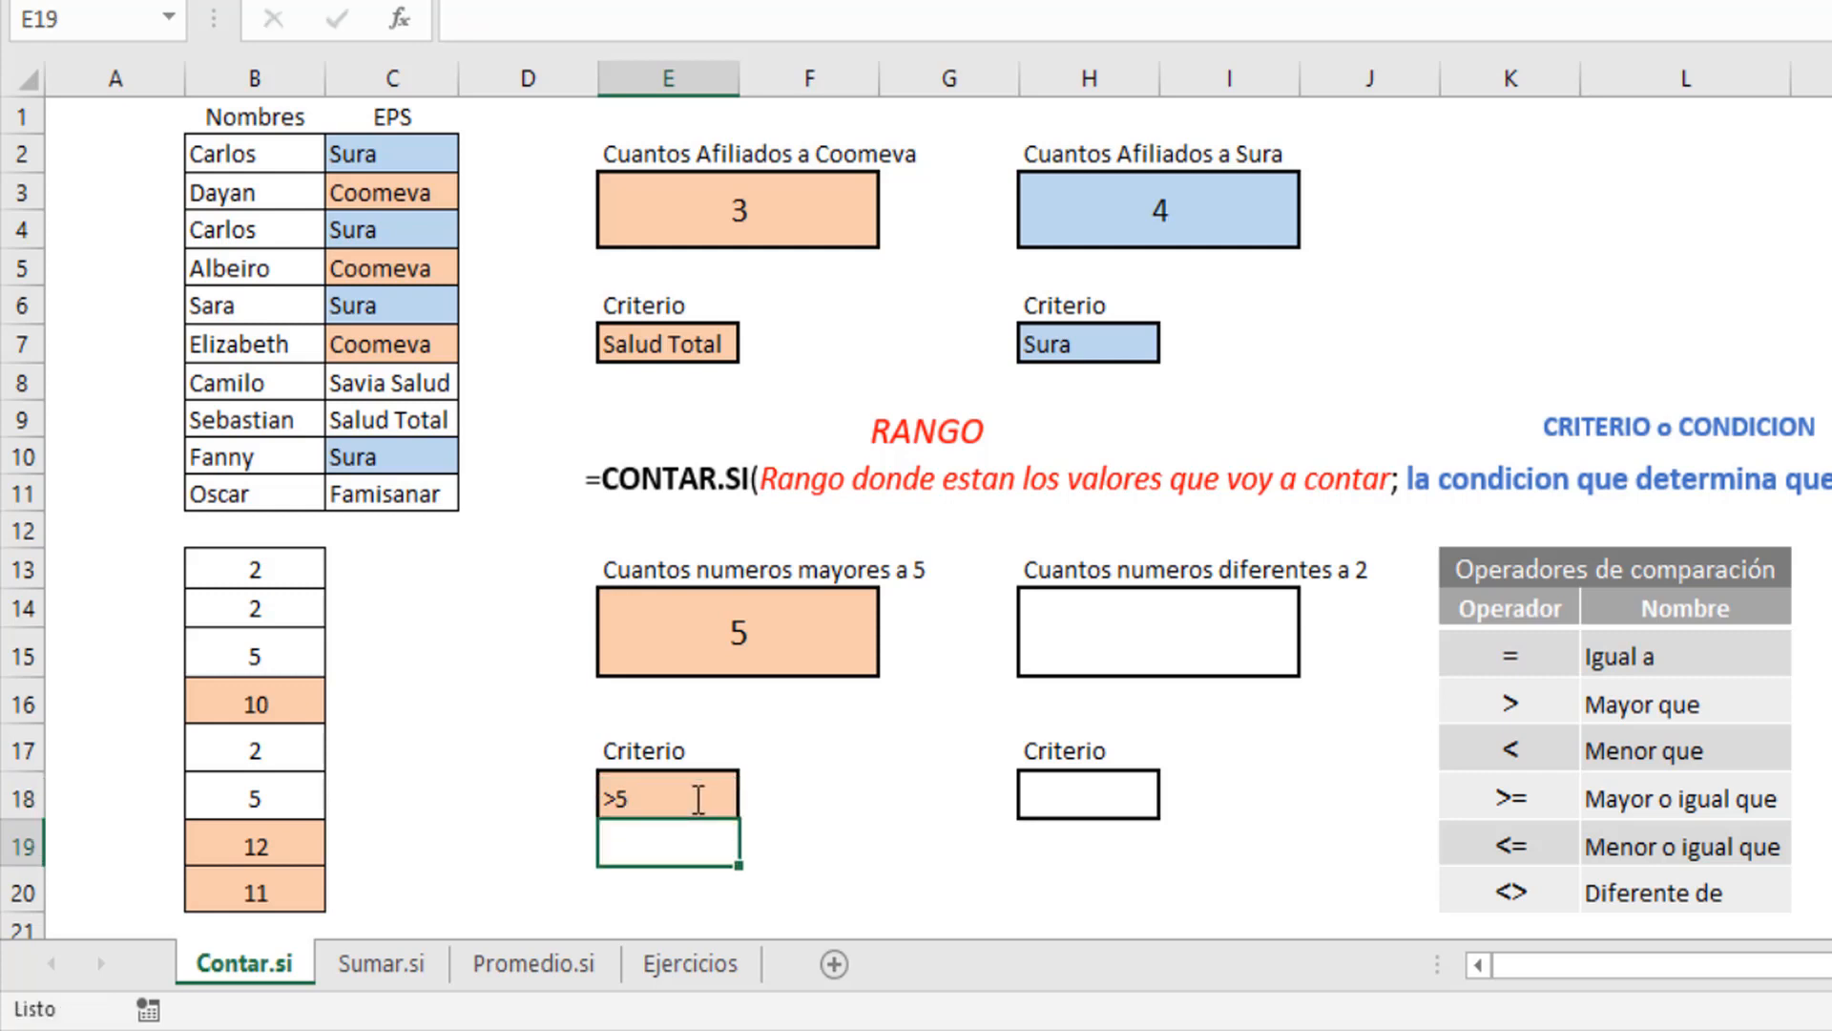
Replace the quoted criterion in the E14 formula with a reference to E18, giving =CONTAR.SI(B13:B20;E18)
double_click(791, 606)
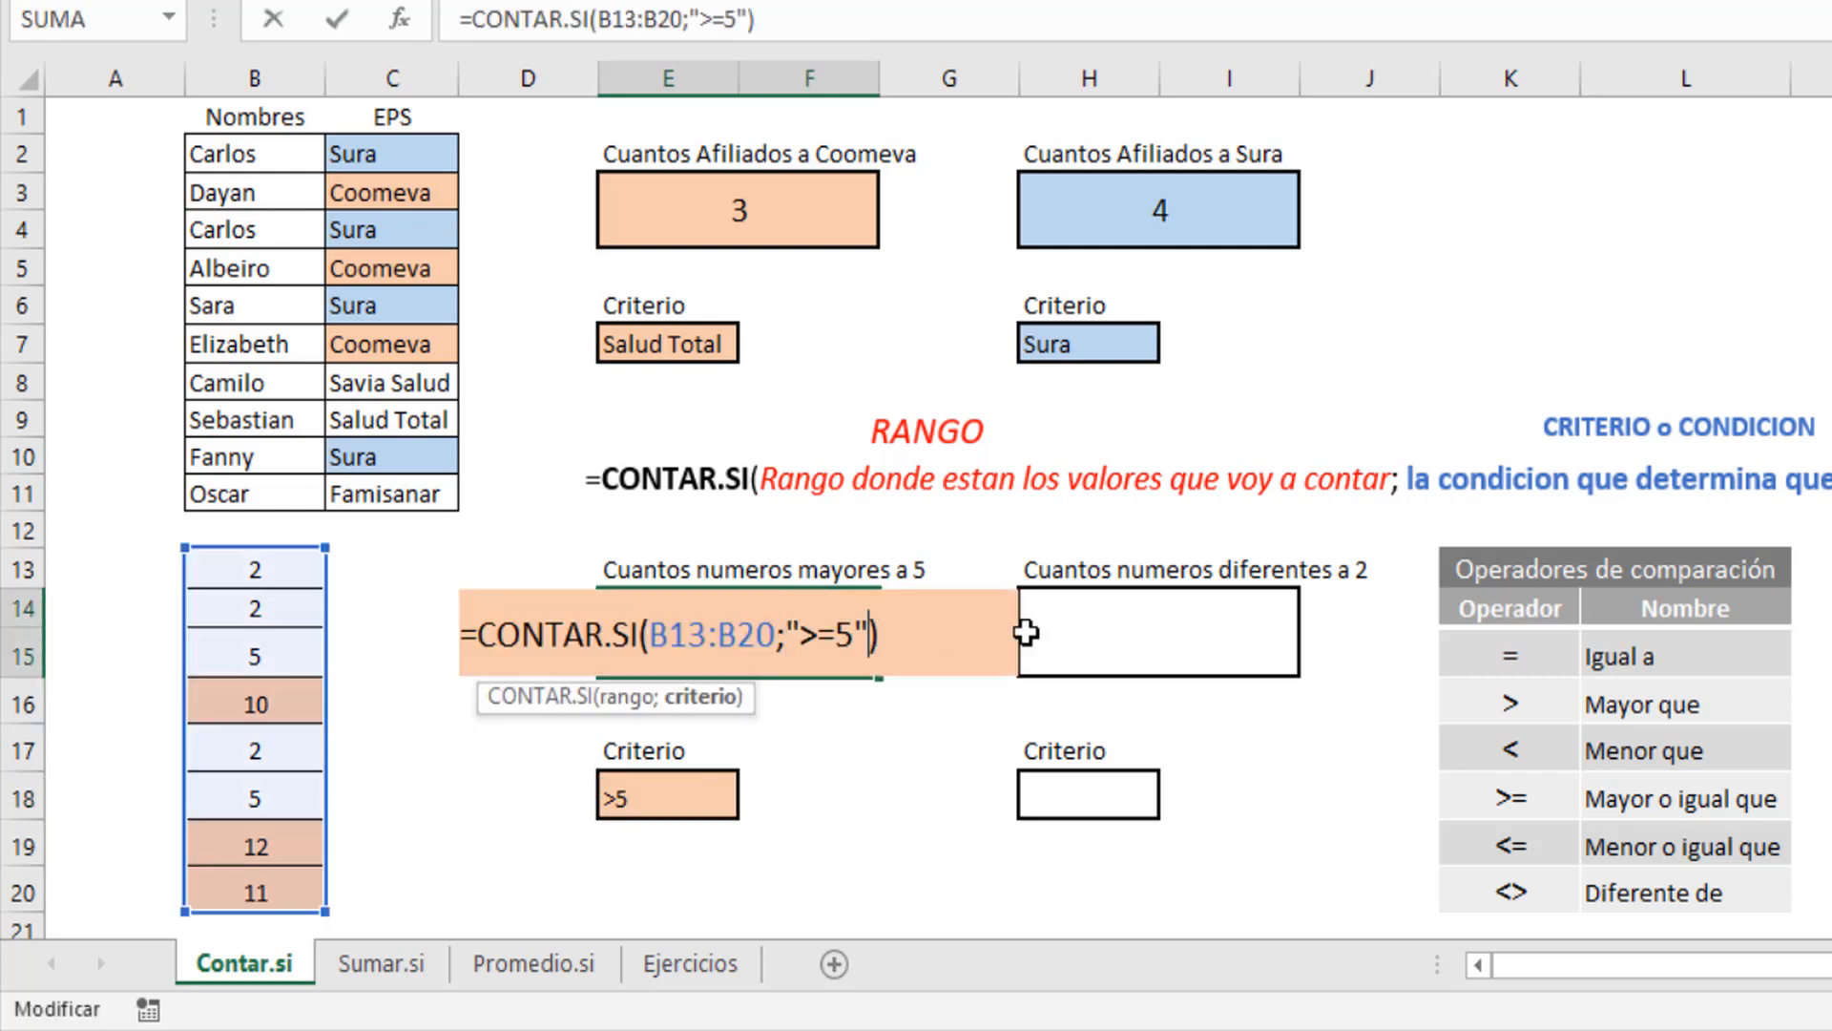
key("Delete")
key("BackSpace")
key("BackSpace")
key("BackSpace")
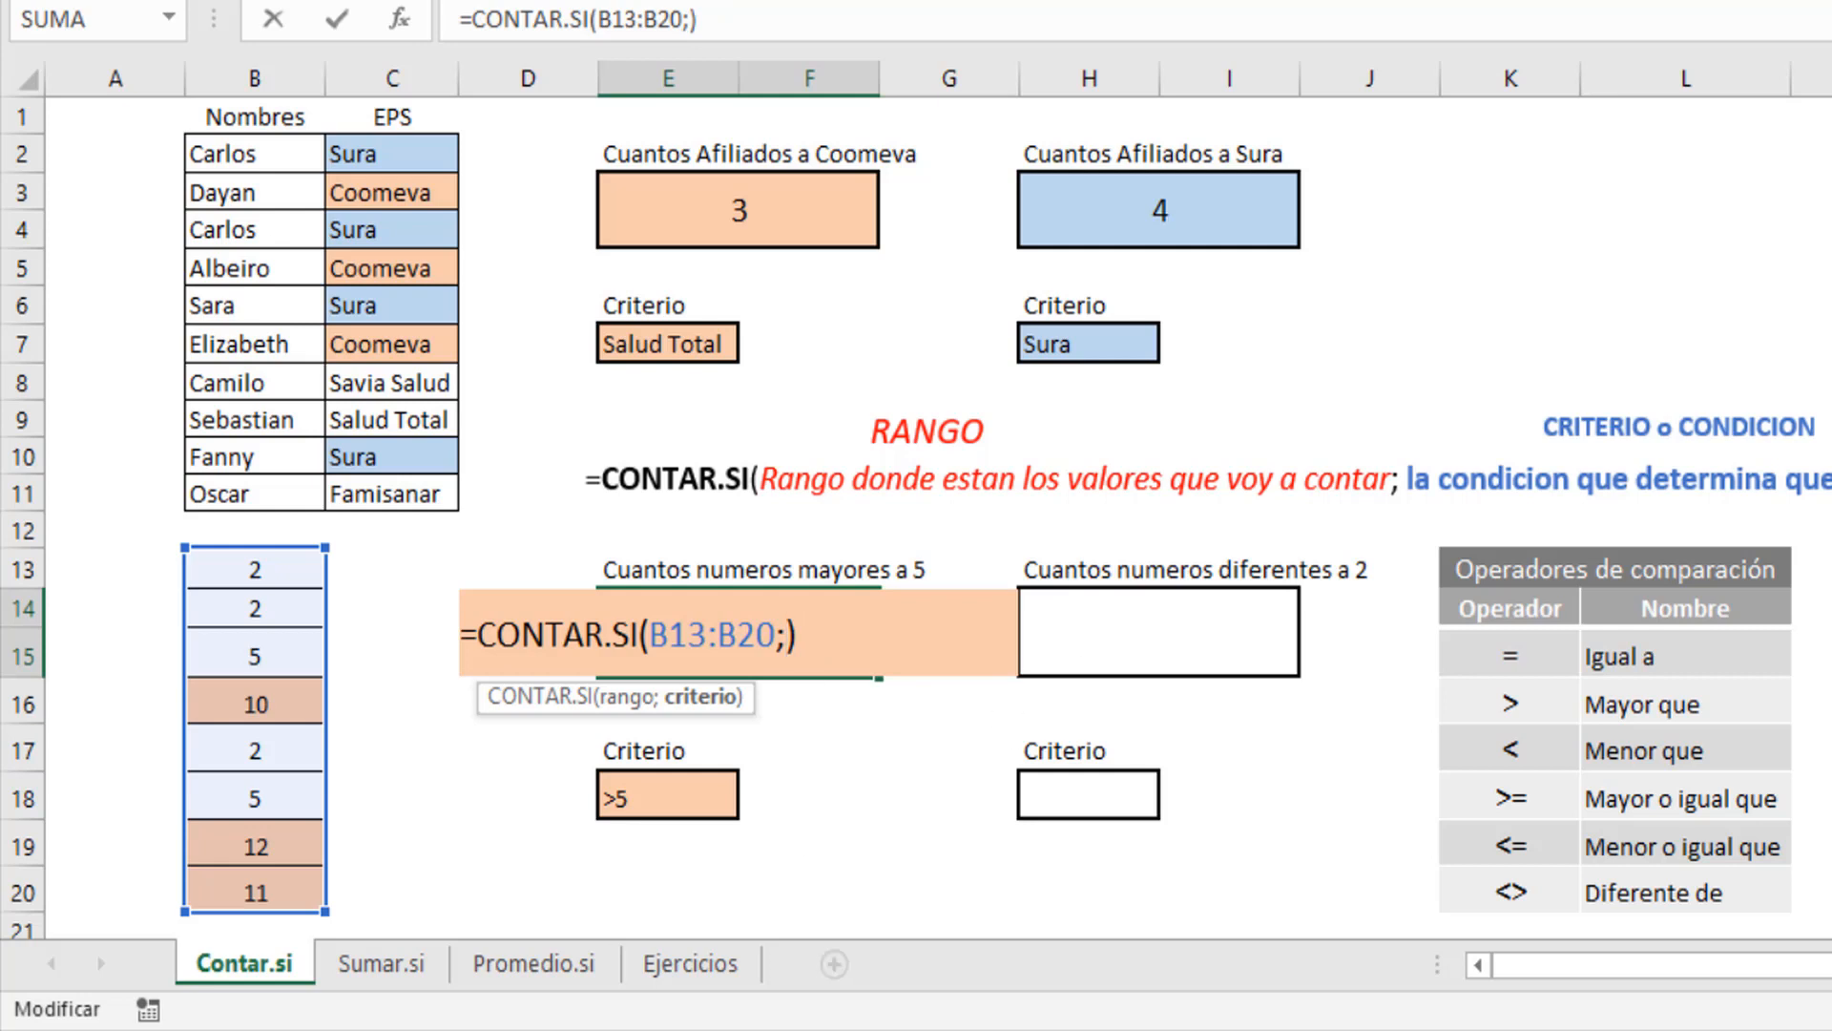
left_click(628, 792)
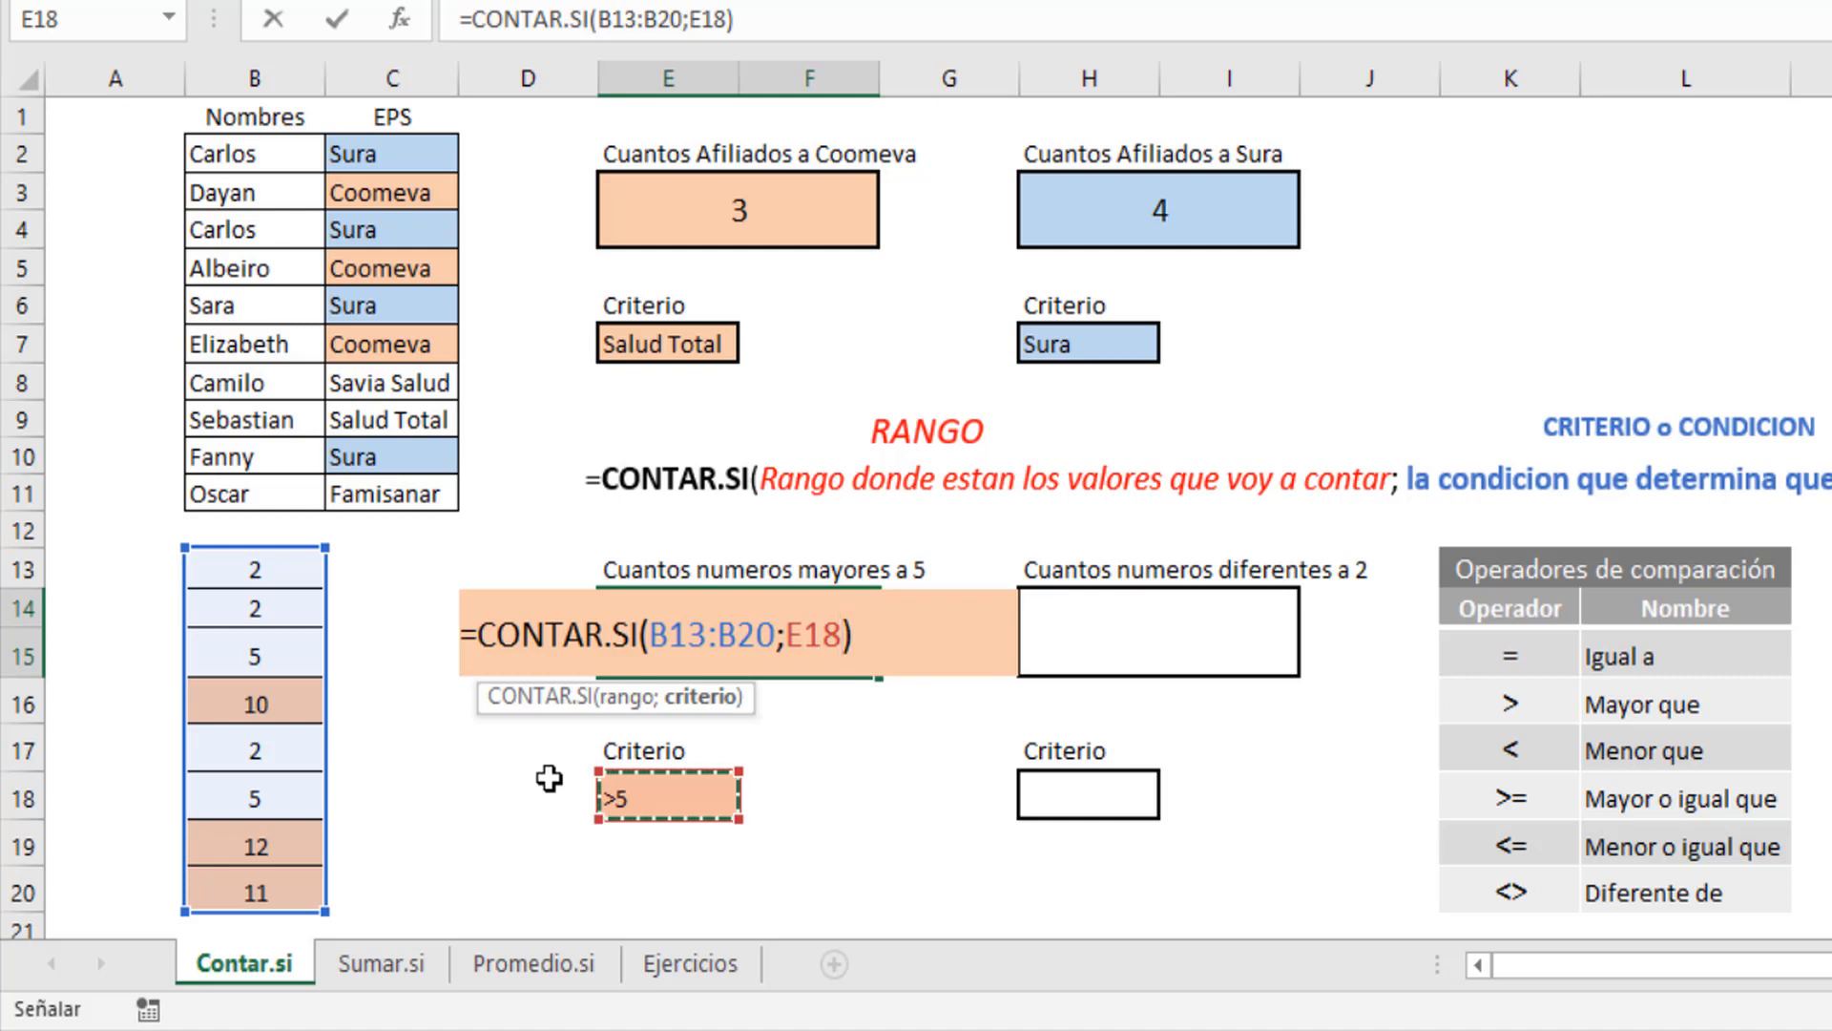
key("Return")
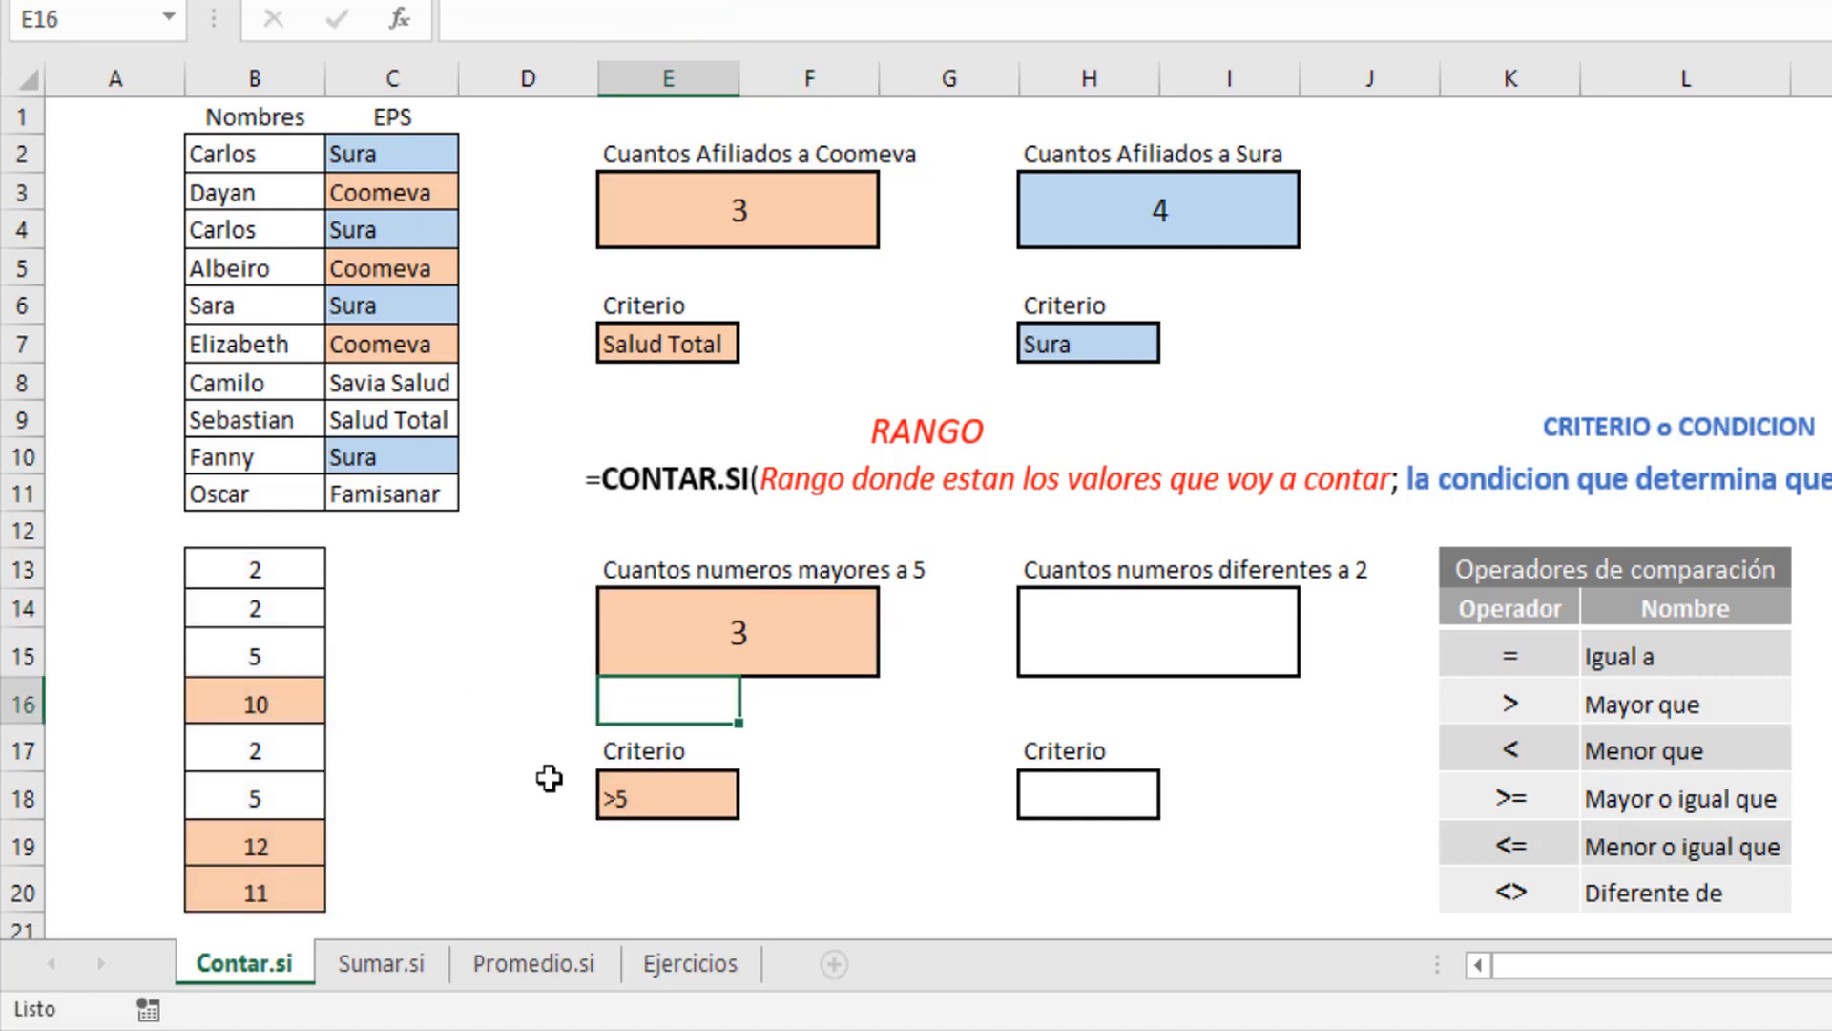
left_click(658, 834)
left_click(585, 798)
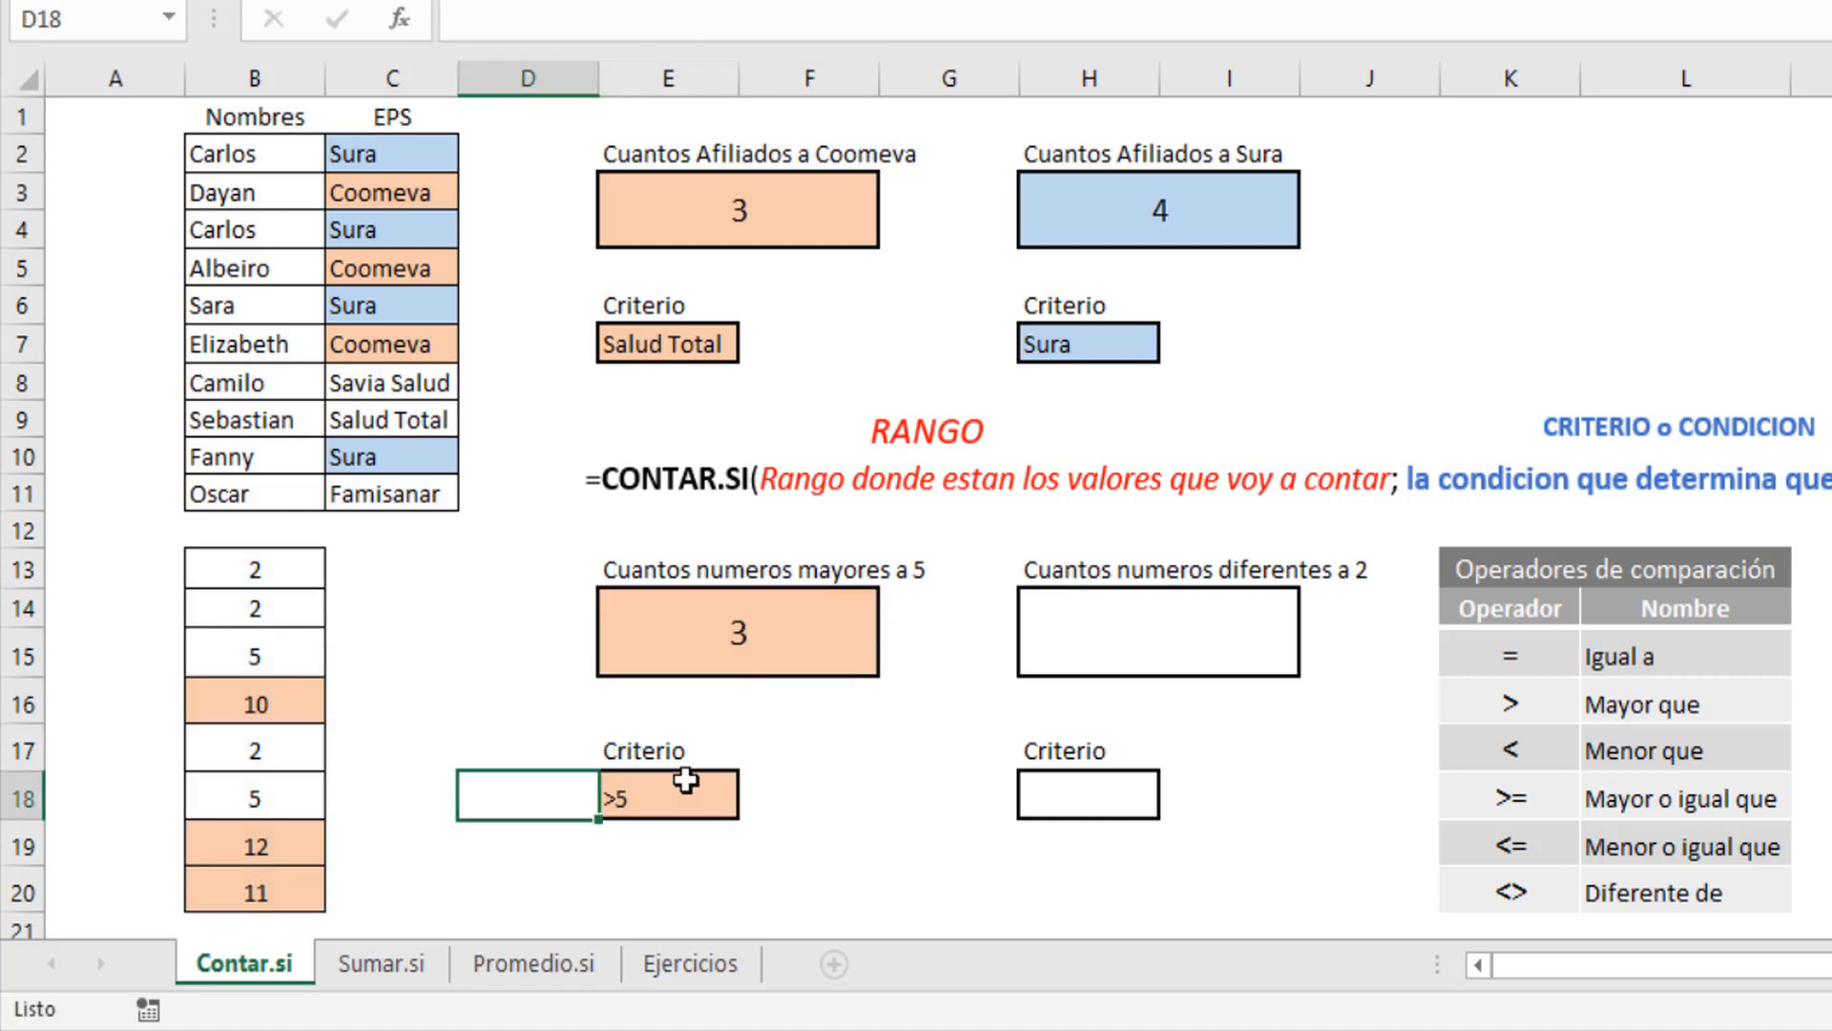
left_click(688, 780)
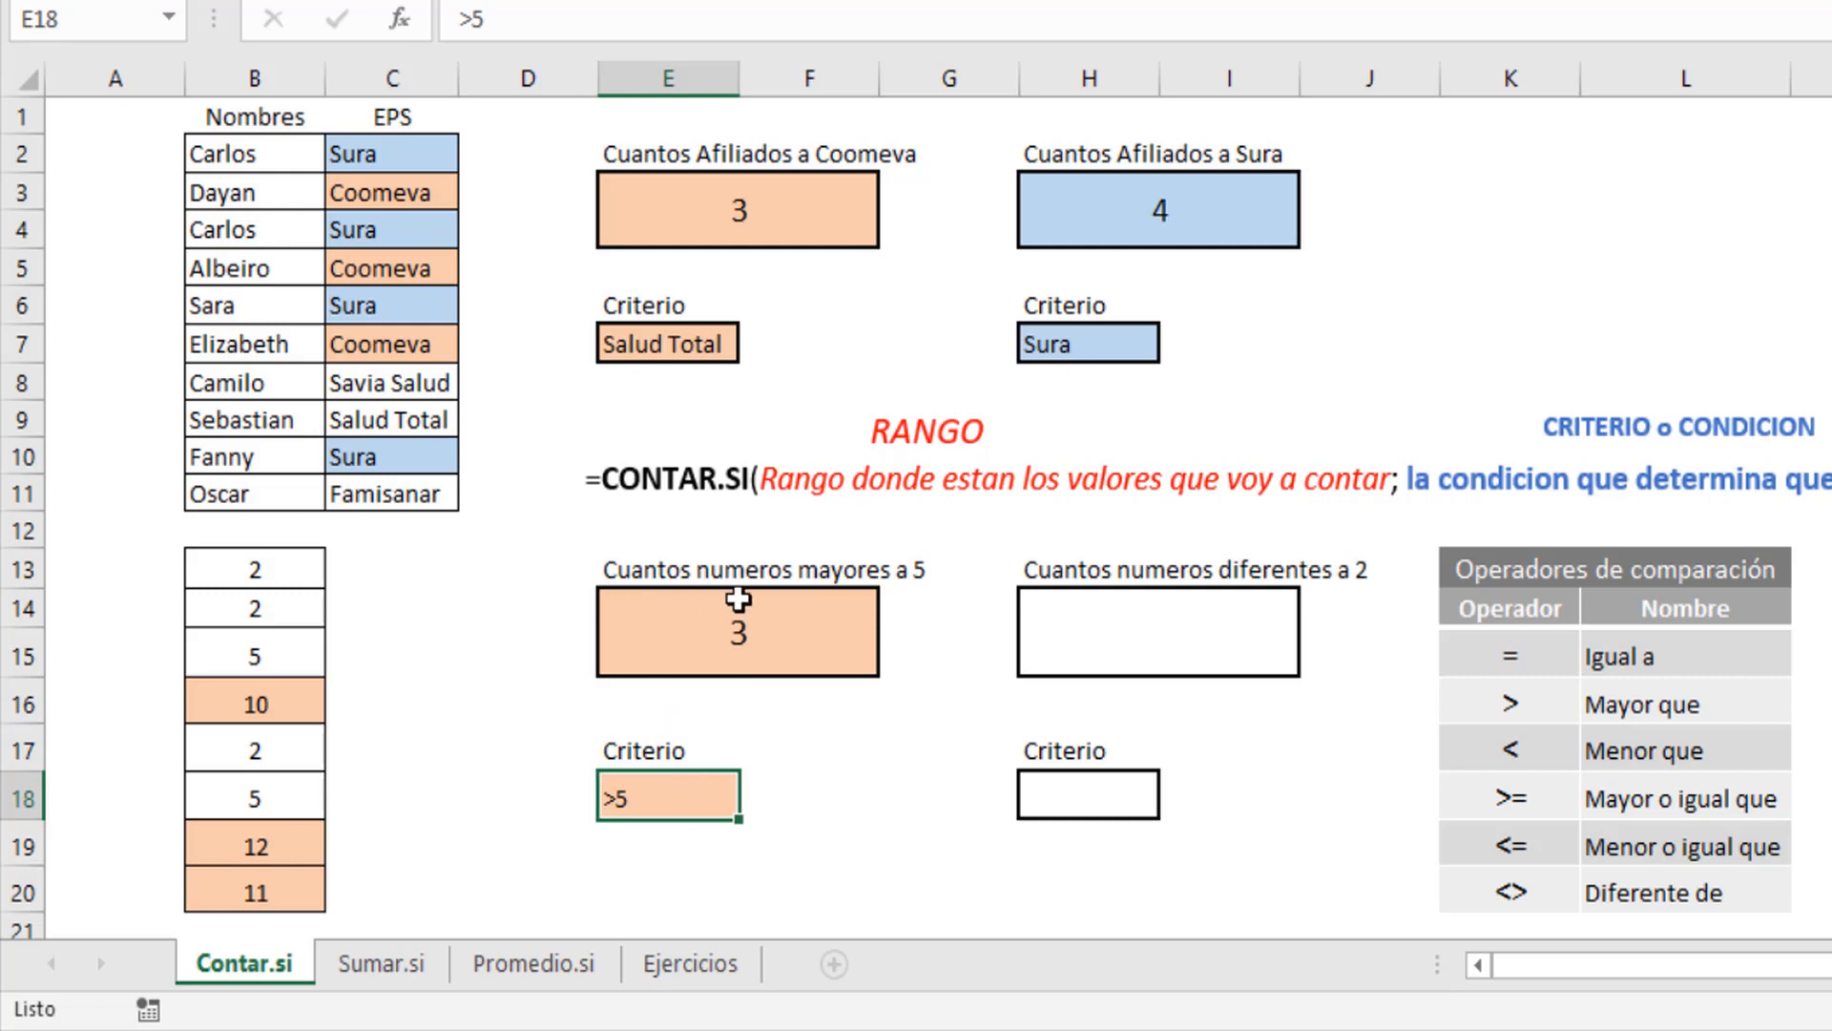
Count the numbers different from 2 by entering =CONTAR.SI(B13:B20;"<>2") in H14
left_click(1180, 609)
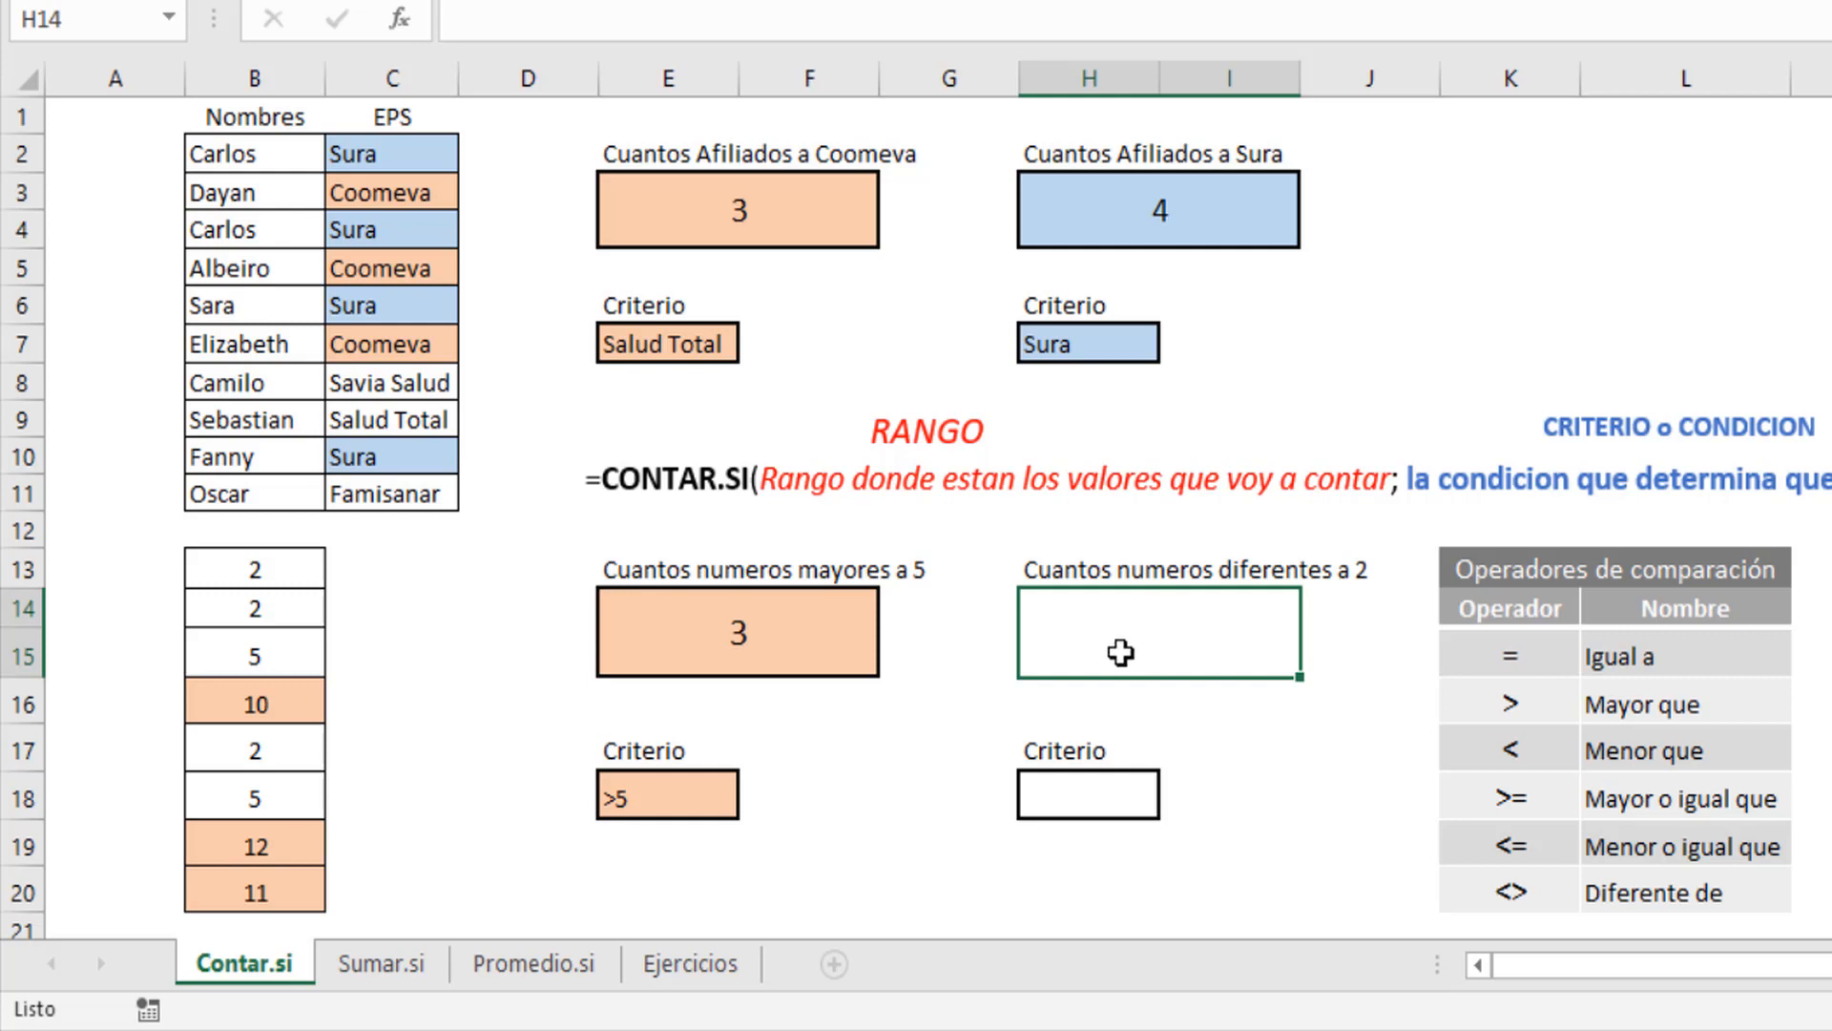
type("=contar.si")
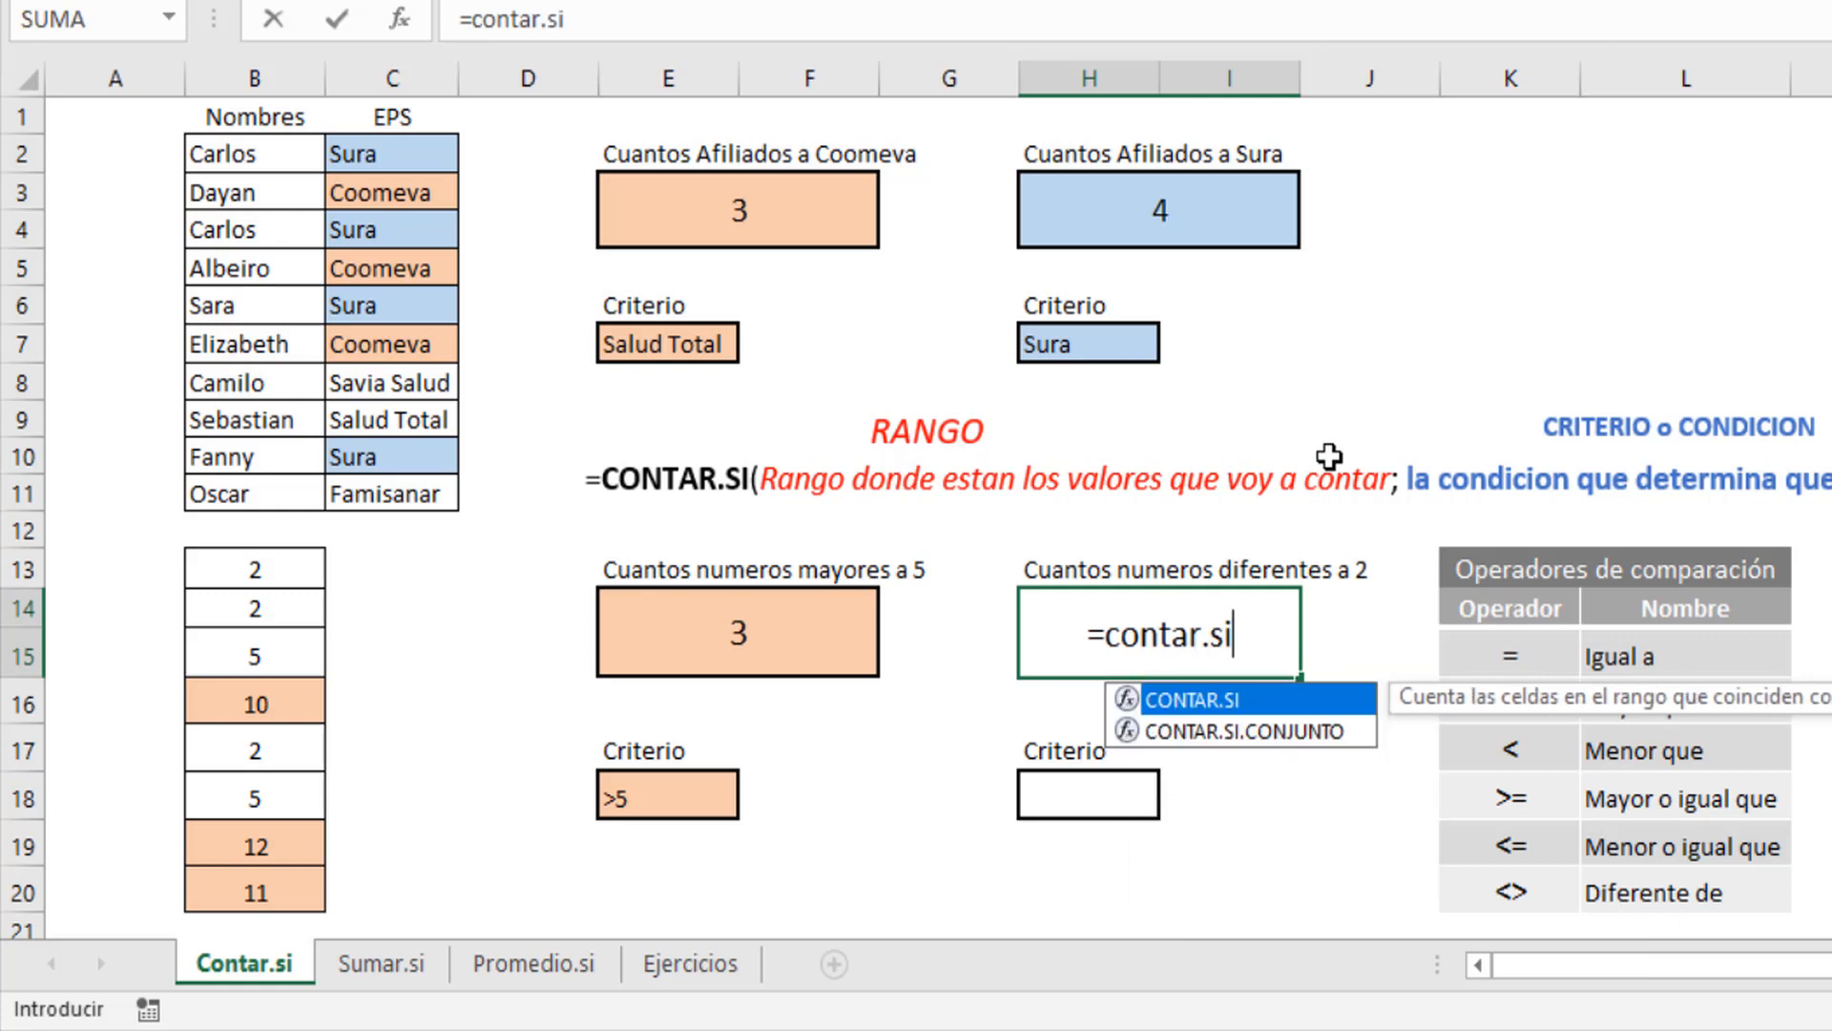
key("Tab")
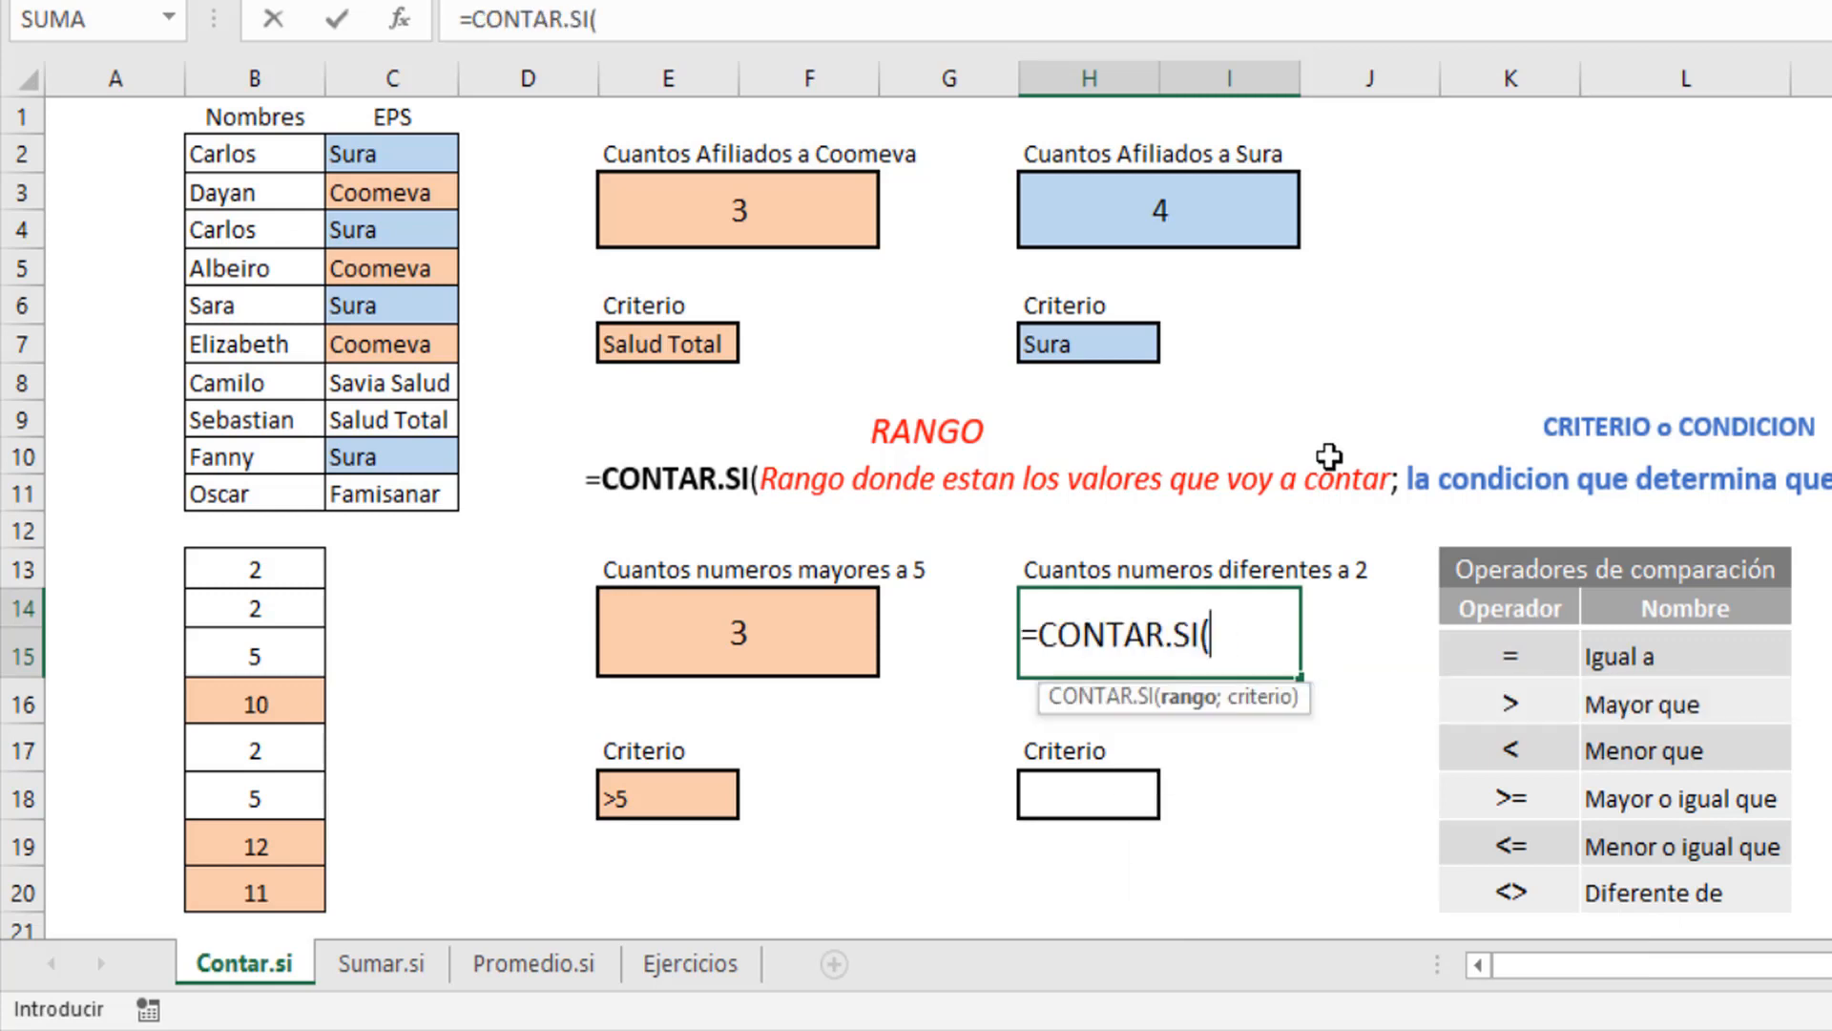
left_click_drag(250, 570, 241, 912)
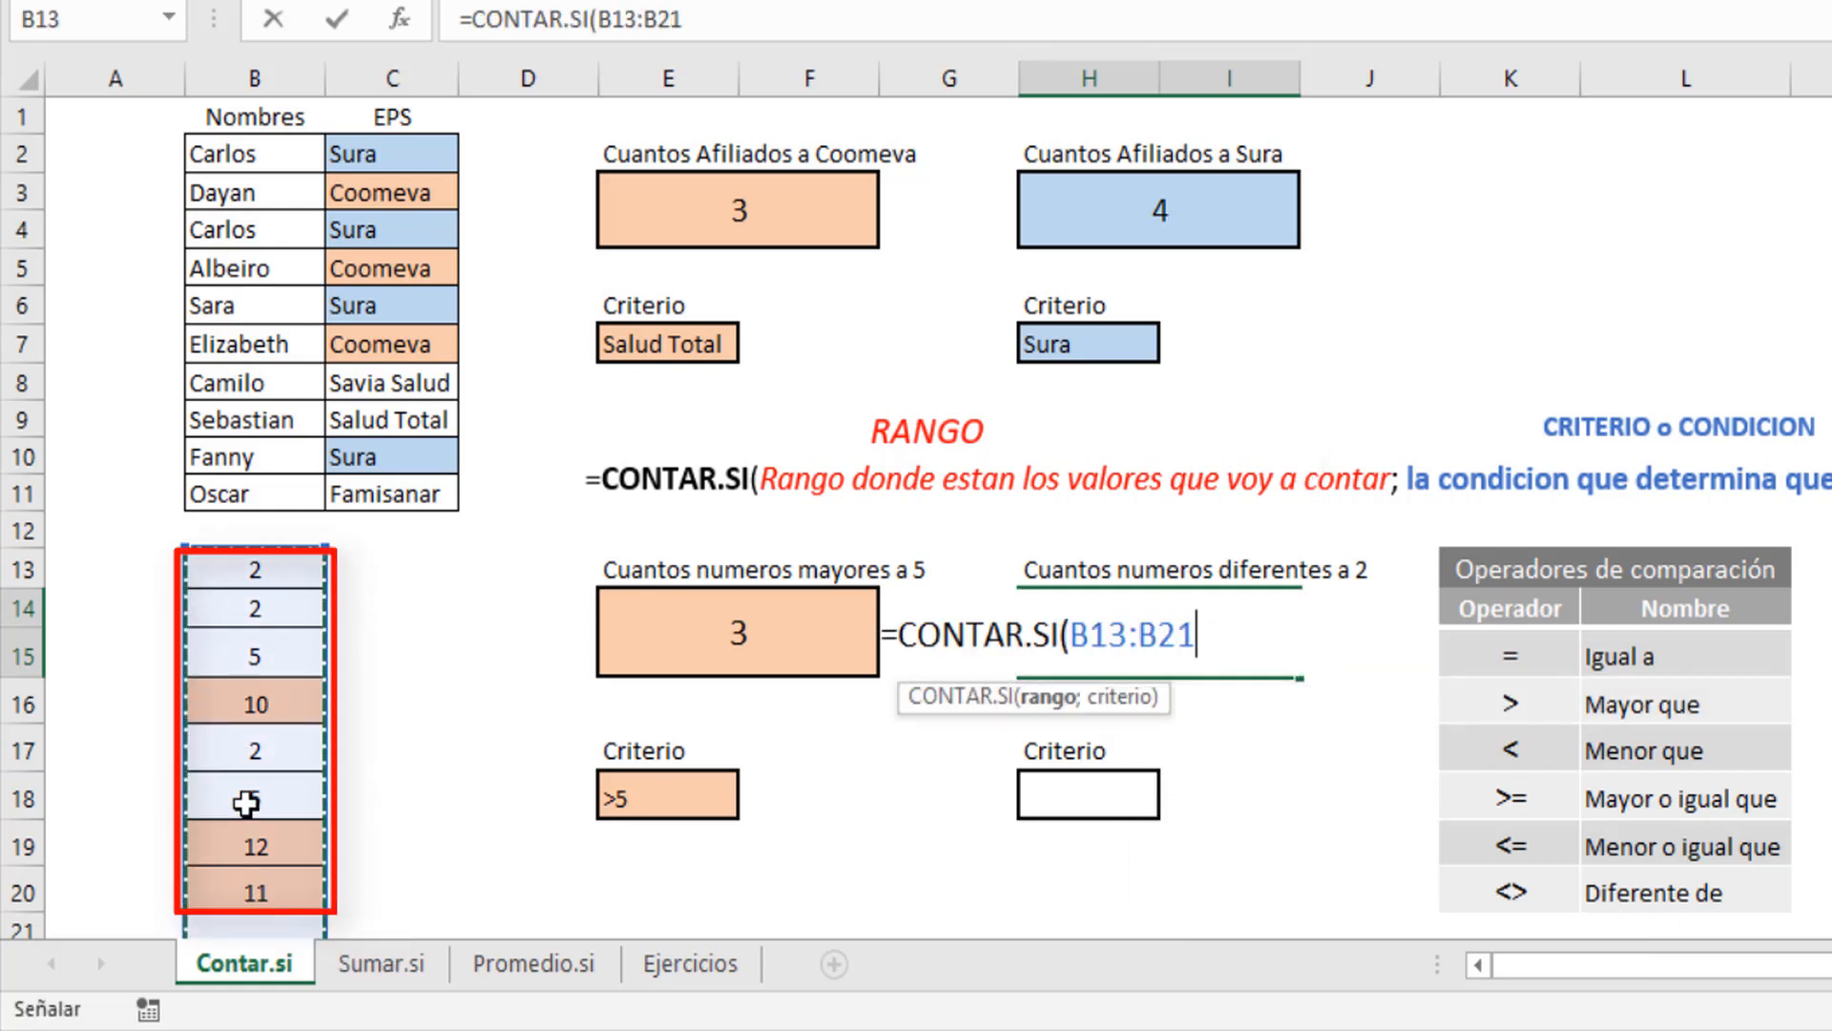
left_click_drag(254, 570, 258, 892)
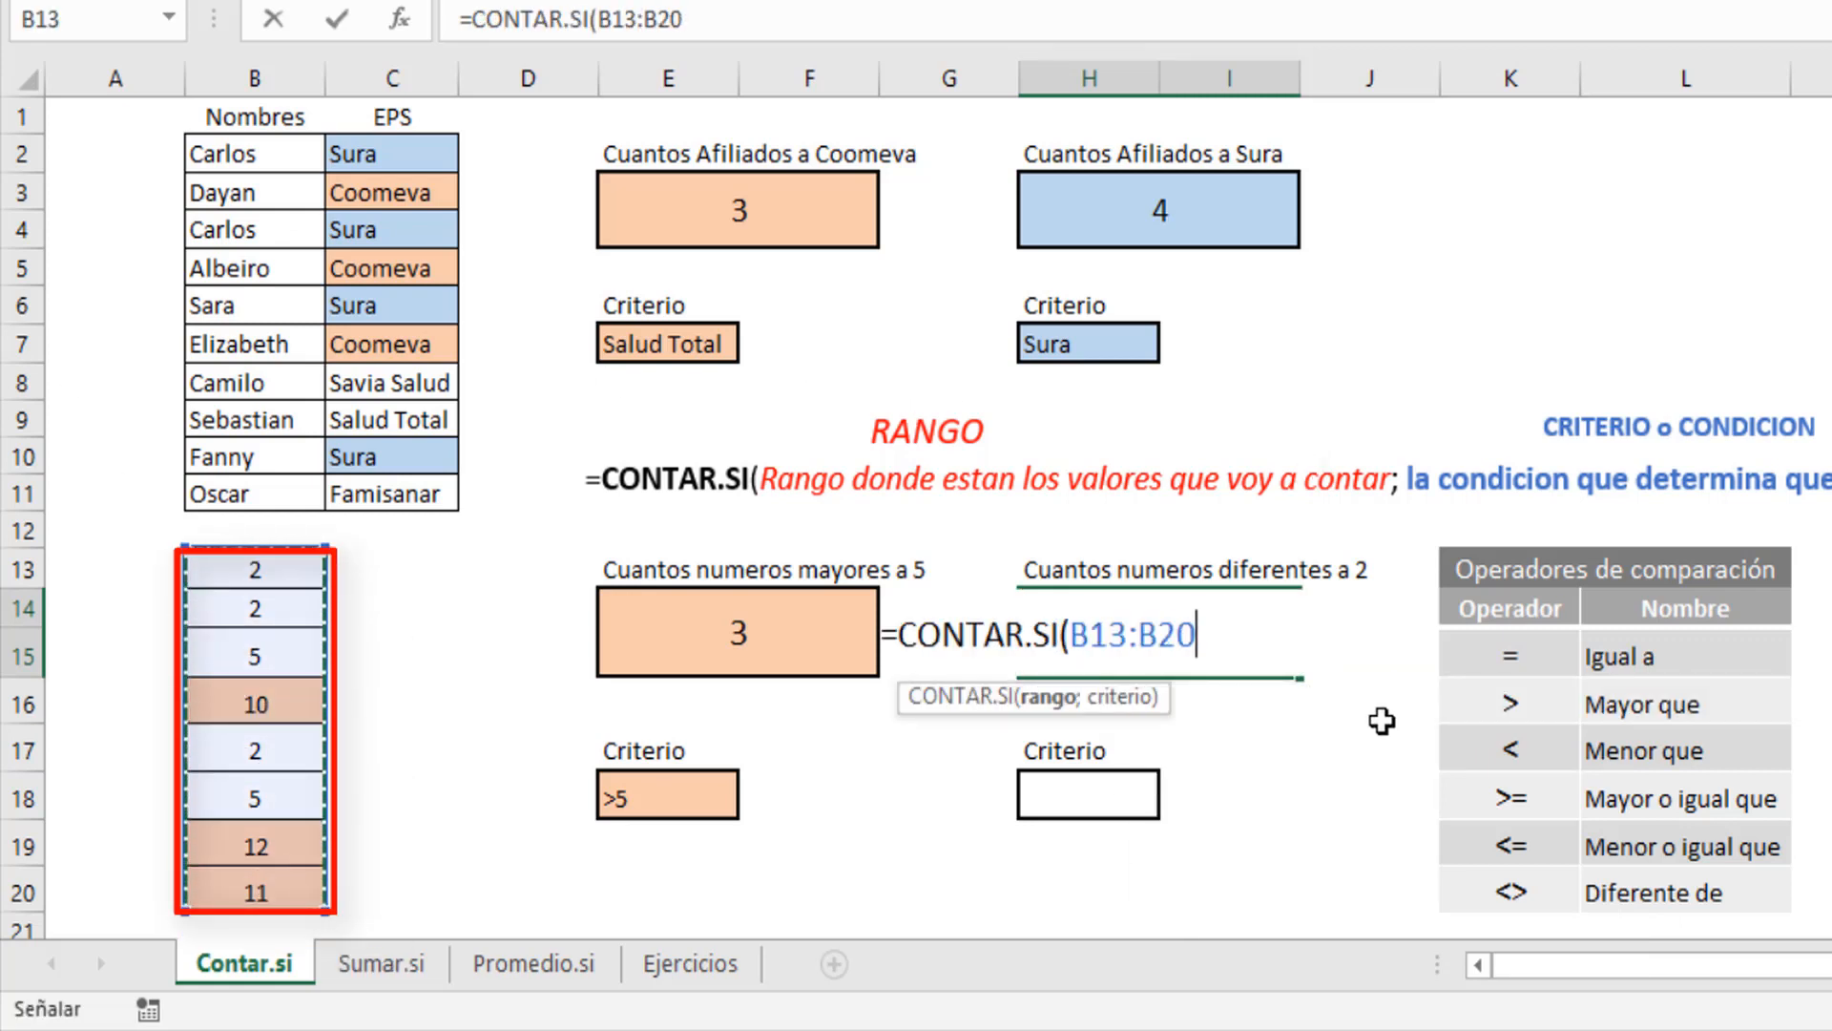
type(";<")
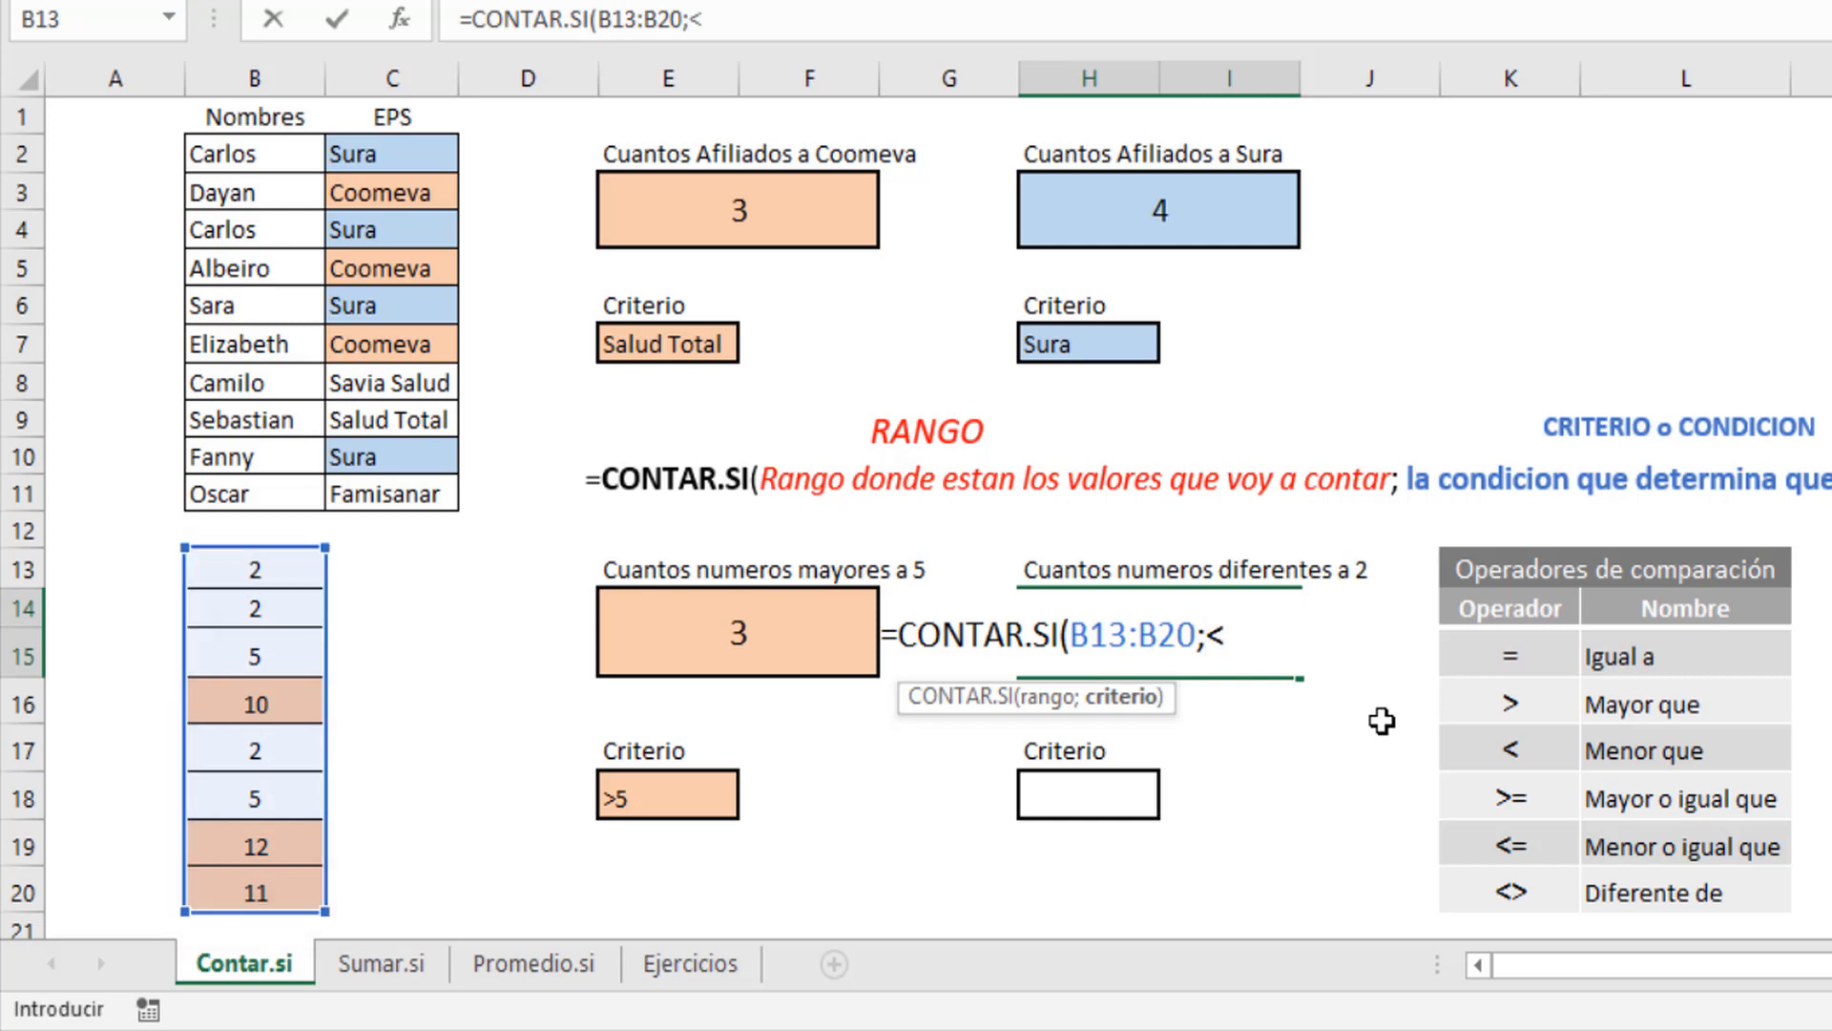
key("BackSpace")
type("\"<>2")
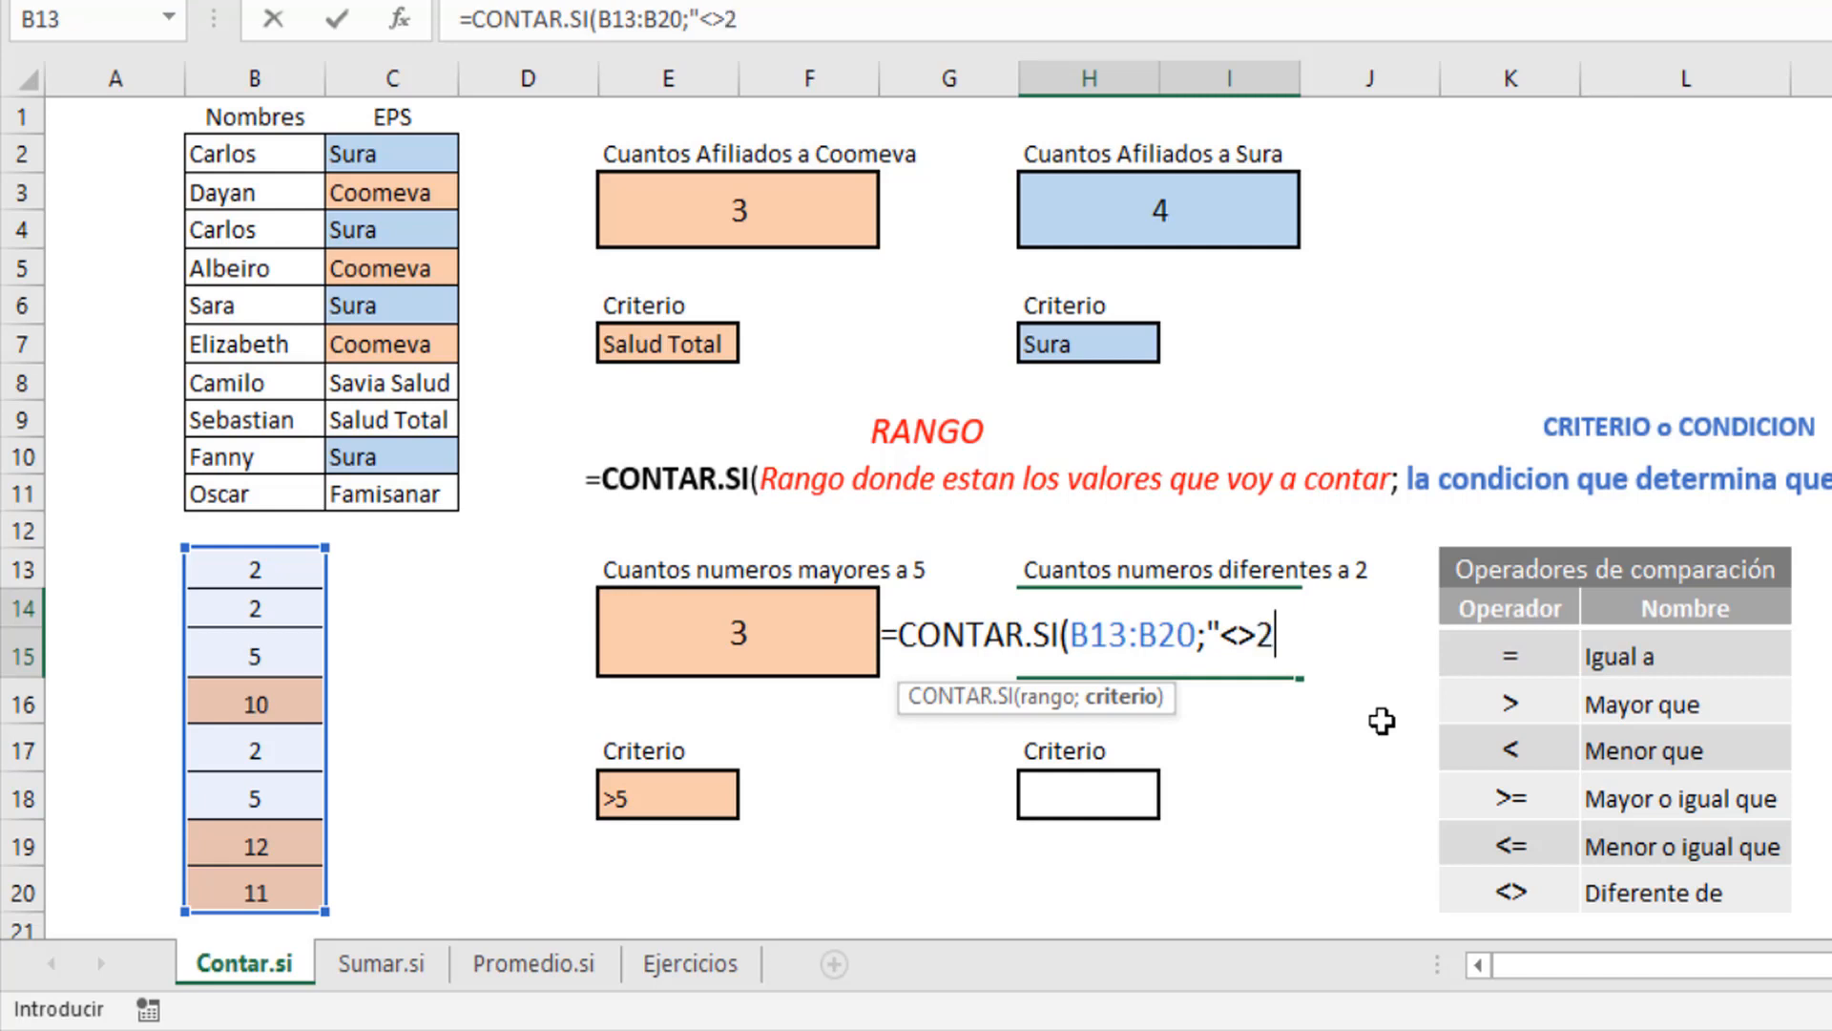
type("\")")
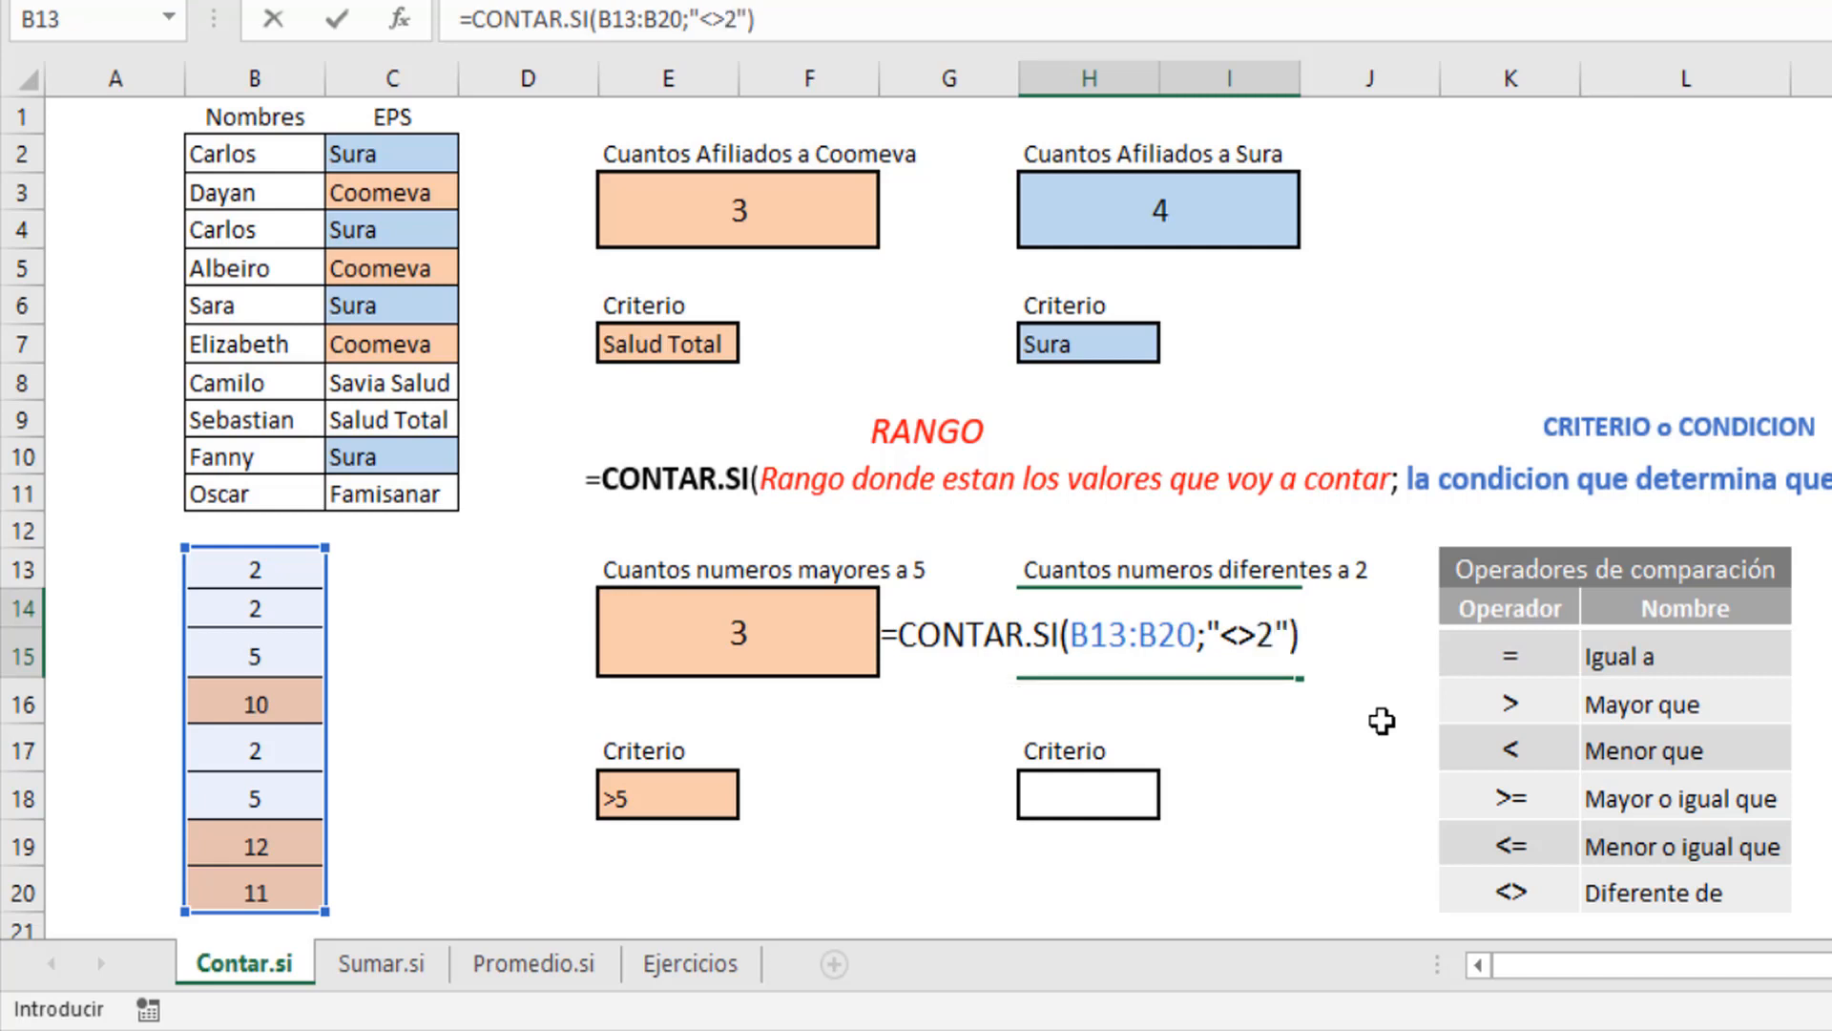
key("Return")
left_click(1150, 603)
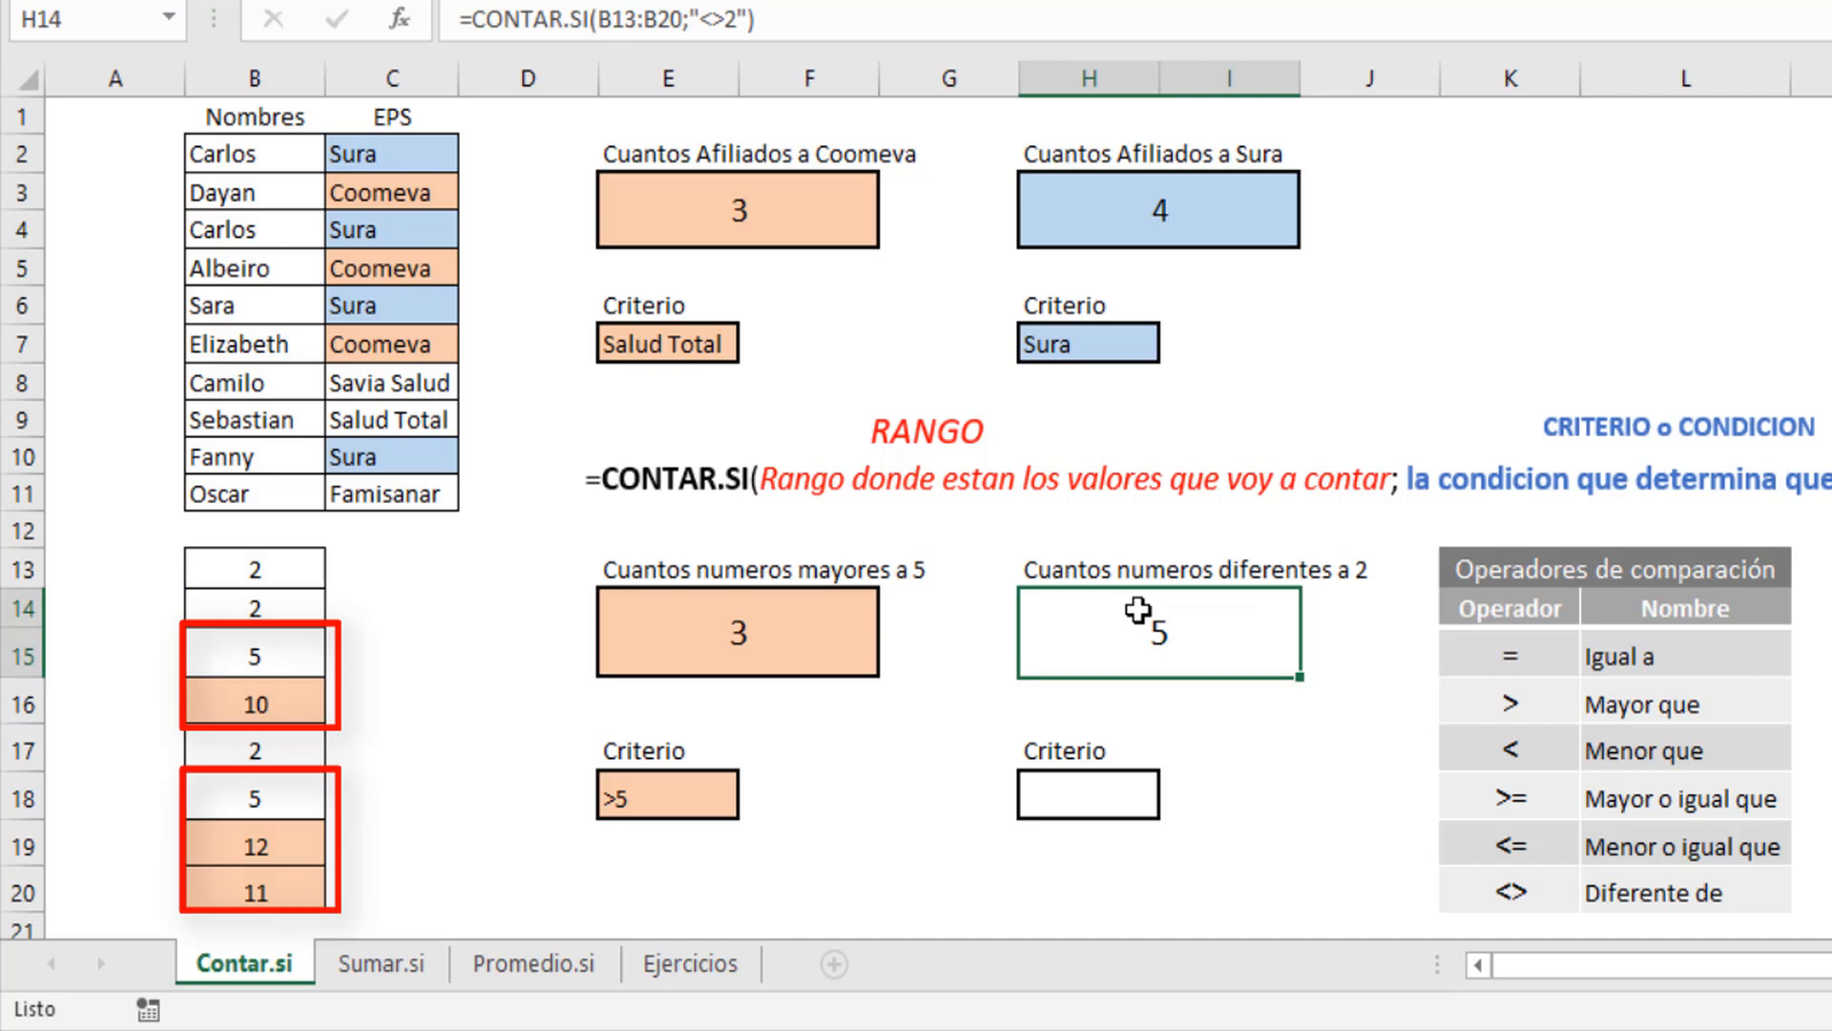
Open the Sumar.si sheet and locate the D10 result cell for summing the fives of the range
left_click(386, 965)
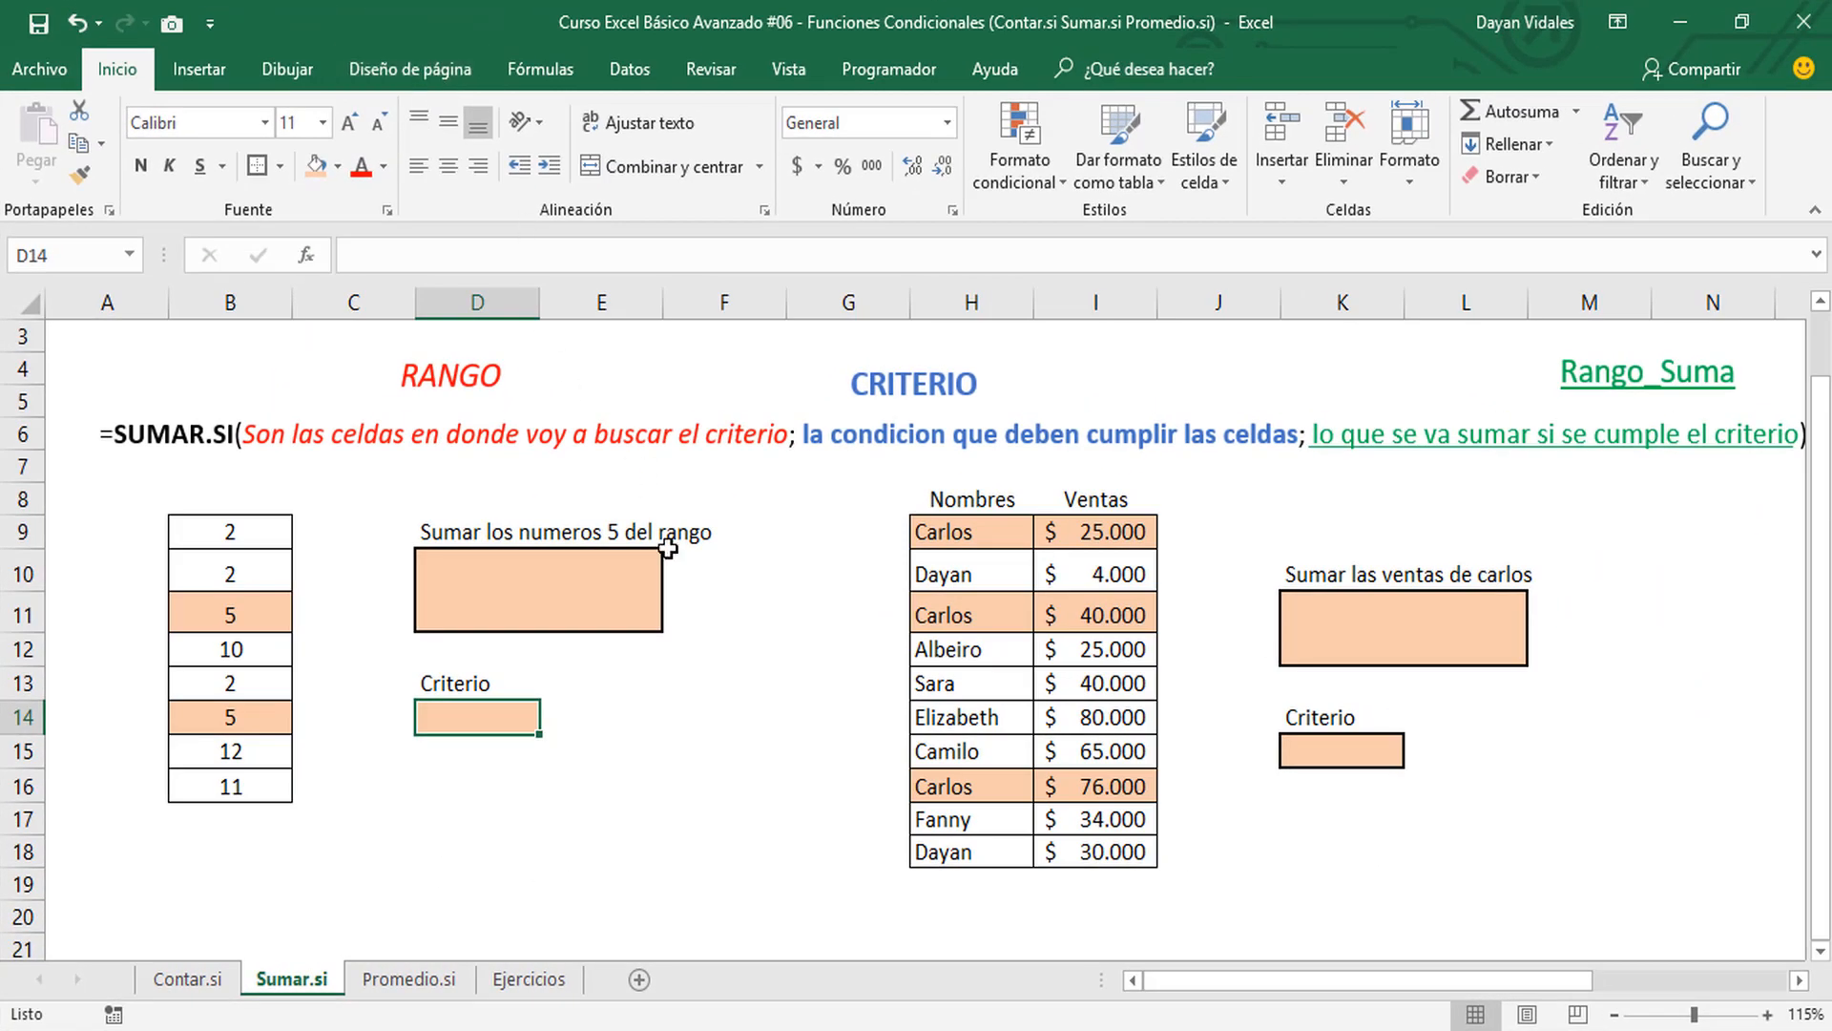
left_click(668, 546)
left_click(707, 621)
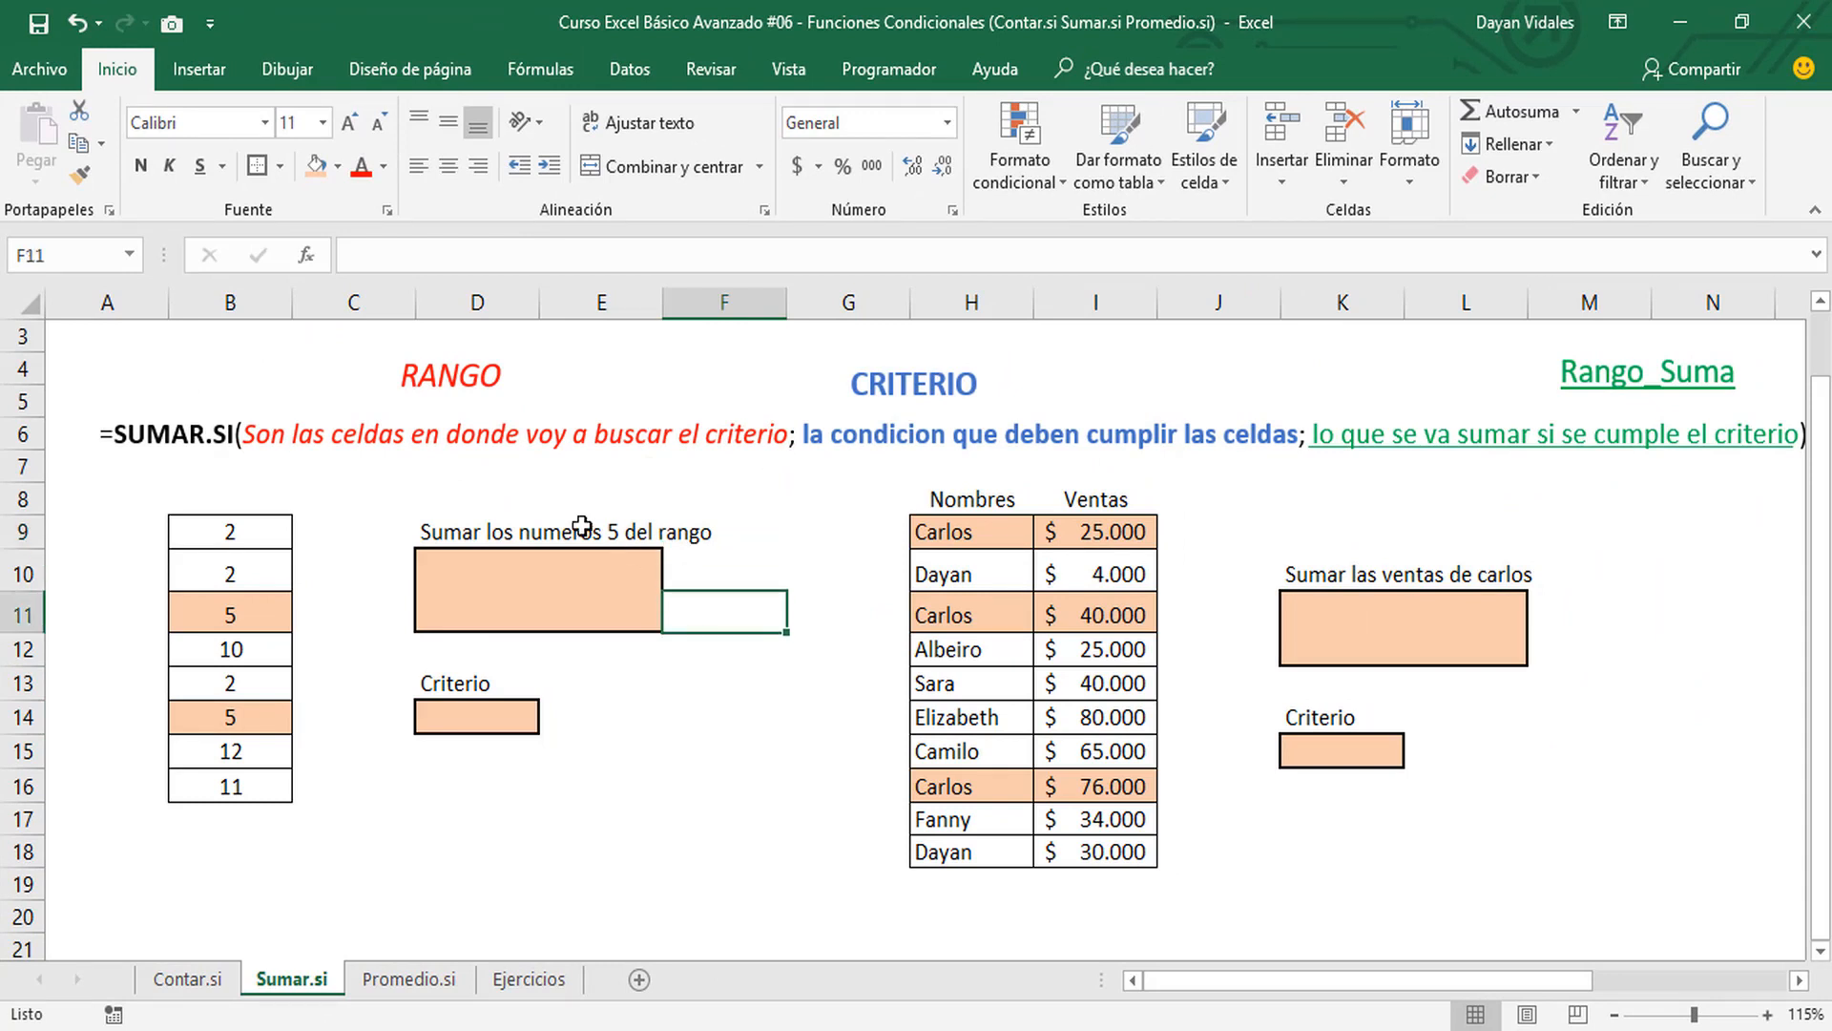
right_click(430, 423)
left_click(401, 498)
left_click(401, 498)
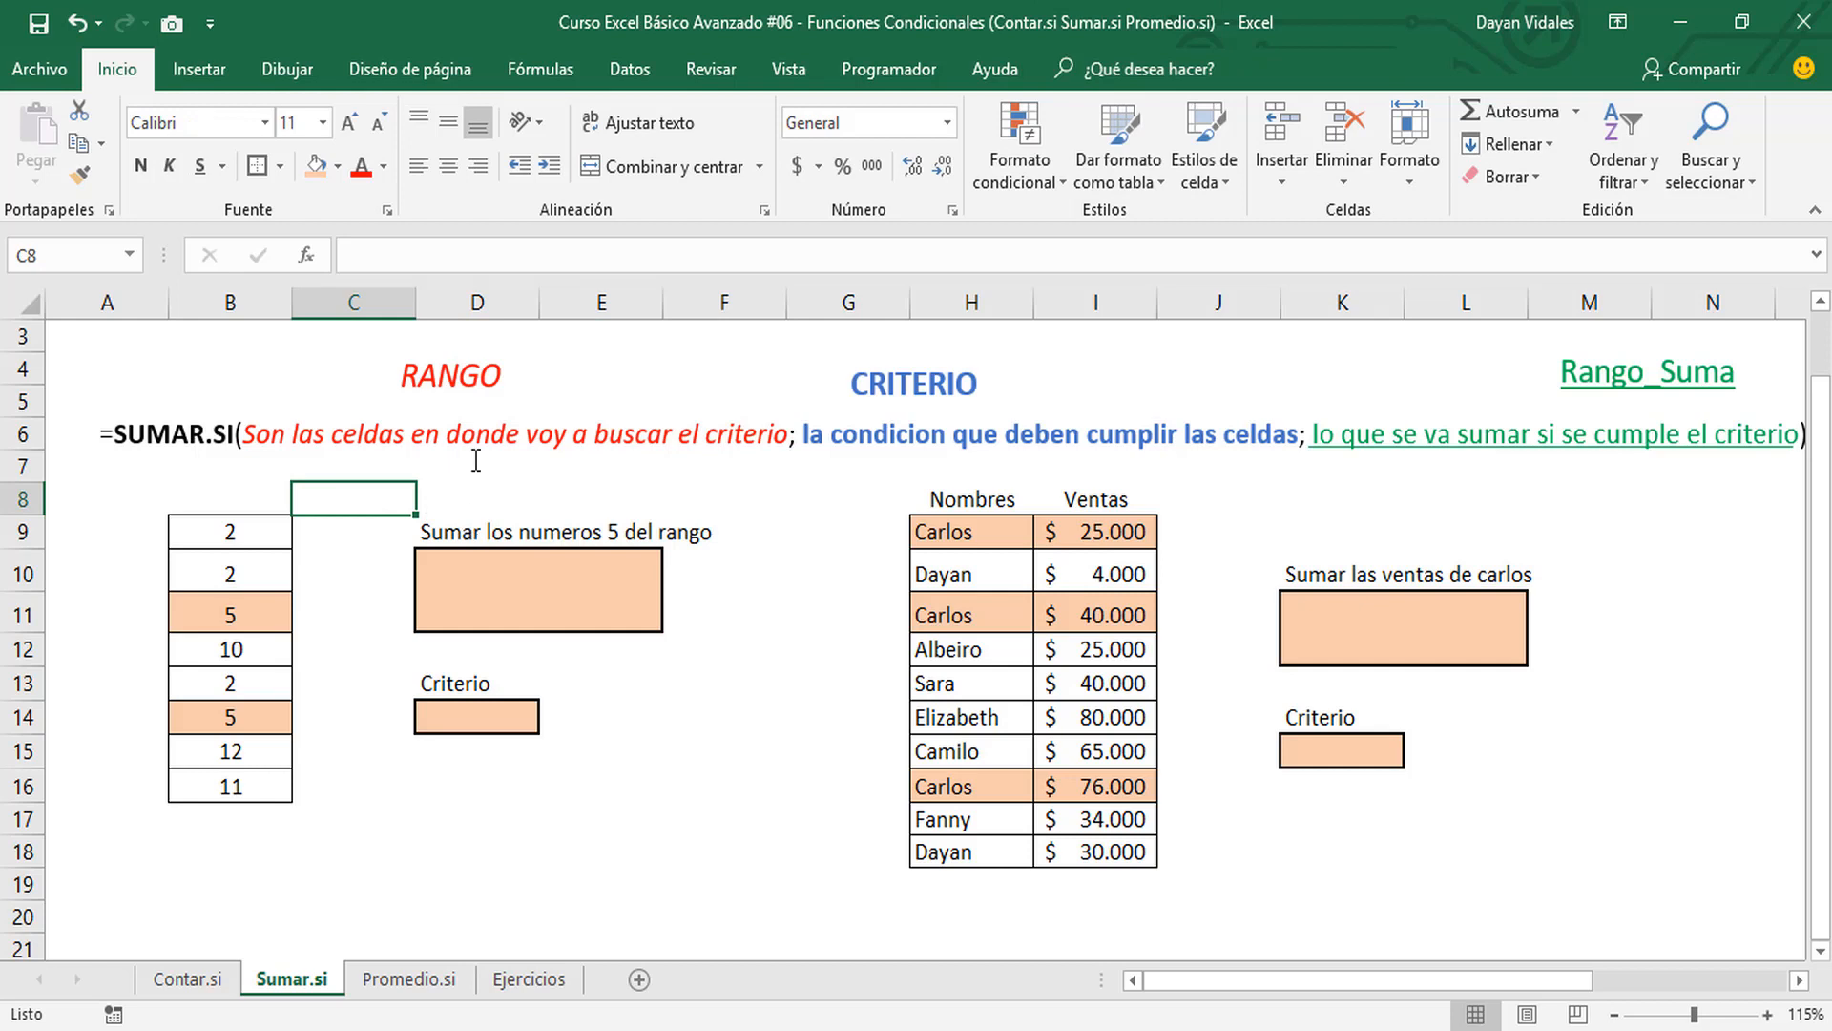
left_click(435, 585)
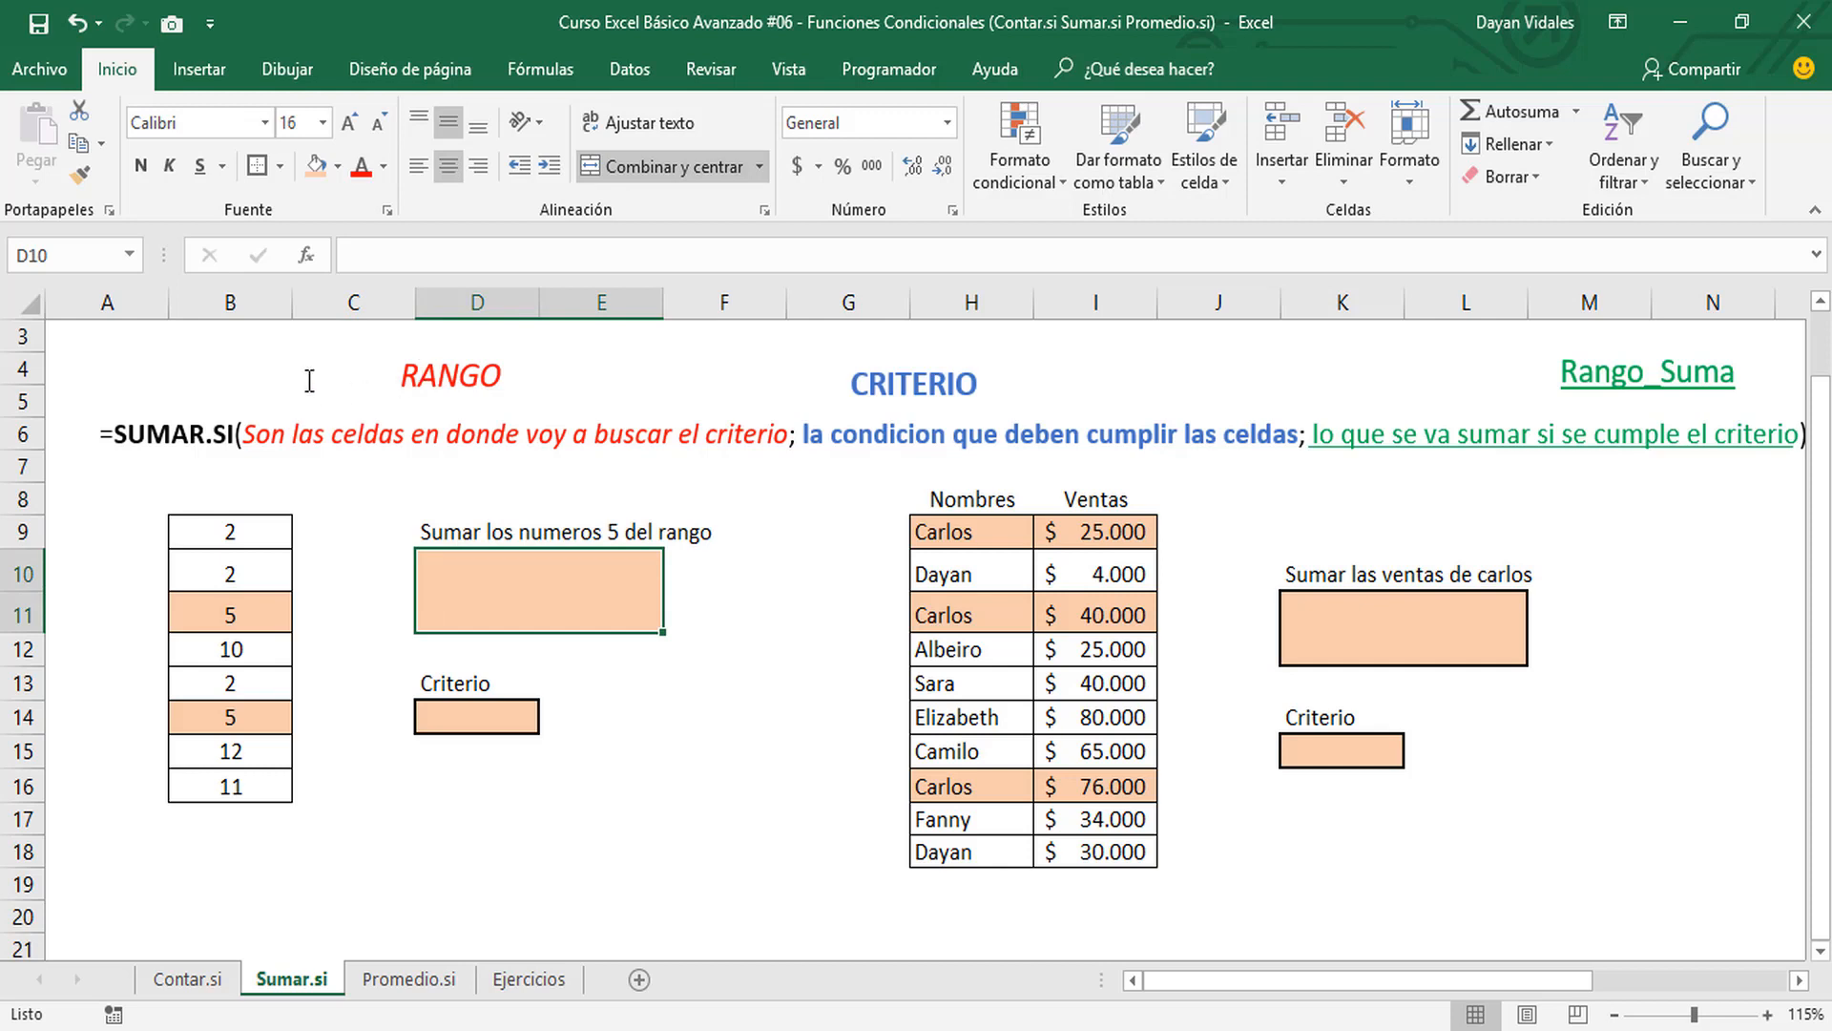
Examine the RANGO, CRITERIO and Rango_Suma labels and their explanations in the SUMAR.SI syntax line
left_click_drag(400, 375, 505, 375)
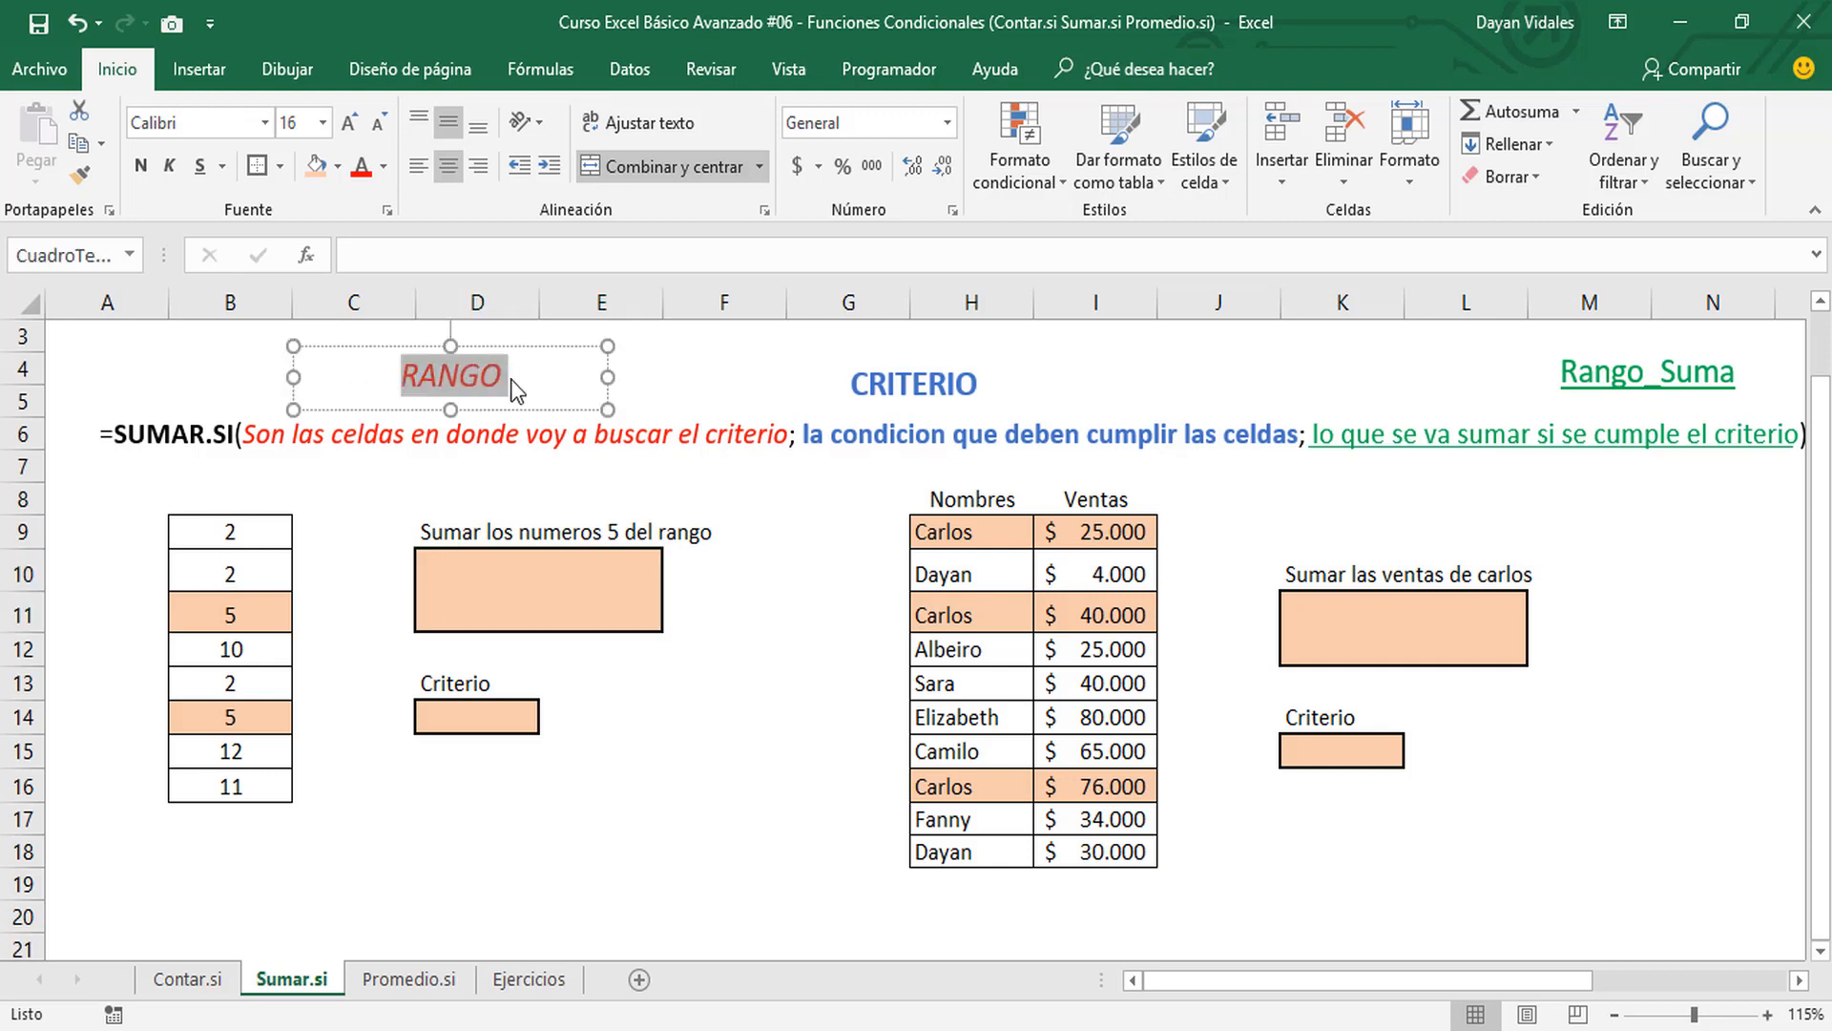
left_click_drag(899, 380, 1054, 386)
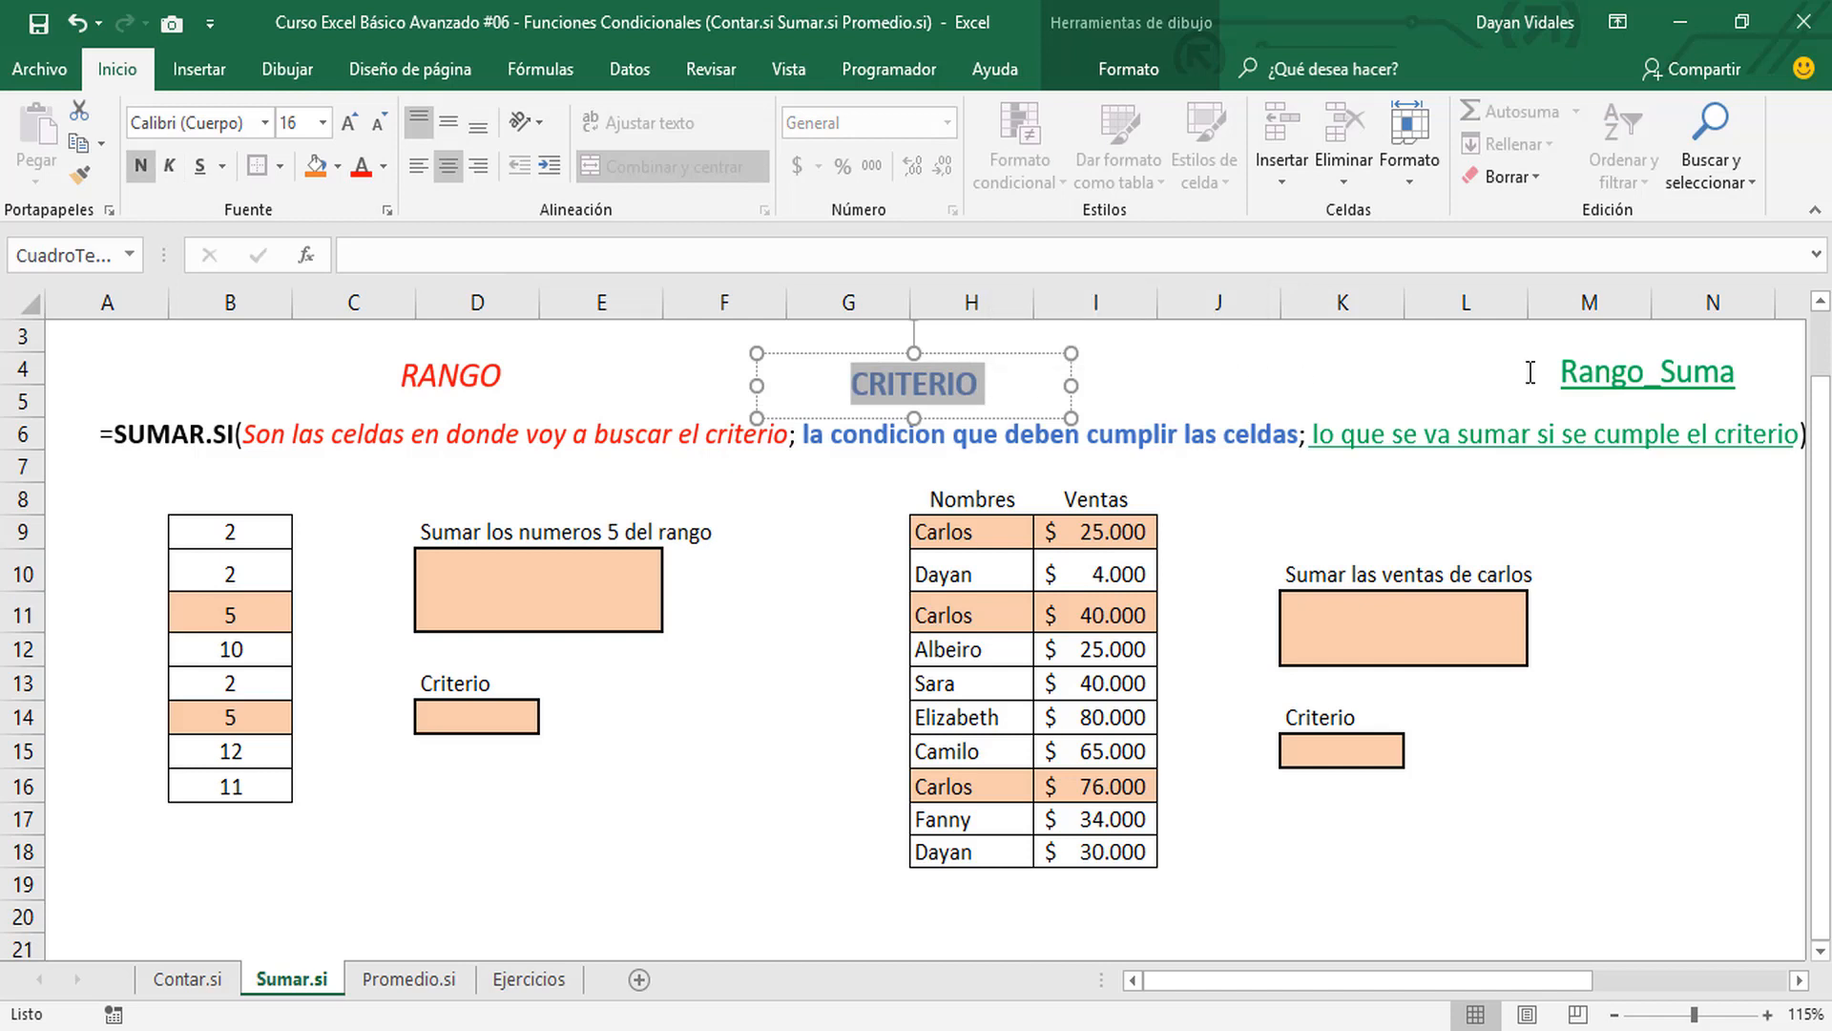
mouse_move(1578, 372)
left_mouse_down()
mouse_move(1769, 369)
mouse_move(1569, 375)
left_mouse_up()
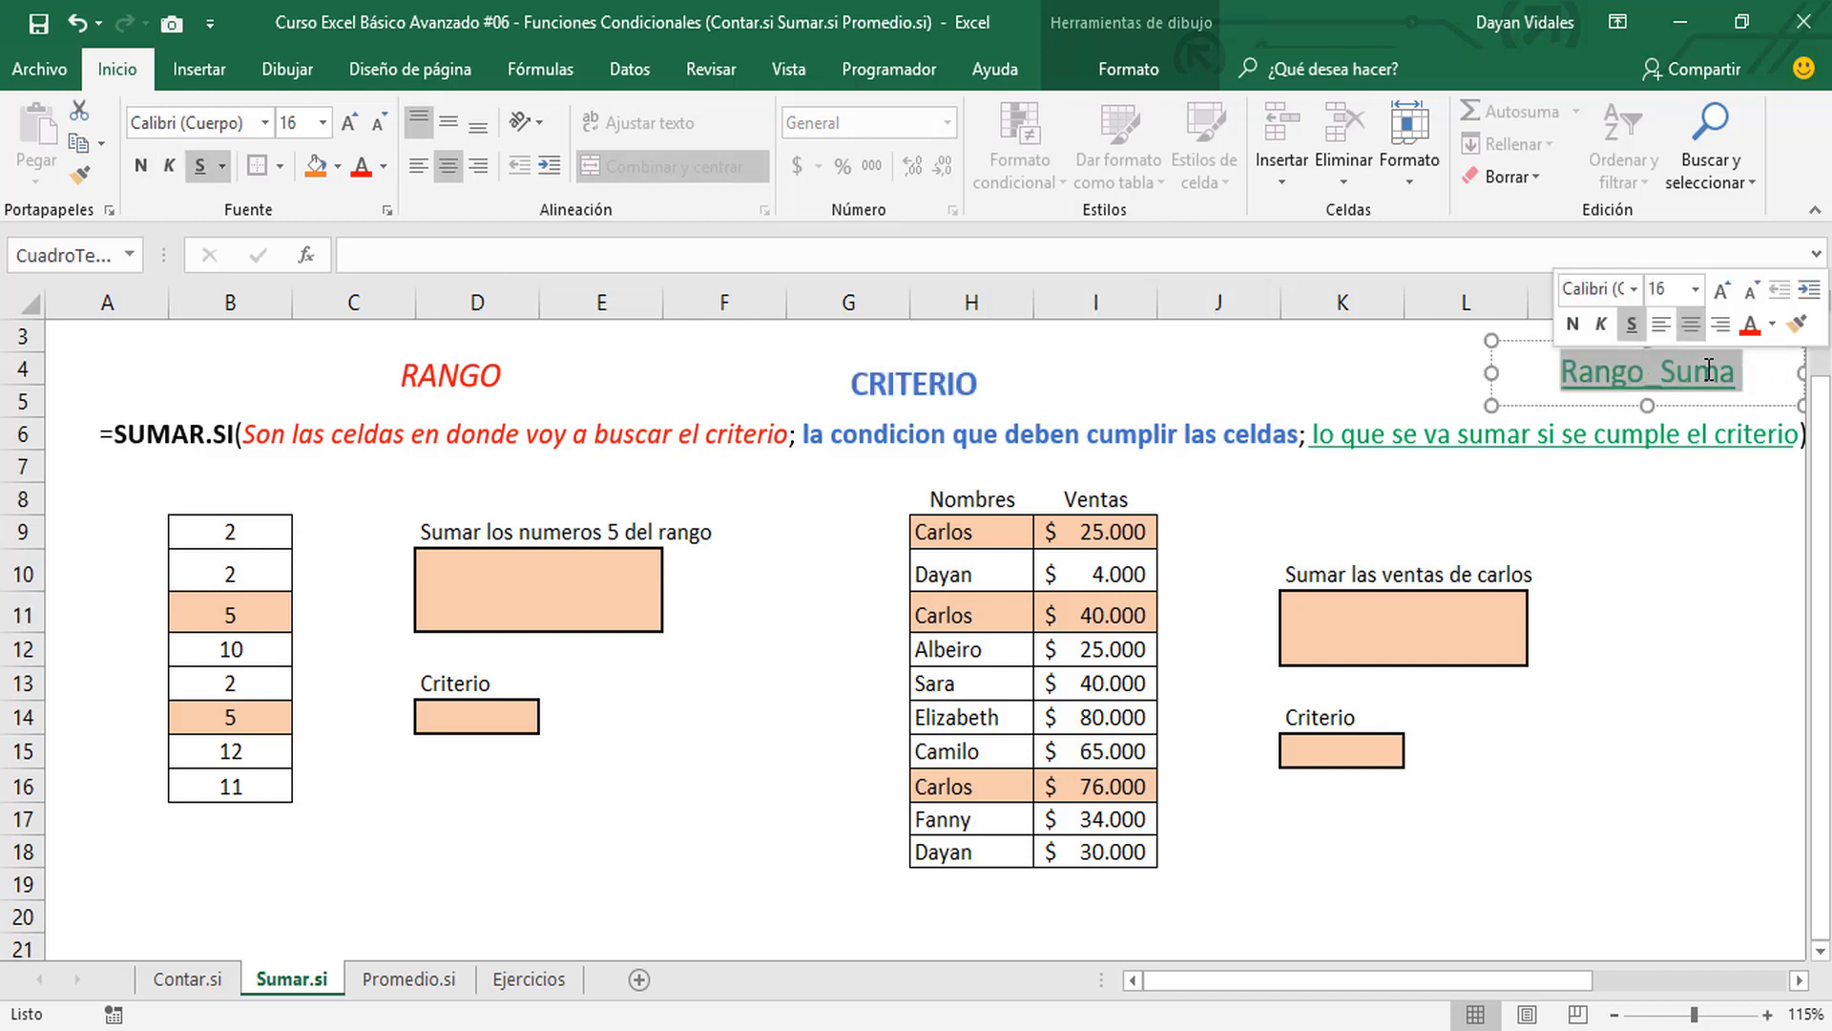
left_click(481, 374)
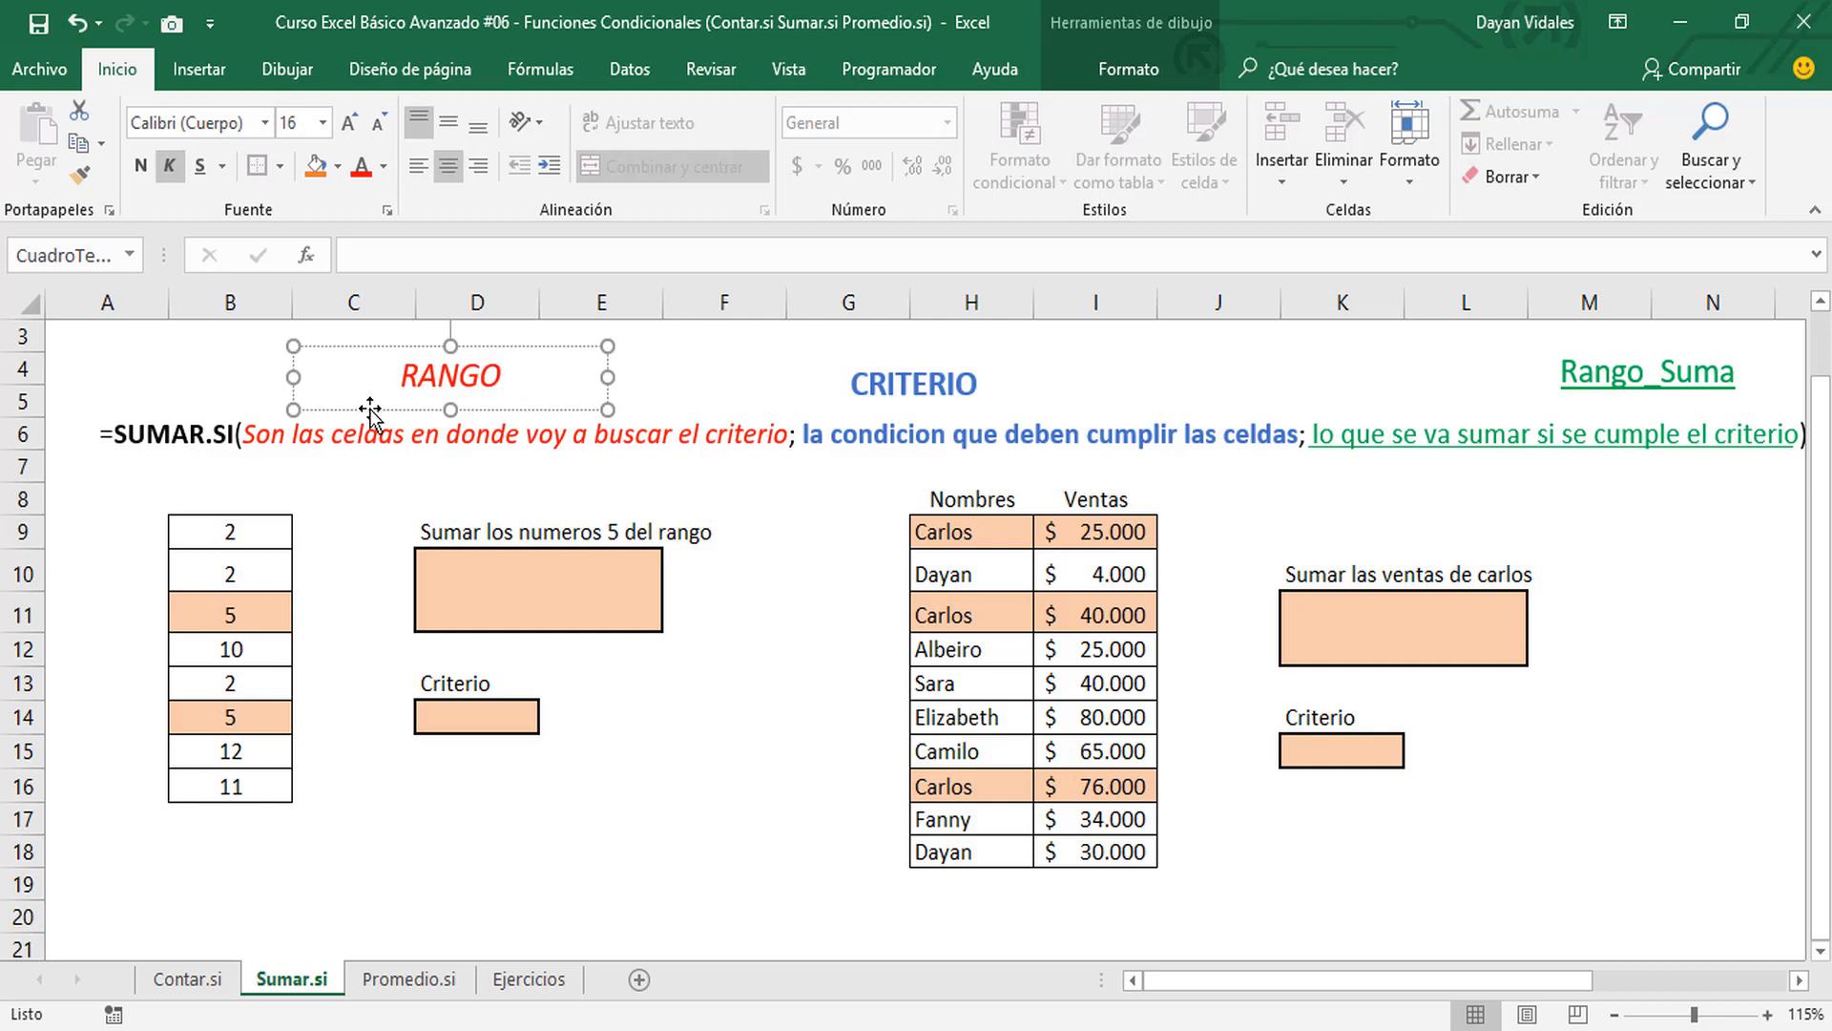
left_click(572, 435)
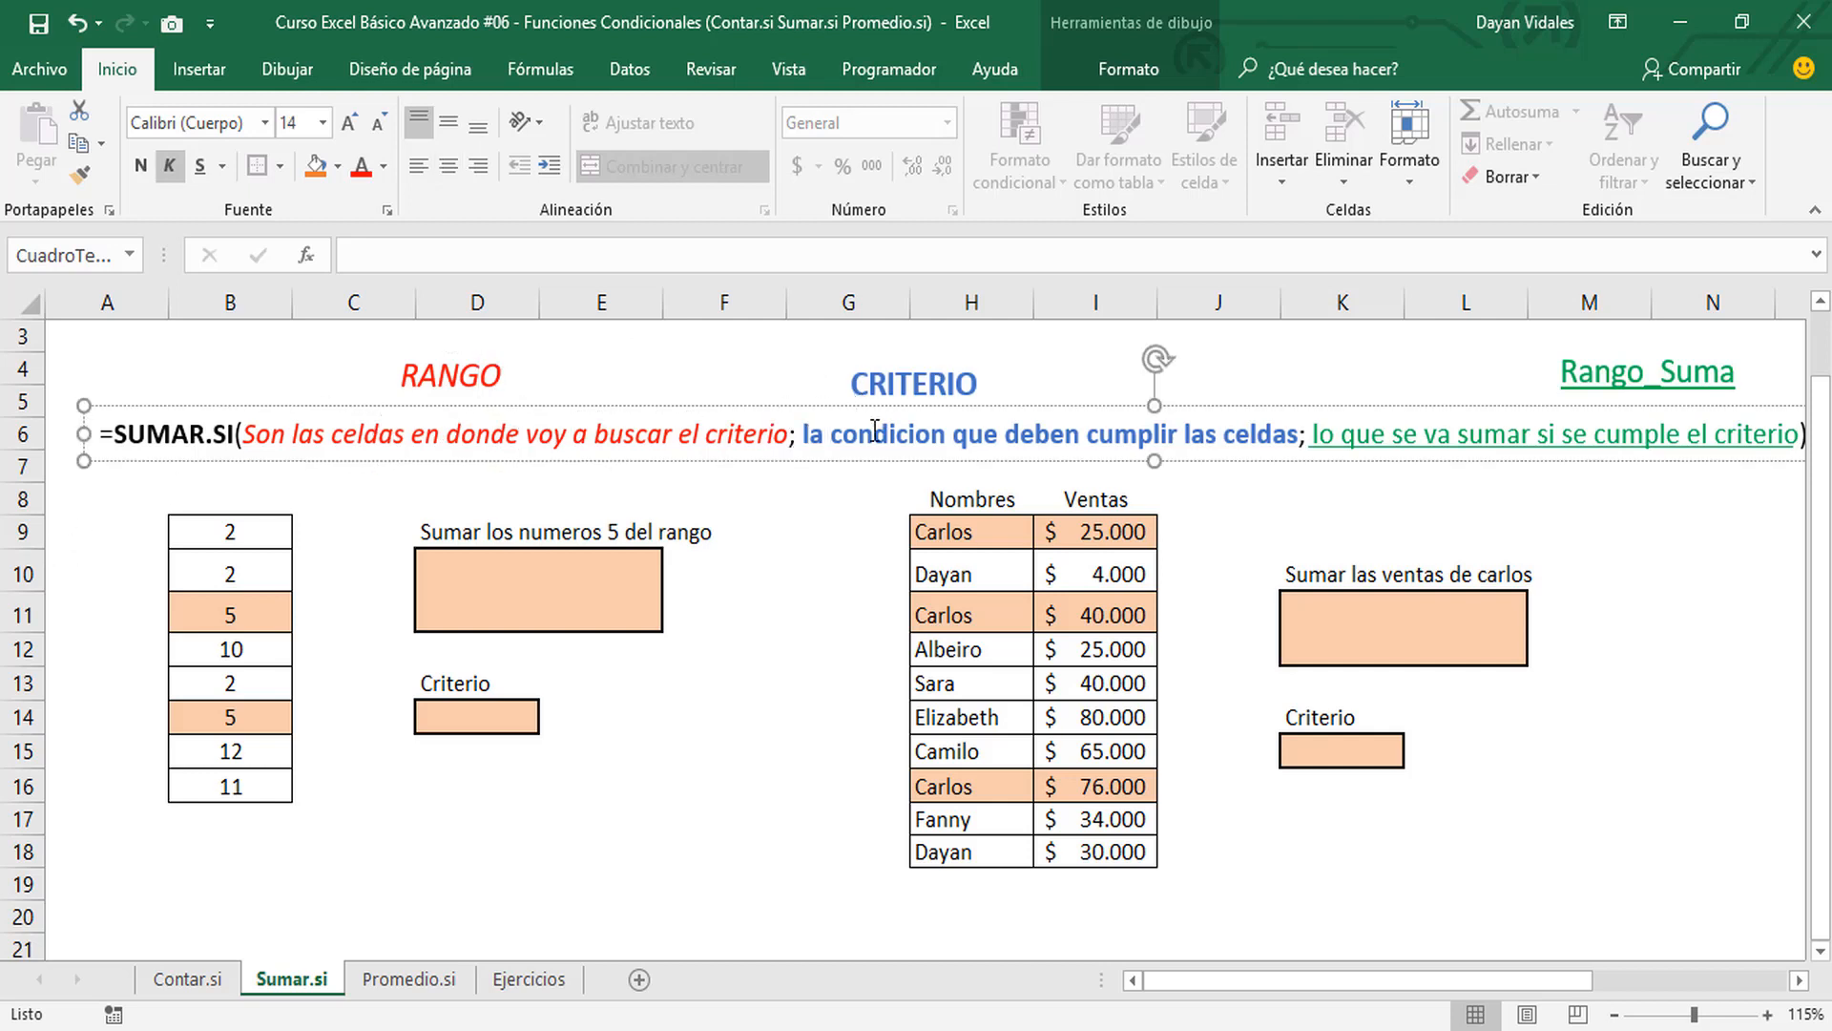
left_click_drag(804, 434, 1054, 448)
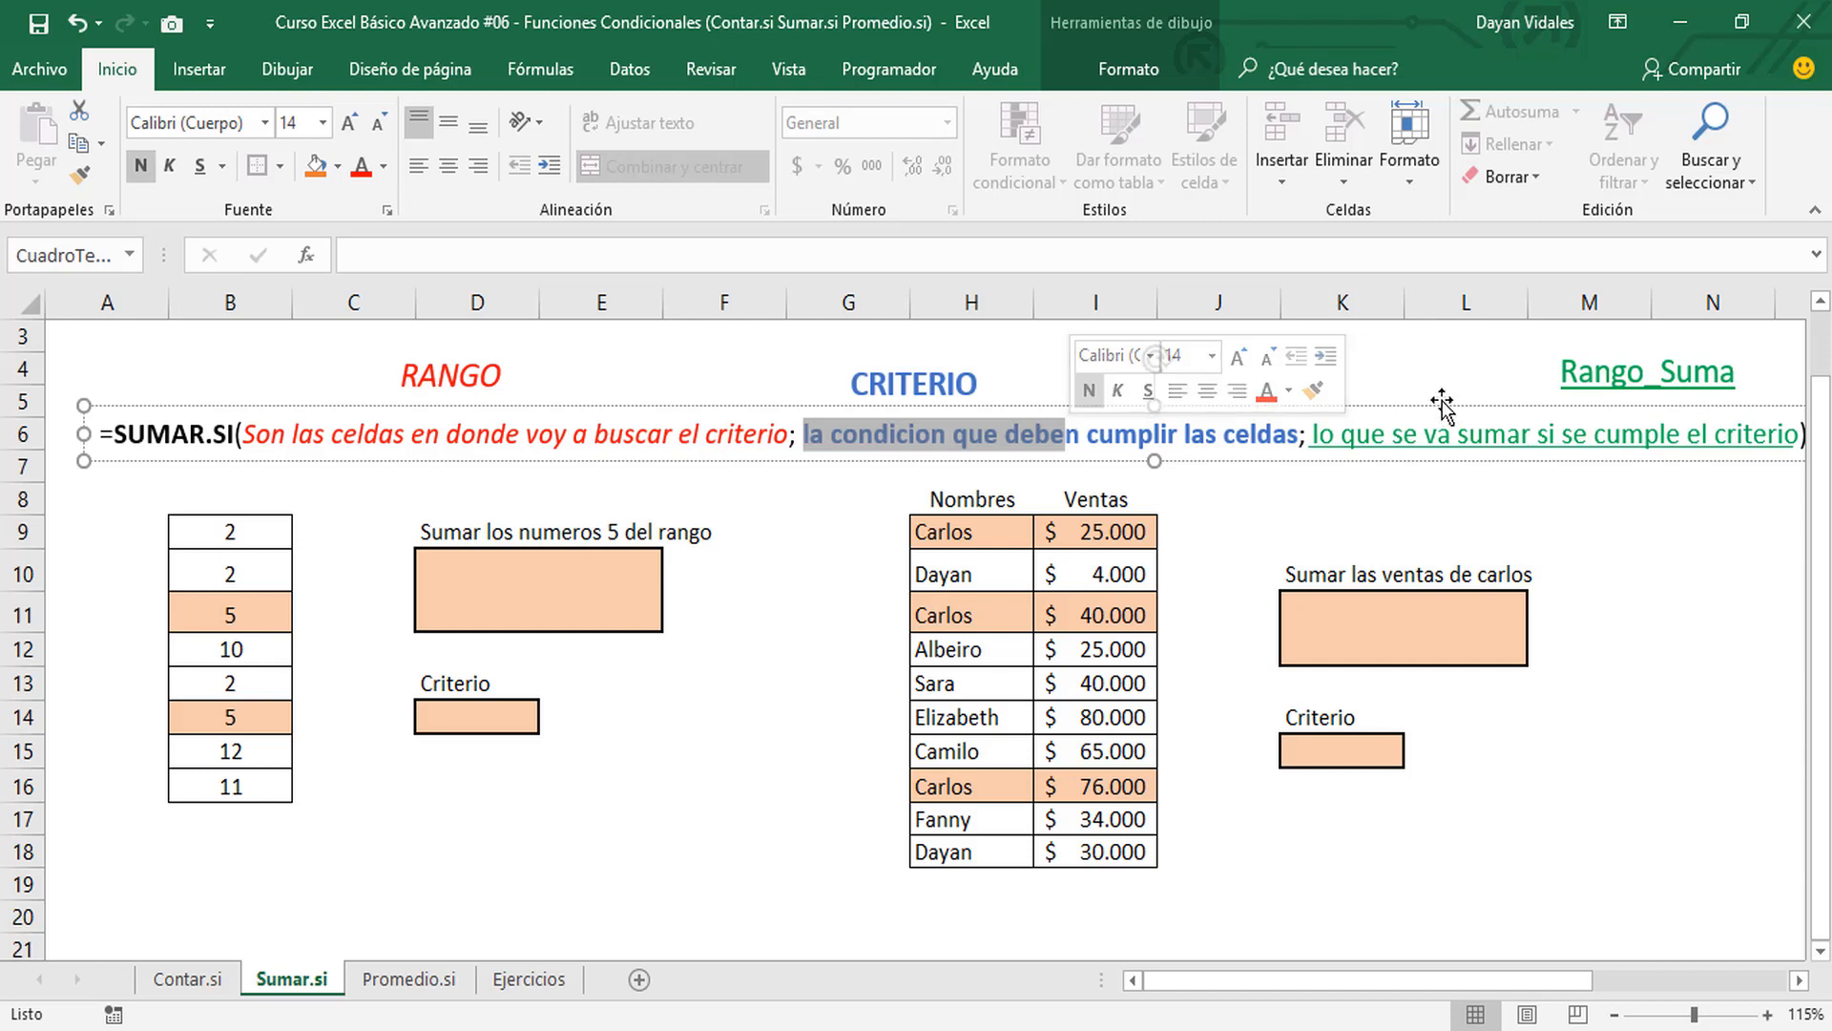
double_click(1580, 367)
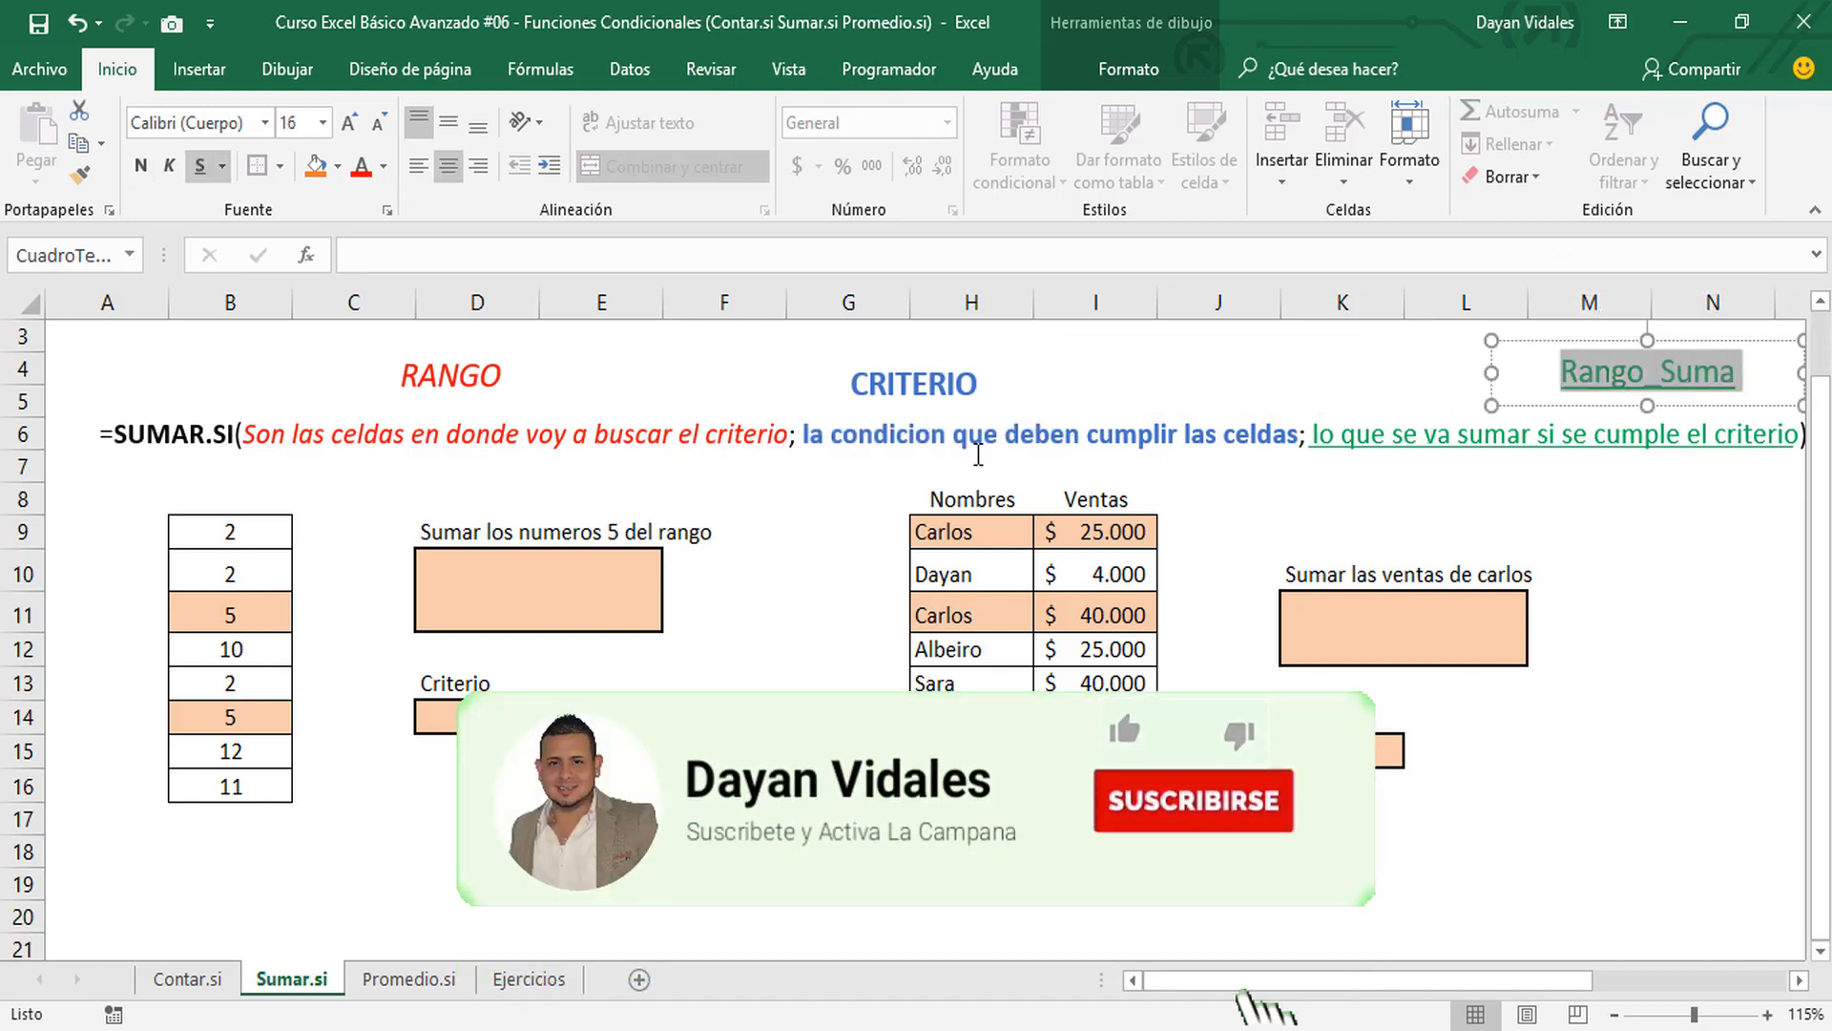
left_click(807, 621)
Sum the fives of the number range by entering =SUMAR.SI(B9:B16;5) in D10
left_click(612, 584)
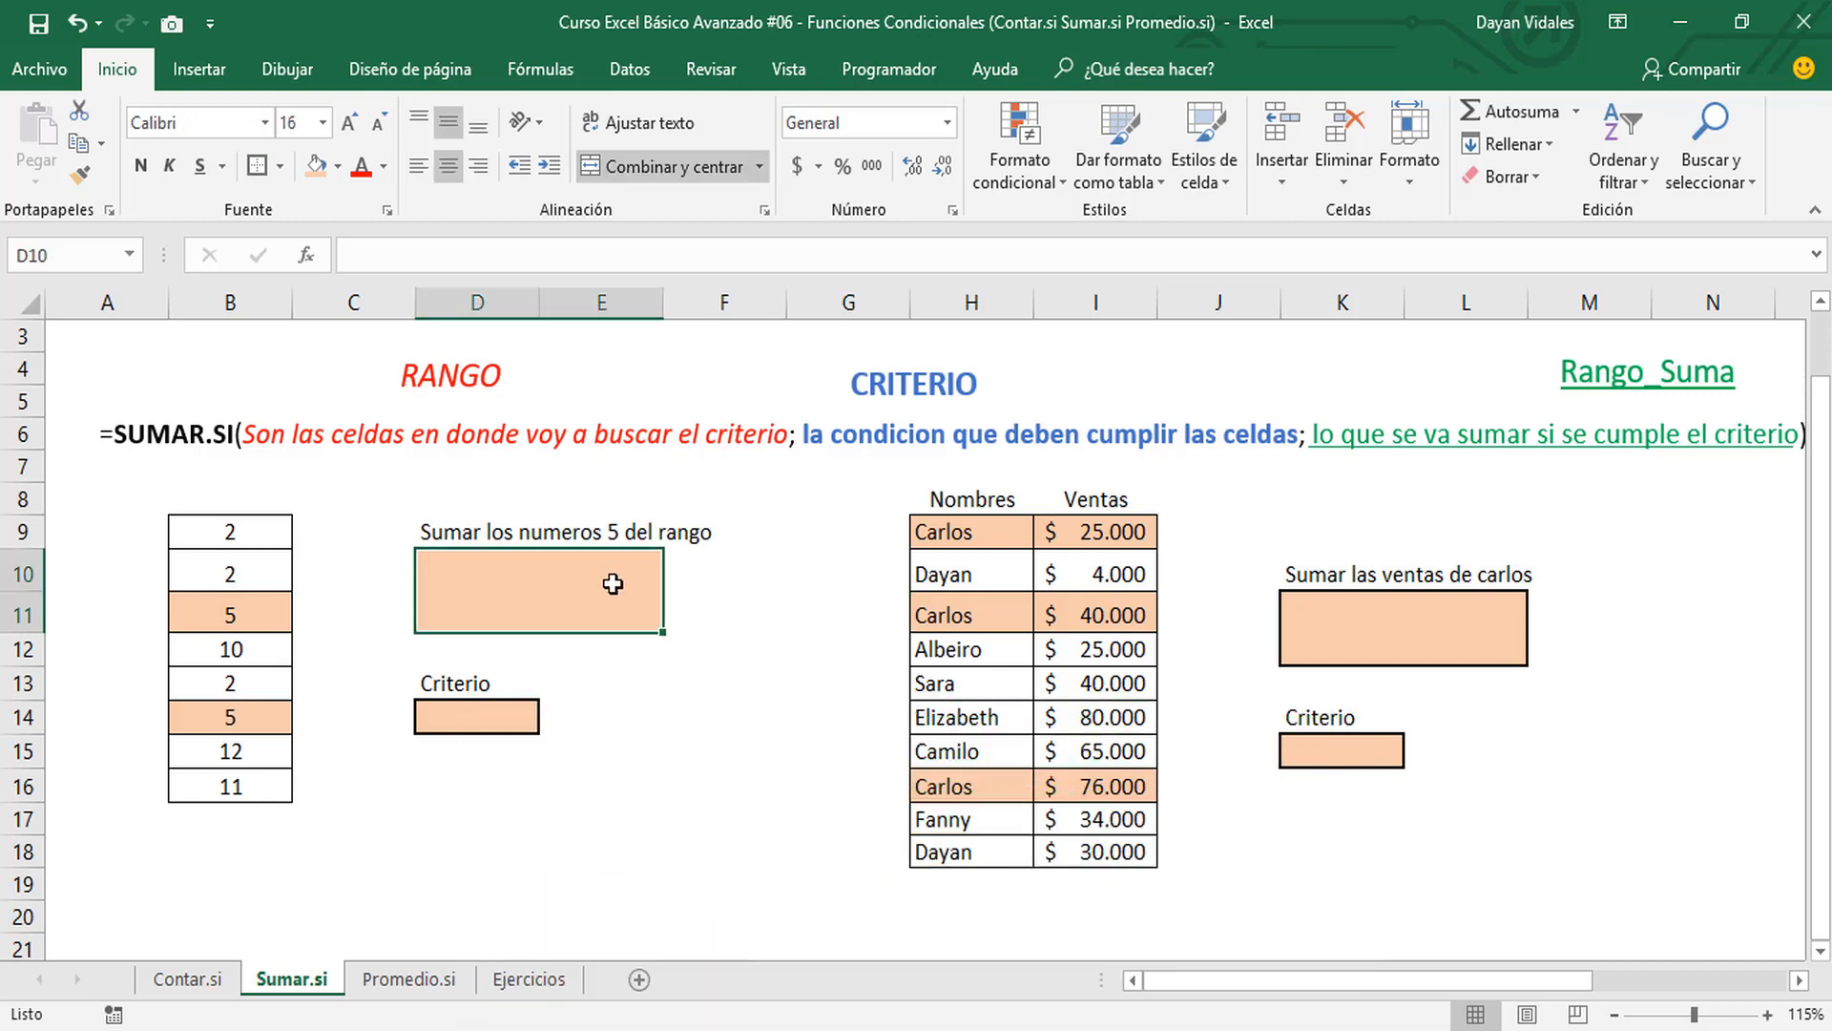
type("=")
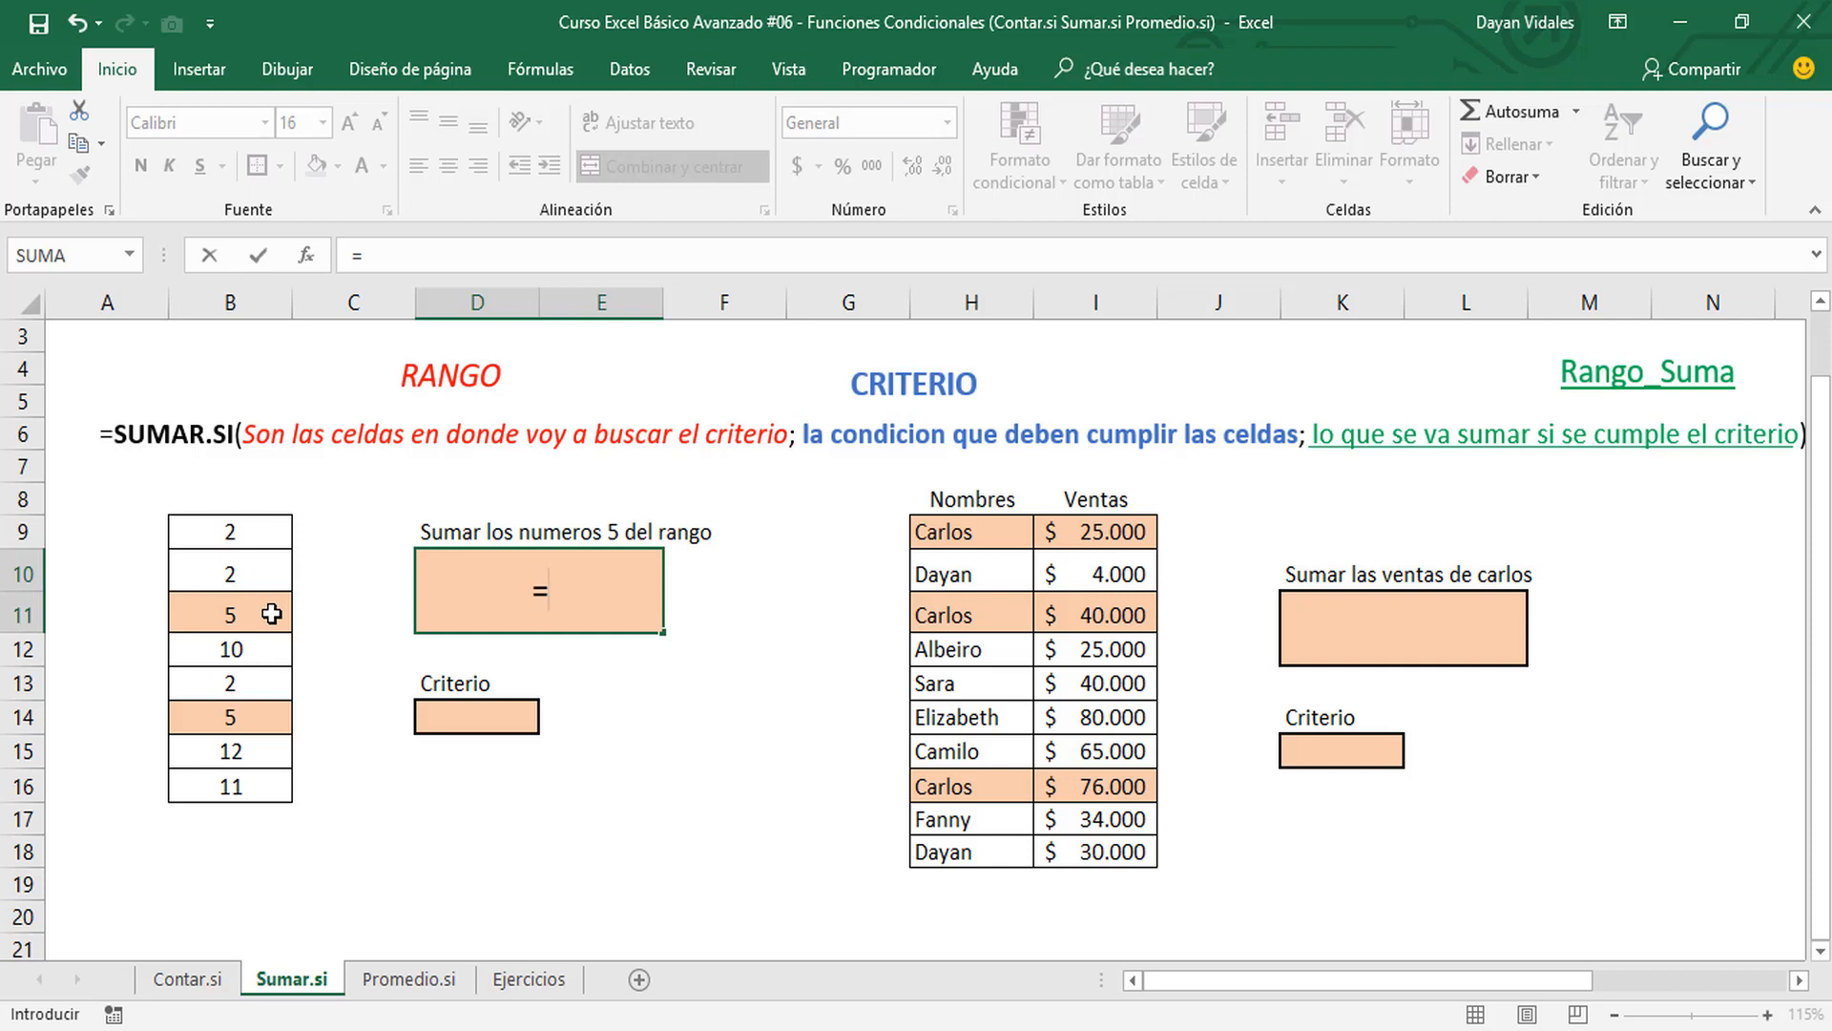
type("sumar.si")
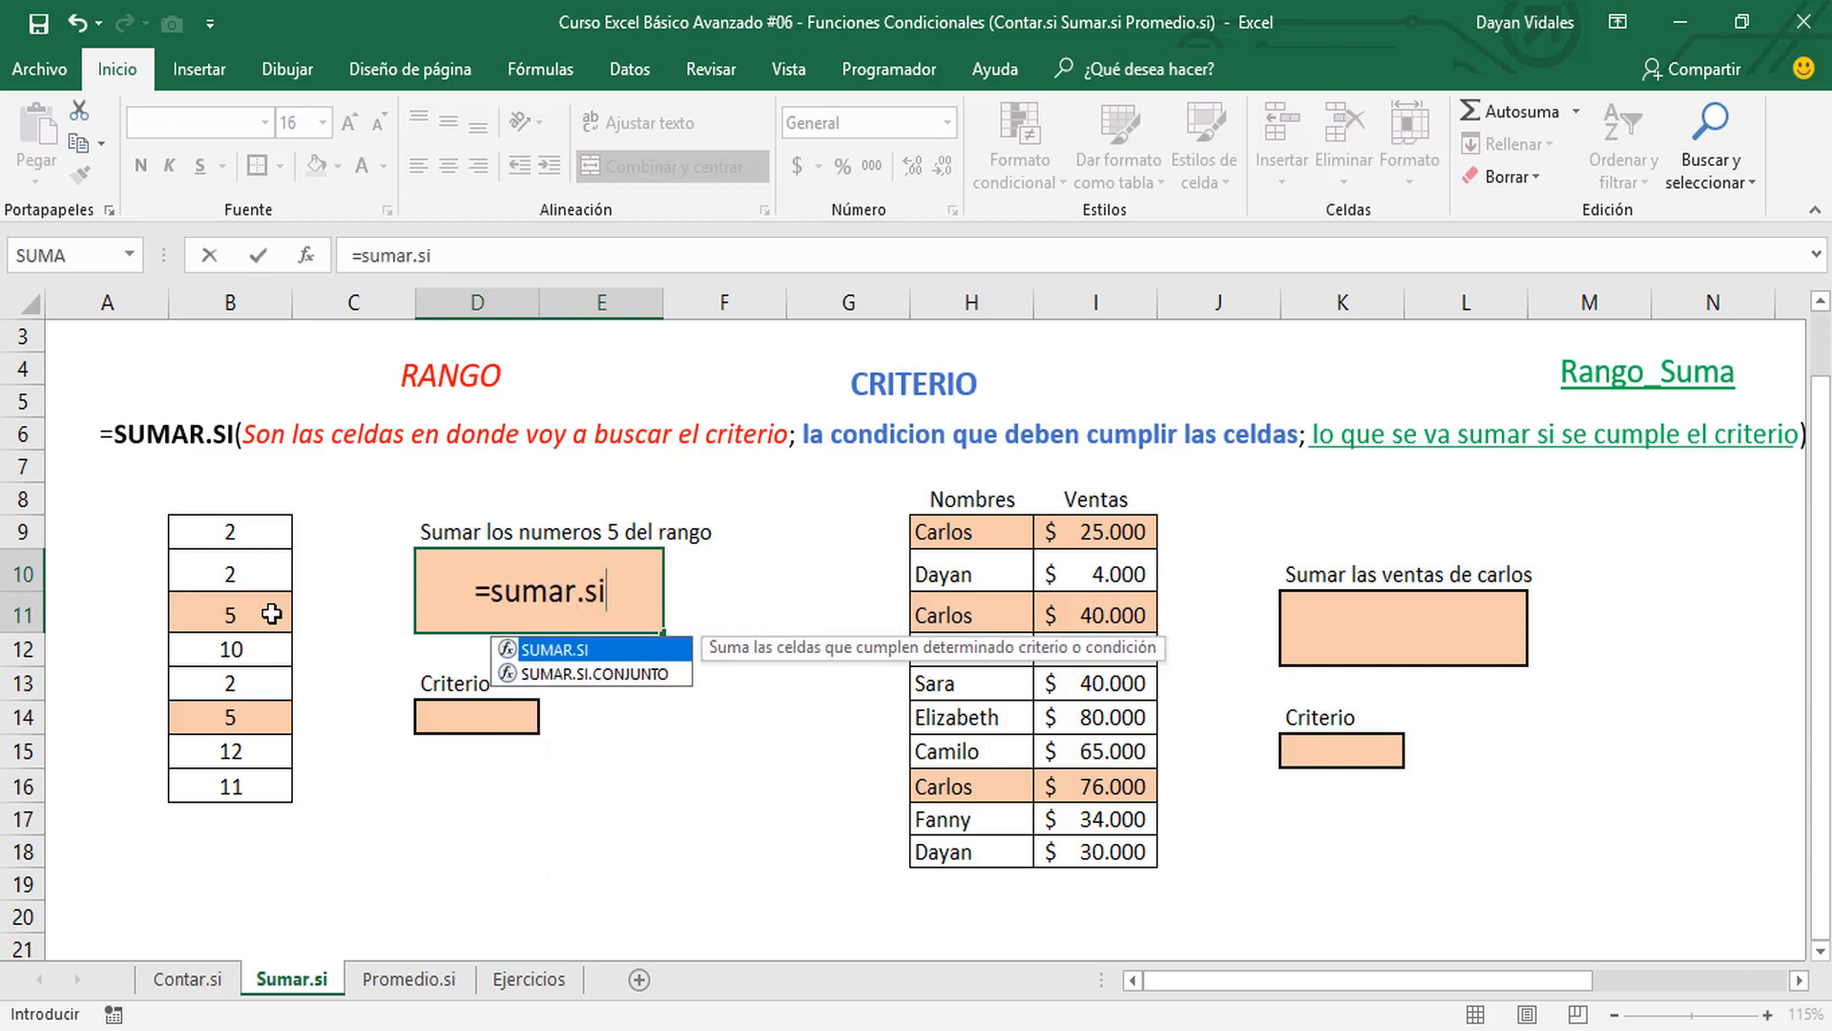
key("Tab")
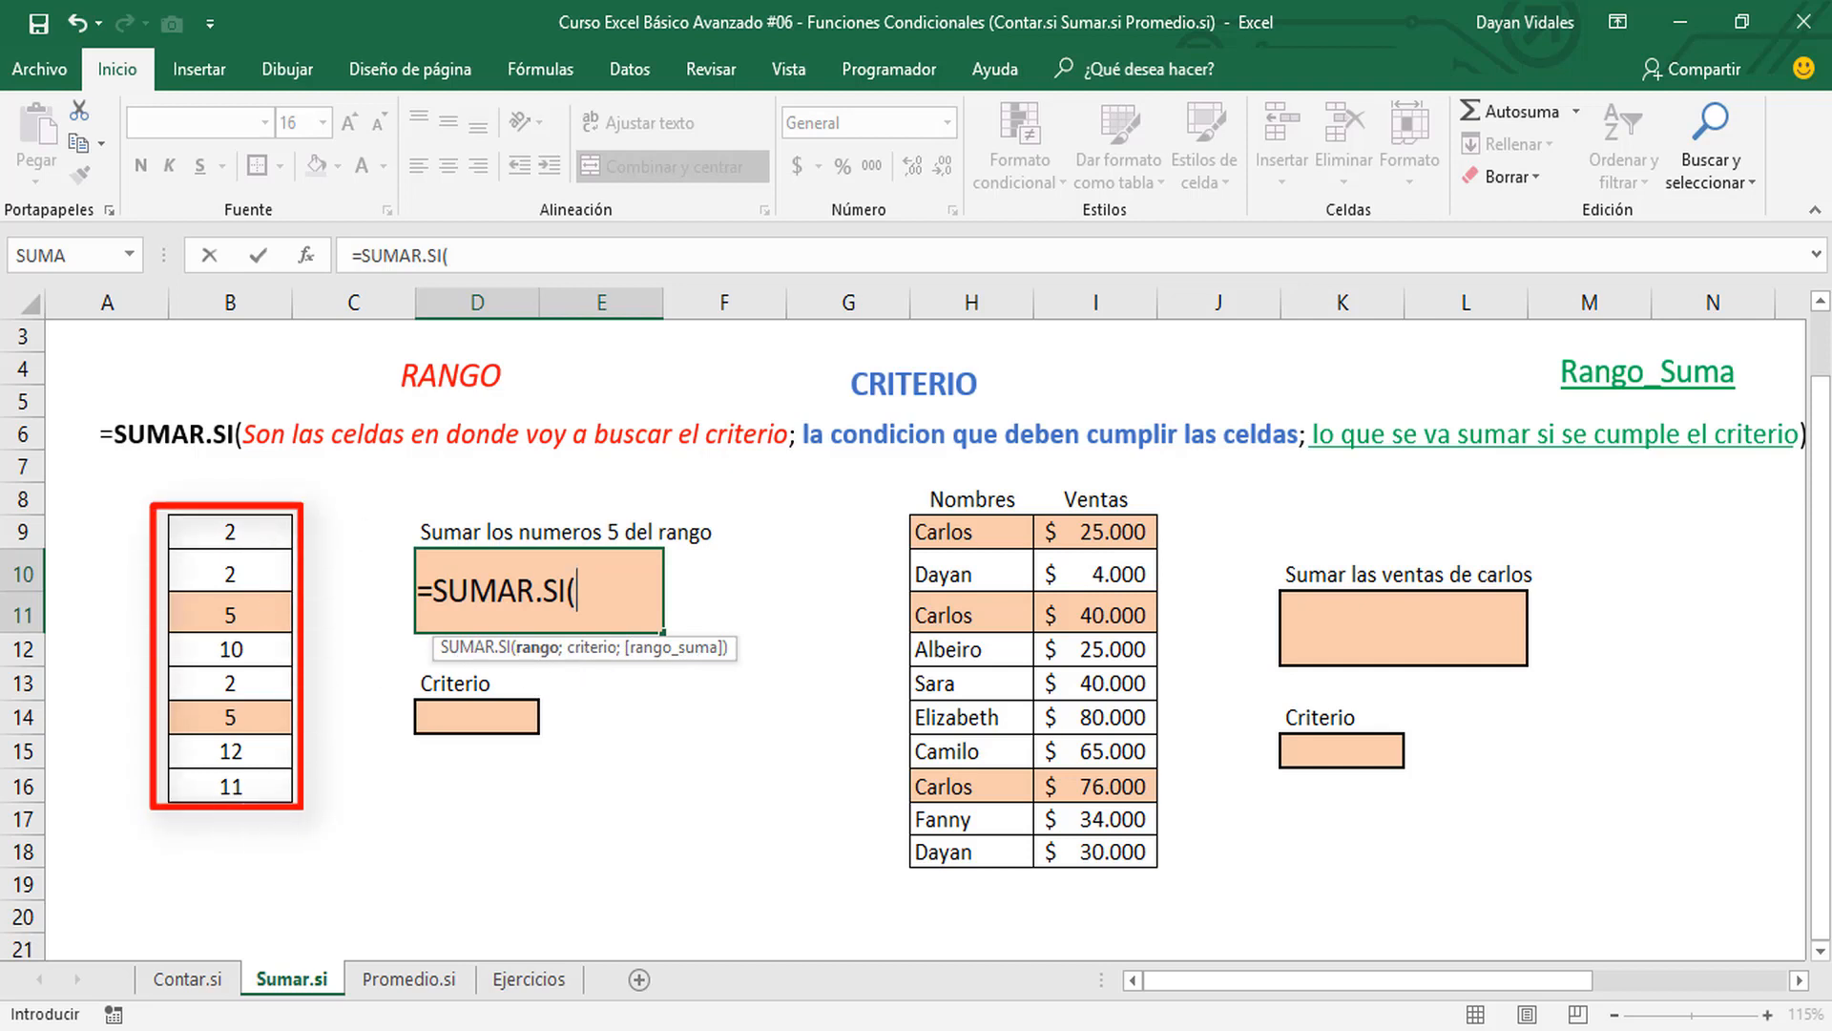
left_click_drag(264, 537, 238, 788)
type(";")
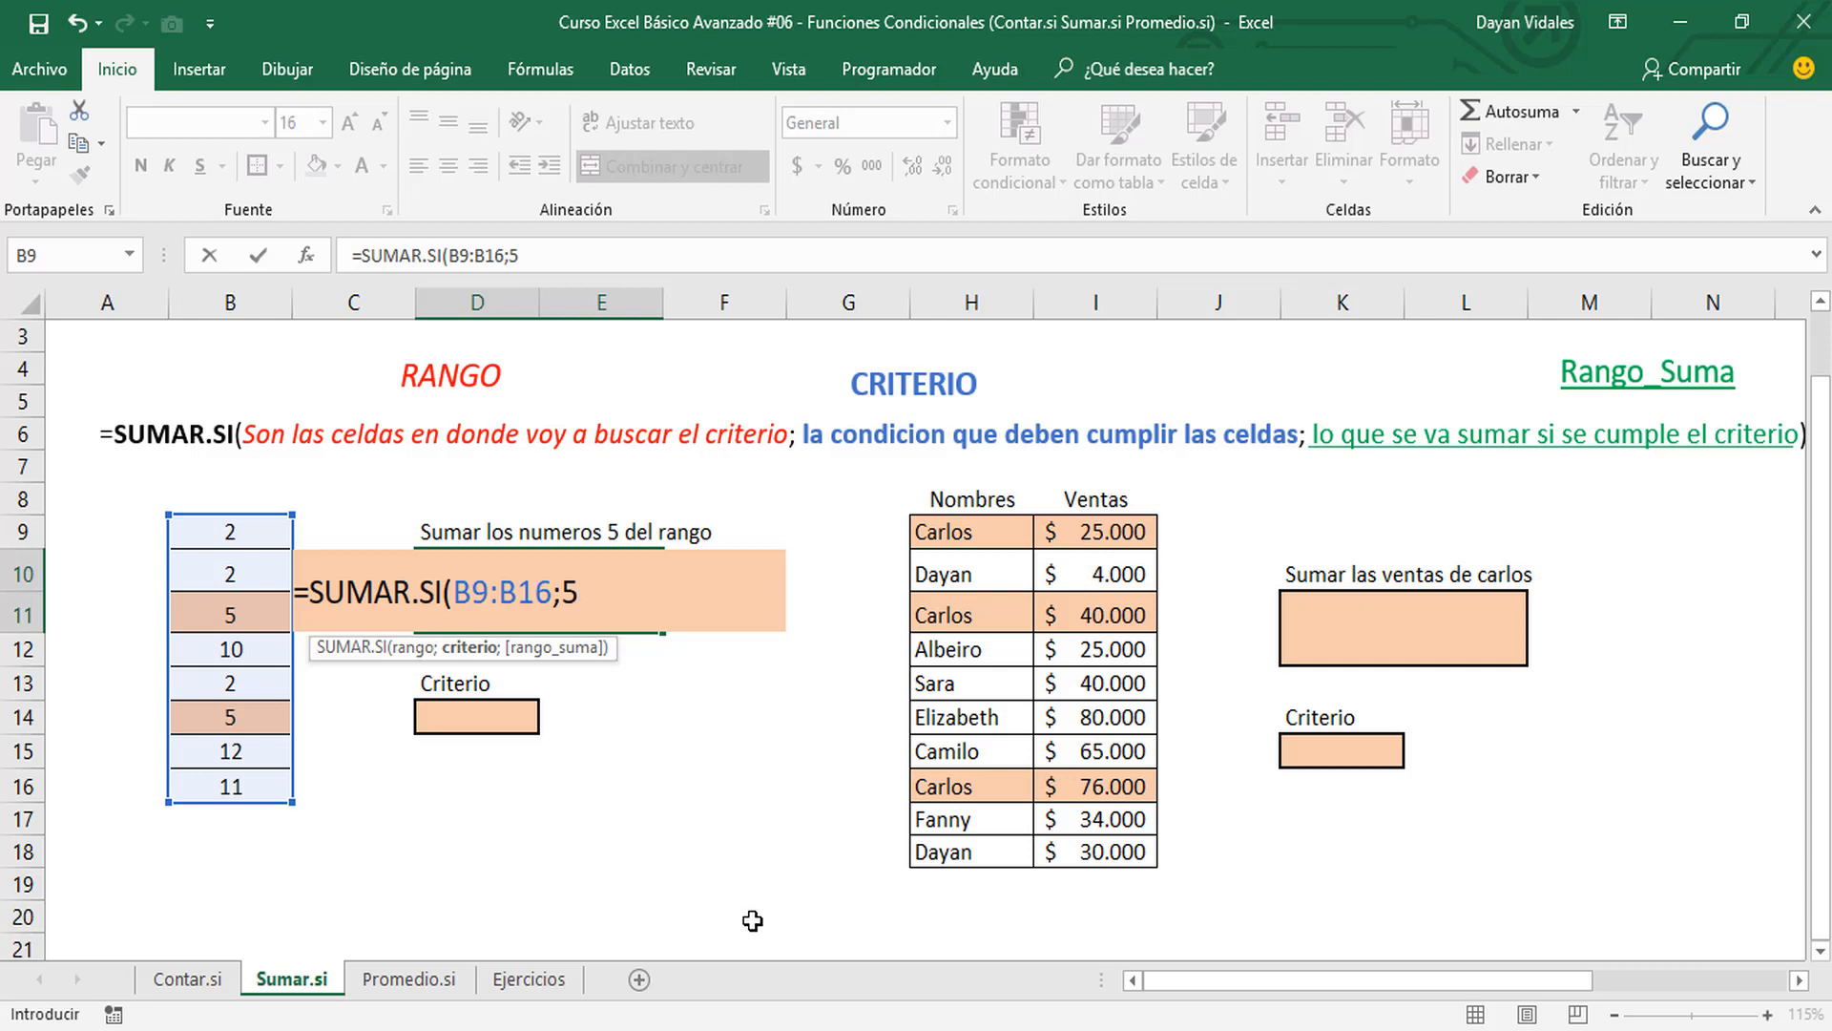
type("5;")
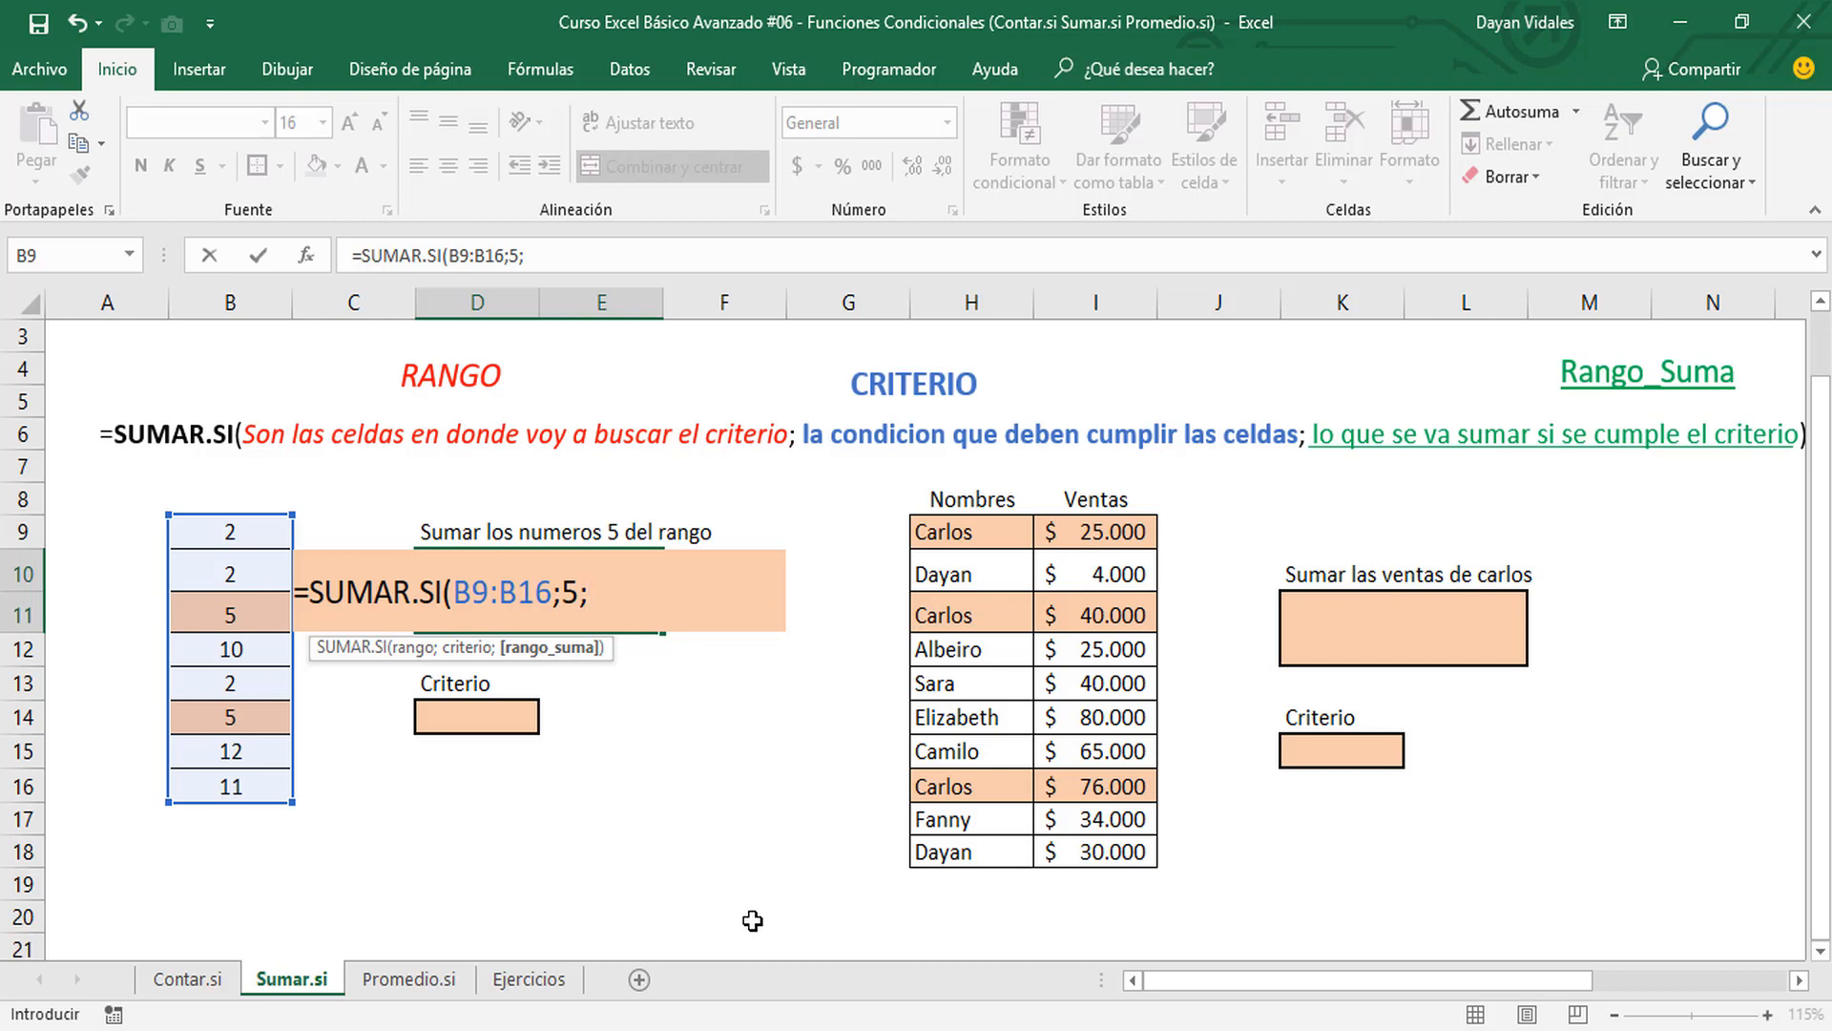
key("BackSpace")
type(")")
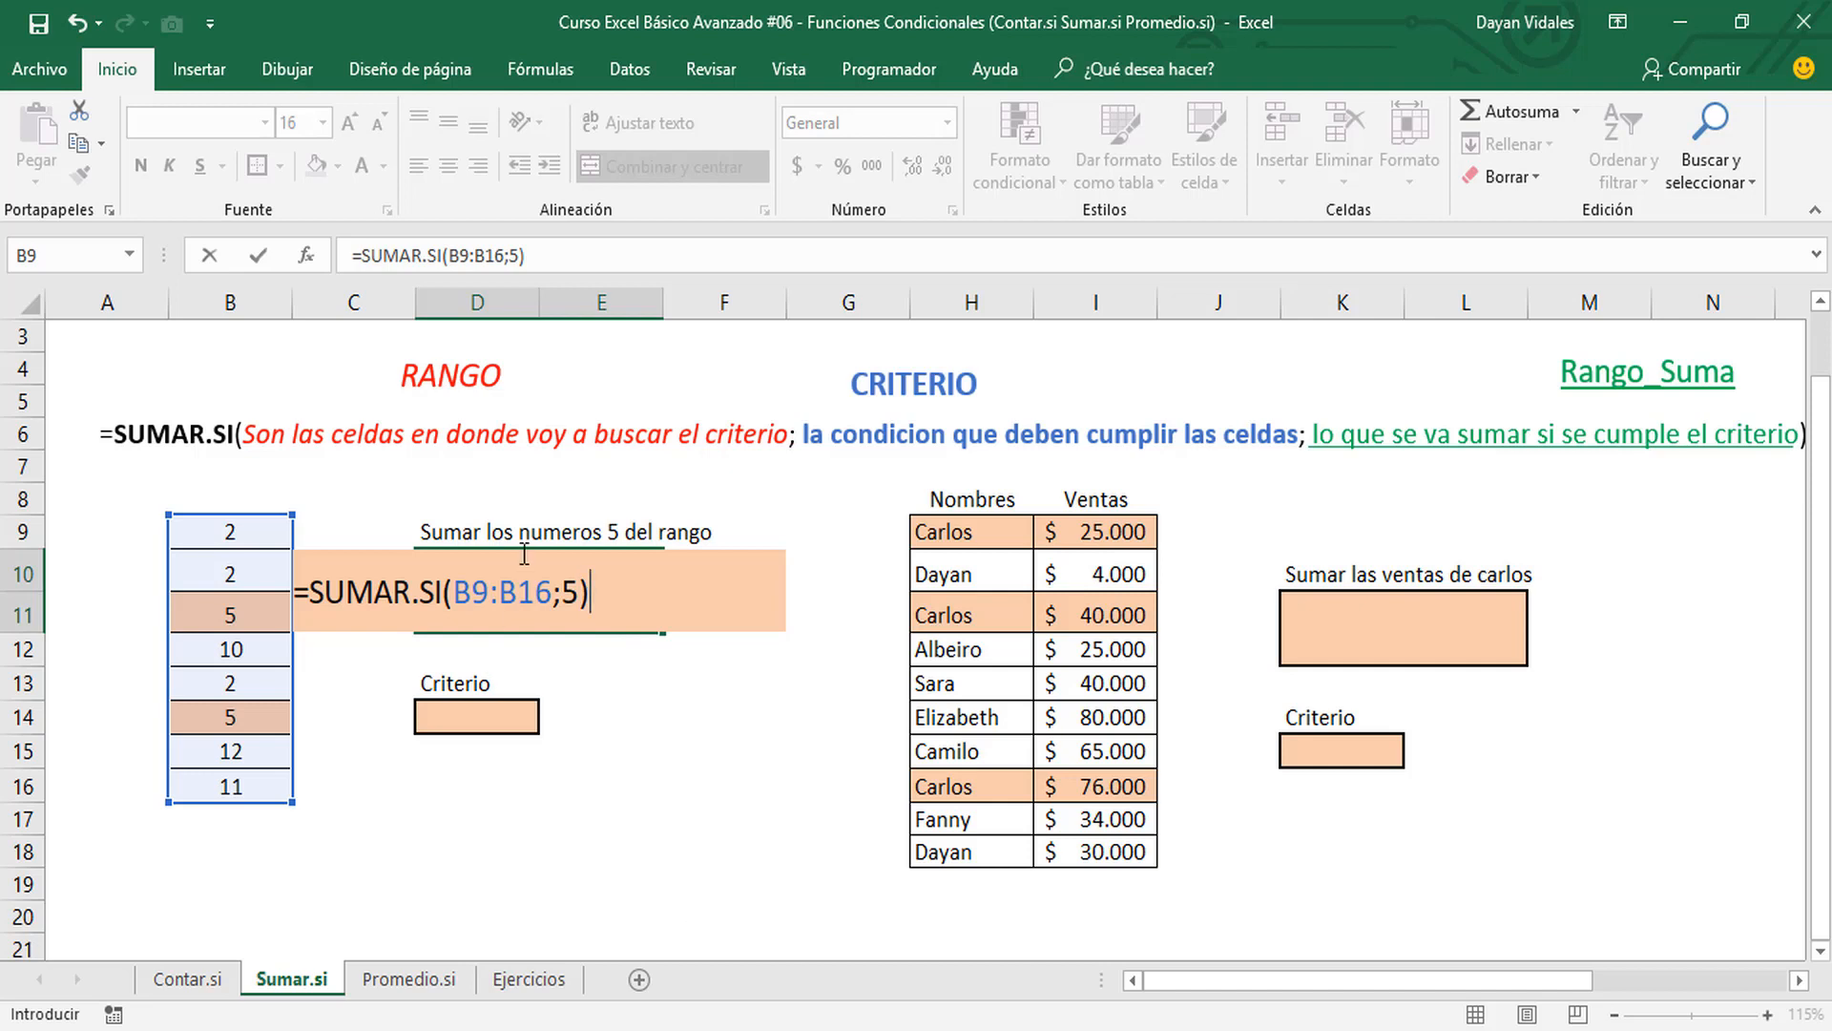
double_click(535, 591)
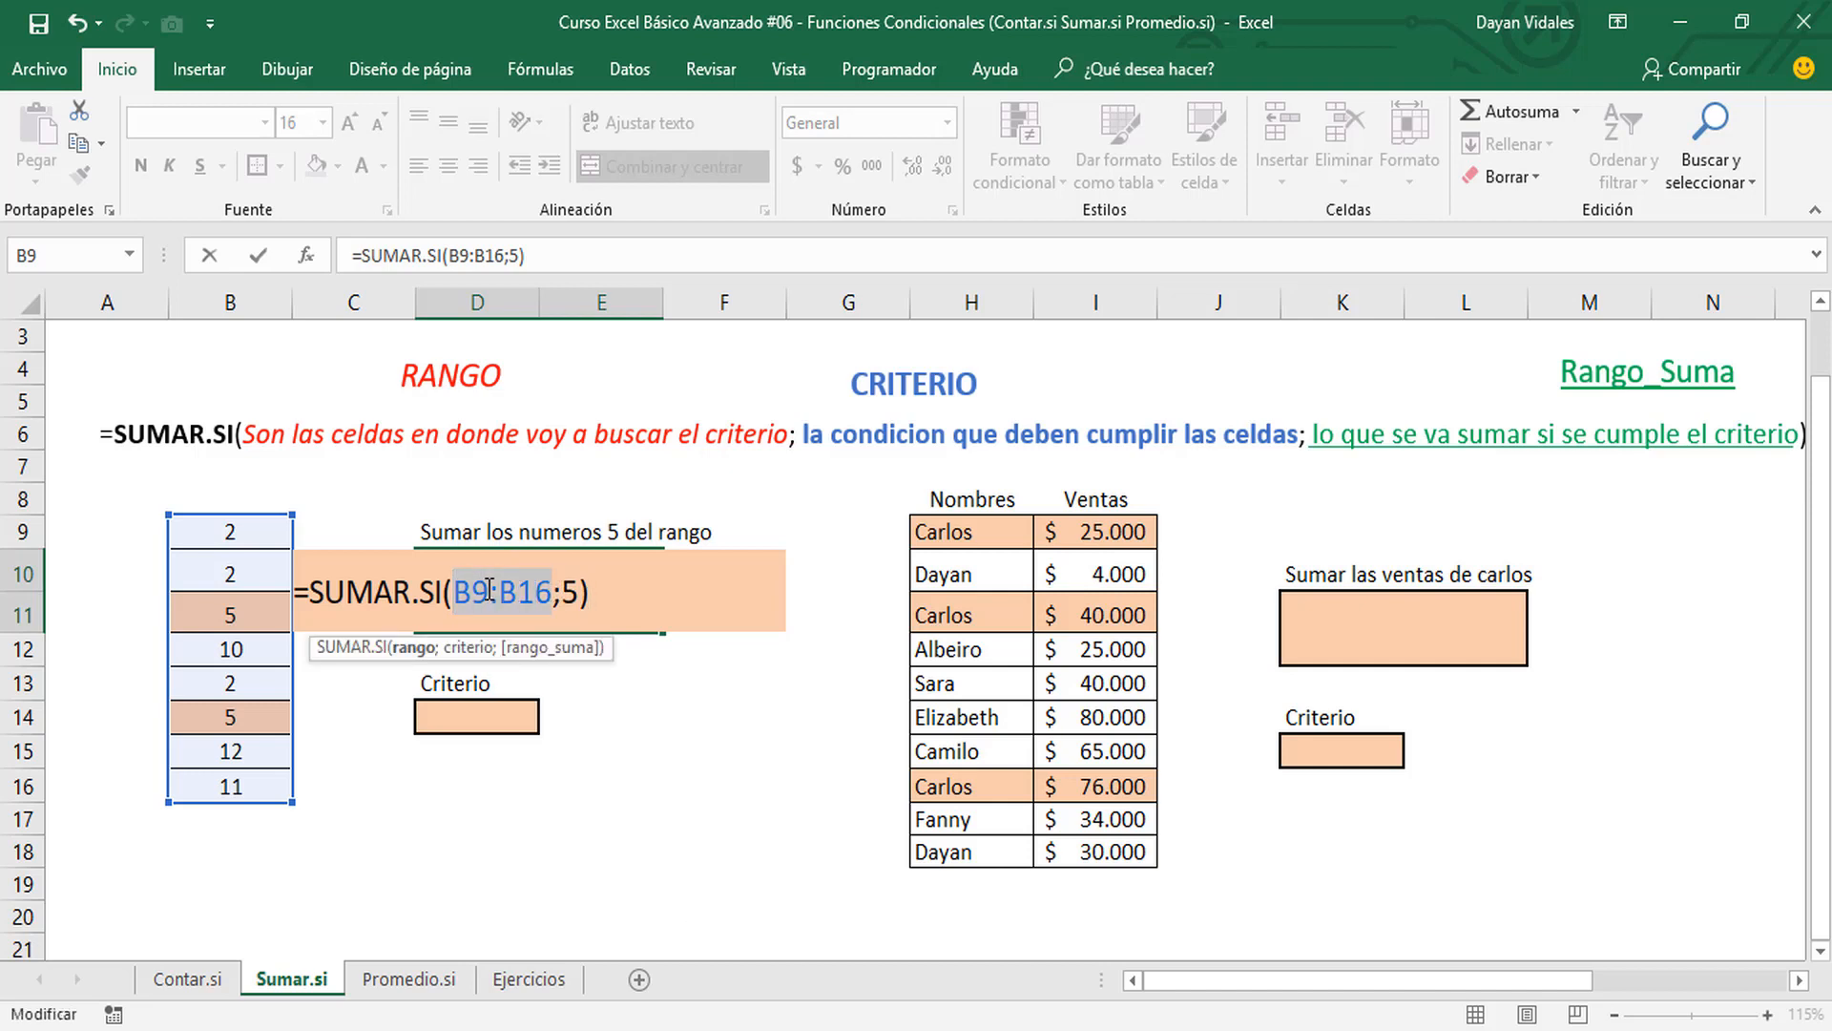
left_click(551, 587)
left_click(621, 592)
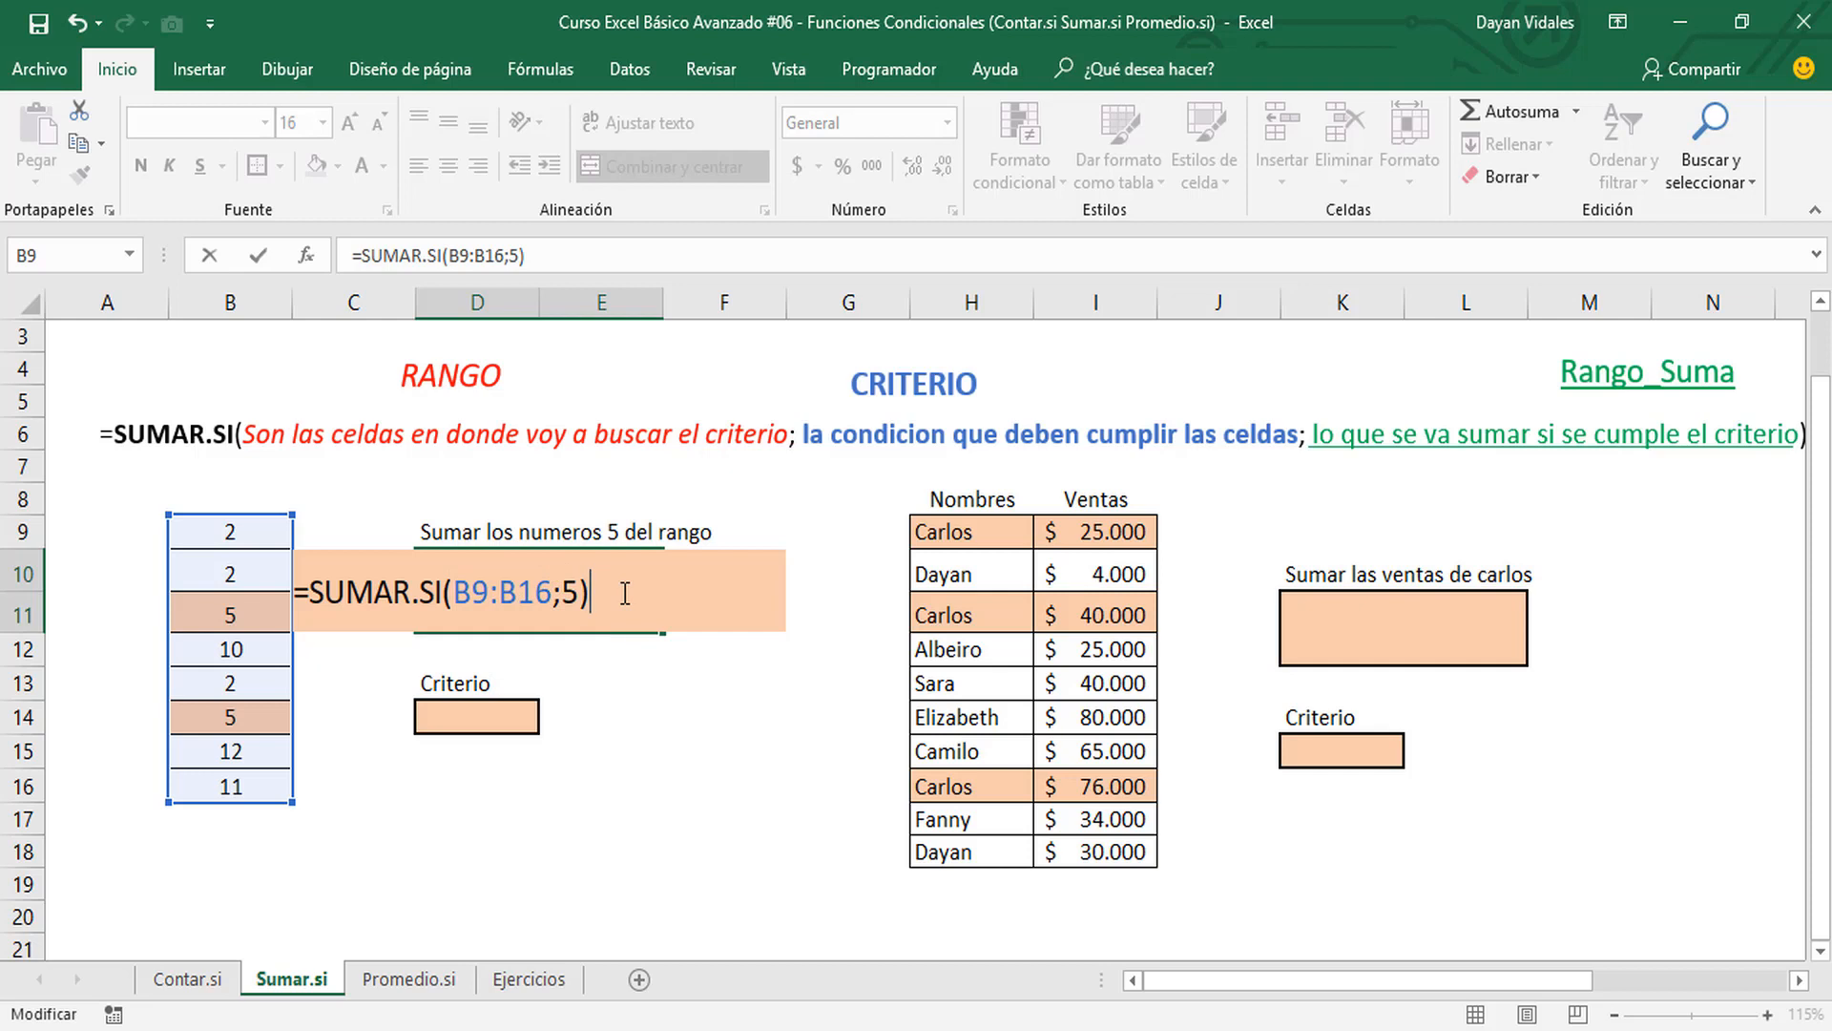
key("Return")
left_click(622, 592)
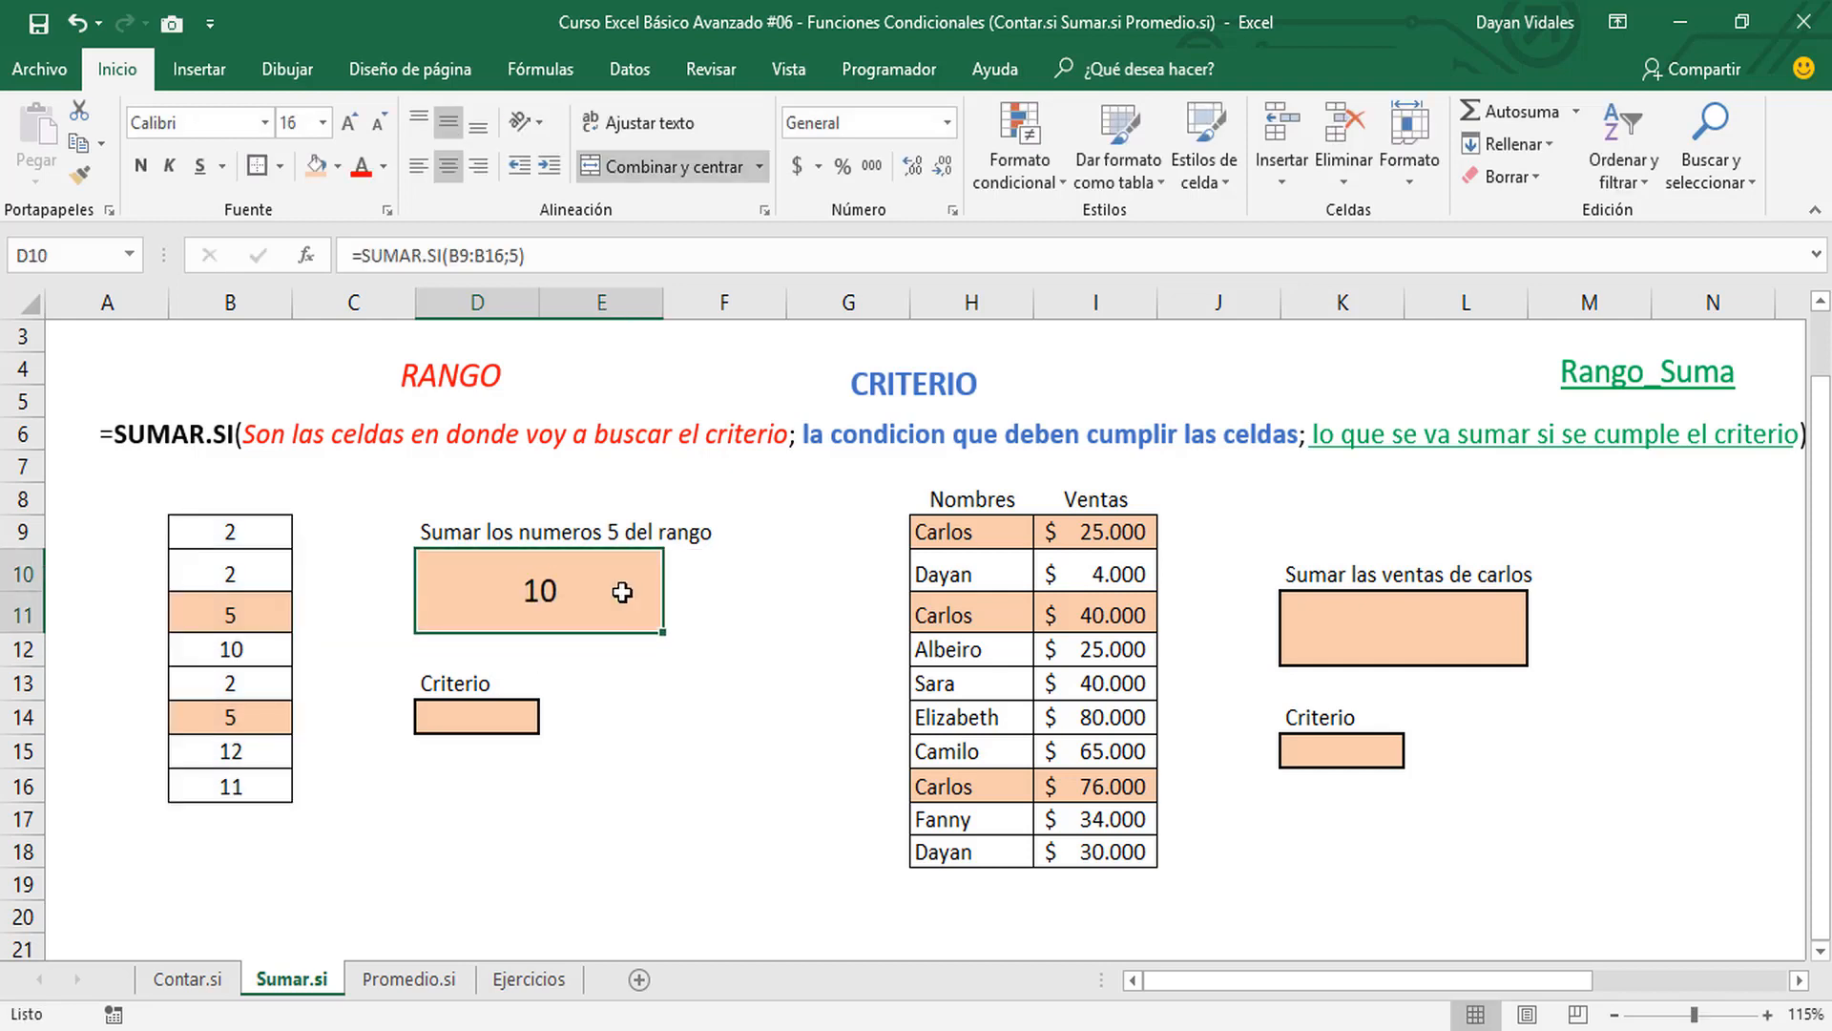
Review the D10 formula without changing it and enter 5 in the criterion cell D14
left_click(607, 274)
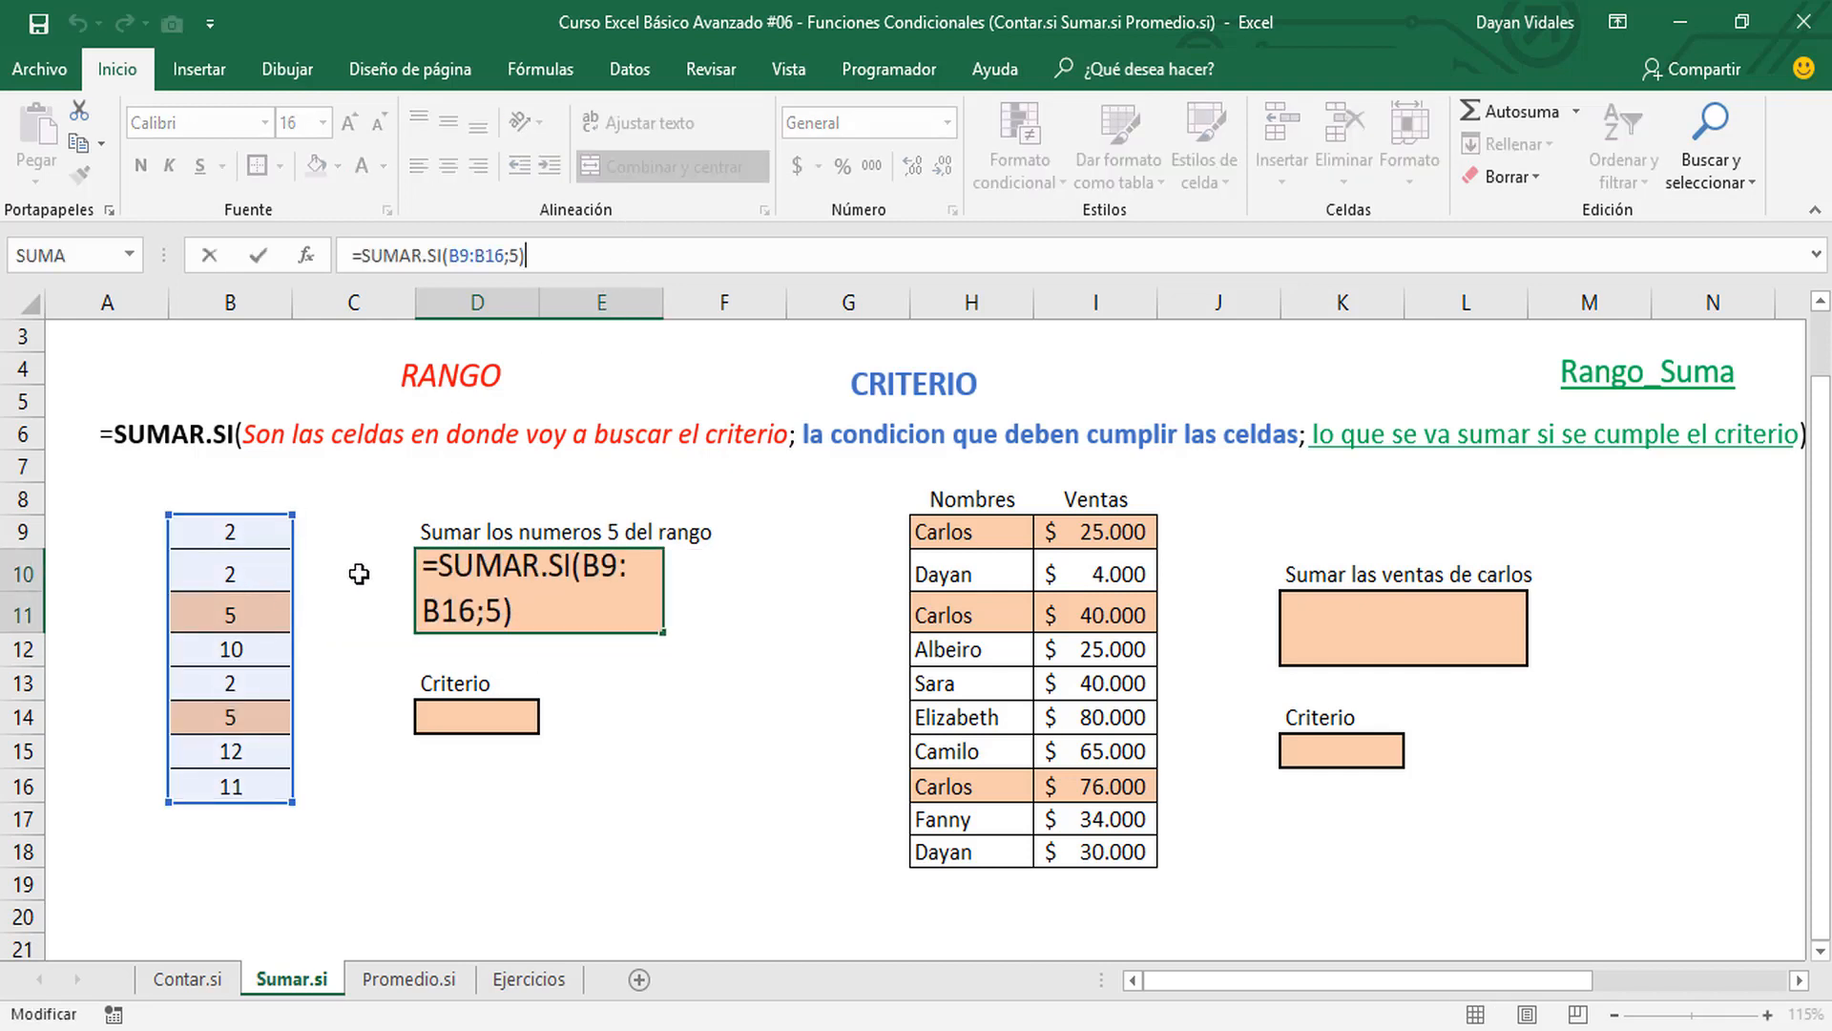
left_click(601, 651)
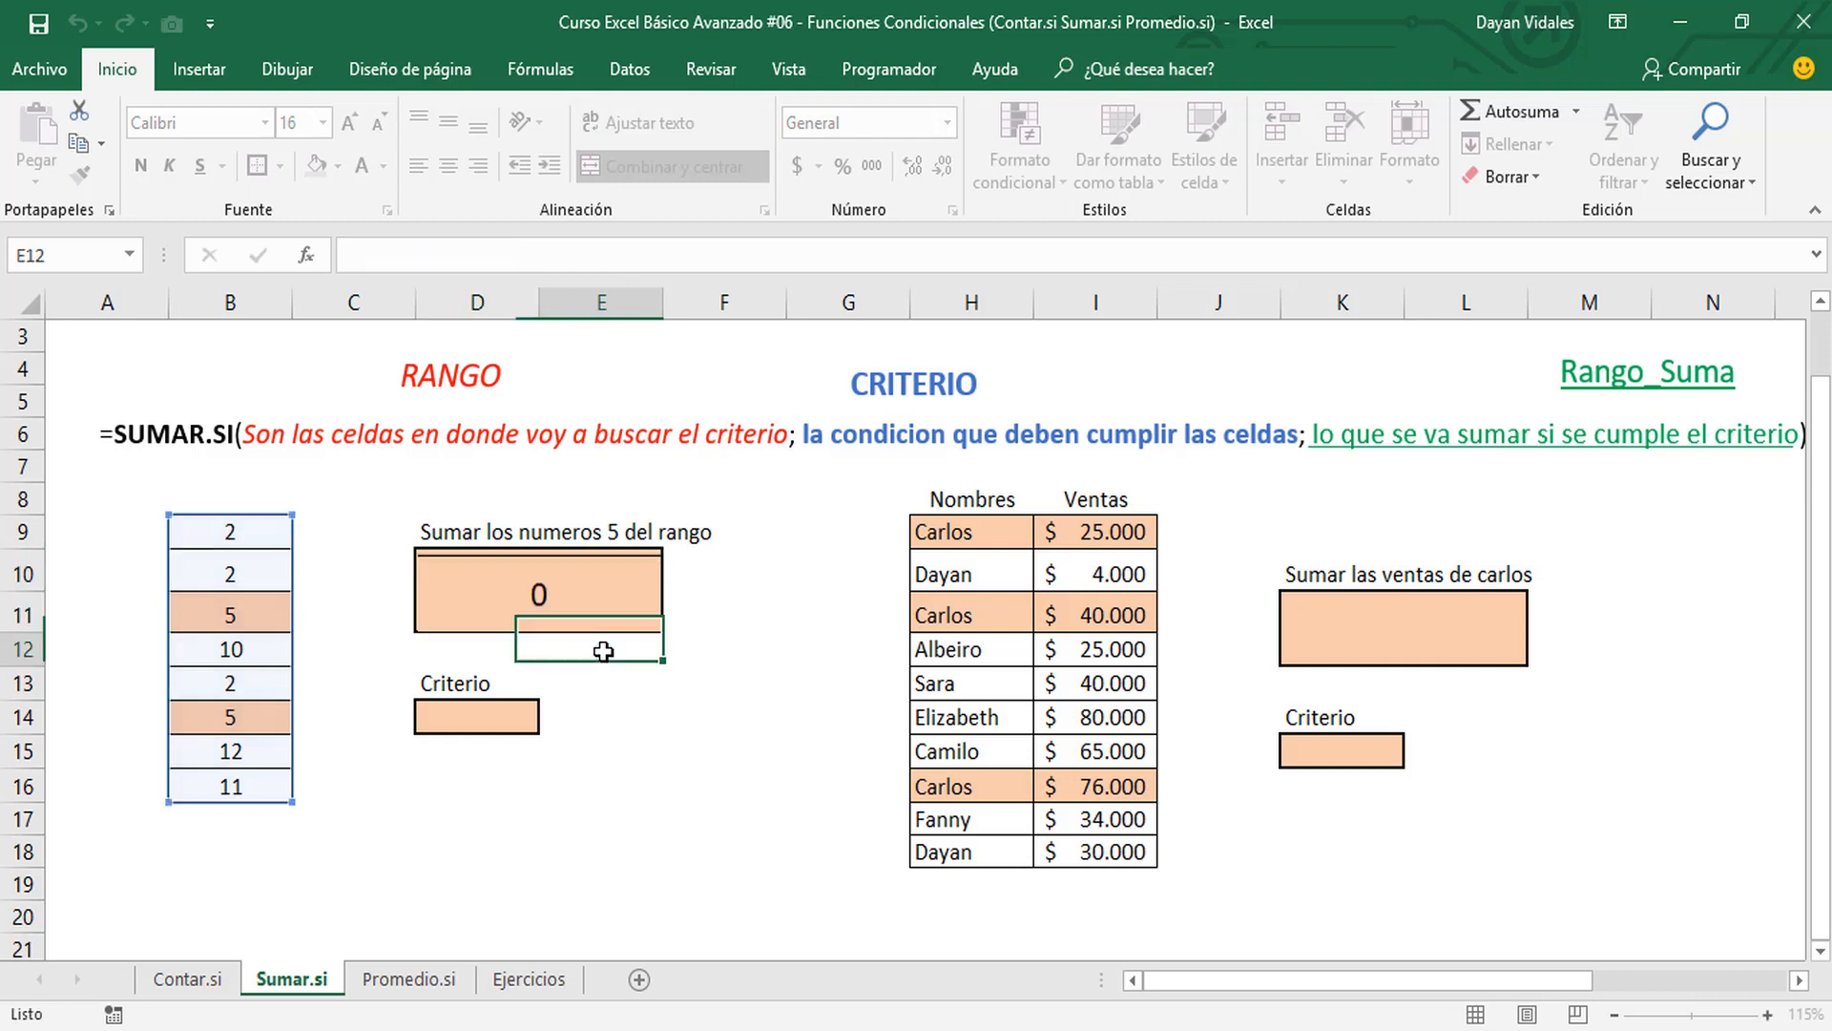
left_click(505, 711)
type("5")
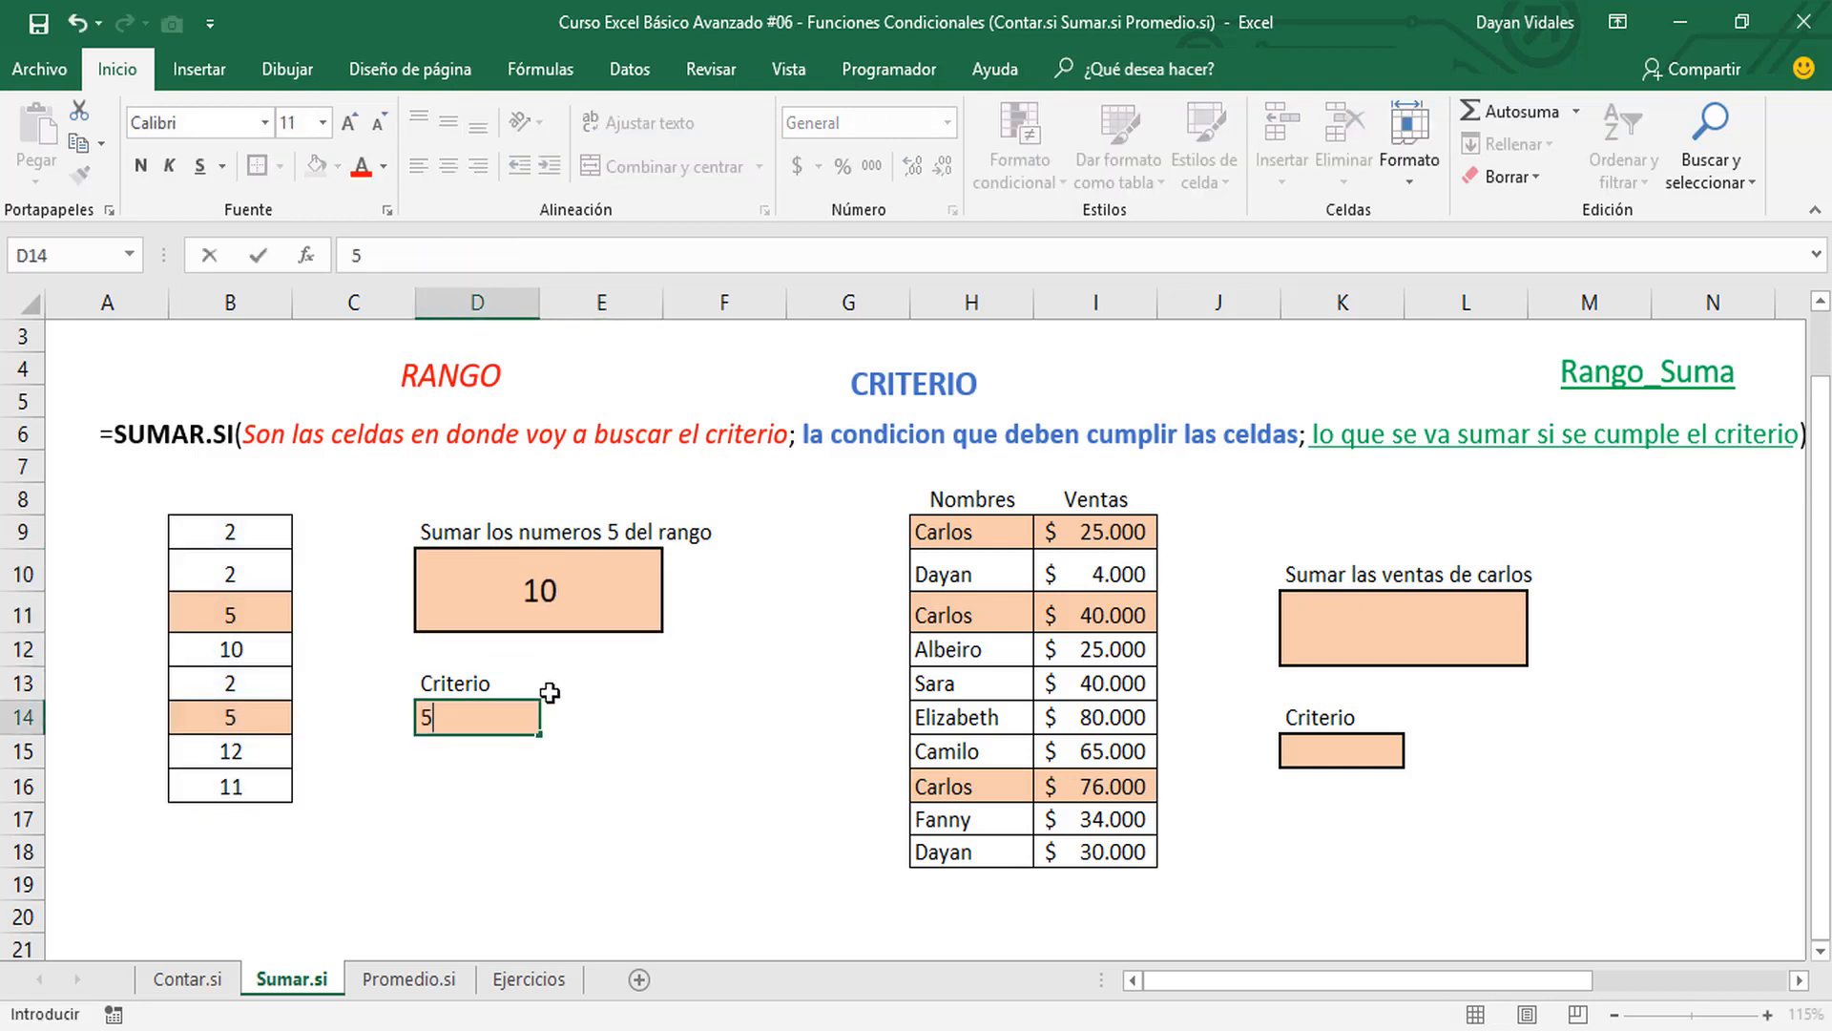
left_click(544, 671)
Replace the typed criterion in the D10 formula with a reference to D14, giving =SUMAR.SI(B9:B16;D14)
double_click(539, 593)
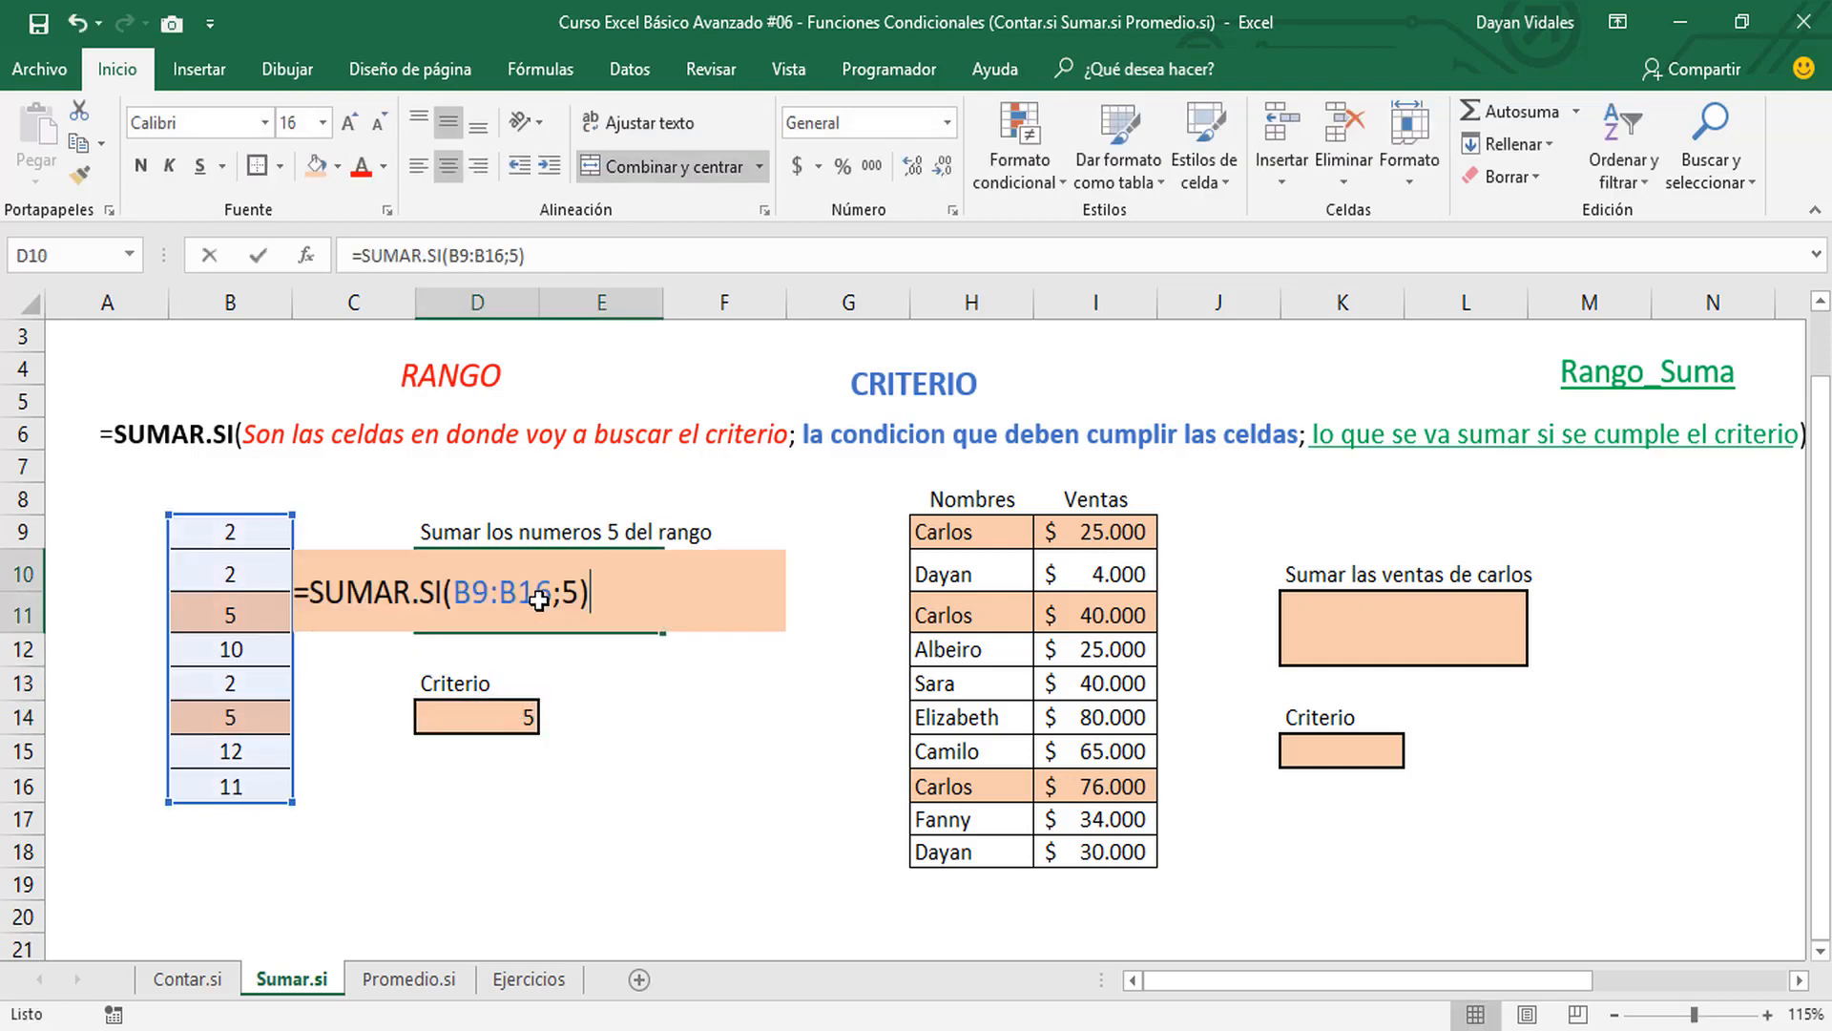
key("BackSpace")
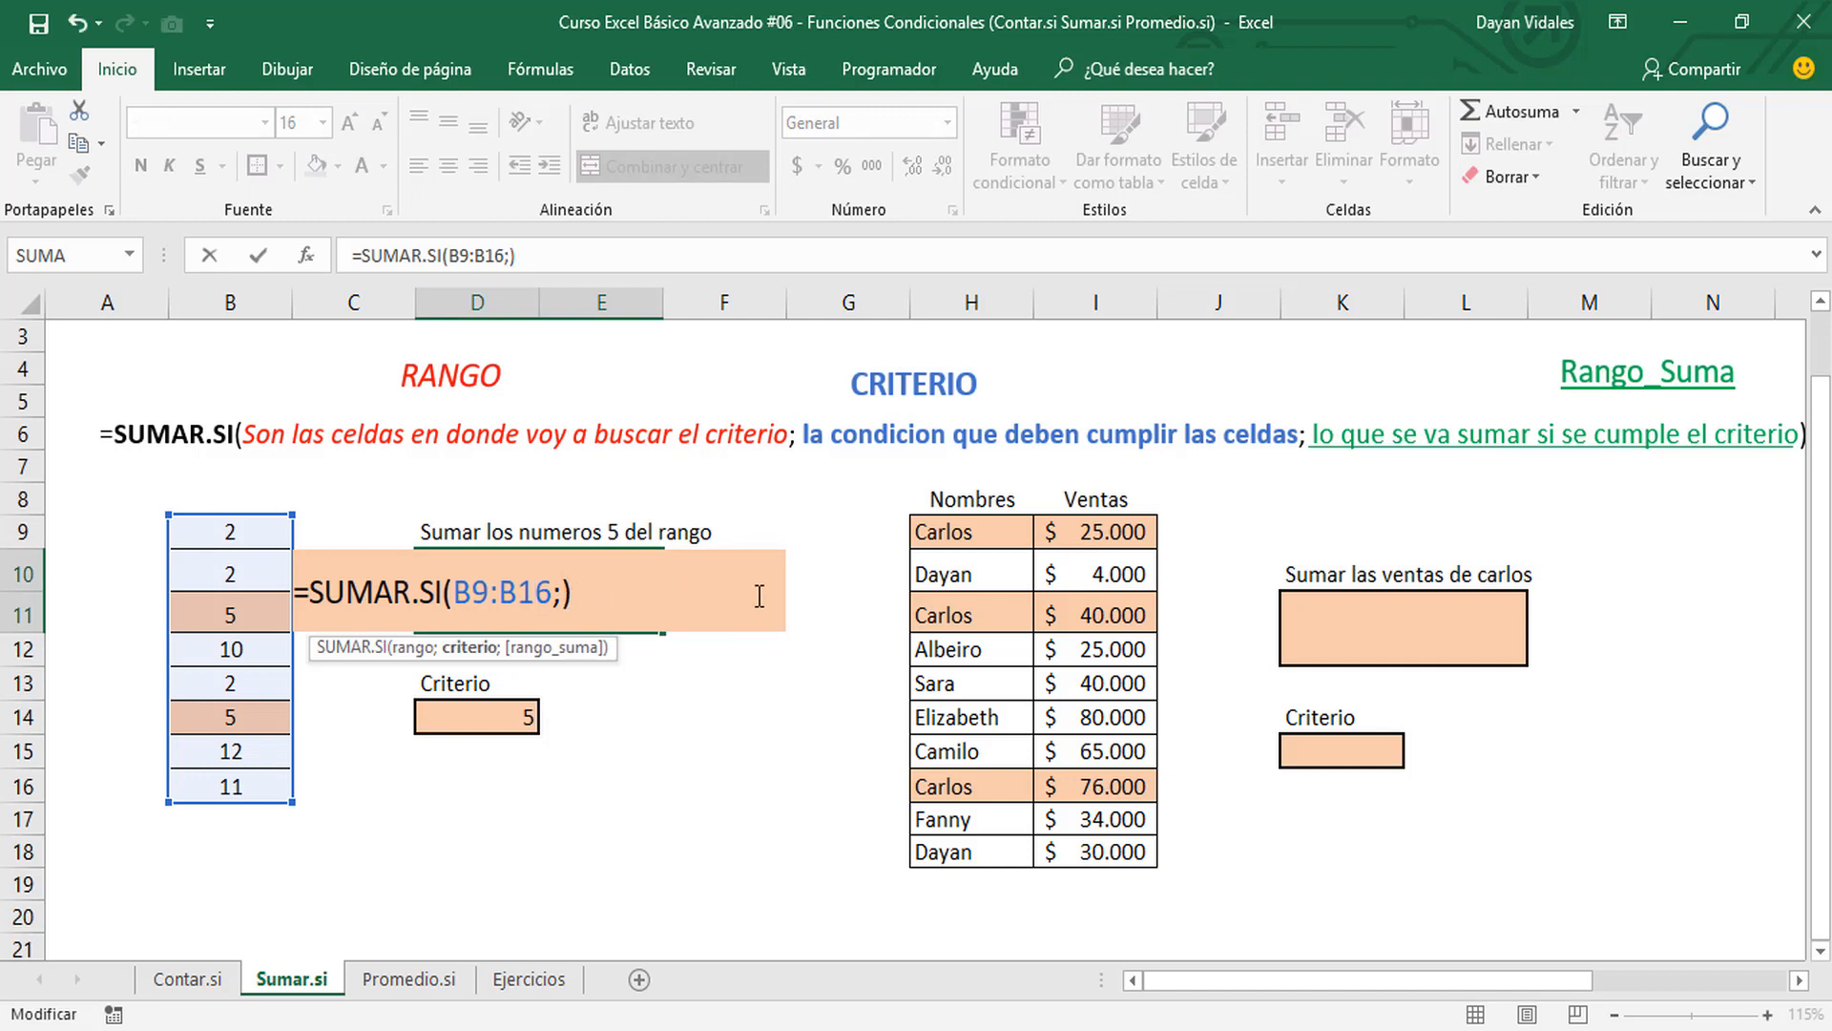
left_click(462, 720)
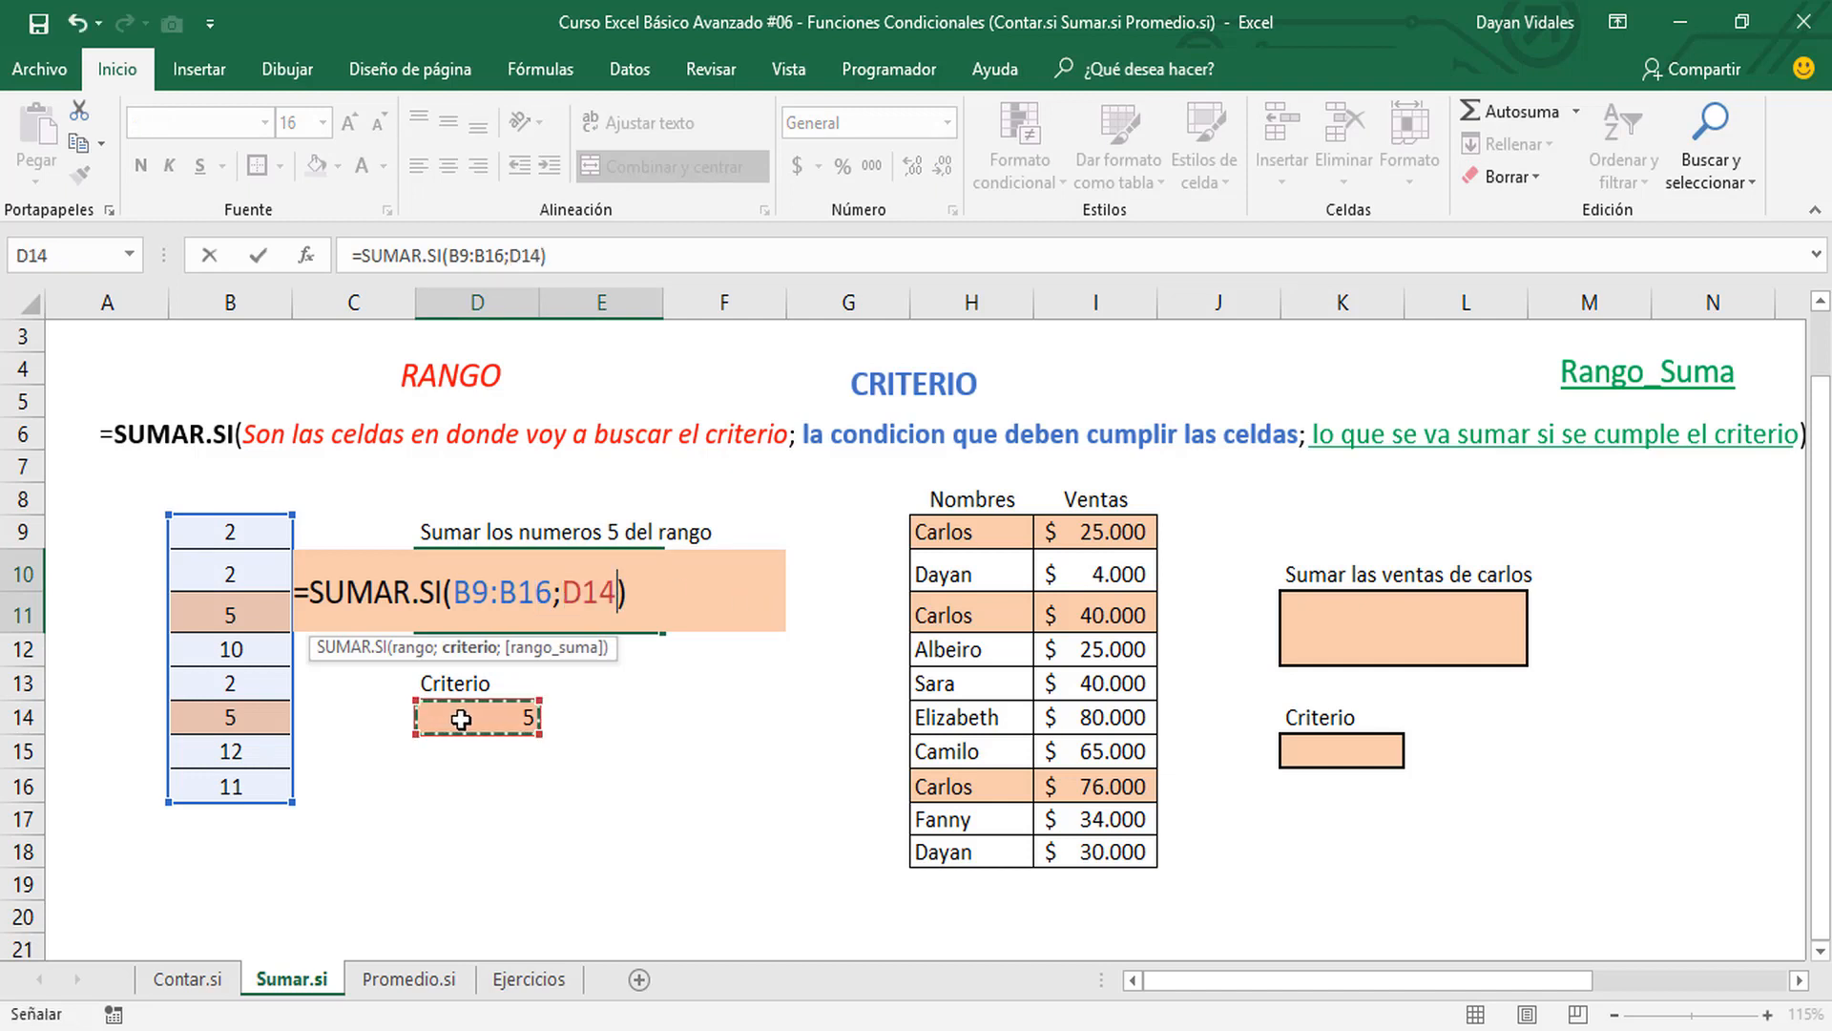
key("Return")
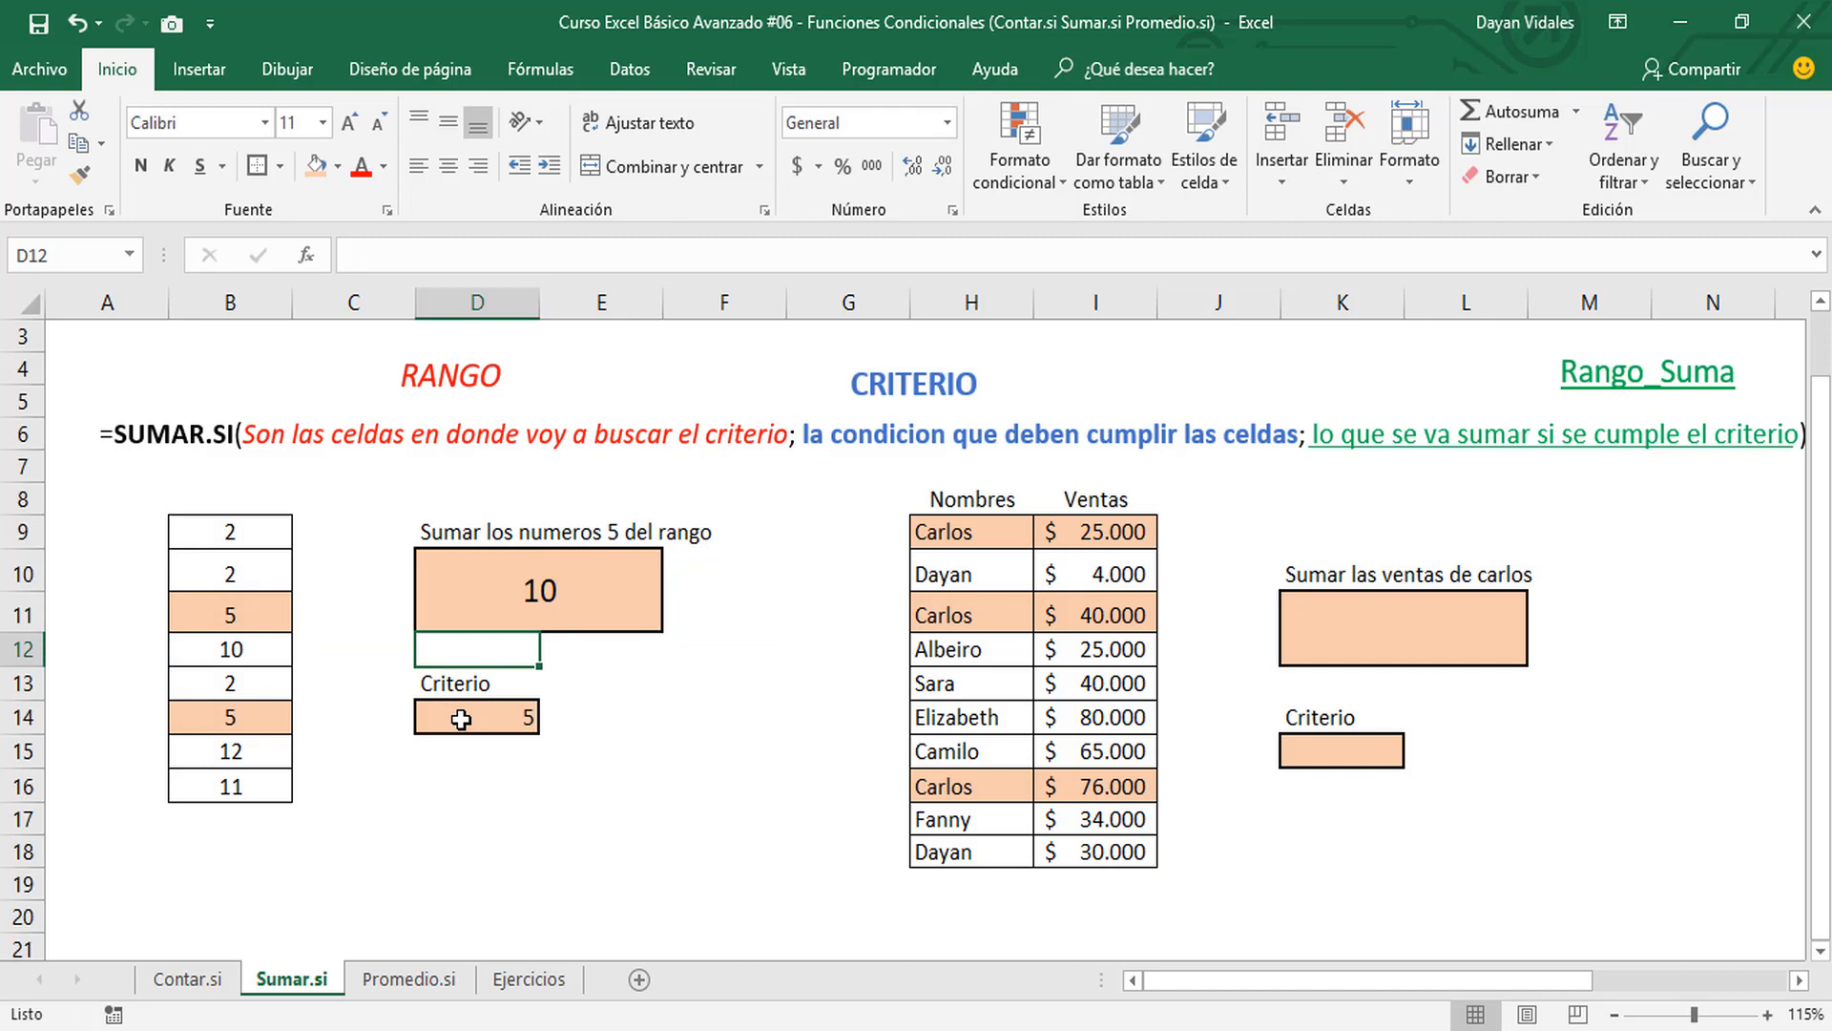
Sum the highlighted seller's sales in K11 with SUMAR.SI, using range H9:H18, the seller's quoted name as criterion and sum range I9:I18
left_click(1413, 611)
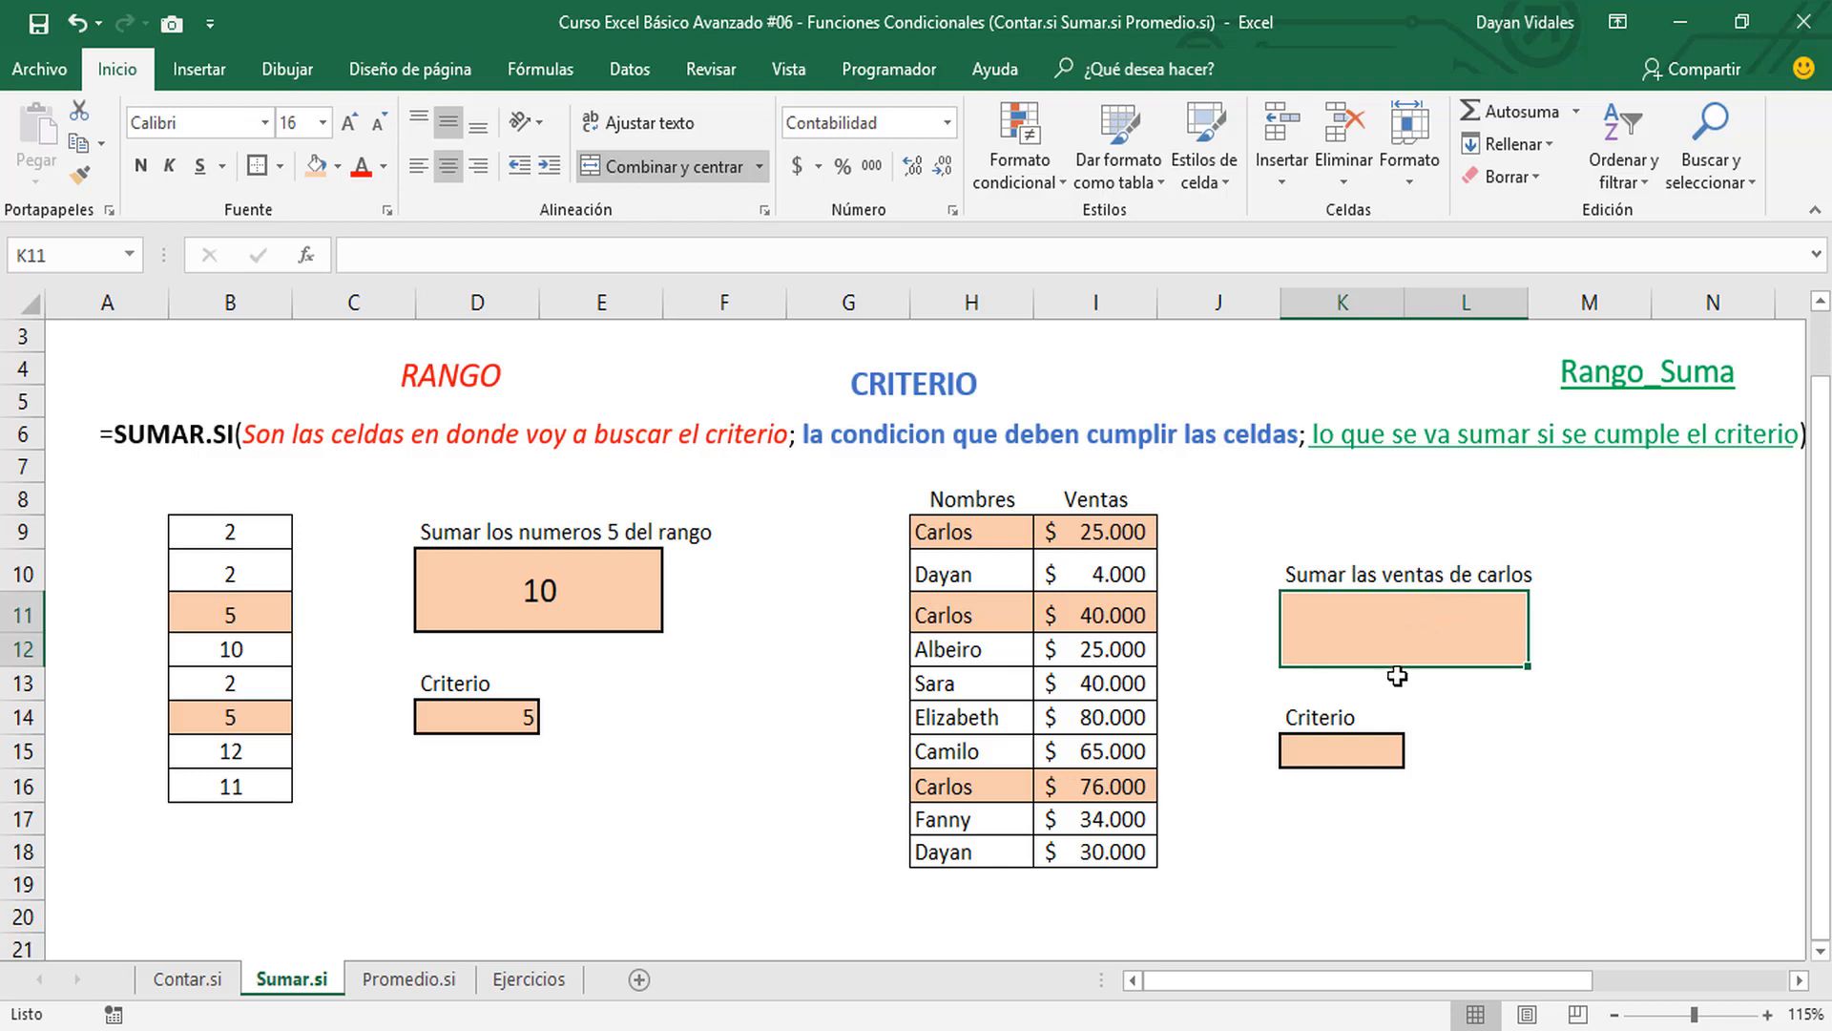
type("=")
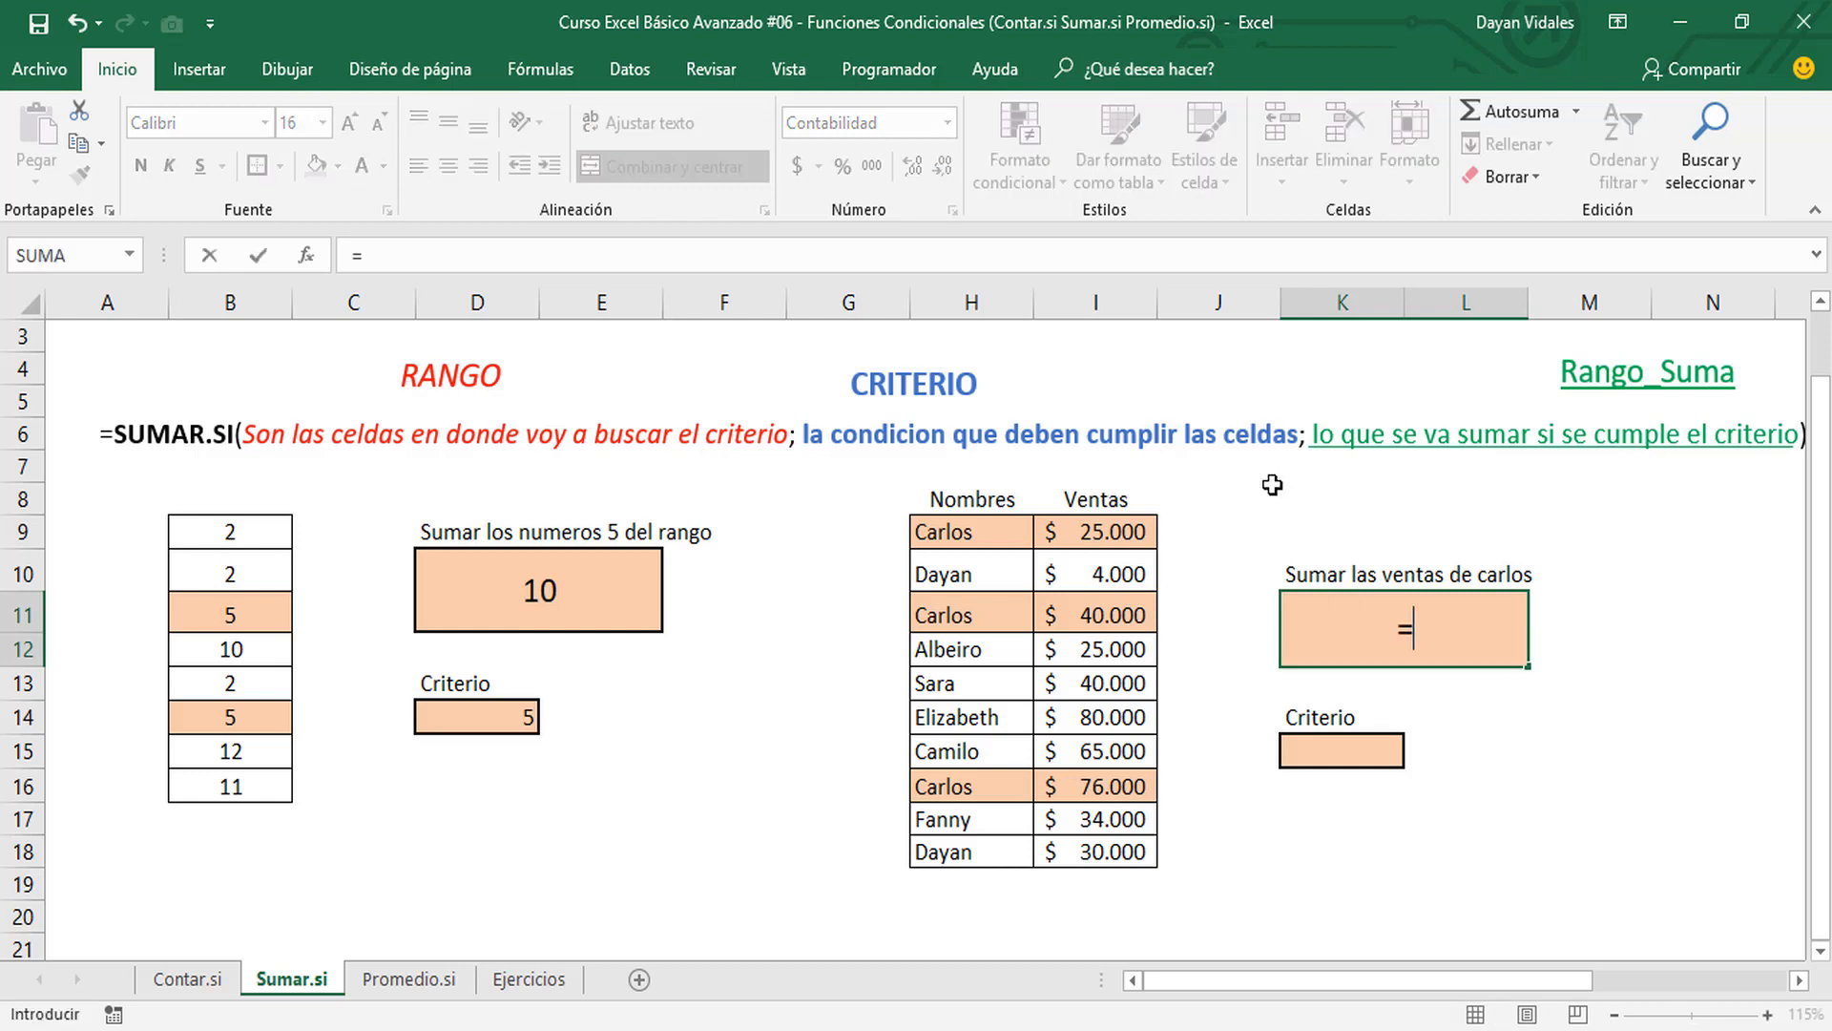
type("sumar")
key("Tab")
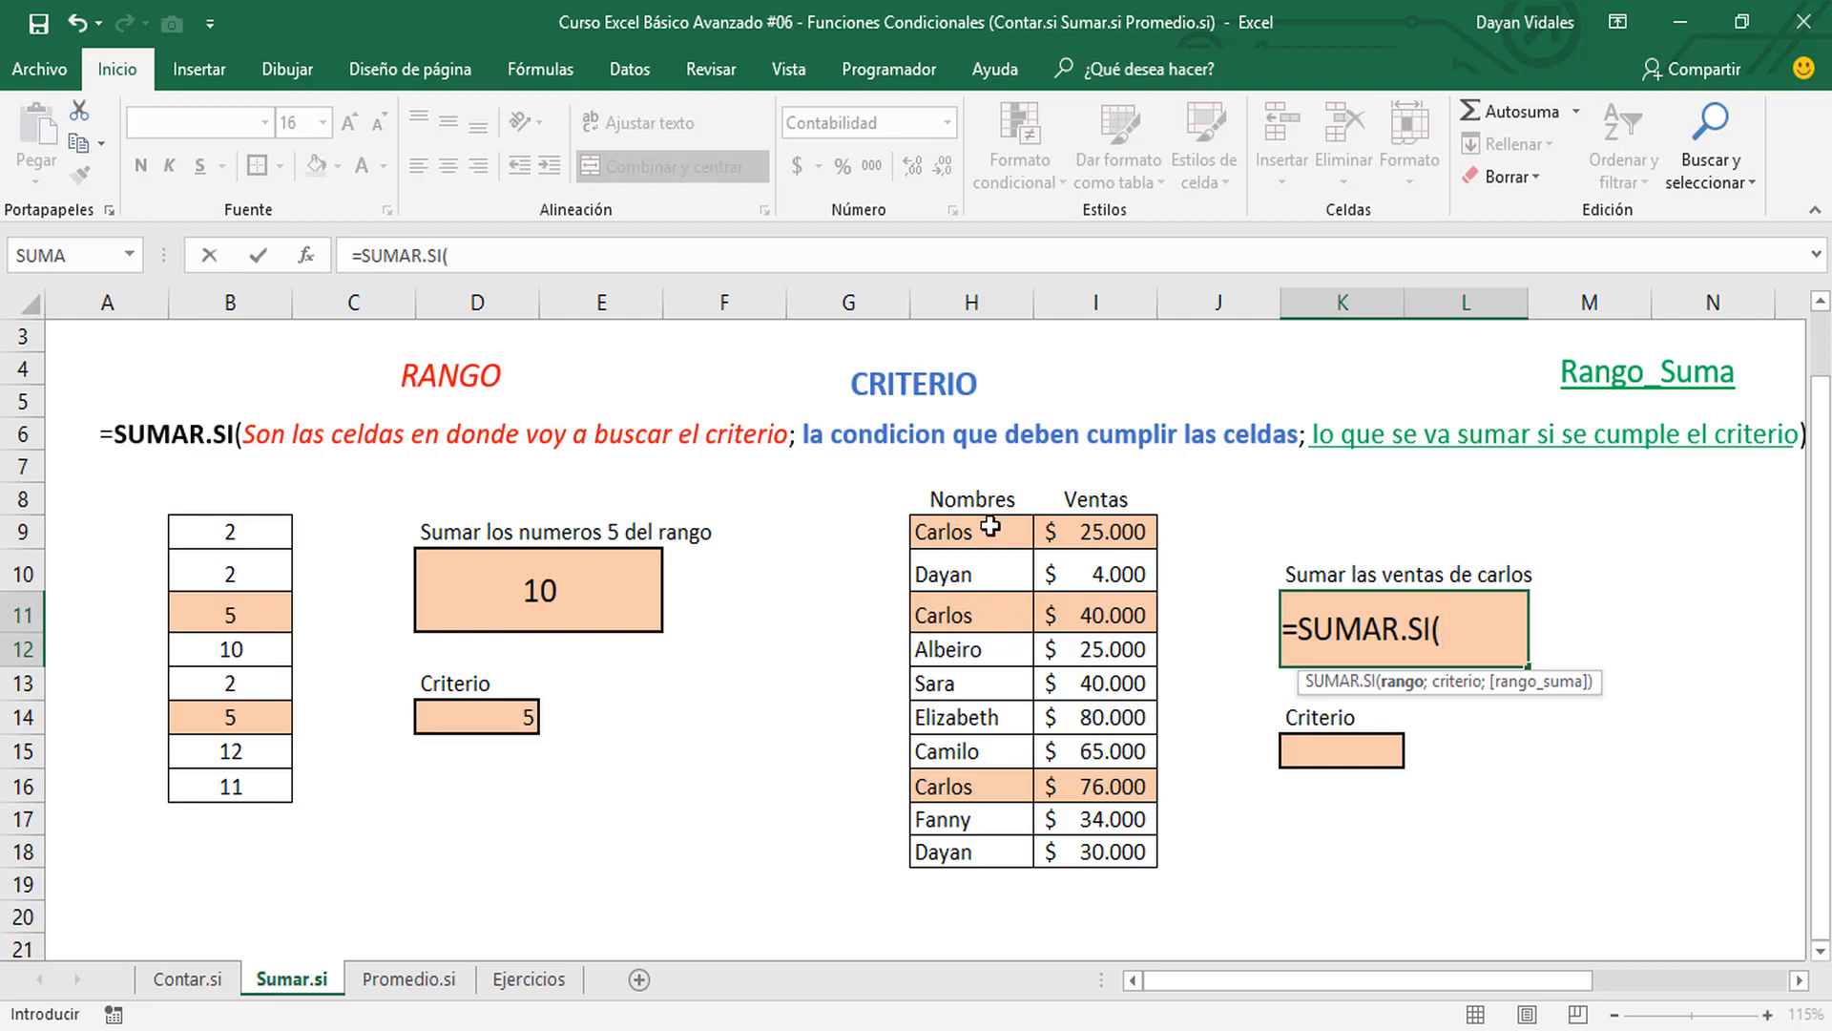
left_click_drag(990, 524, 956, 852)
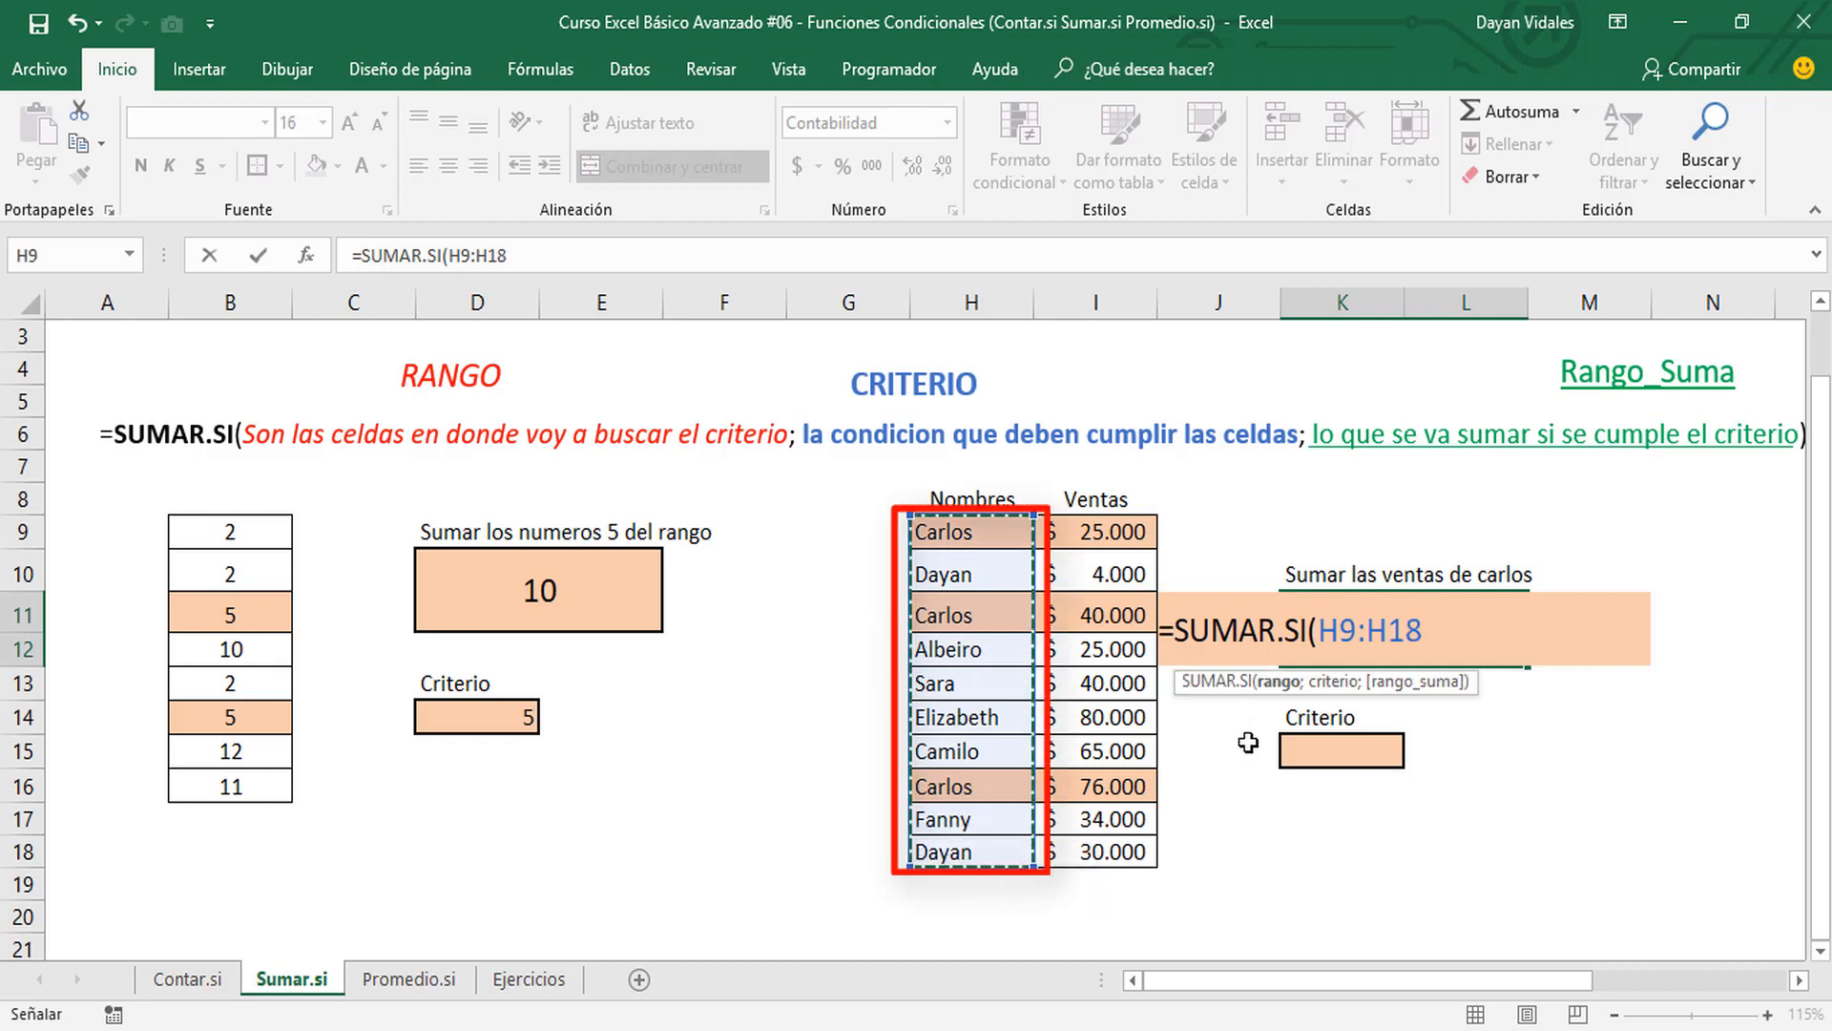
type(";")
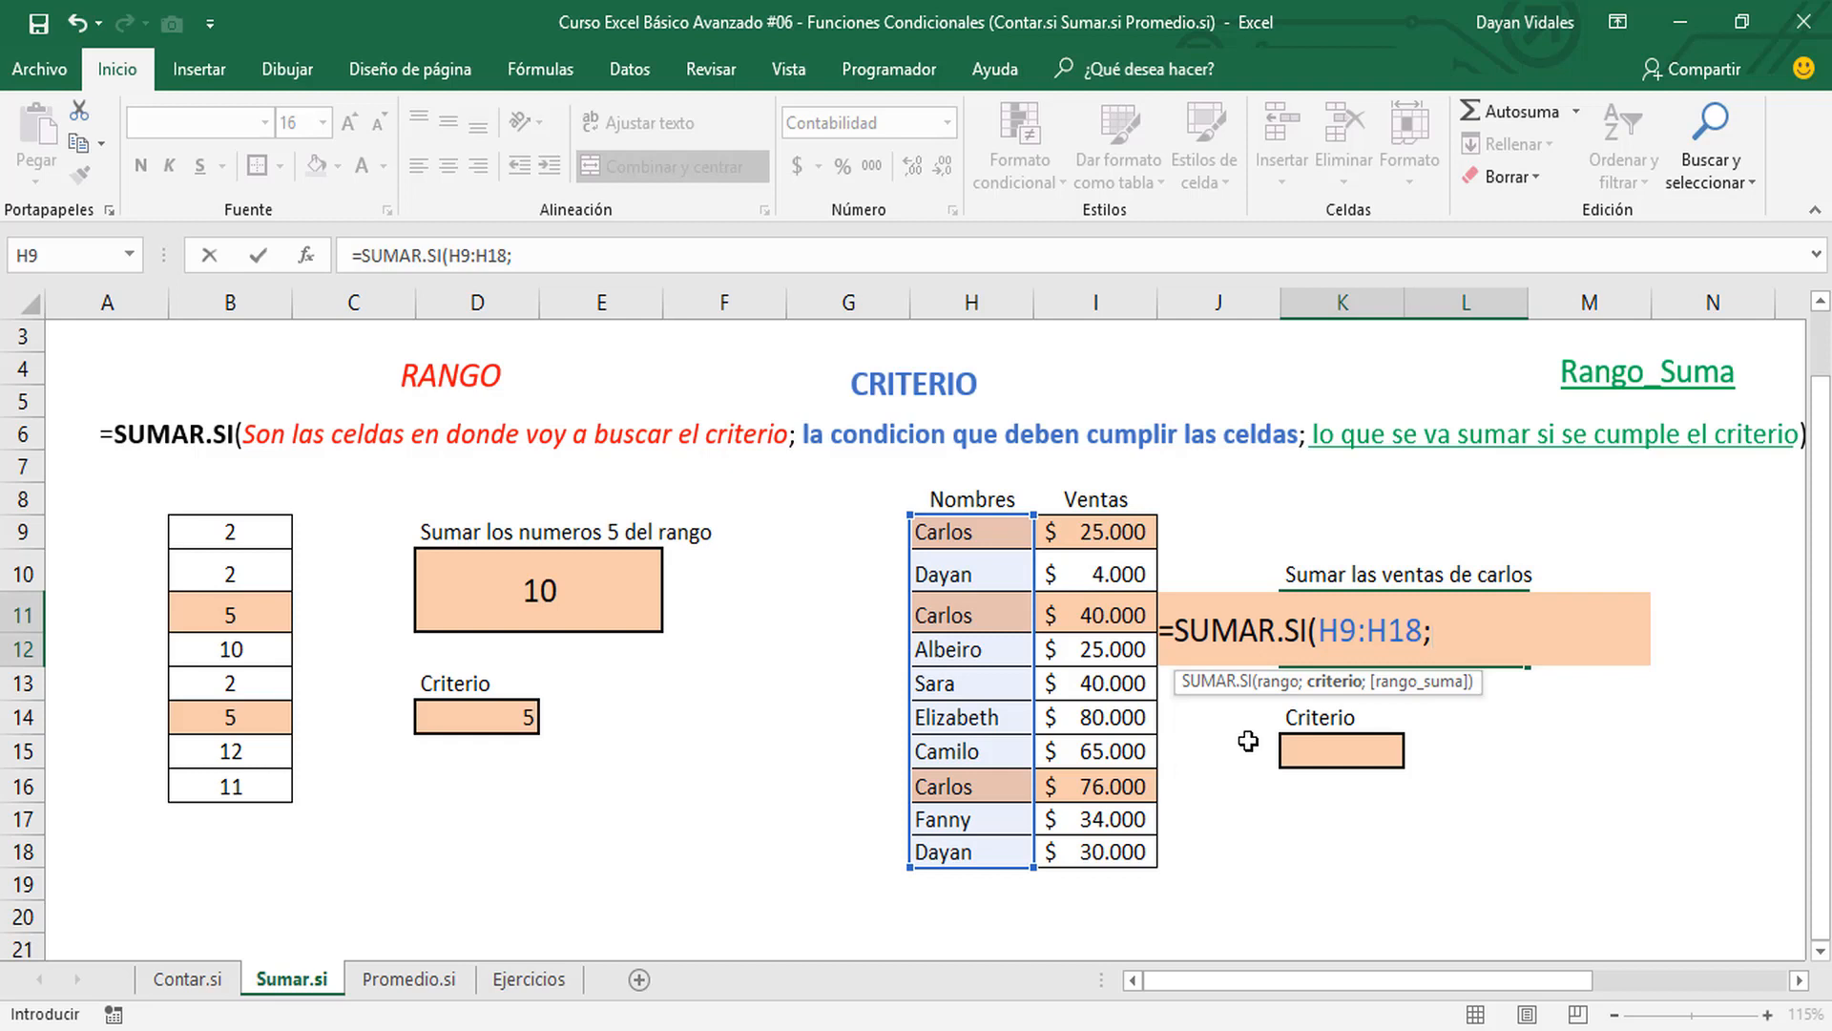
type("\"Carlos")
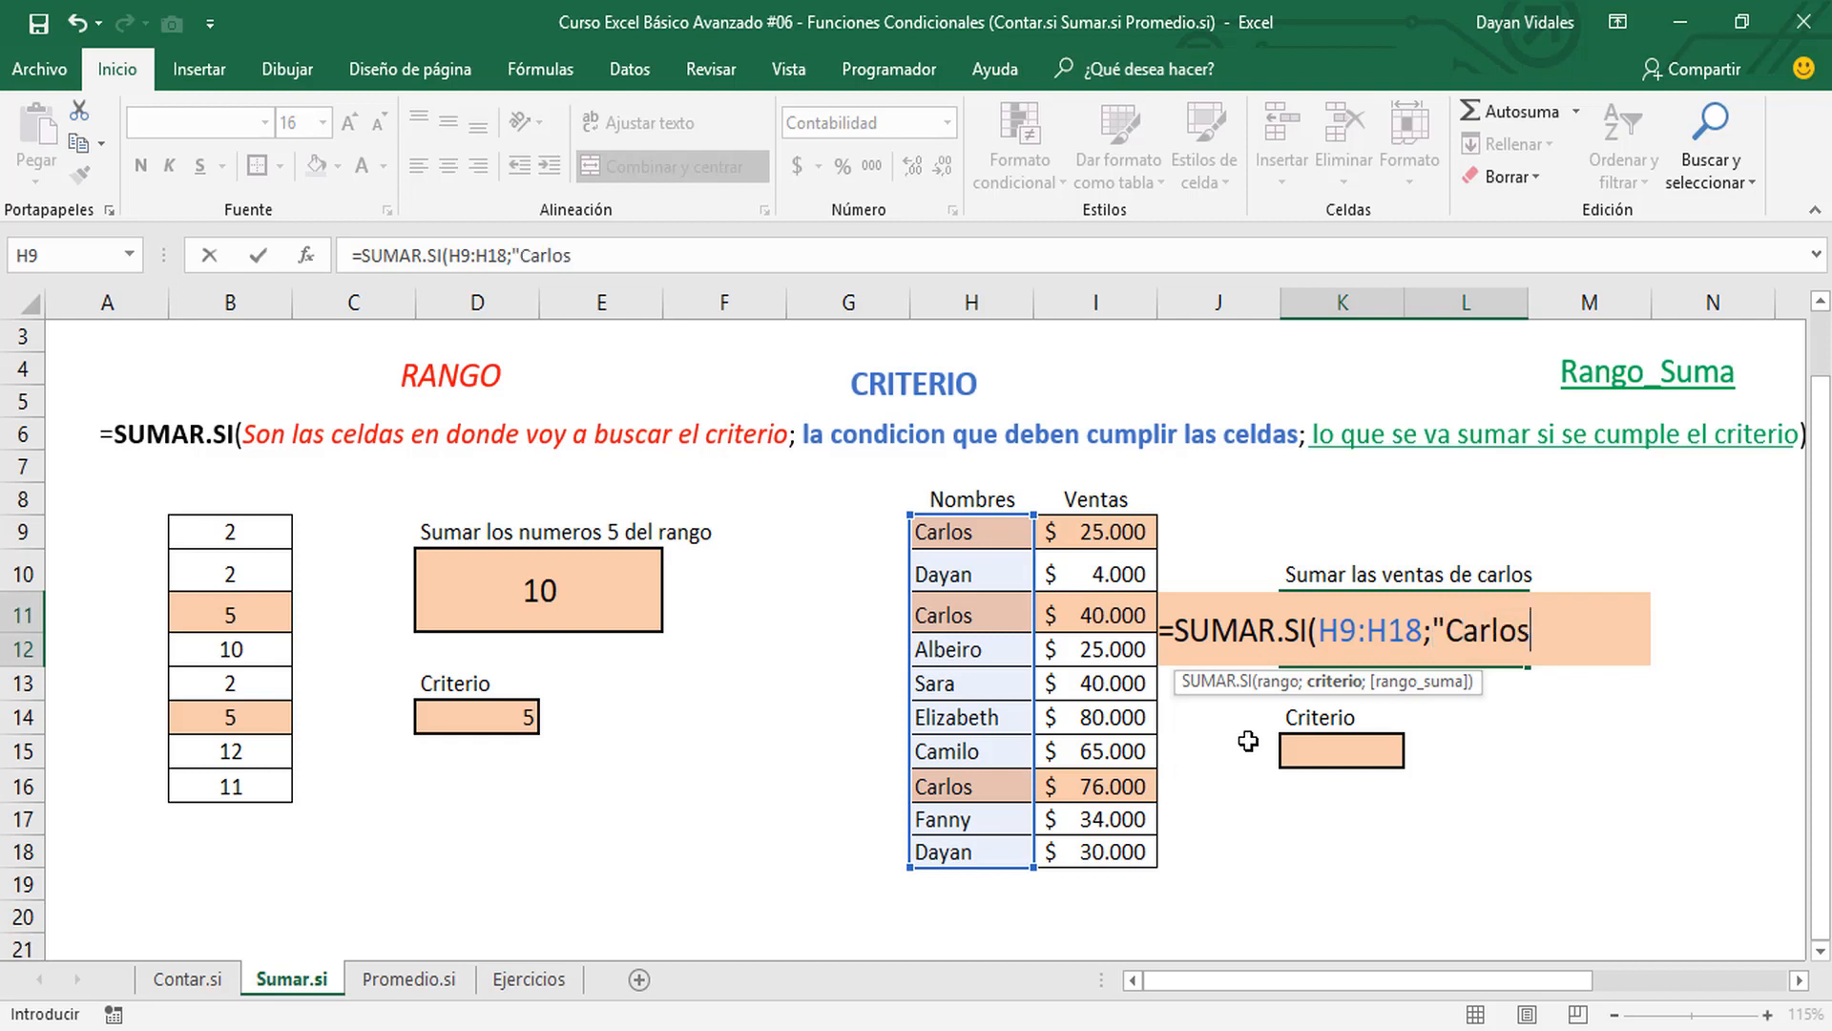
type("\";")
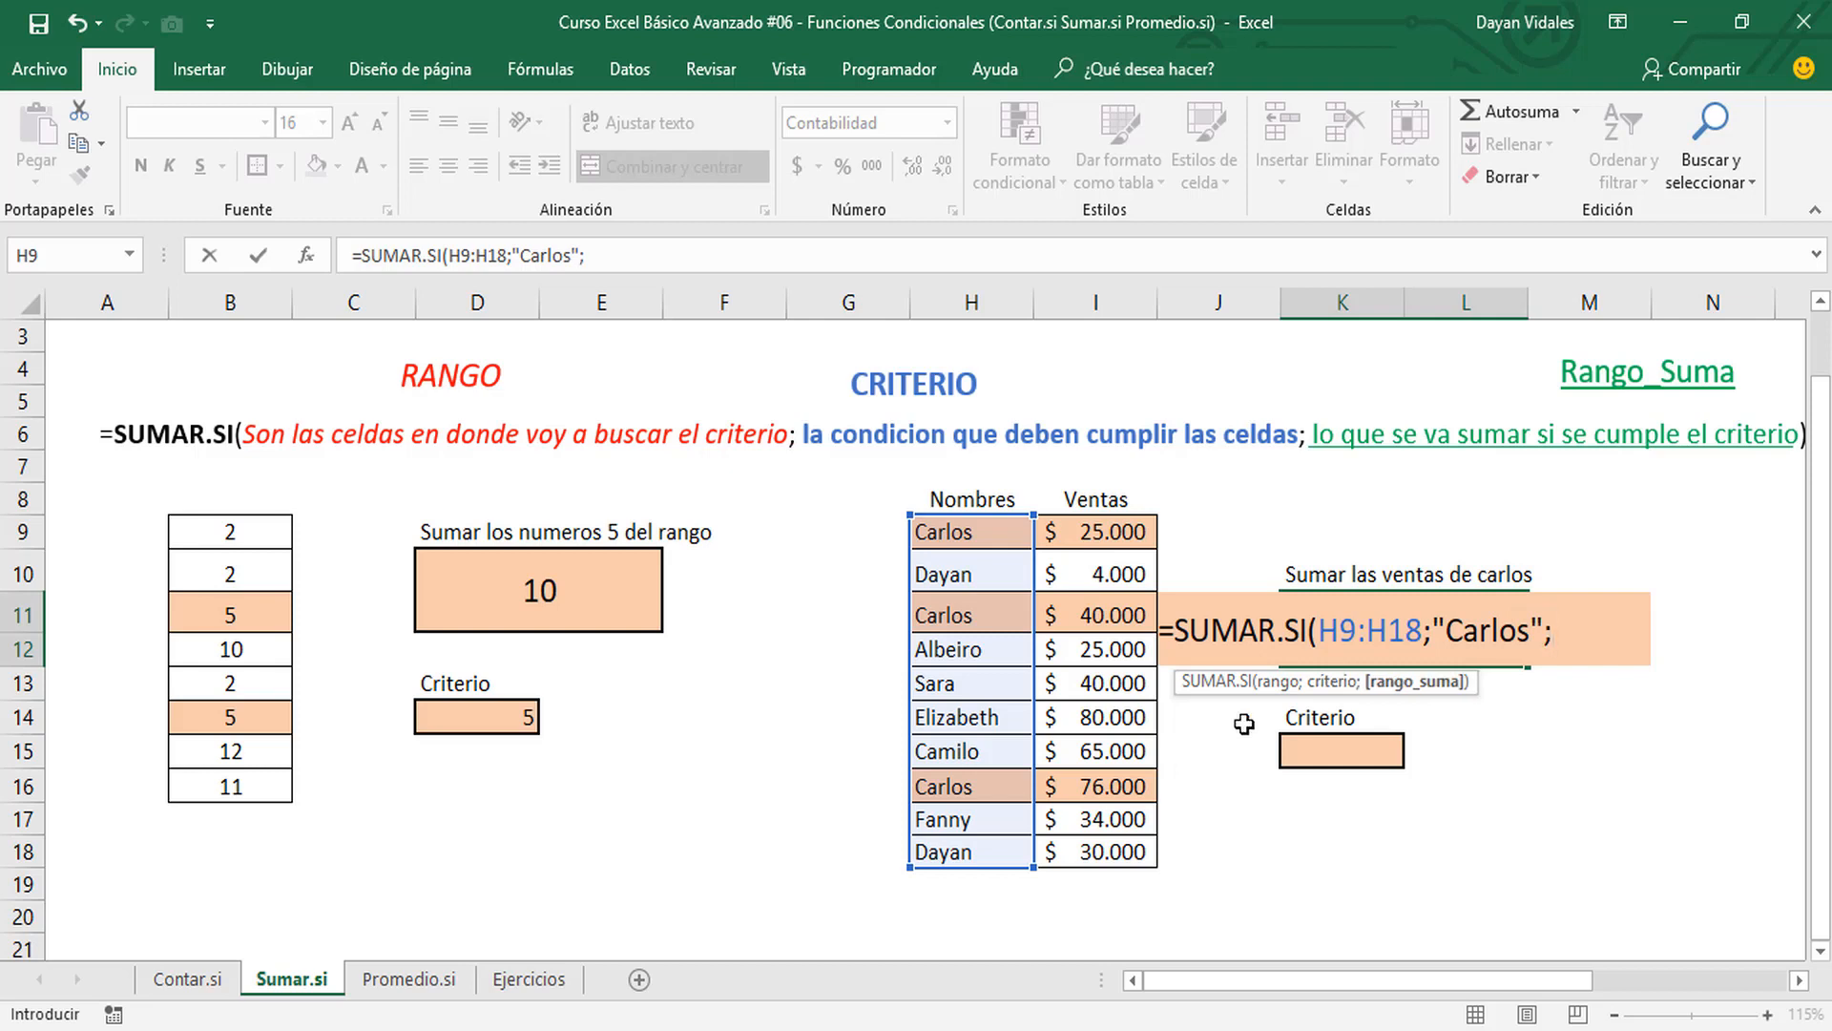
left_click_drag(1112, 533, 1116, 852)
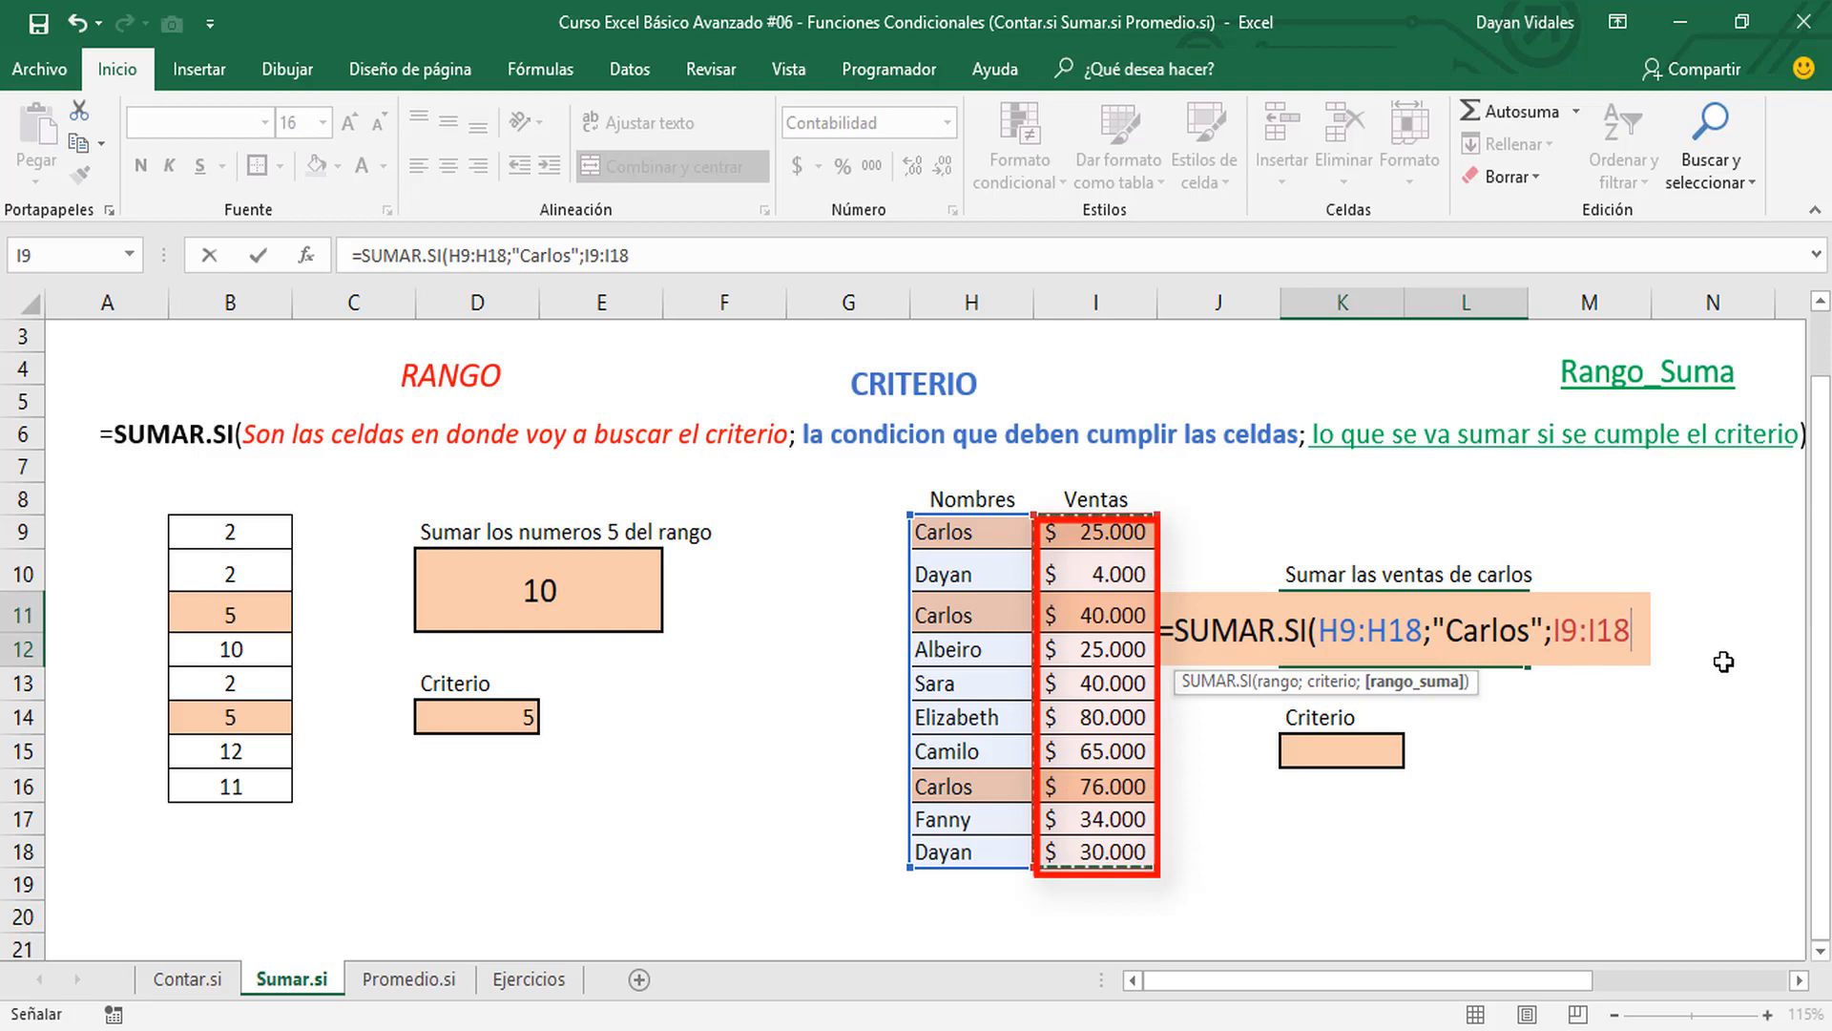
type(")")
key("ctrl+Return")
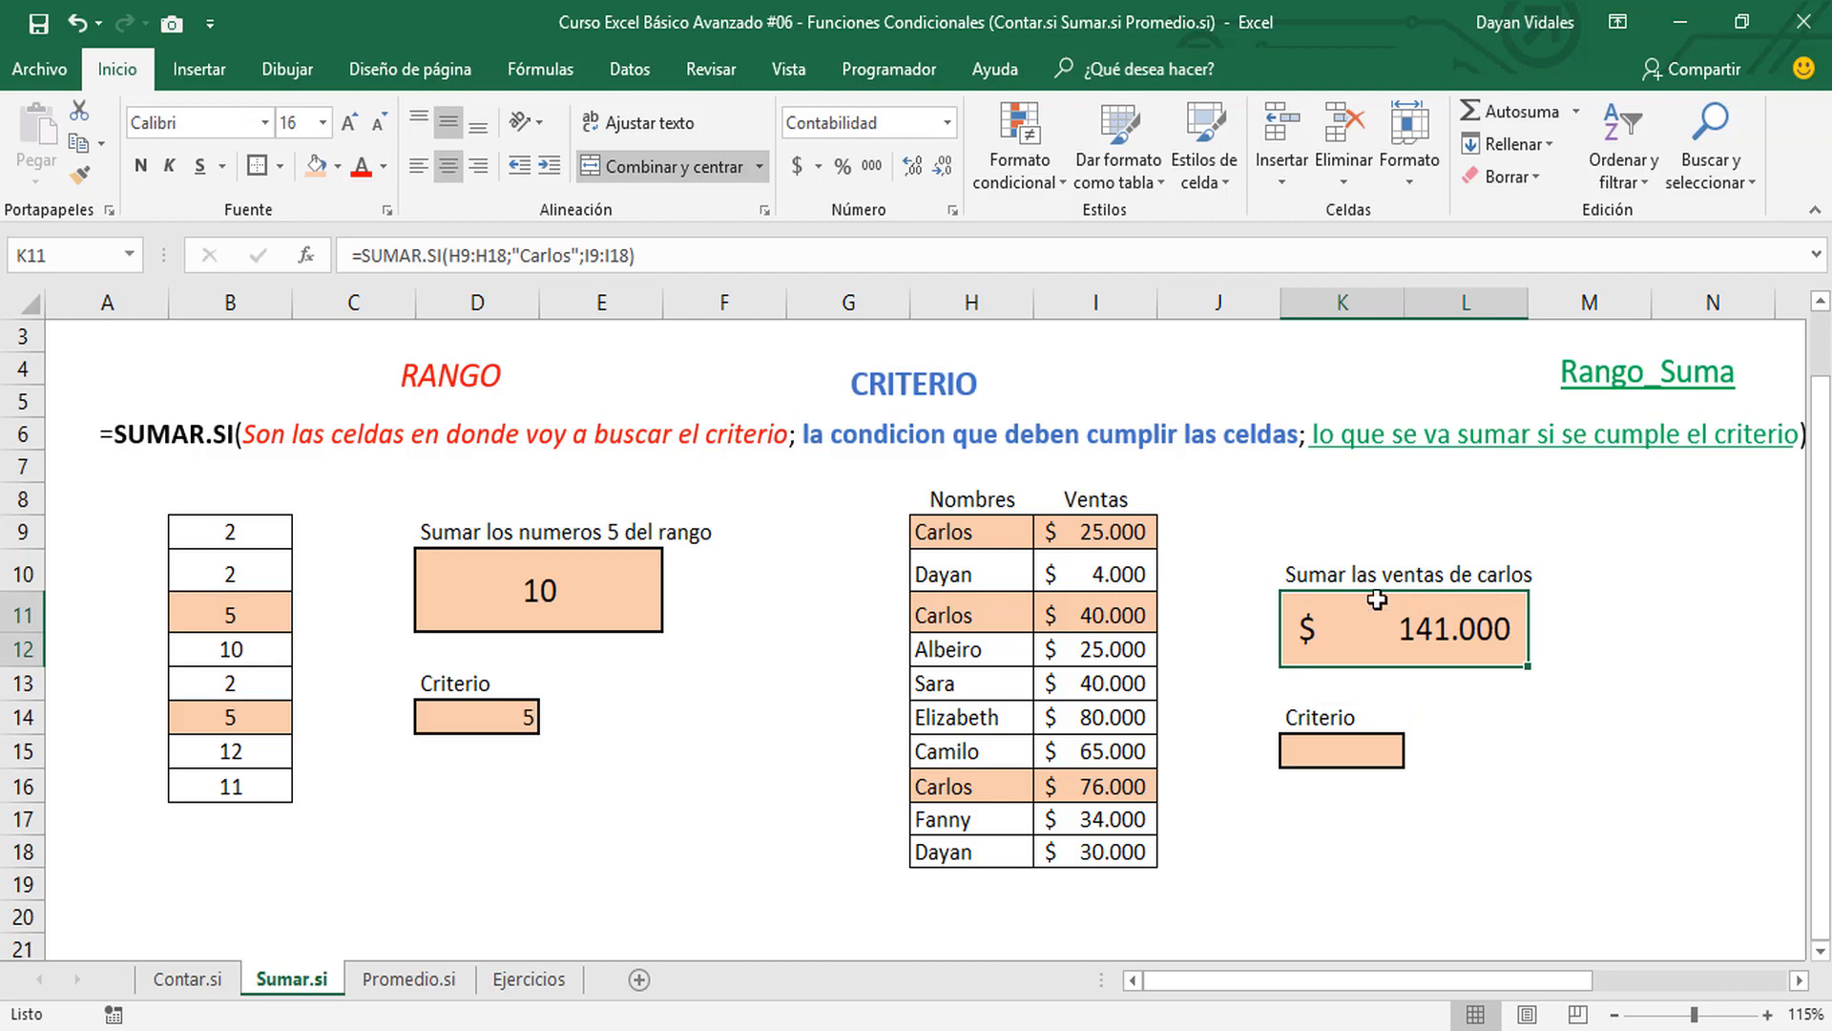
Select the highlighted seller's sales in I9, I11 and I16 together to check their sum against K11
left_click_drag(947, 531, 1078, 531)
left_click_drag(962, 625, 1085, 620)
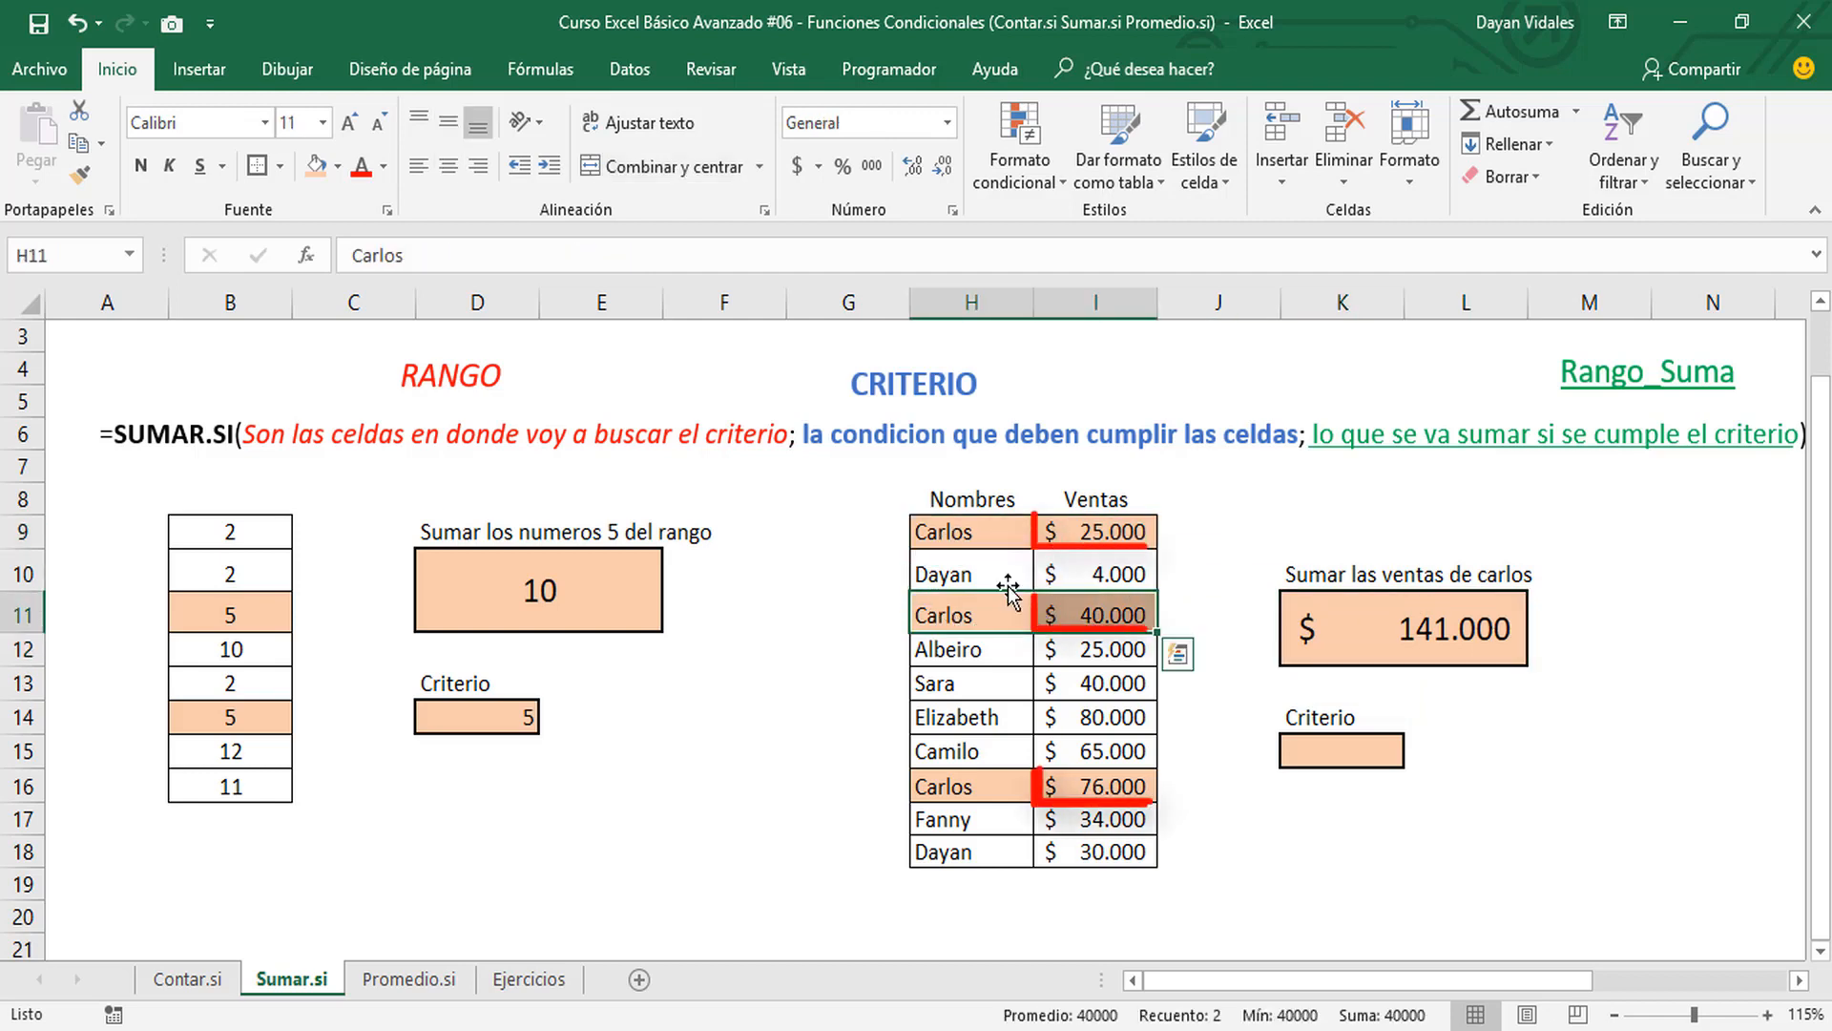
left_click(1112, 538)
left_click(1111, 618, "ctrl")
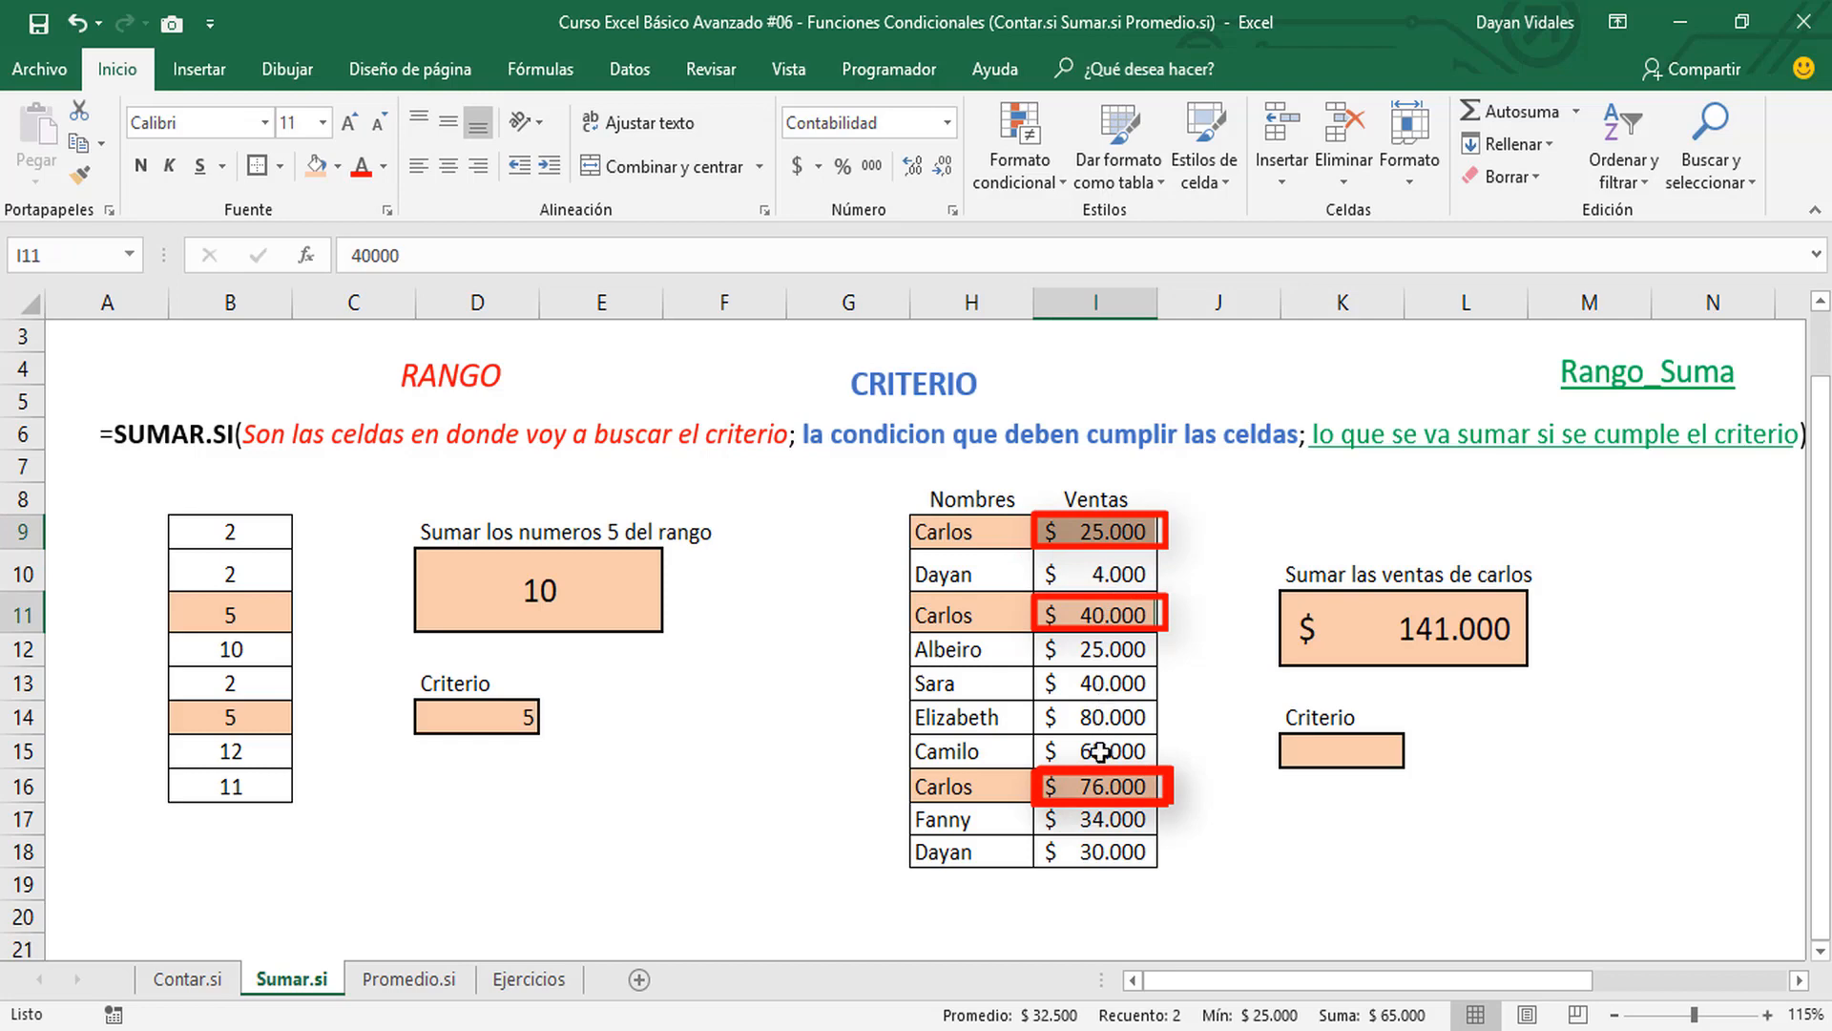
left_click(1097, 785, "ctrl")
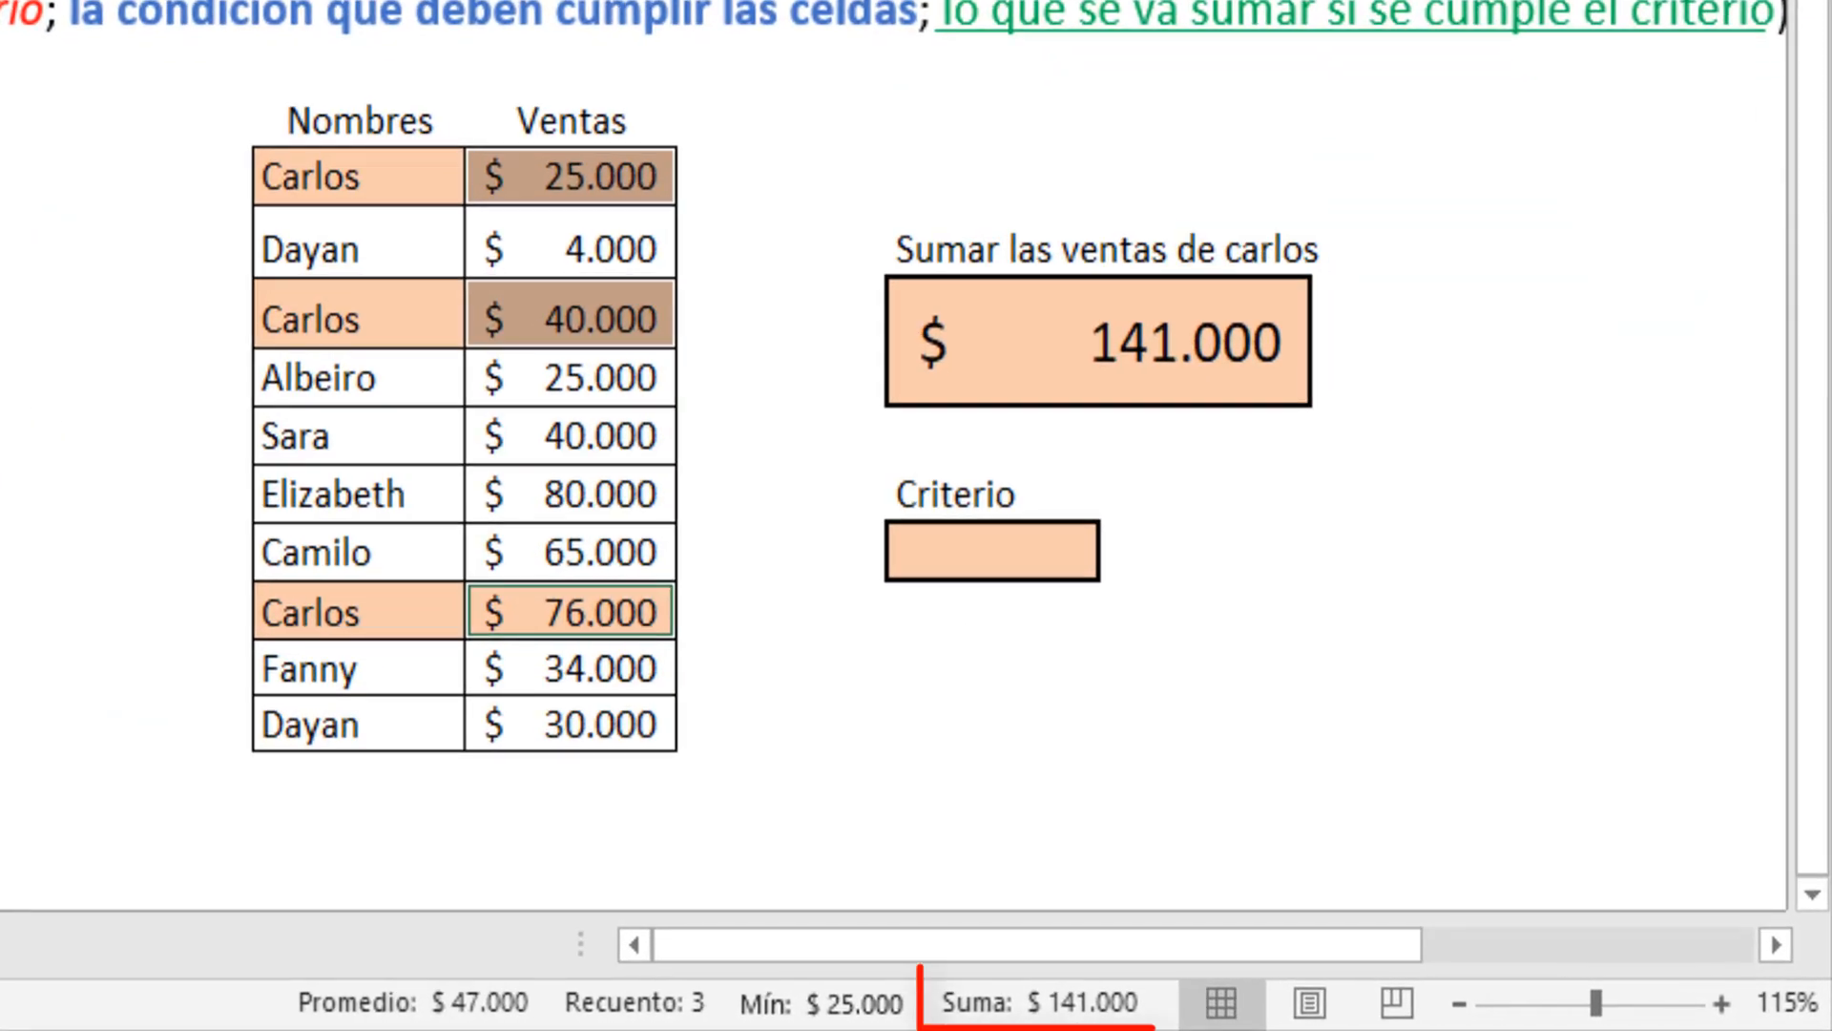
left_click(1152, 334)
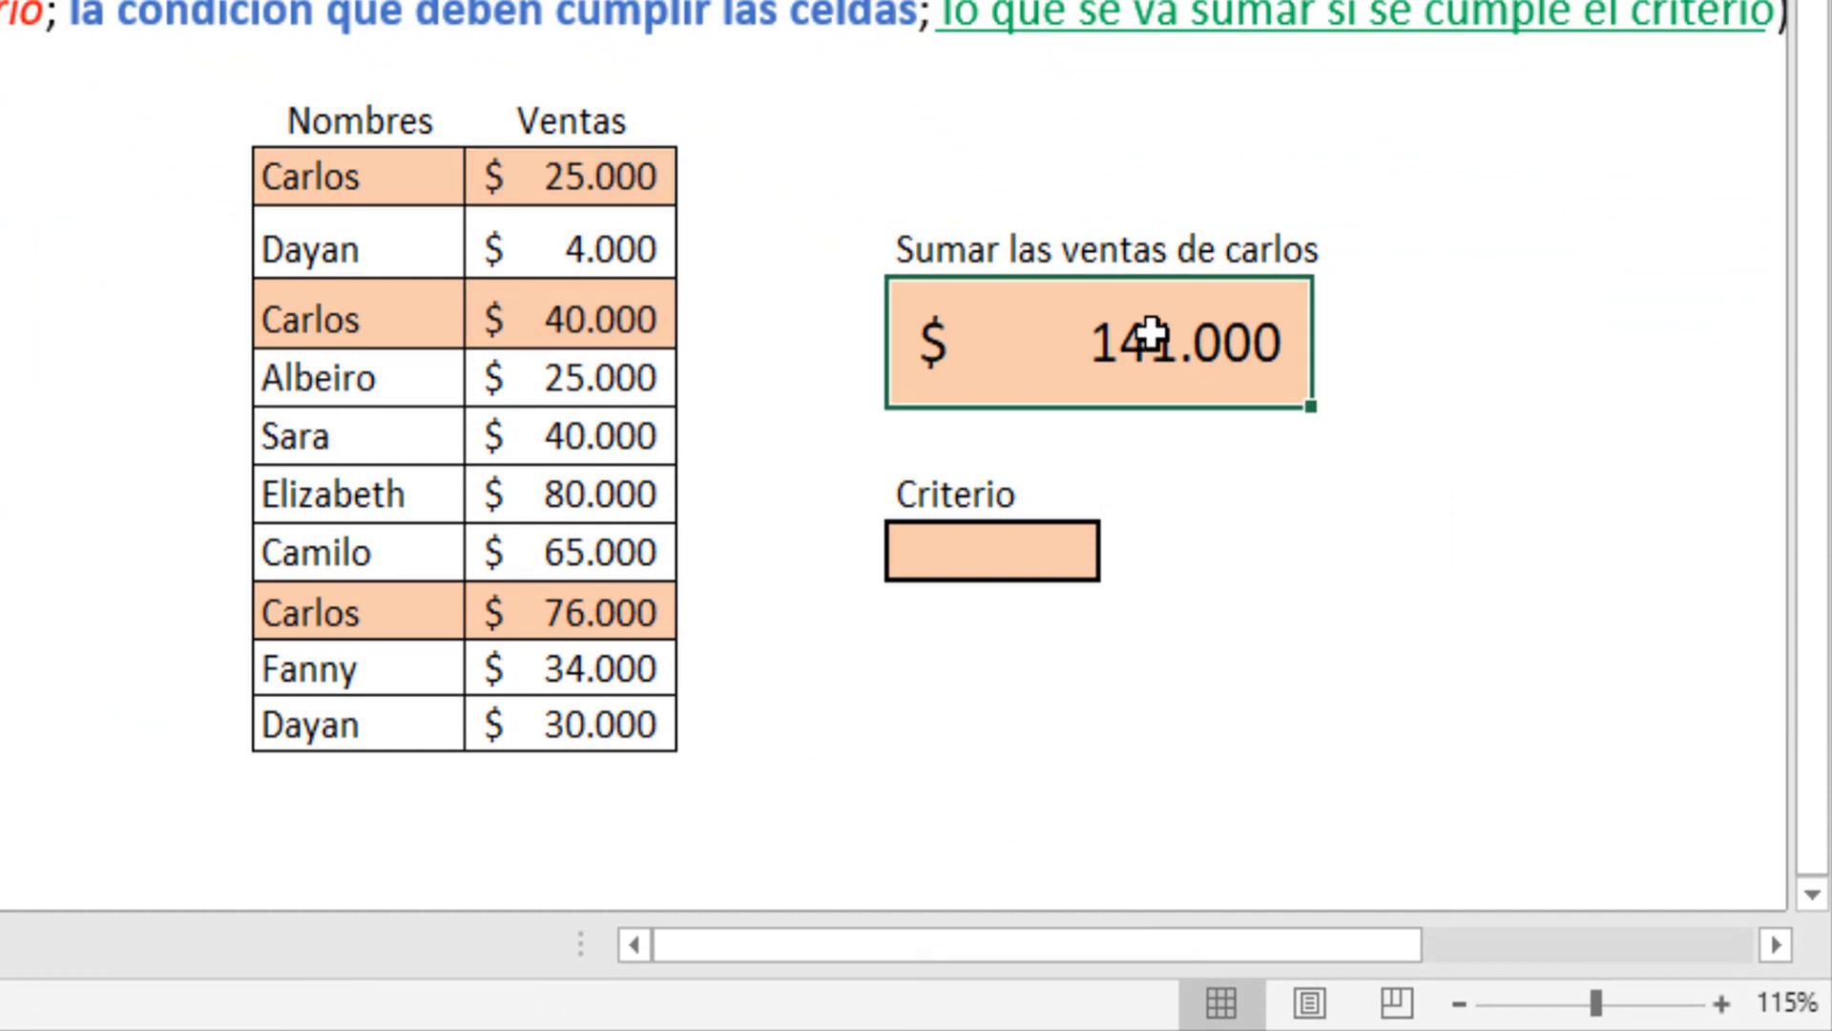
Enter the highlighted seller's name in the criterion cell K15
left_click(1052, 552)
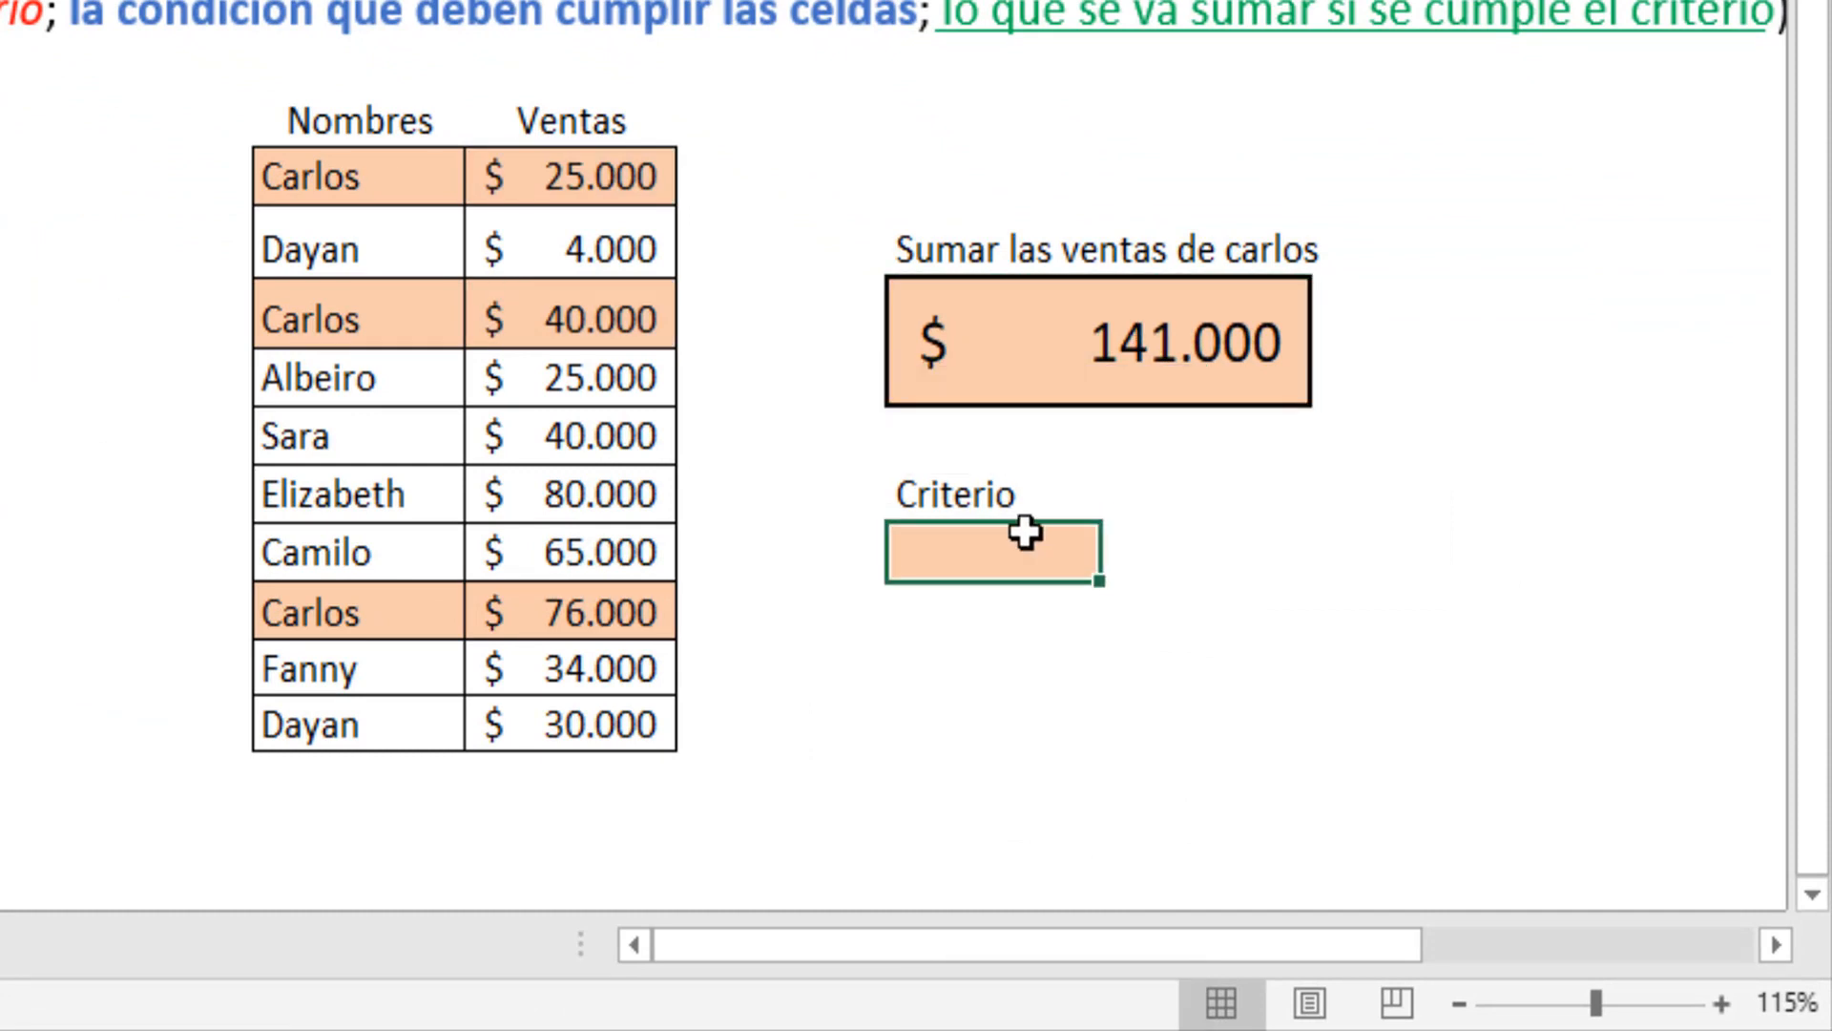
type("Carlos")
key("Return")
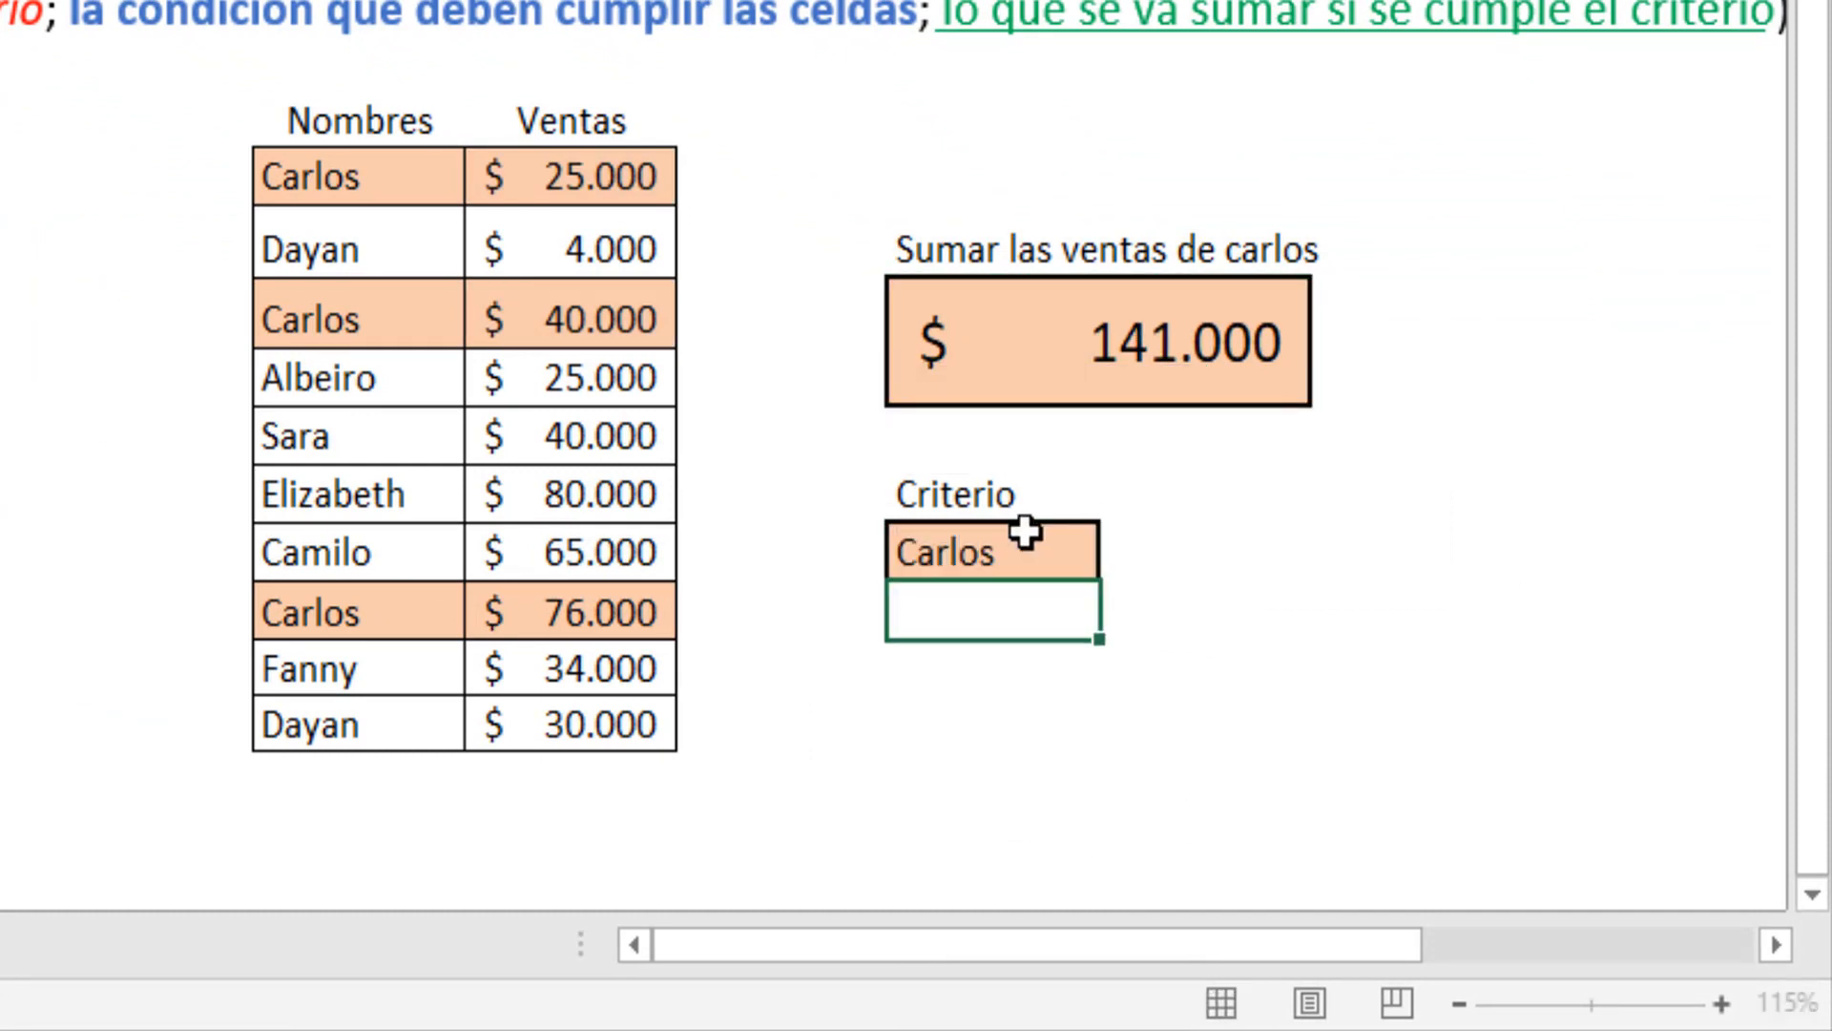
Replace the quoted name in the K11 formula with a reference to K15, giving =SUMAR.SI(H9:H18;K15;I9:I18)
left_click(1181, 306)
double_click(1173, 315)
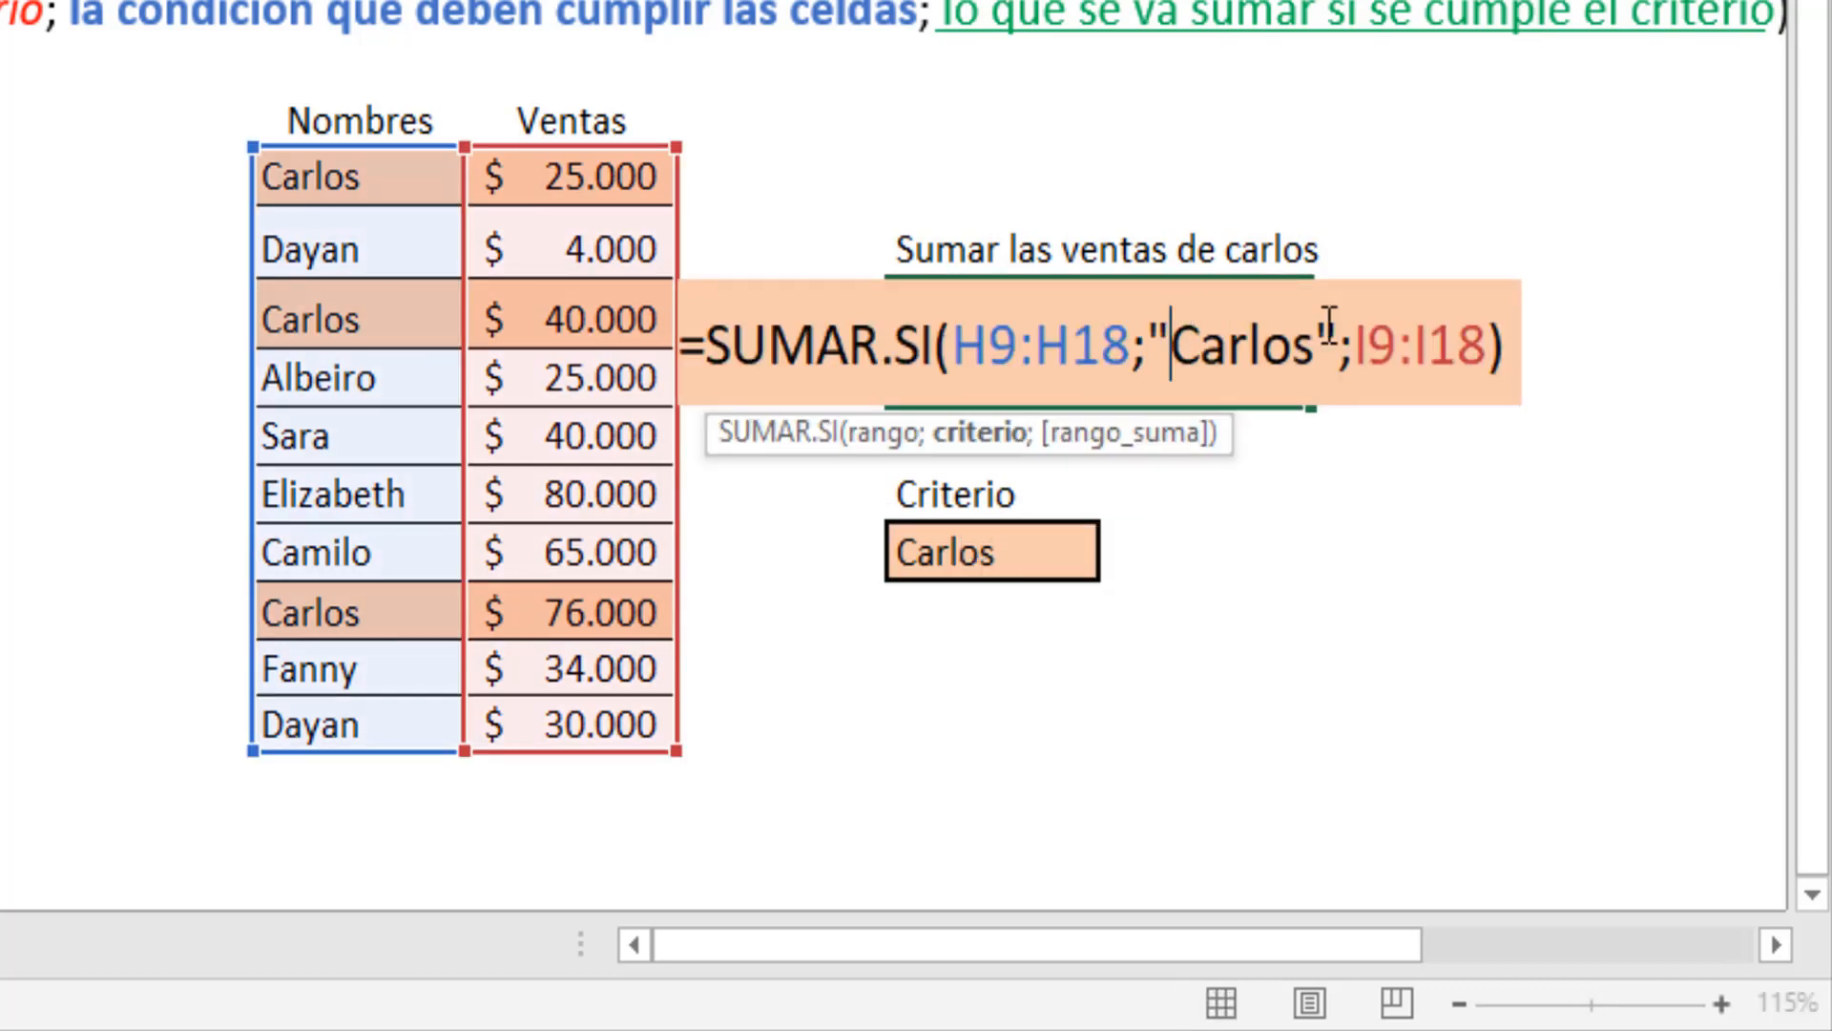
key("Right")
key("Right")
key("Right")
key("Right")
key("Right")
key("Right")
key("Right")
key("BackSpace")
key("BackSpace")
key("BackSpace")
key("BackSpace")
key("BackSpace")
key("BackSpace")
key("BackSpace")
key("BackSpace")
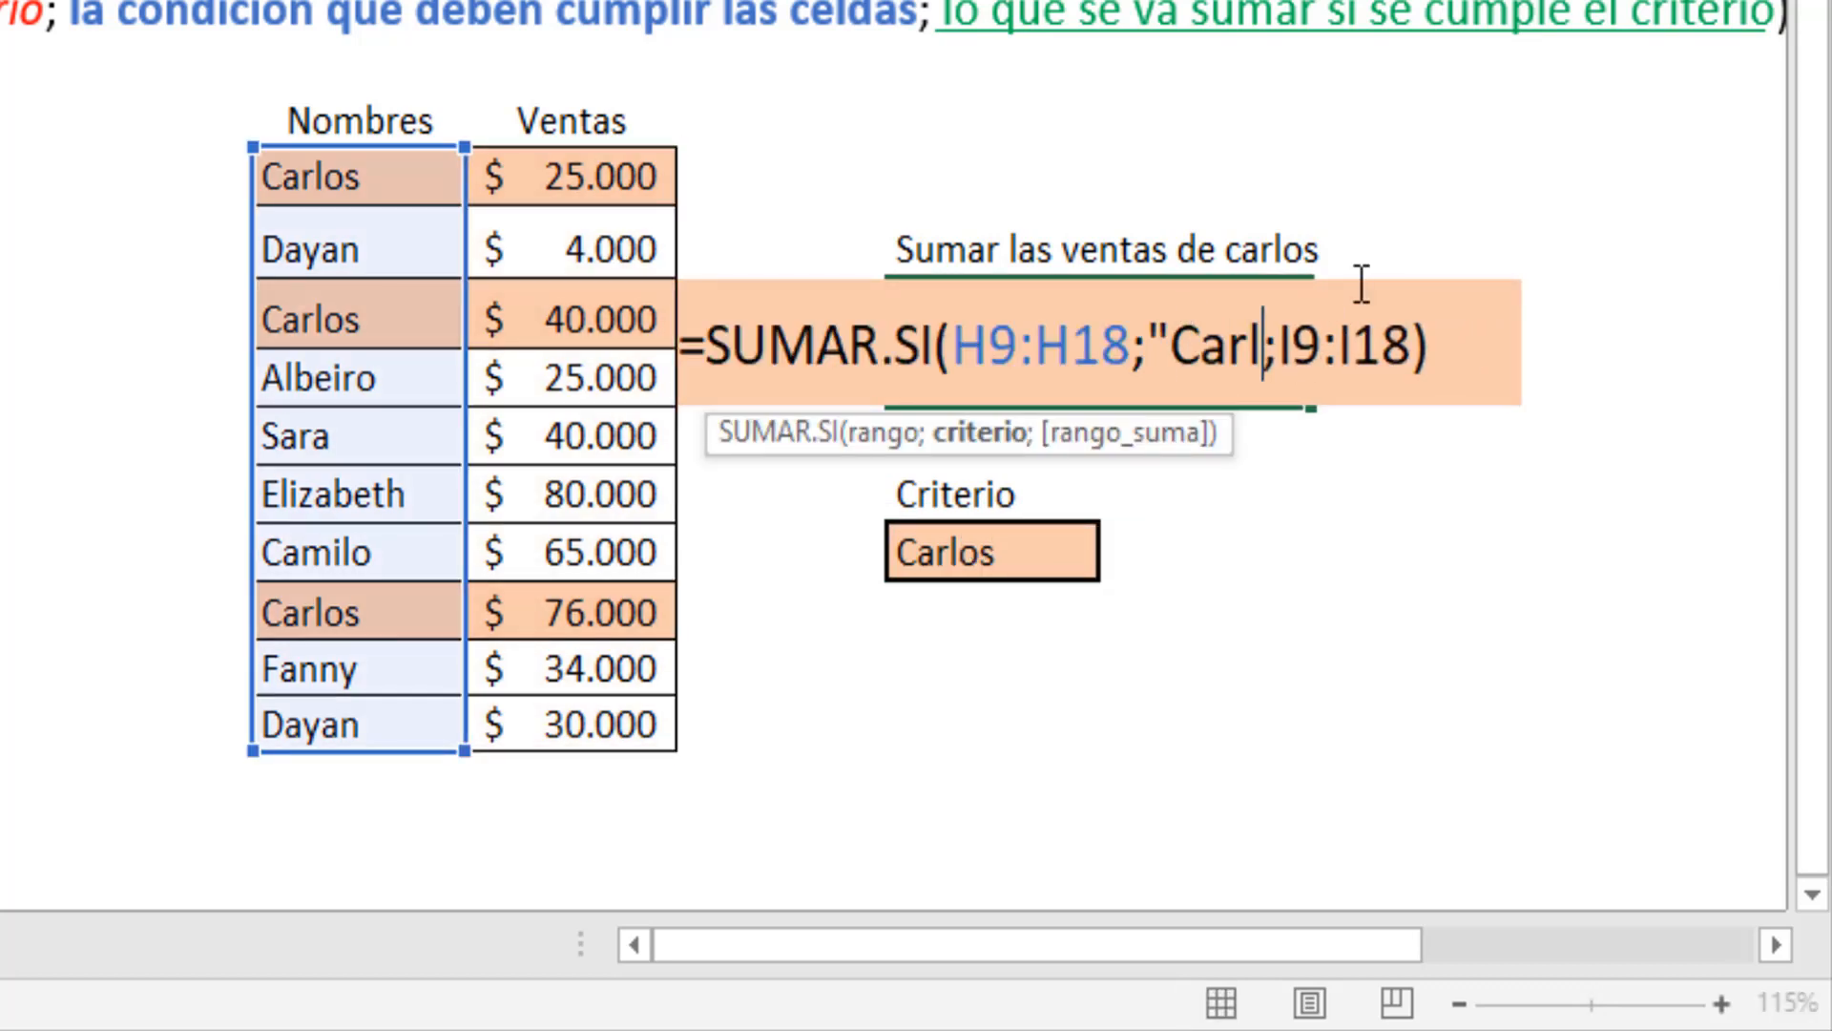
left_click(925, 546)
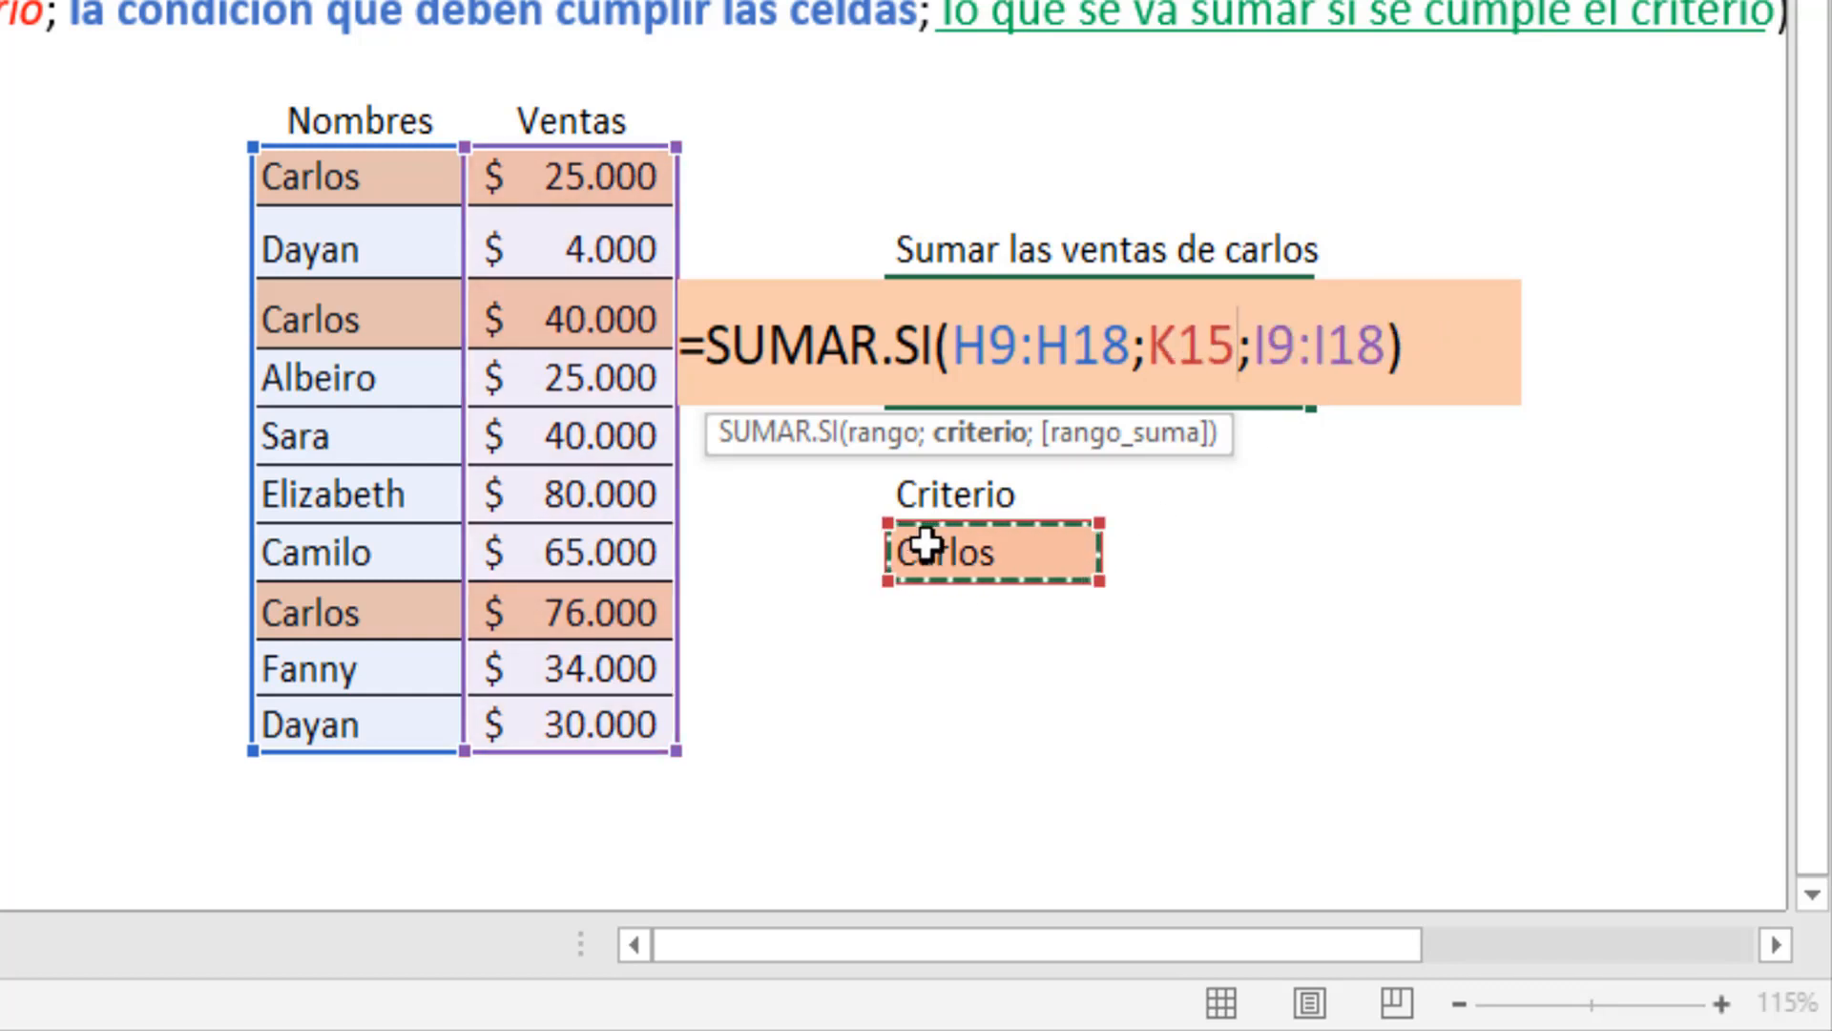
key("Return")
left_click(1174, 373)
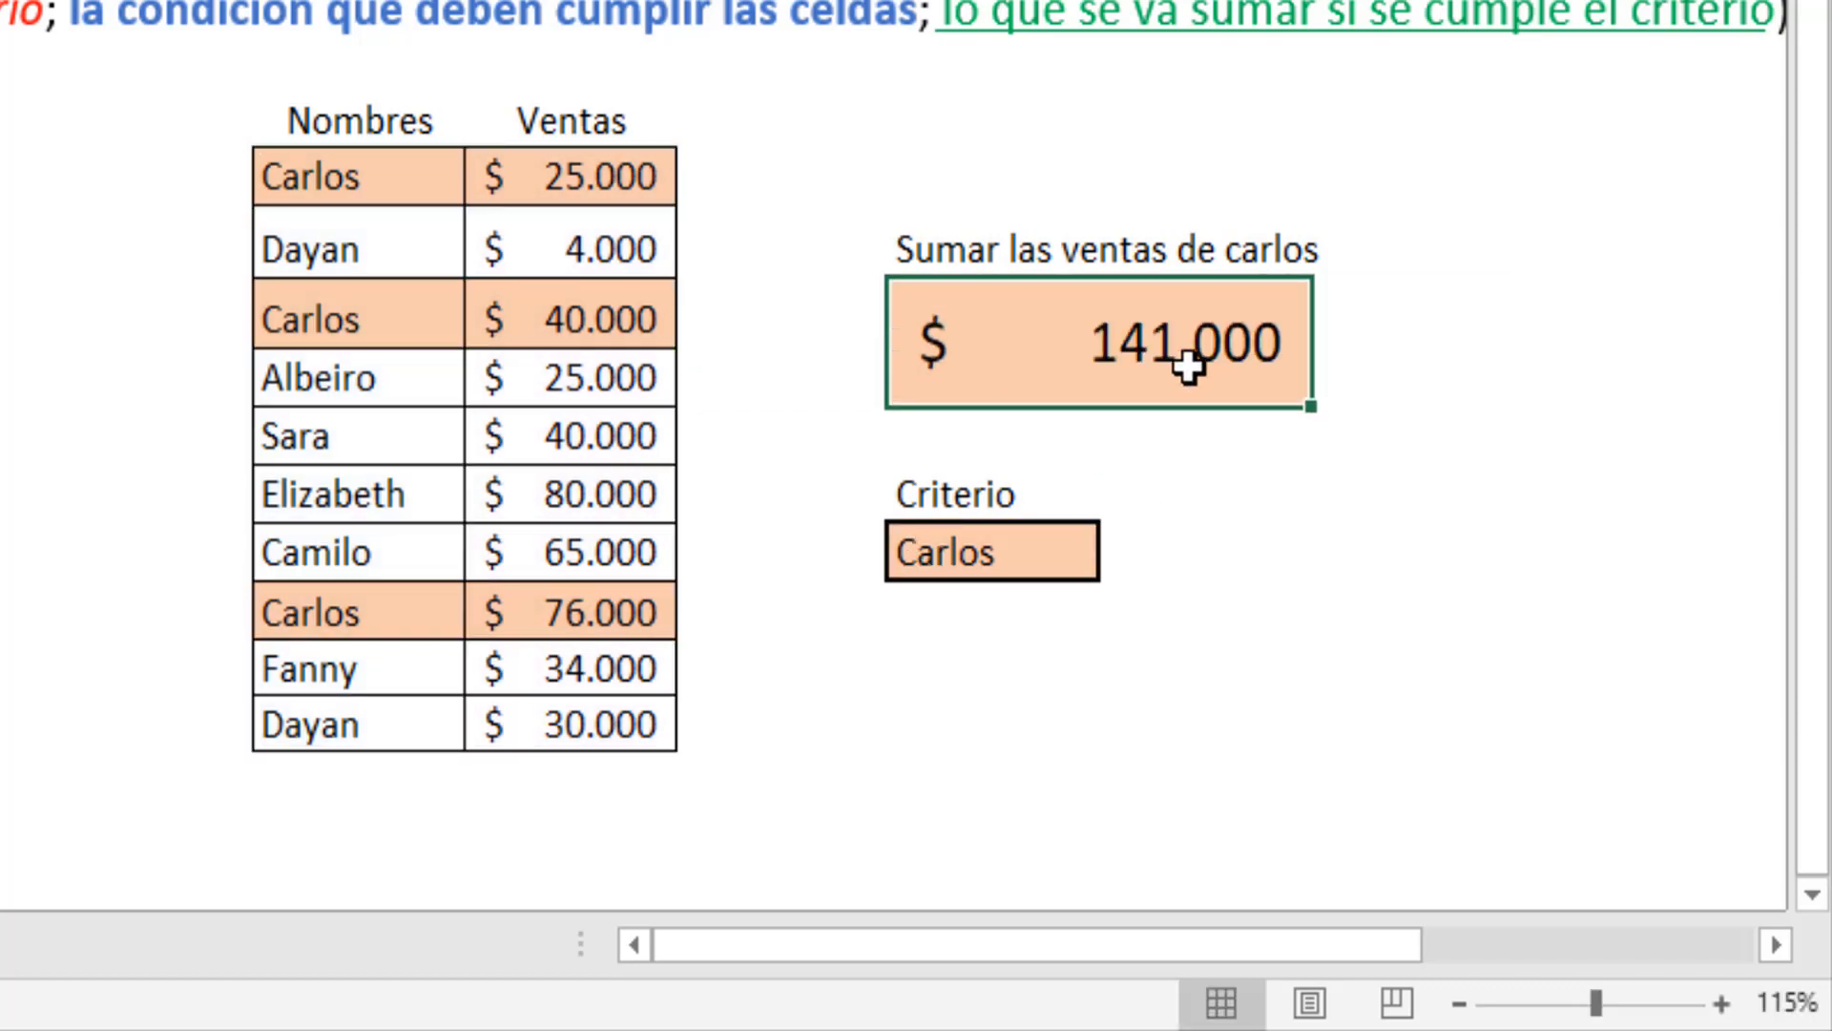
Change the criterion in K15 to the name of the seller listed in H10 and check the sum in K11
left_click(990, 553)
type("Dayan")
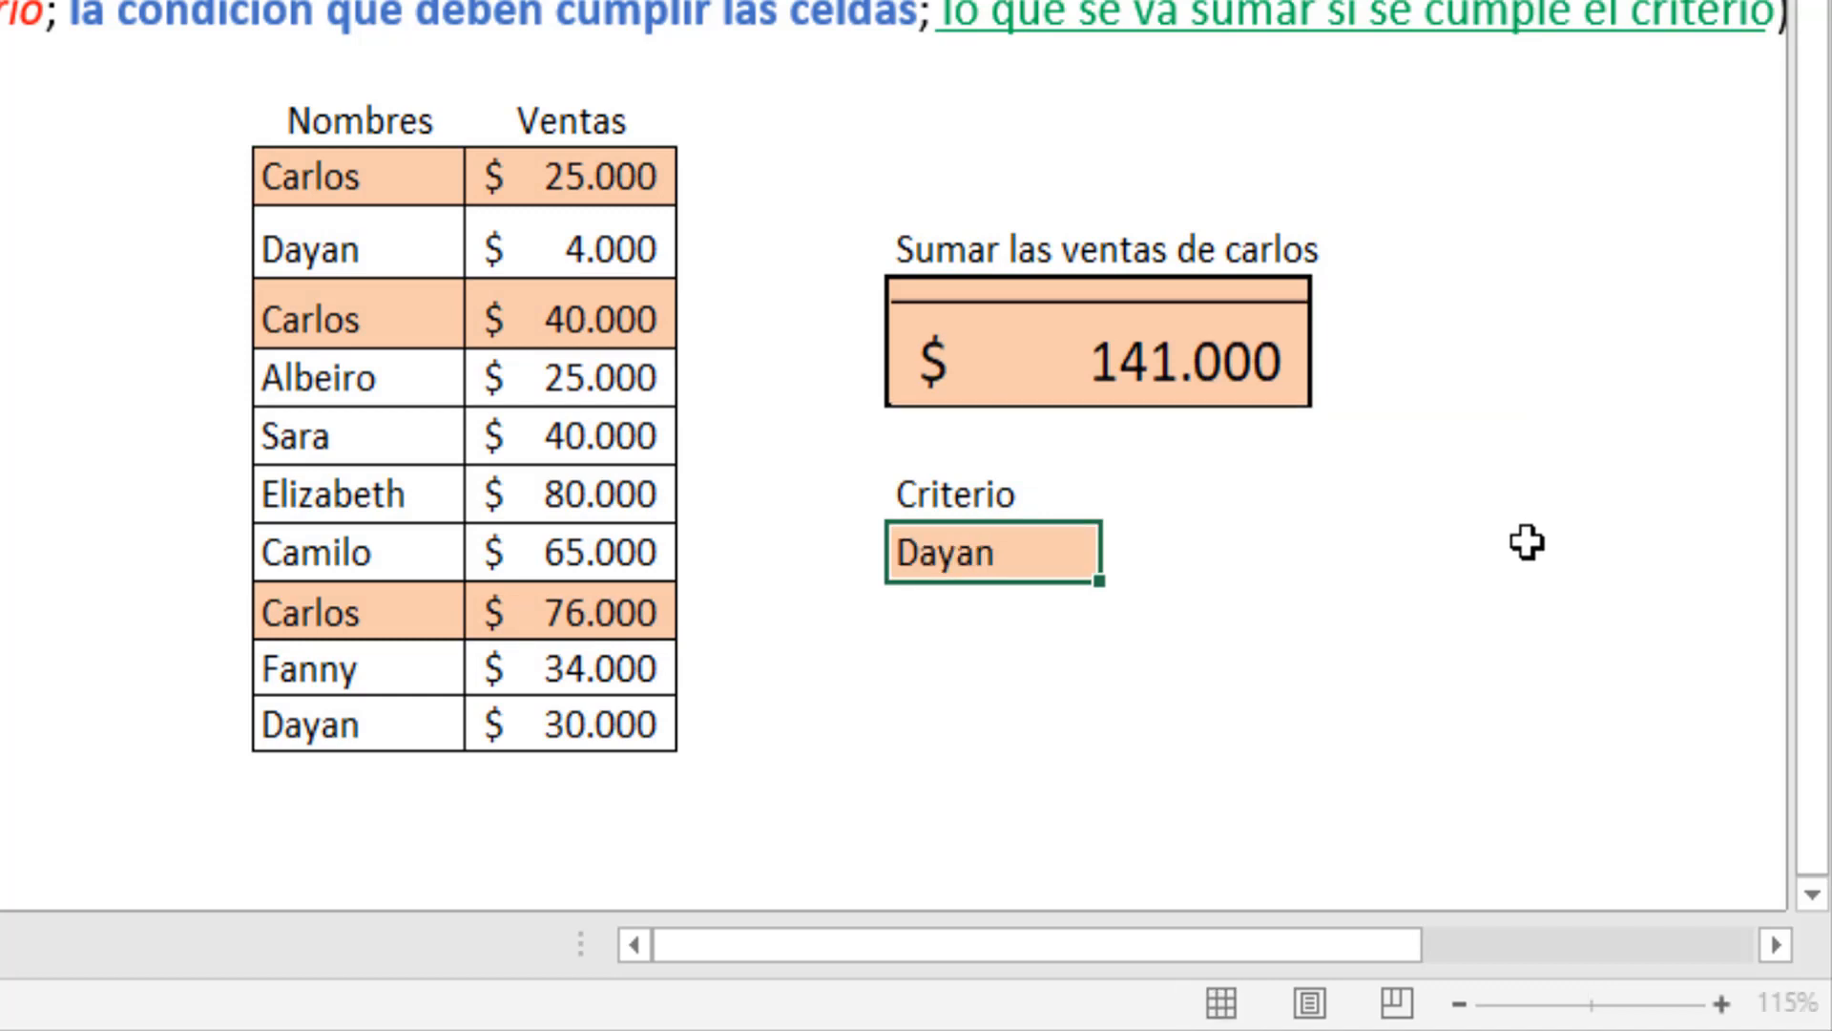
key("Return")
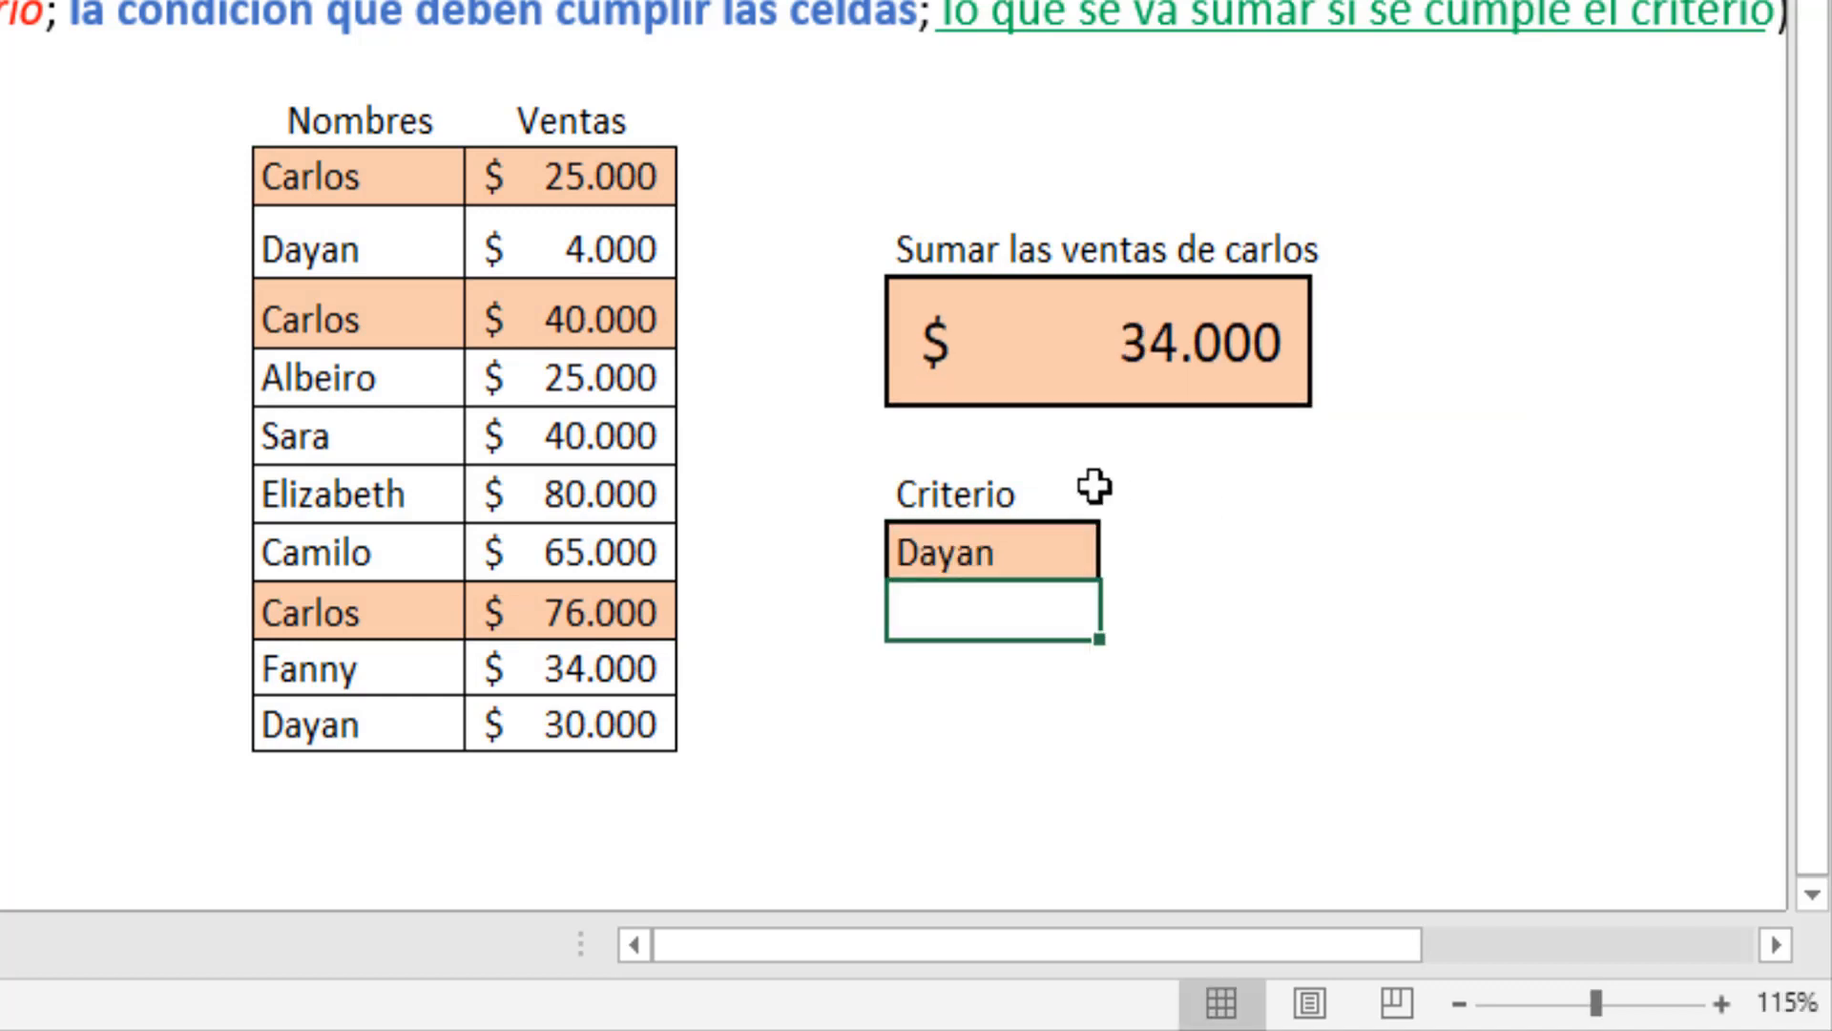
left_click(1186, 341)
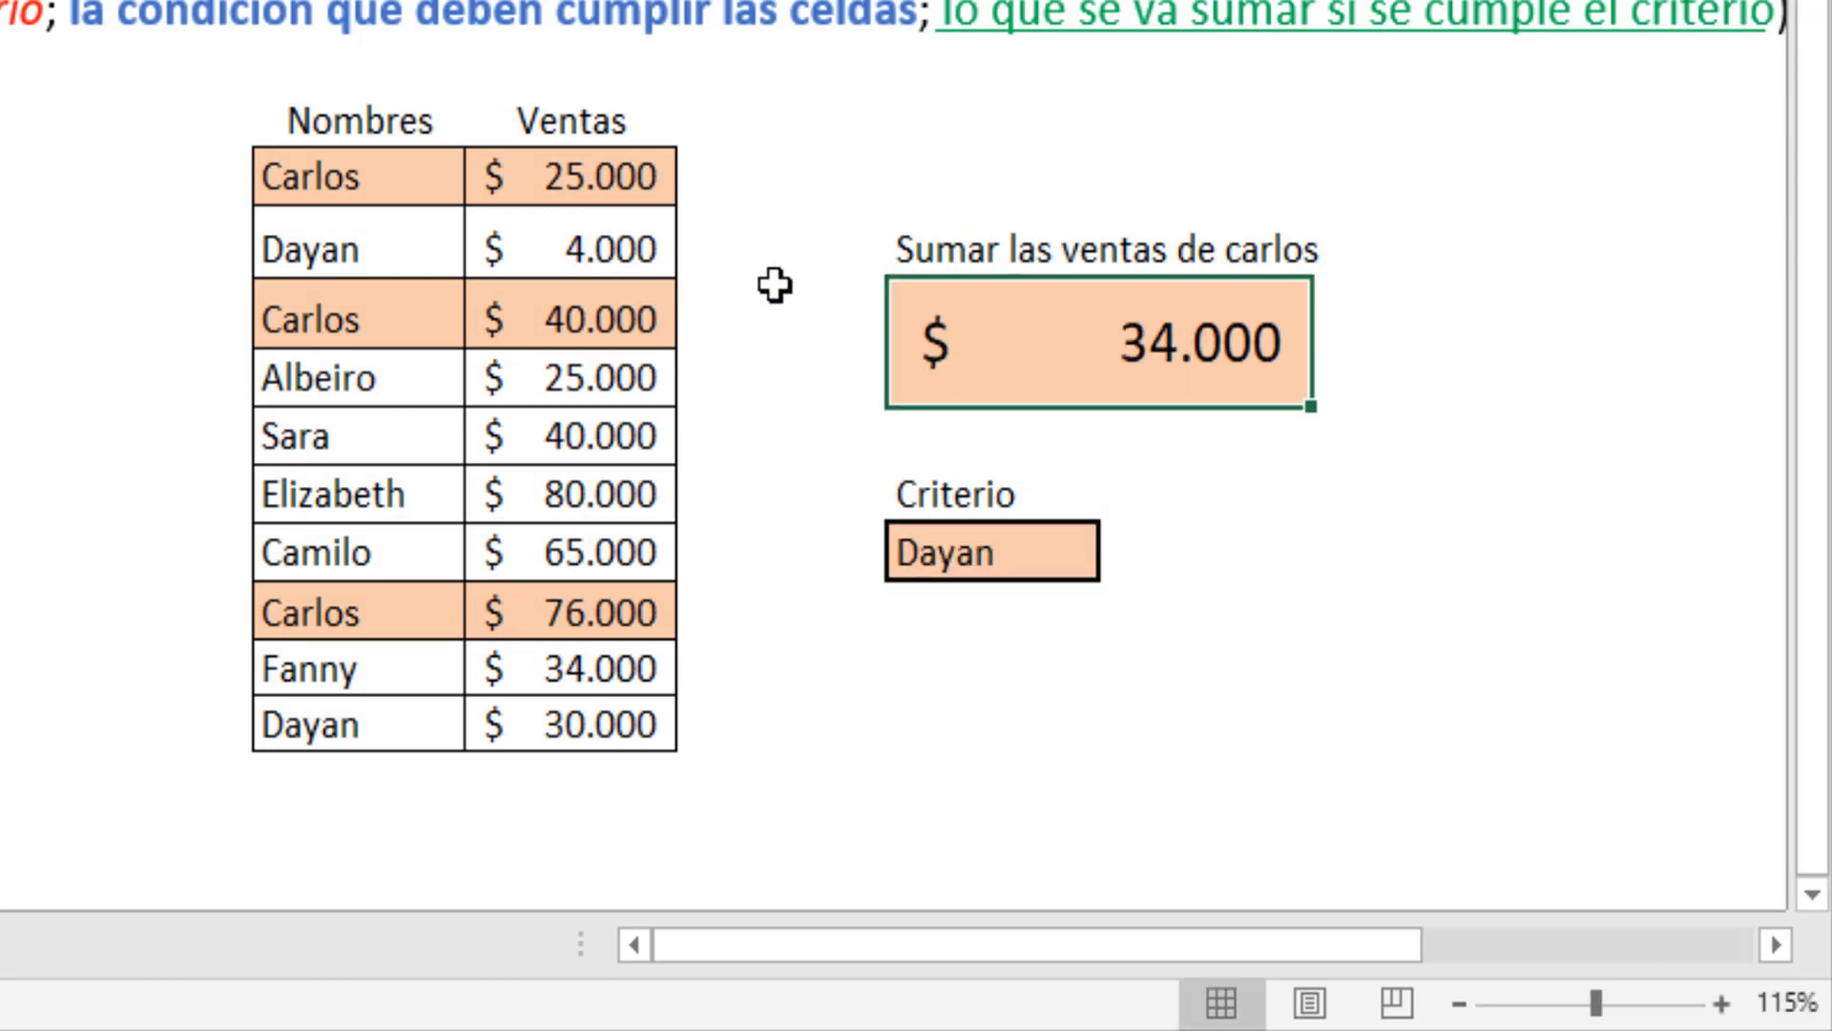
Select that seller's sales in I10 and I18 together to check their sum against K11
left_click(606, 241)
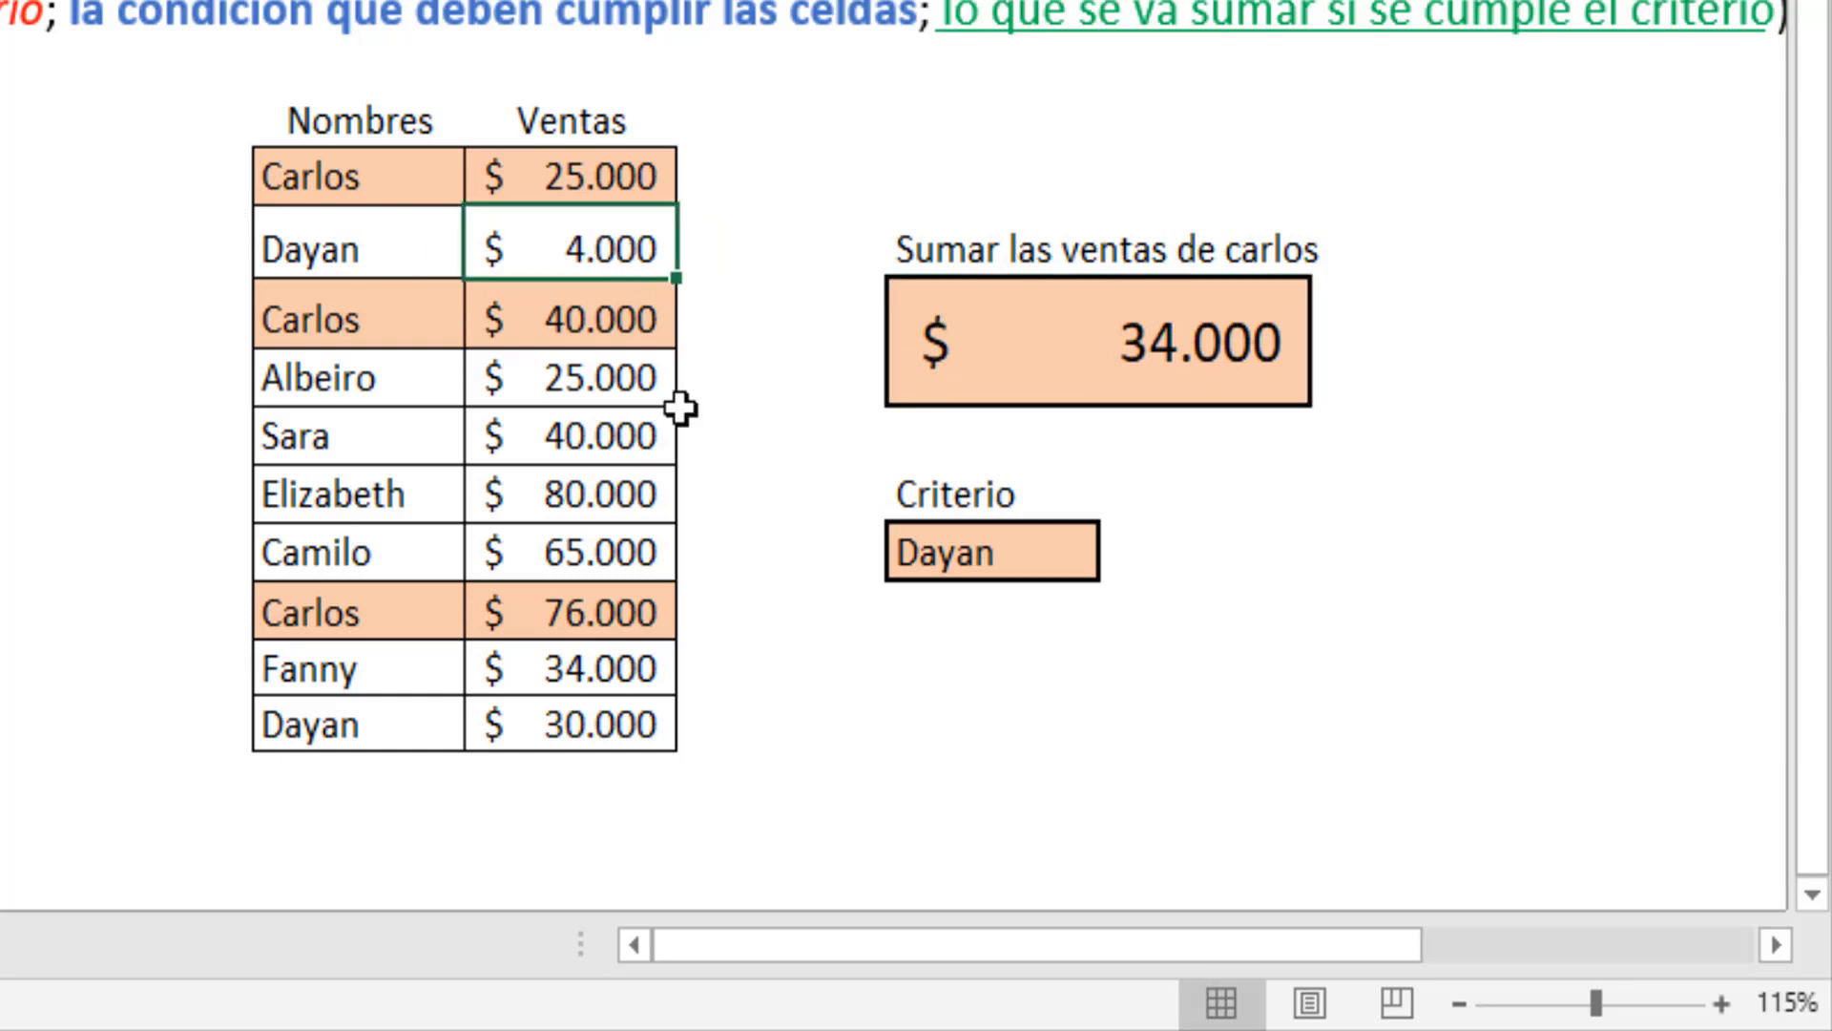
left_click(532, 723, "ctrl")
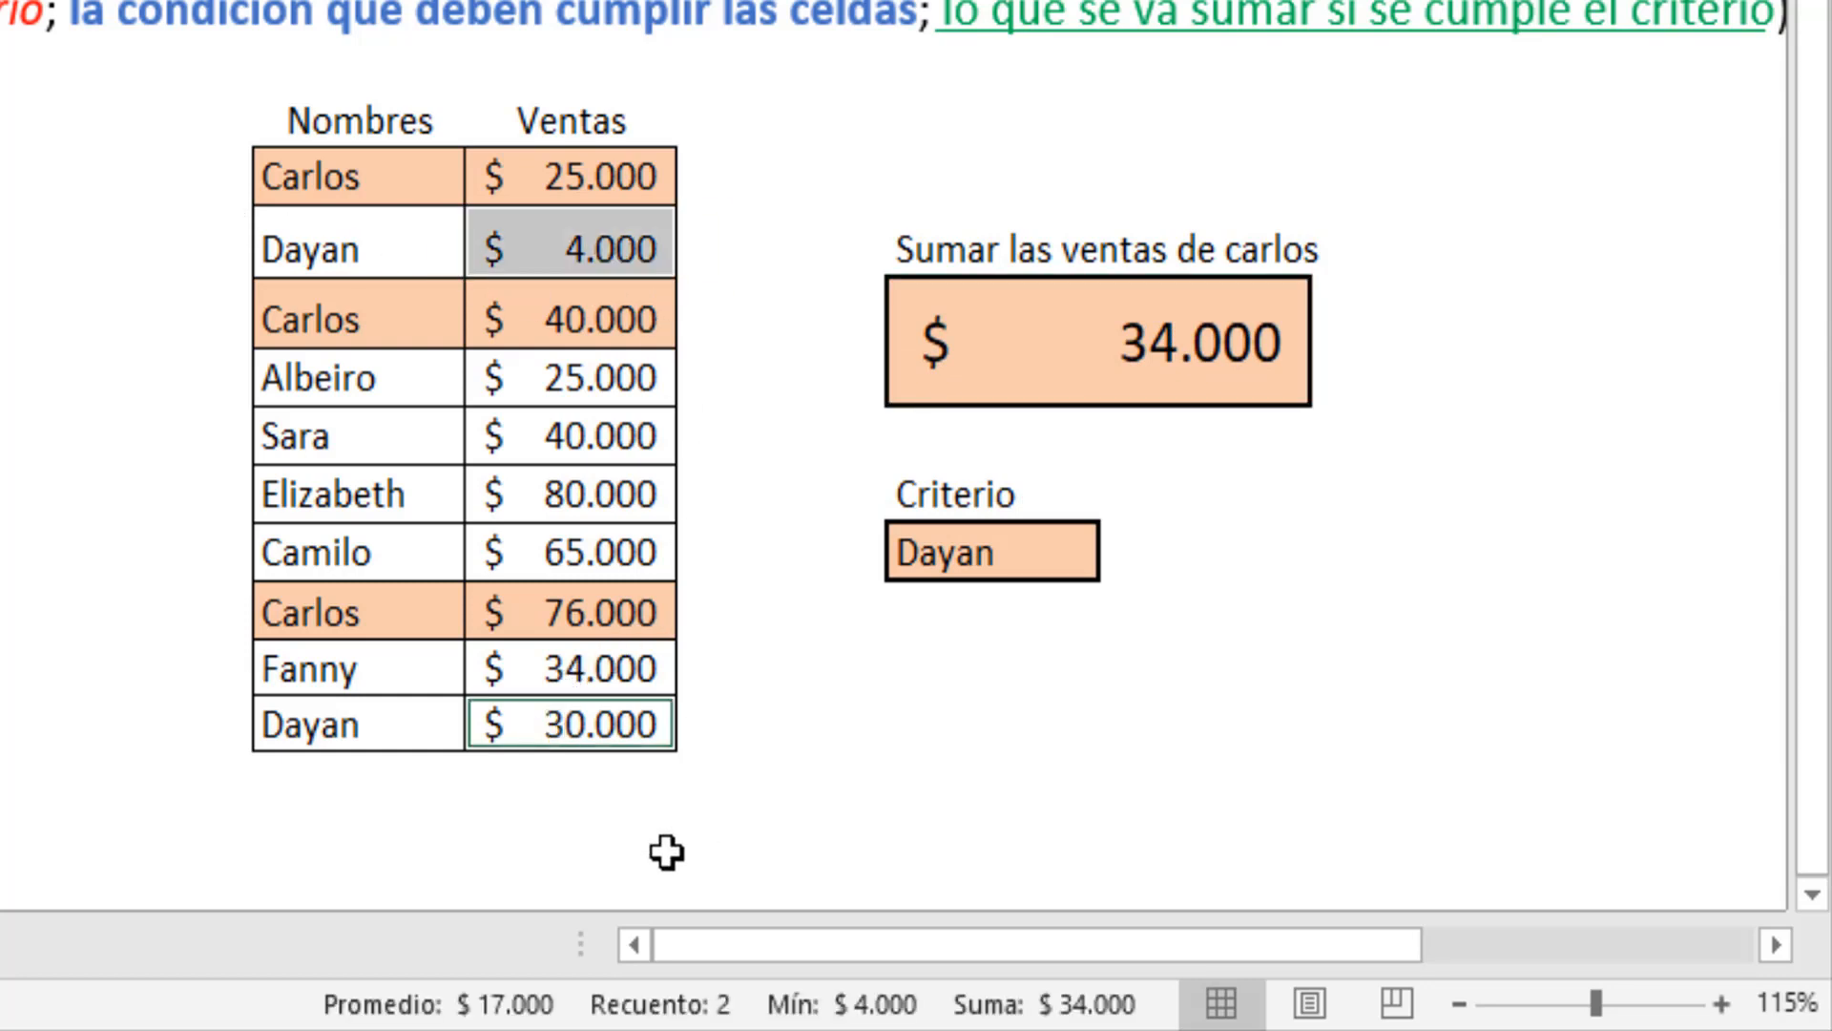
left_click(1122, 678)
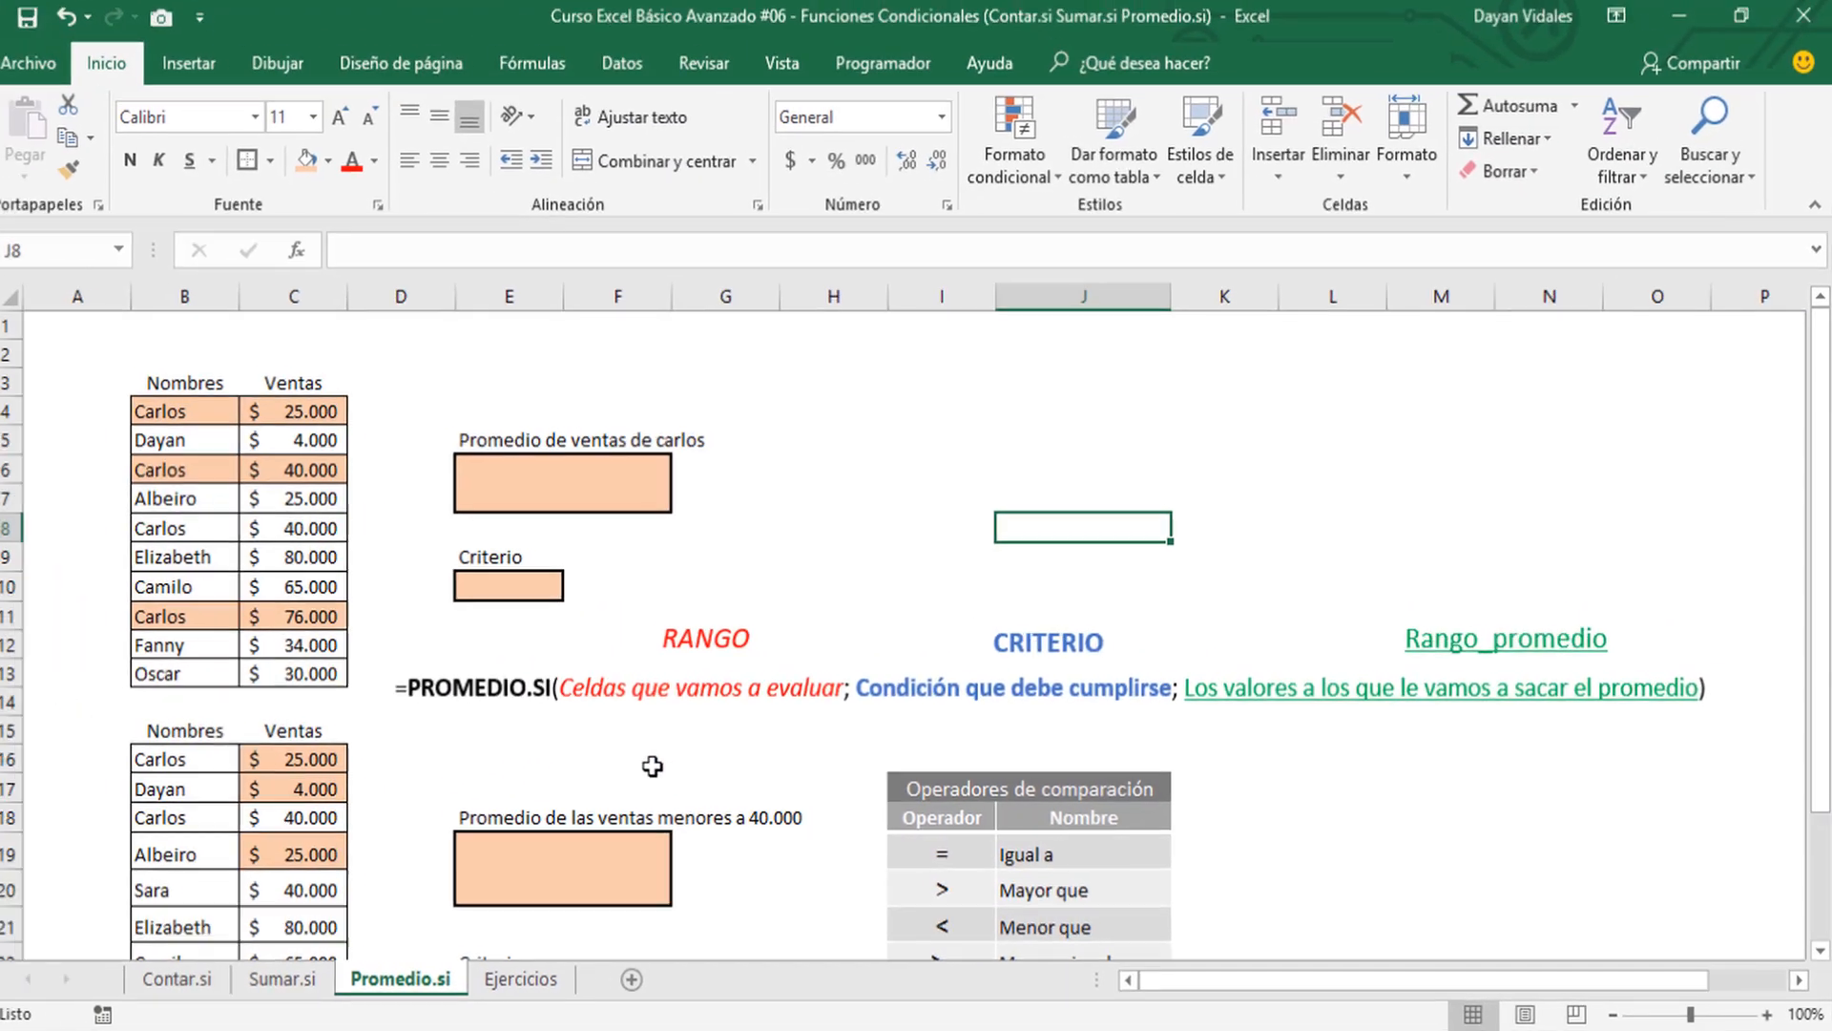
Average the highlighted seller's sales in E6 with PROMEDIO.SI, using range B4:B13, the seller's quoted name as criterion and average range C4:C13
left_click(695, 751)
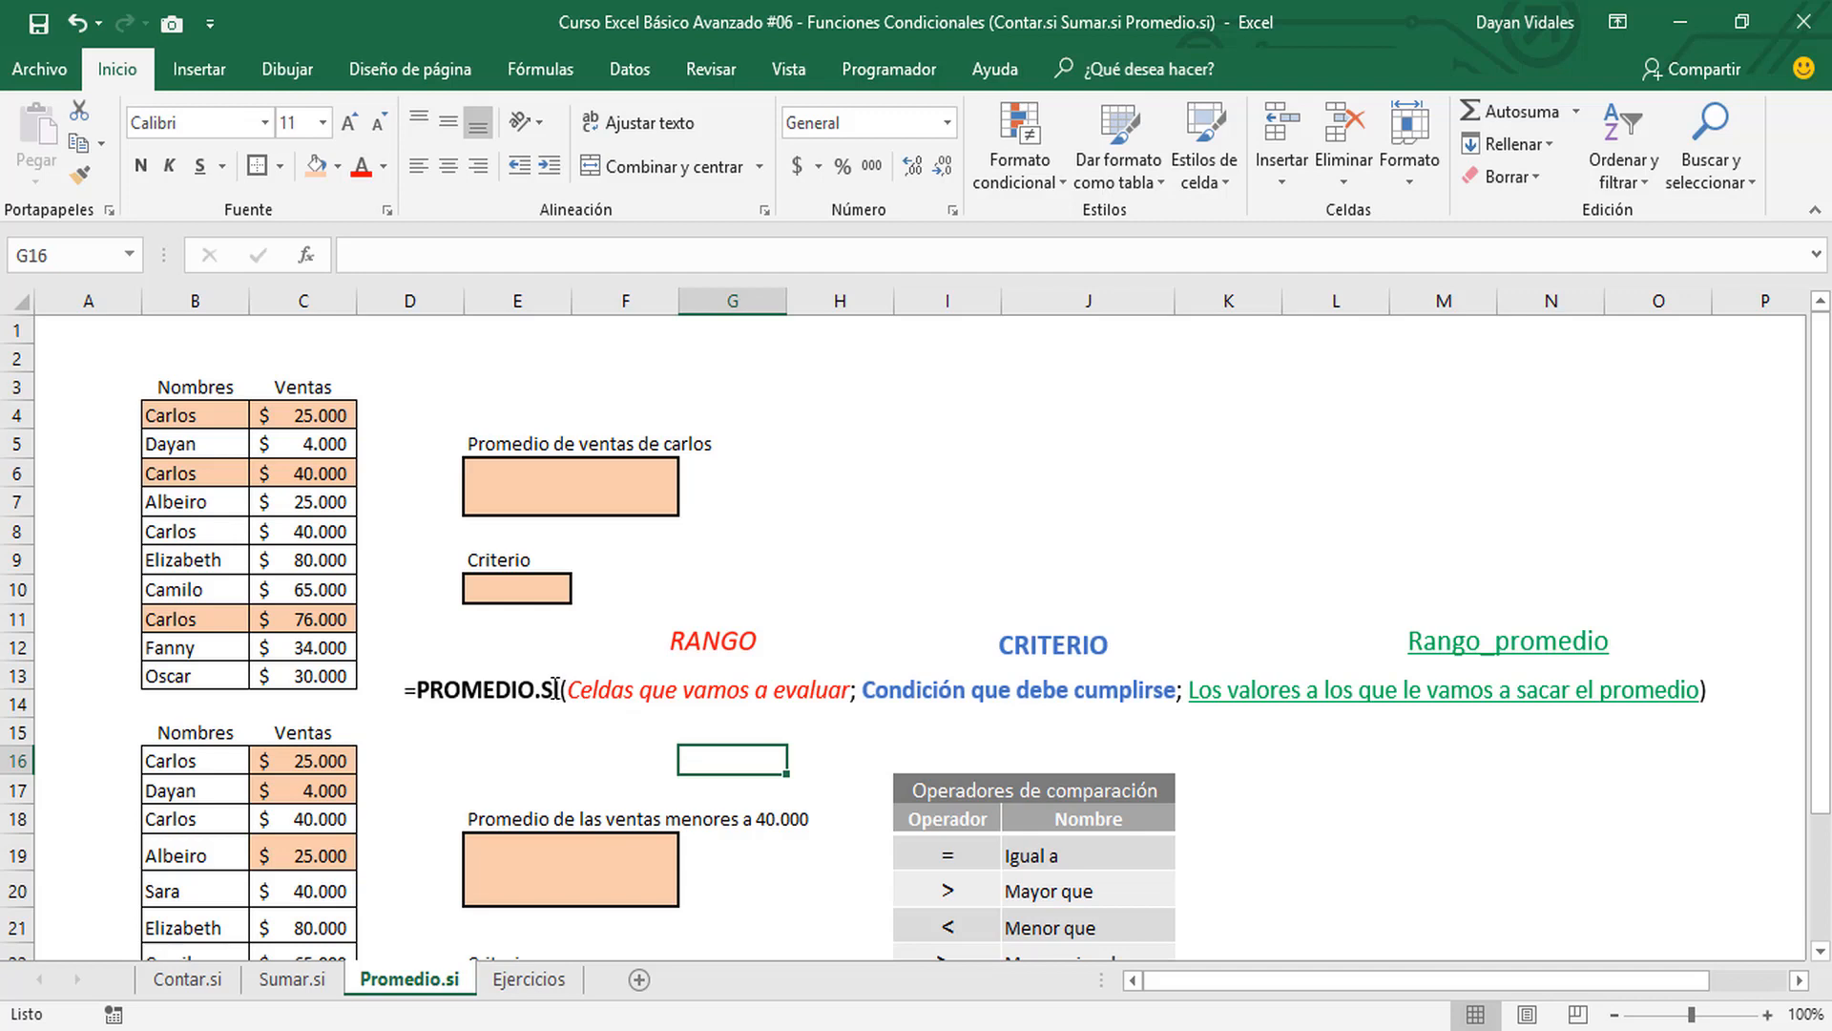
left_click(641, 482)
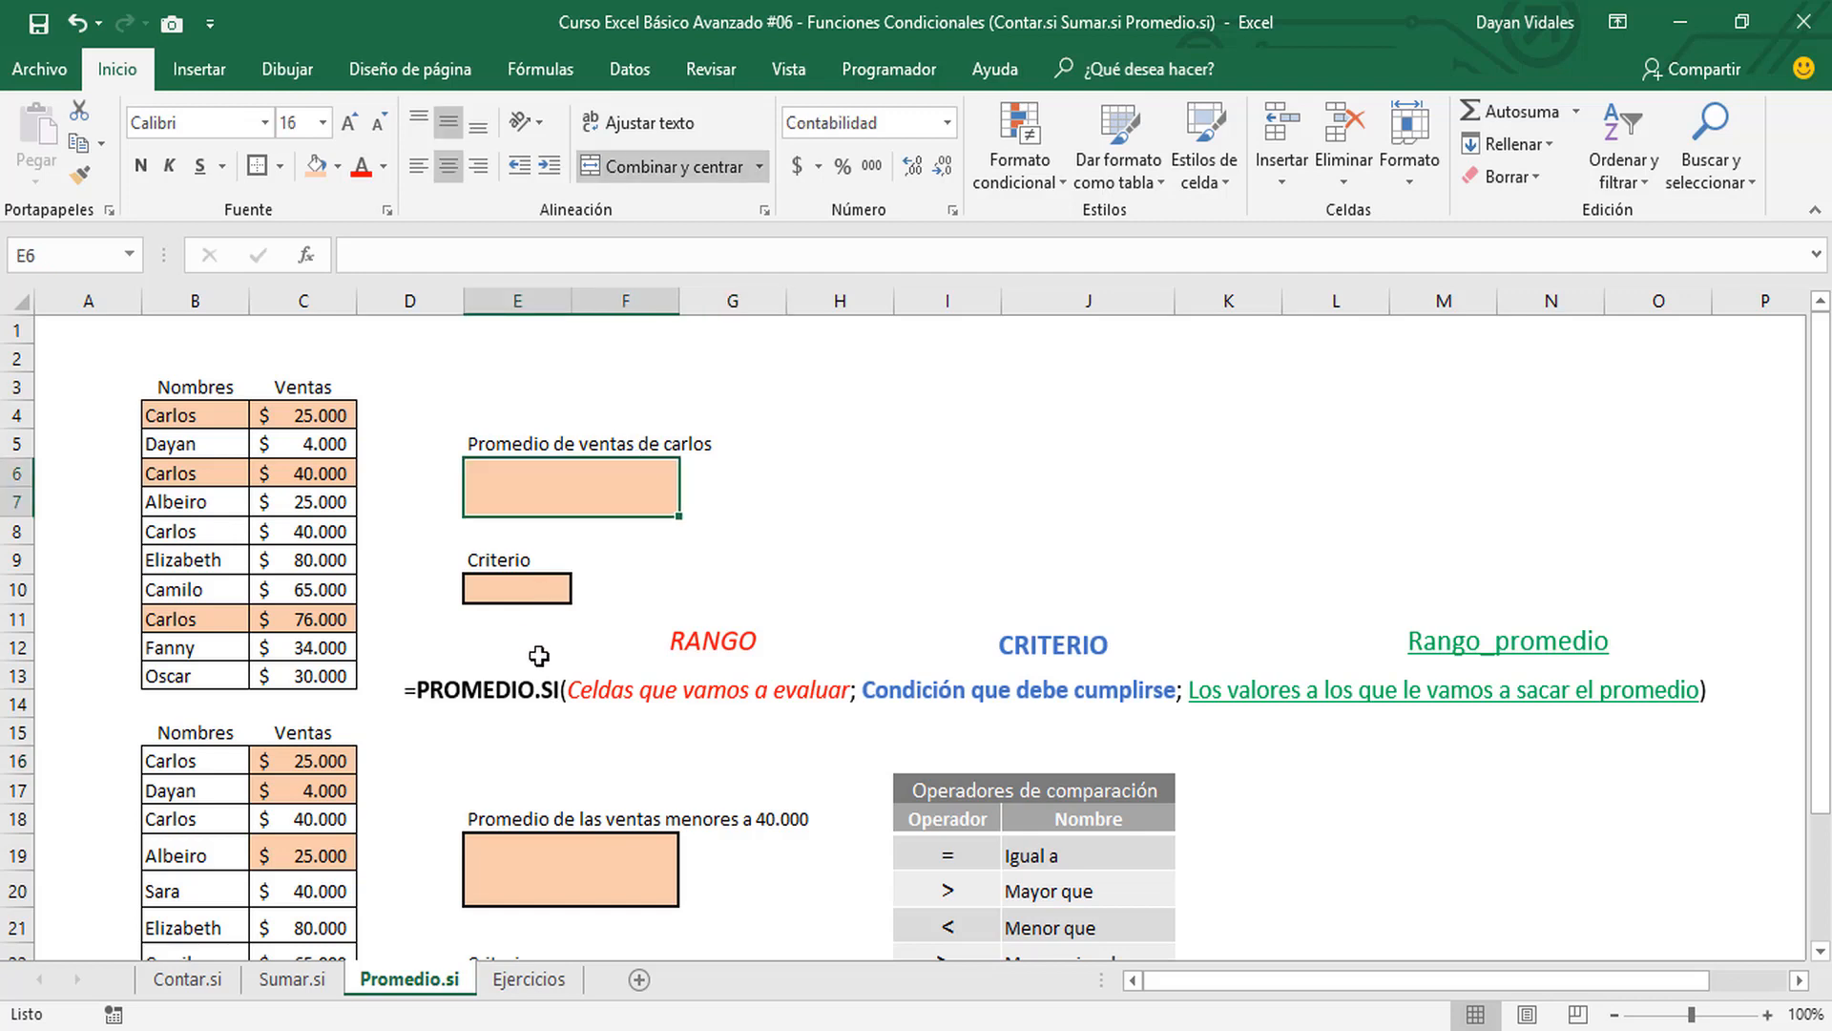
left_click(546, 436)
left_click(605, 491)
type("=prom")
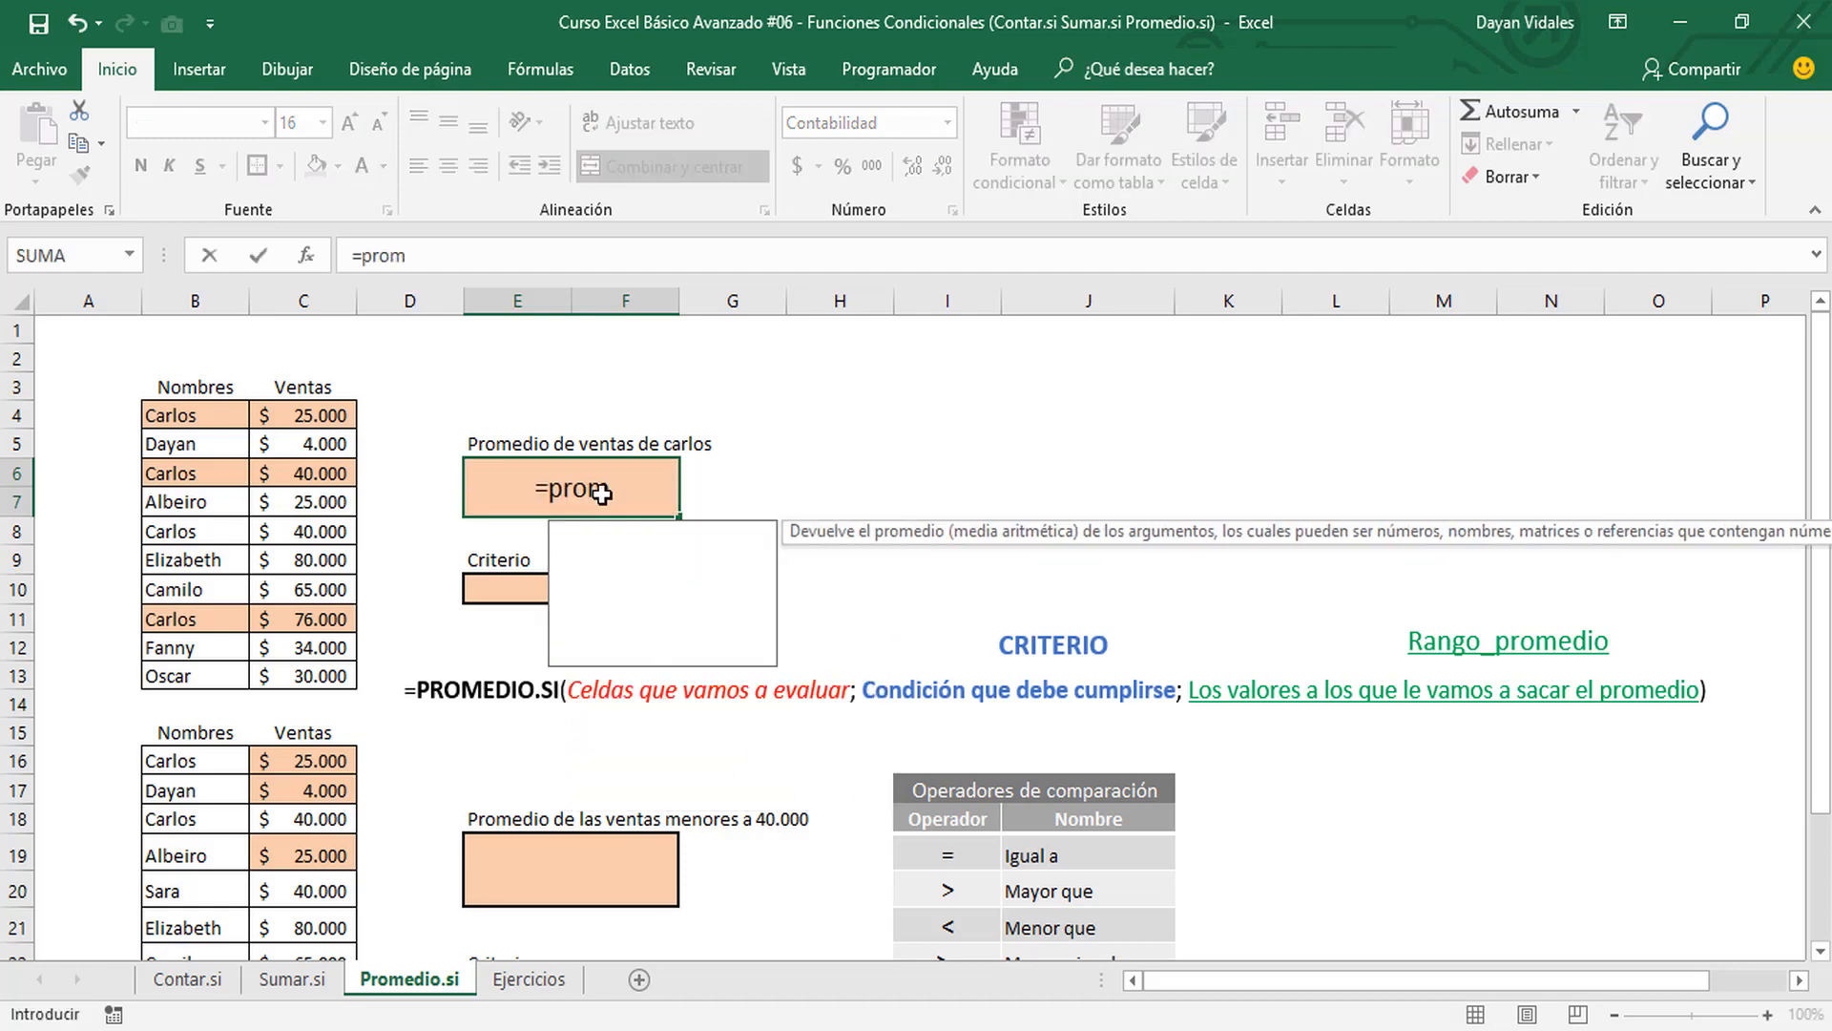
type("edio.si")
key("Tab")
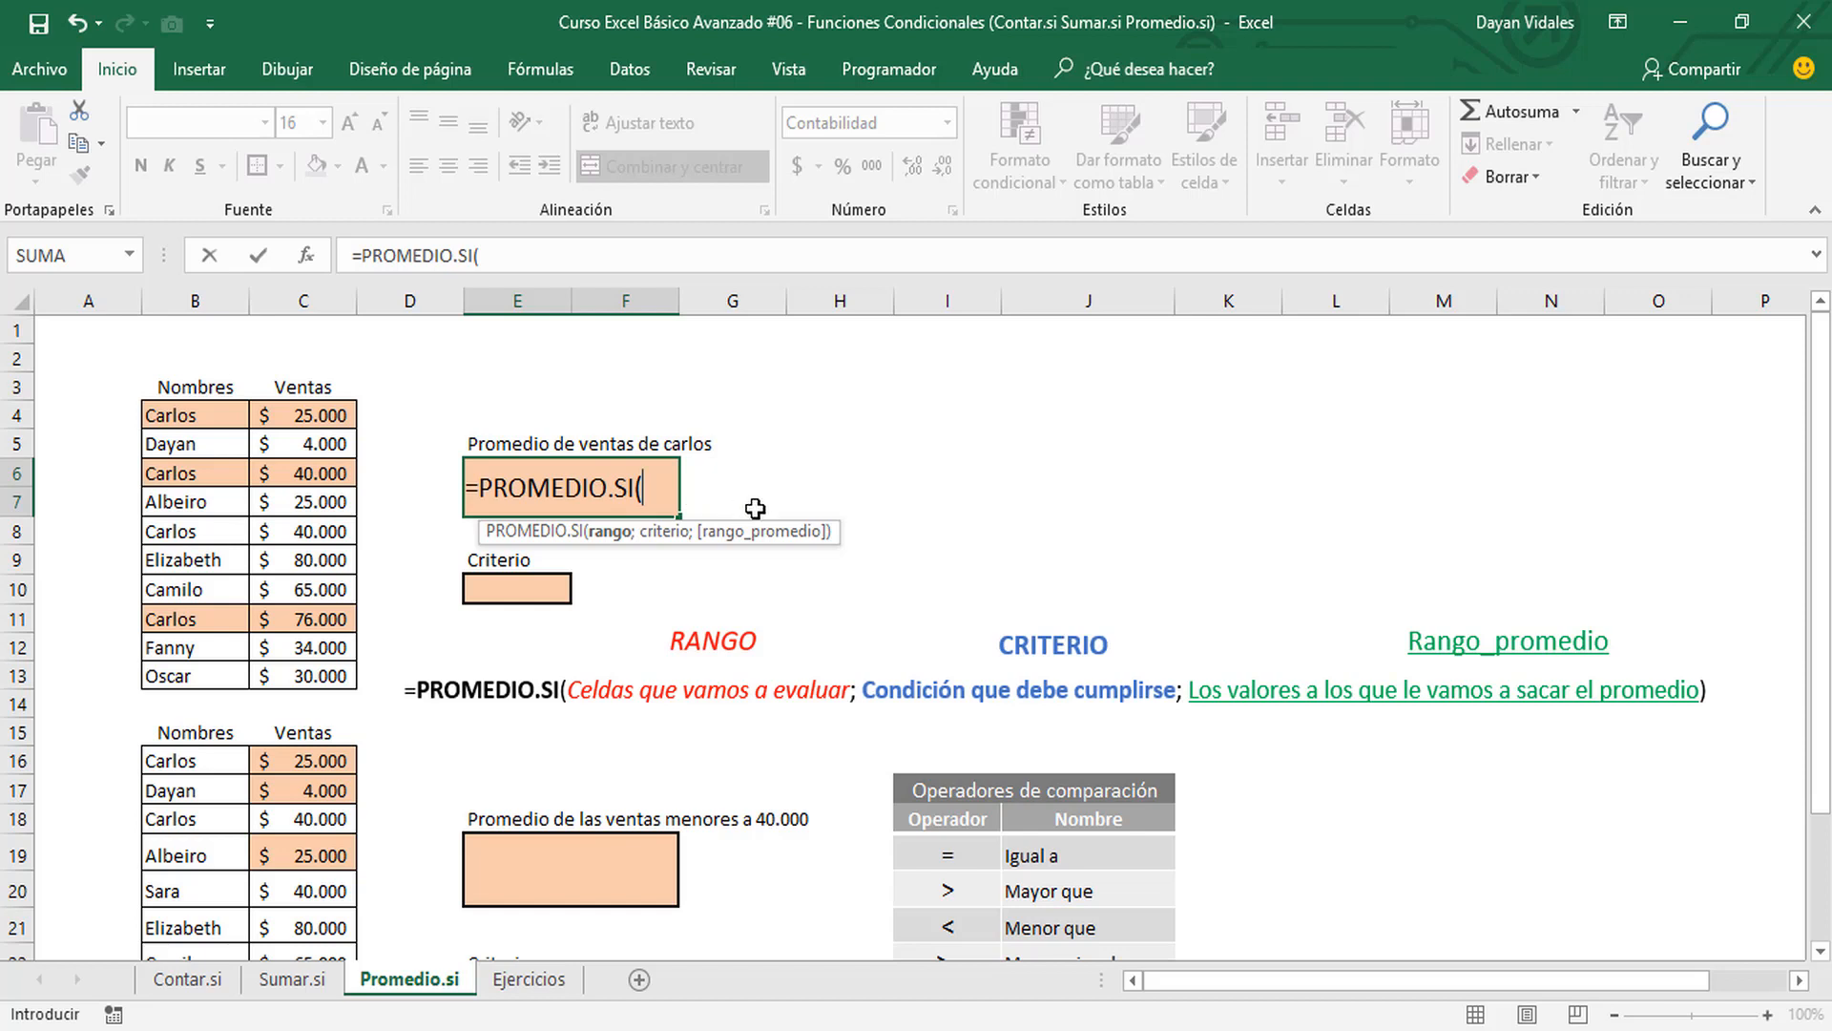
left_click_drag(224, 420, 203, 674)
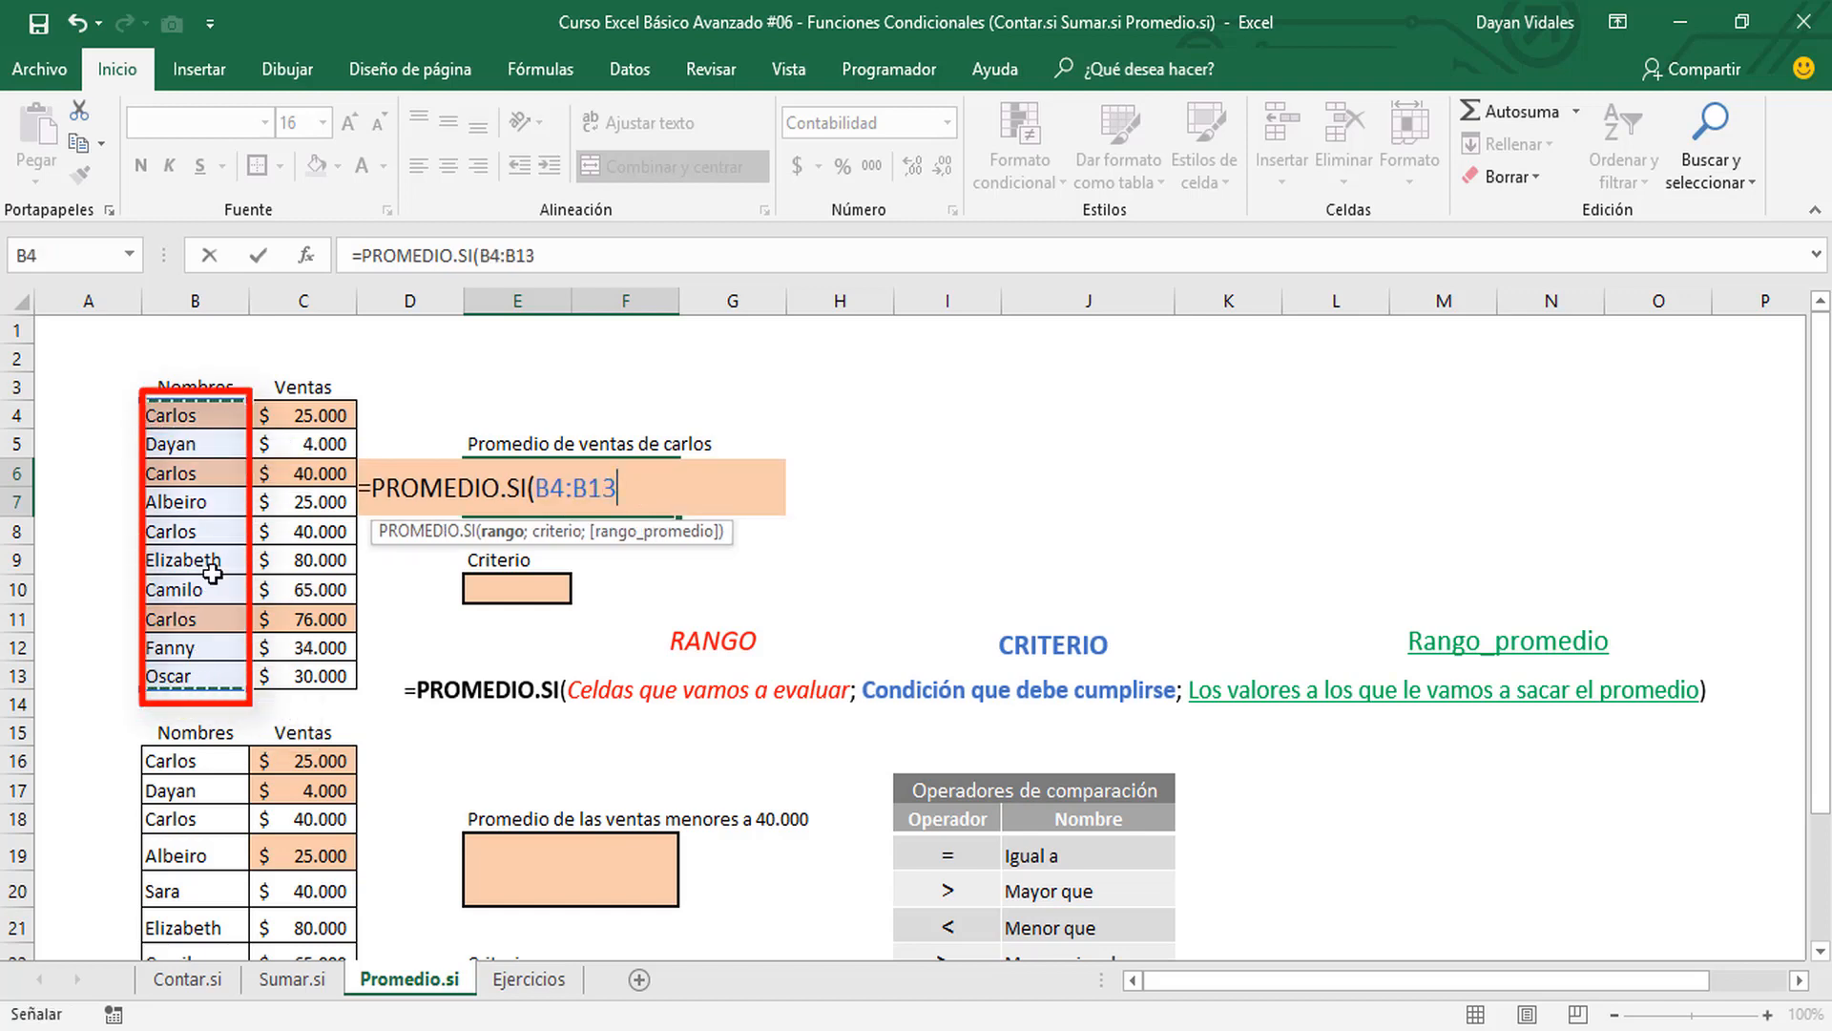
type(";")
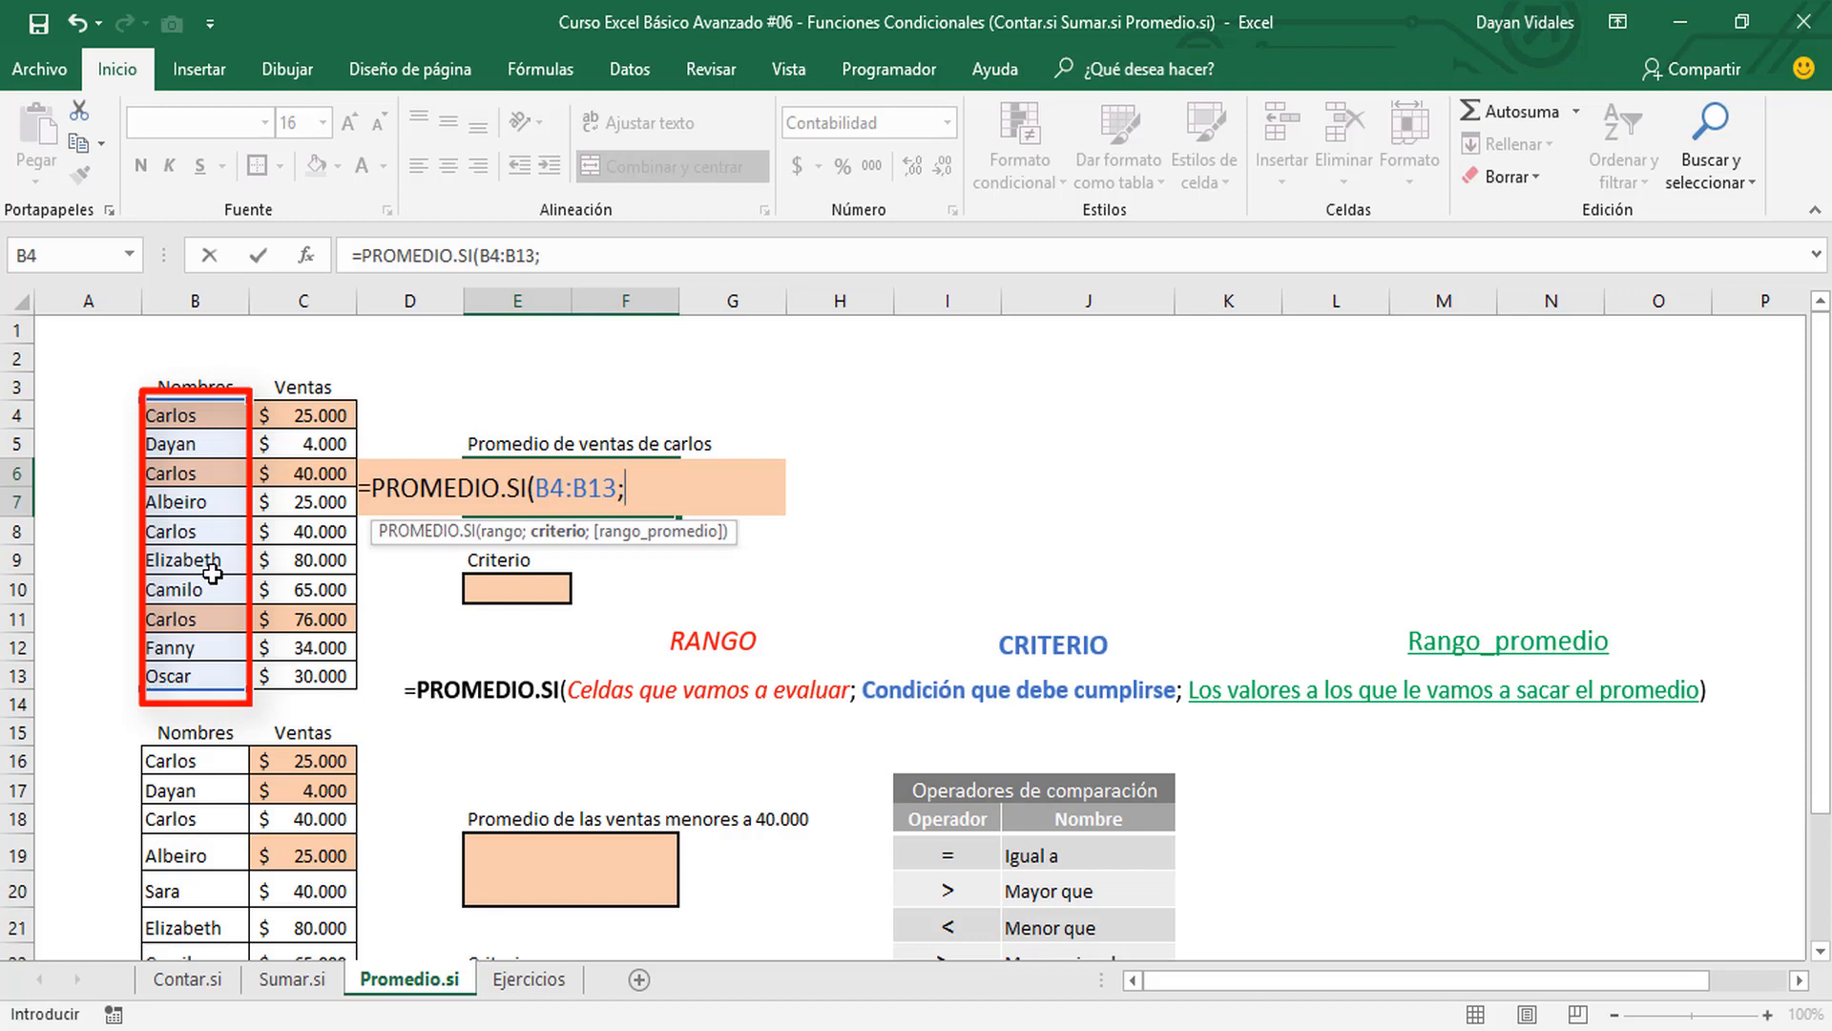
type("\"Carlos")
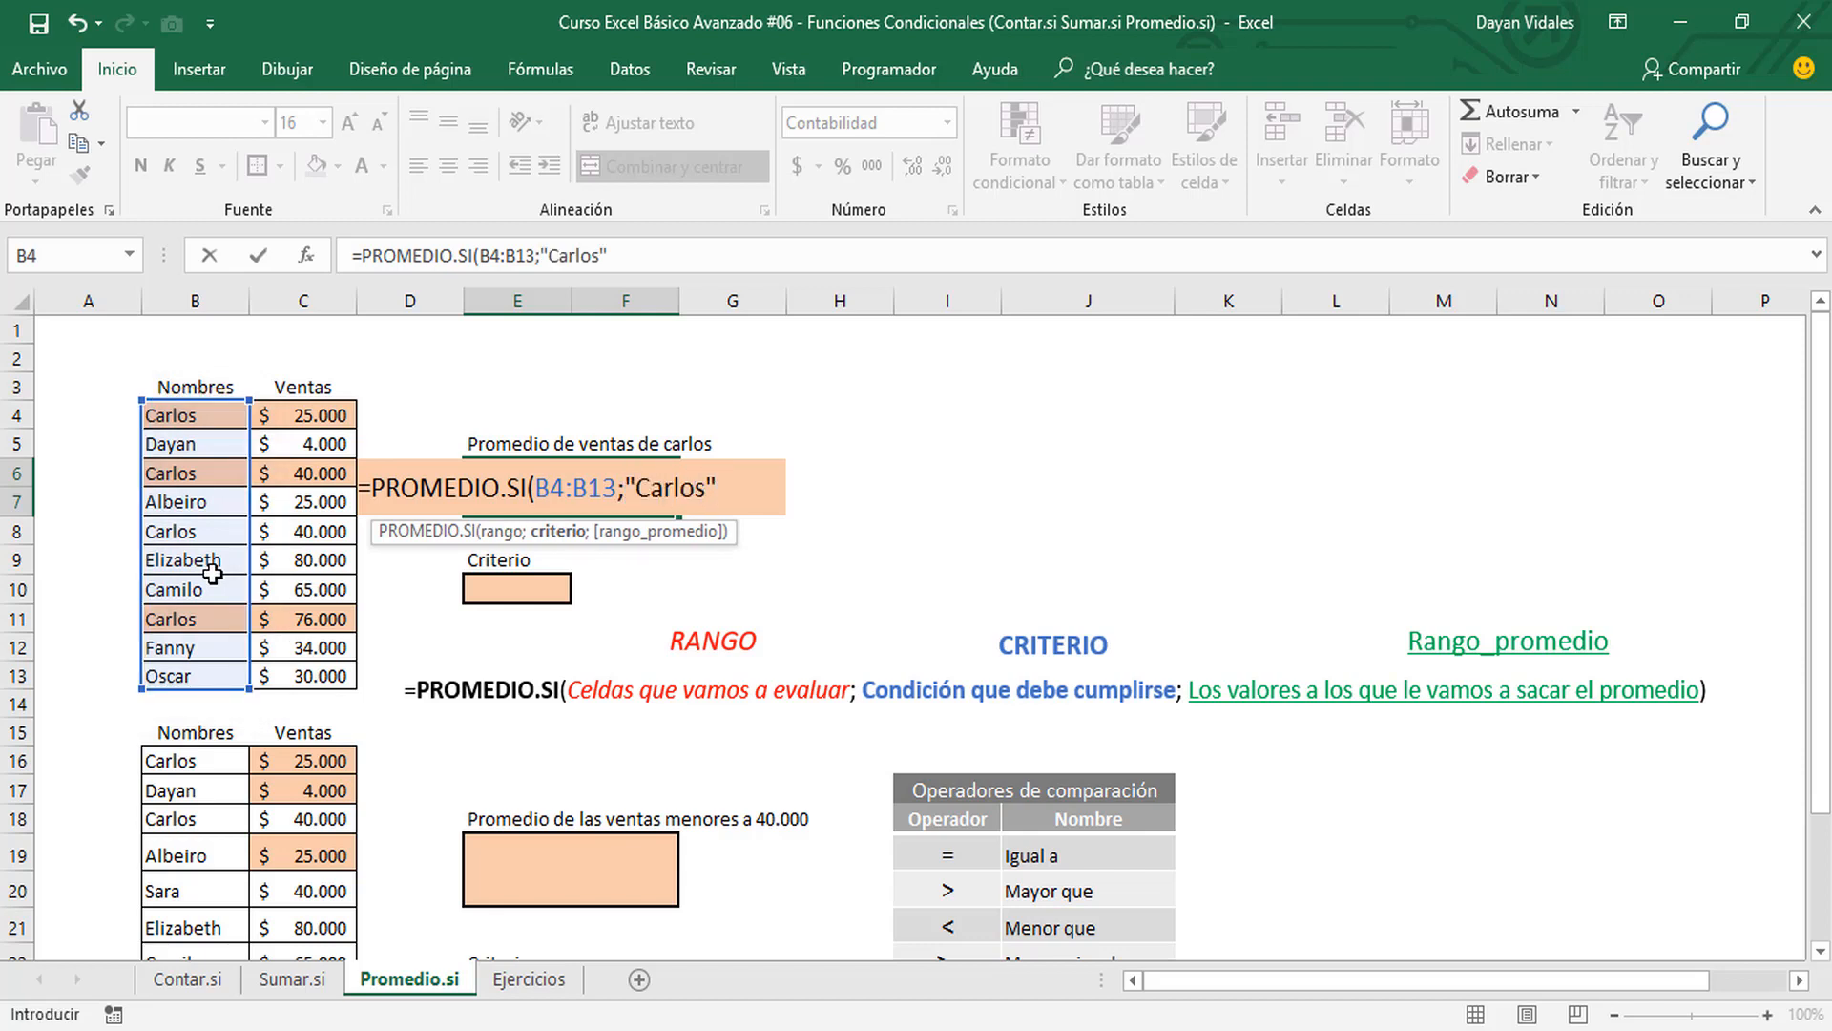
type("\";")
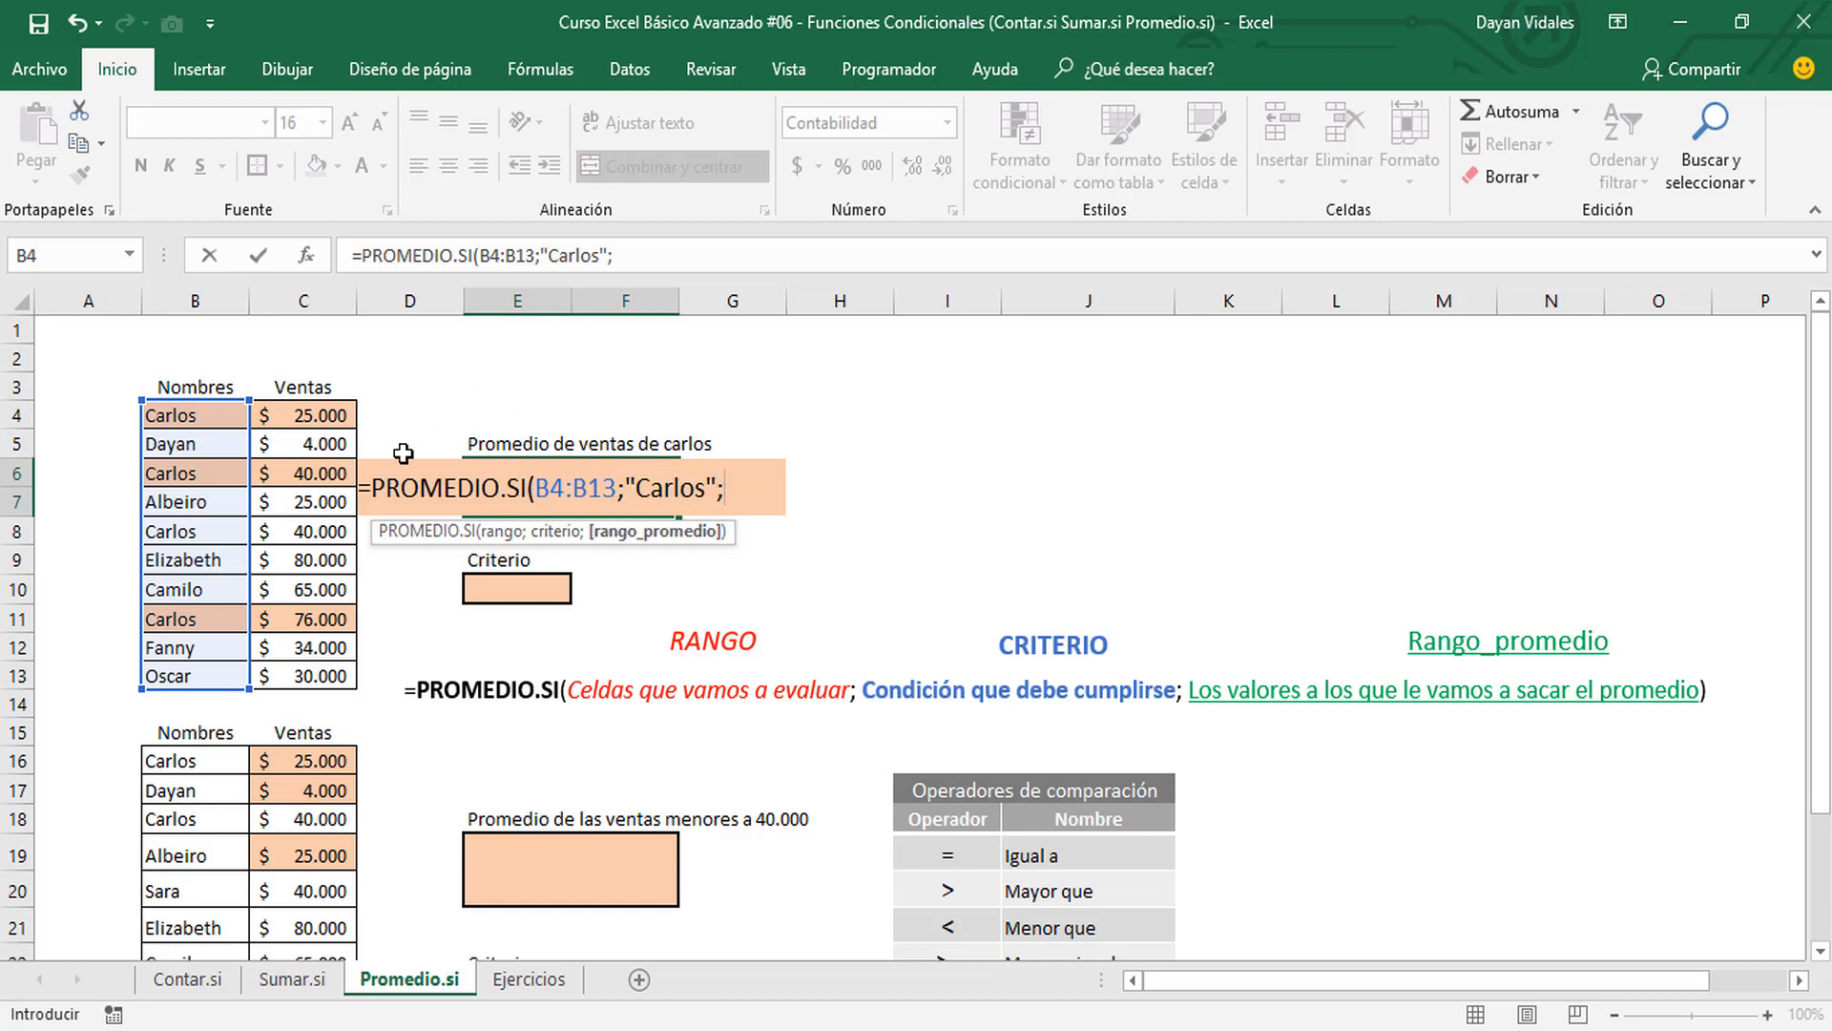
left_click_drag(309, 411, 315, 676)
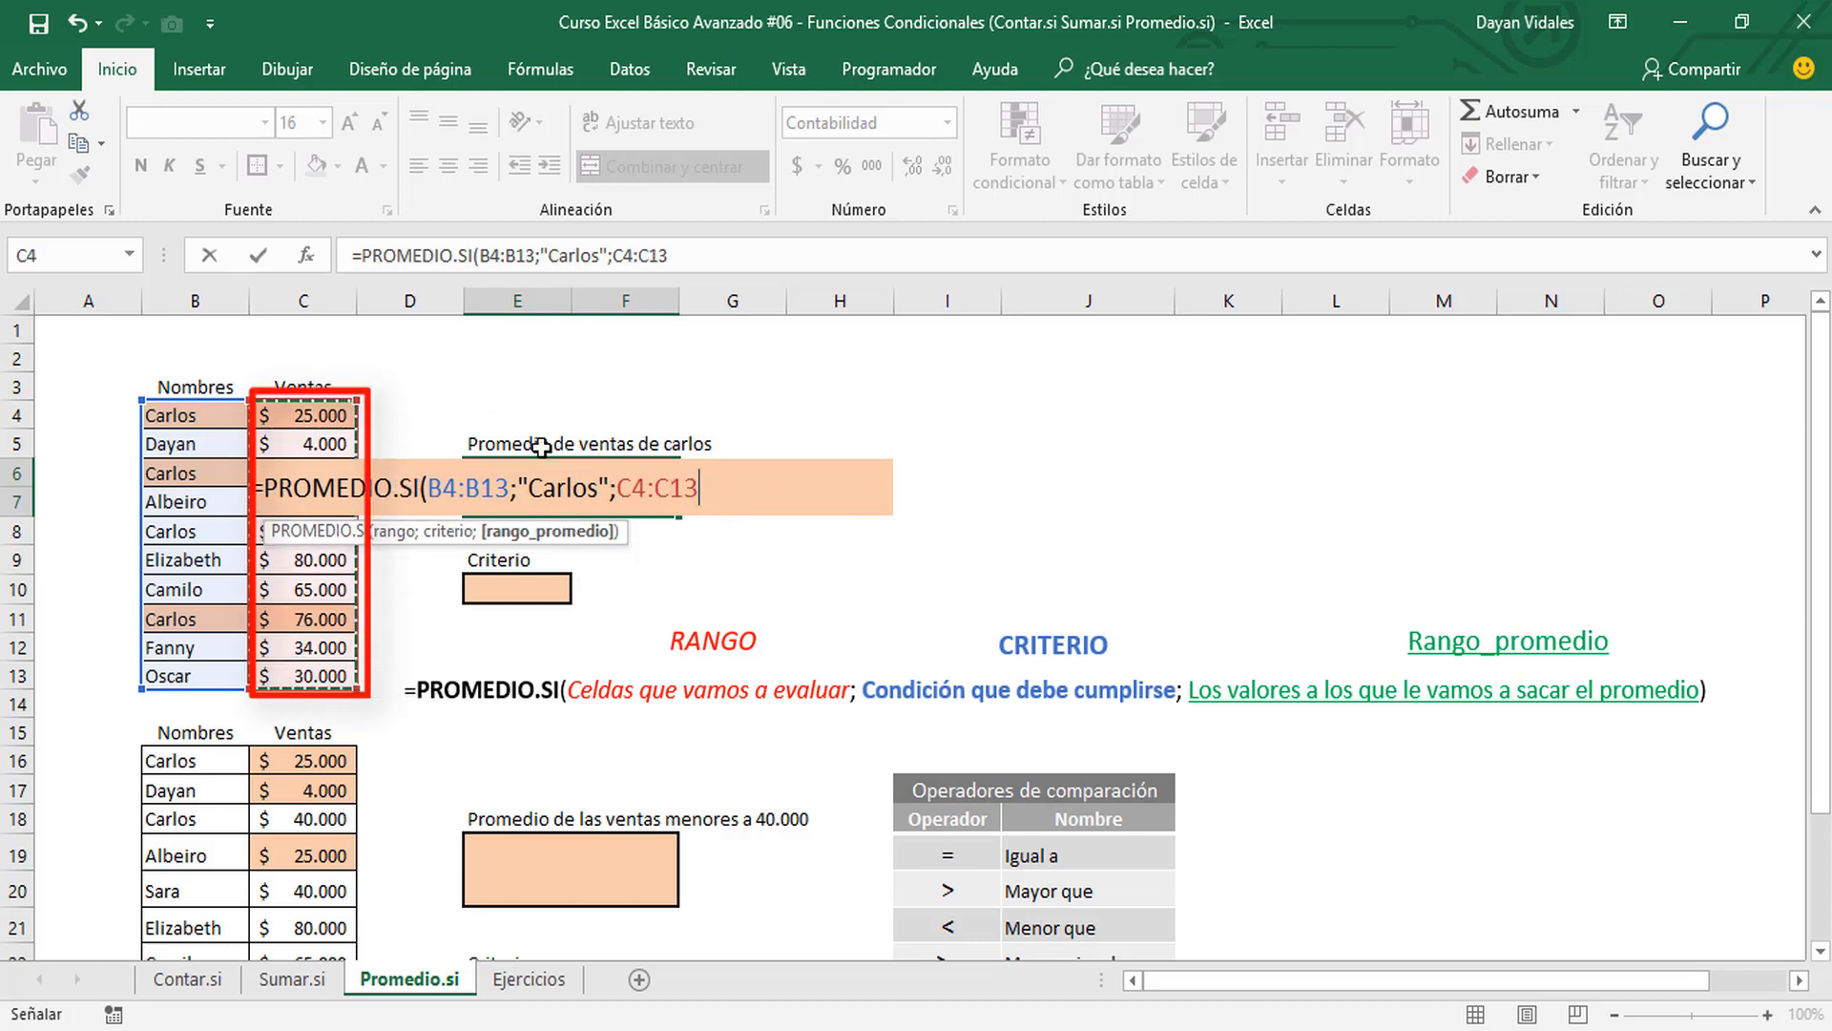
type(")")
key("Return")
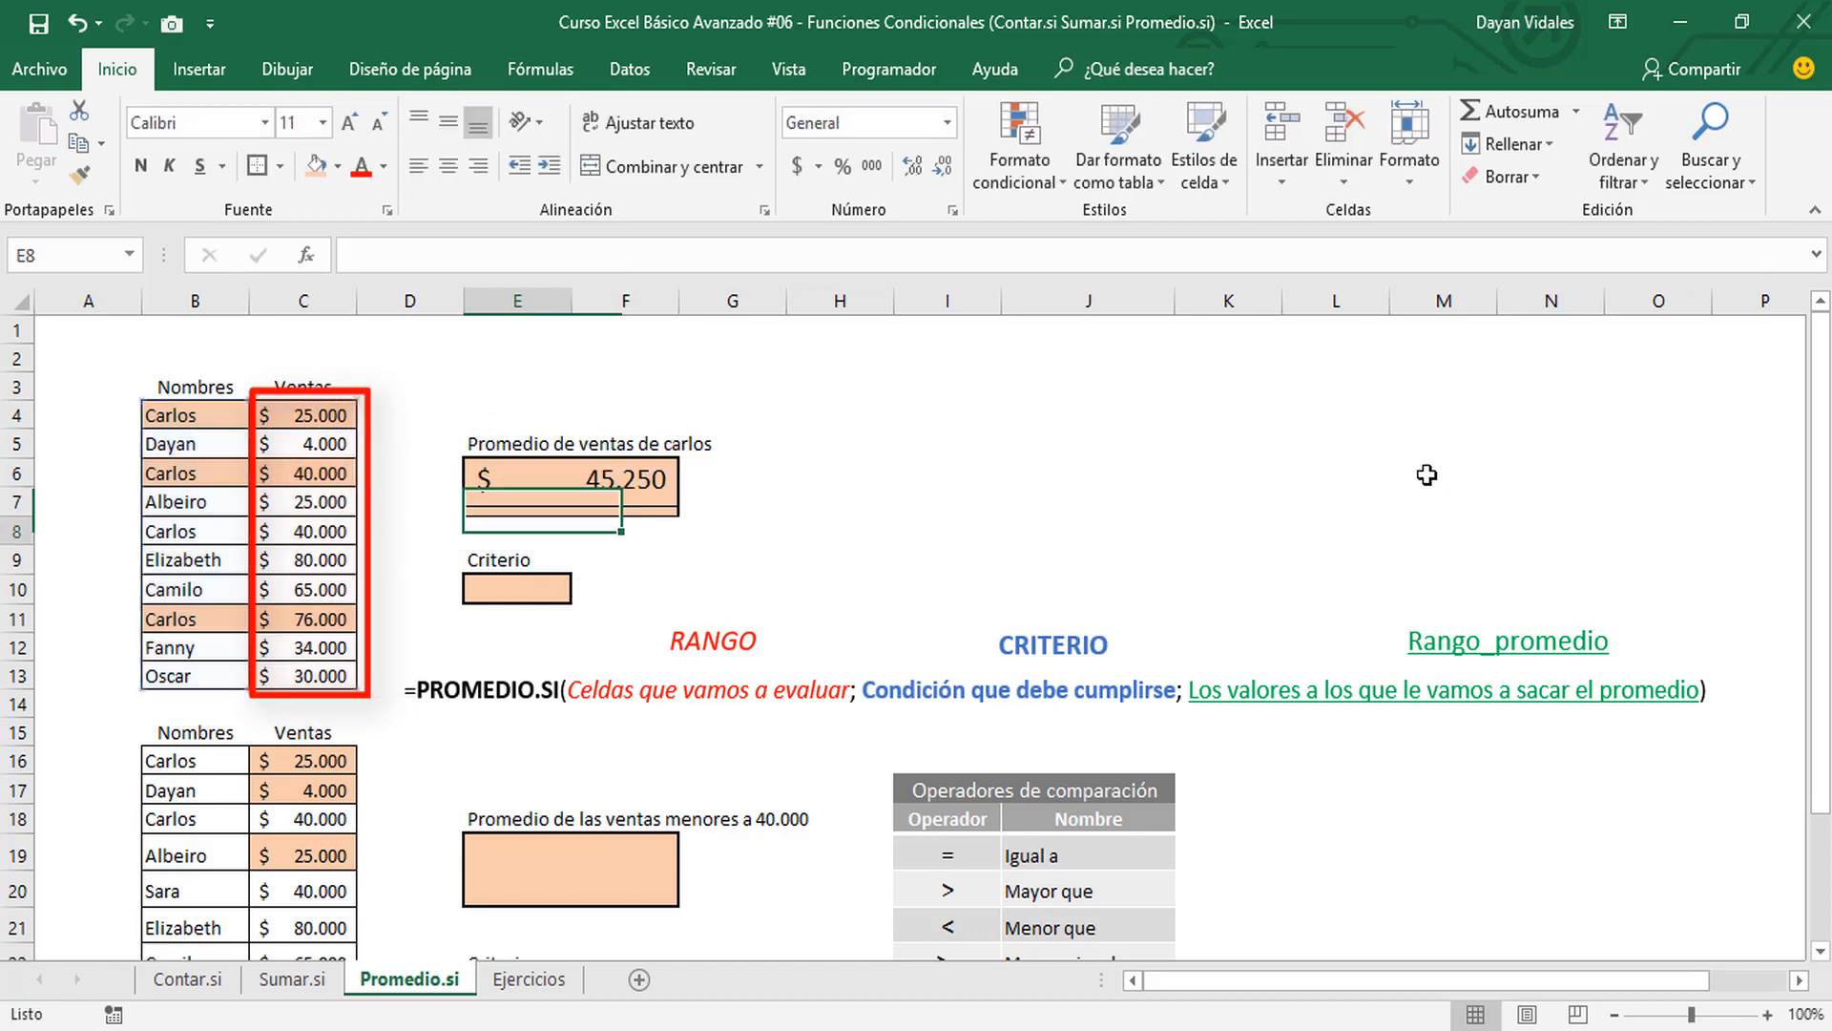
Select the averaged seller's sales in C4, C6, C11 and C8 together to check their average against E6
left_click(530, 493)
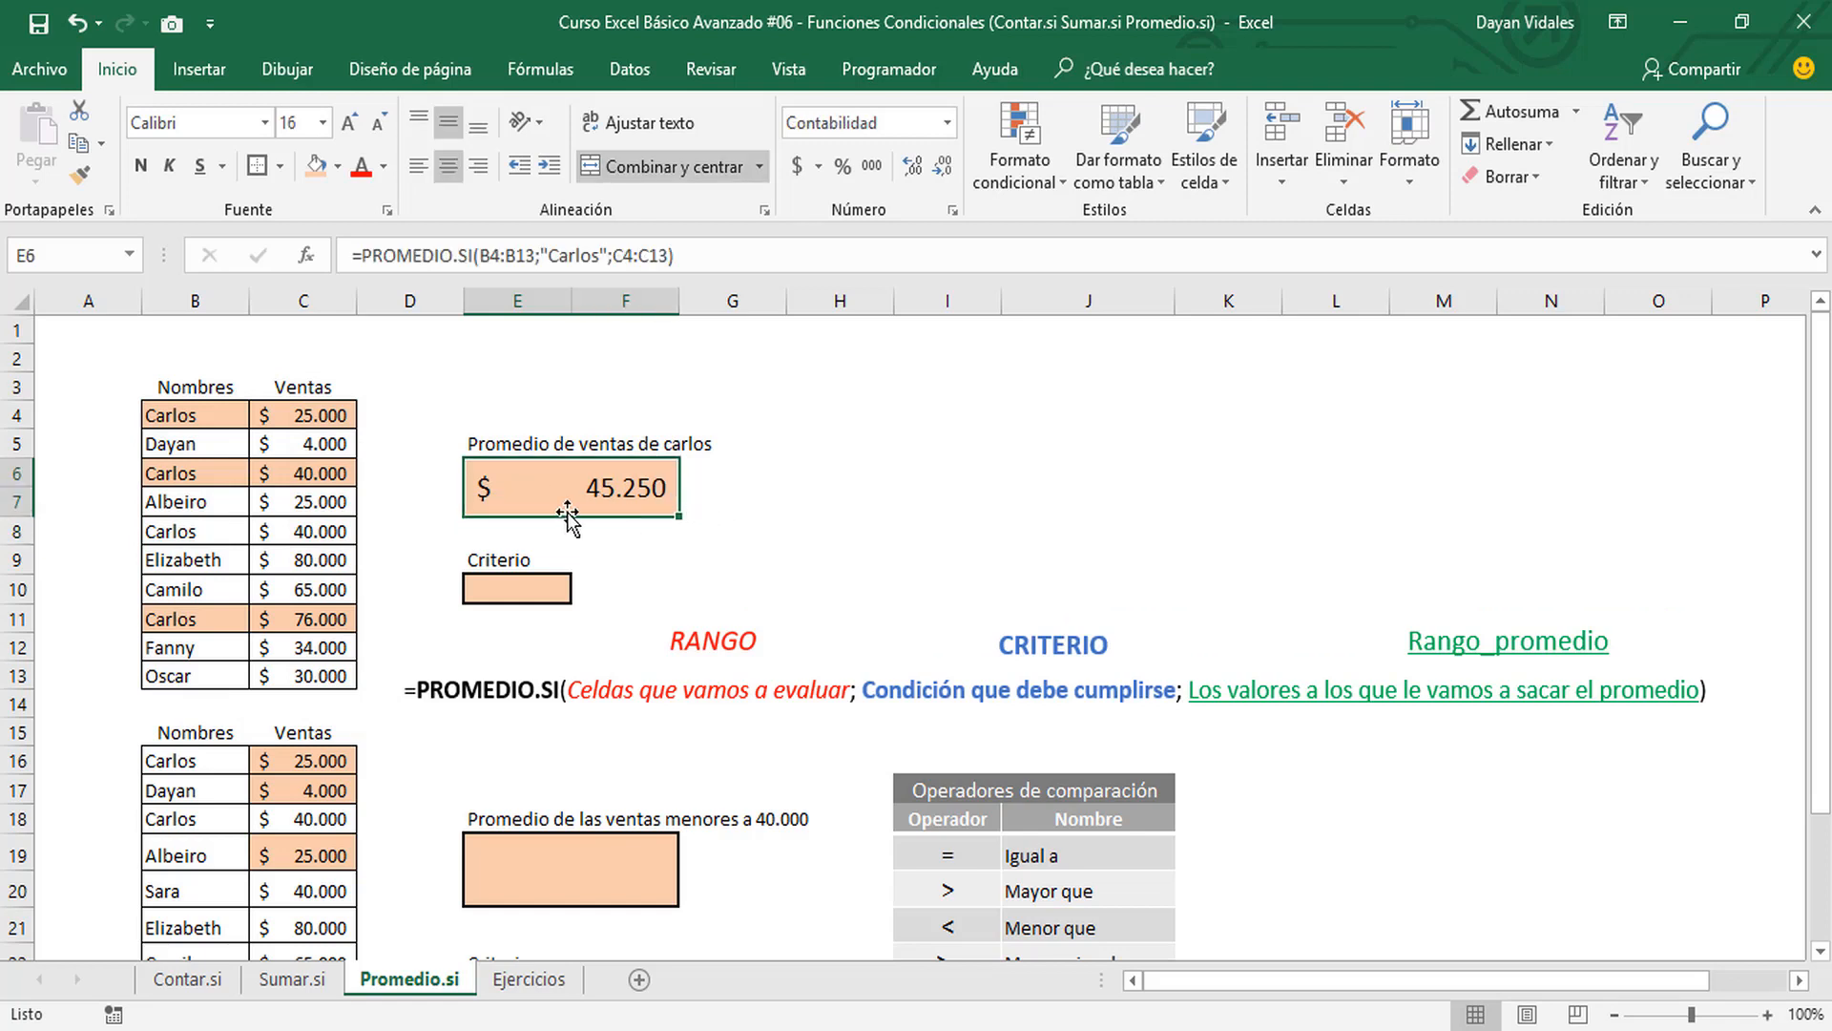
left_click(276, 414)
left_click(304, 475, "ctrl")
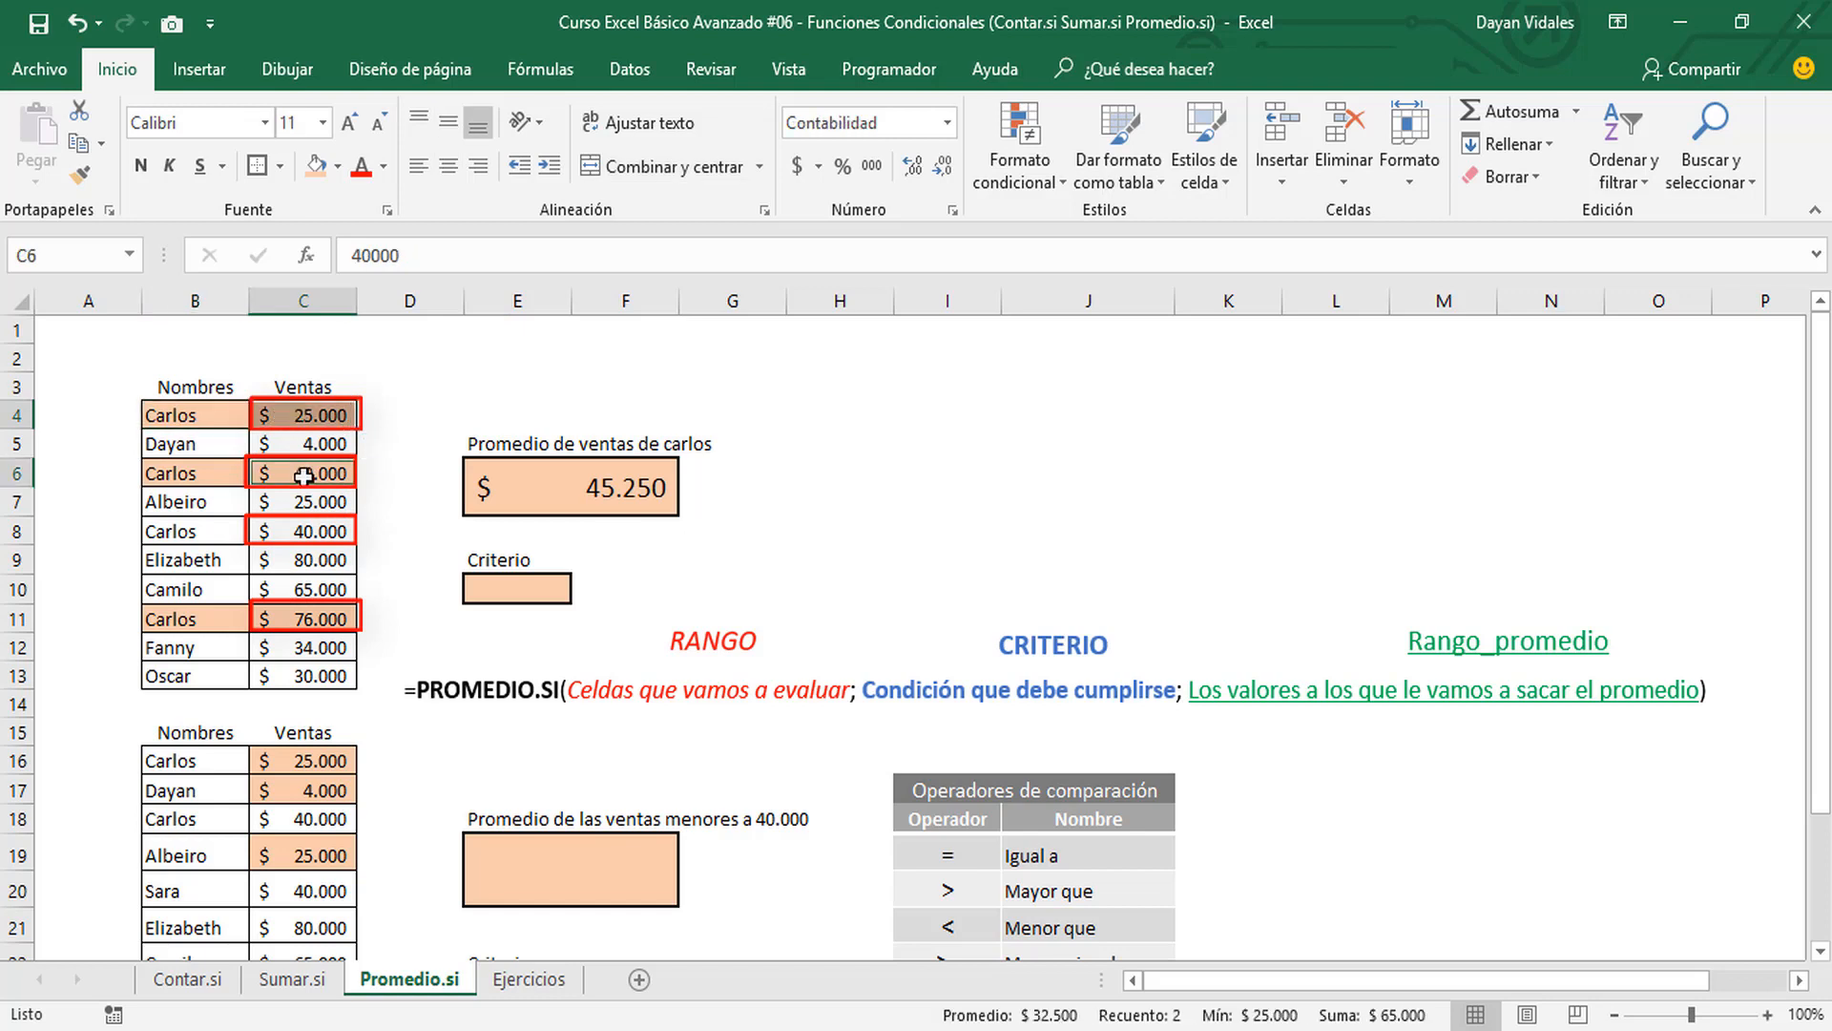
left_click(291, 617, "ctrl")
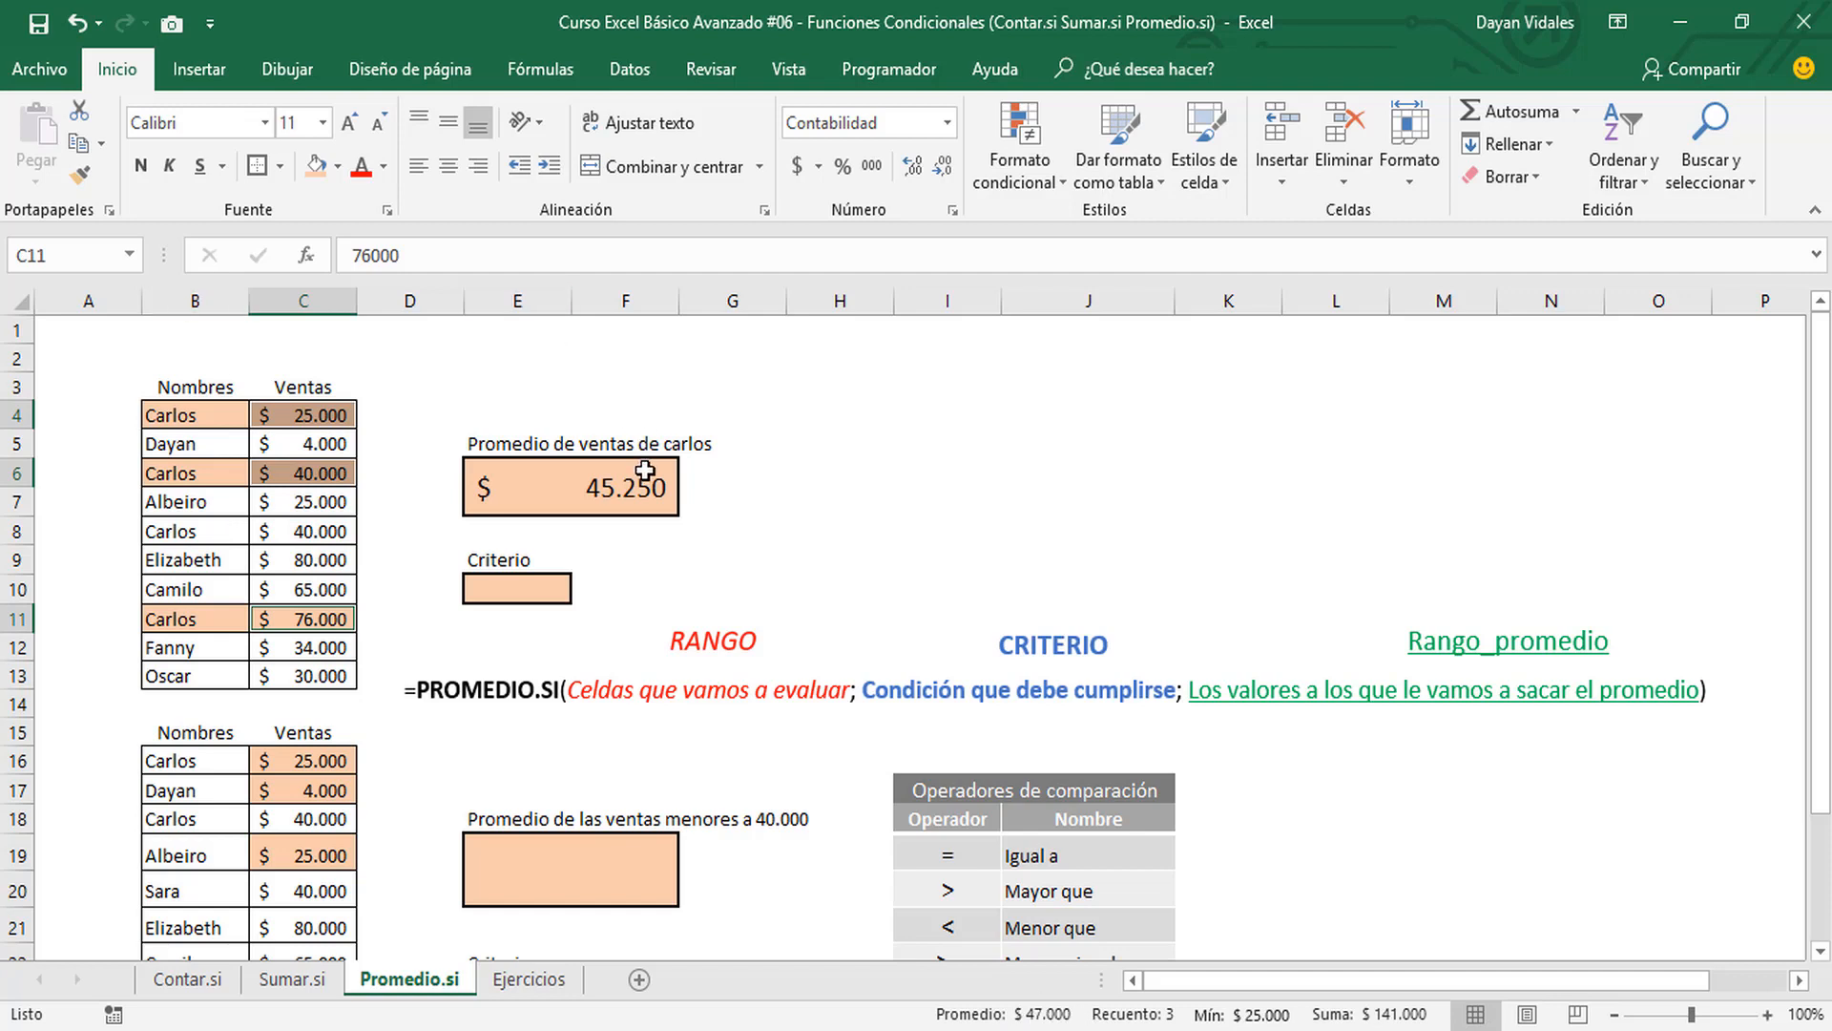
left_click(316, 528, "ctrl")
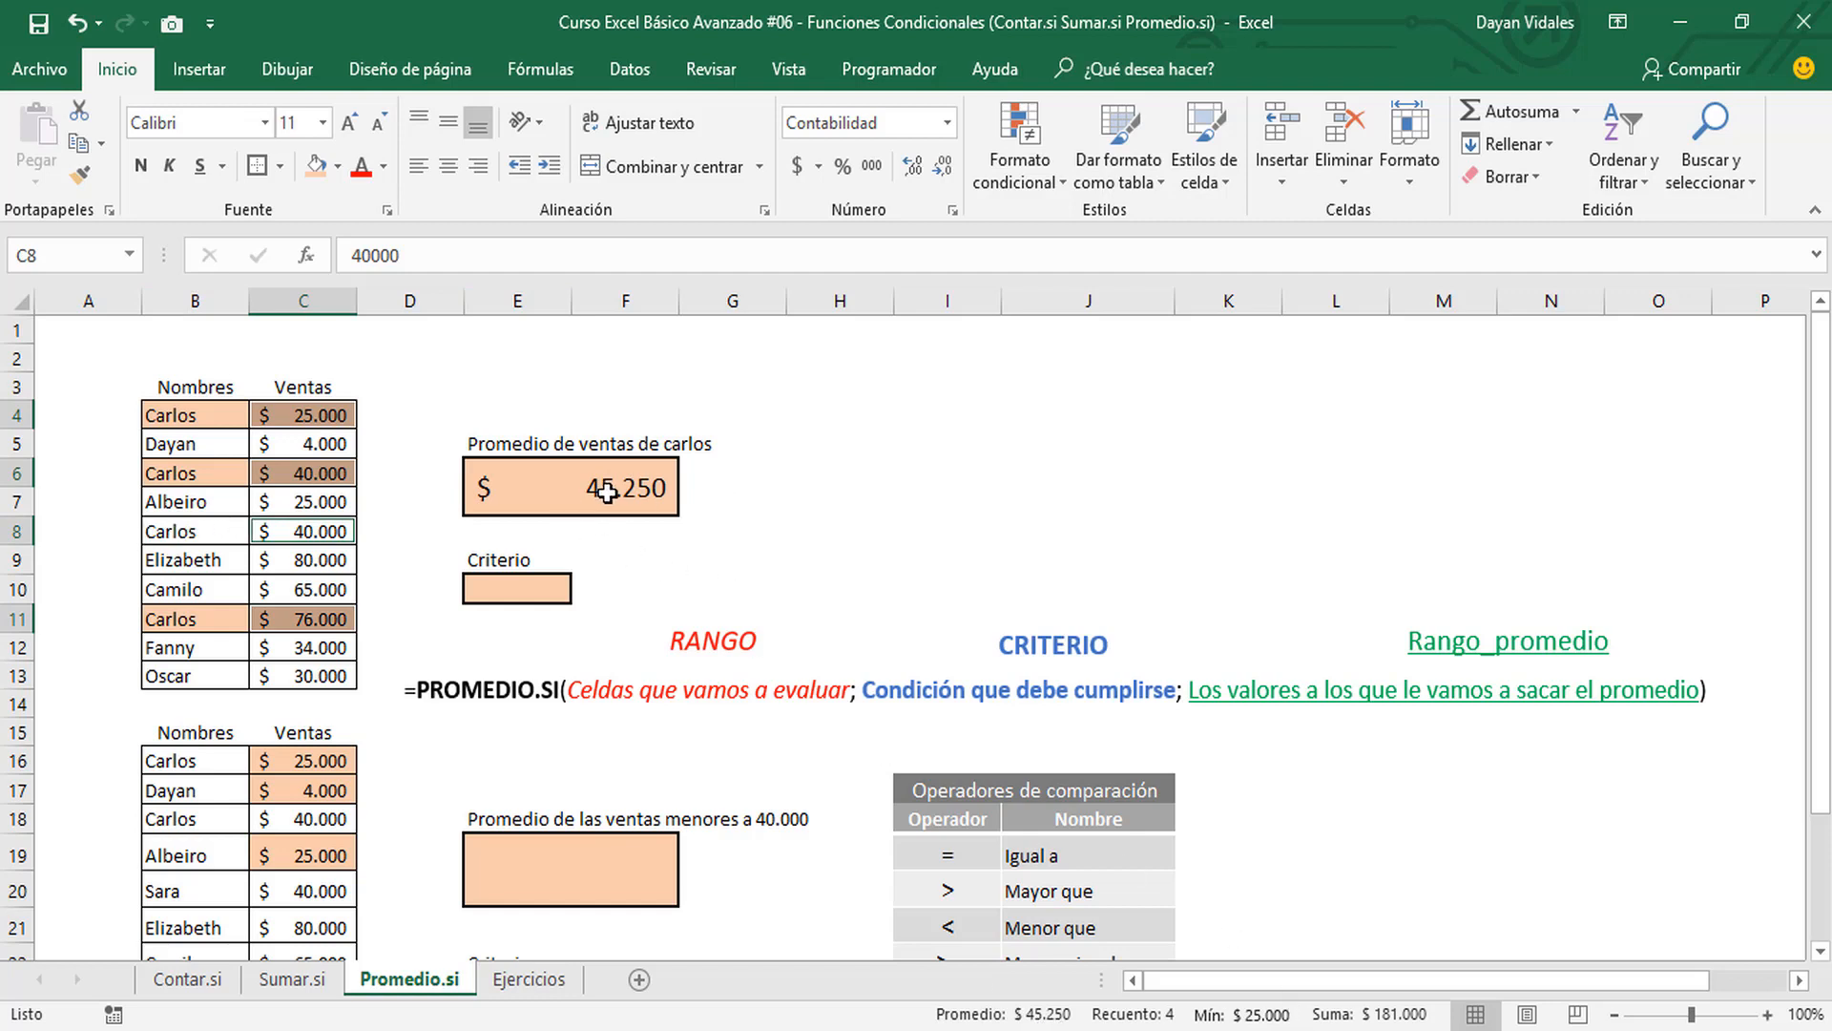
left_click(646, 491)
Enter the highlighted seller's name in the criterion cell E10
left_click(540, 597)
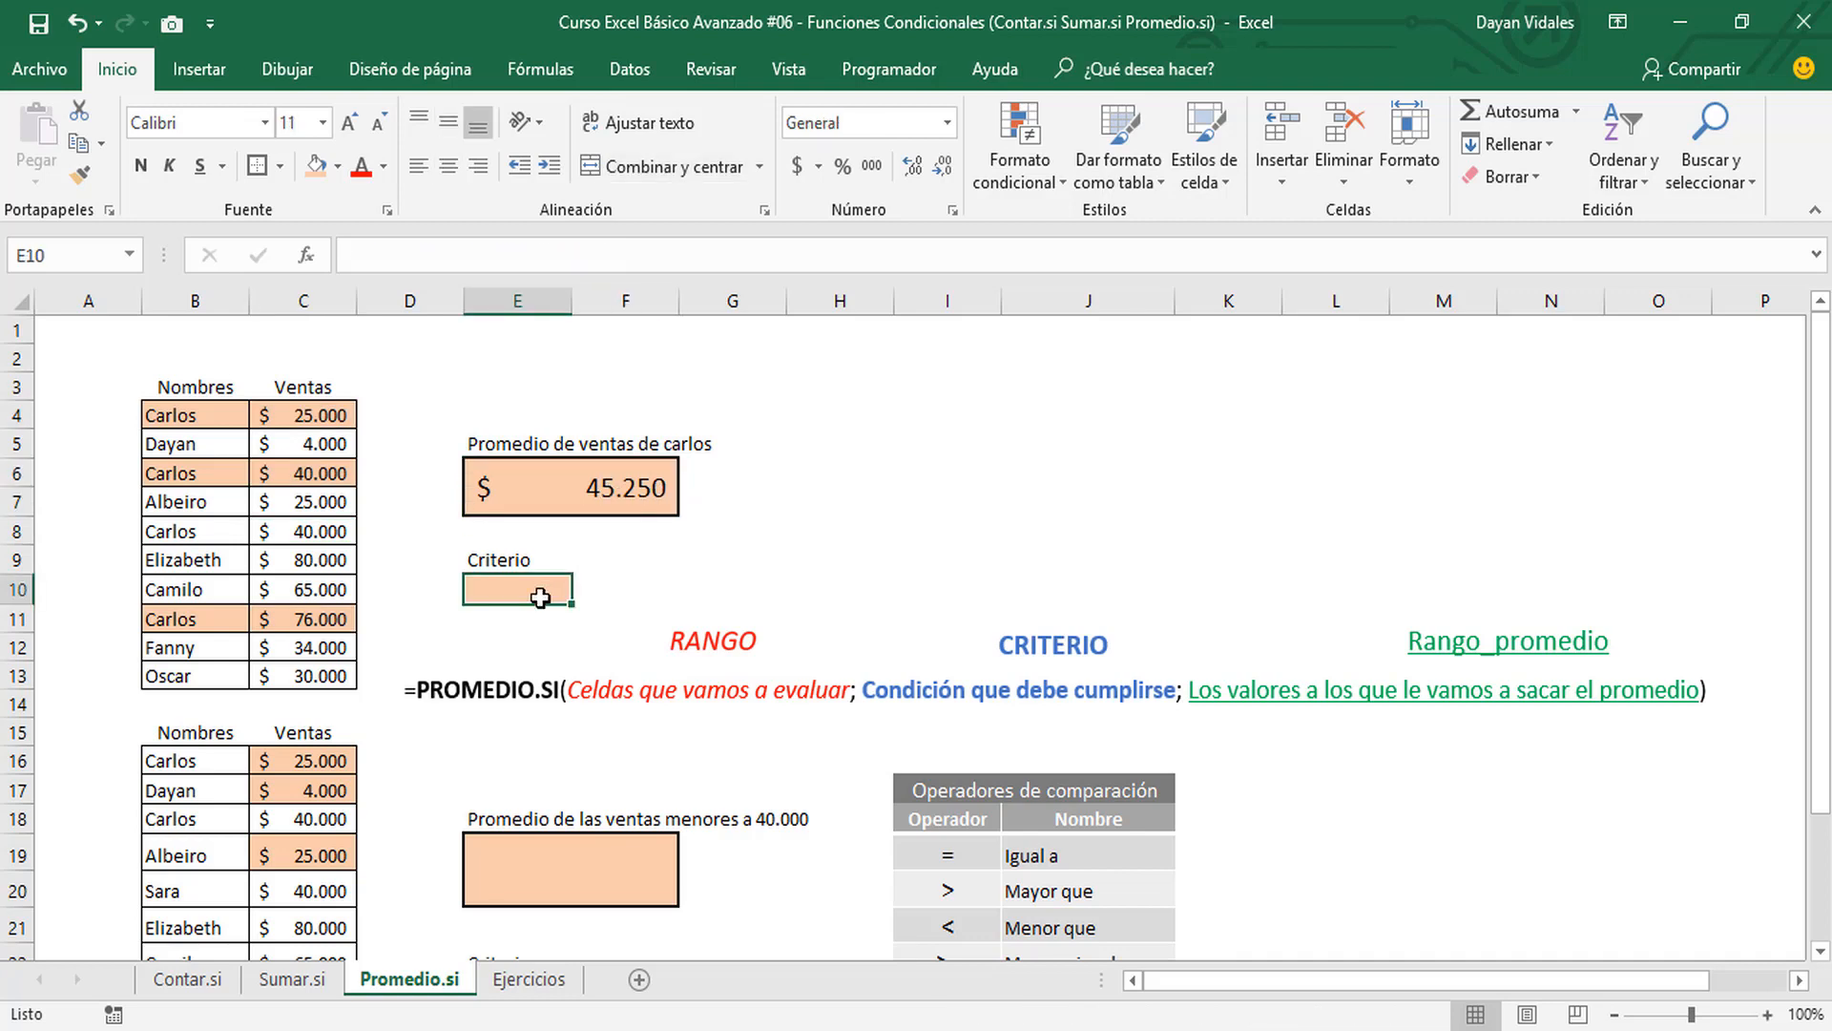
type("Carl")
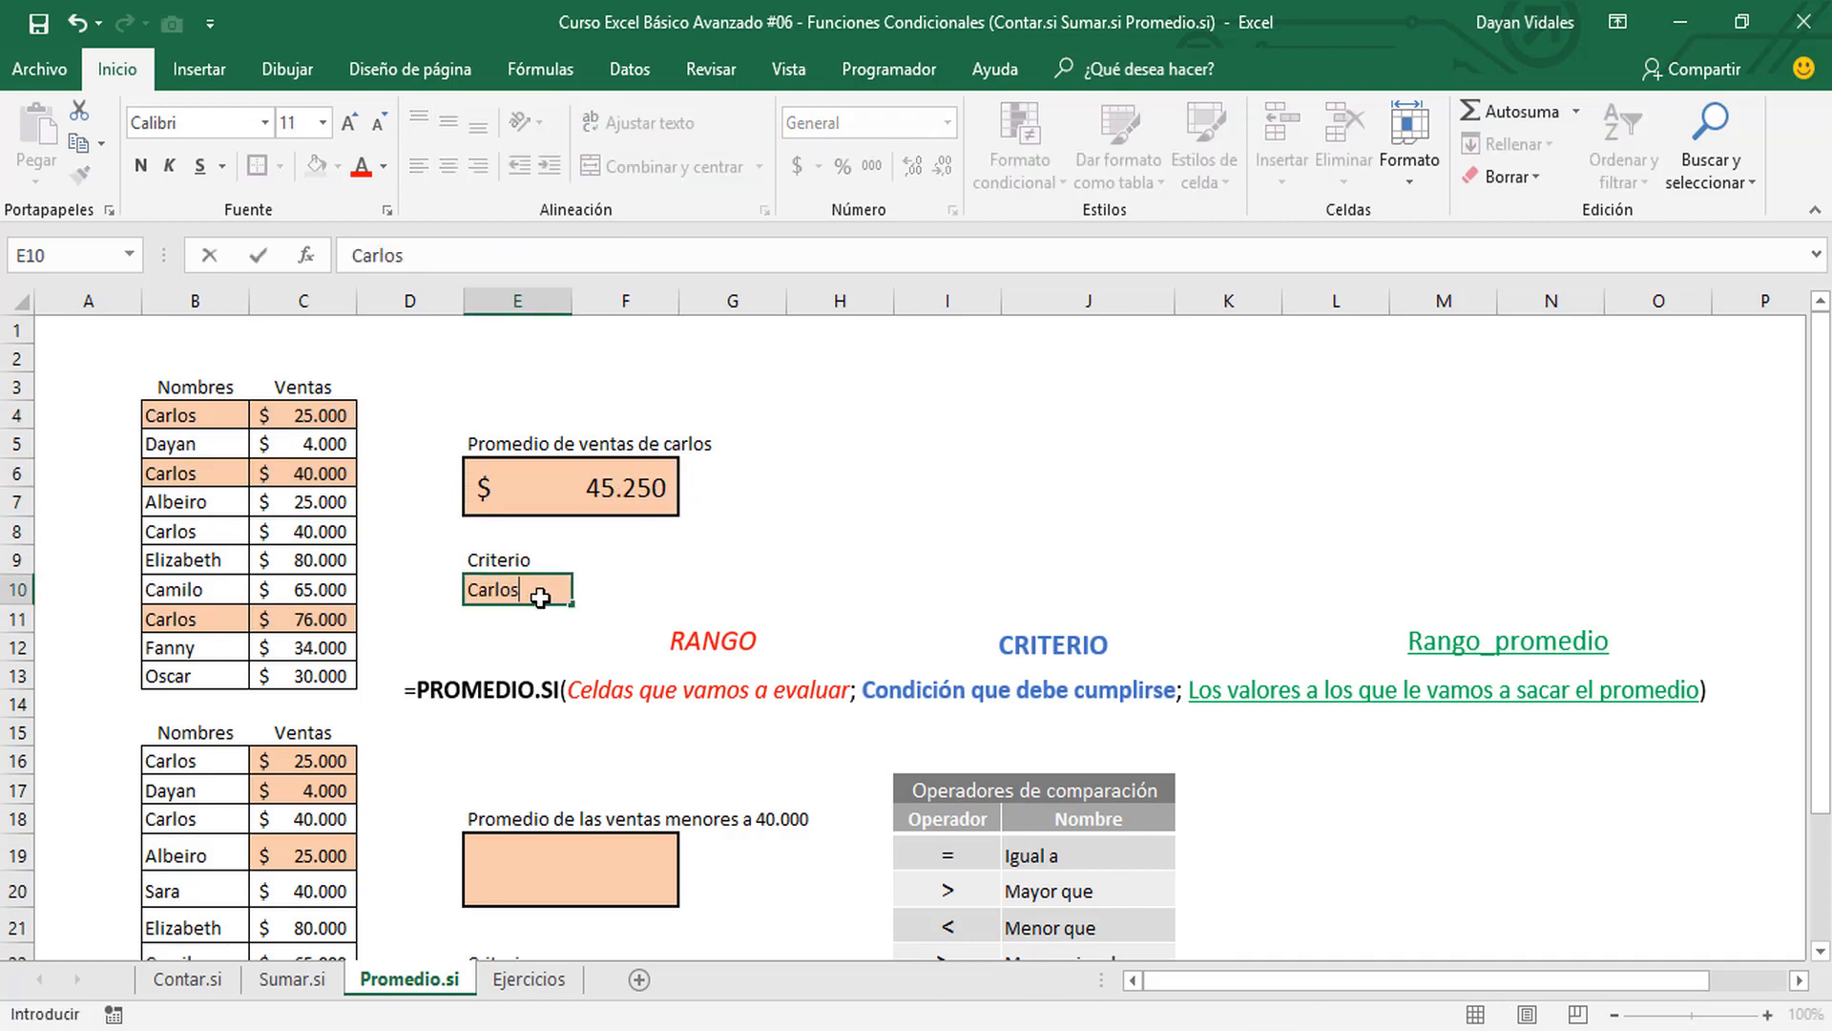
type("os")
key("Return")
Replace the quoted name in the E6 formula with a reference to E10, giving =PROMEDIO.SI(B4:B13;E10;C4:C13)
double_click(603, 477)
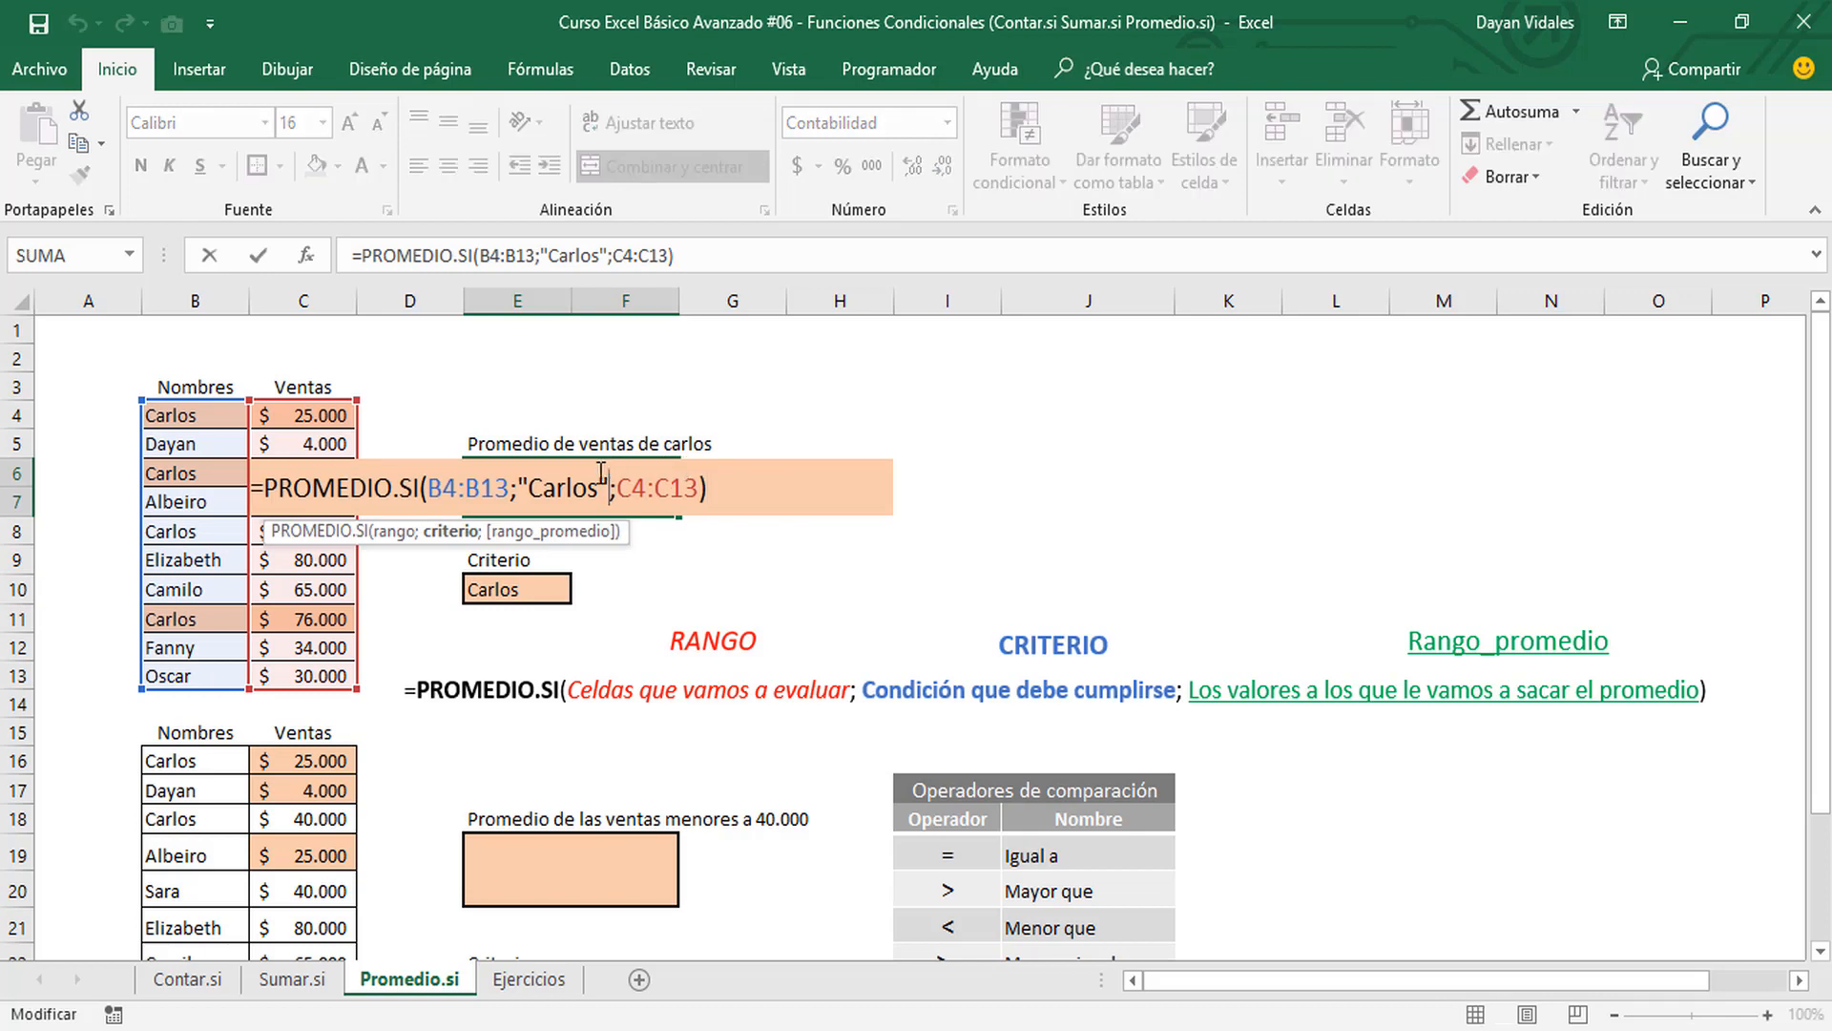
key("BackSpace")
key("BackSpace")
key("BackSpace")
key("BackSpace")
key("BackSpace")
key("BackSpace")
key("BackSpace")
key("BackSpace")
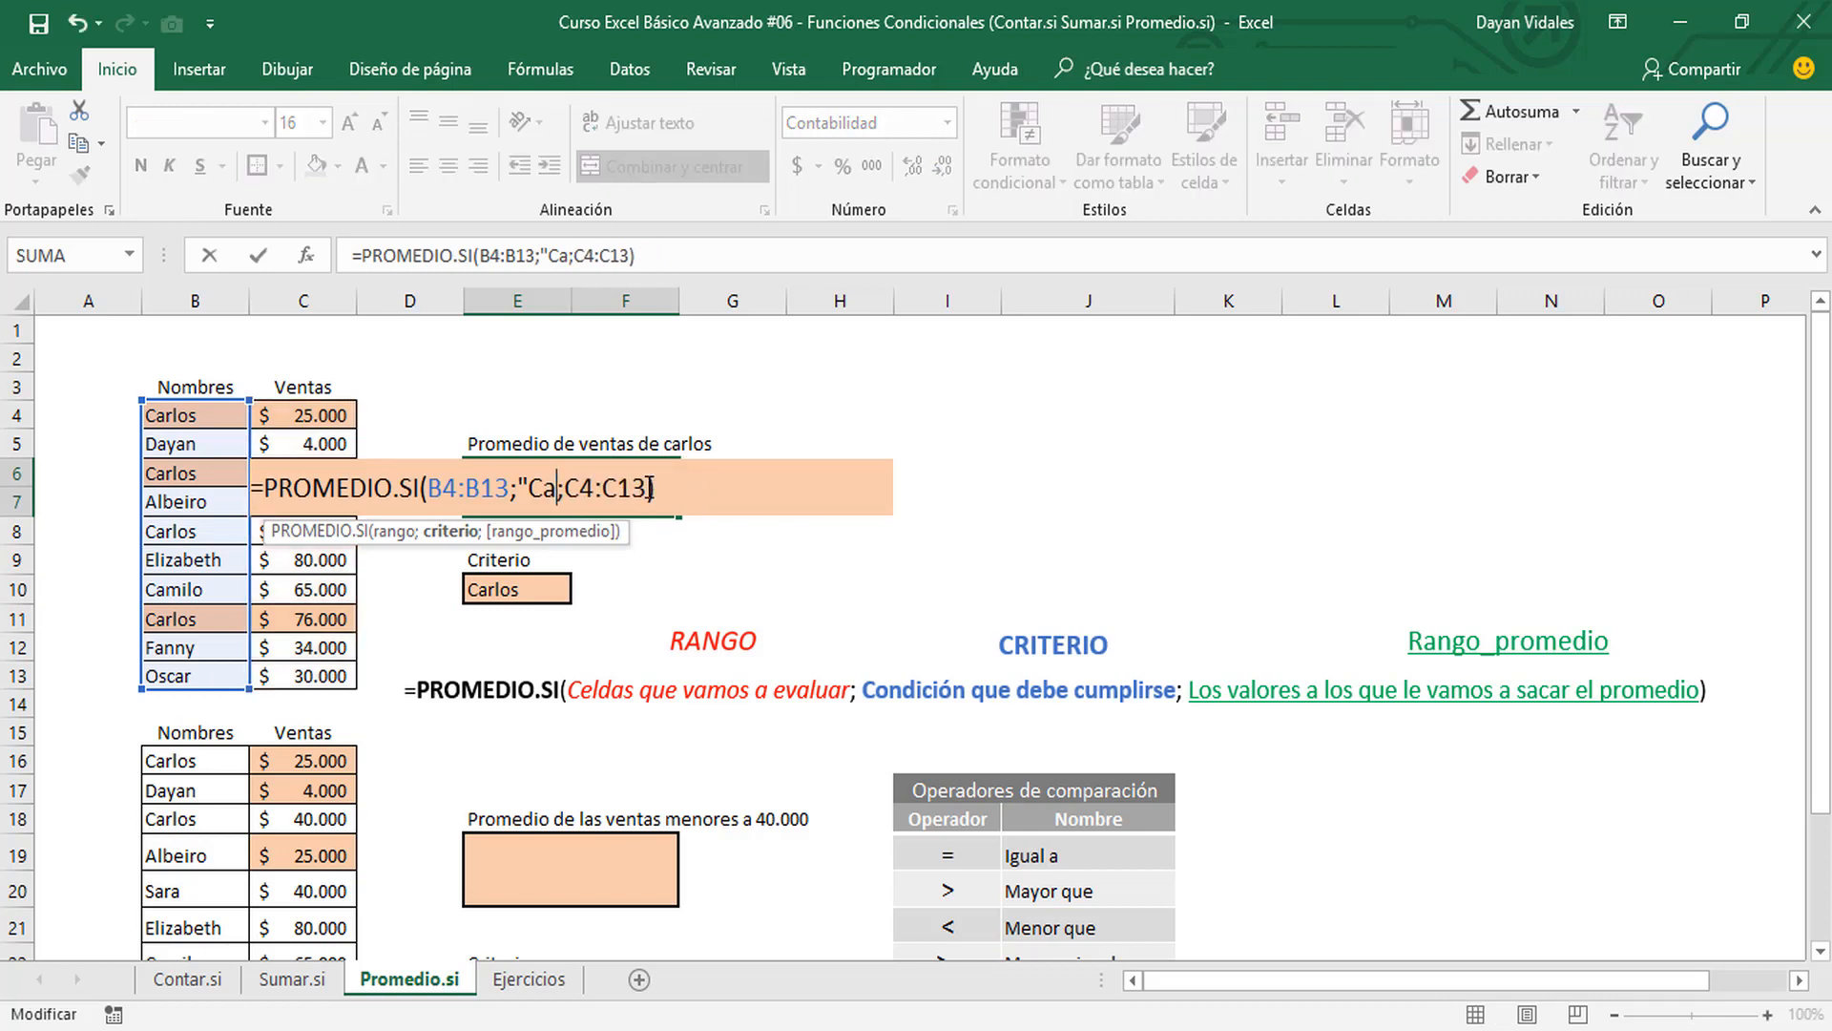
left_click(501, 585)
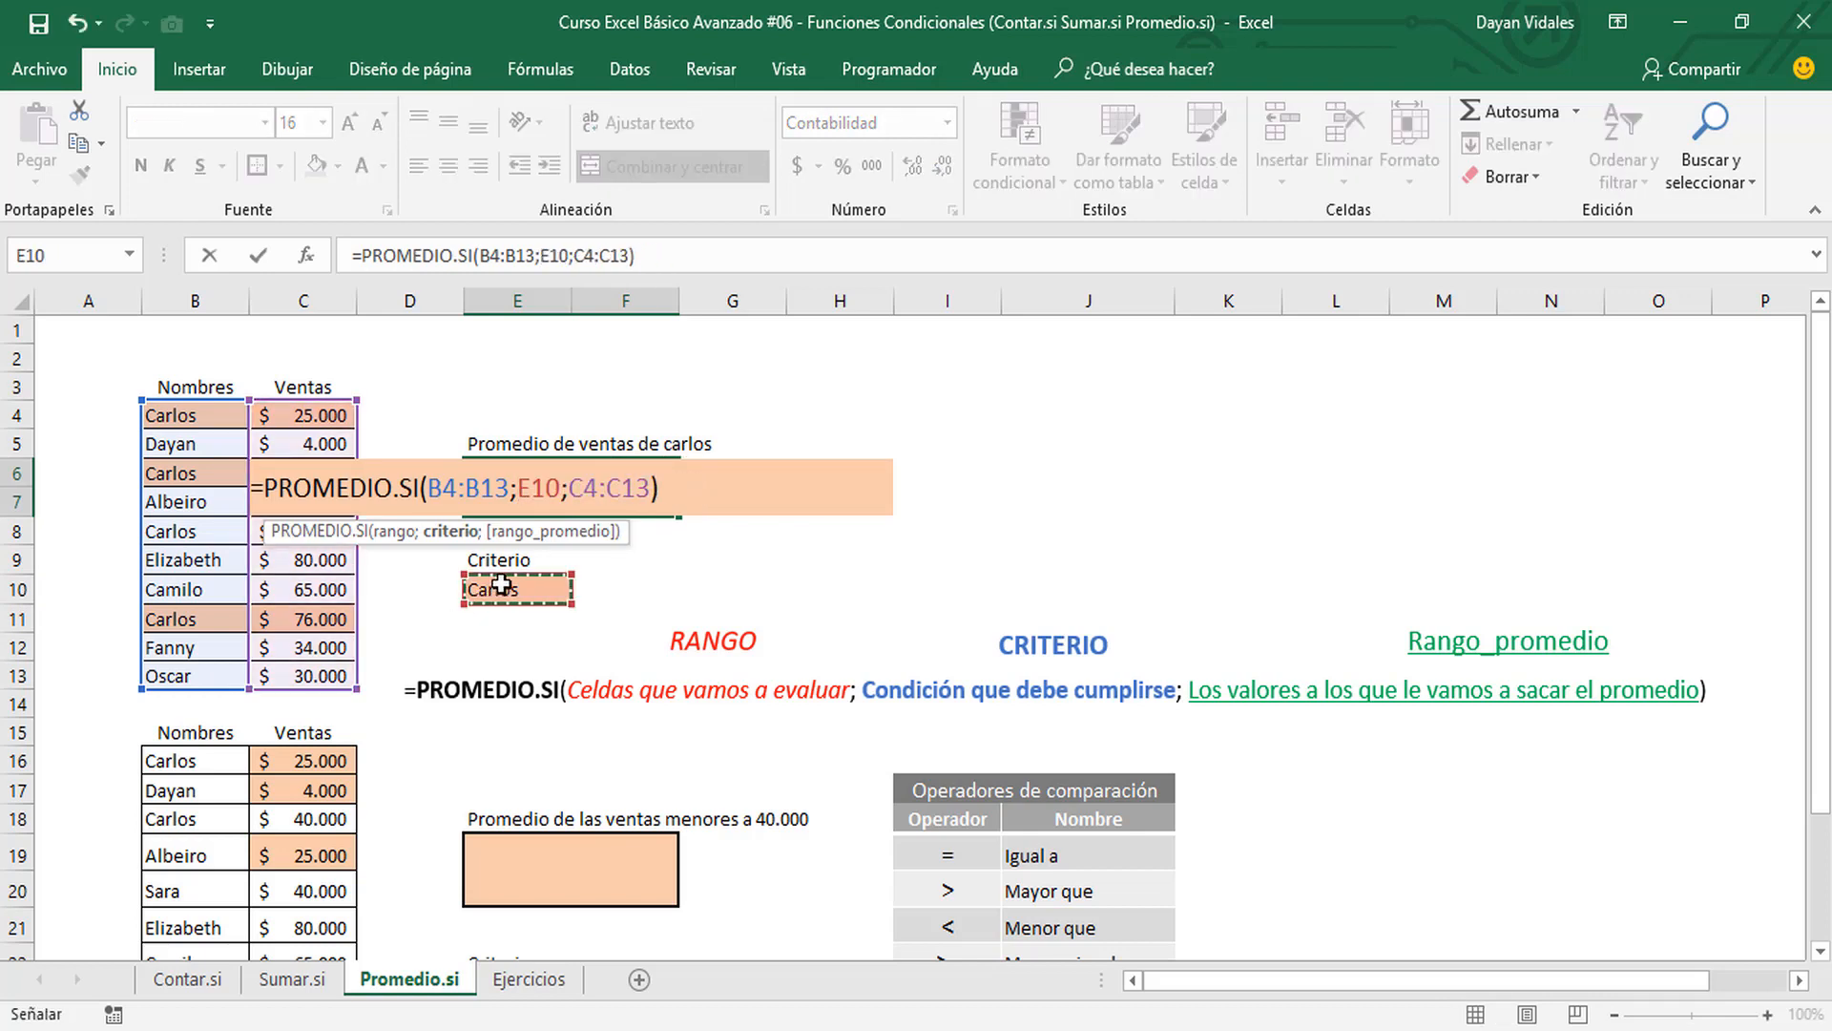
key("Return")
Change the criterion in E10 to the name of the seller listed in B5 and check the average in E6
left_click(501, 585)
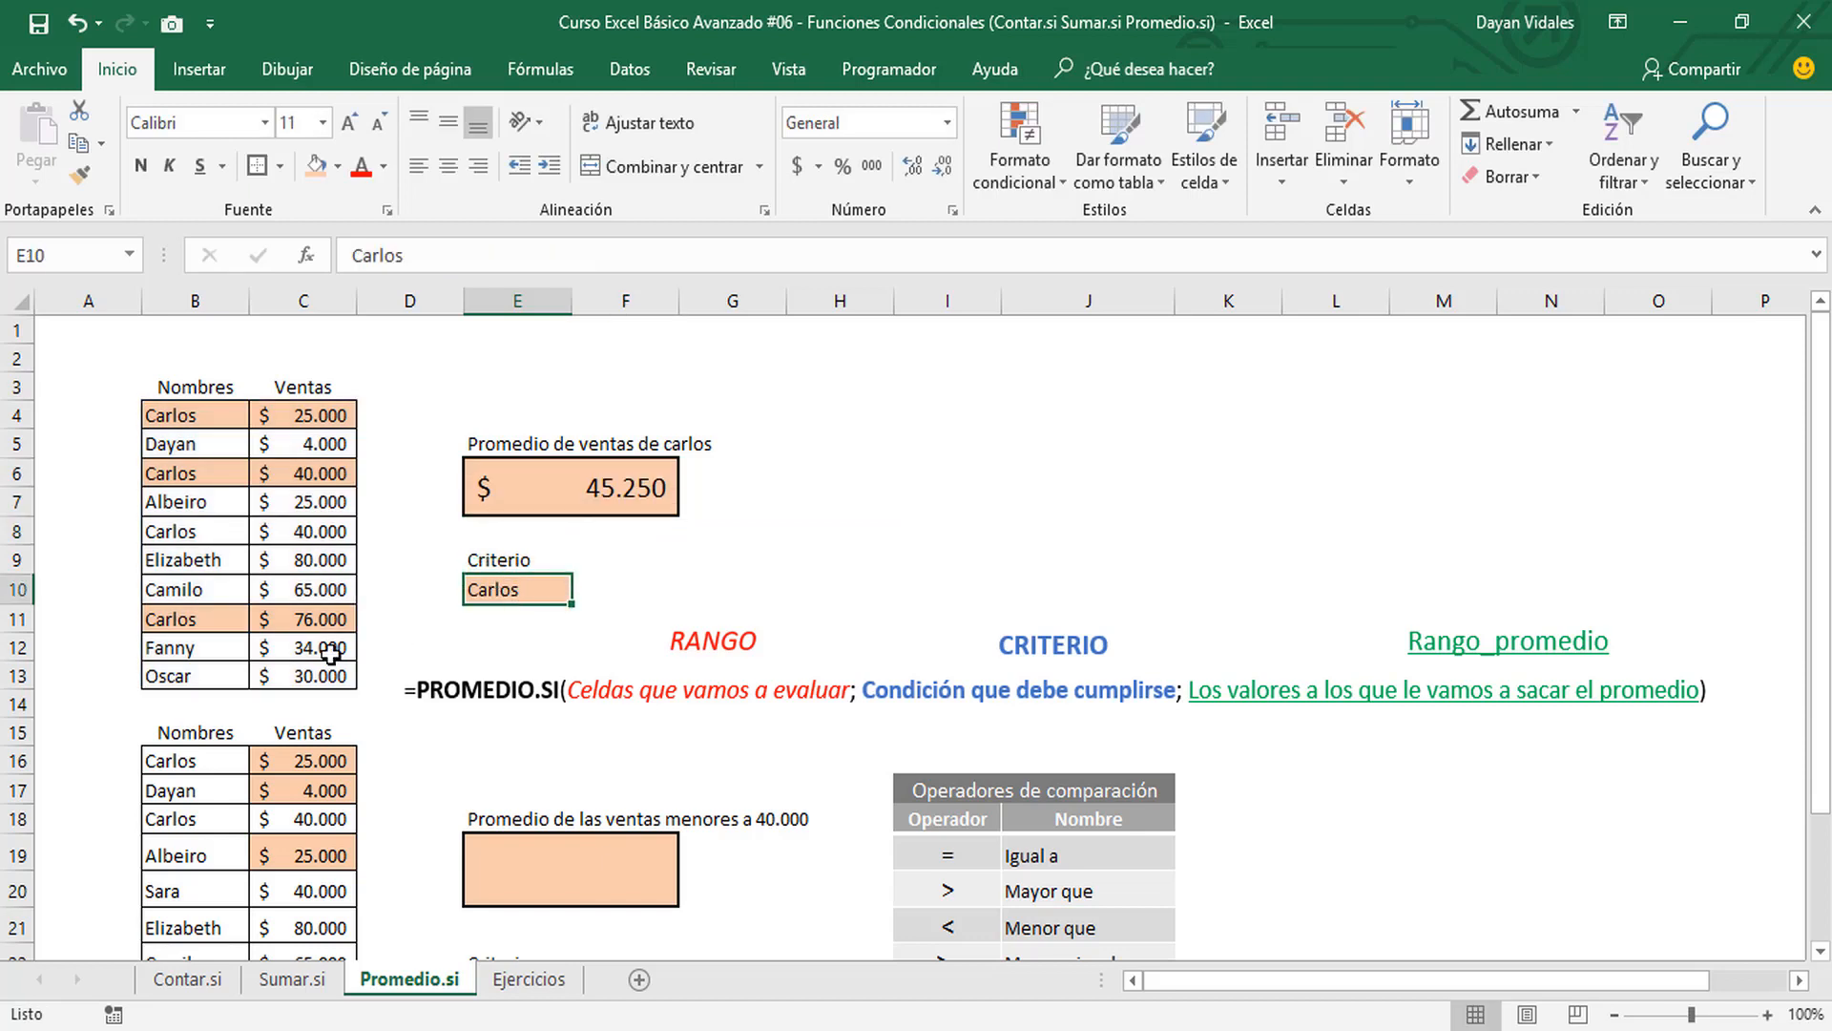
type("Dayan")
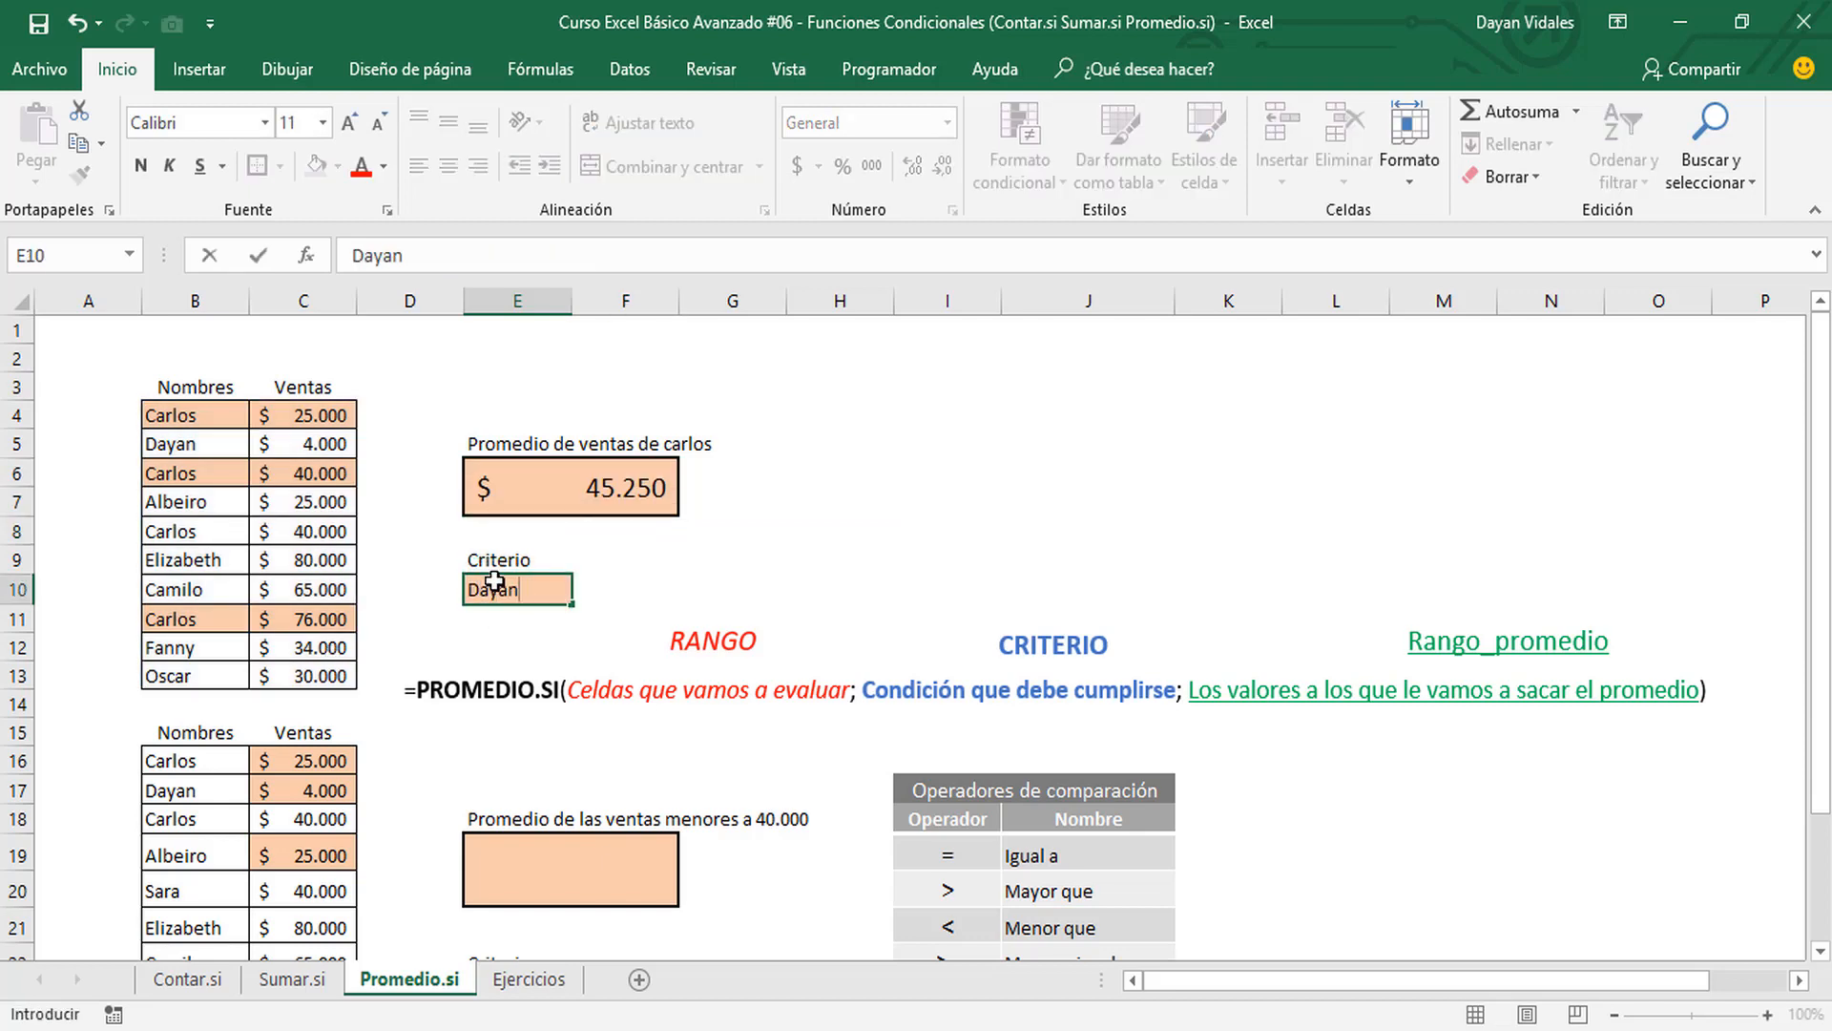
key("Return")
left_click(610, 496)
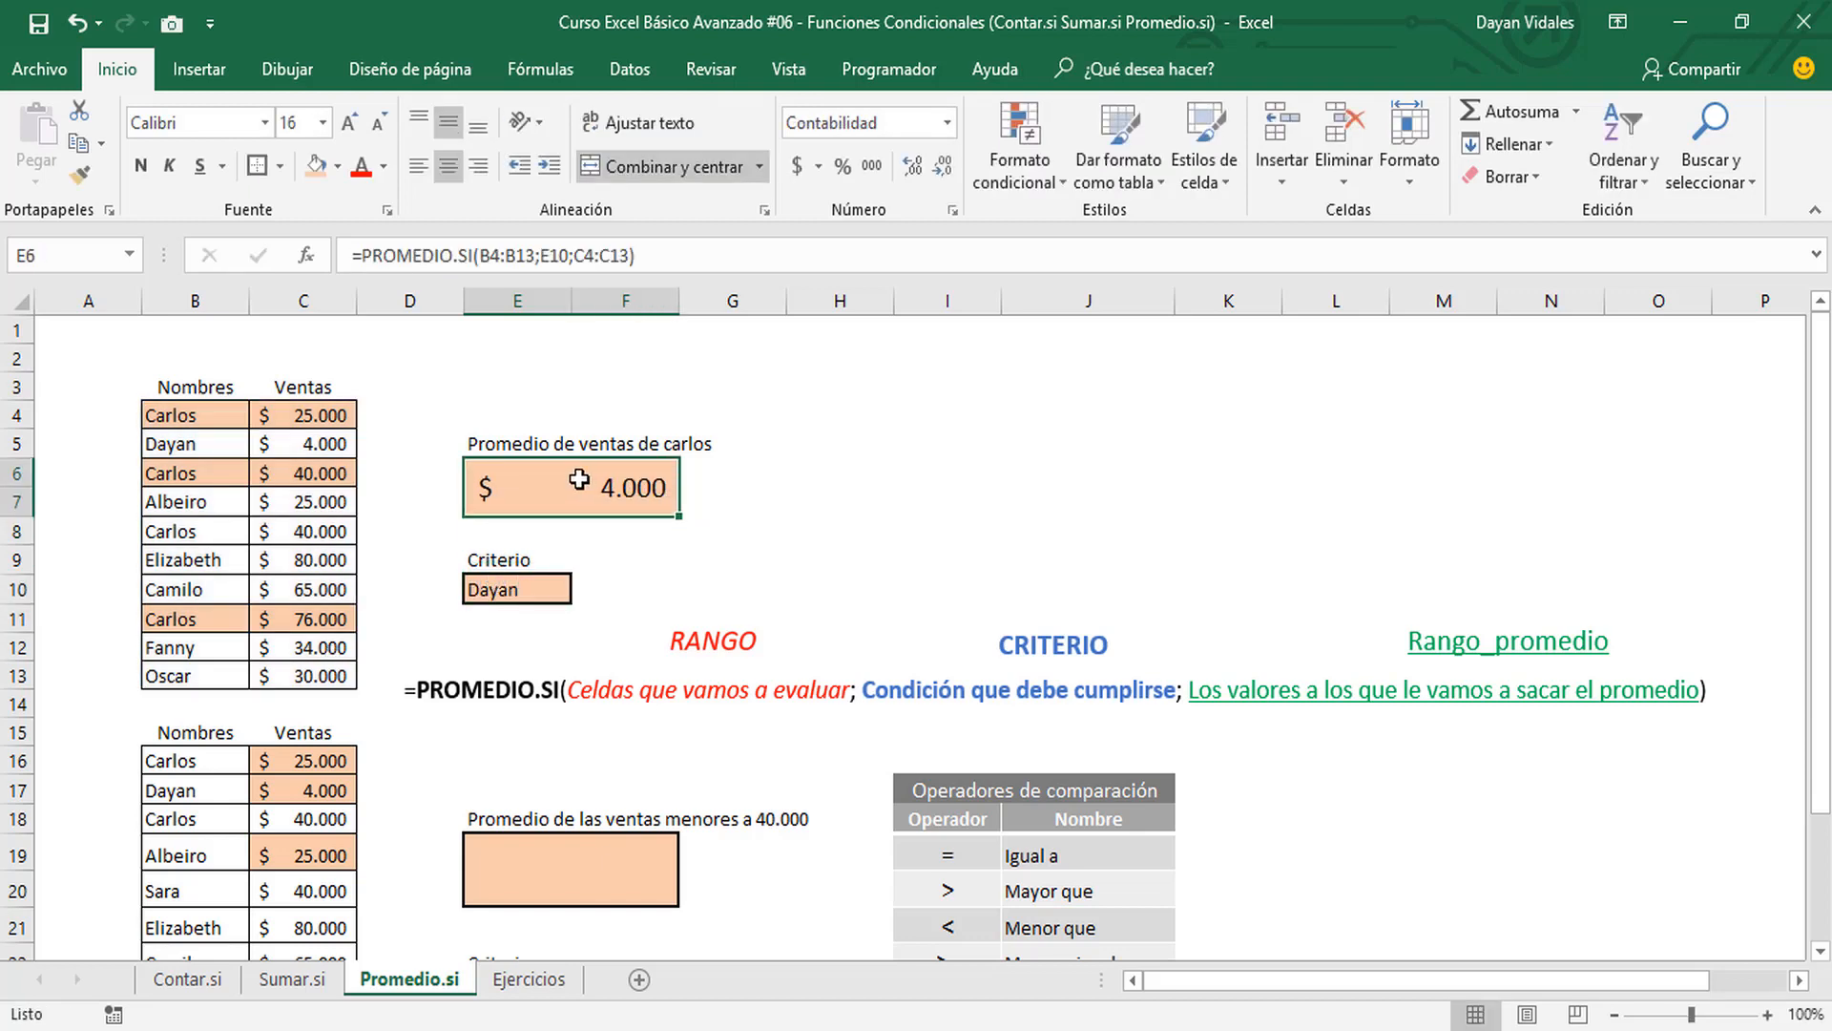
left_click(743, 481)
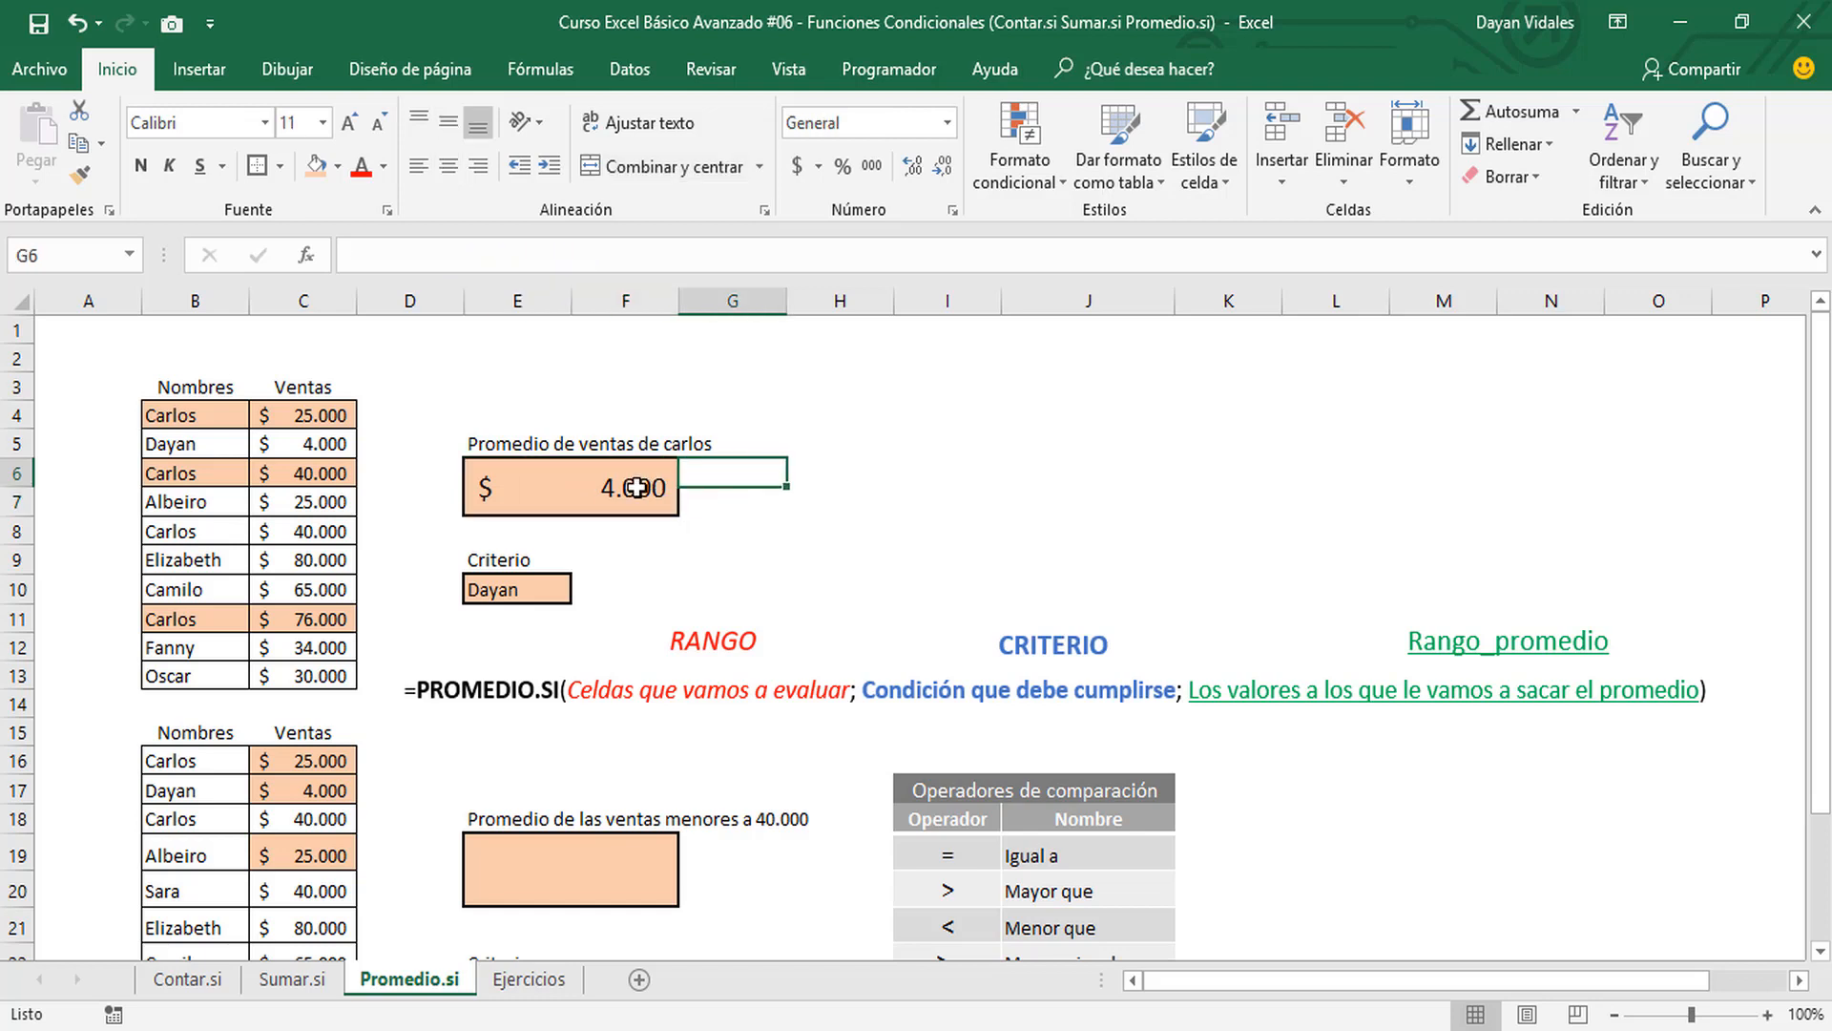
left_click(658, 488)
Change the name in B9 to the seller listed in B5 and check the recalculated average in E6
left_click_drag(320, 439, 235, 444)
left_click(234, 559)
type("Dayan")
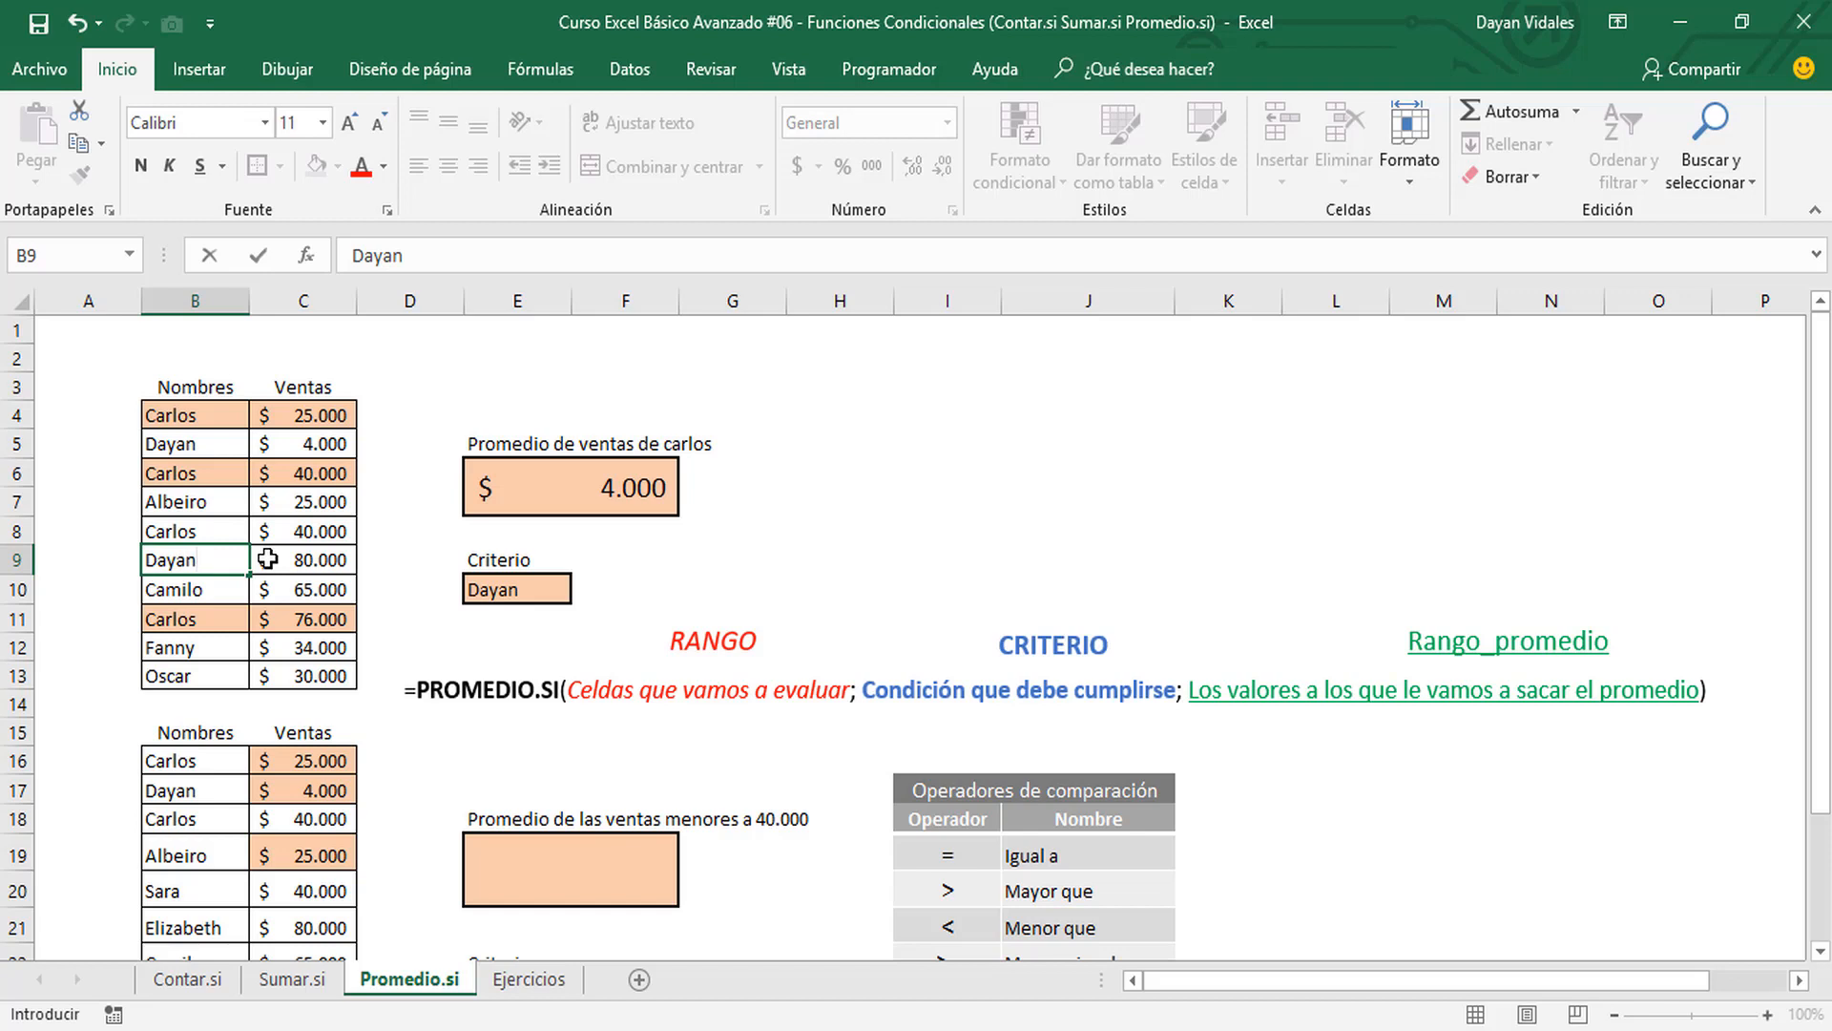
key("Return")
left_click(629, 477)
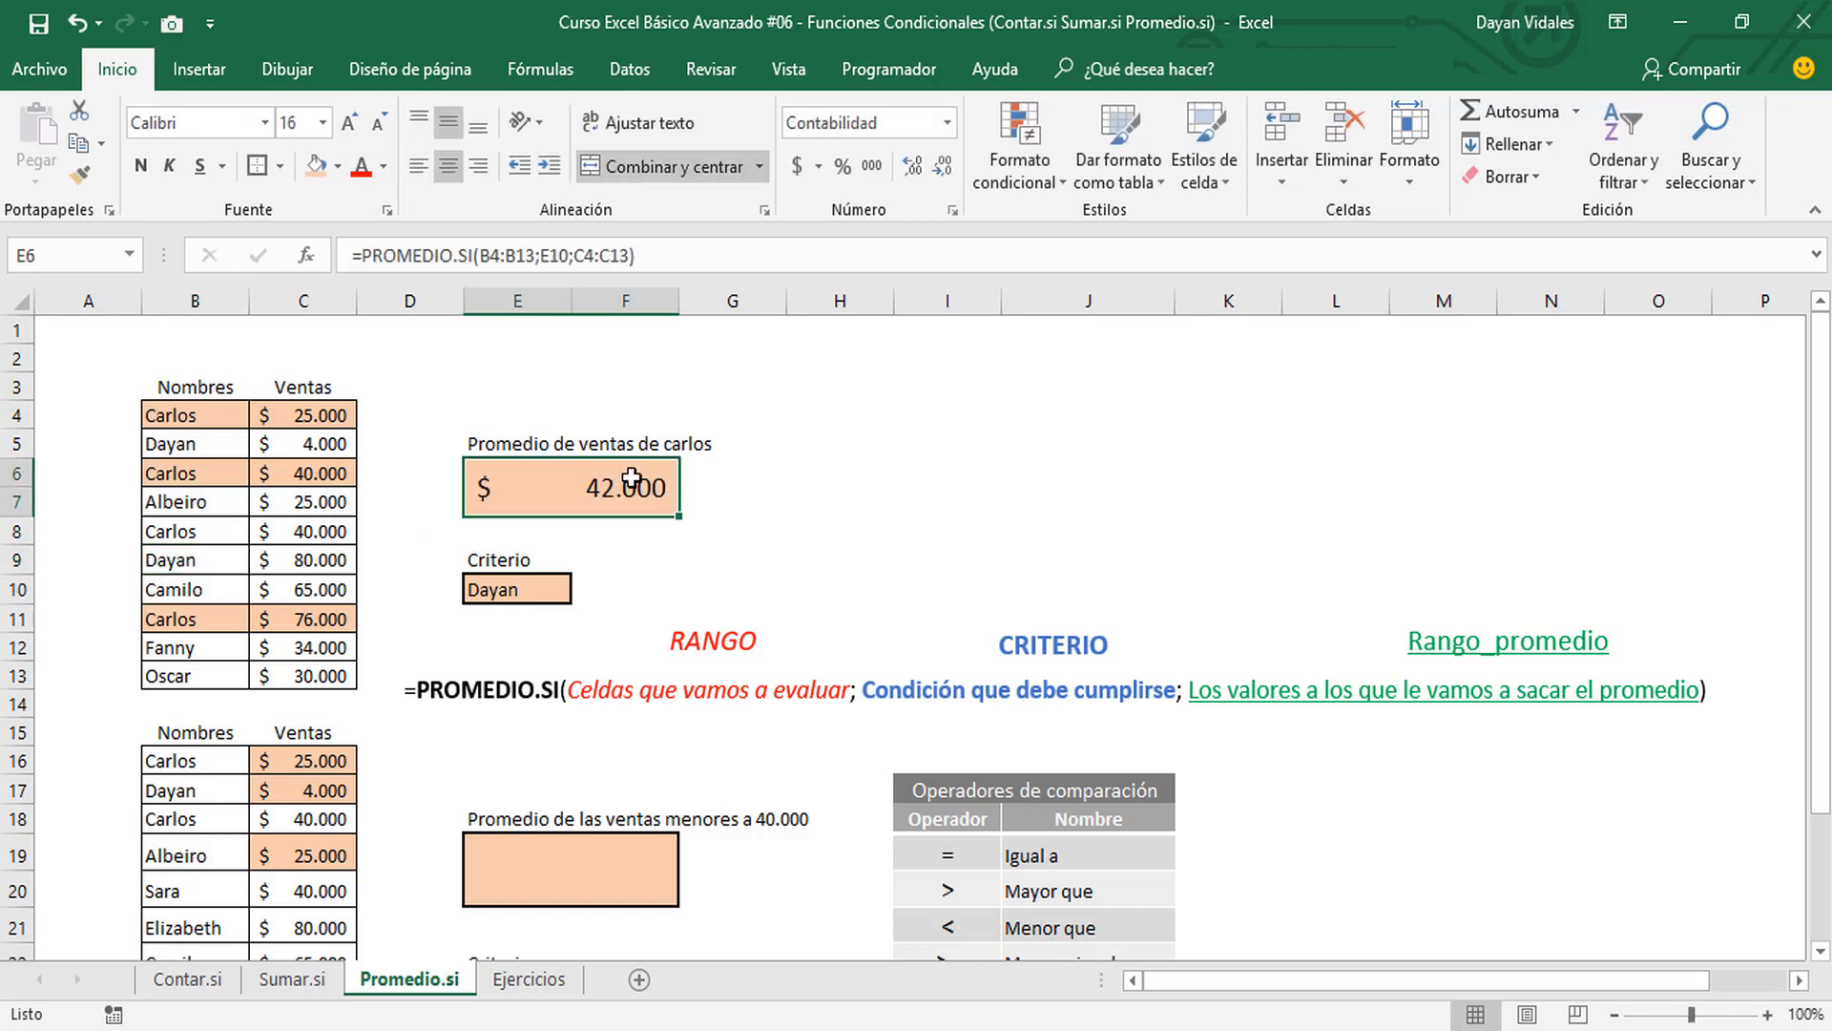
Look back at the examples on the Sumar.si and Contar.si sheets and return to the Promedio.si sheet
left_click(724, 566)
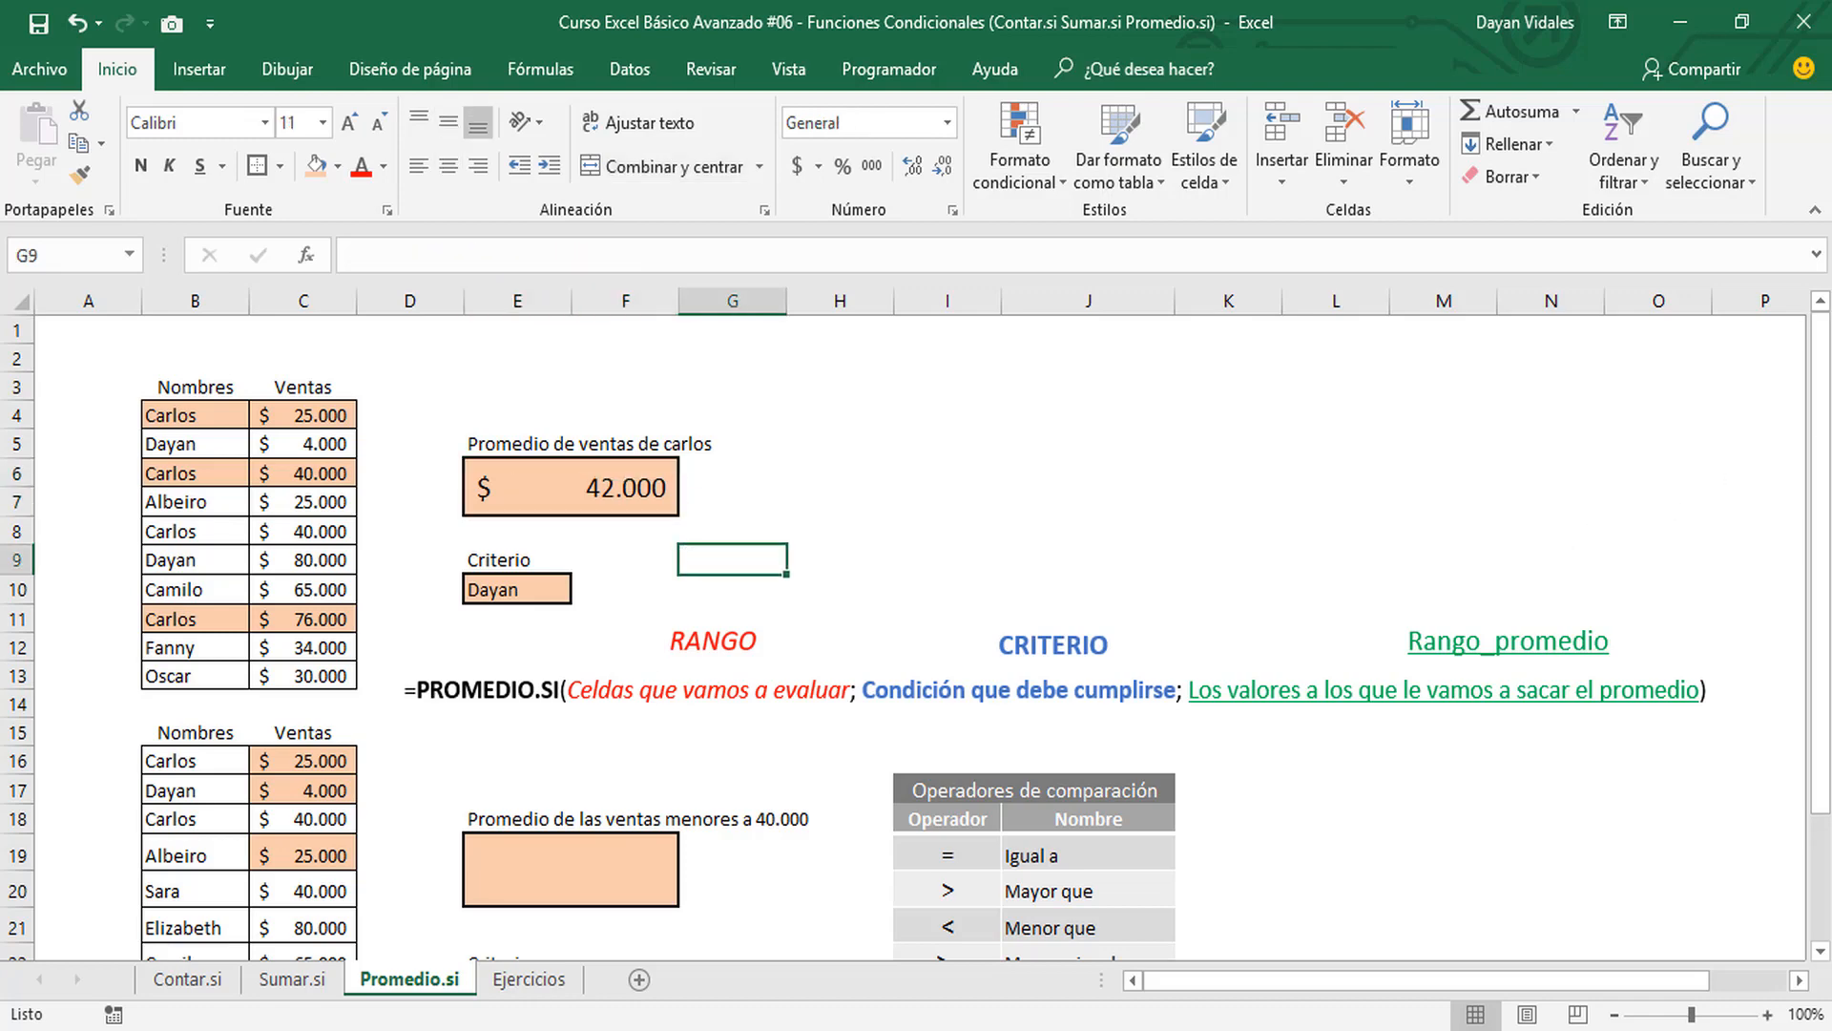
left_click_drag(1820, 563, 1820, 692)
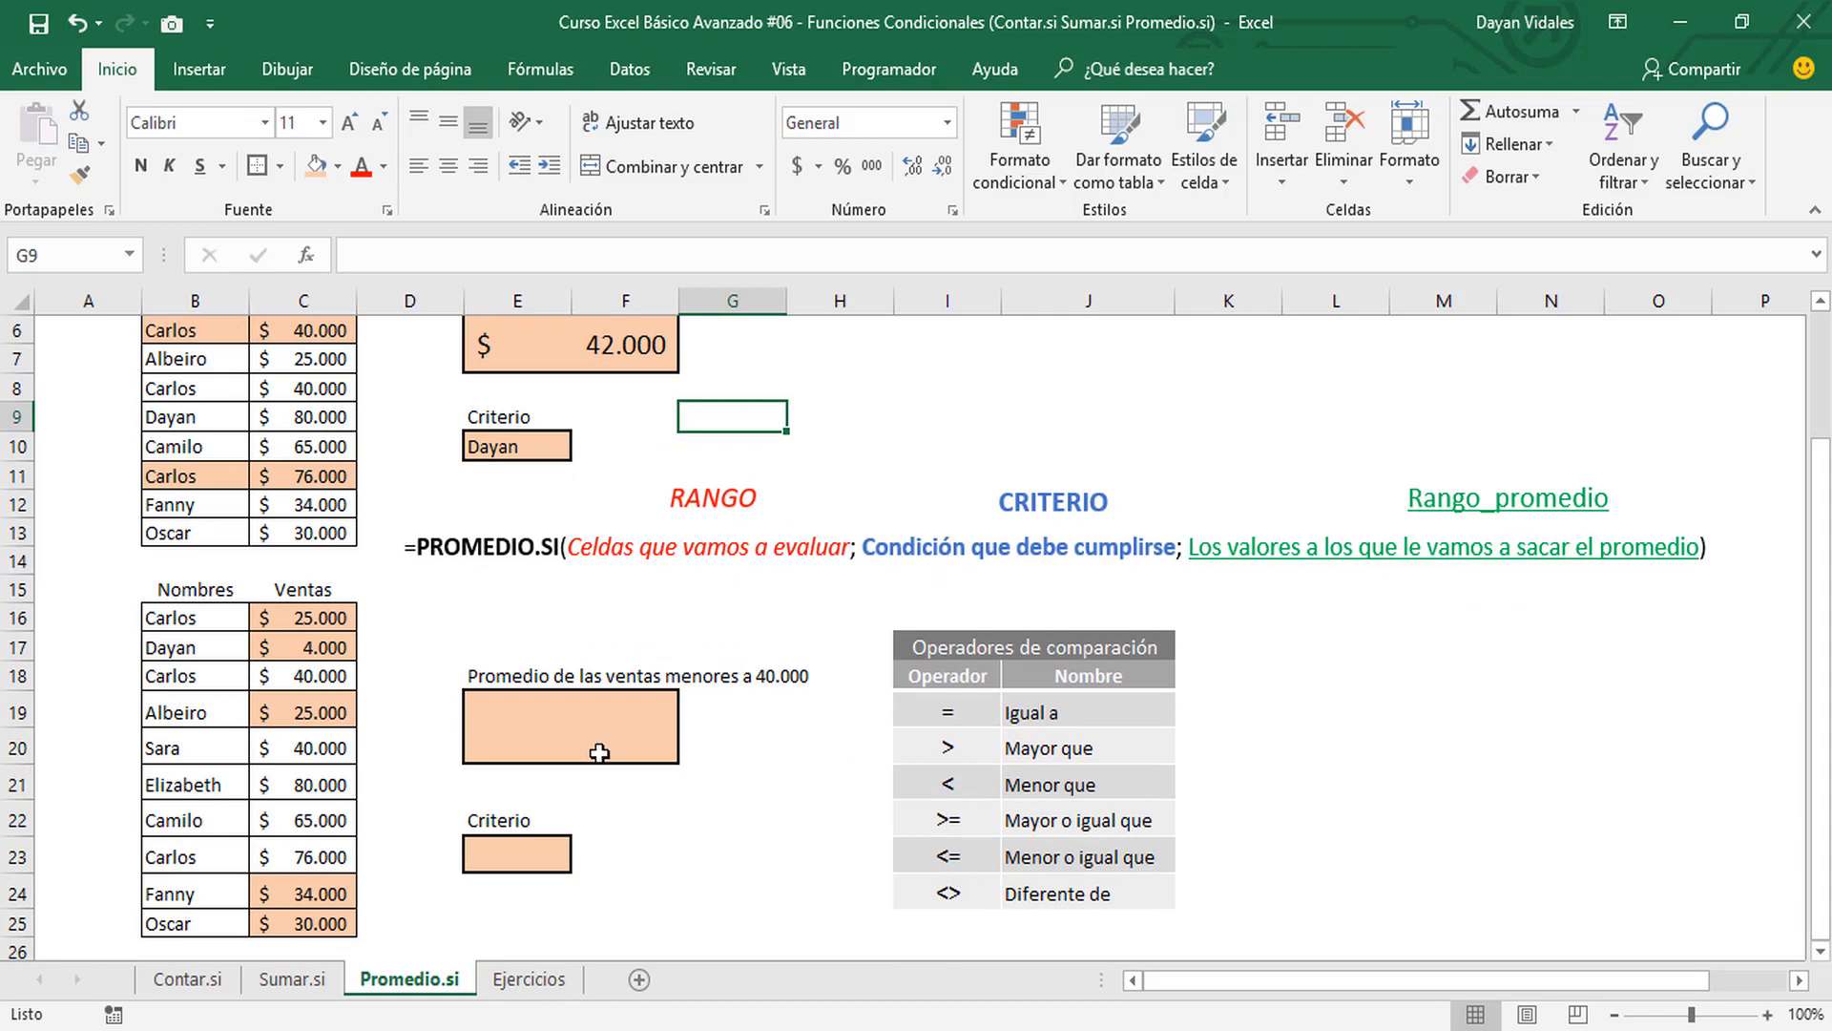
left_click(573, 739)
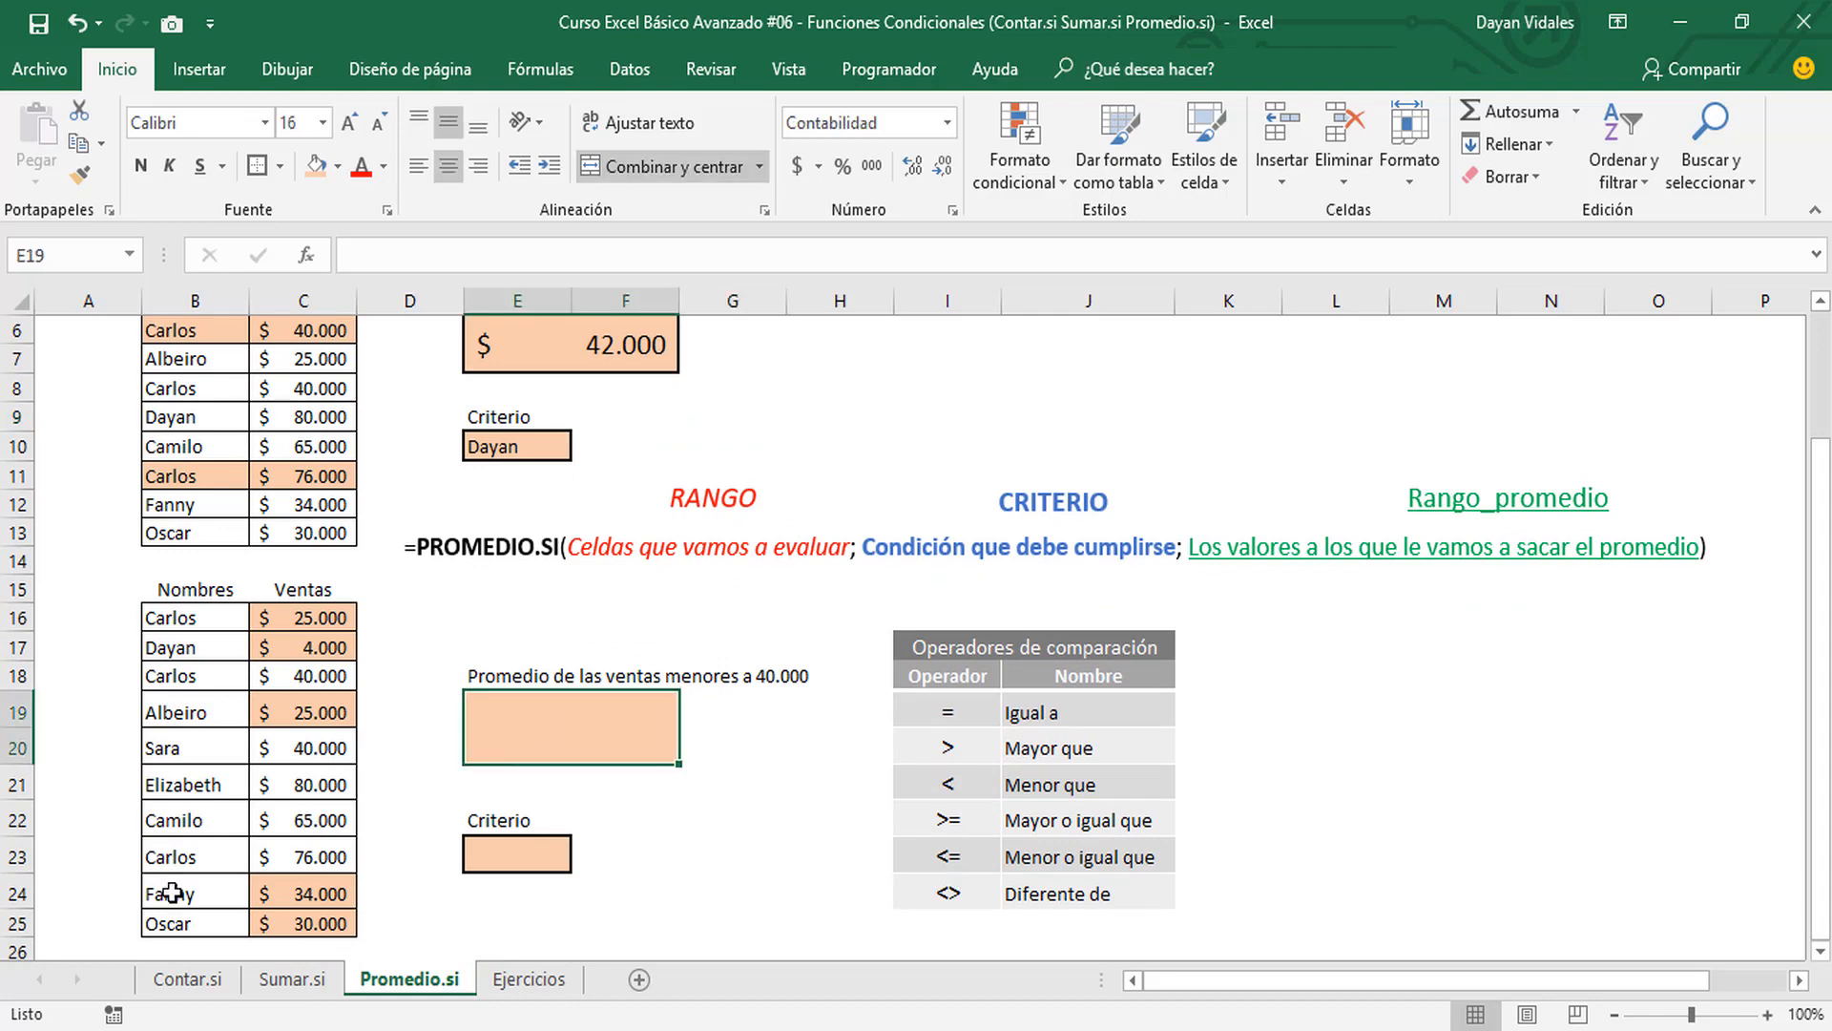
left_click(296, 983)
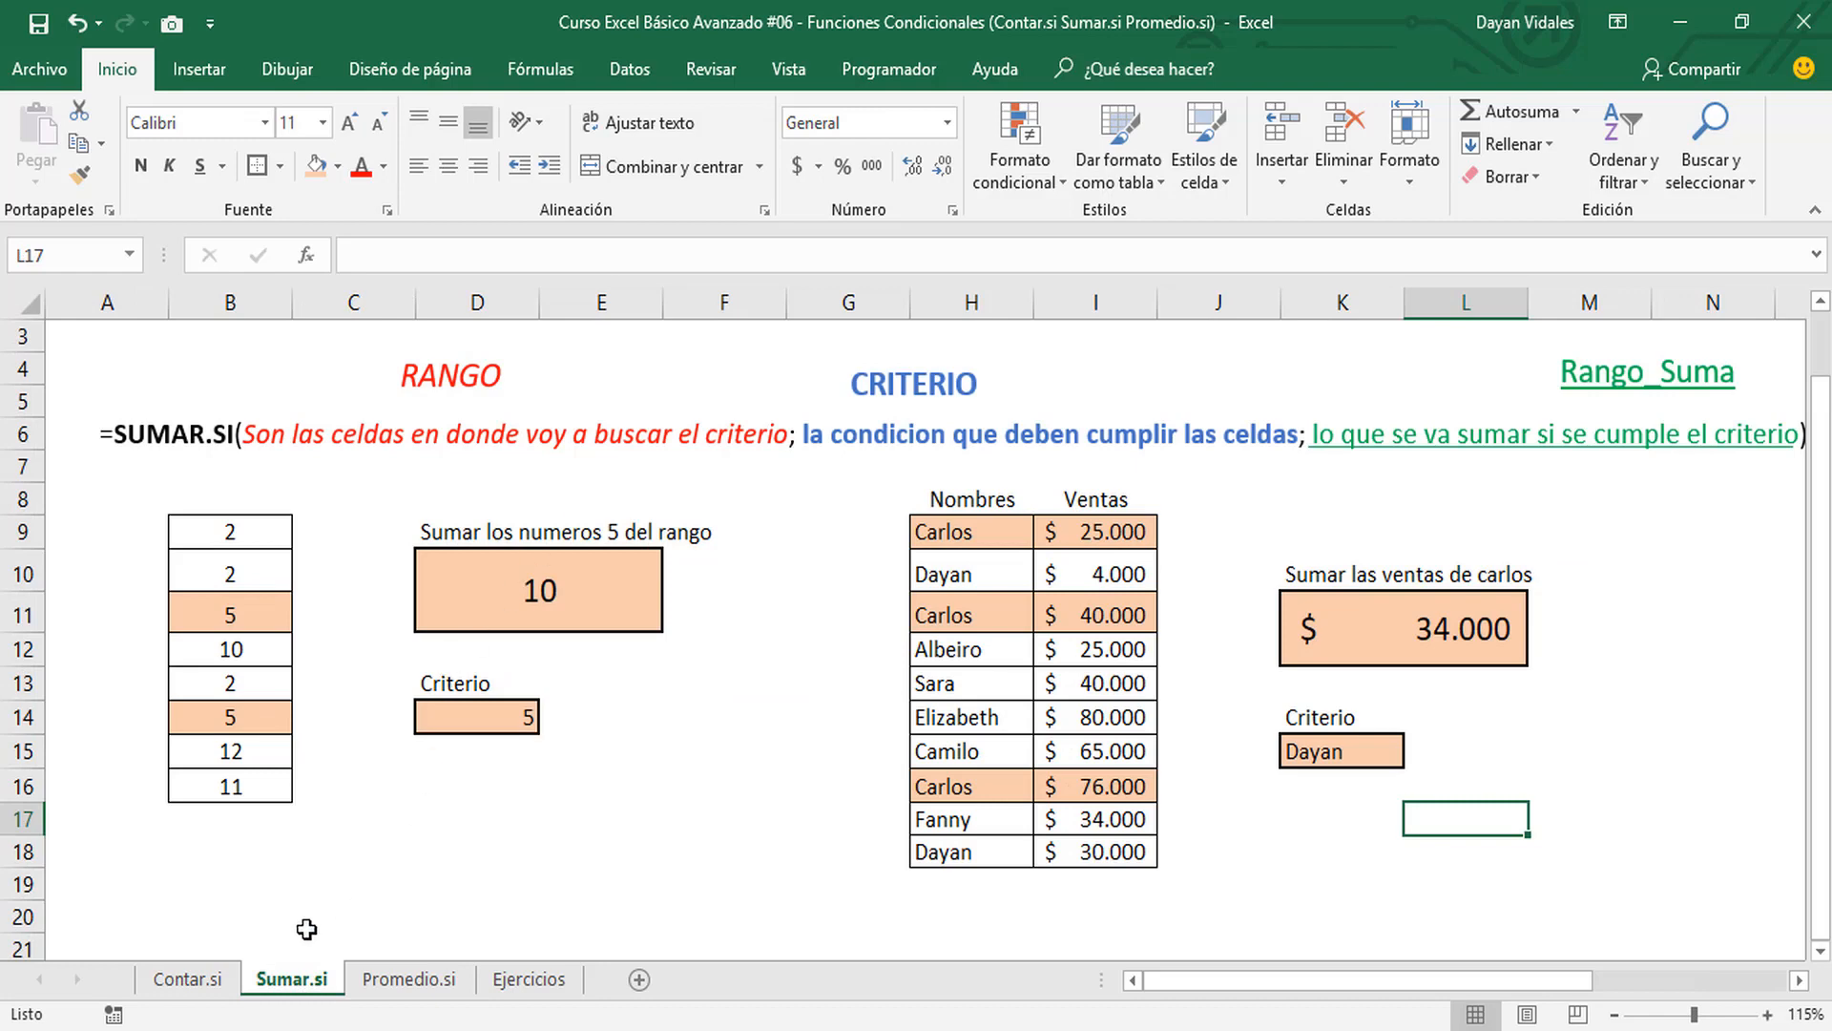
left_click(218, 983)
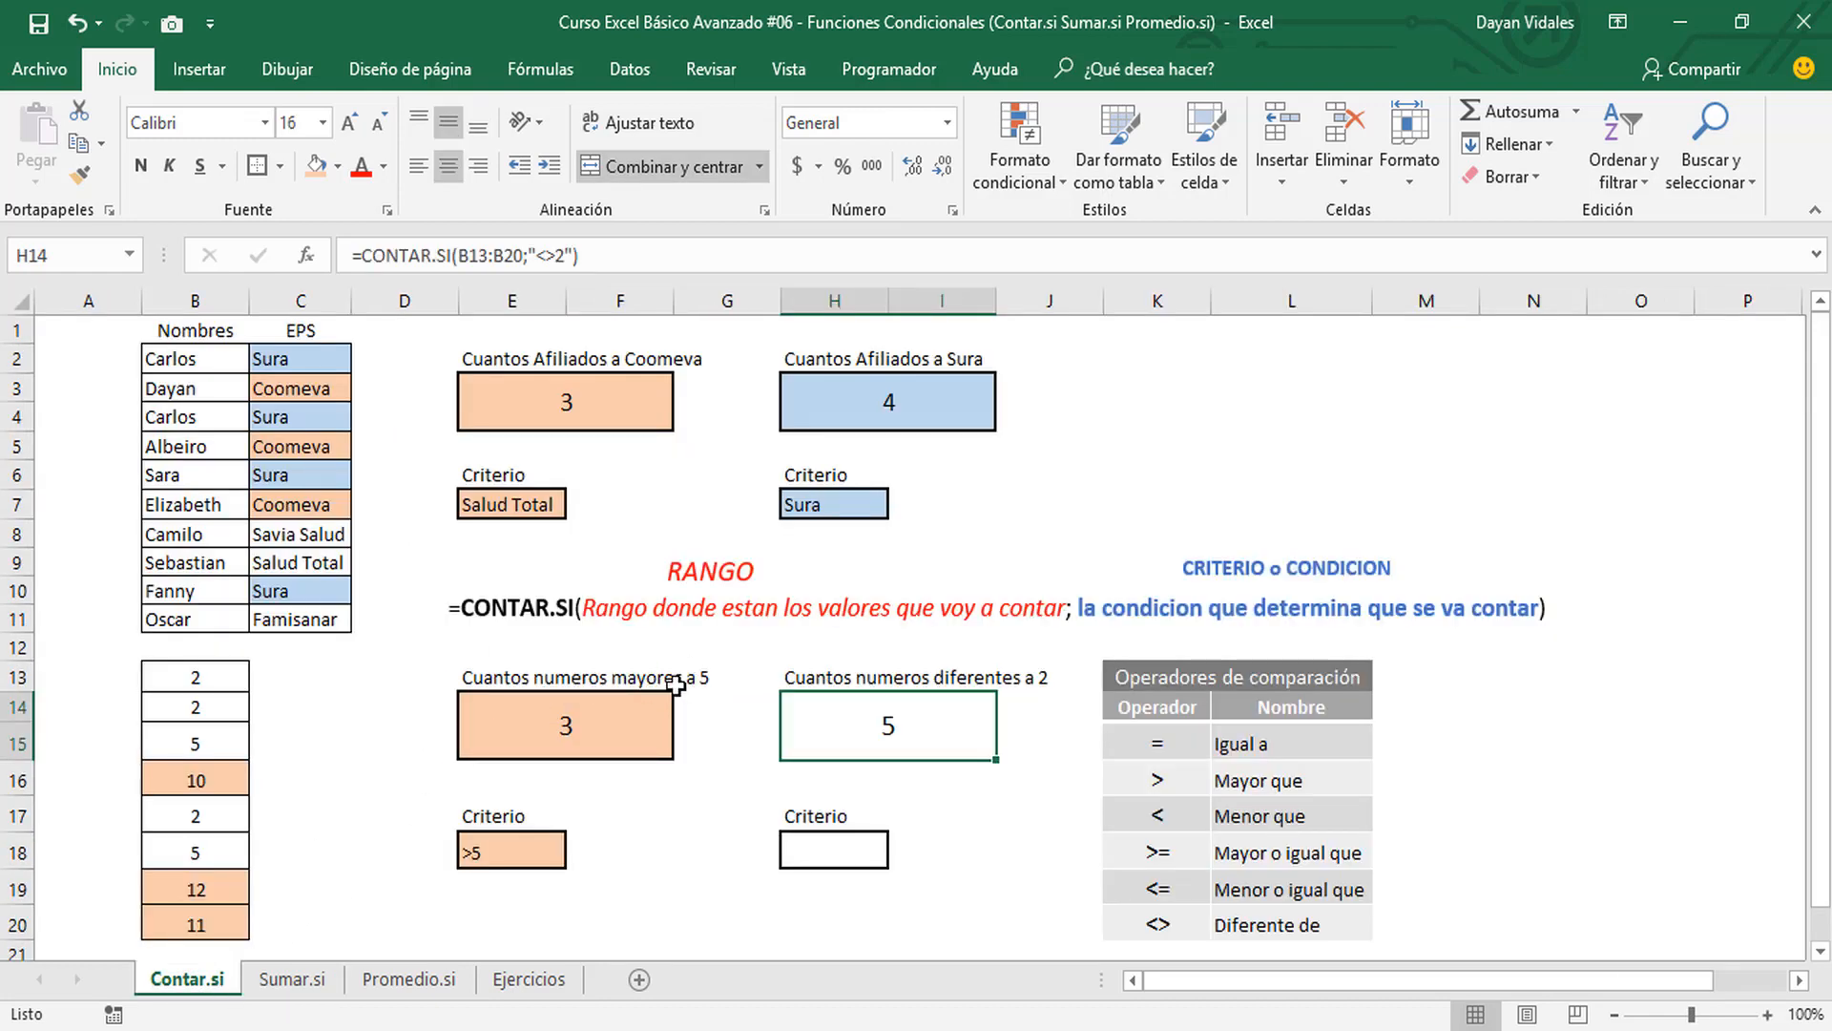
left_click(410, 981)
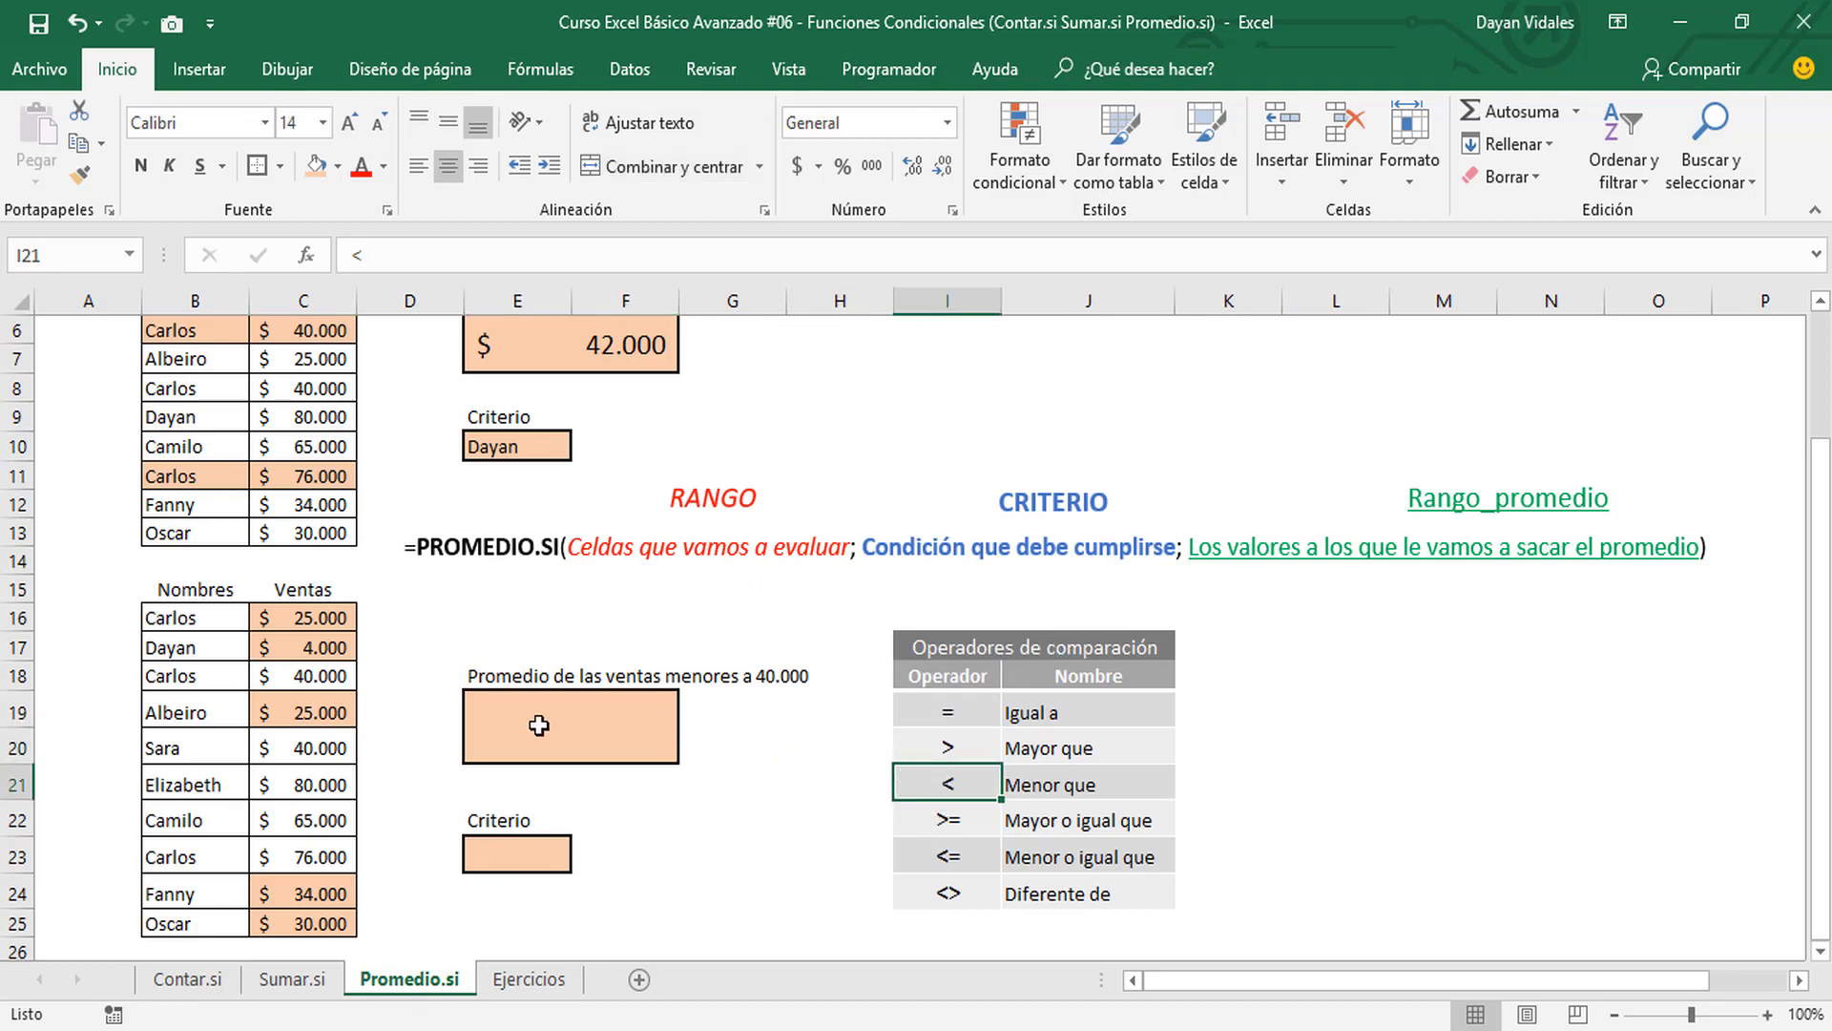
Start a PROMEDIO.SI formula in E19 with the sales C16:C25 as the range to evaluate
type("=promedio")
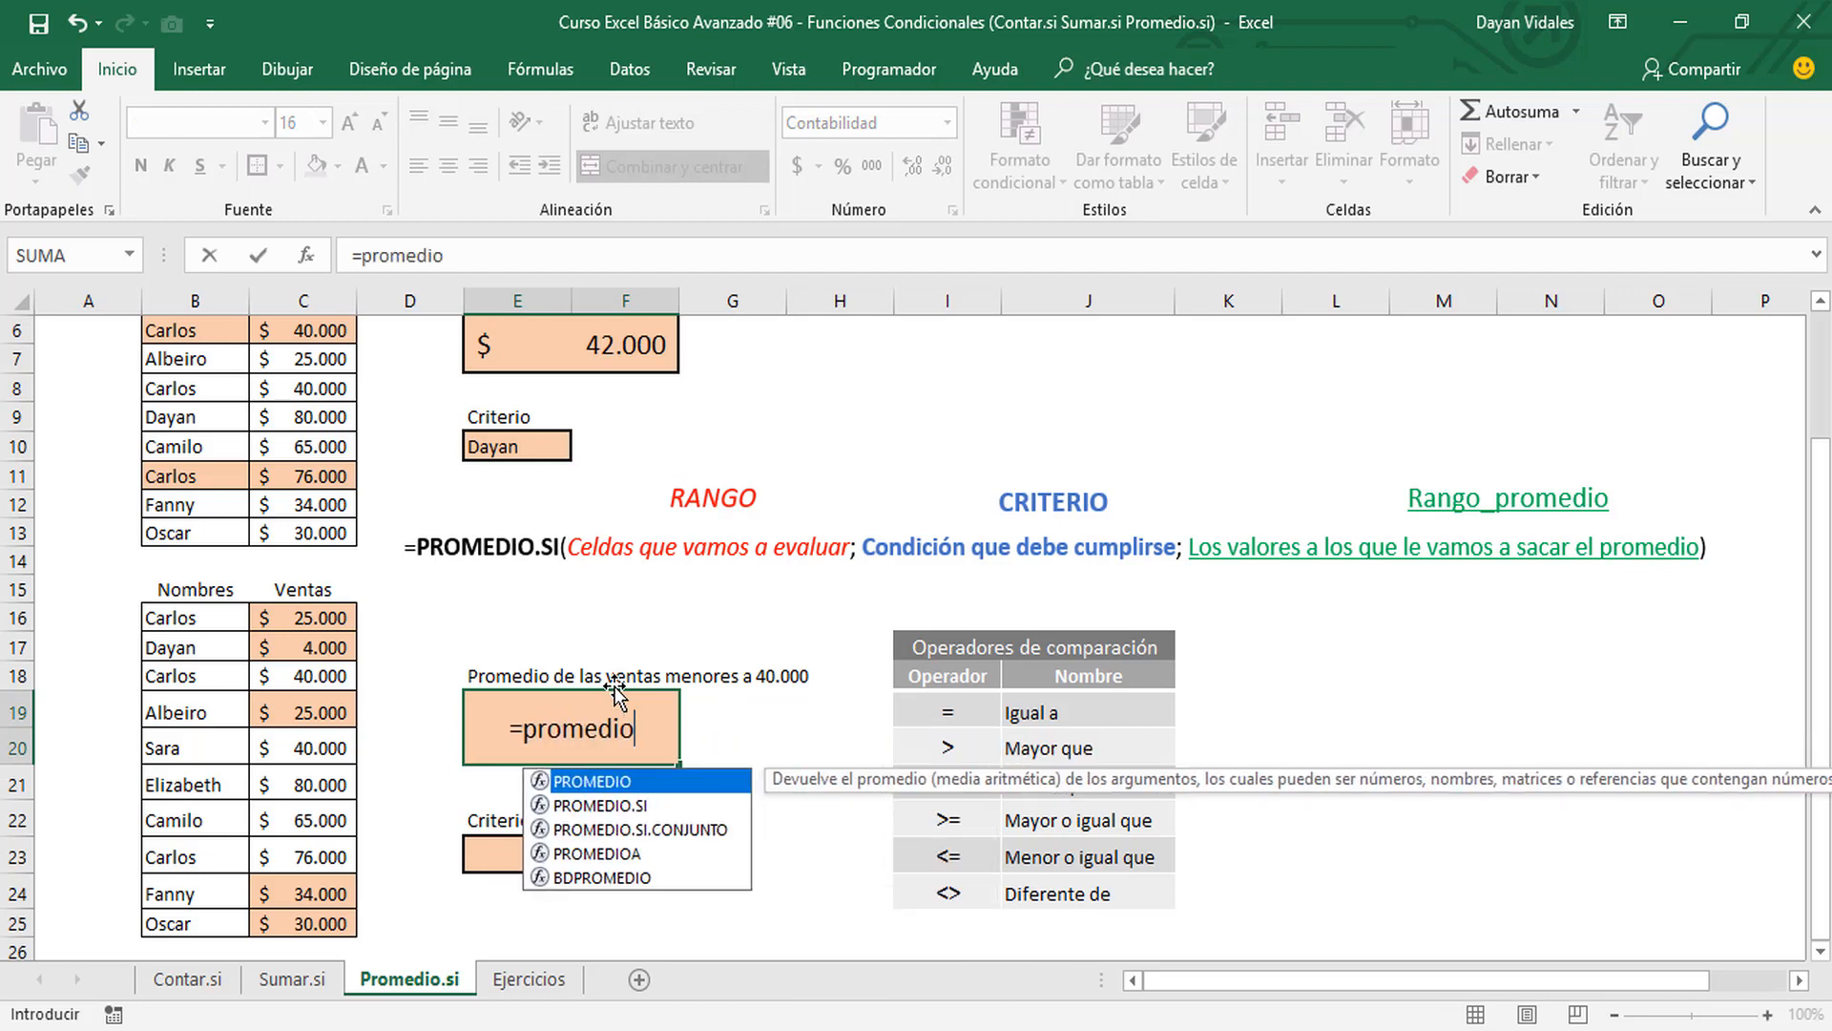
key("Down")
key("Tab")
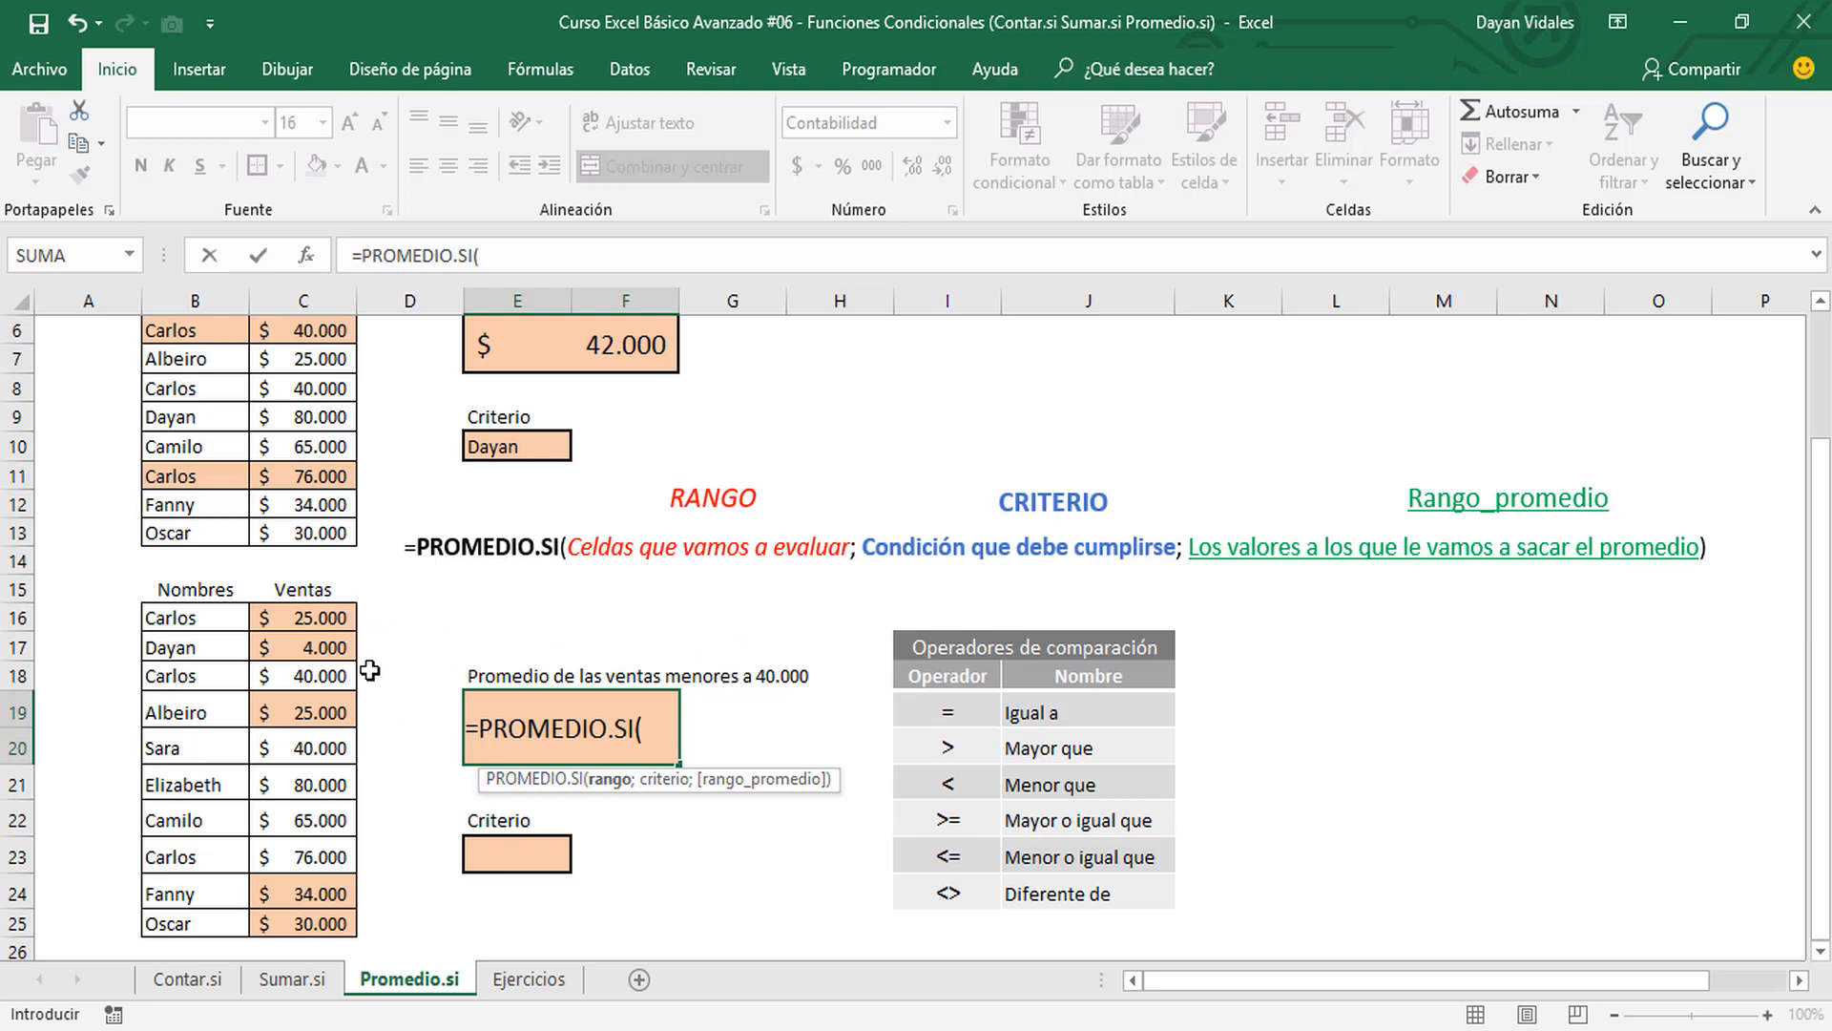
left_click_drag(325, 623, 312, 935)
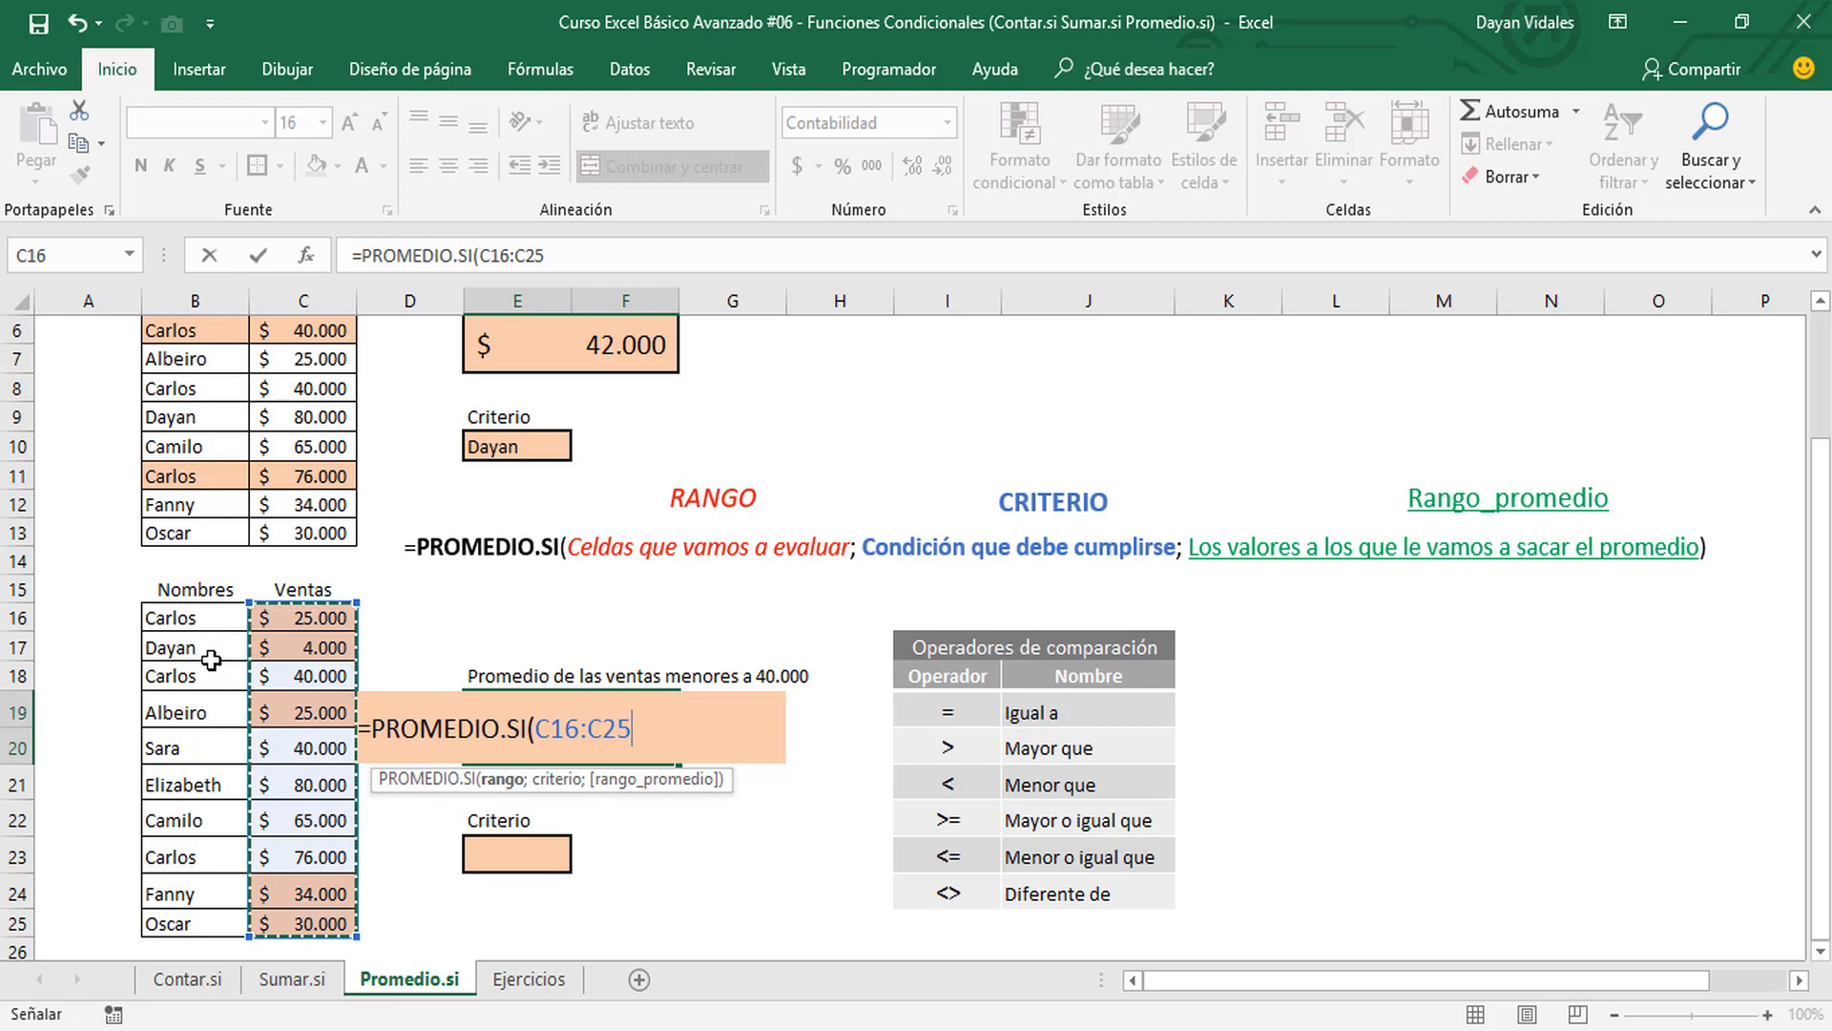
left_click_drag(202, 625, 189, 913)
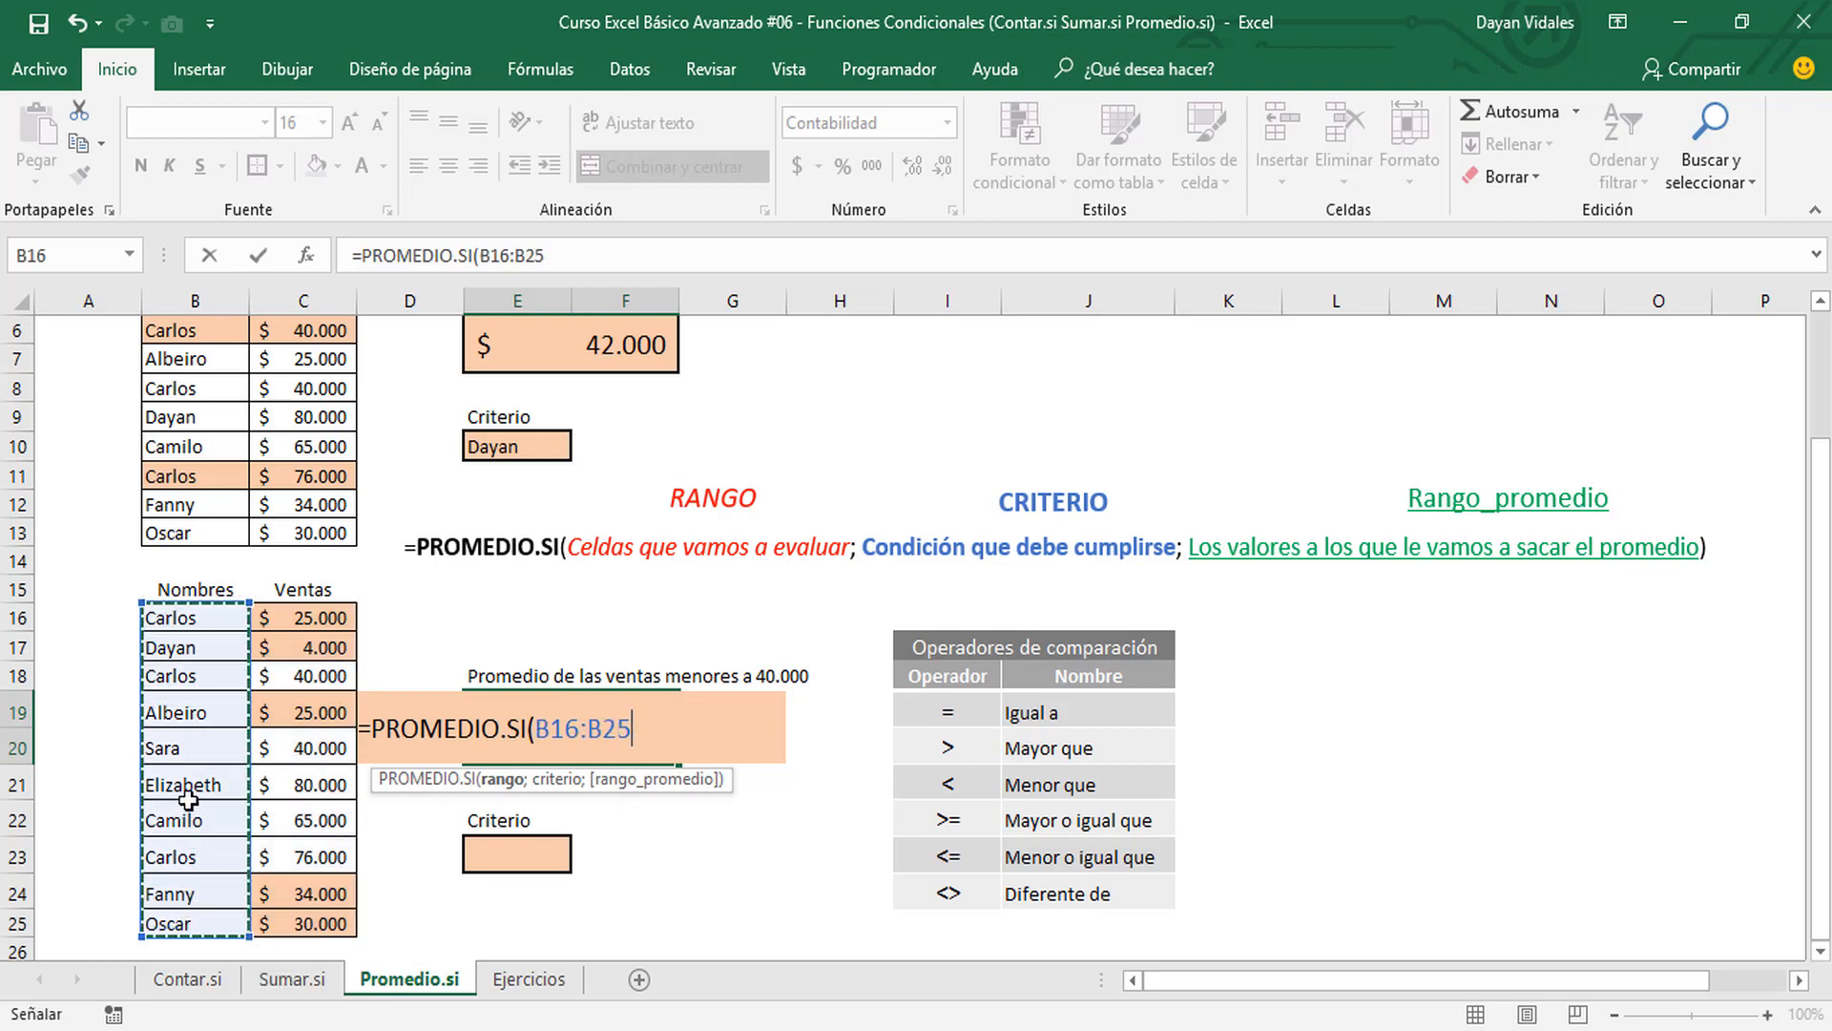
left_click_drag(179, 627, 174, 913)
left_click_drag(319, 617, 310, 922)
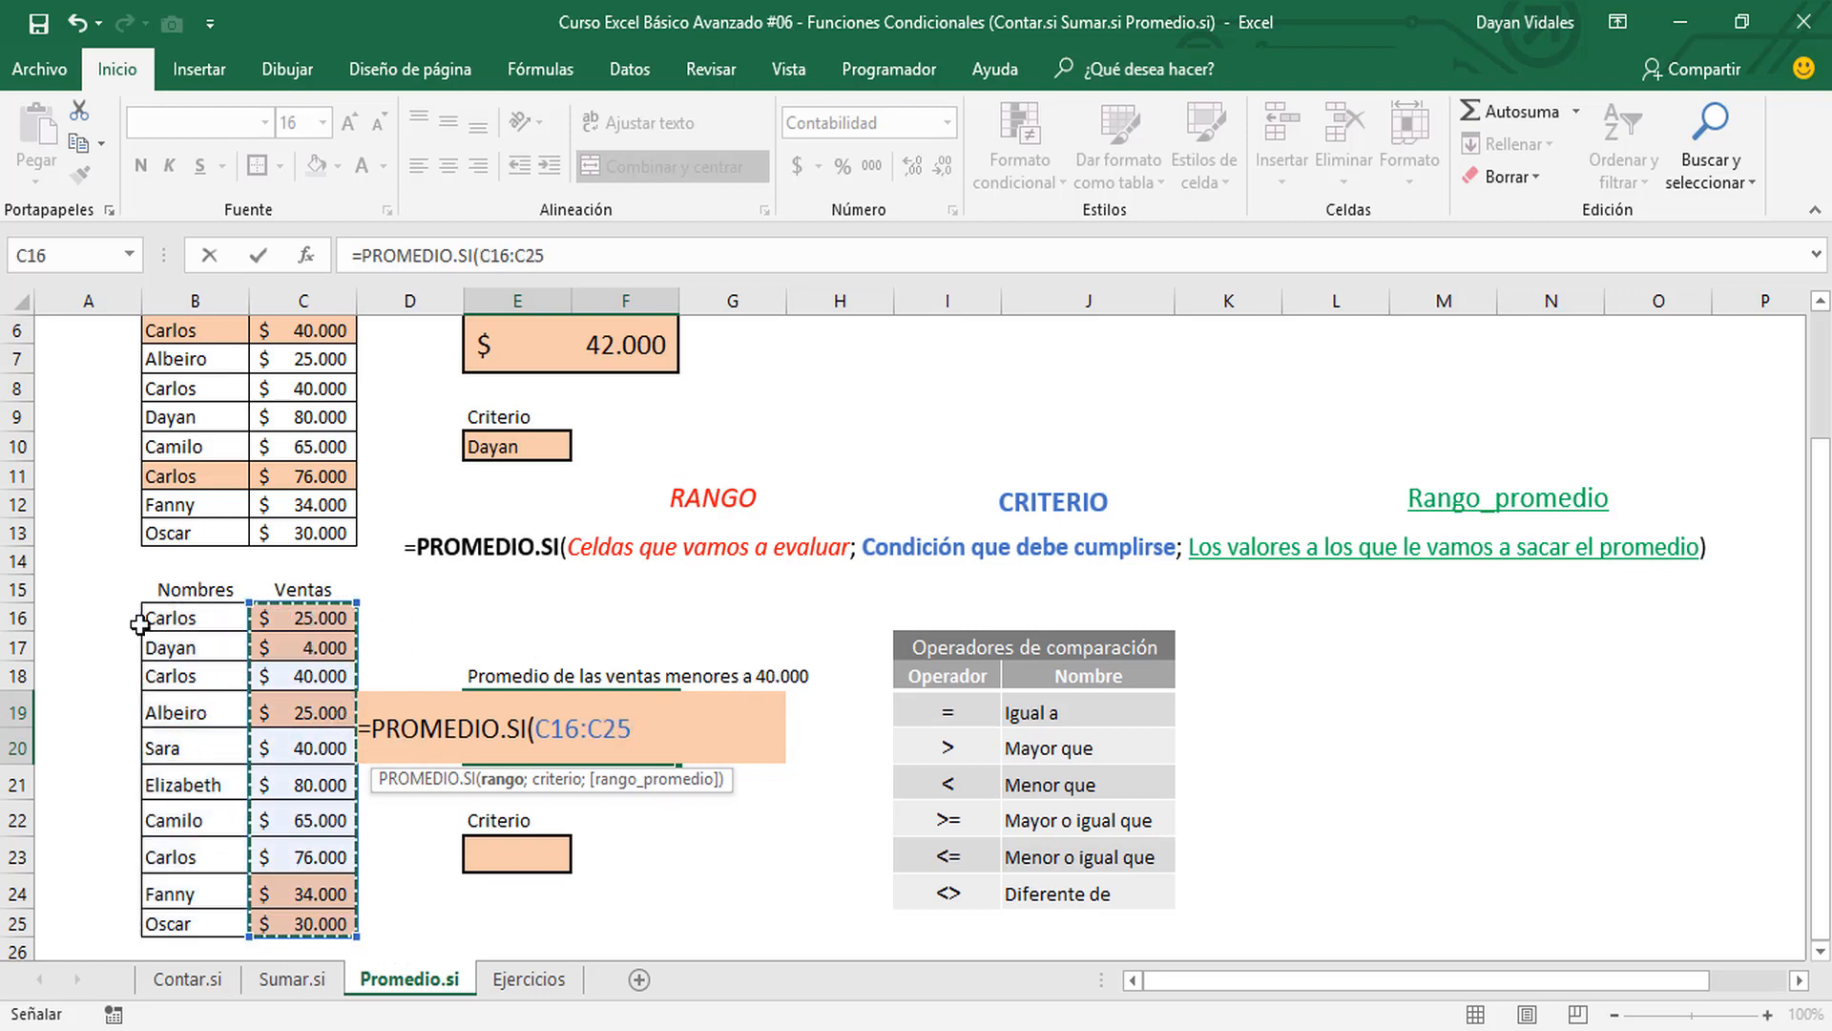
Add <40000 without quotes as the criterion in the E19 formula, close the parenthesis and try to enter it
type(";")
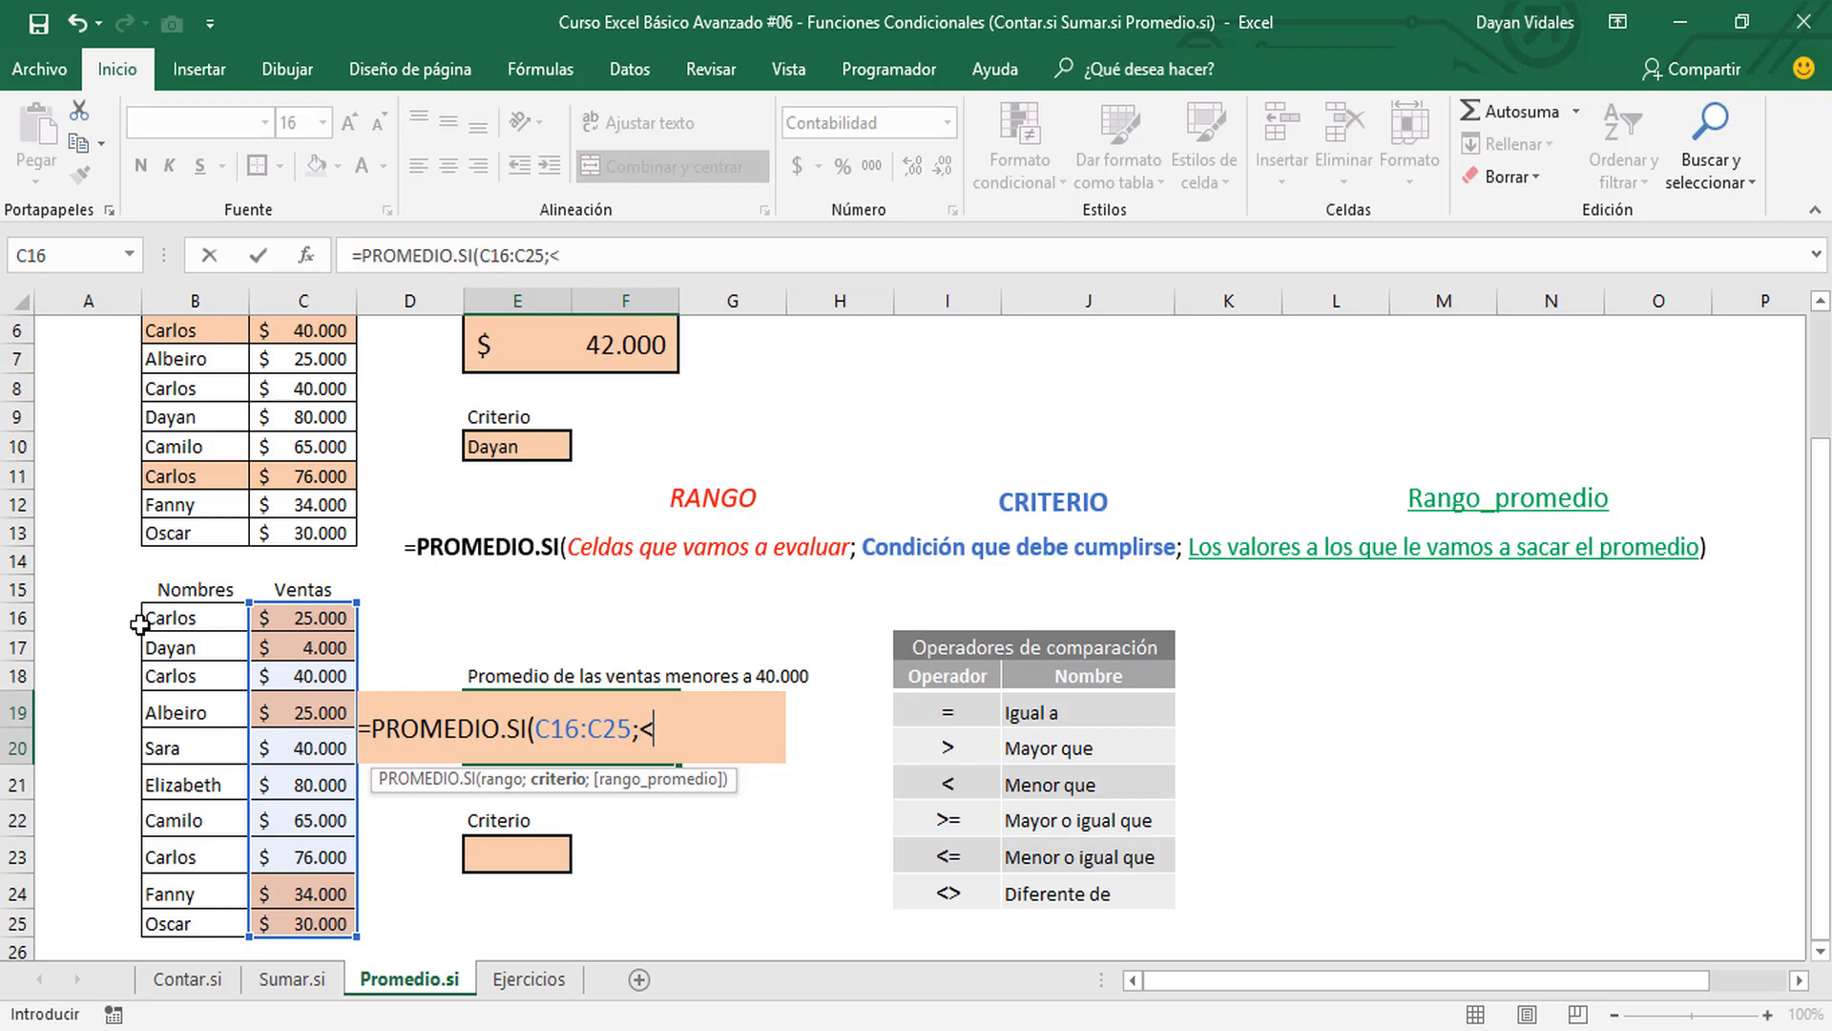
type("<40000")
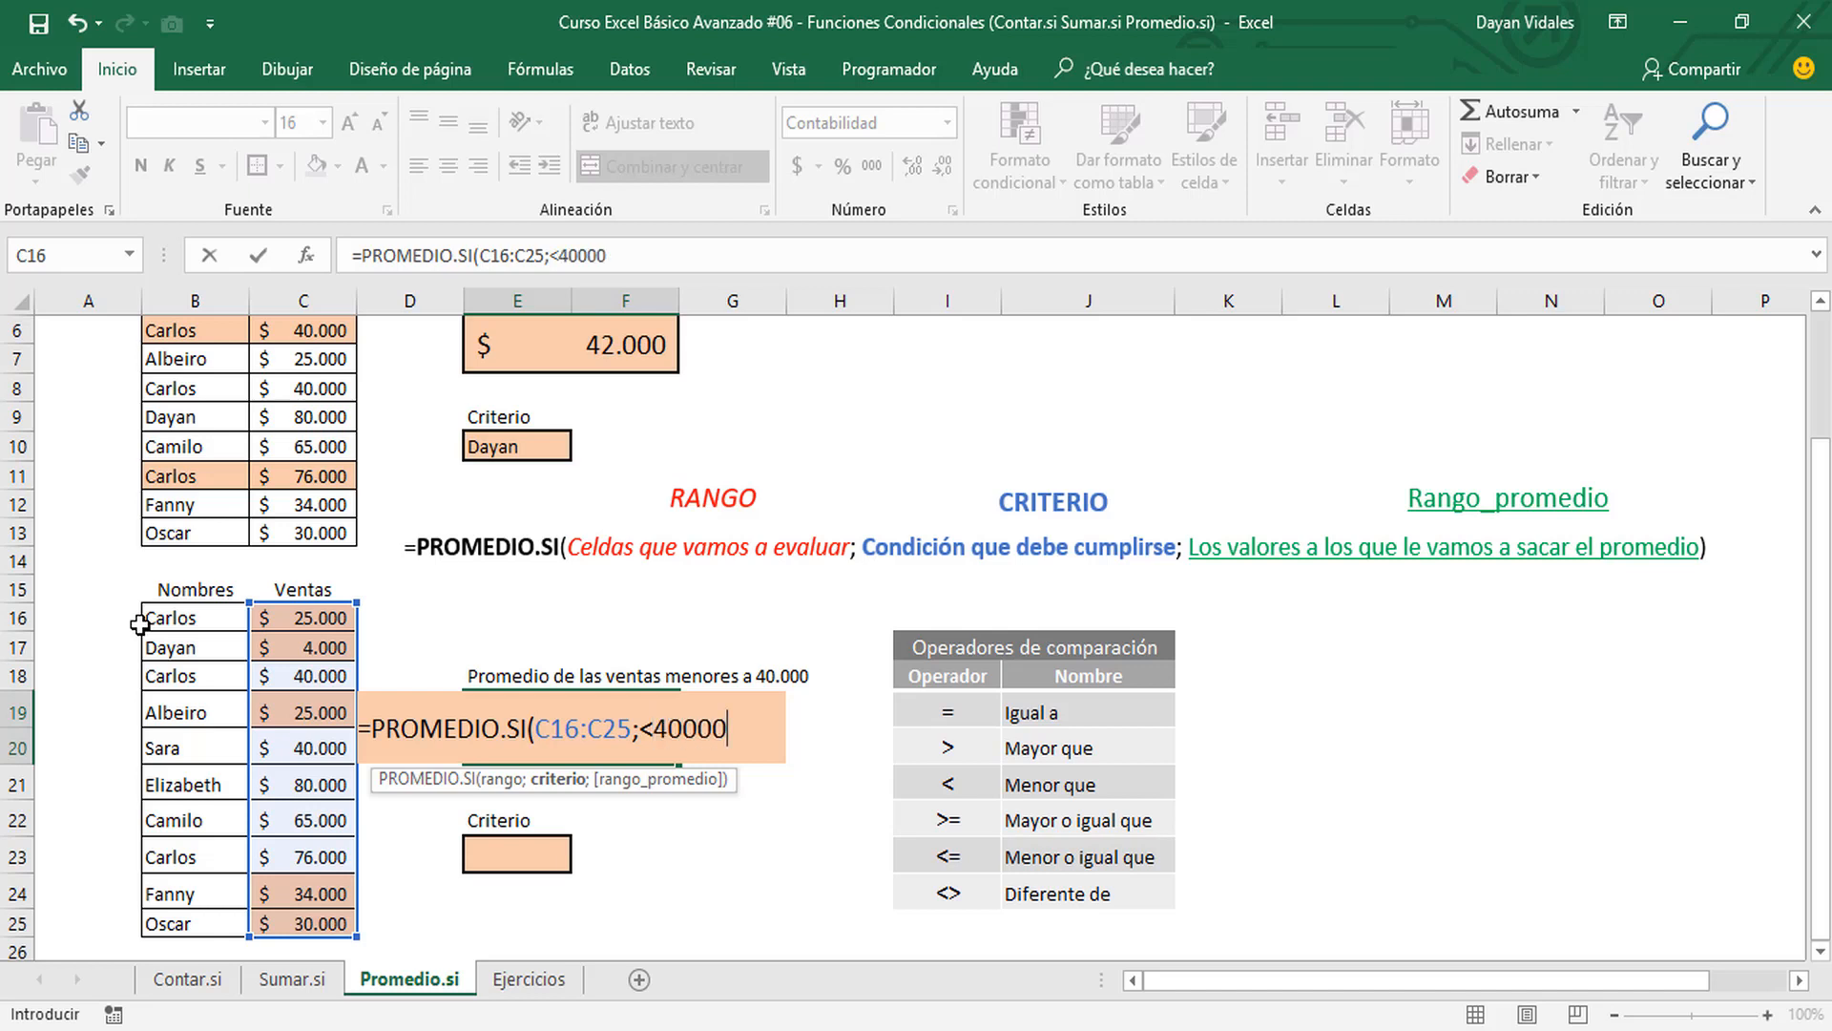
type(")")
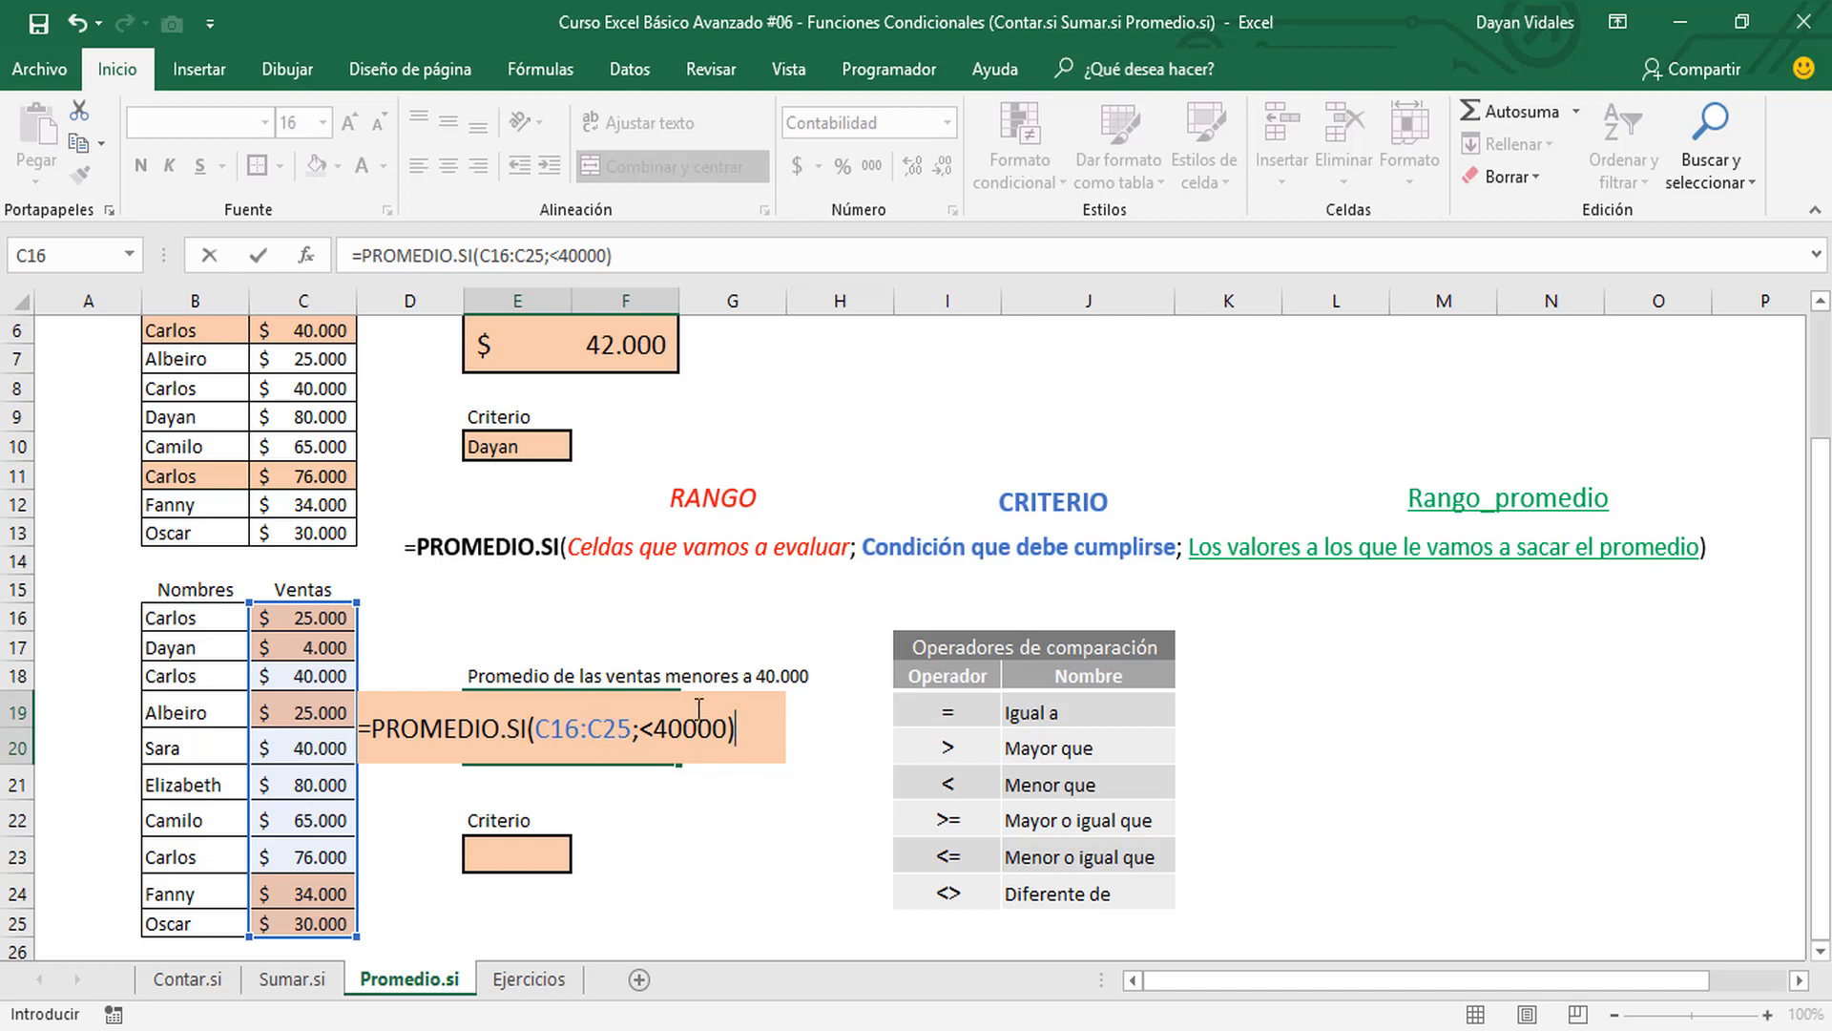
left_click(729, 728)
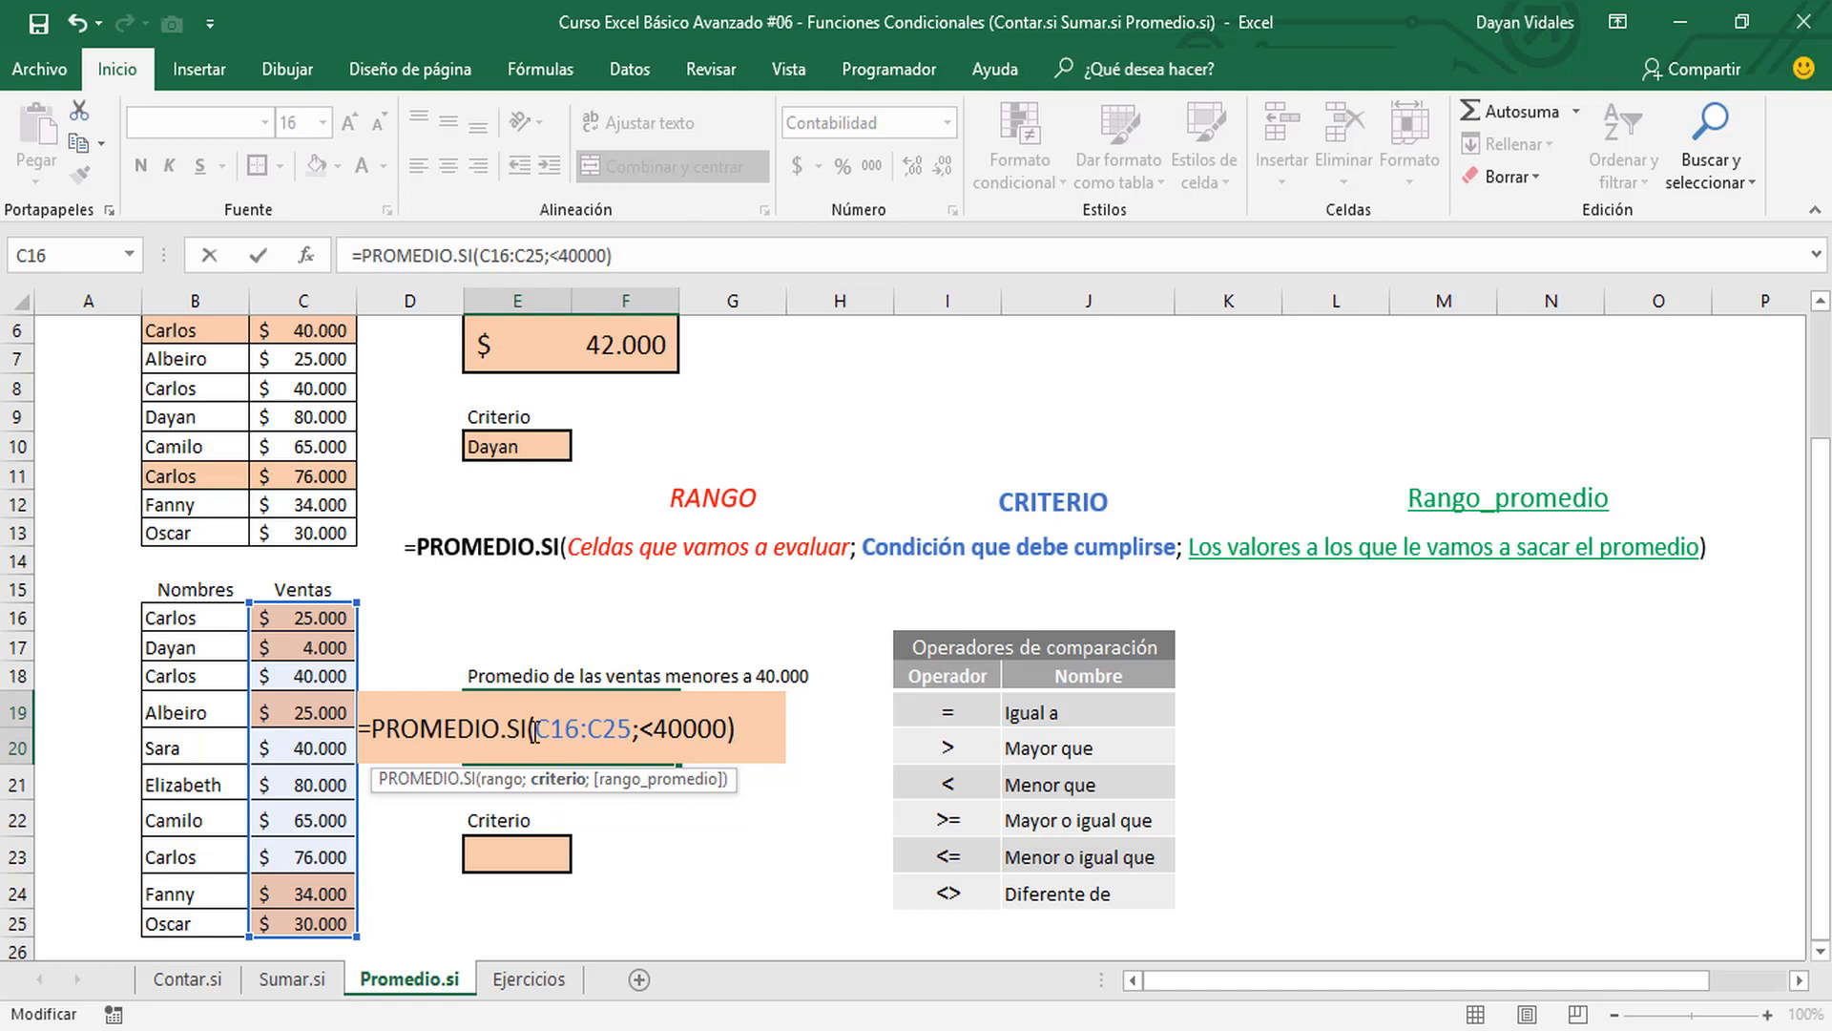
left_click_drag(533, 728, 618, 728)
left_click(727, 728)
left_click_drag(535, 728, 623, 730)
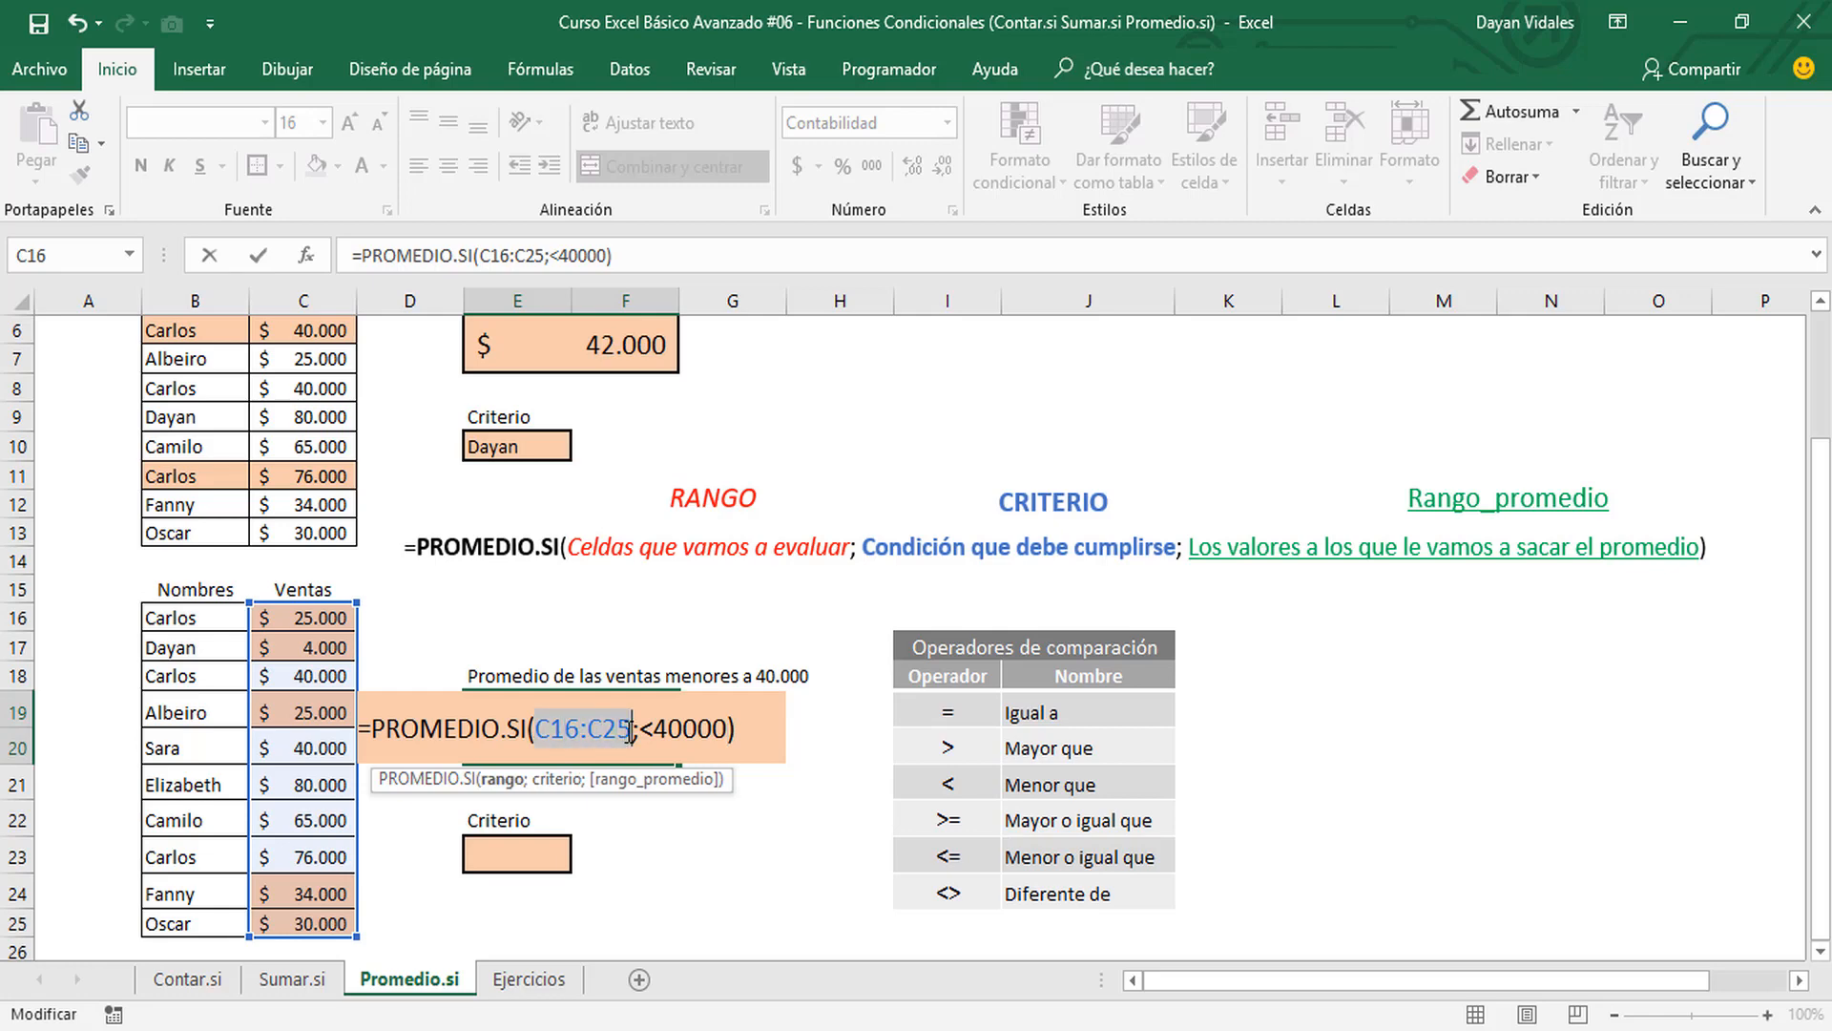
left_click(737, 728)
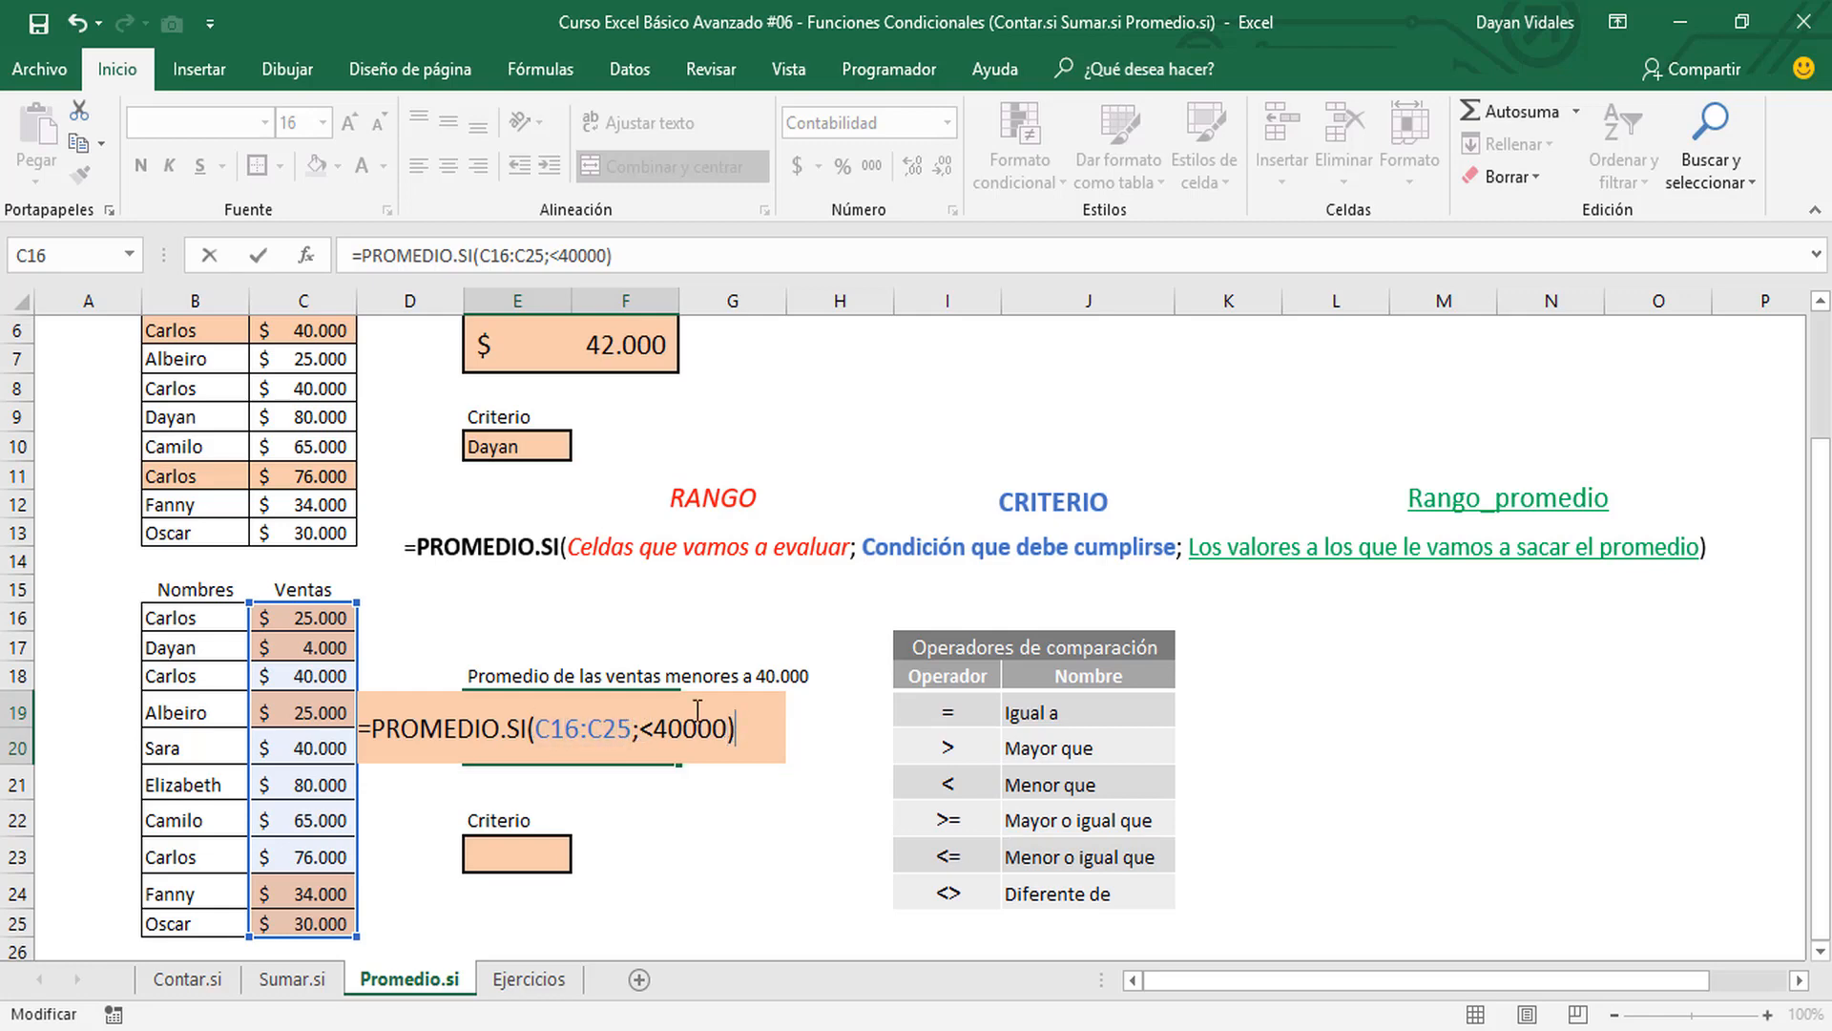
key("Return")
Enclose the criterion in quotation marks and enter the E19 formula as =PROMEDIO.SI(C16:C25;"<40000")
left_click(856, 679)
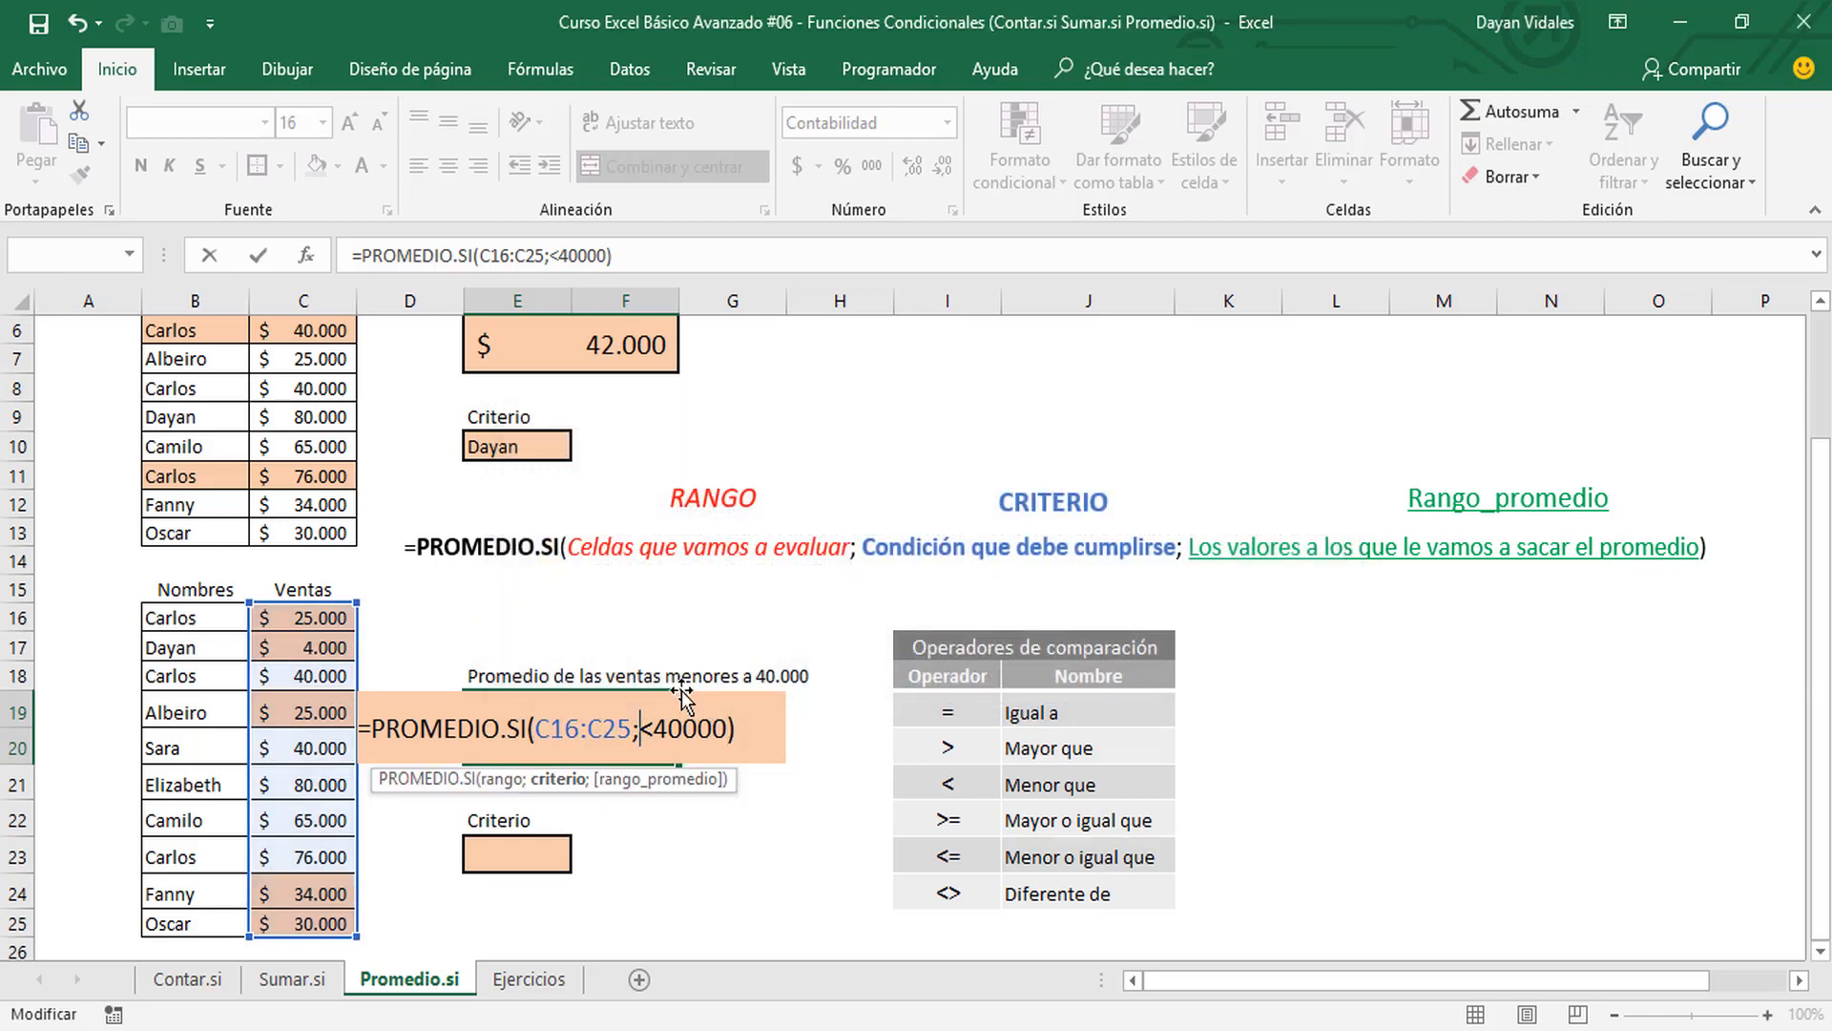
left_click(646, 730)
type("\"")
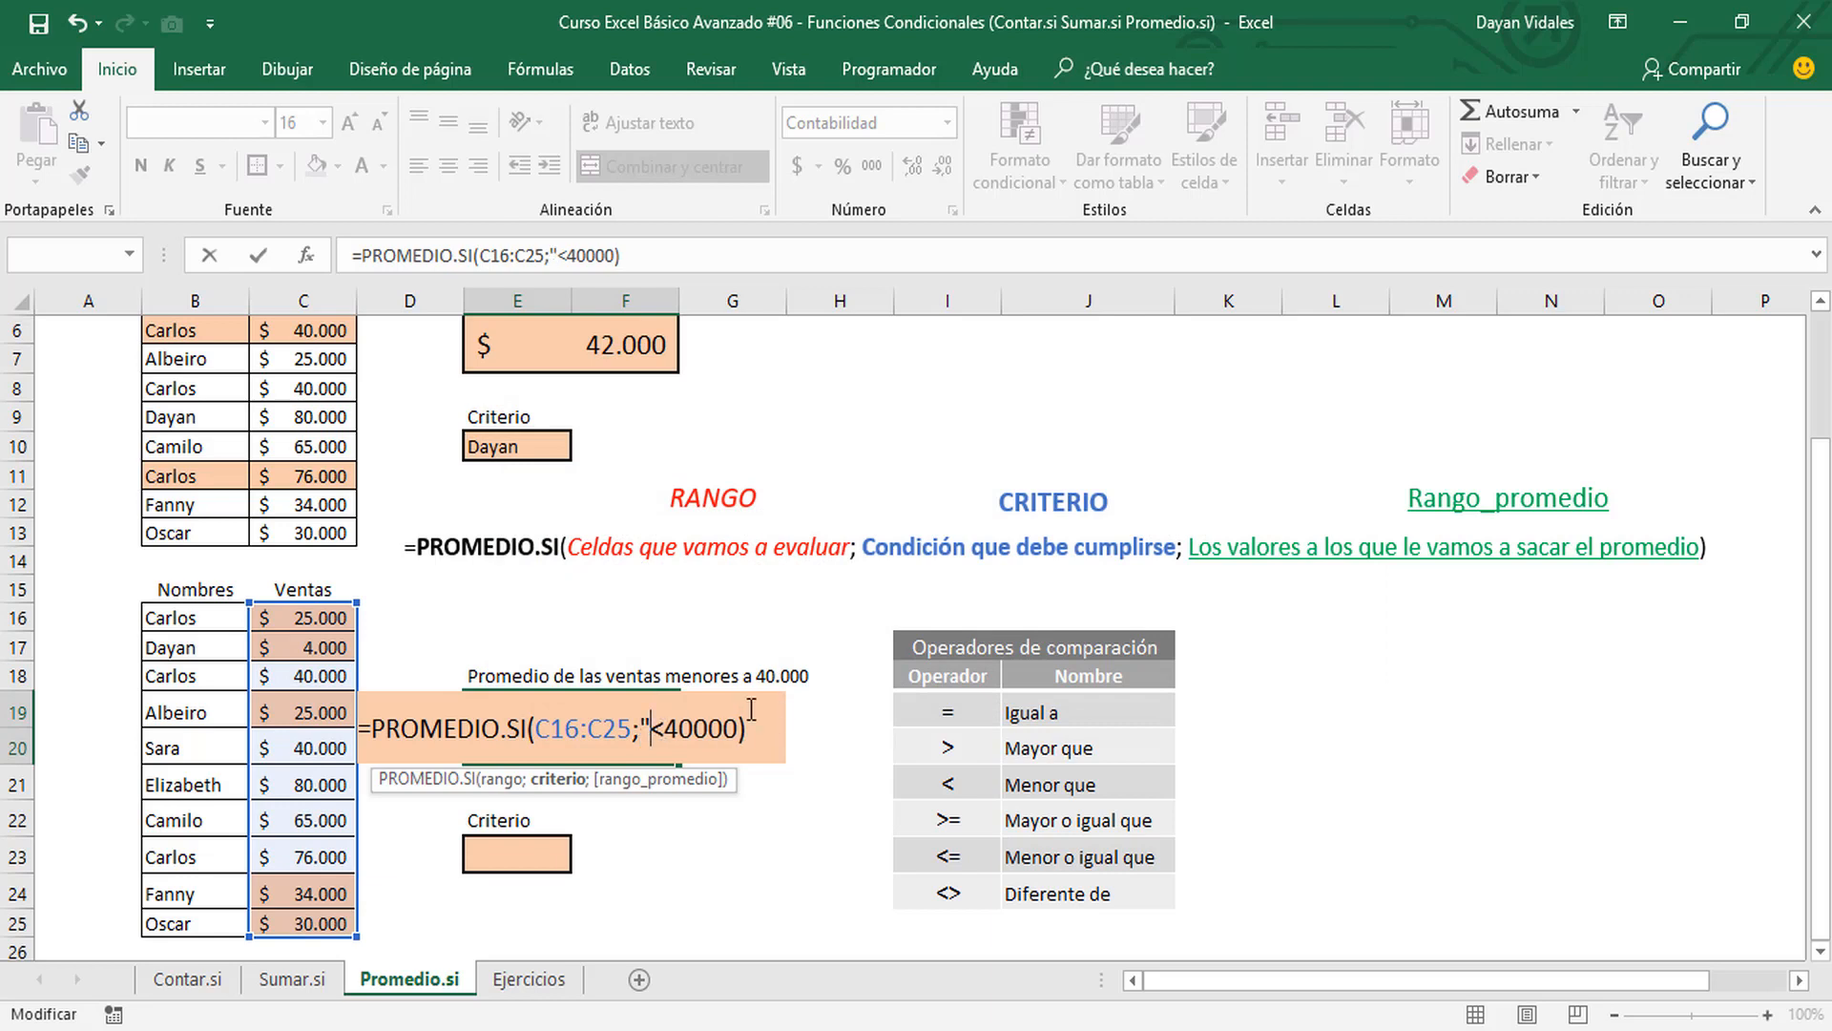
left_click(737, 728)
type("\"")
type("\"")
key("Return")
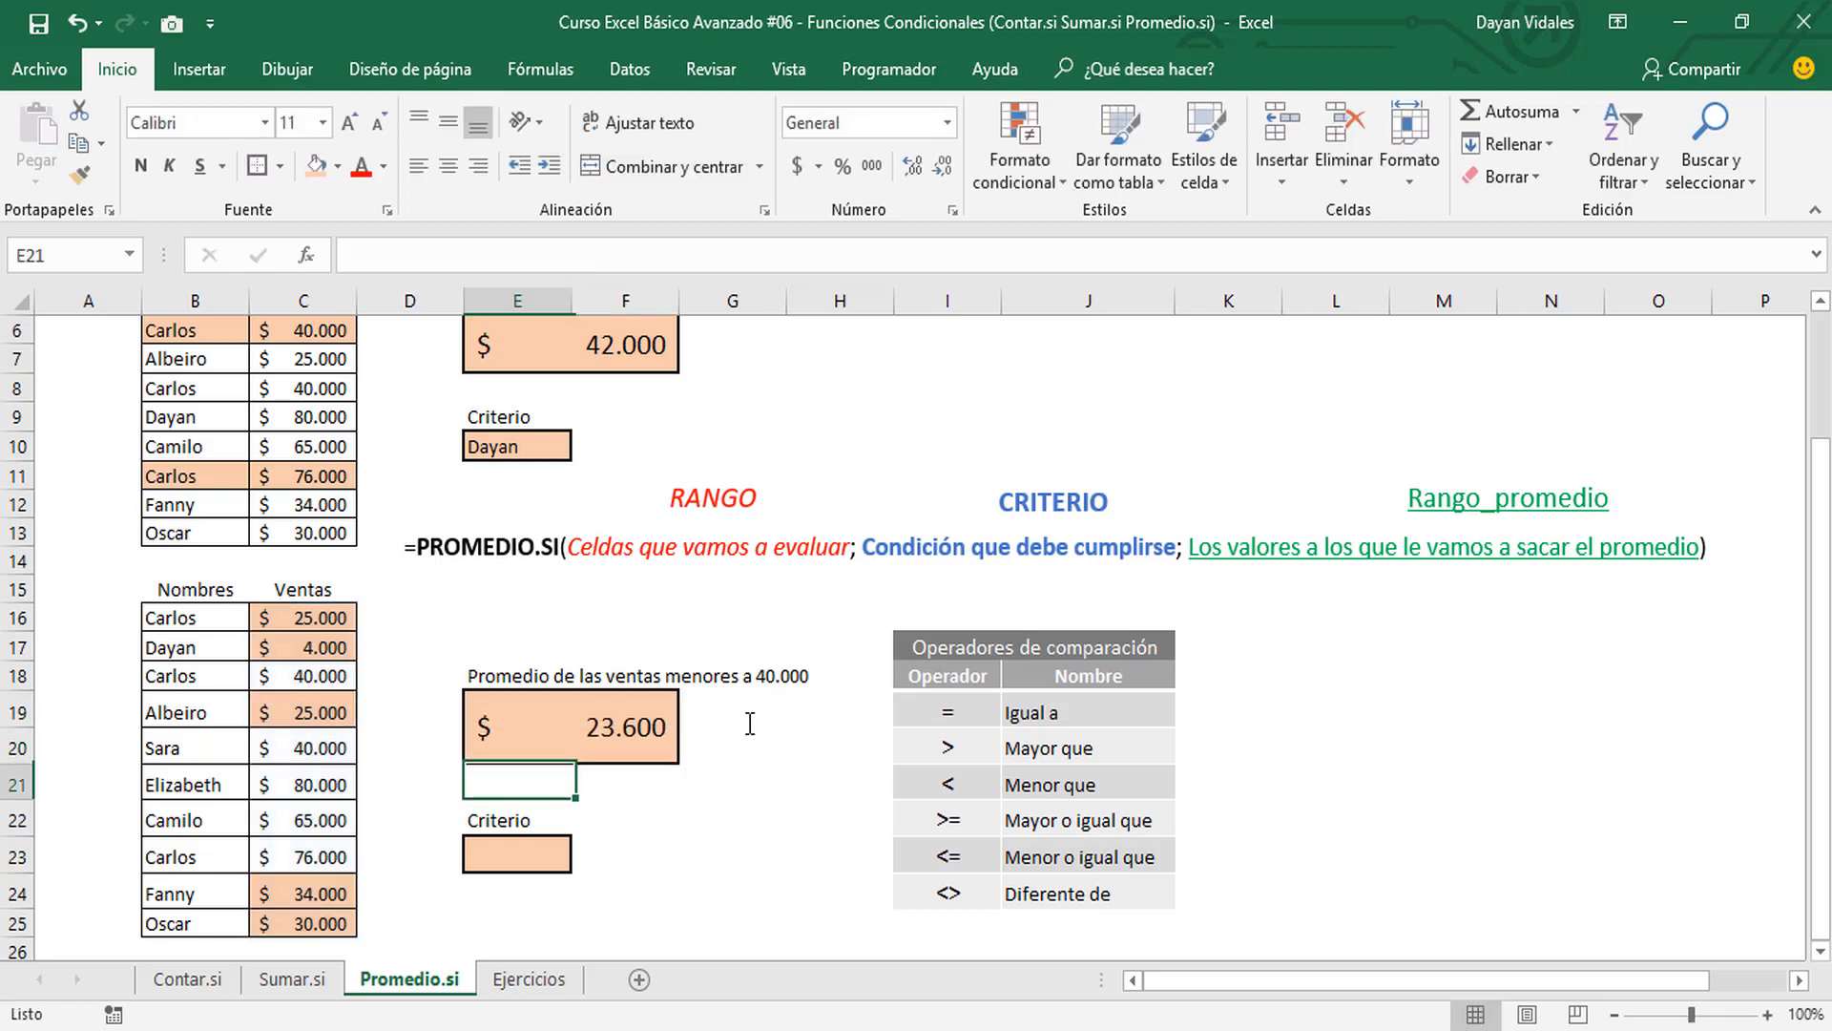
Select the highlighted sales C16, C17, C19, C24 and C25 together and compare their average with the result in E19
left_click(665, 731)
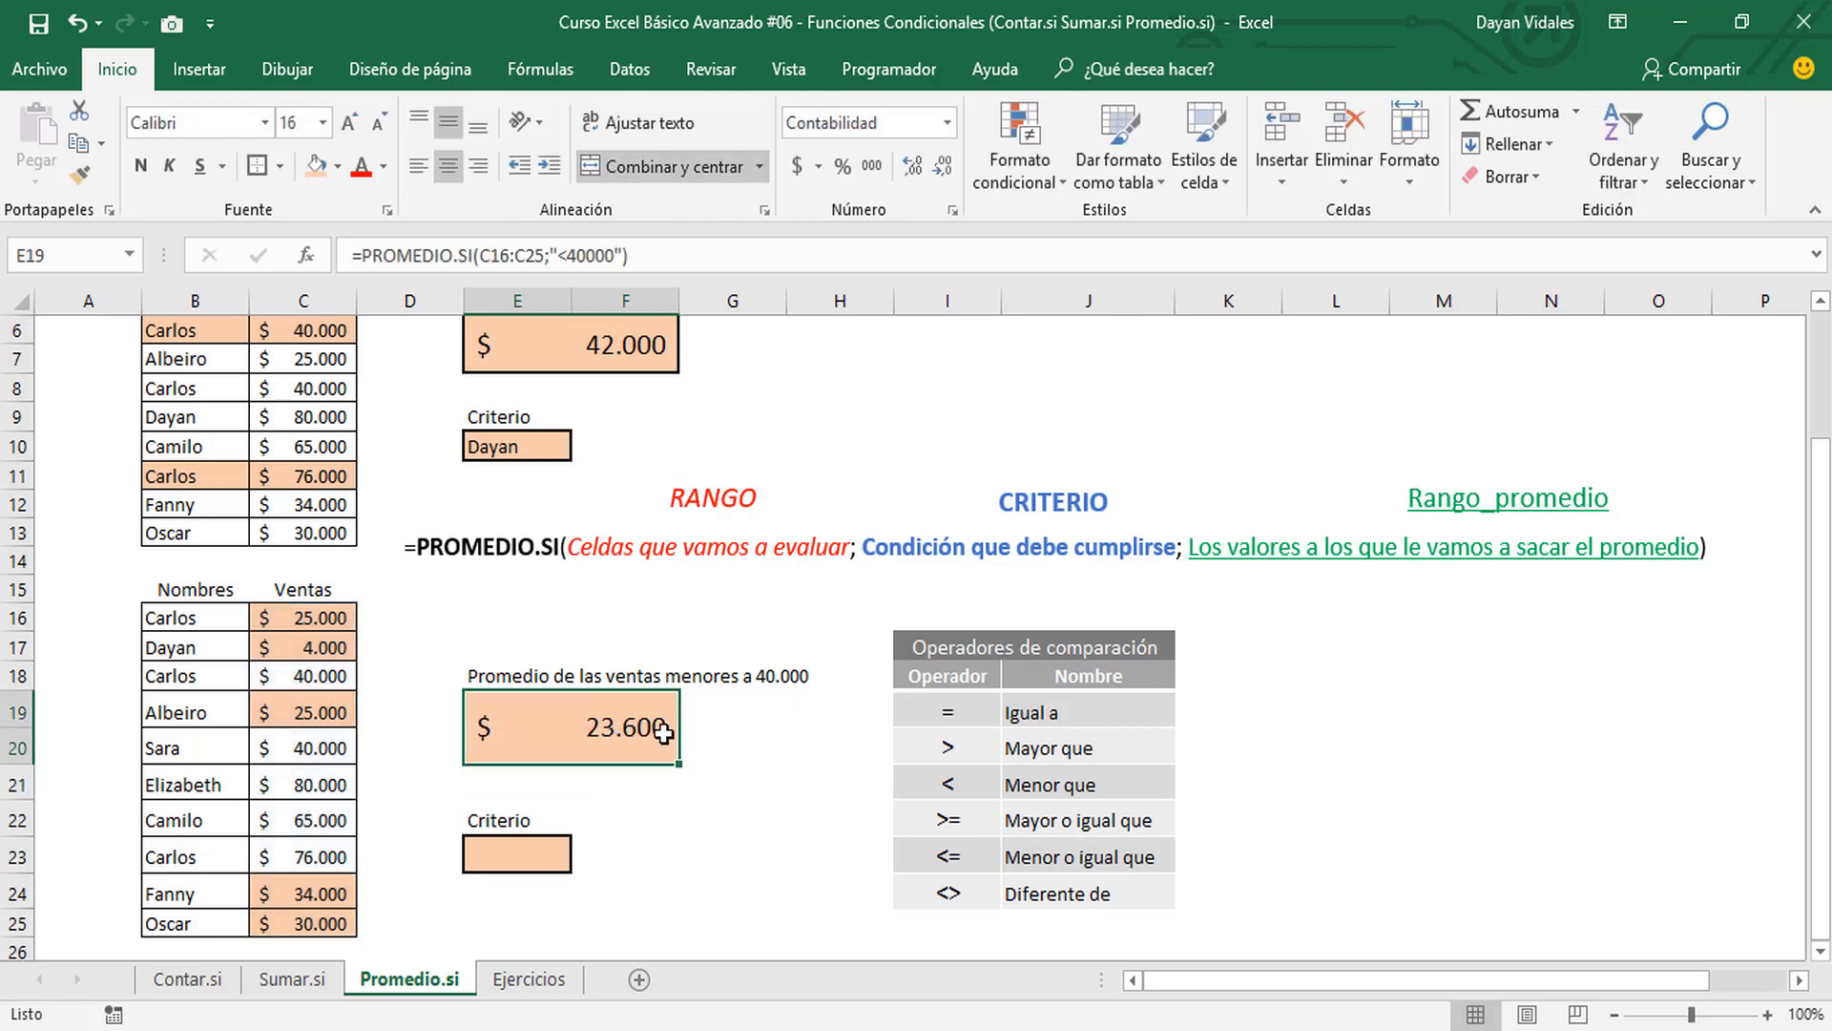
left_click(730, 817)
left_click(322, 618)
left_click(326, 647, "ctrl")
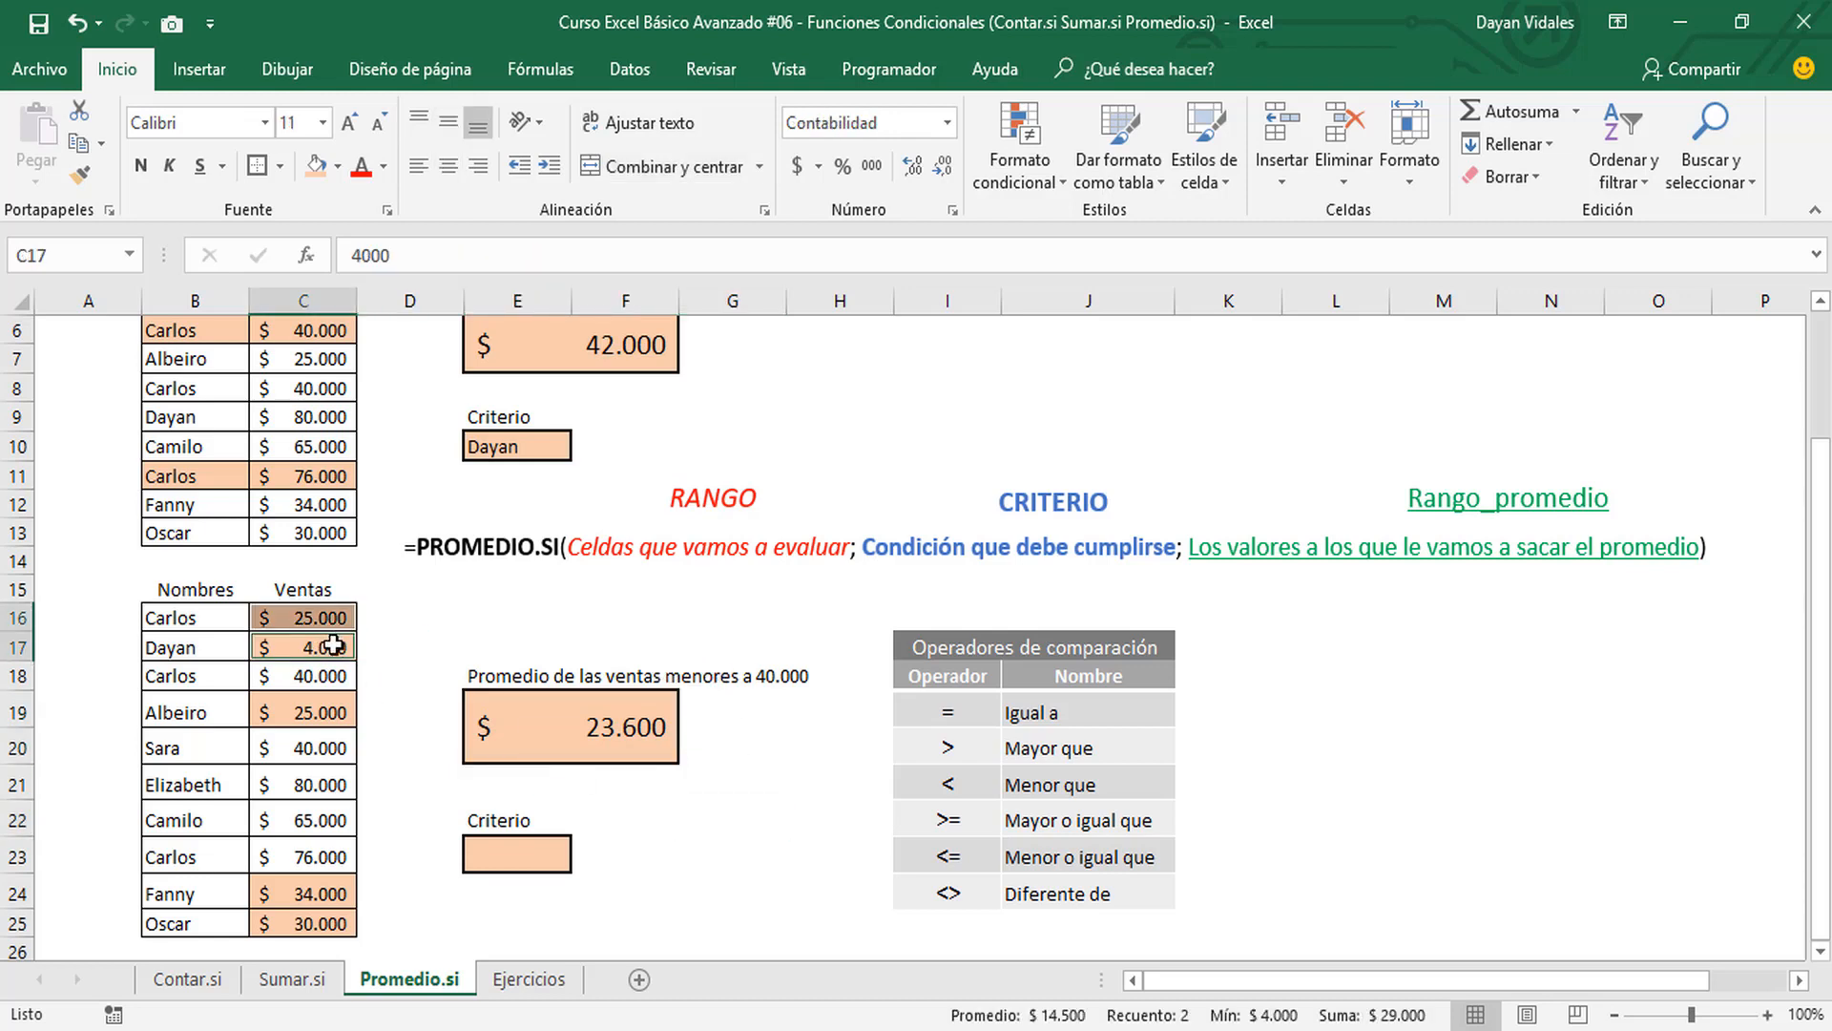
left_click(311, 699, "ctrl")
left_click(291, 887, "ctrl")
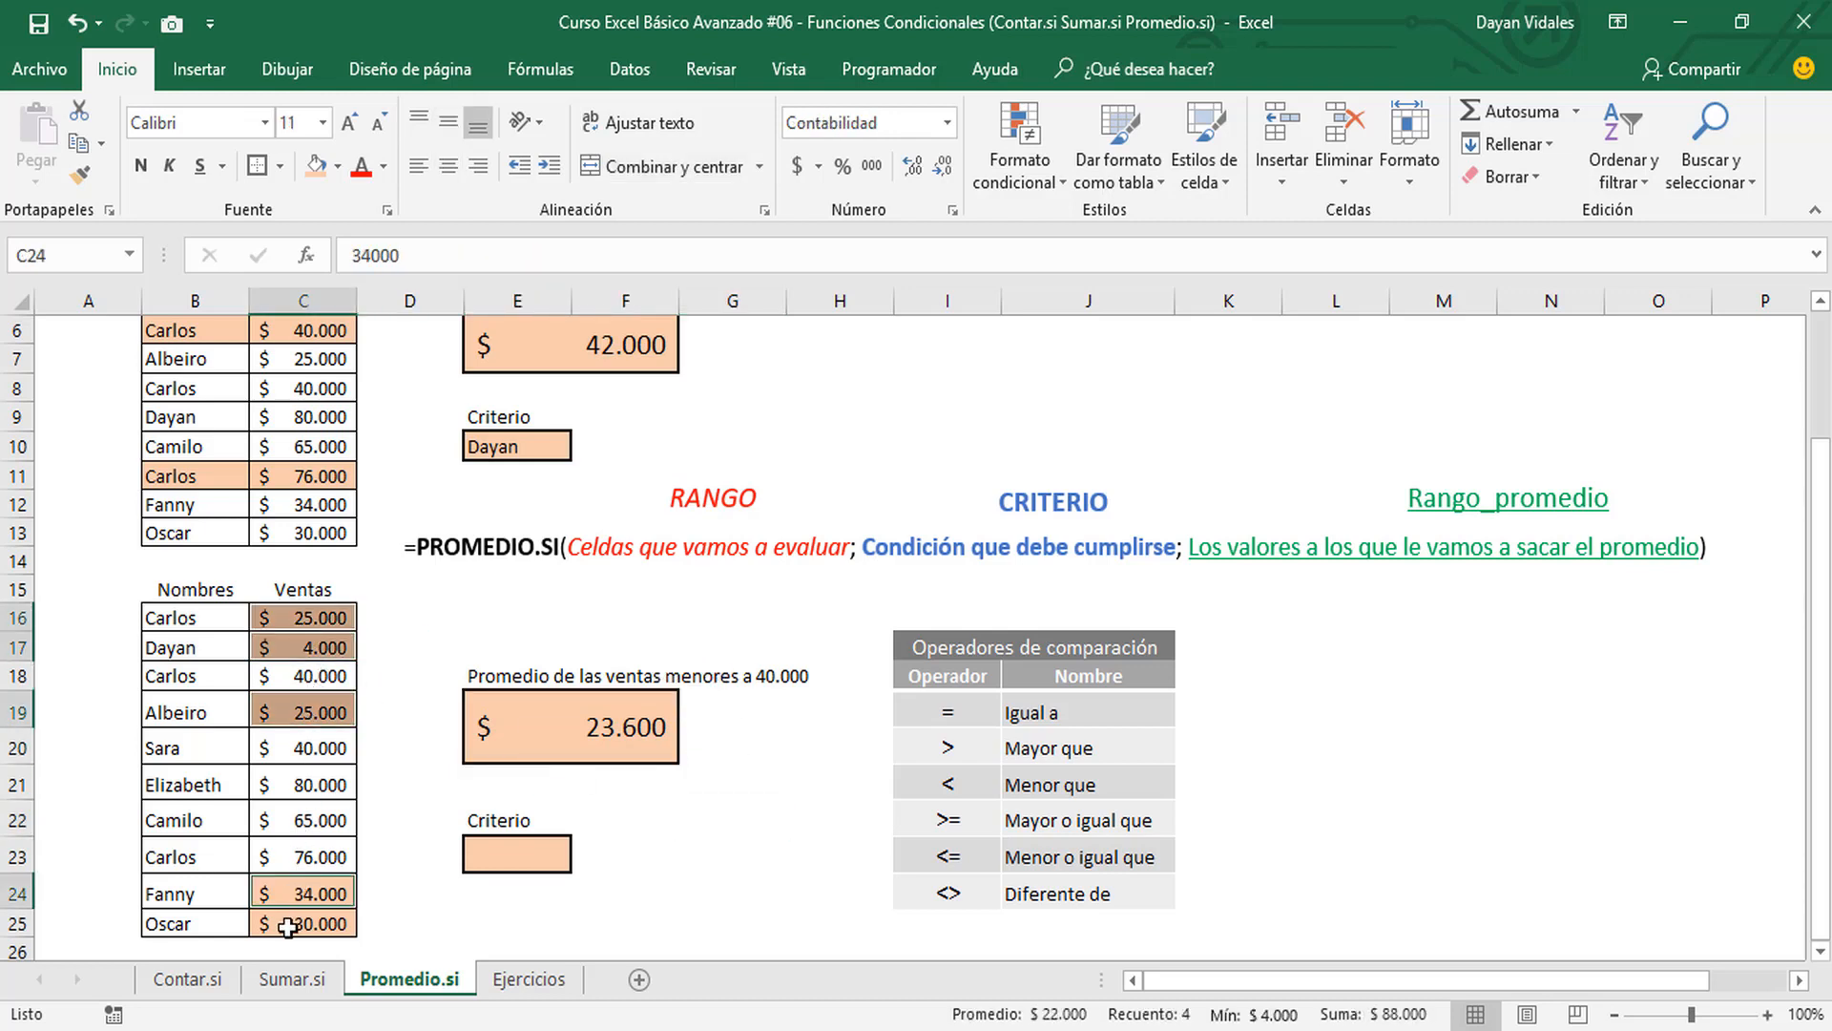
left_click(288, 924, "ctrl")
right_click(1002, 1028)
left_click(1010, 1026)
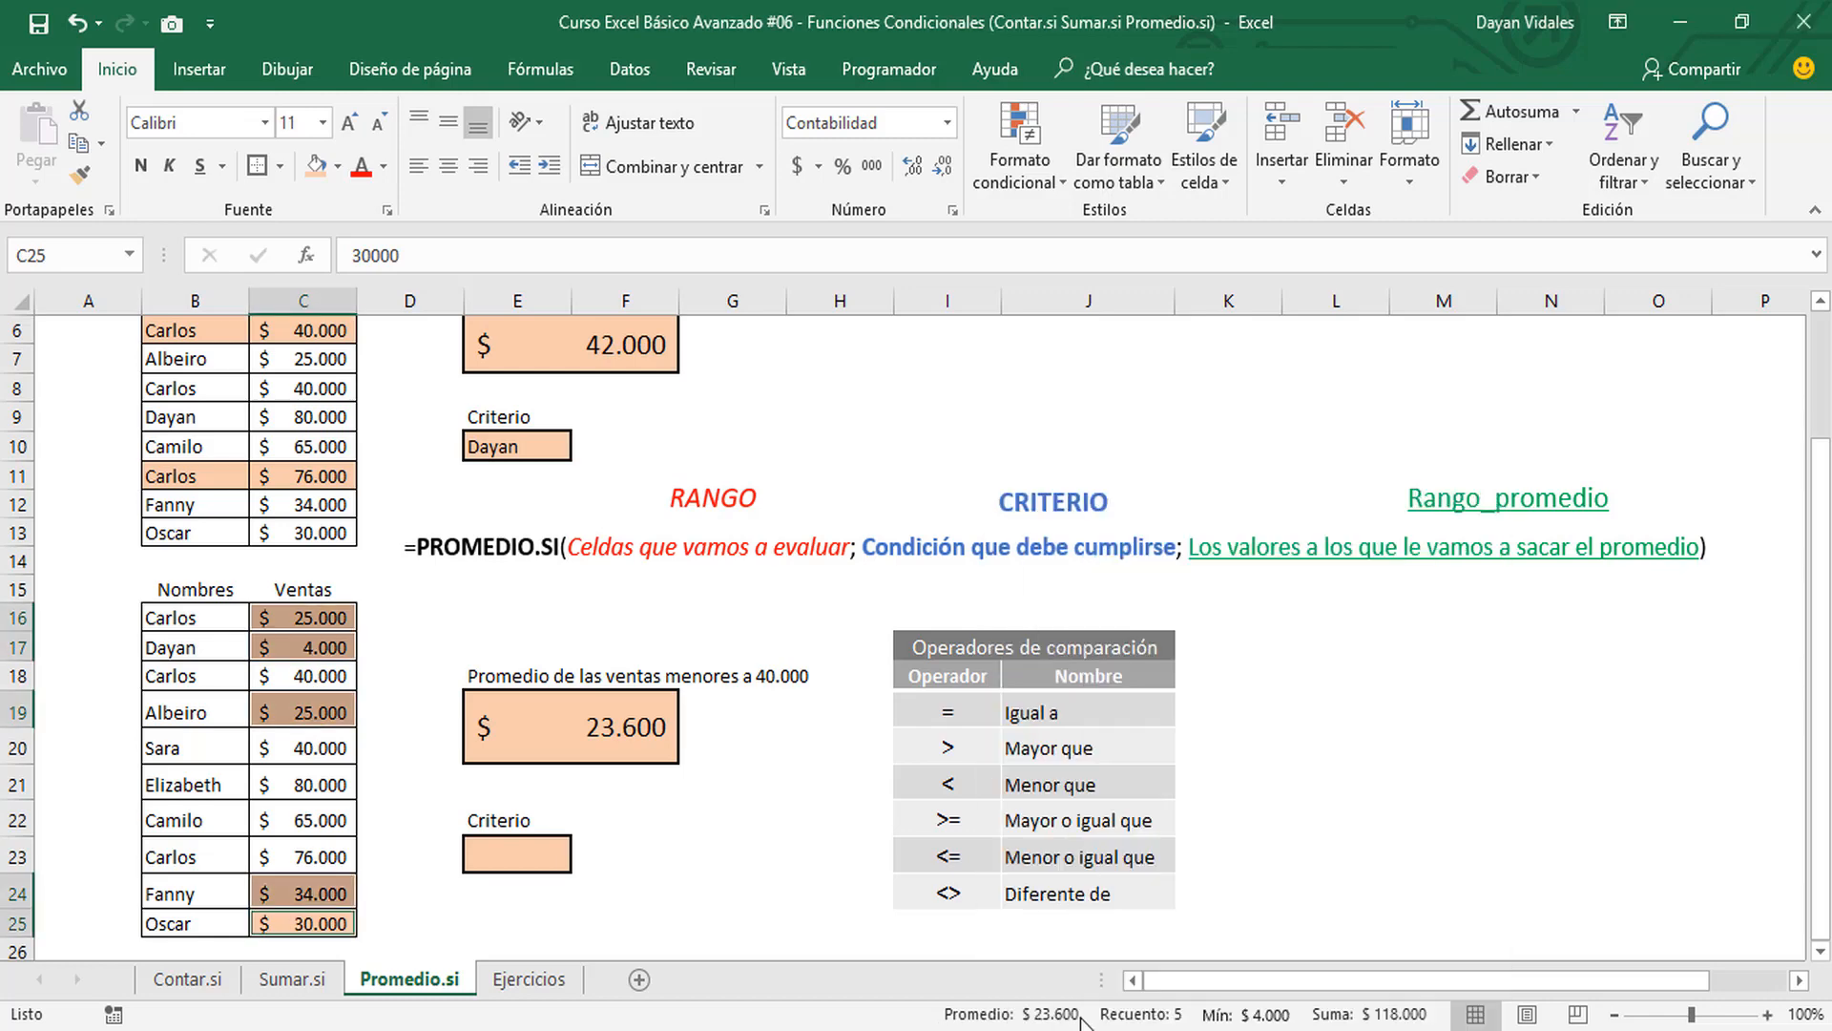
left_click(635, 730)
Enter <40000 in the criterion cell E23
left_click(488, 870)
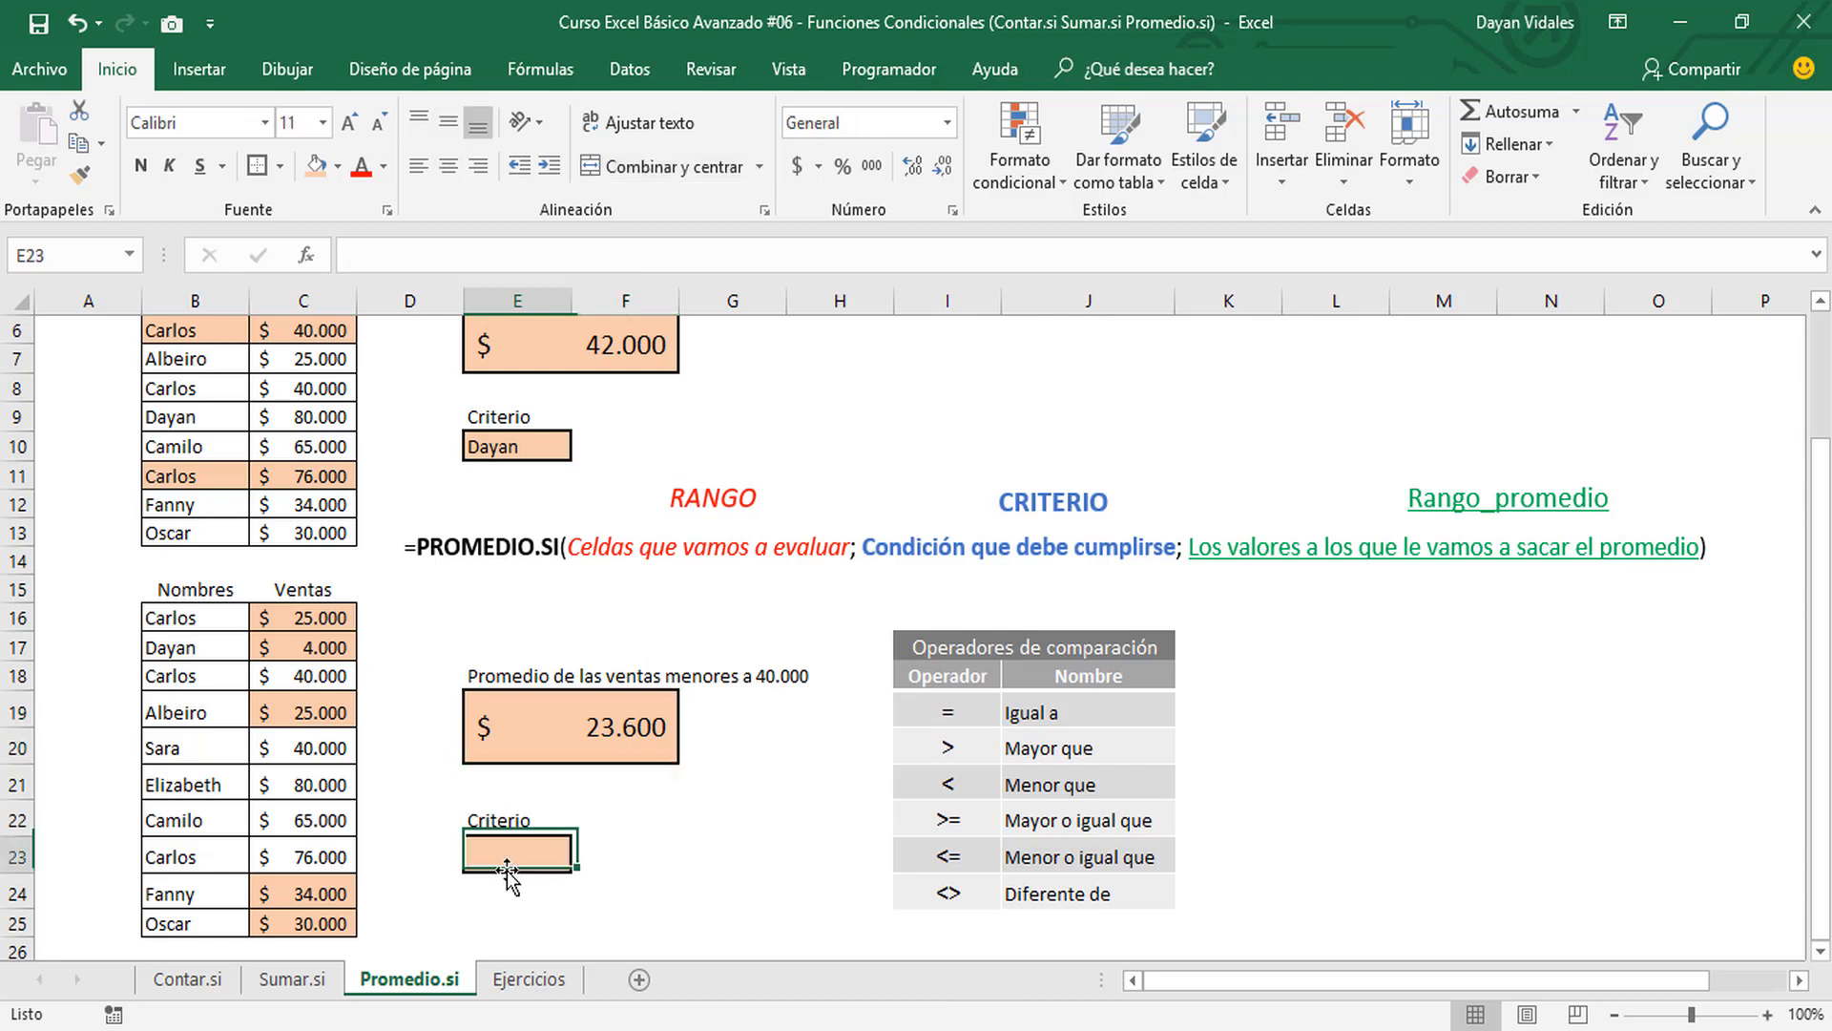
type("<40000")
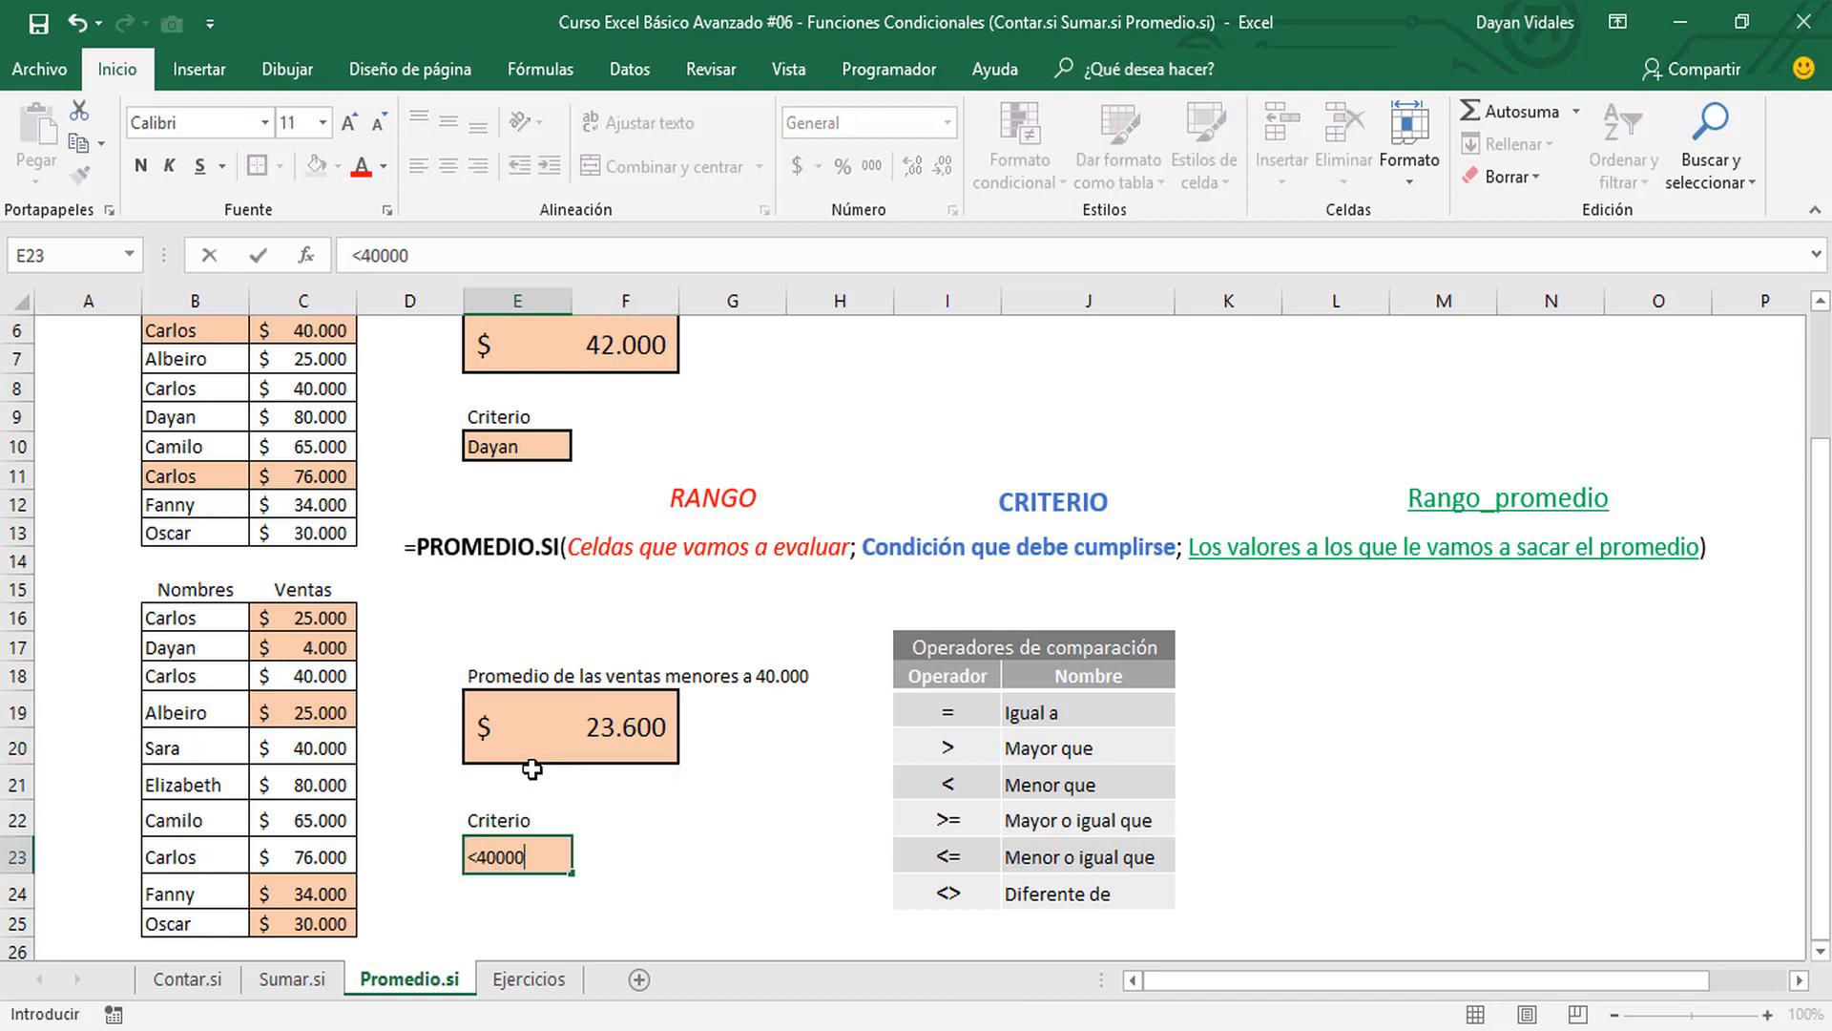
key("Return")
Replace the quoted criterion in the E19 formula with a reference to E23, giving =PROMEDIO.SI(C16:C25;E23)
double_click(618, 727)
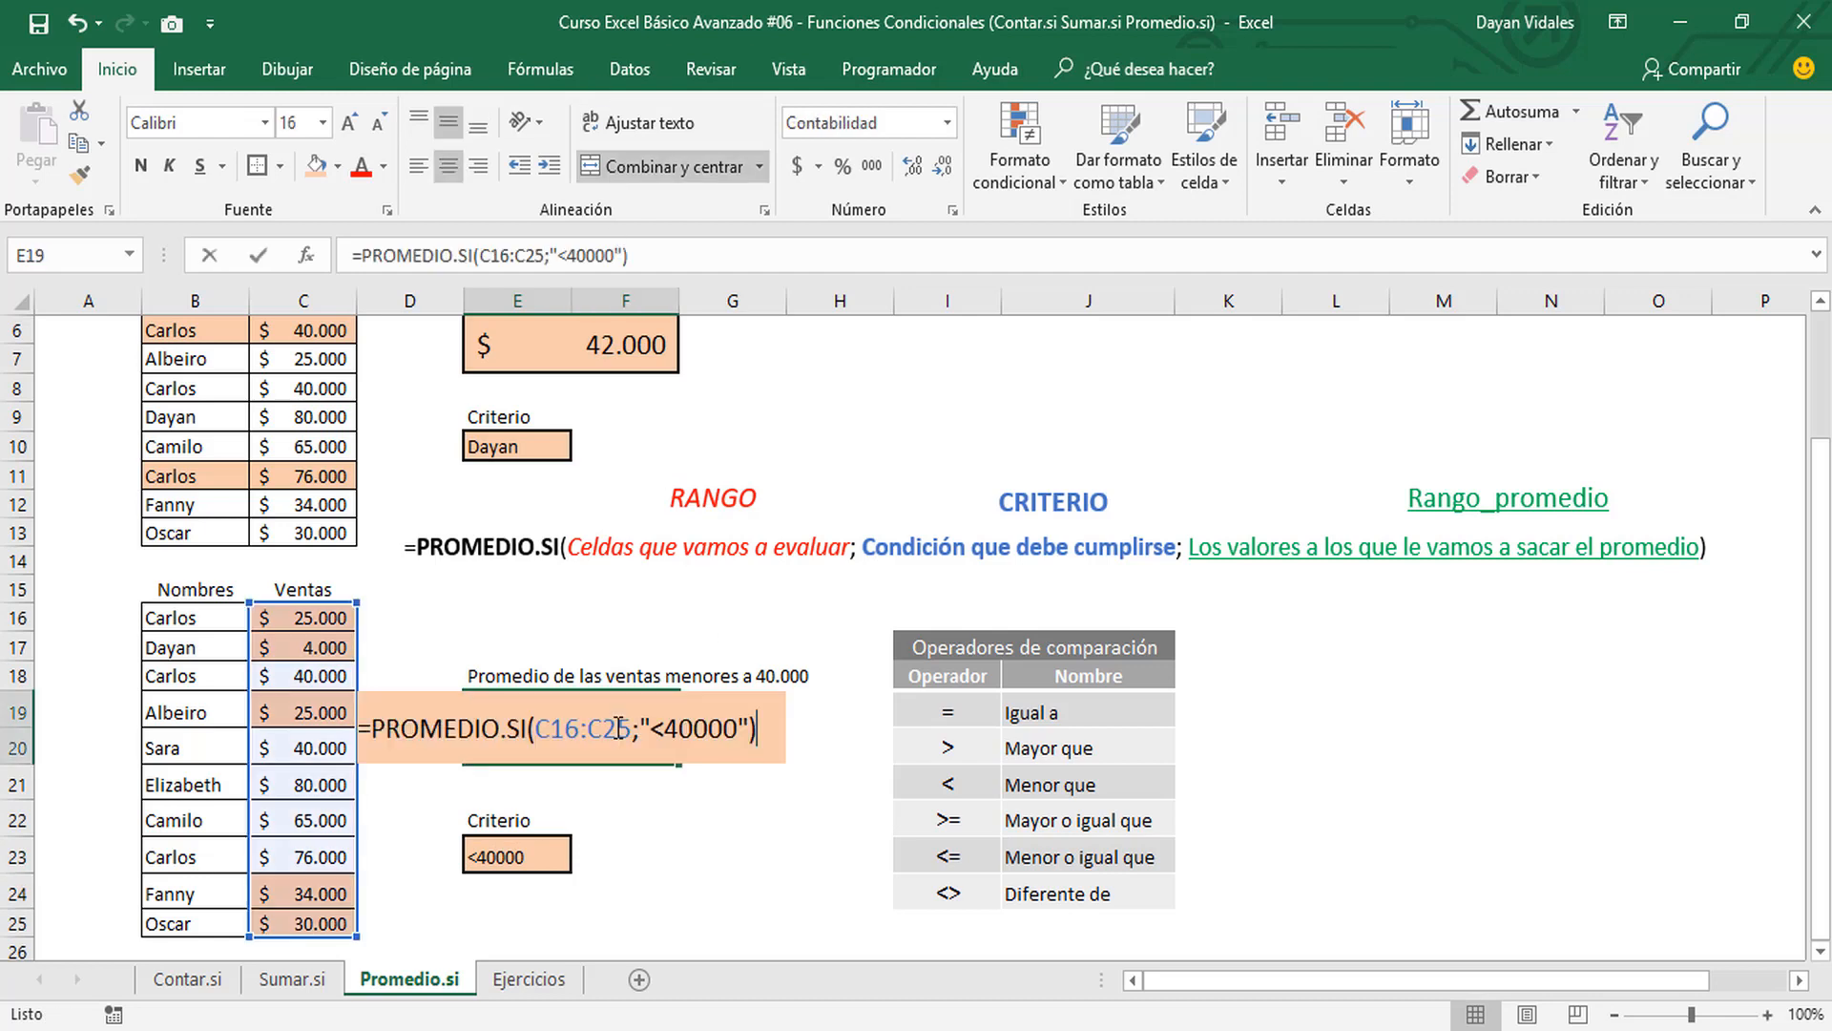
key("Left")
key("BackSpace")
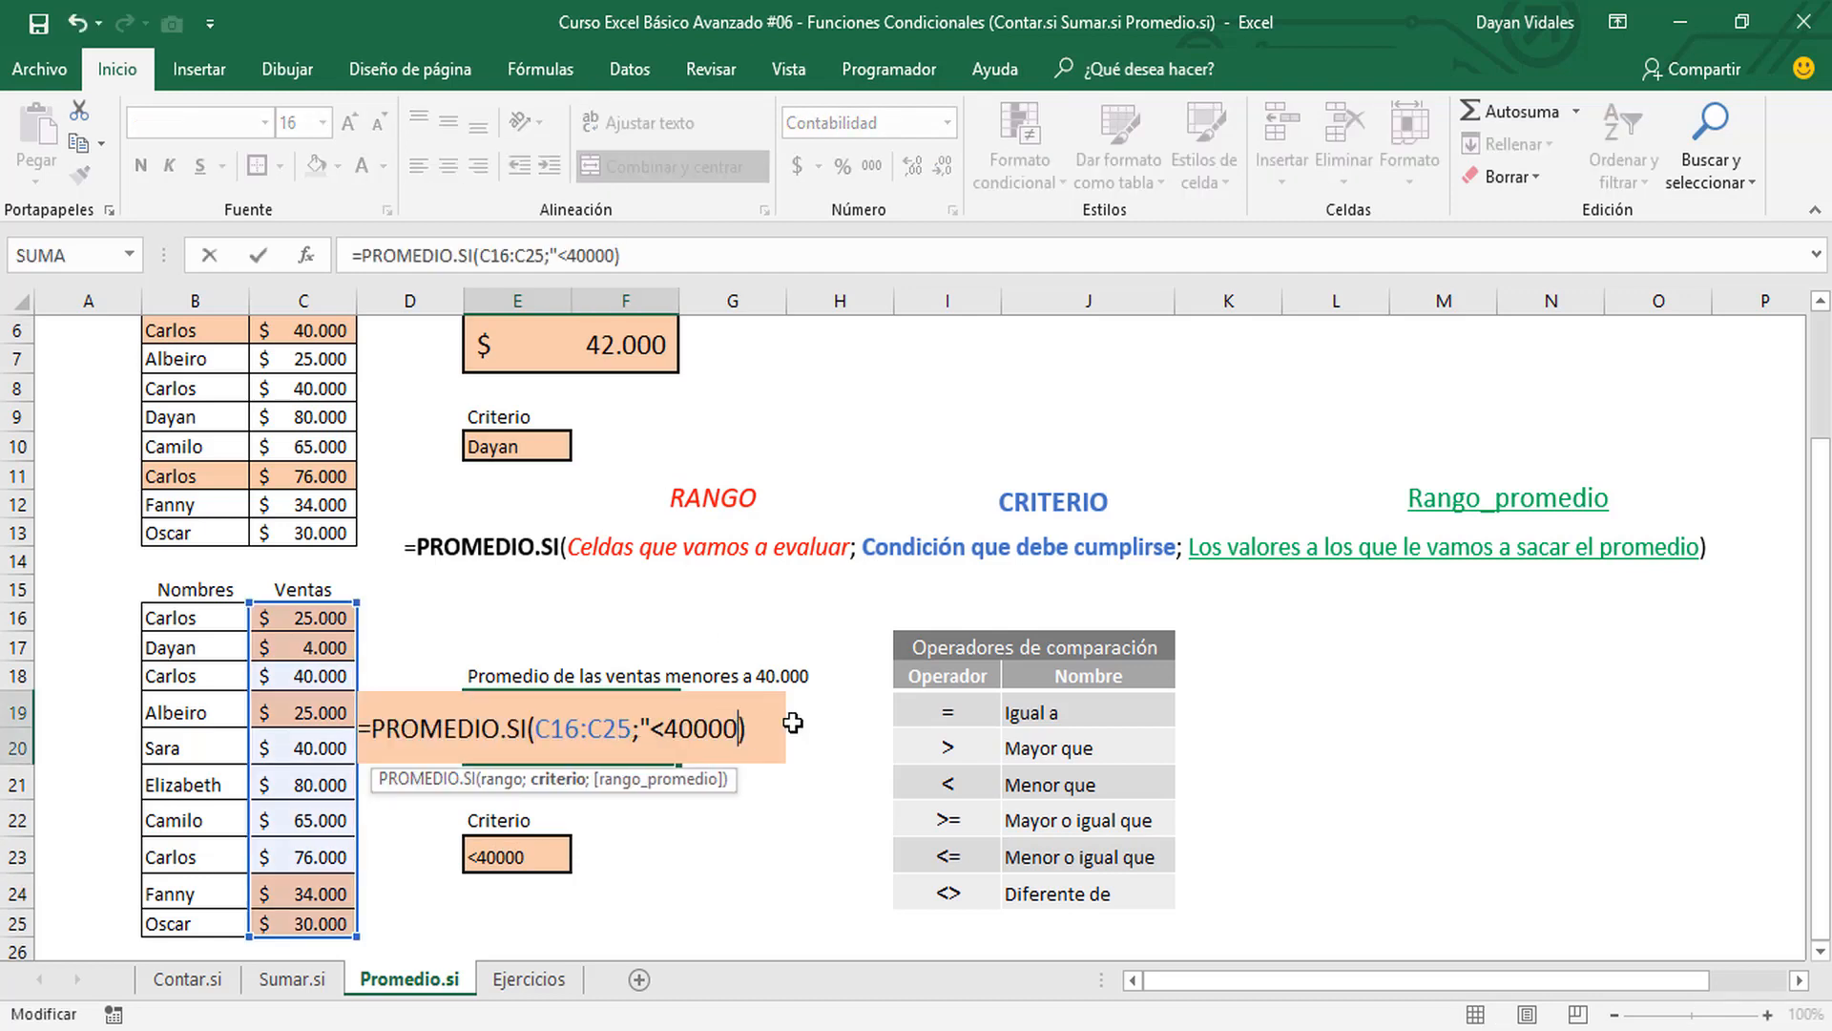
key("BackSpace")
key("BackSpace")
key("BackSpace")
key("BackSpace")
key("BackSpace")
key("BackSpace")
key("BackSpace")
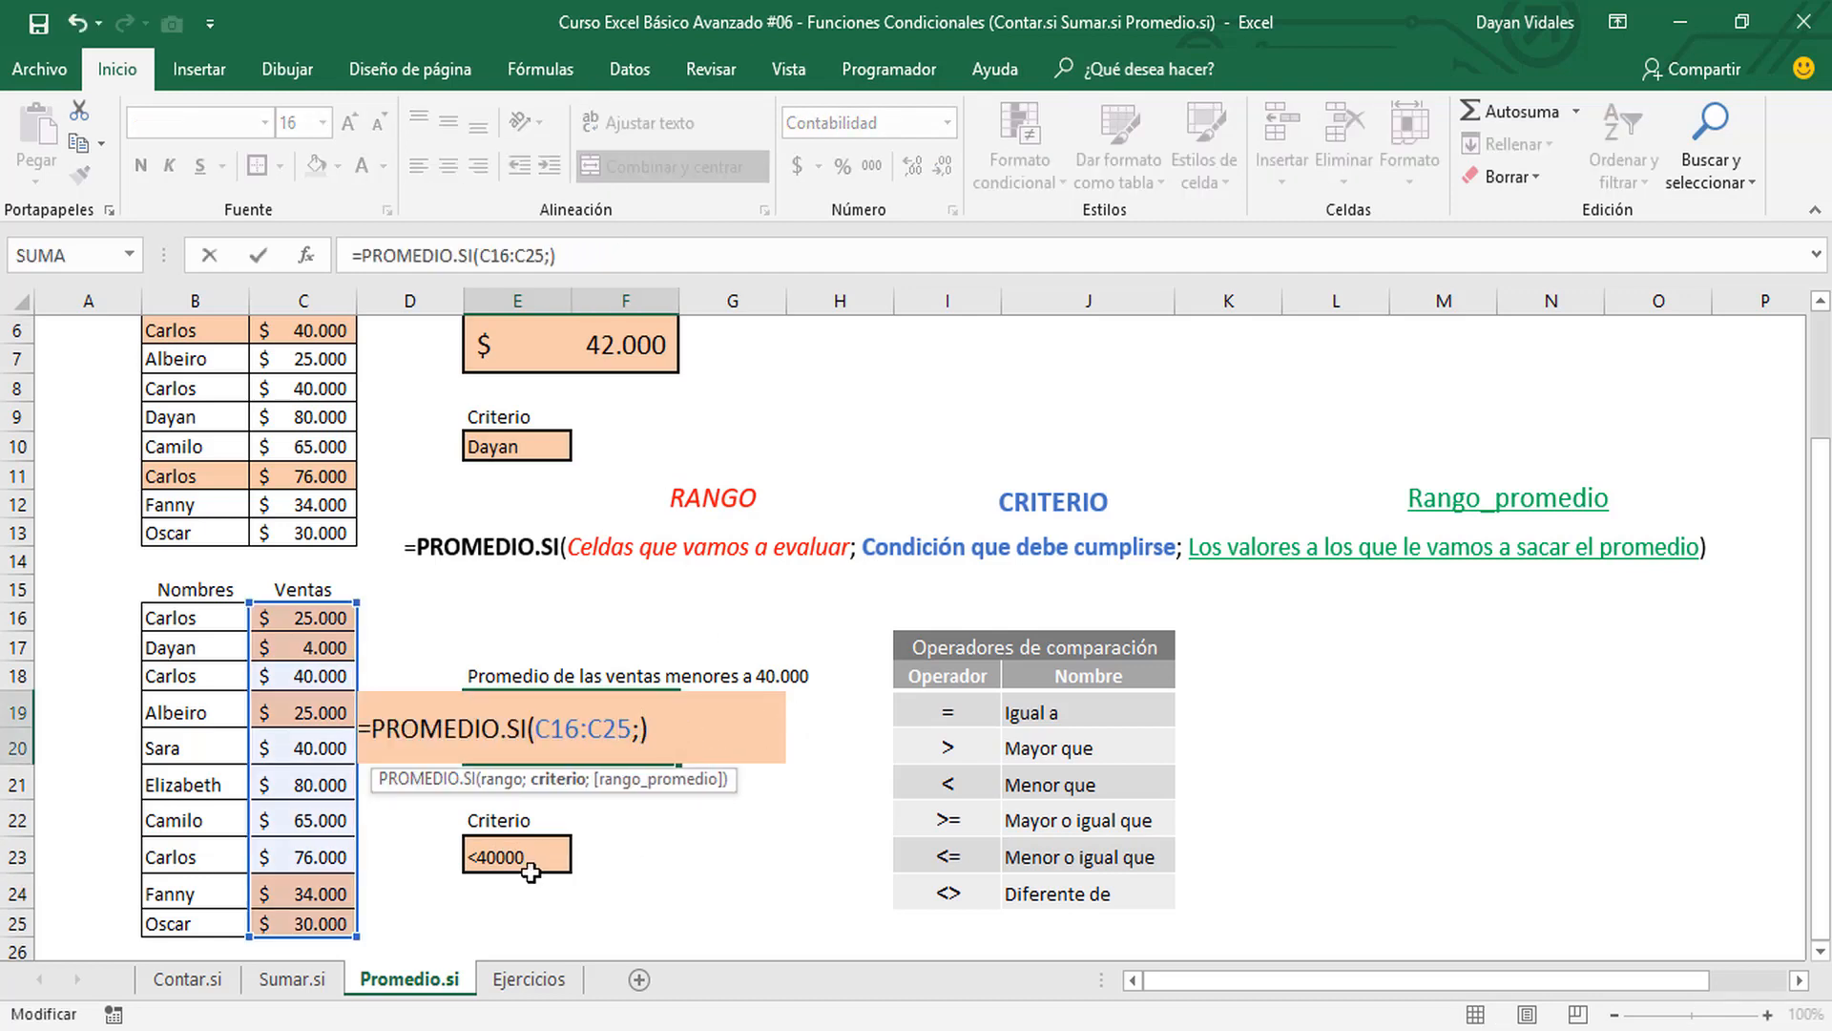
left_click(531, 871)
key("Return")
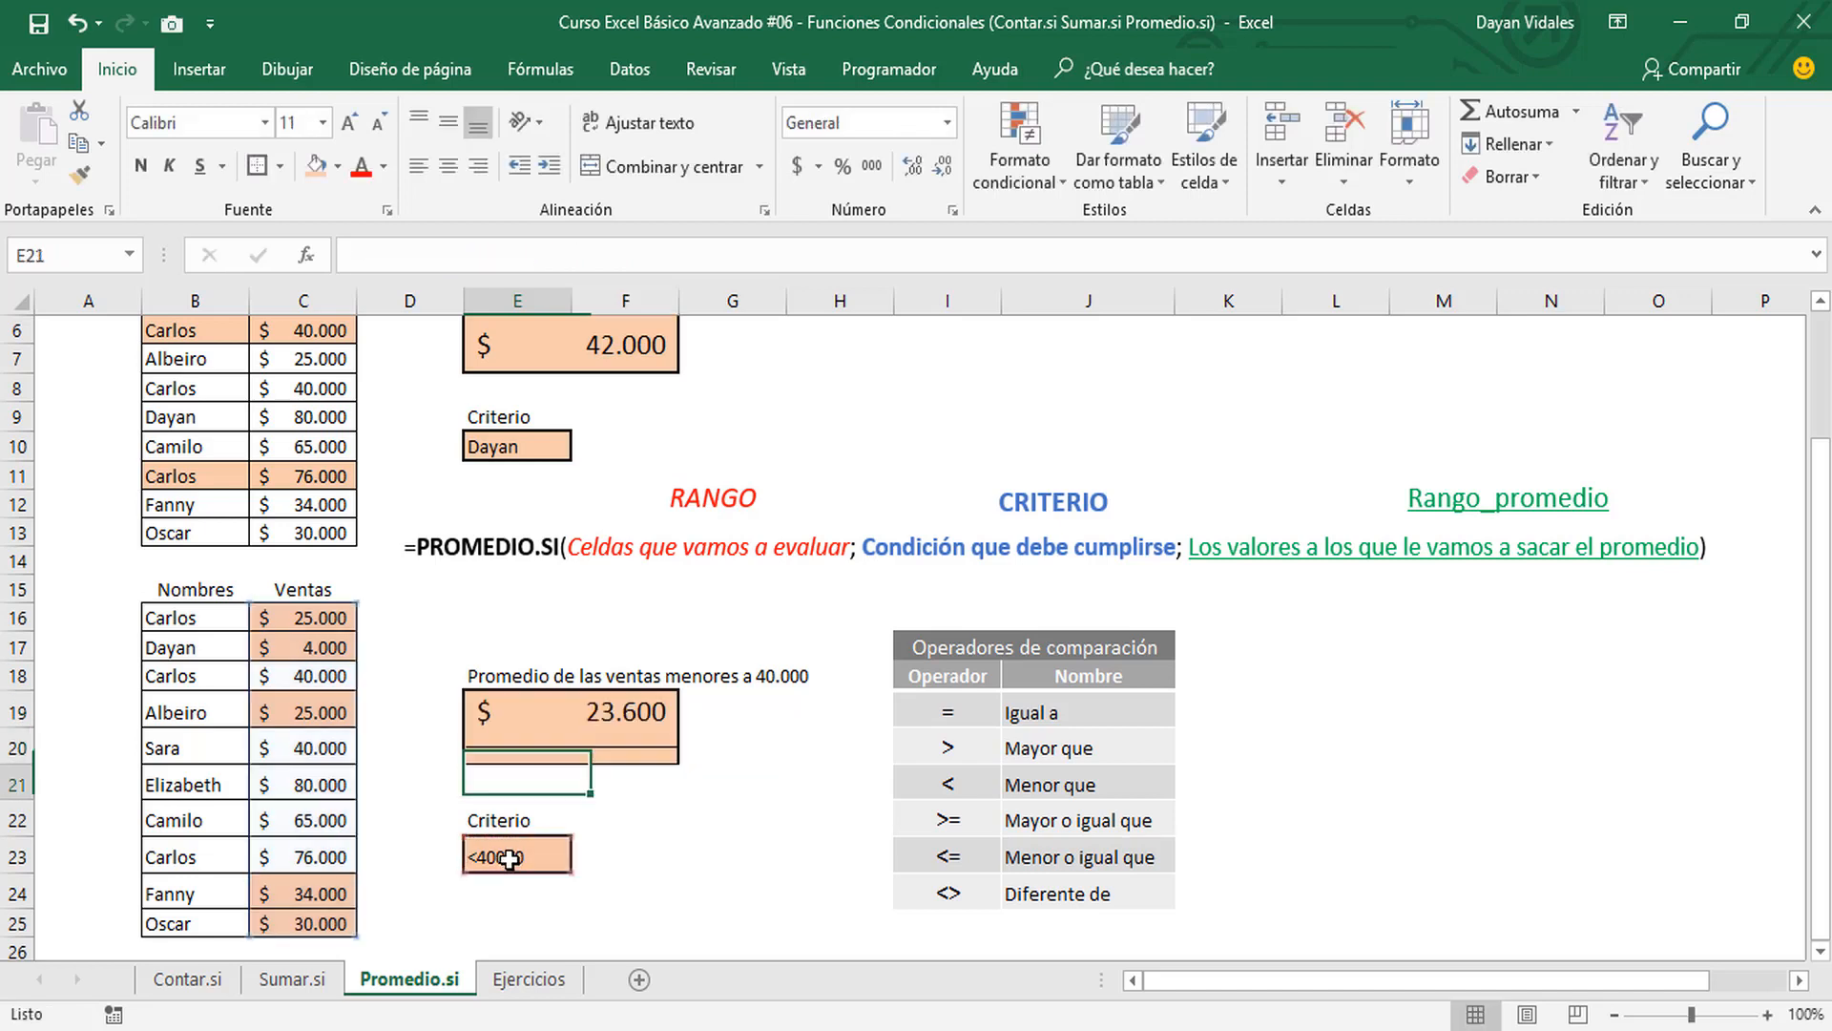
left_click(549, 749)
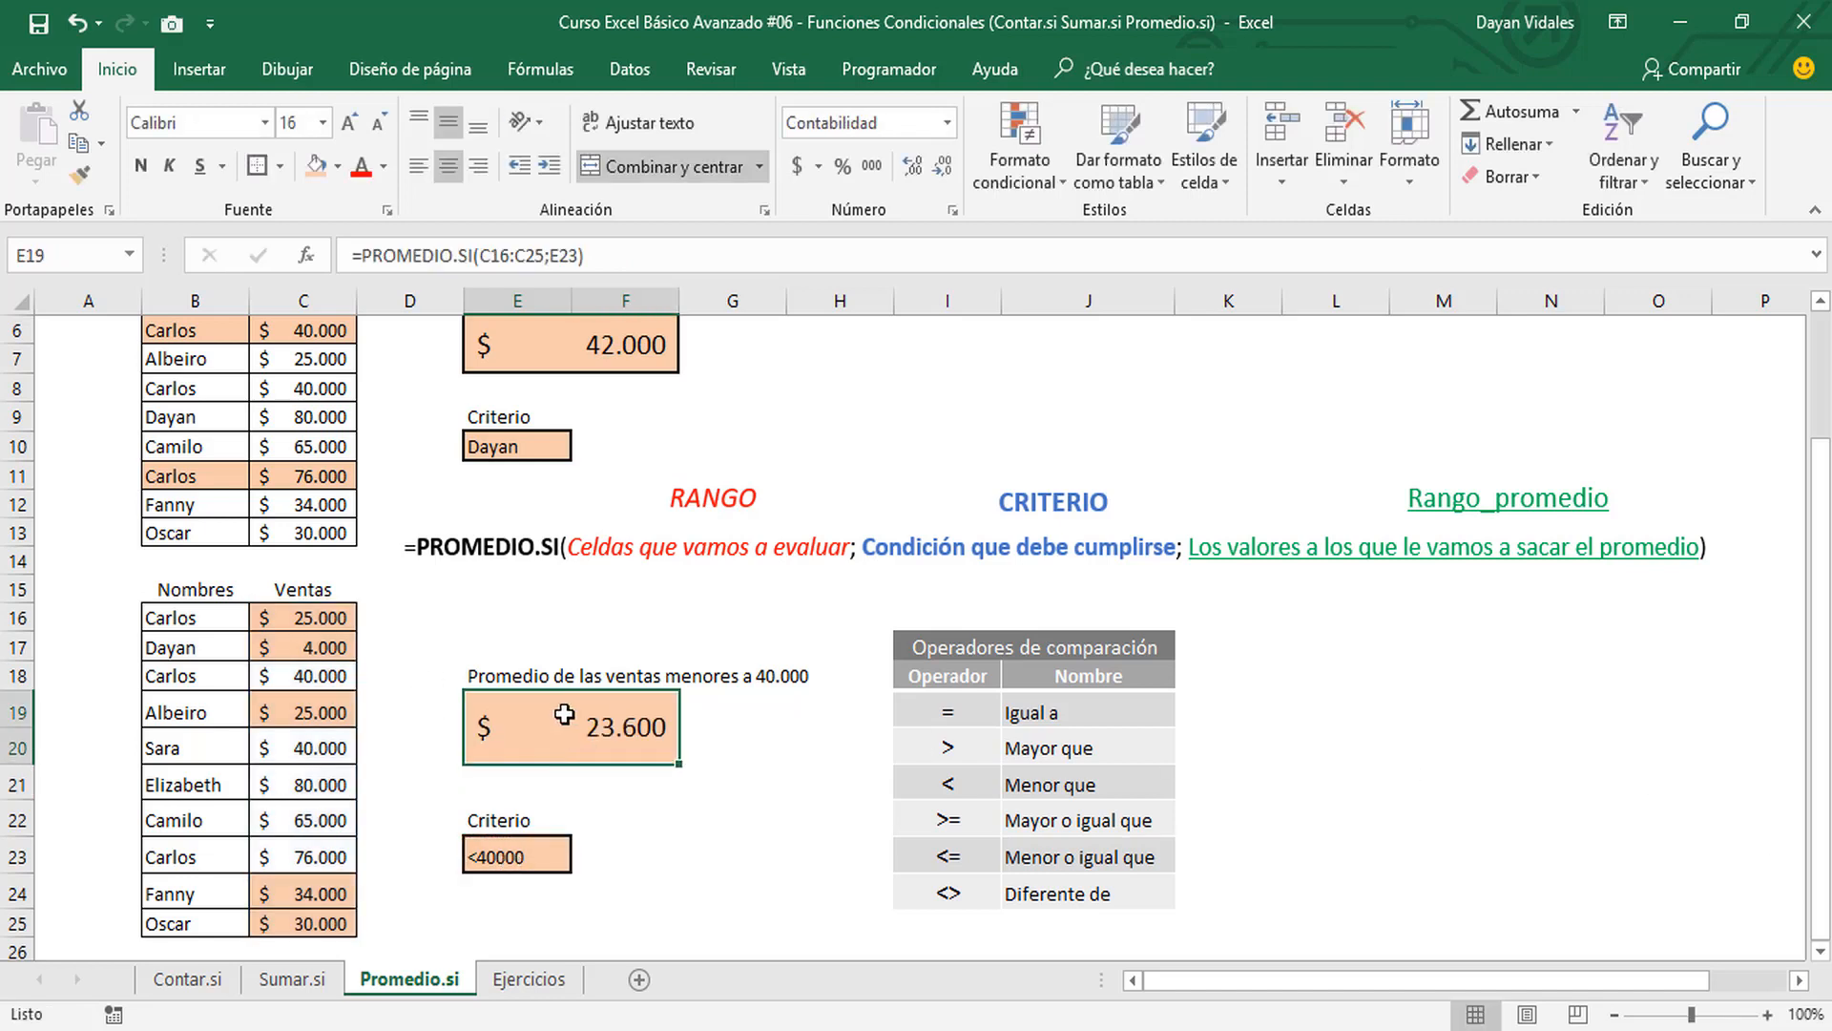